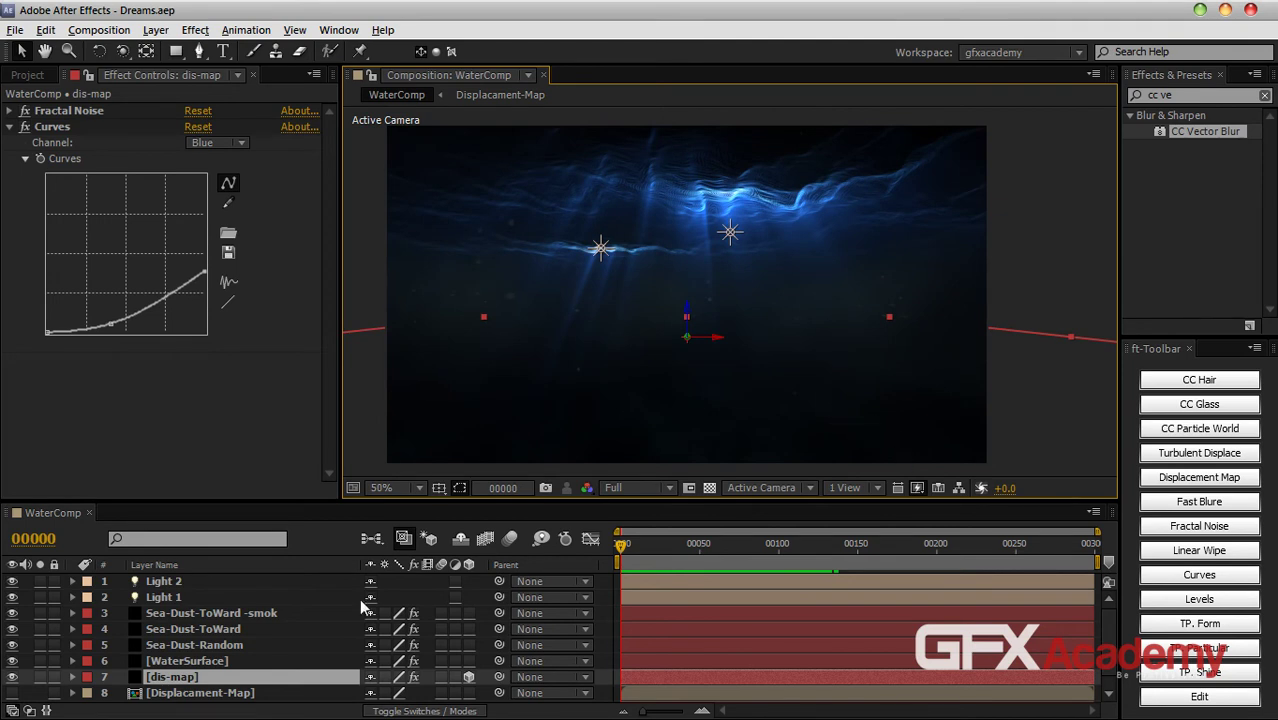
Step: Set the Particular emission rate of the Sea-Dust-ToWard -smok layer to 100 particles per second
click(228, 627)
click(232, 612)
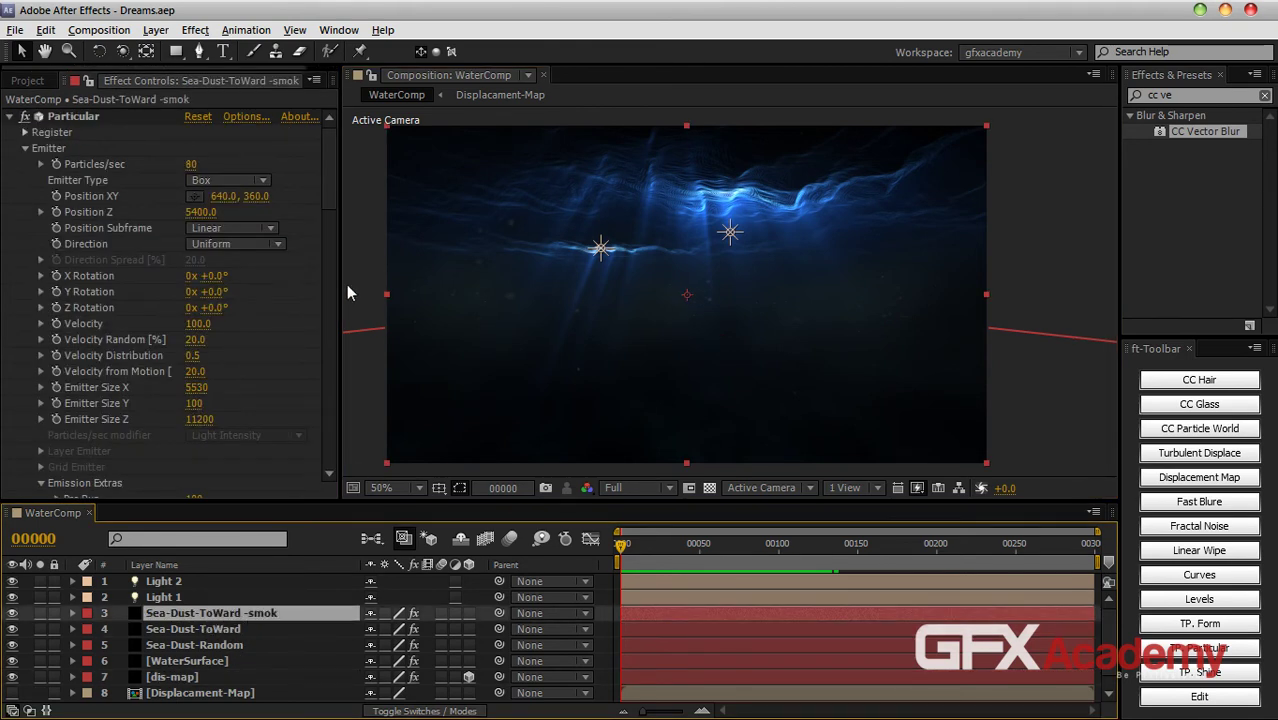
click(191, 164)
text(100)
key(Return)
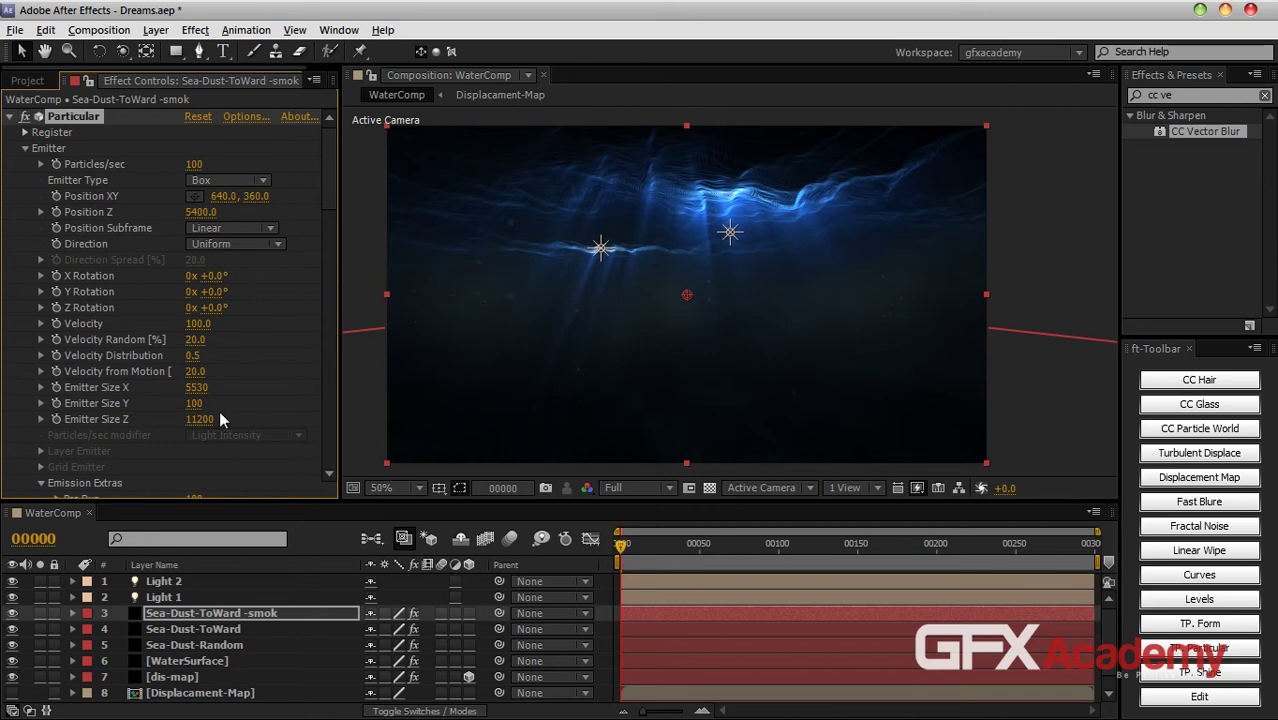
Step: Set the smoke layer's Emitter Size X to 4000 and Emitter Size Y to 200
click(196, 388)
text(5000)
key(Return)
click(200, 390)
text(4000)
key(Return)
click(194, 404)
text(200)
key(Return)
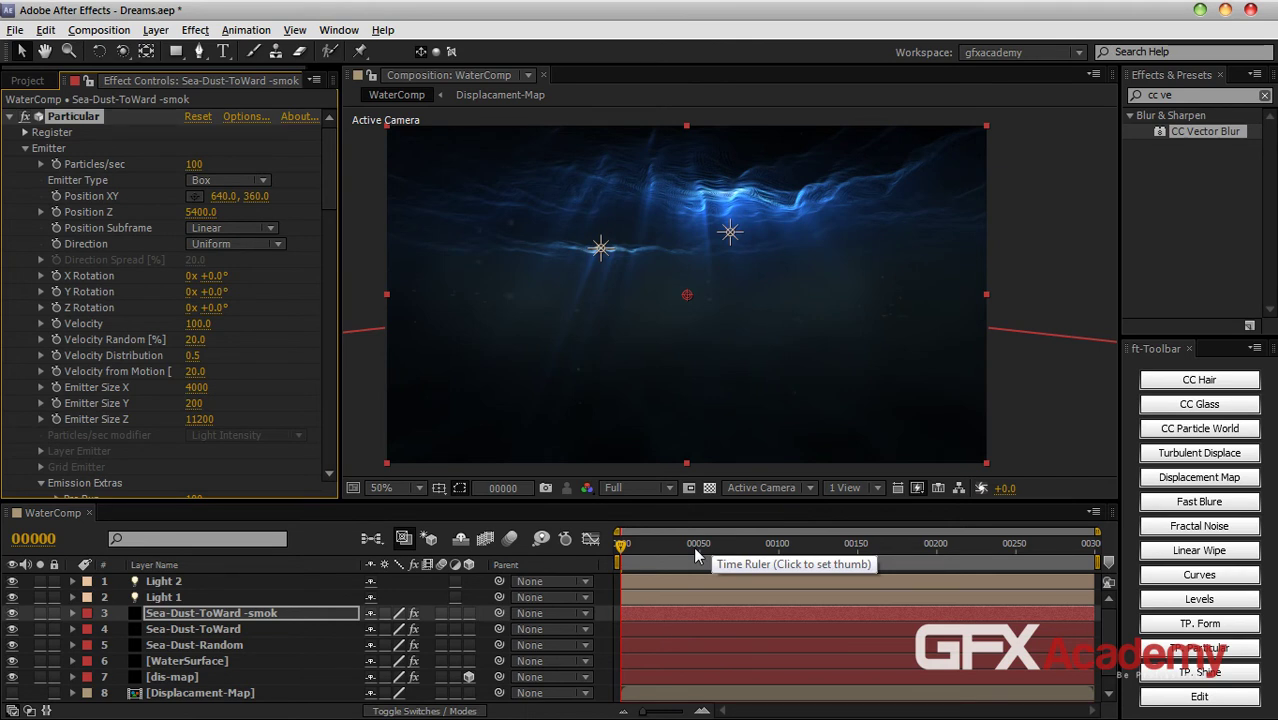
Step: Reposition the stops along the smoke layer's Color over Life gradient to redistribute its dark green and blue tones
click(293, 380)
drag(329, 191, 329, 348)
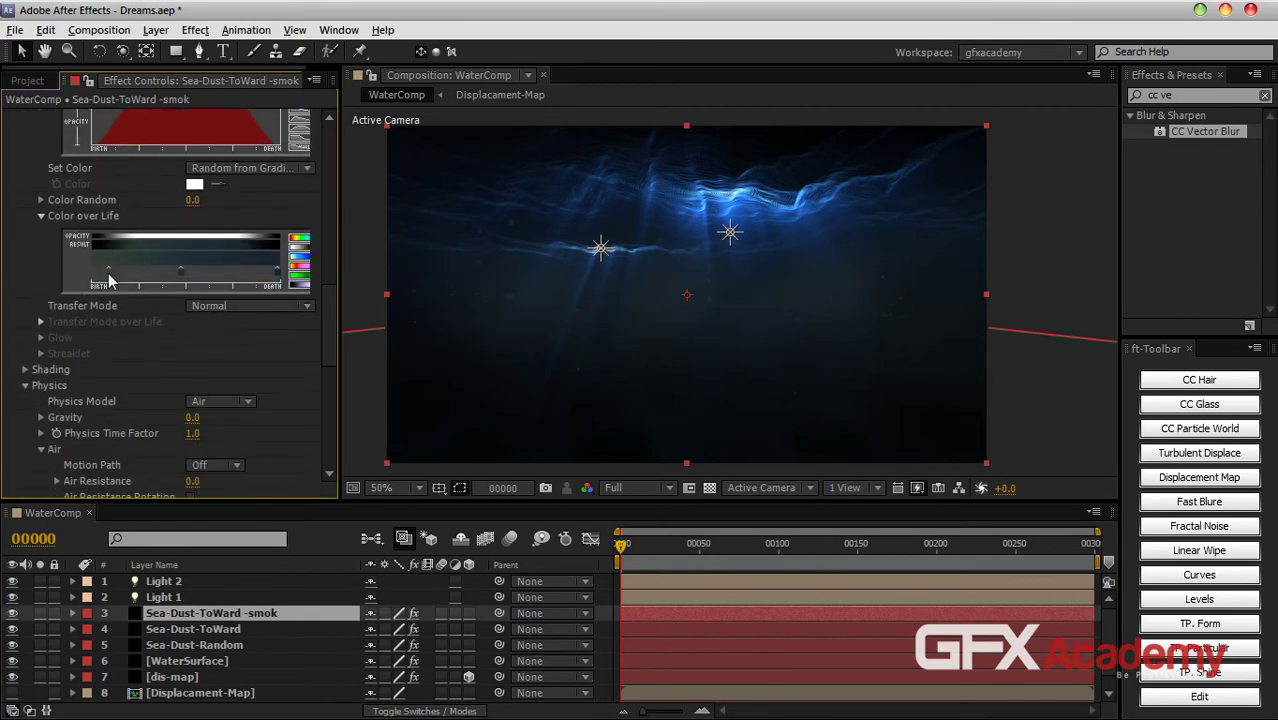
drag(180, 270, 209, 275)
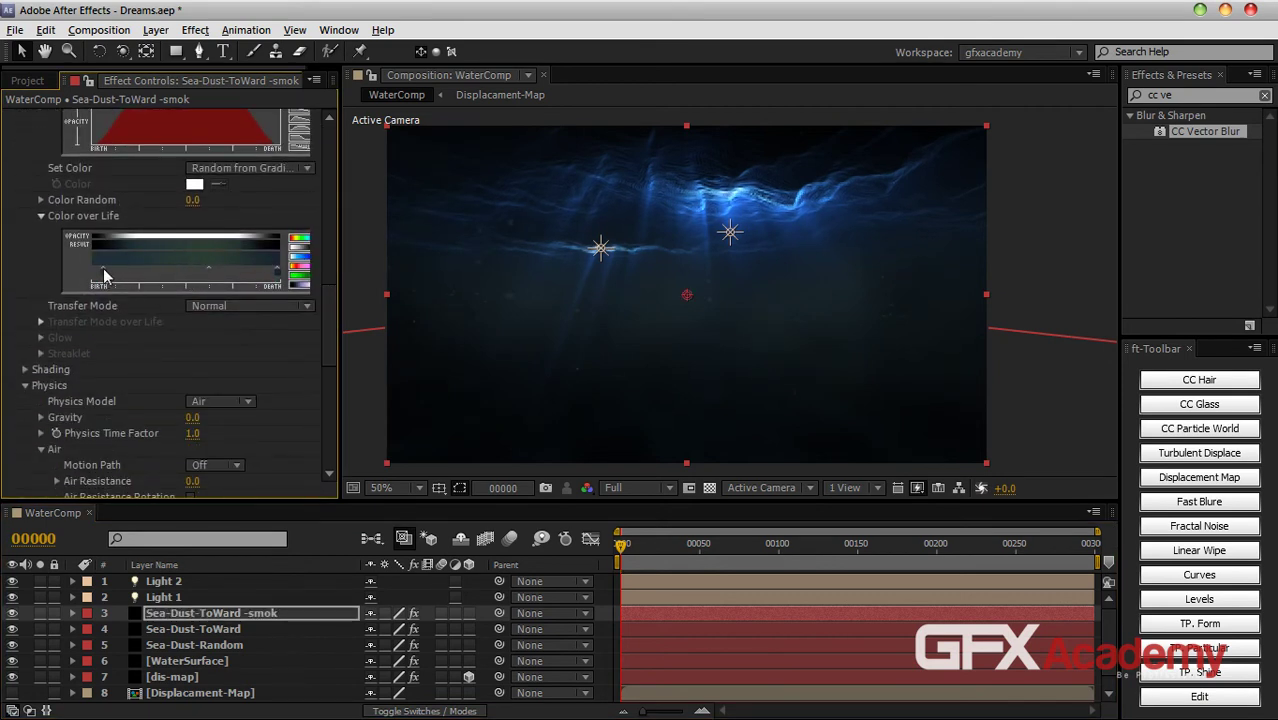
drag(123, 269, 132, 269)
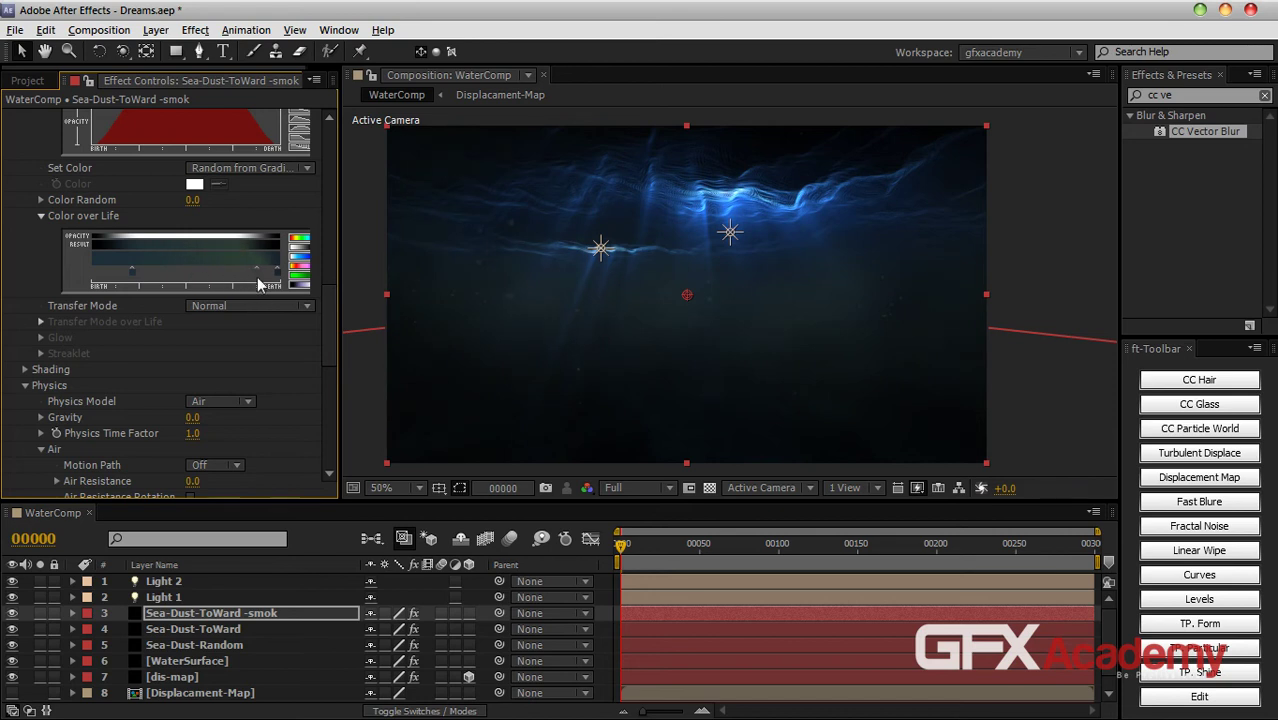
drag(132, 270, 125, 272)
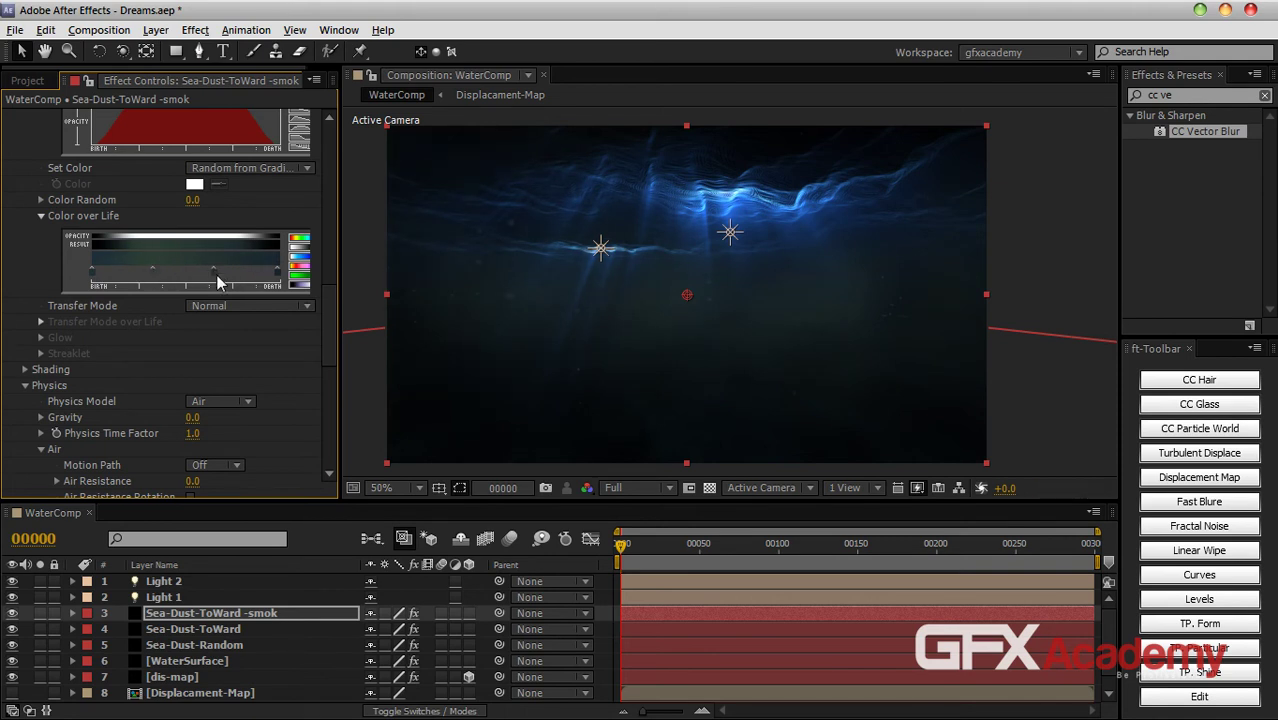
Step: Recolour the Color over Life stop about two thirds along the gradient to dark blue 162738
double_click(214, 276)
drag(345, 416, 342, 386)
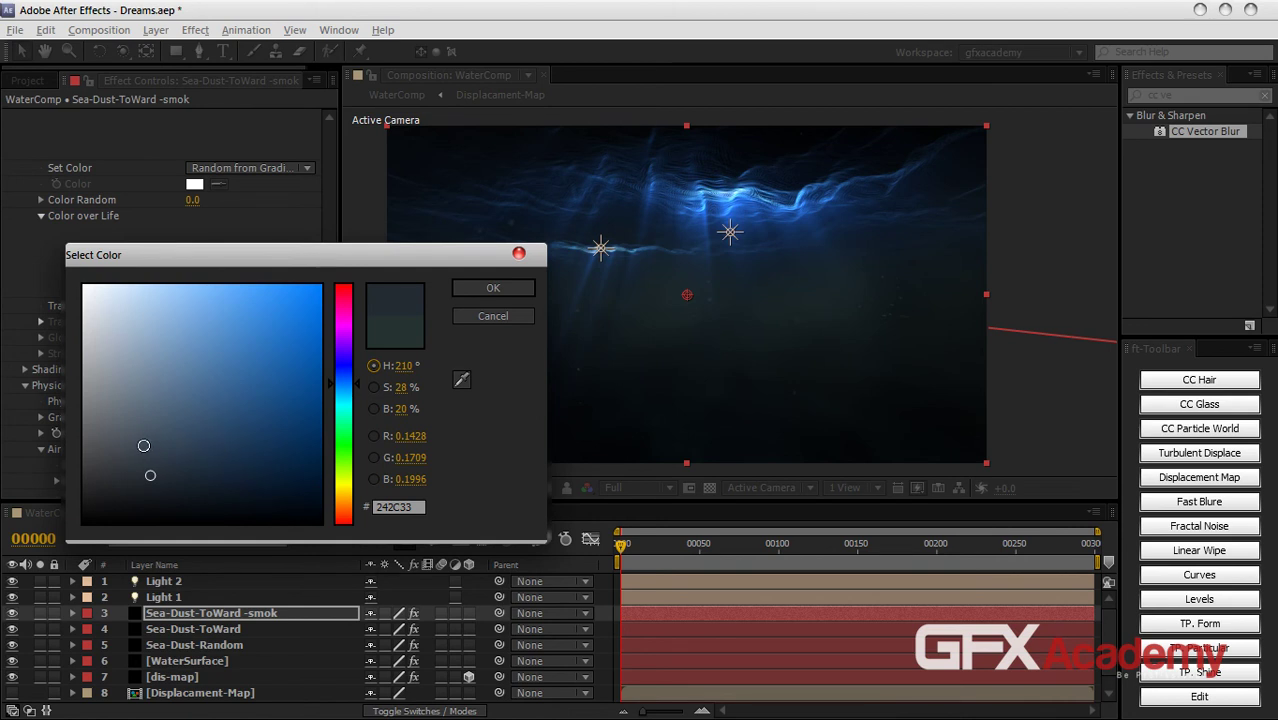
drag(213, 456, 227, 470)
click(490, 289)
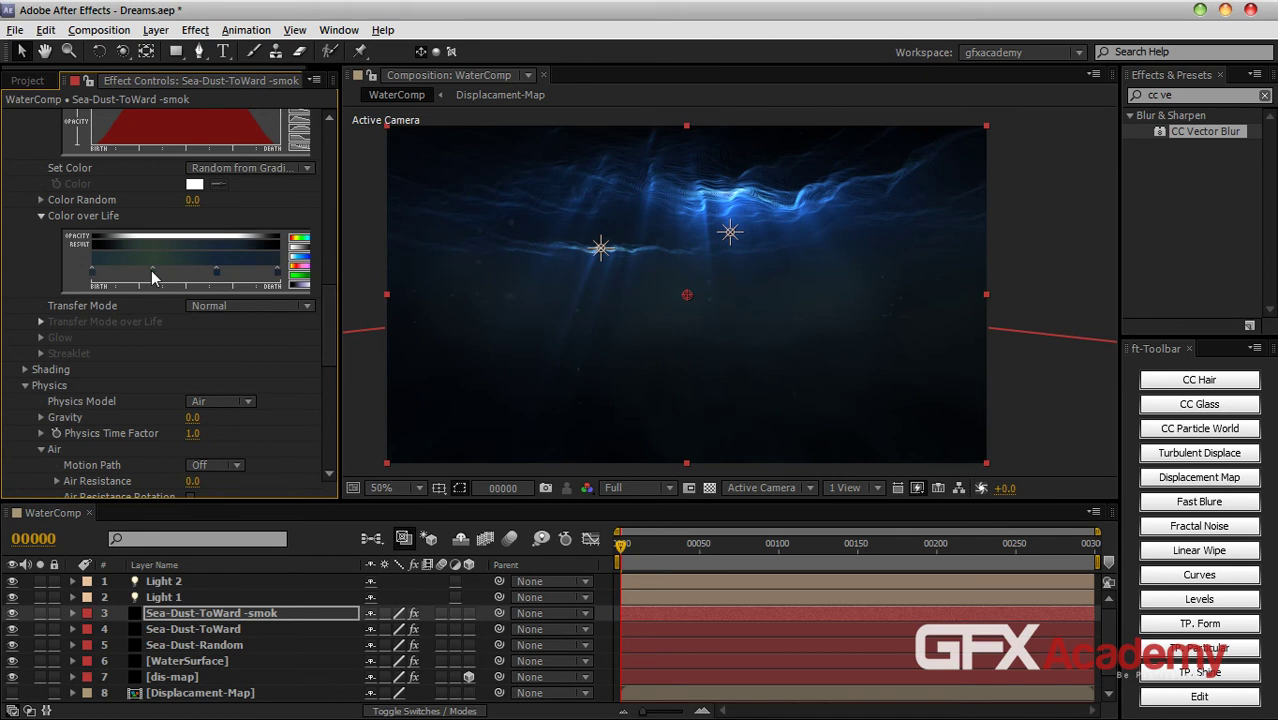
Step: Move the green Color over Life stop to the death end, shift the inner stops, and recolour the later one to muted blue 242F3B
mouse_move(152, 270)
mouse_down()
mouse_move(137, 270)
mouse_move(315, 286)
mouse_up()
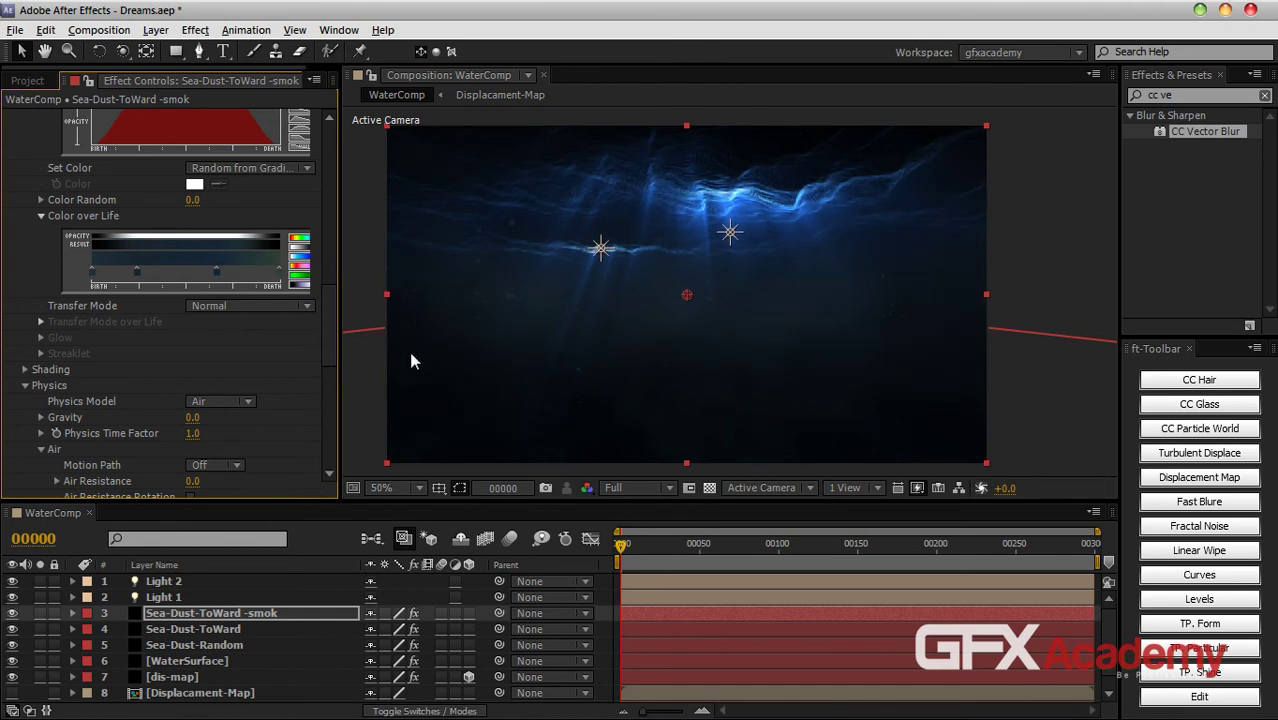
drag(140, 272, 158, 272)
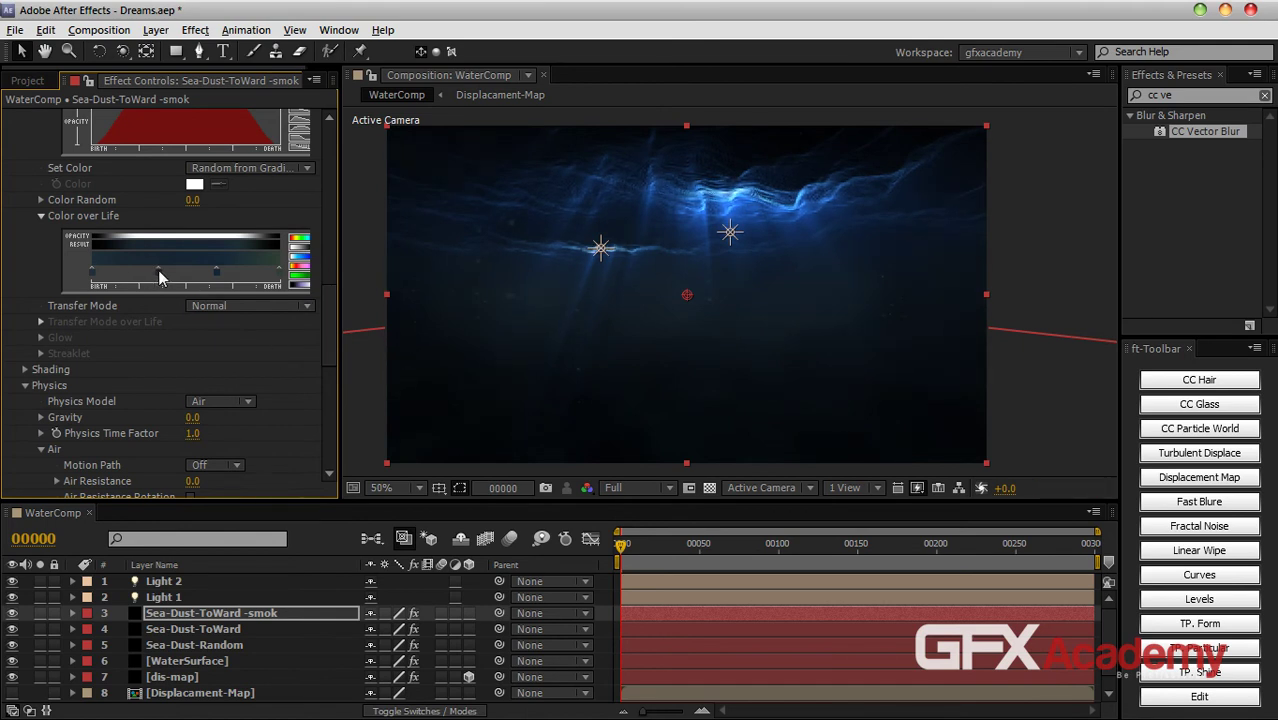
click(237, 272)
double_click(238, 272)
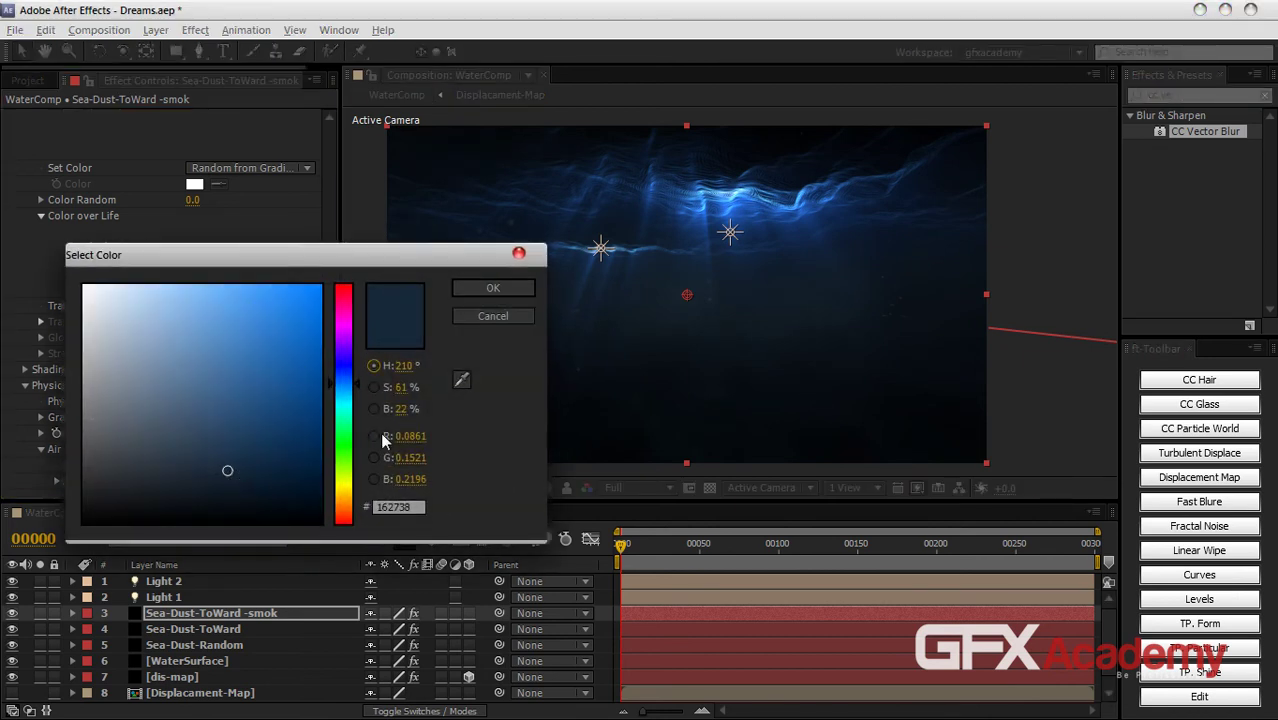
mouse_move(395, 409)
mouse_down()
mouse_move(408, 418)
mouse_move(402, 388)
mouse_move(388, 389)
mouse_move(395, 409)
mouse_up()
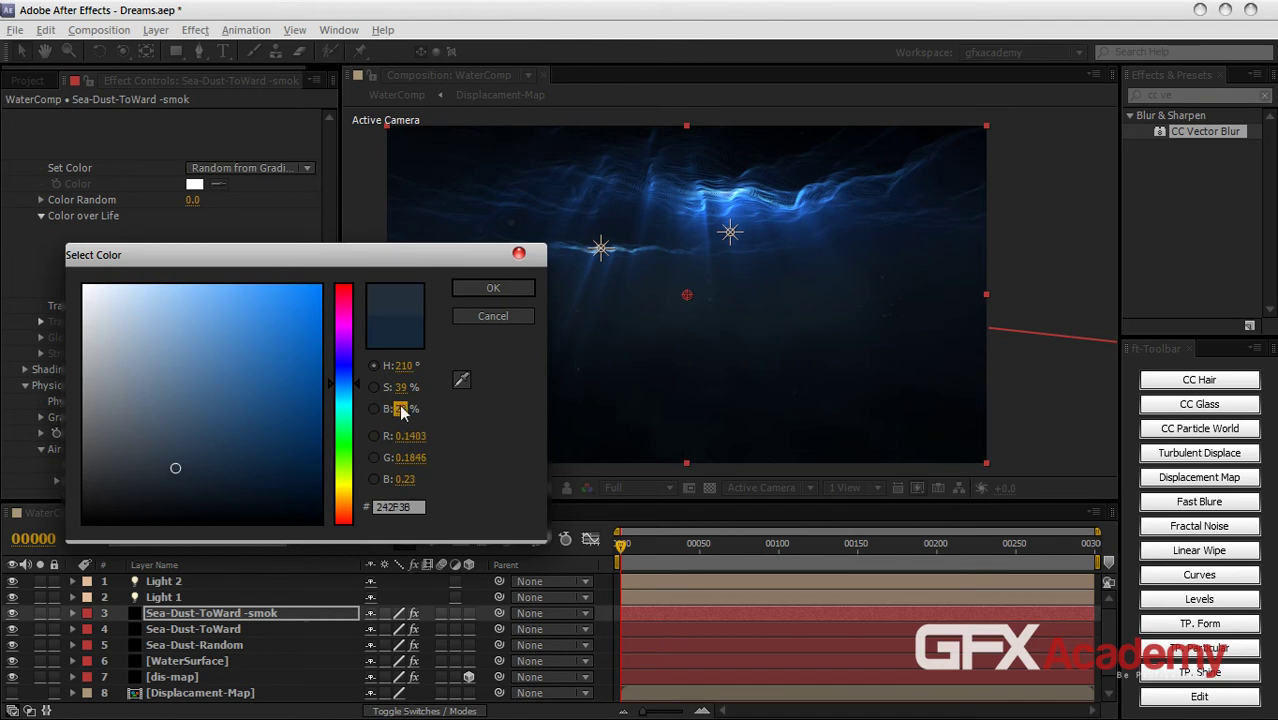
click(480, 288)
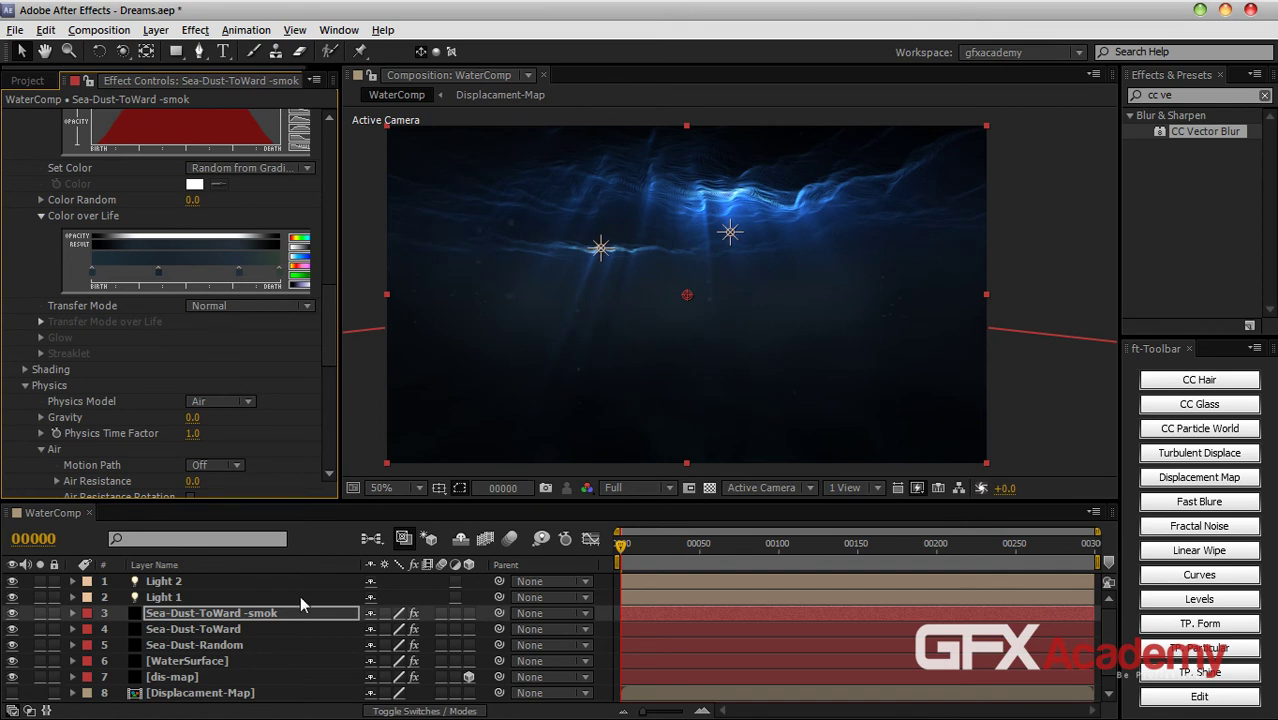
Step: Collapse the smoke layer's Particular effect settings and save the project
drag(325, 348, 327, 171)
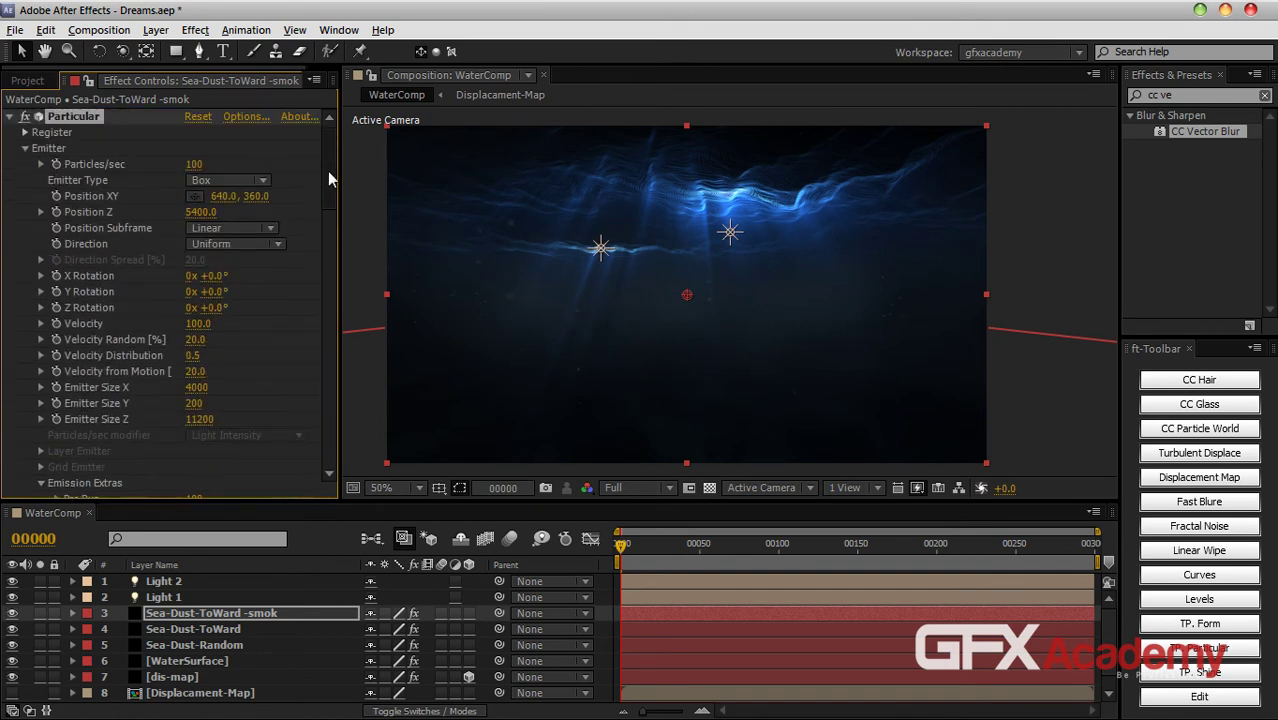
click(9, 116)
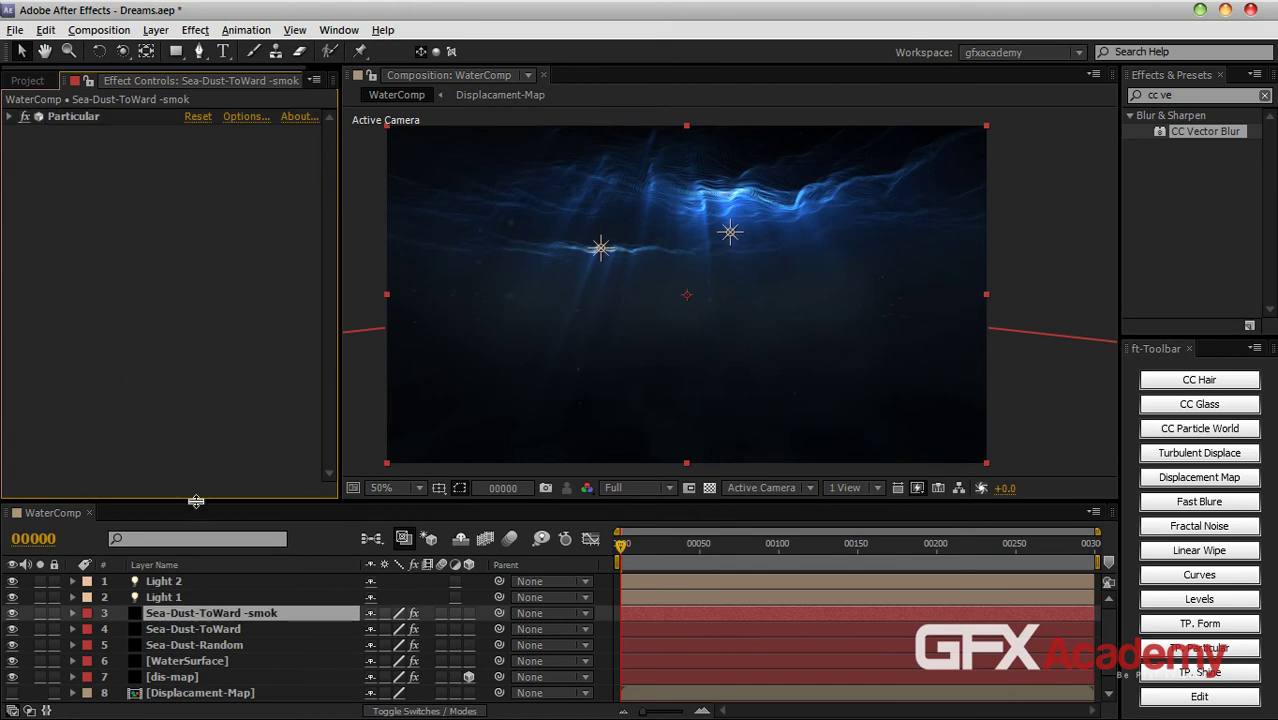
drag(196, 503, 197, 455)
click(15, 30)
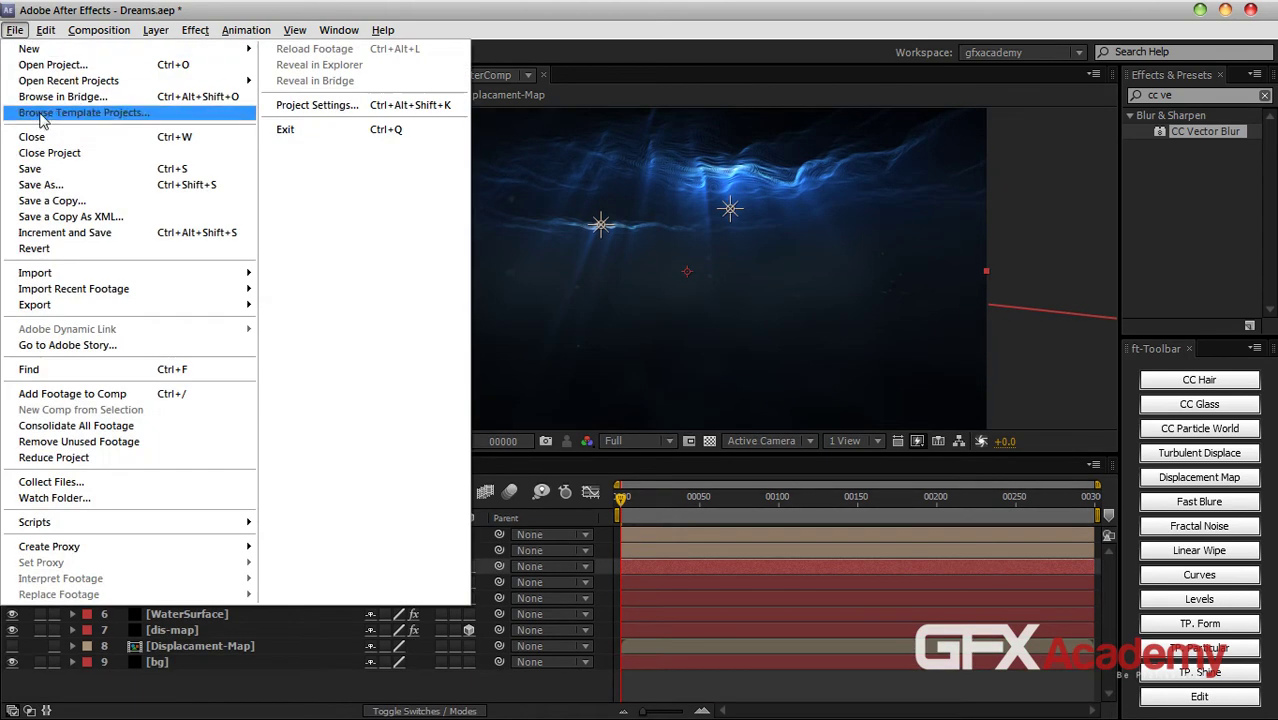
click(30, 168)
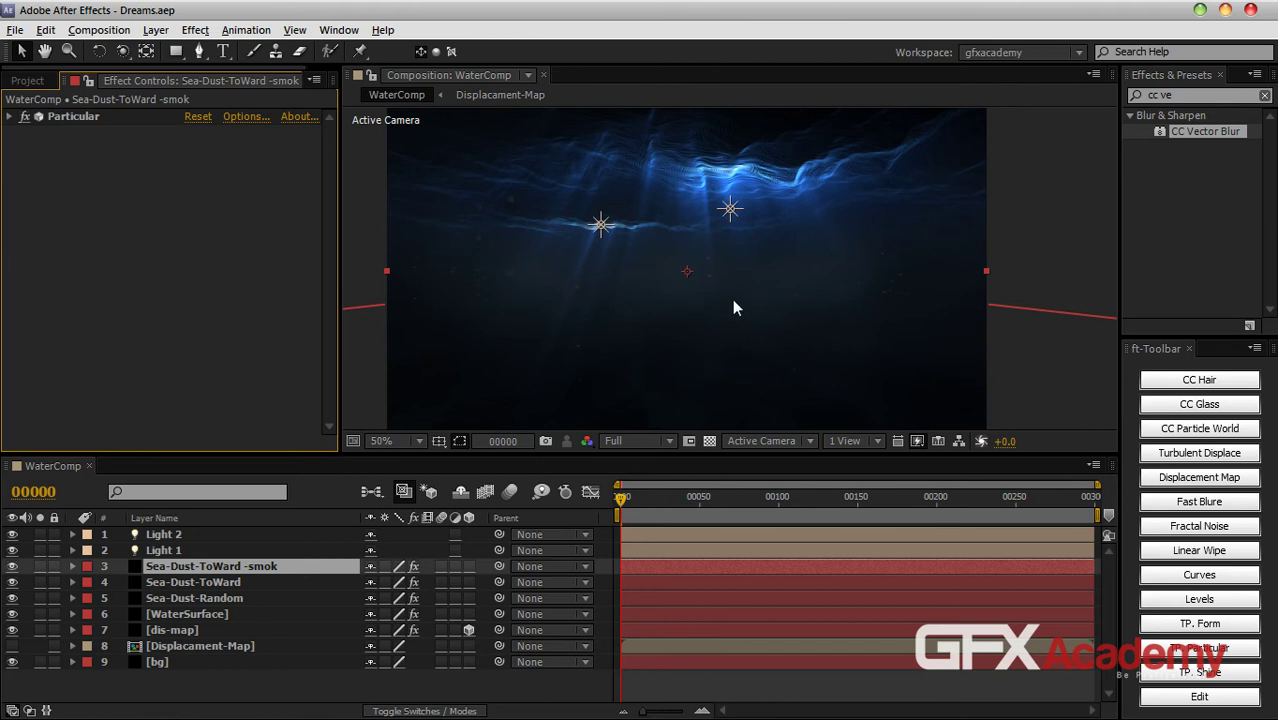
Step: Import the CINEMA 4D composition file Dreams.aec from the RENDERS folder into the project
click(28, 80)
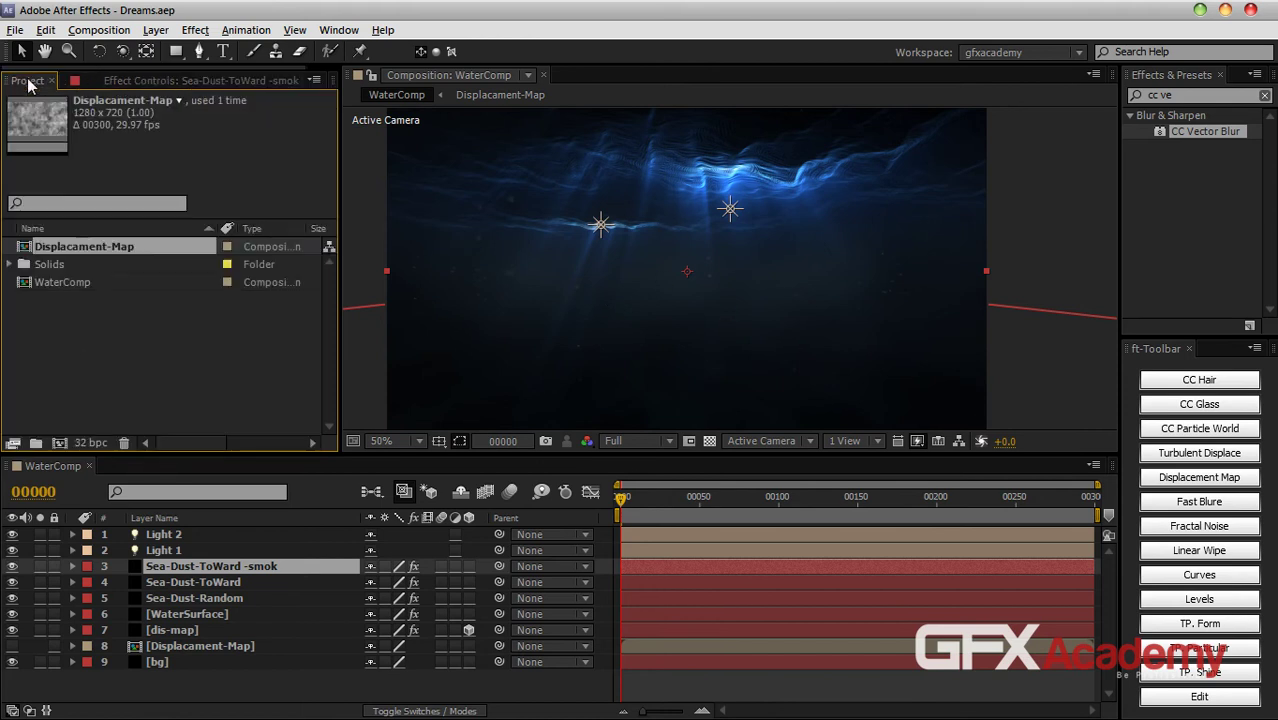
double_click(92, 326)
click(157, 195)
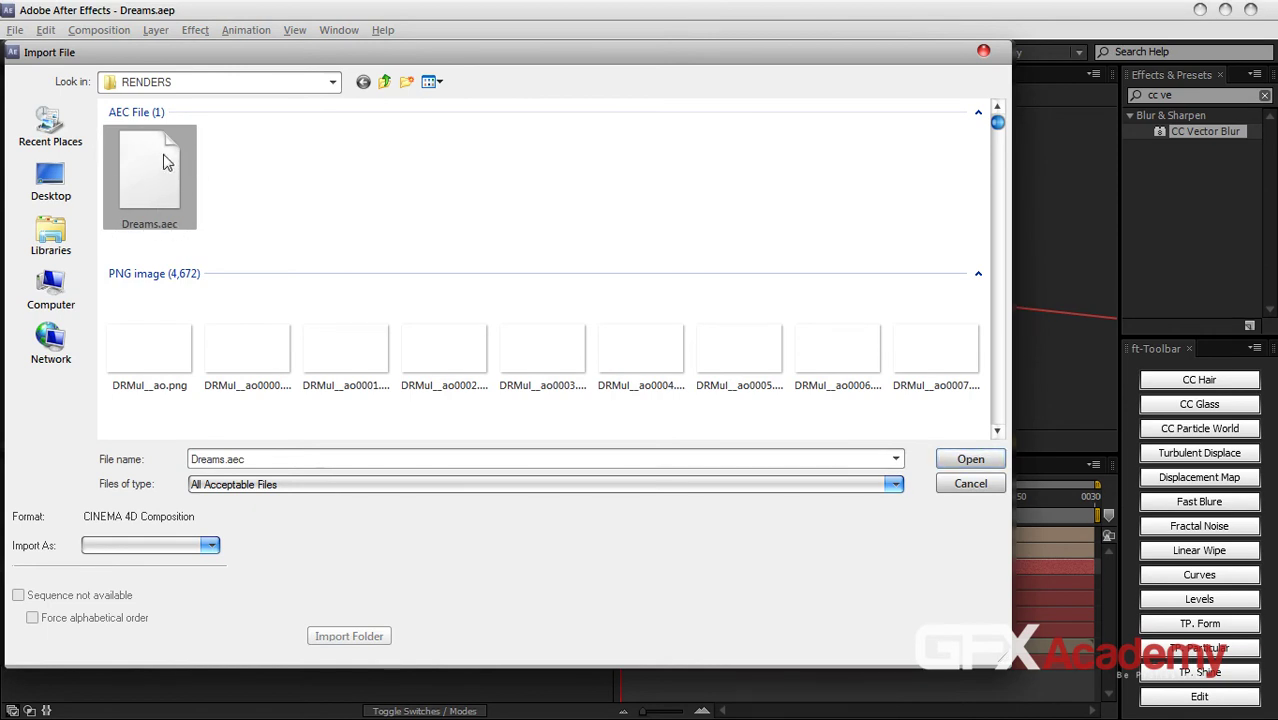
click(968, 460)
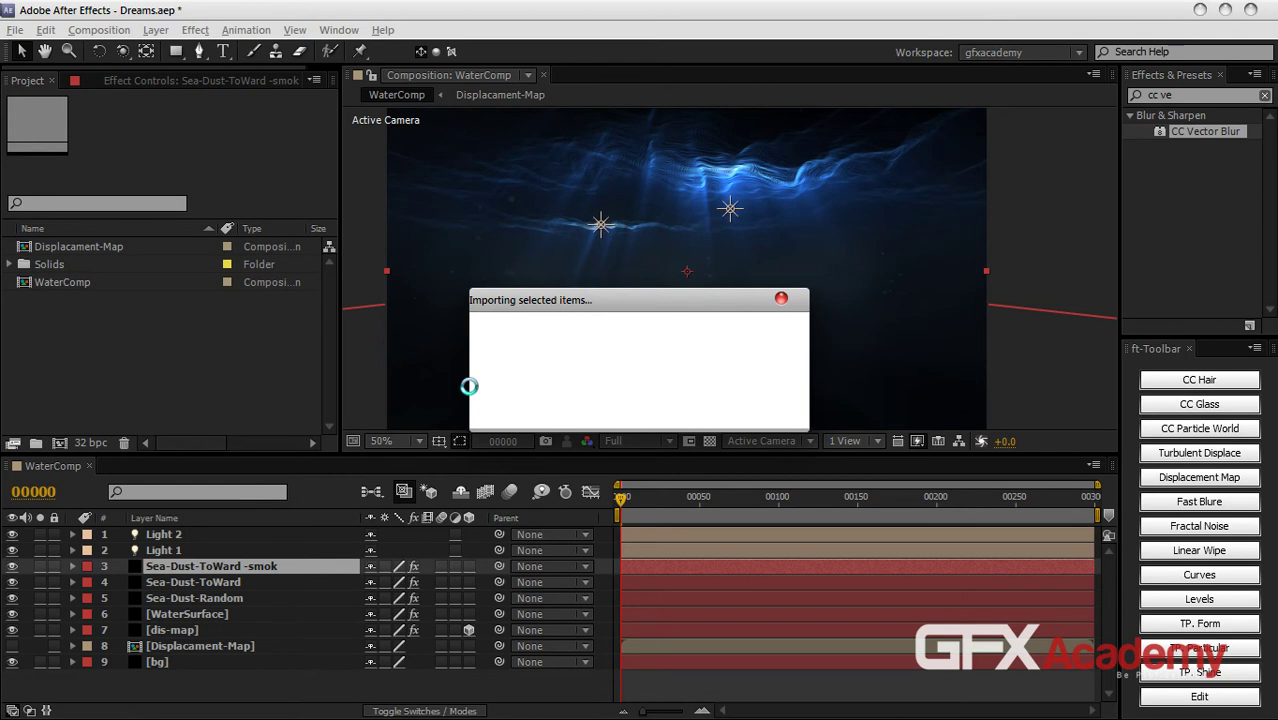
Step: Check the imported folders, expand Dreams.c4d and open the Dreams.c4d composition inside it
click(48, 264)
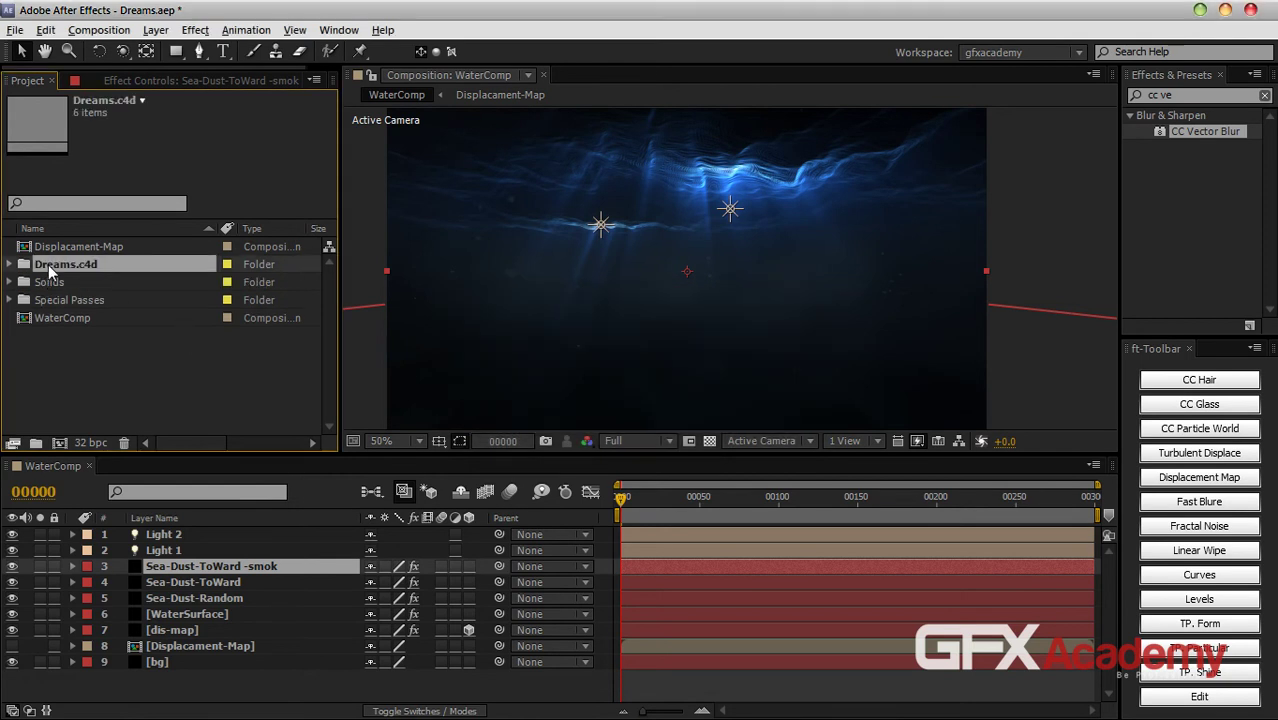
click(69, 299)
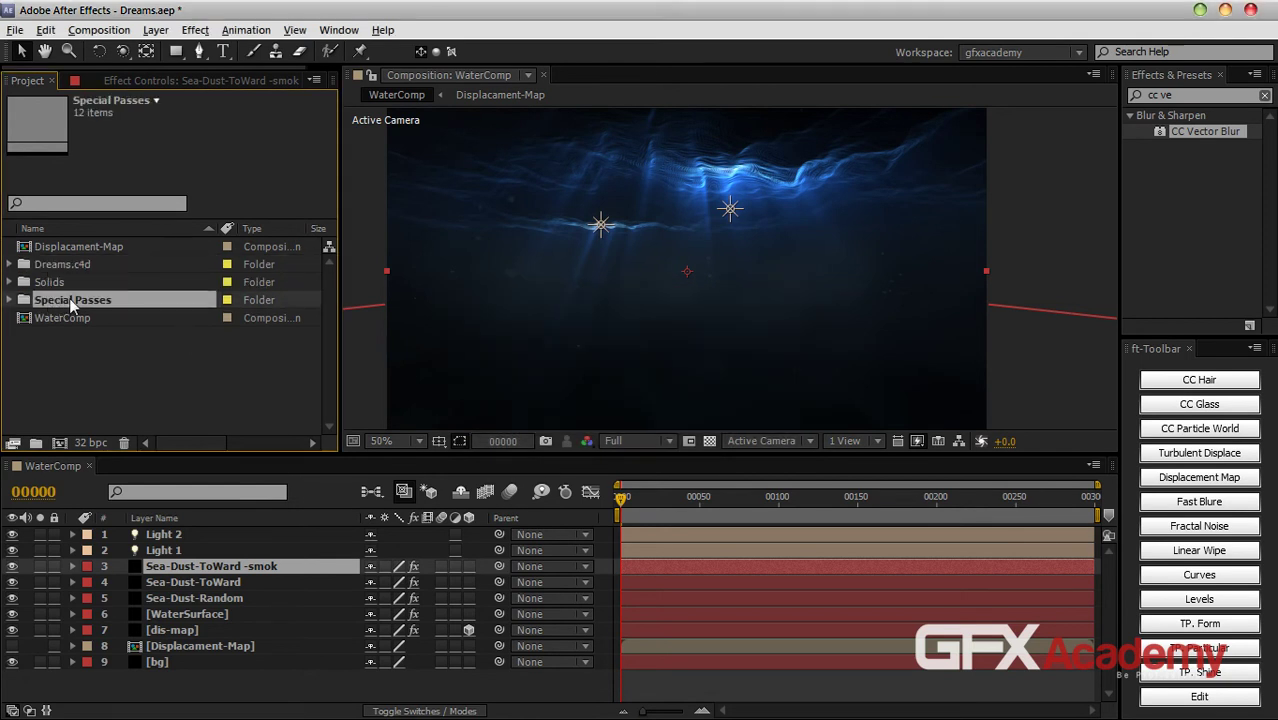
click(10, 300)
click(10, 246)
click(10, 264)
click(10, 264)
click(90, 351)
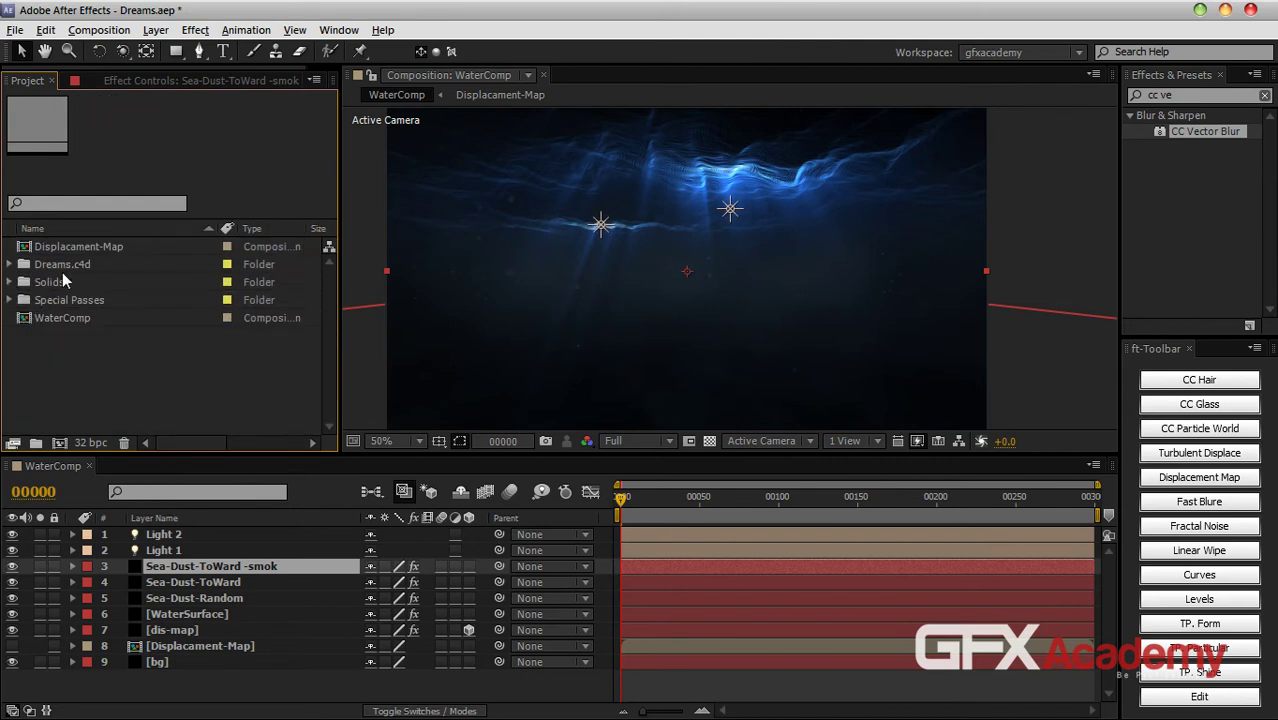
click(58, 264)
double_click(58, 264)
double_click(88, 284)
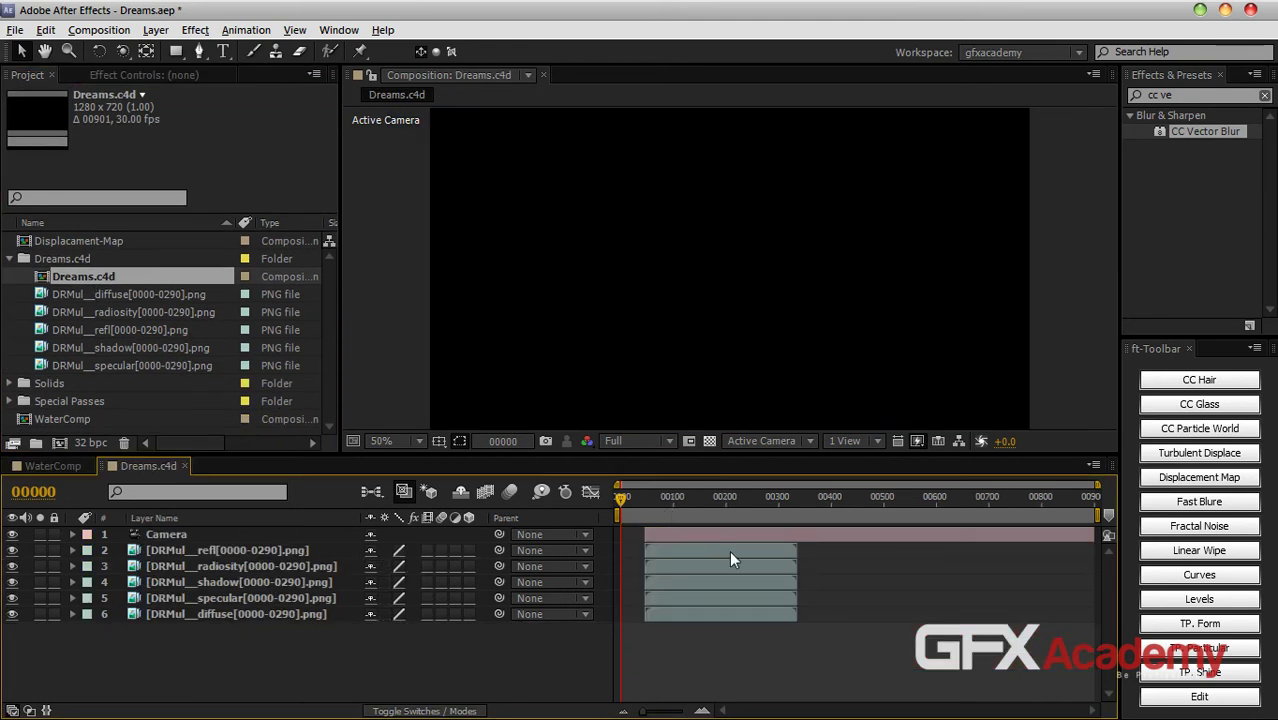
Step: Shift the camera and all five render pass layers so they start at frame 0
click(661, 617)
shift+click(667, 537)
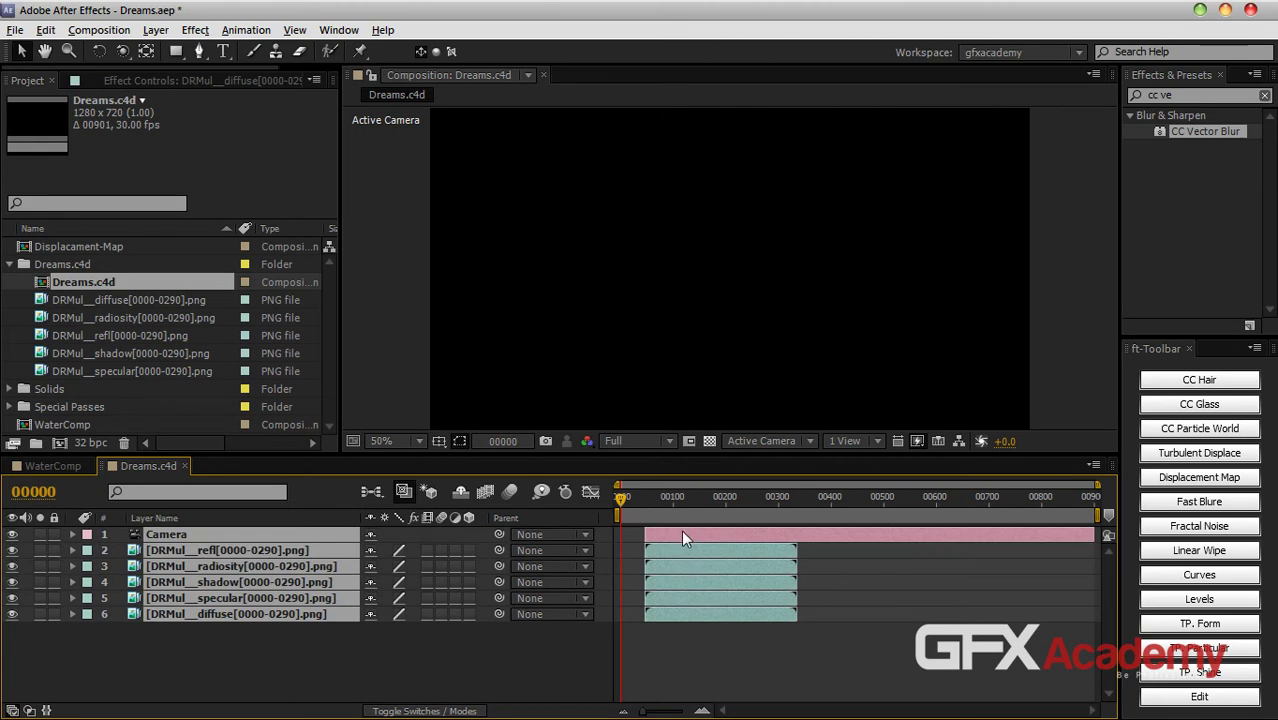
key(bracketleft)
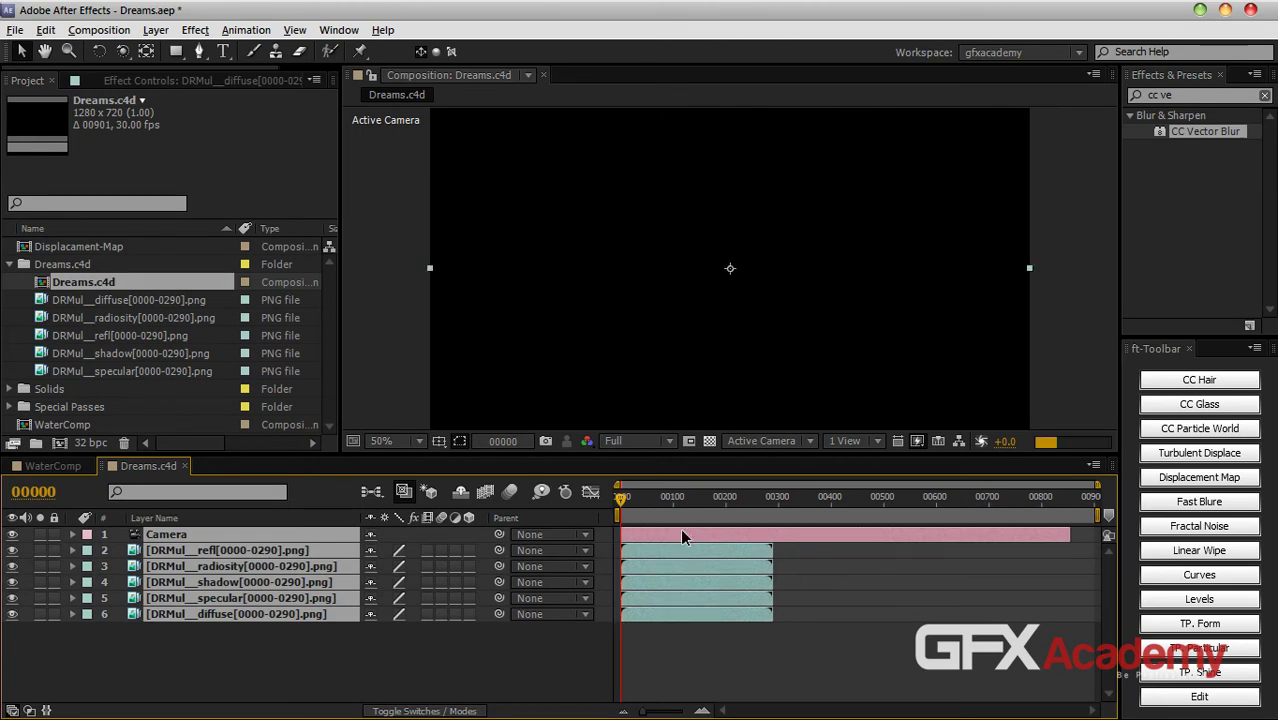
Step: Trim the end of the Camera layer to frame 290, matching the end of the render passes
drag(622, 499, 773, 506)
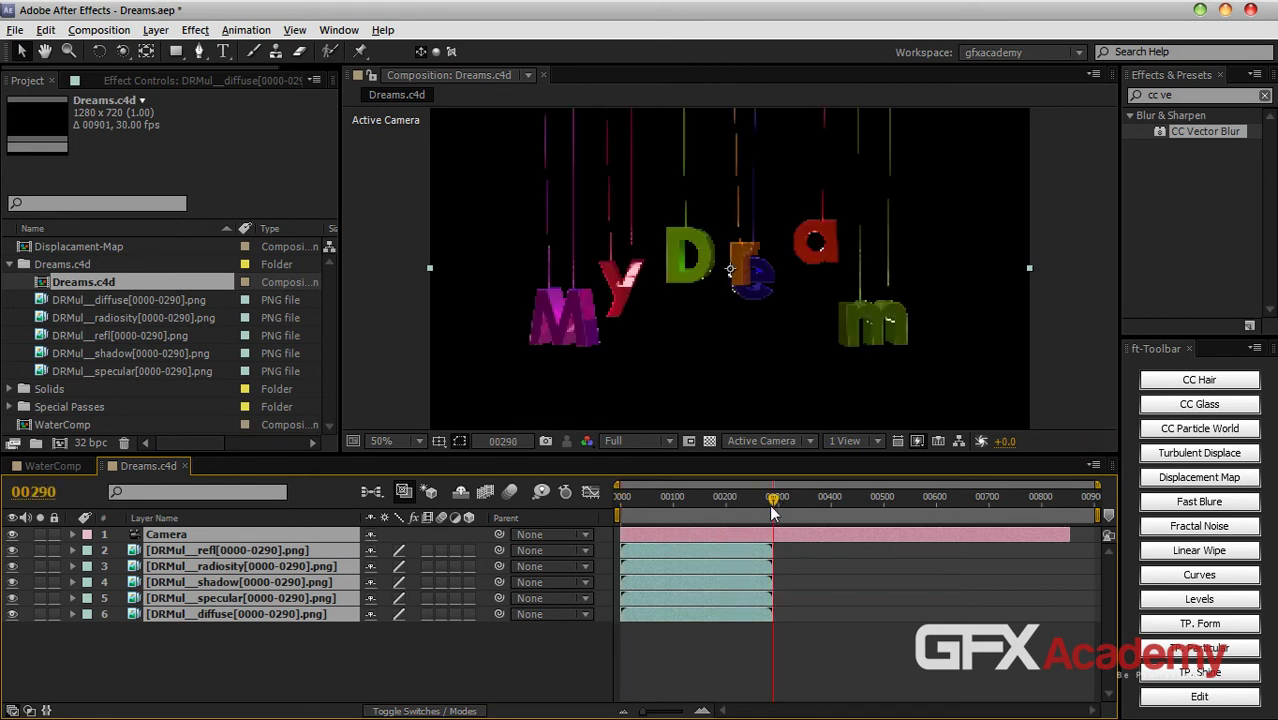
drag(1066, 535, 886, 535)
key(ctrl+z)
click(890, 680)
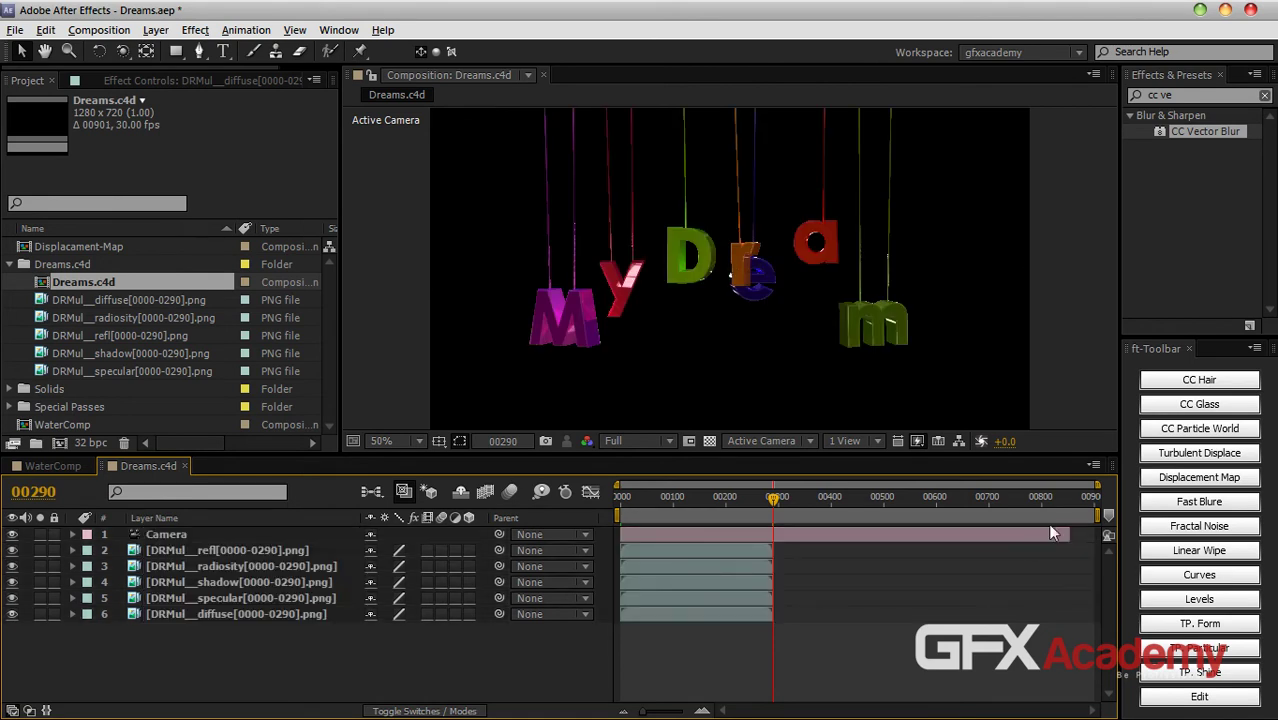
drag(1066, 535, 770, 537)
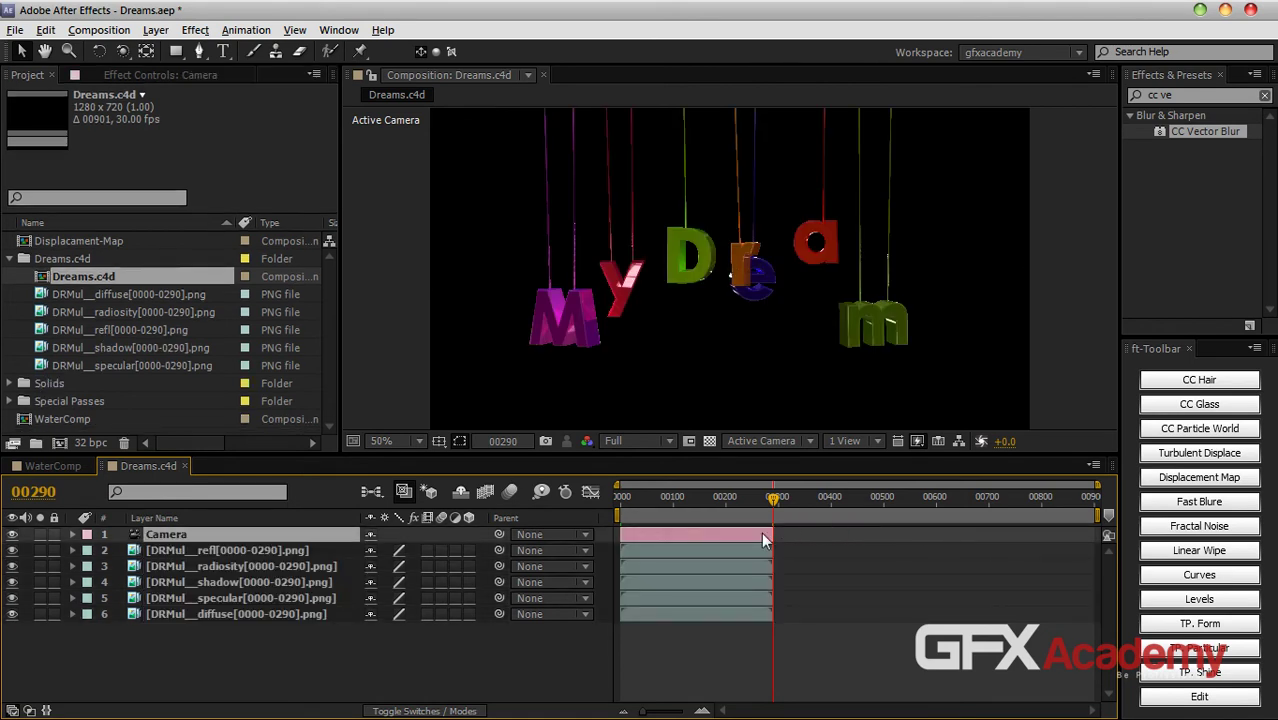
Step: End the work area at frame 290 and trim the Dreams.c4d composition to that work area
drag(1097, 514, 772, 514)
right_click(764, 519)
click(826, 575)
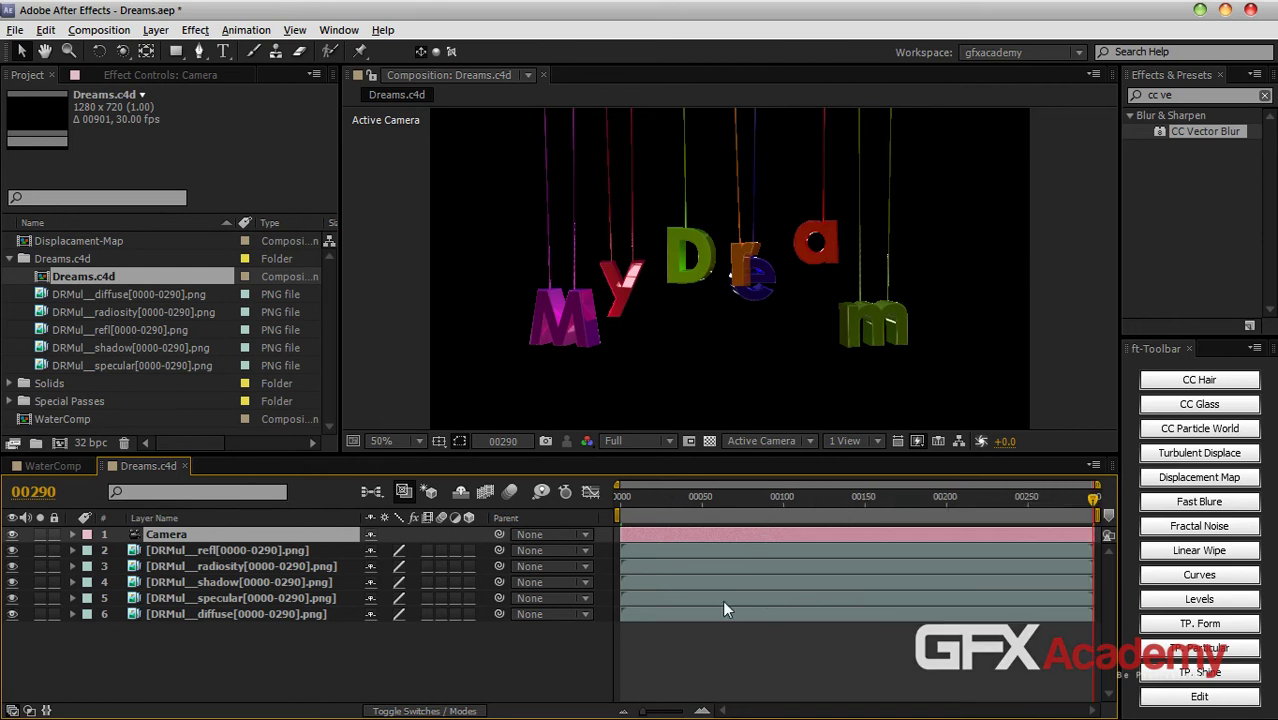
Step: Examine the rendered letters at 100% magnification and select the radiosity pass layer
click(380, 648)
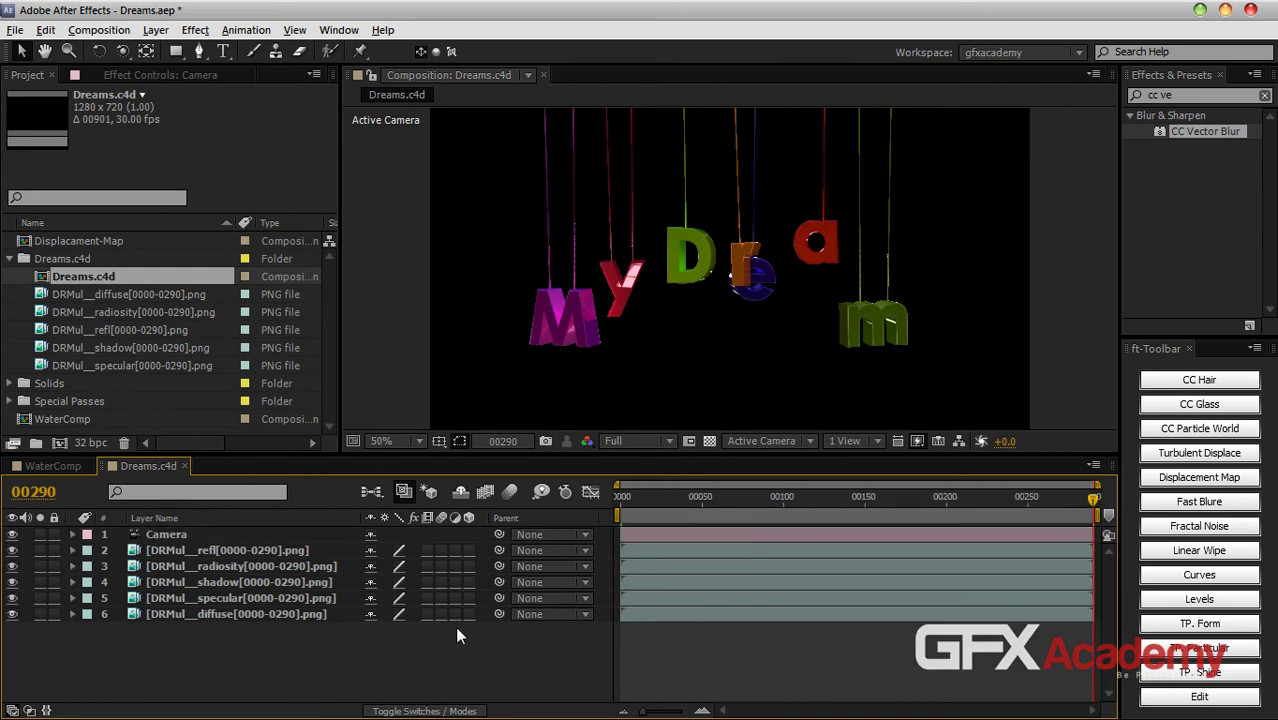
key(period)
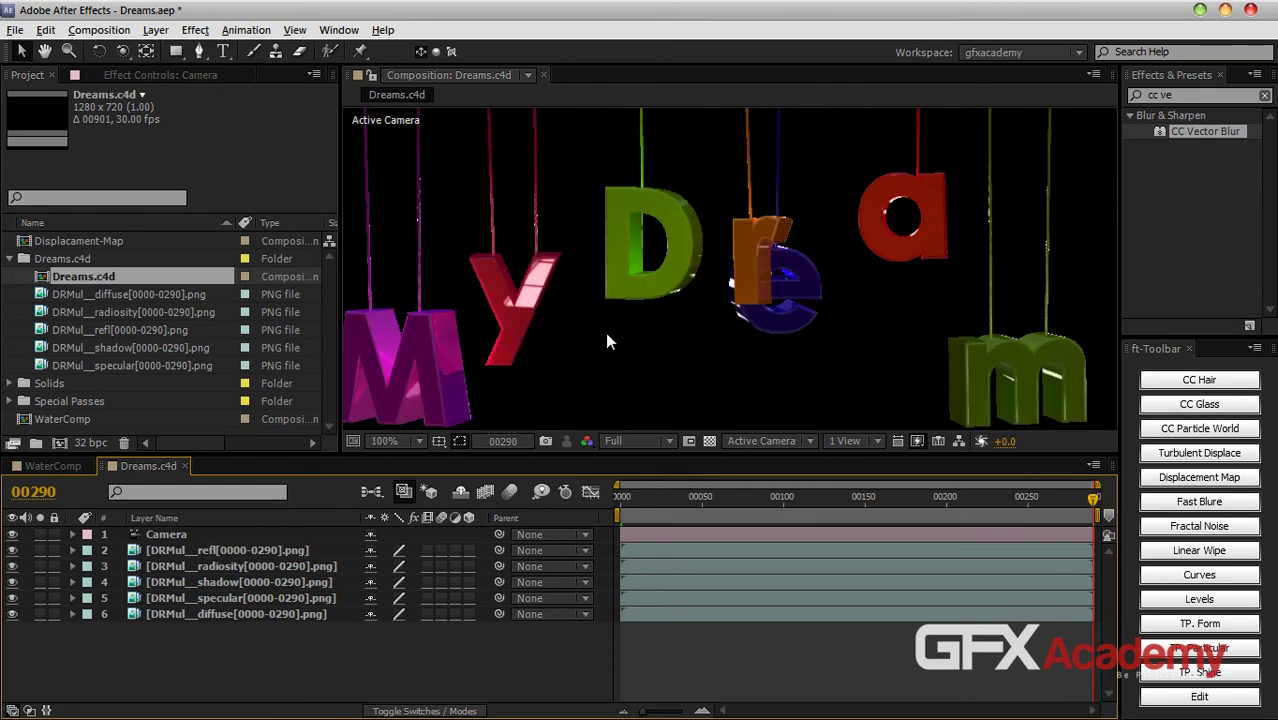
drag(605, 337, 634, 308)
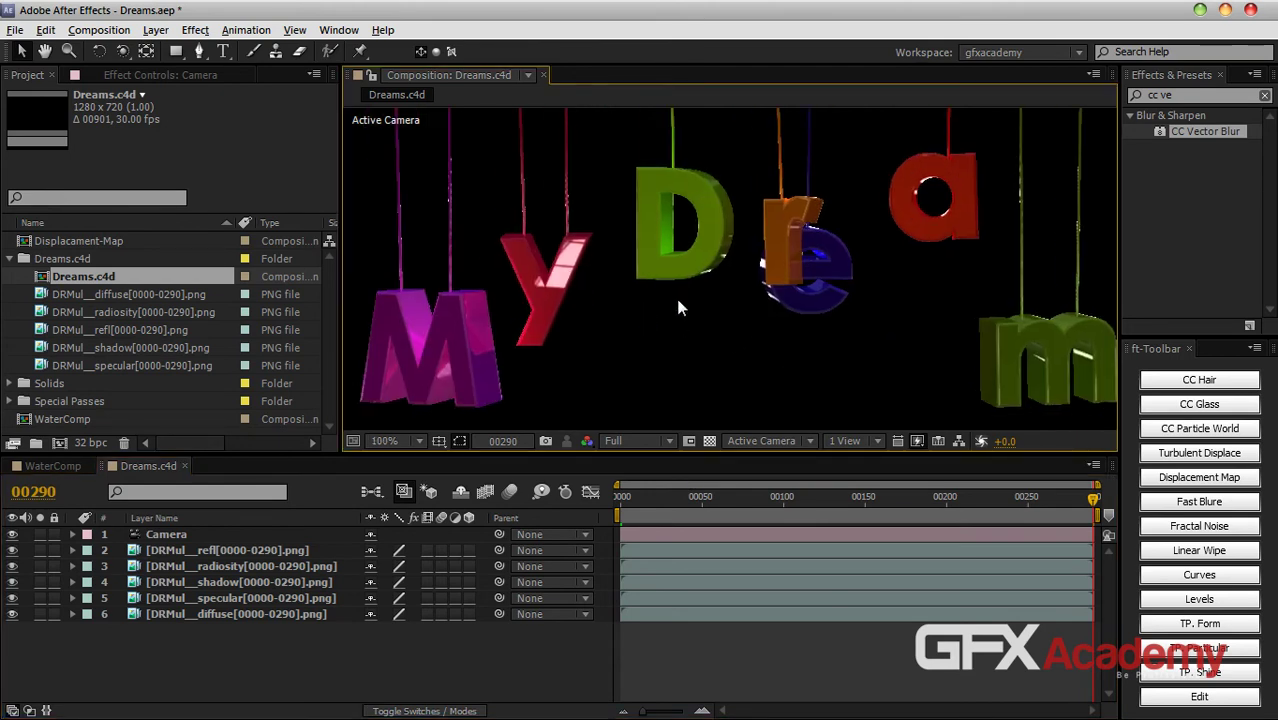
click(300, 566)
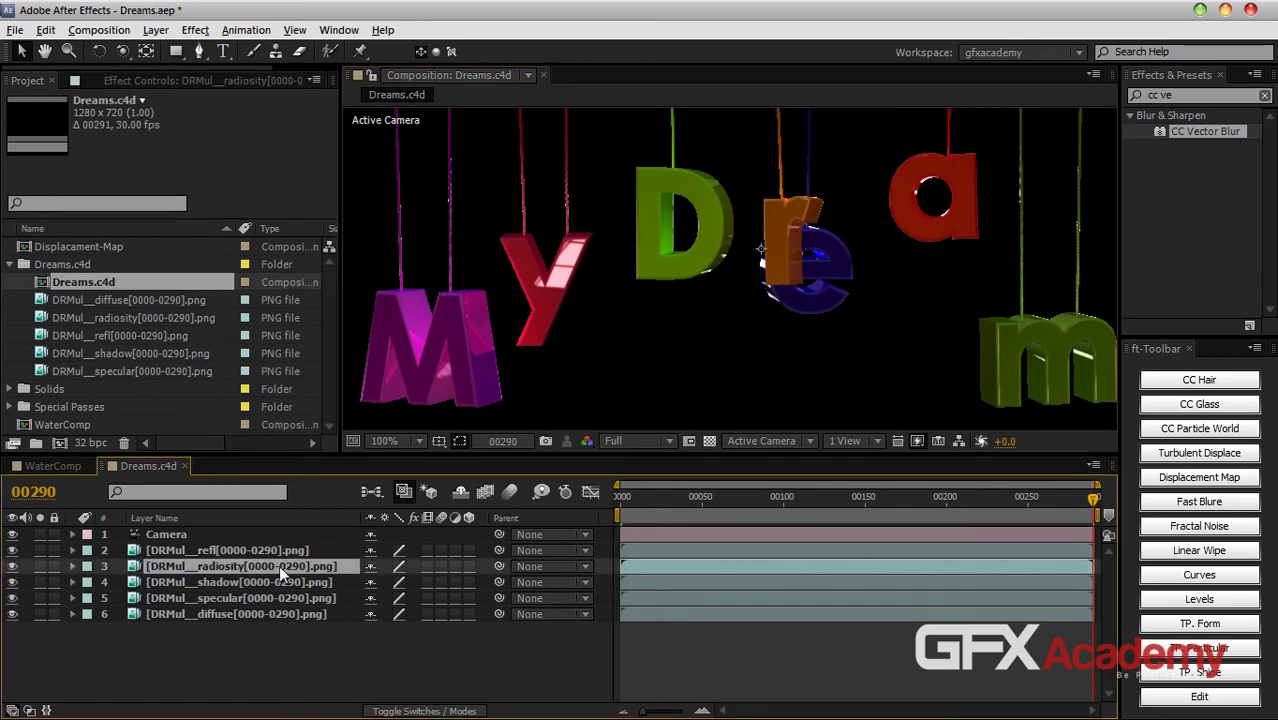
Step: Preview the DR_[0000-0290].rpf sequence from the Special Passes folder by scrubbing its footage to about frame 73
click(166, 371)
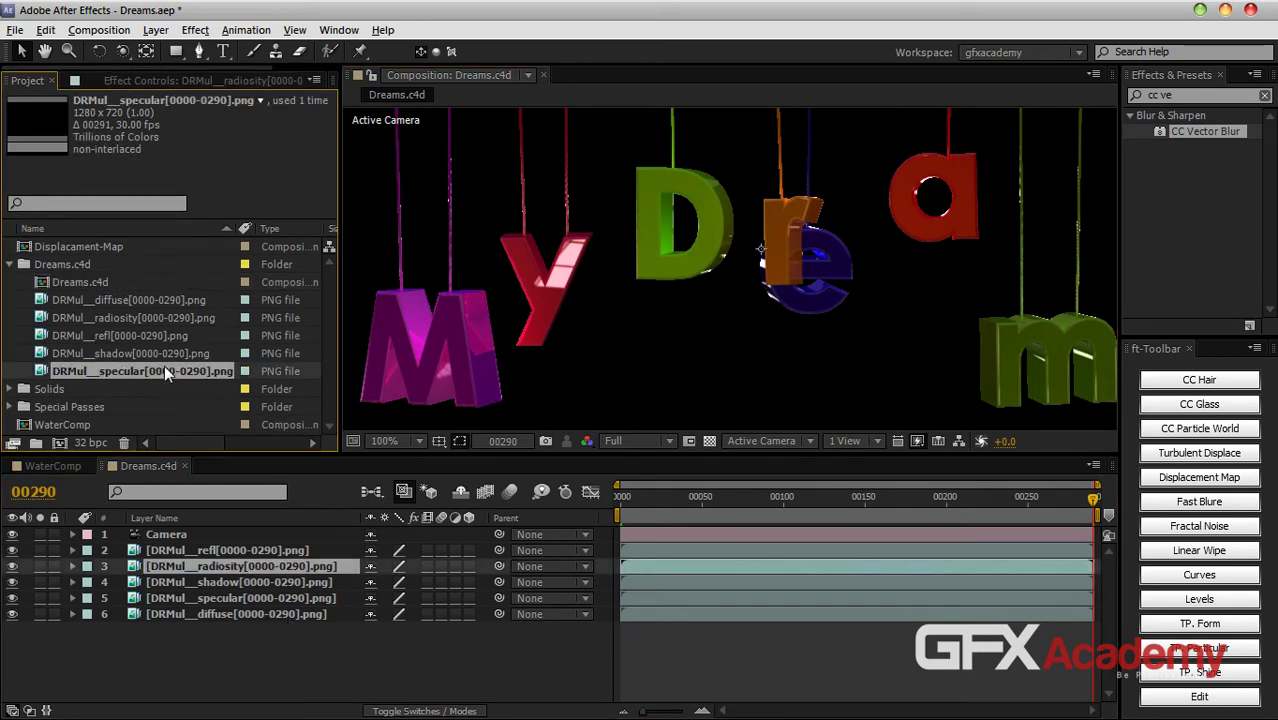
click(10, 407)
click(84, 264)
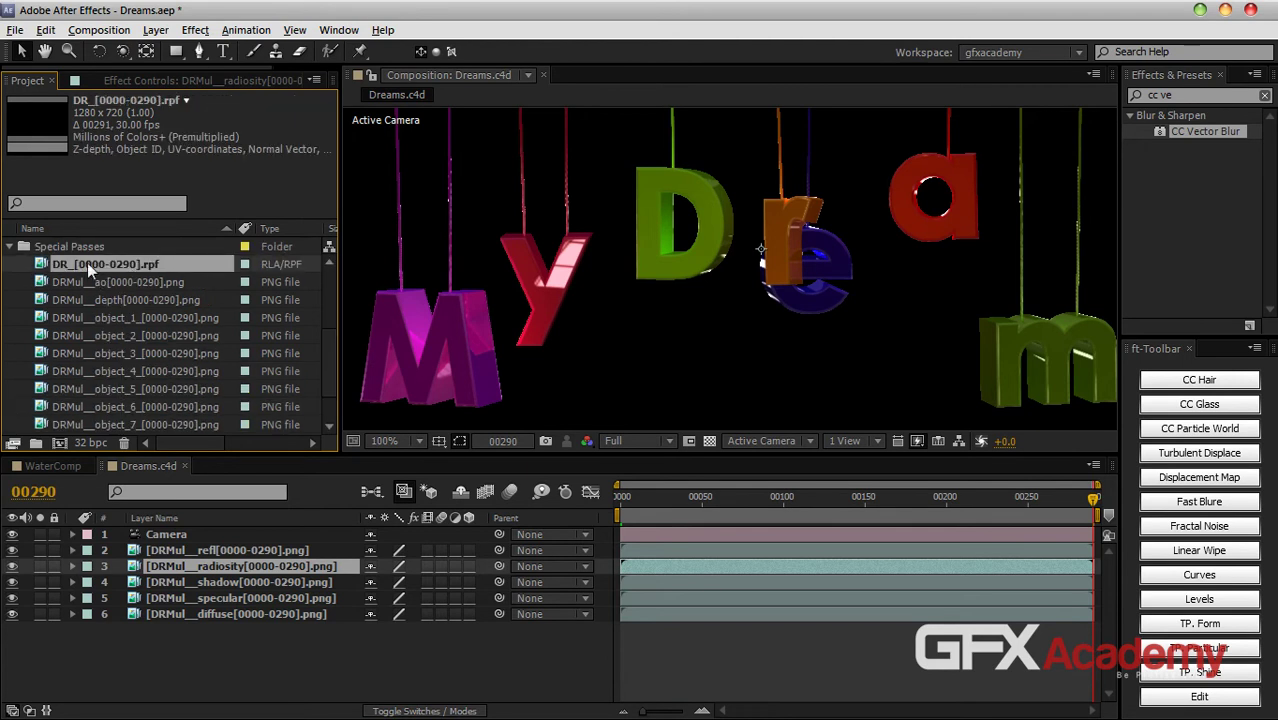
double_click(75, 263)
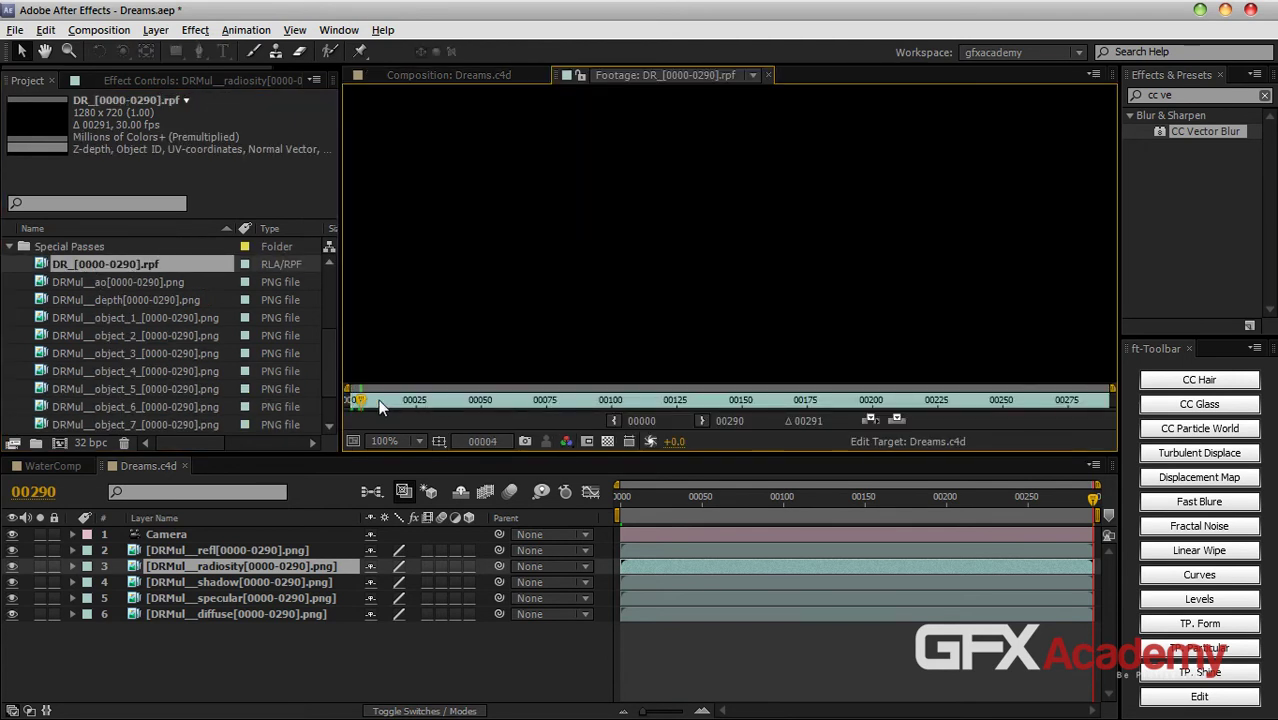
drag(365, 404, 540, 402)
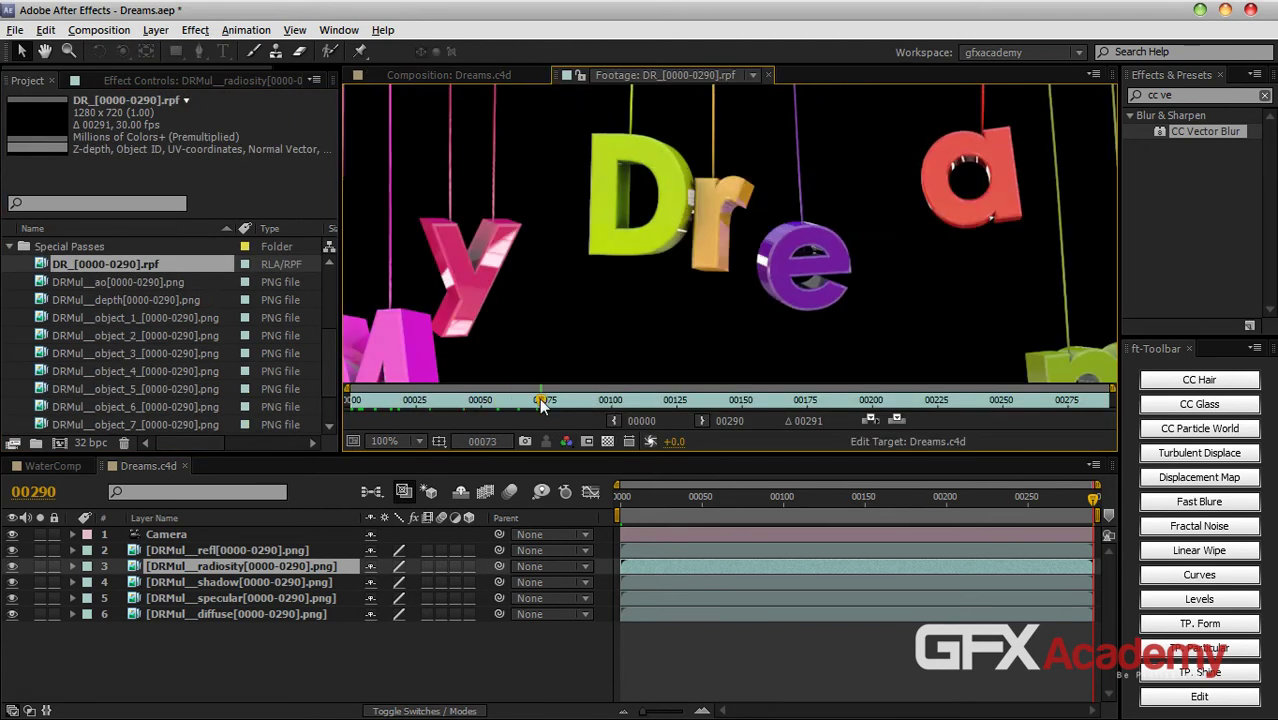
click(768, 76)
Step: Preview the DRMul__rgba[0000-0290].png sequence by scrubbing through its footage
scroll(164, 295, down, 3)
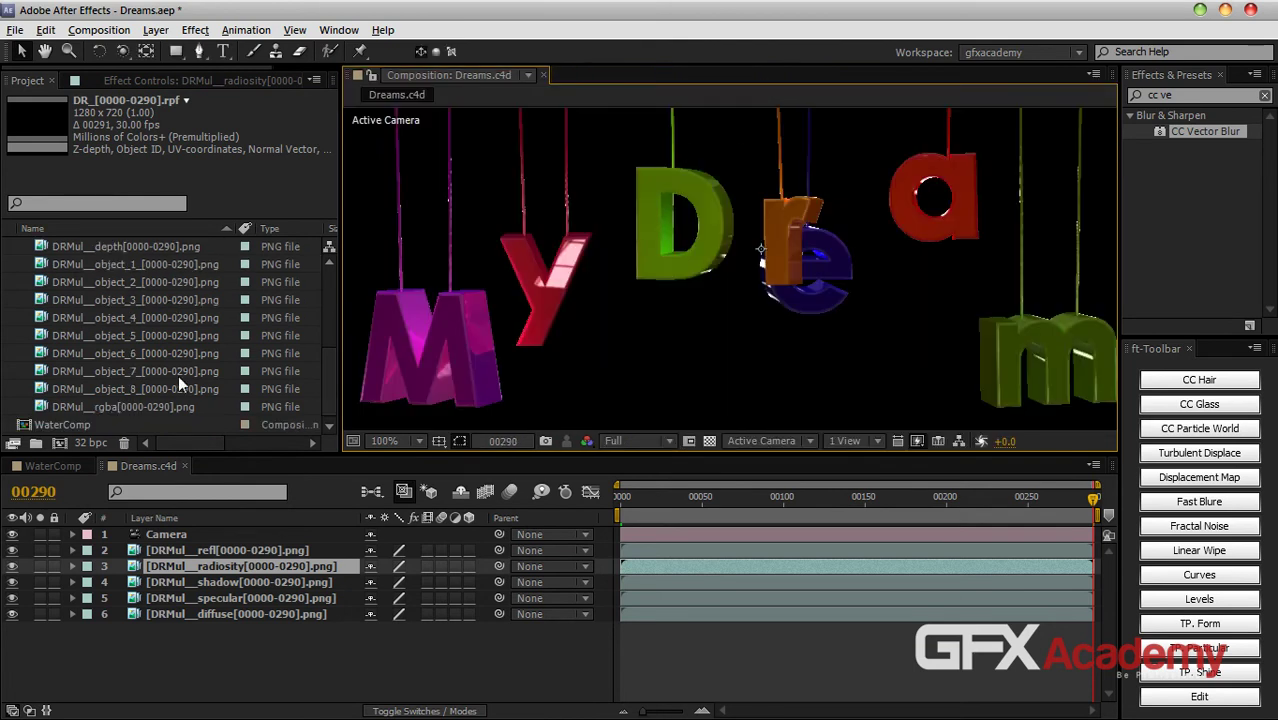
double_click(155, 406)
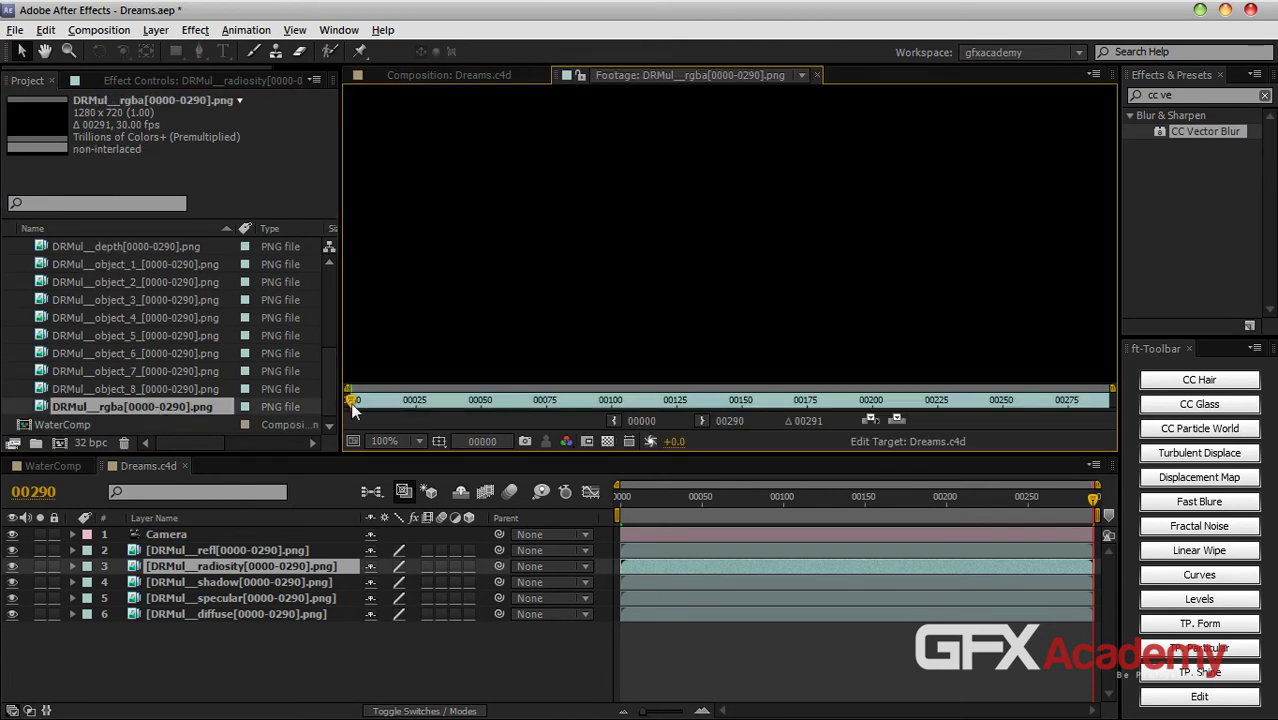
drag(353, 400, 563, 404)
click(816, 76)
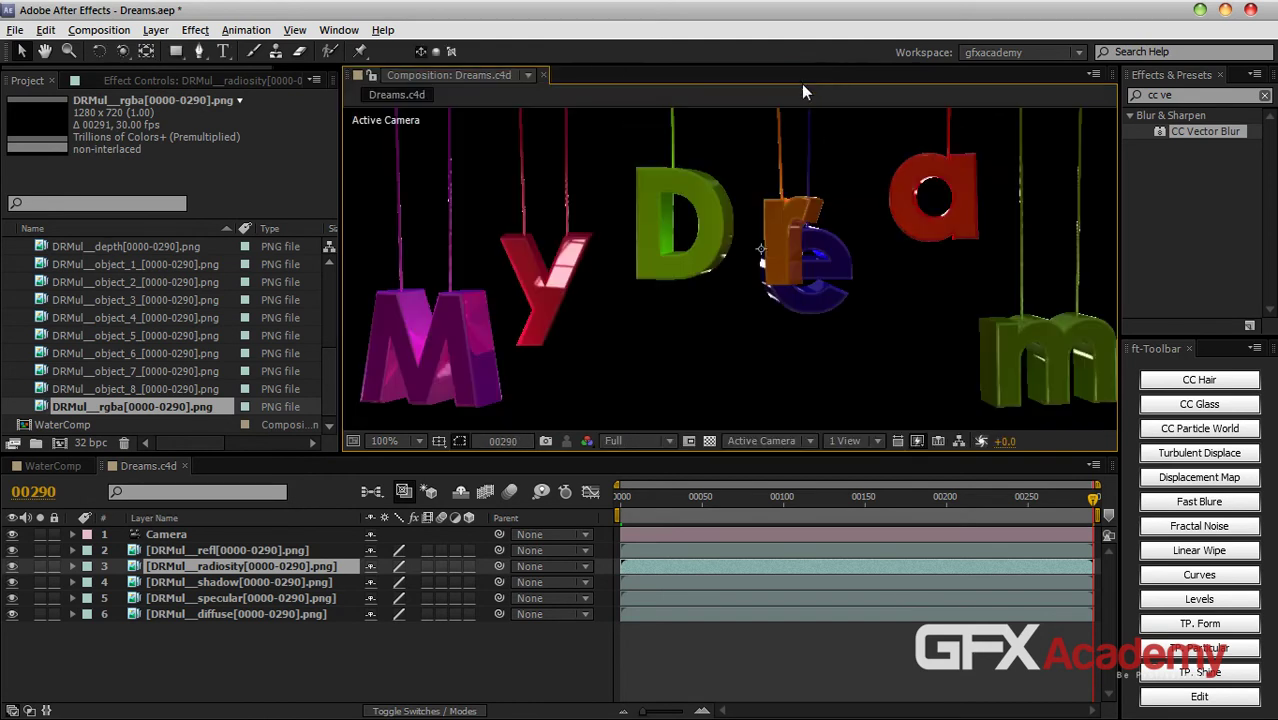
Step: Add the DR_[0000-0290].rpf footage to the Dreams.c4d composition beneath the diffuse pass layer
drag(325, 369, 323, 309)
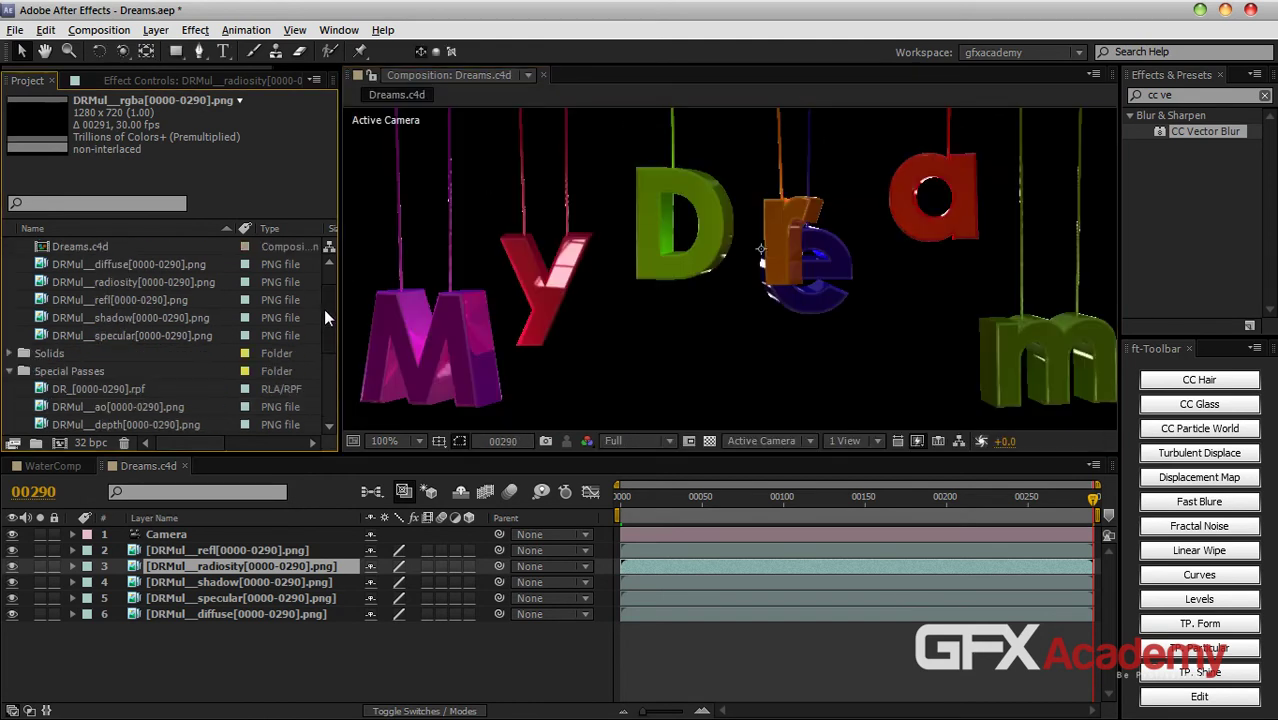
click(140, 388)
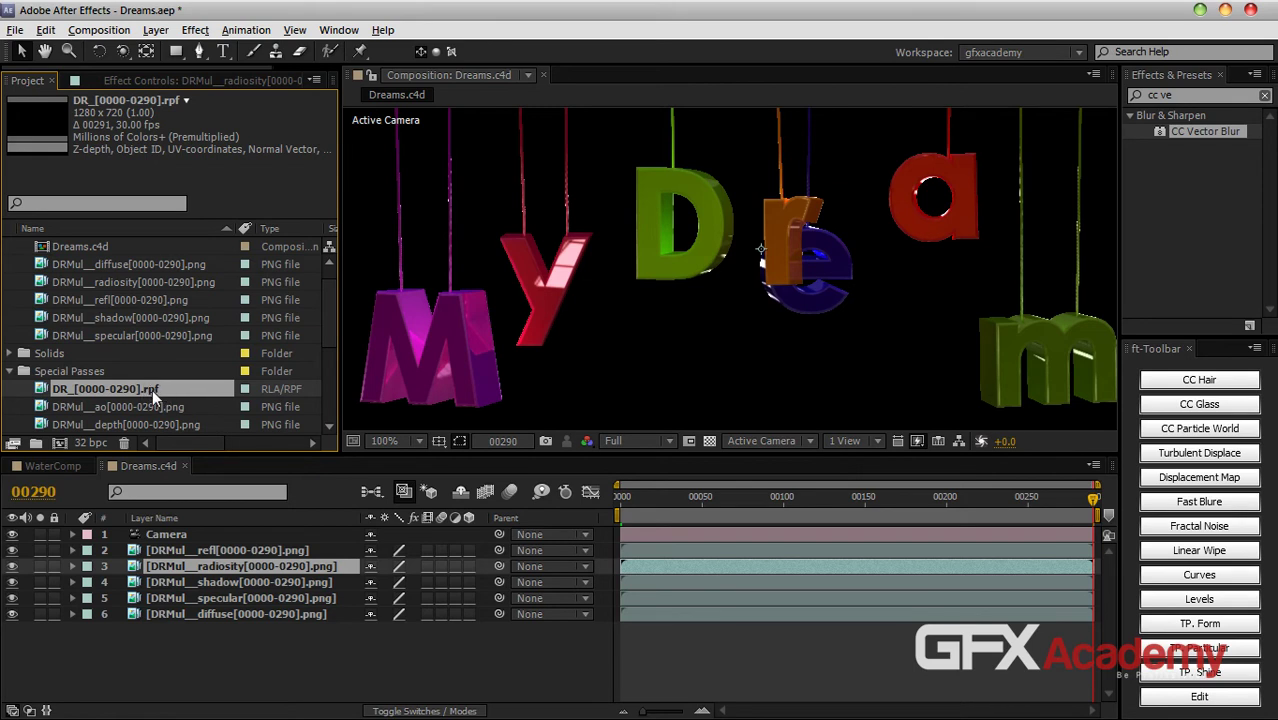
drag(129, 387, 183, 639)
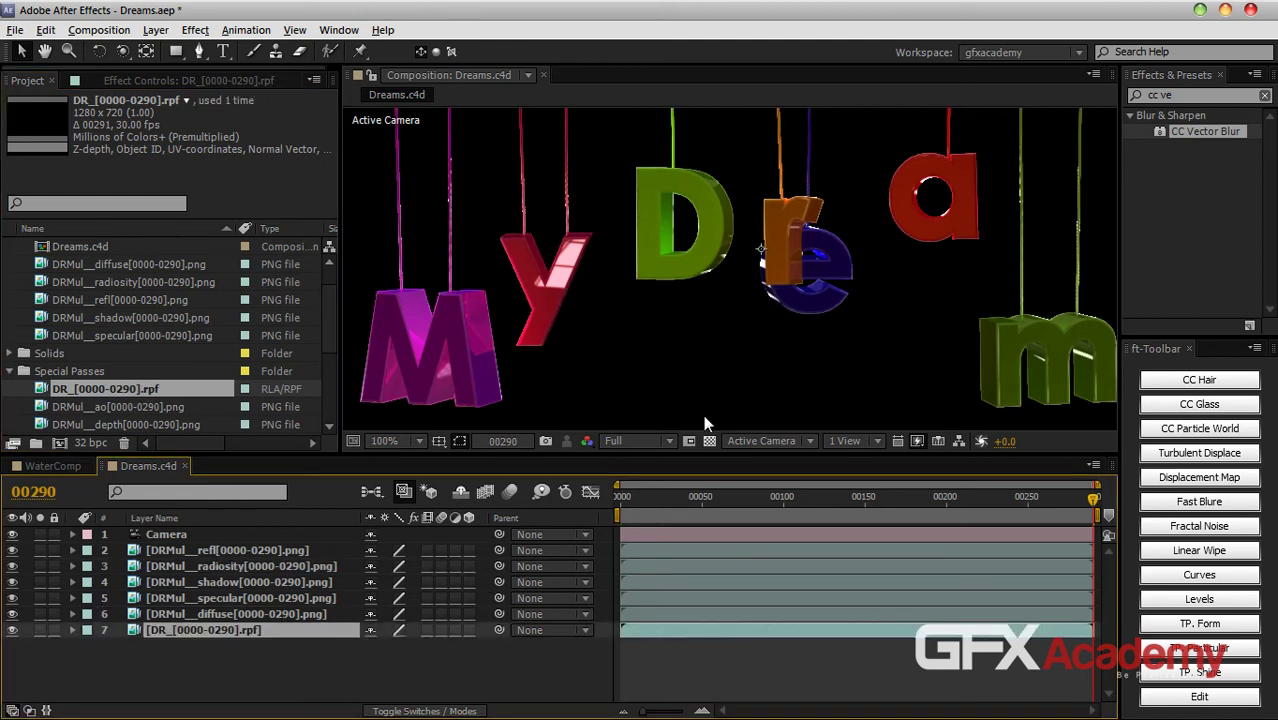
Step: Show the layer blending modes and set the diffuse pass layer to Lighten
key(F4)
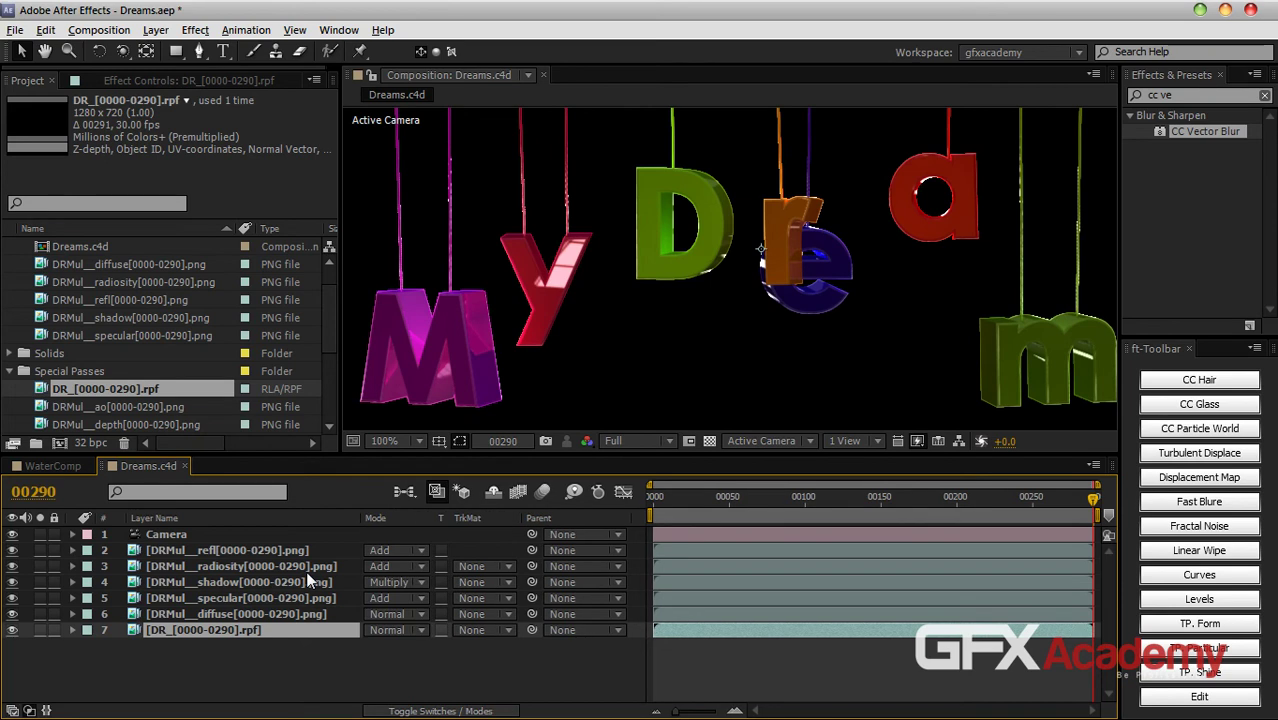
click(254, 613)
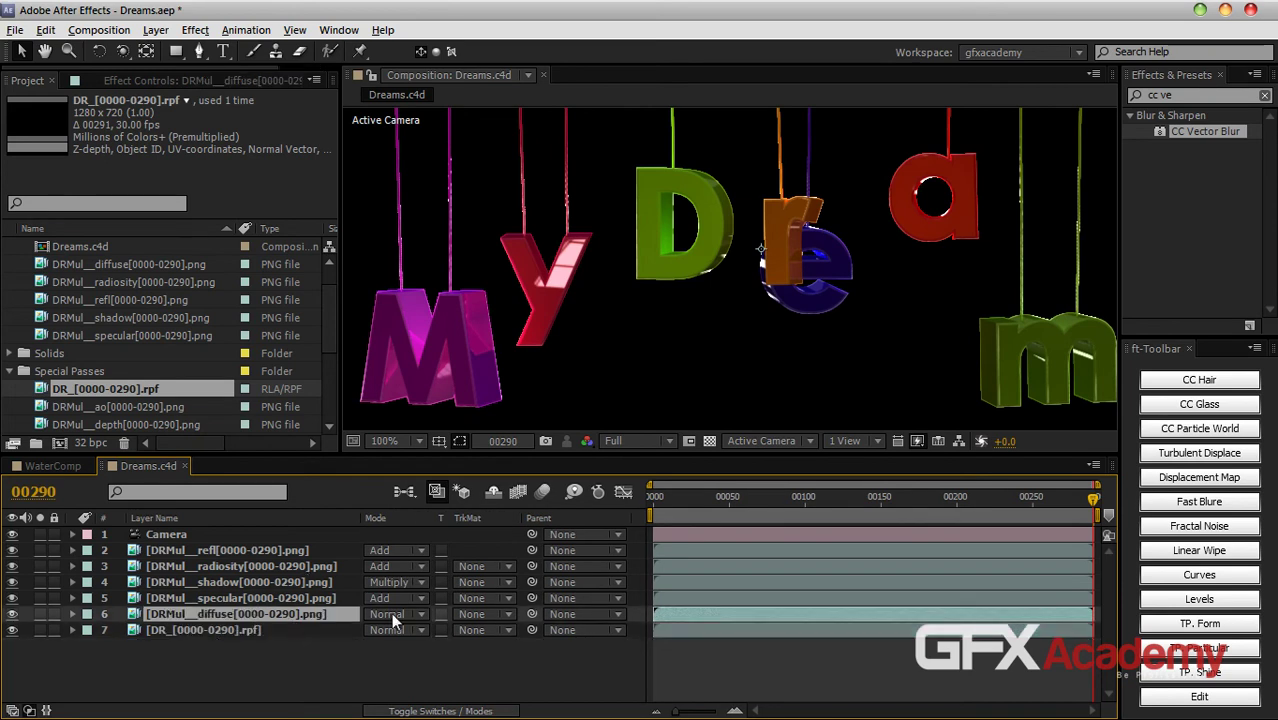
click(392, 618)
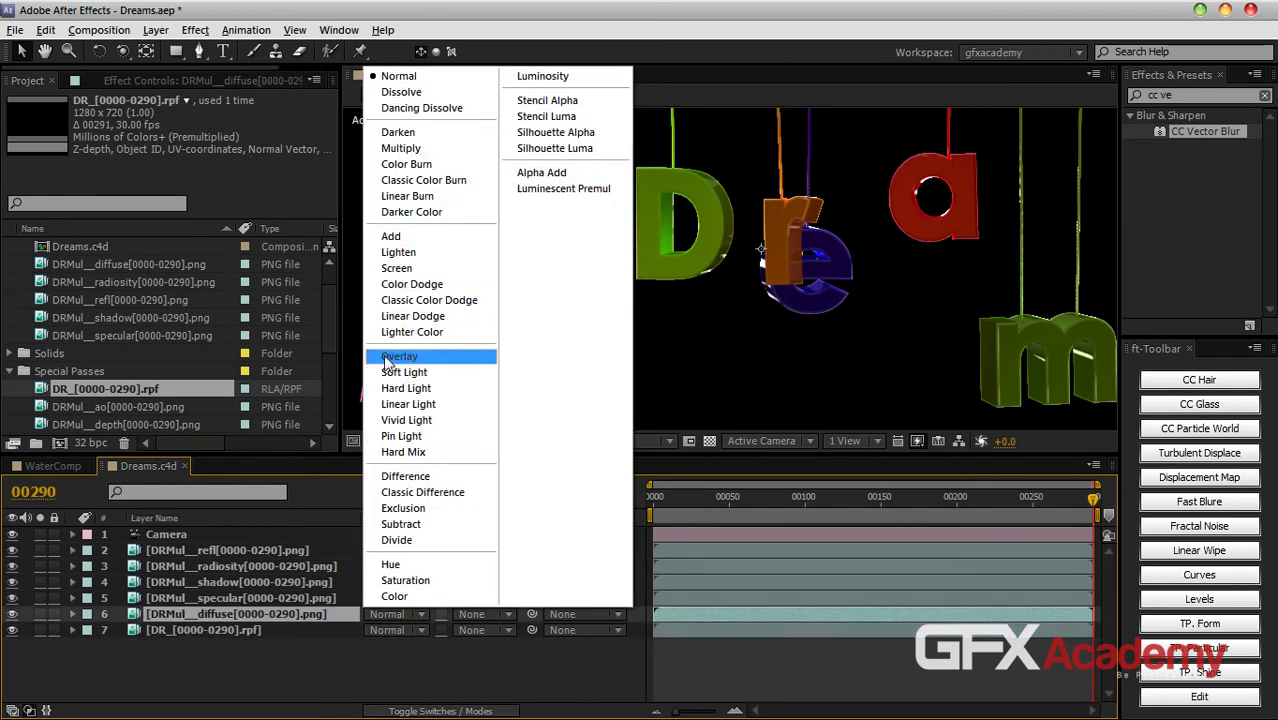
click(400, 253)
Step: Try the Soft Light blending mode on the diffuse pass layer and return it to Lighten
click(406, 613)
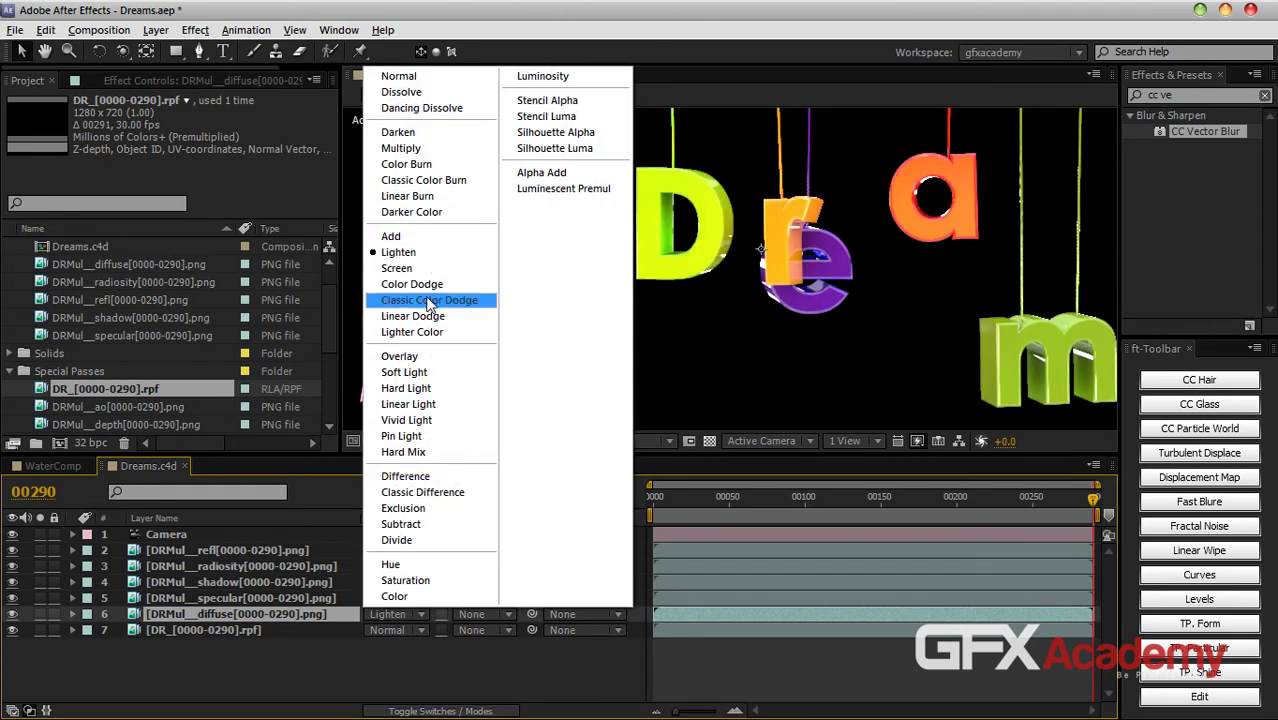
click(436, 371)
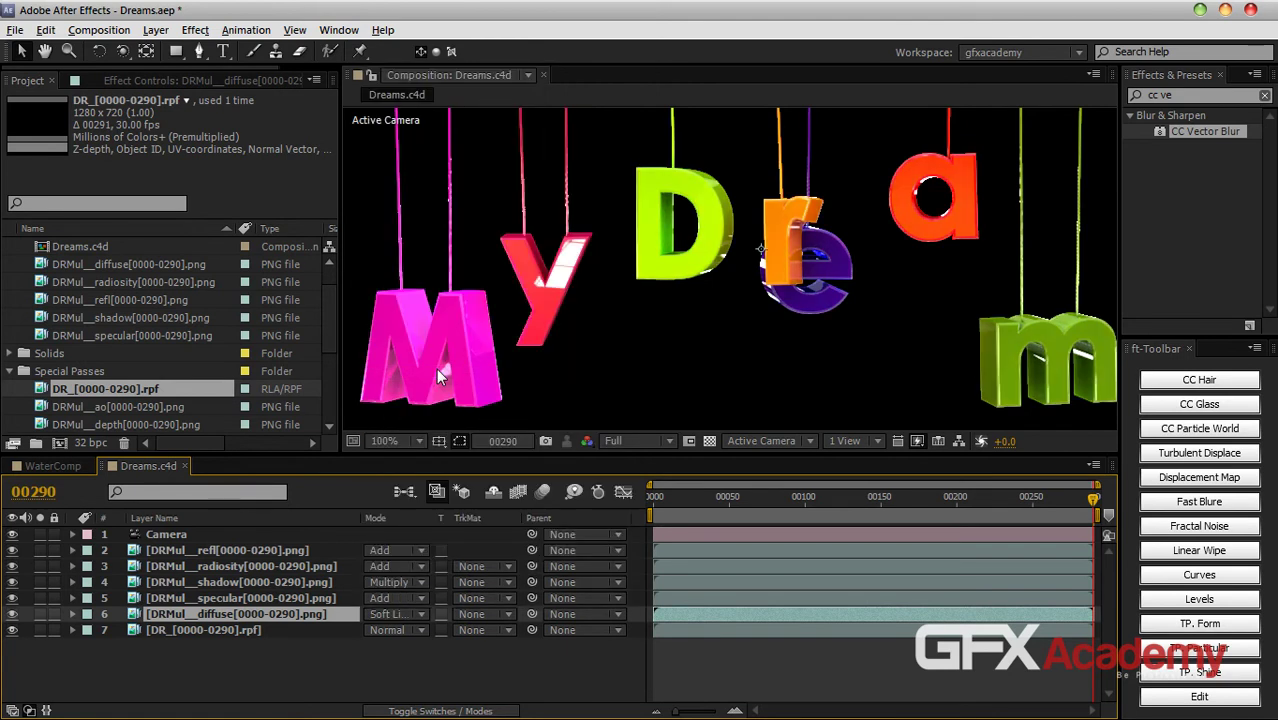
click(391, 610)
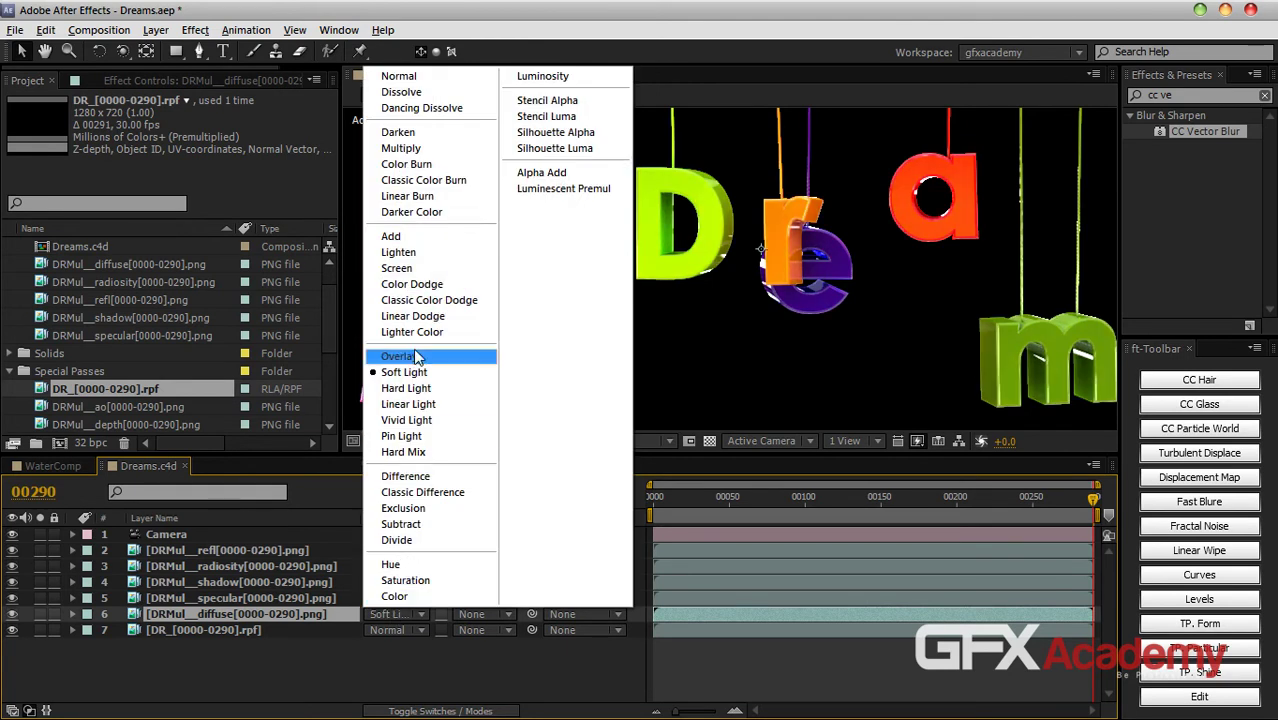
click(398, 253)
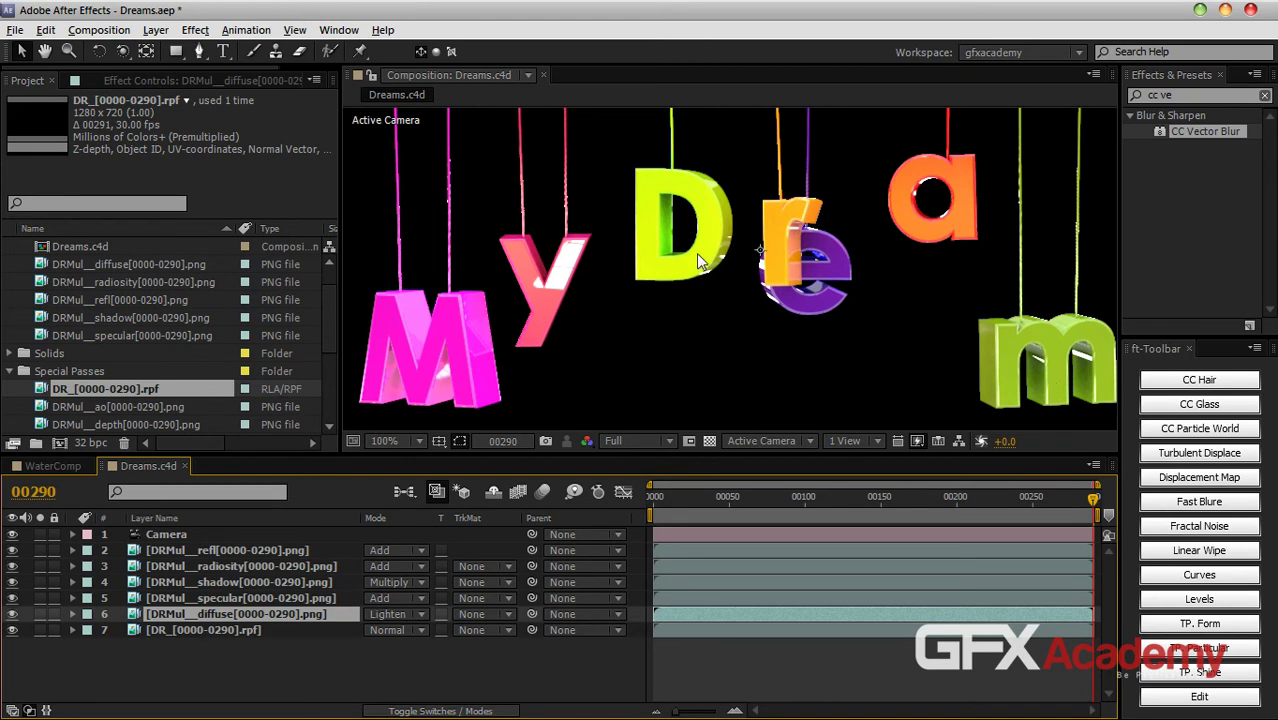
Step: Add the DRMul__ao[0000-0290].png pass above the reflection layer and set its blending mode to Multiply
click(10, 371)
click(10, 407)
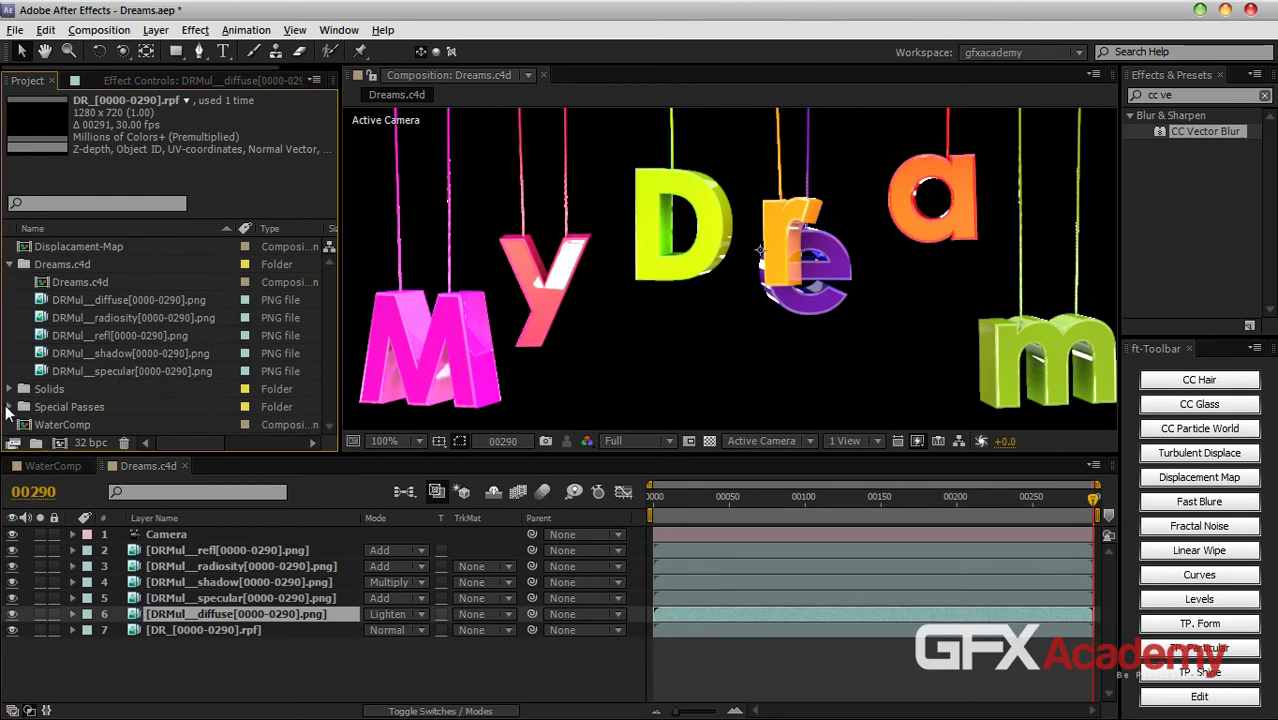
drag(128, 284, 186, 547)
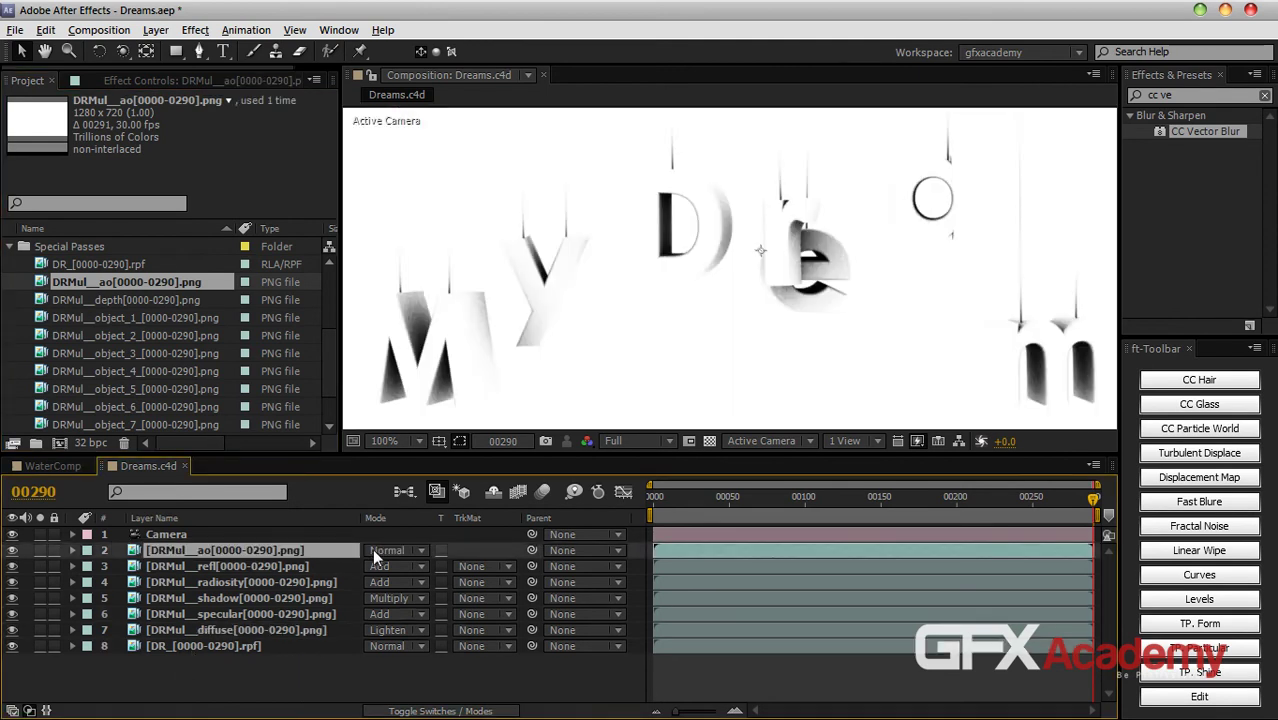
click(372, 548)
click(430, 84)
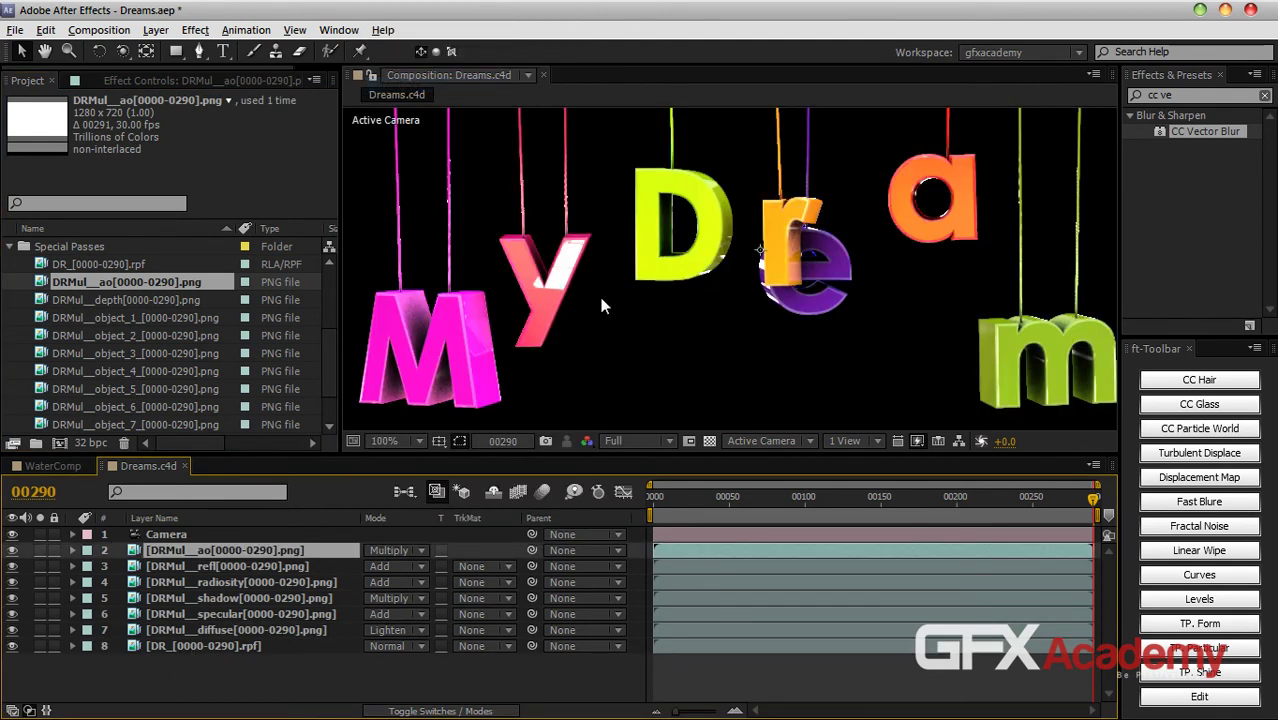
Step: Compare the letters with the ambient occlusion layer hidden and shown, and view the whole frame at 50%
click(12, 551)
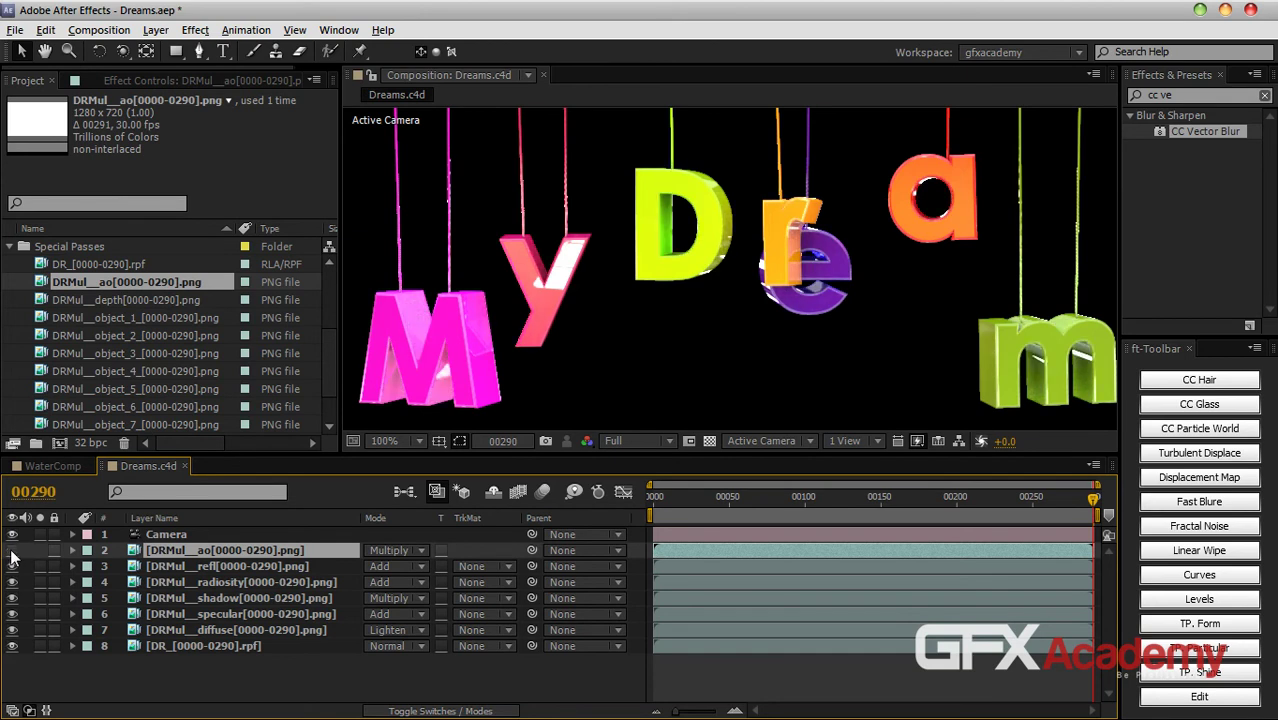
click(12, 551)
click(12, 551)
click(12, 551)
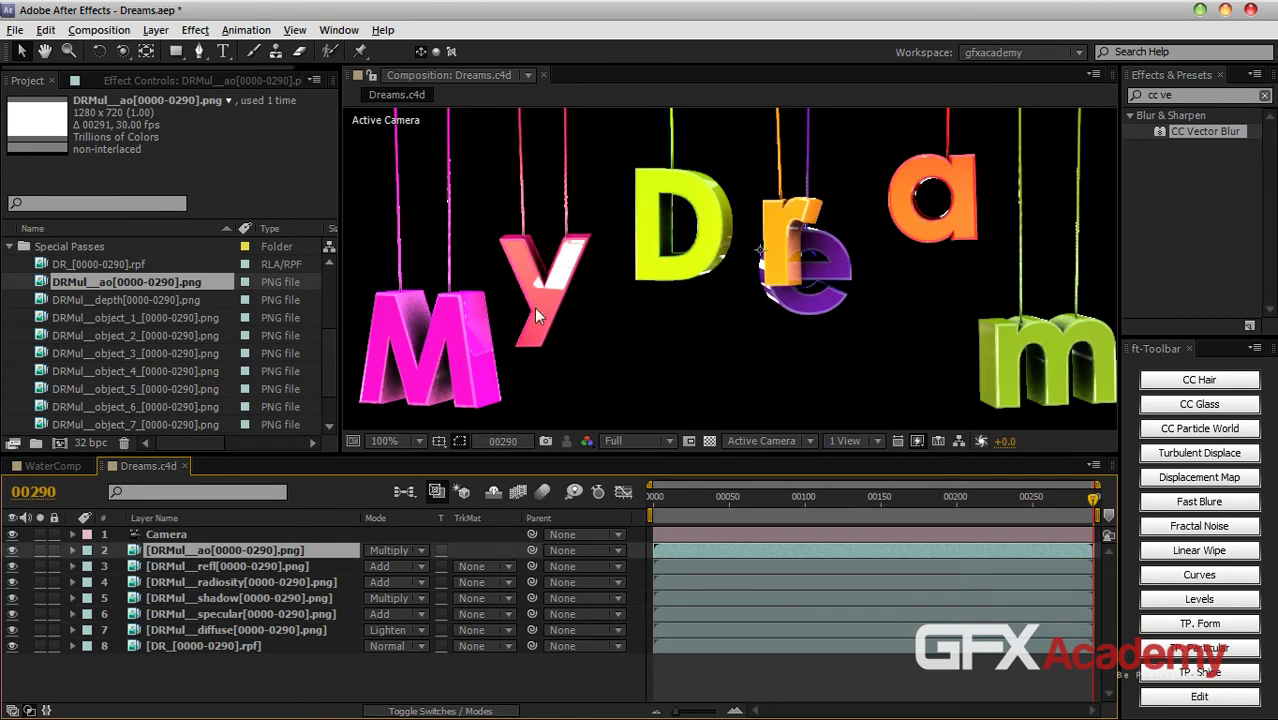
scroll(555, 297, down, 2)
click(902, 368)
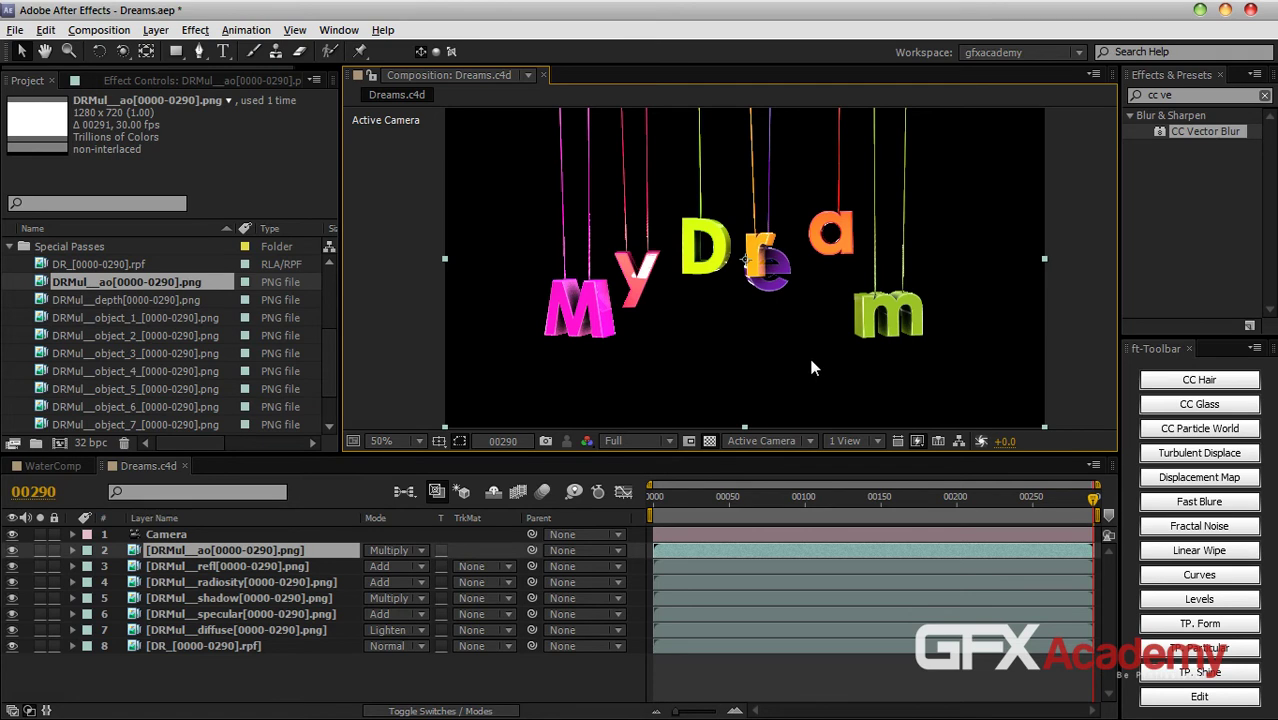
Step: Preview the object_1 and object_2 mask sequences from the Special Passes folder in the footage viewer
double_click(146, 317)
drag(365, 410, 510, 401)
double_click(196, 335)
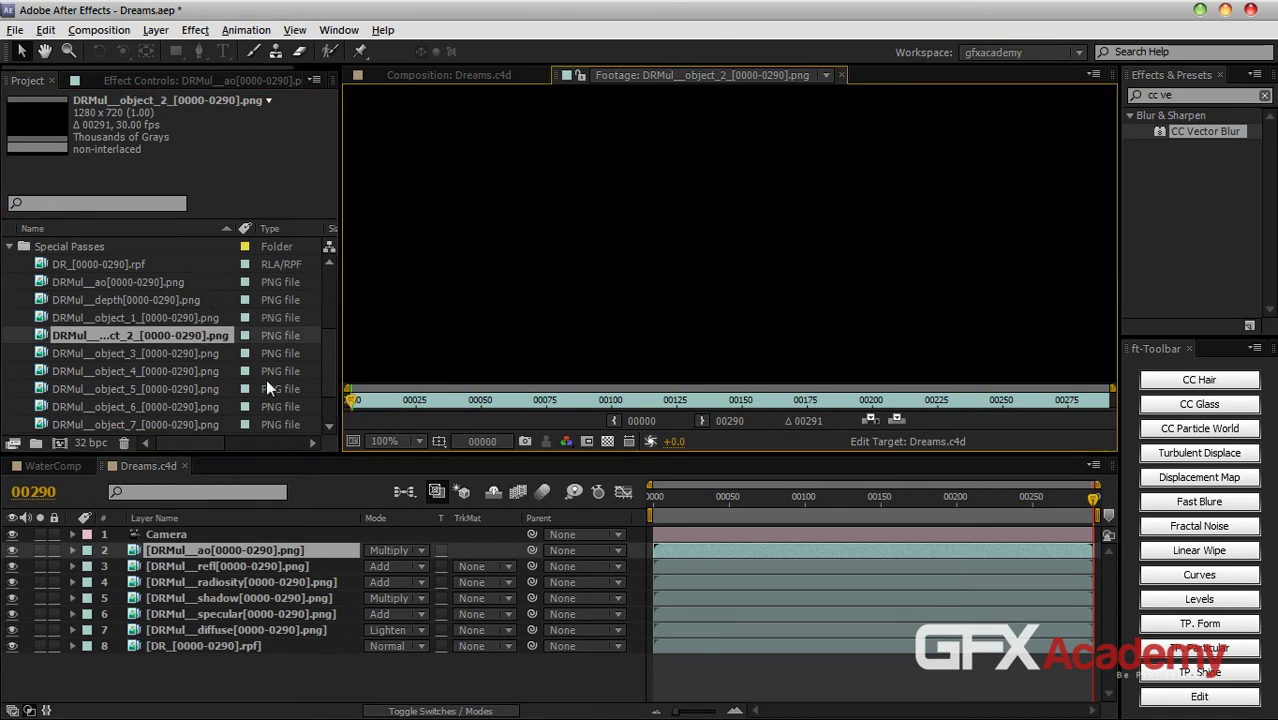
drag(381, 400, 356, 410)
click(841, 75)
click(122, 317)
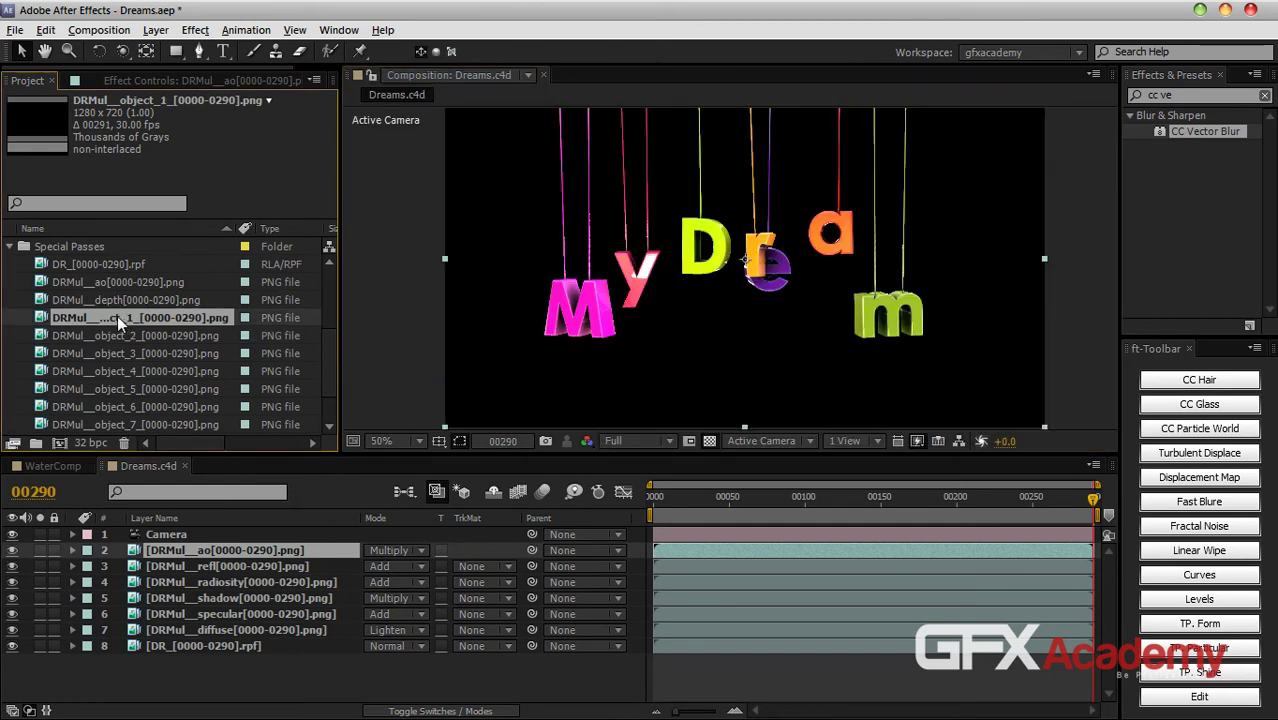
double_click(117, 316)
click(841, 75)
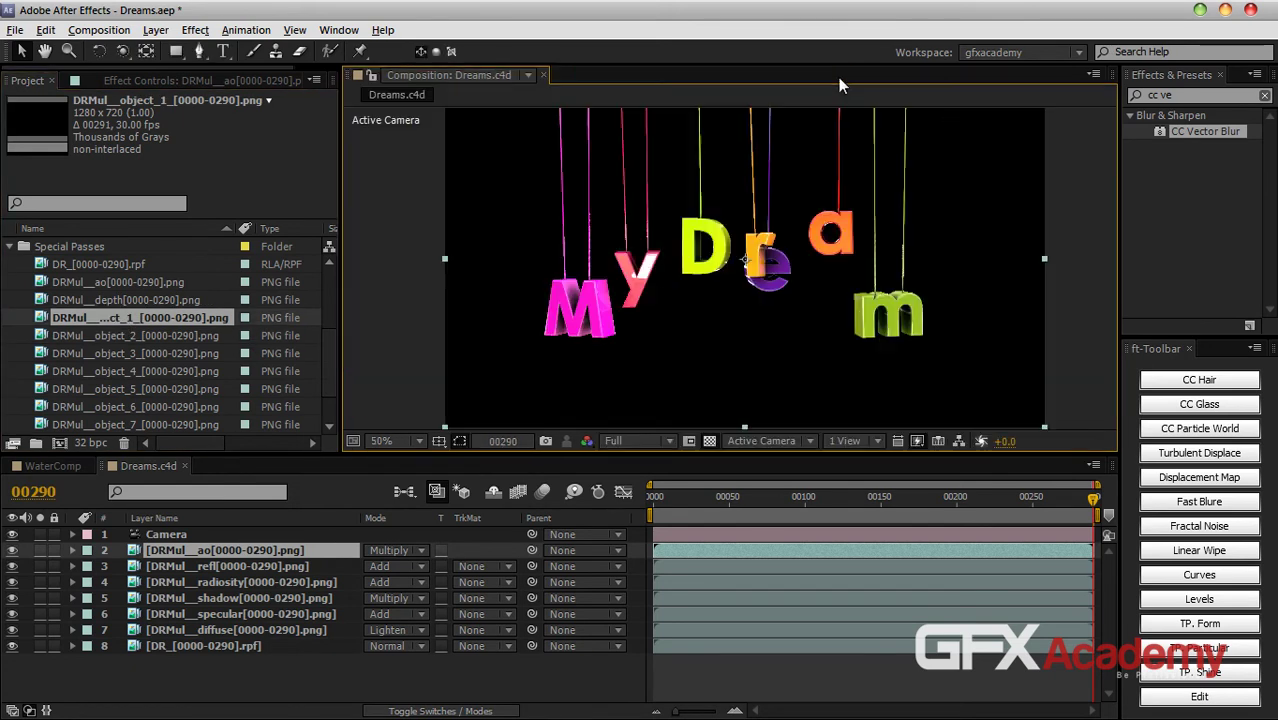
Step: Pre-compose the camera and all render pass layers into a new composition named dreams-Base
click(211, 674)
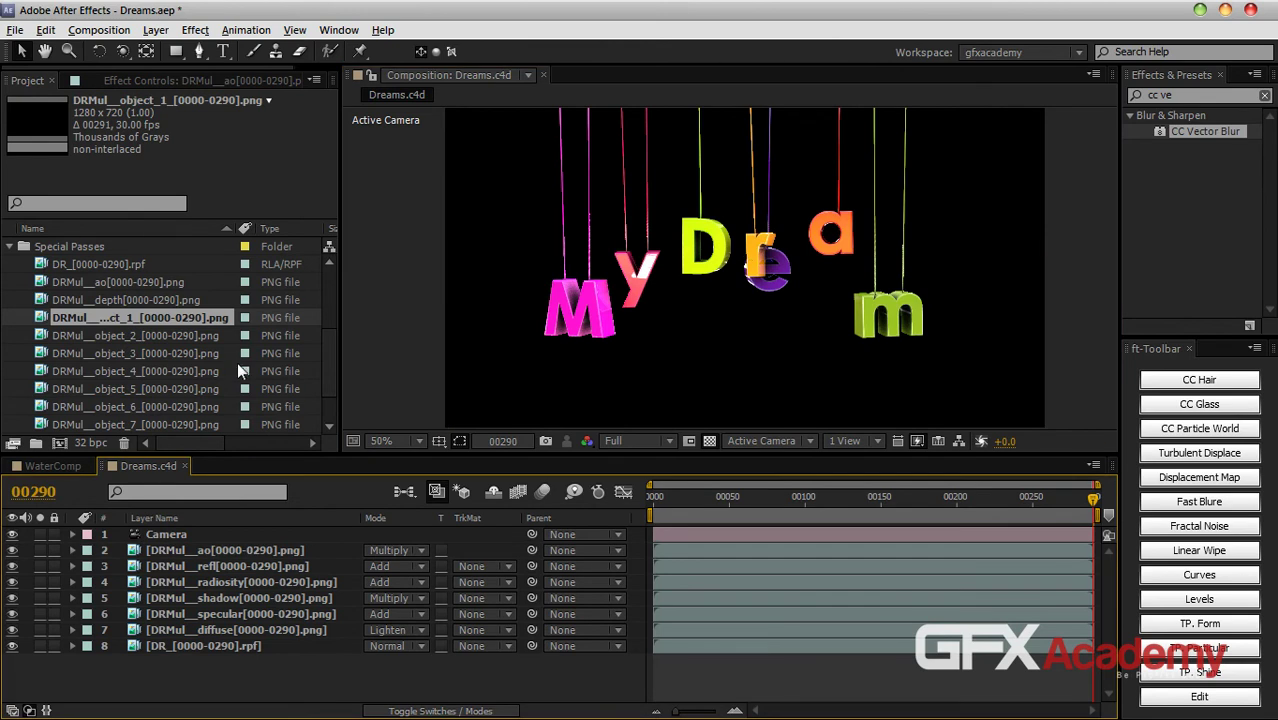
mouse_move(299, 674)
mouse_down()
mouse_move(175, 573)
mouse_move(169, 540)
mouse_up()
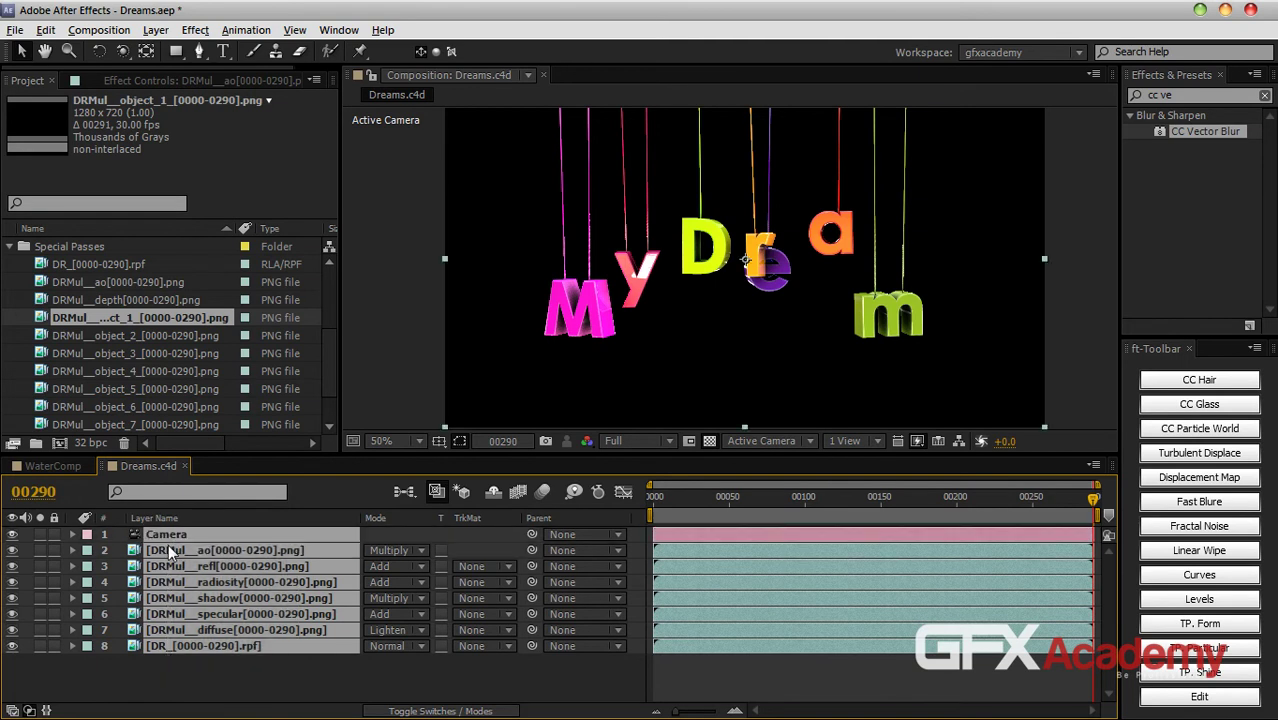
key(ctrl+shift+c)
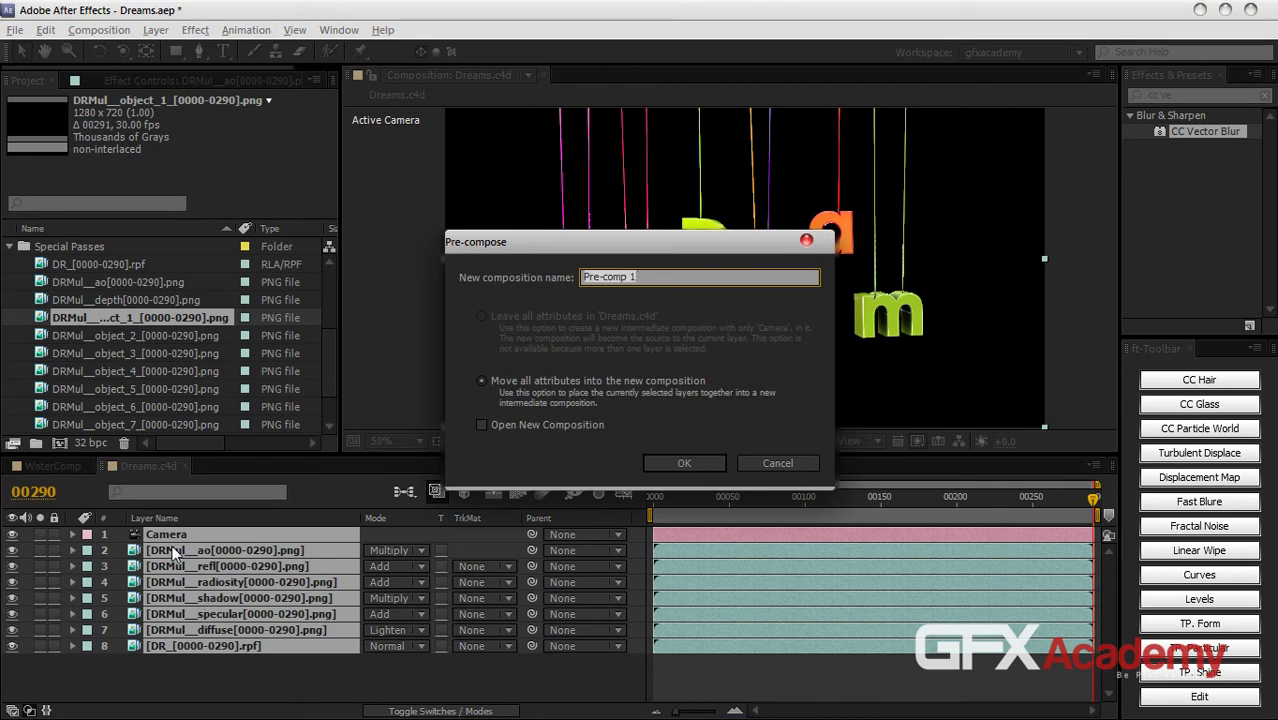
text(dreams-Base)
key(Return)
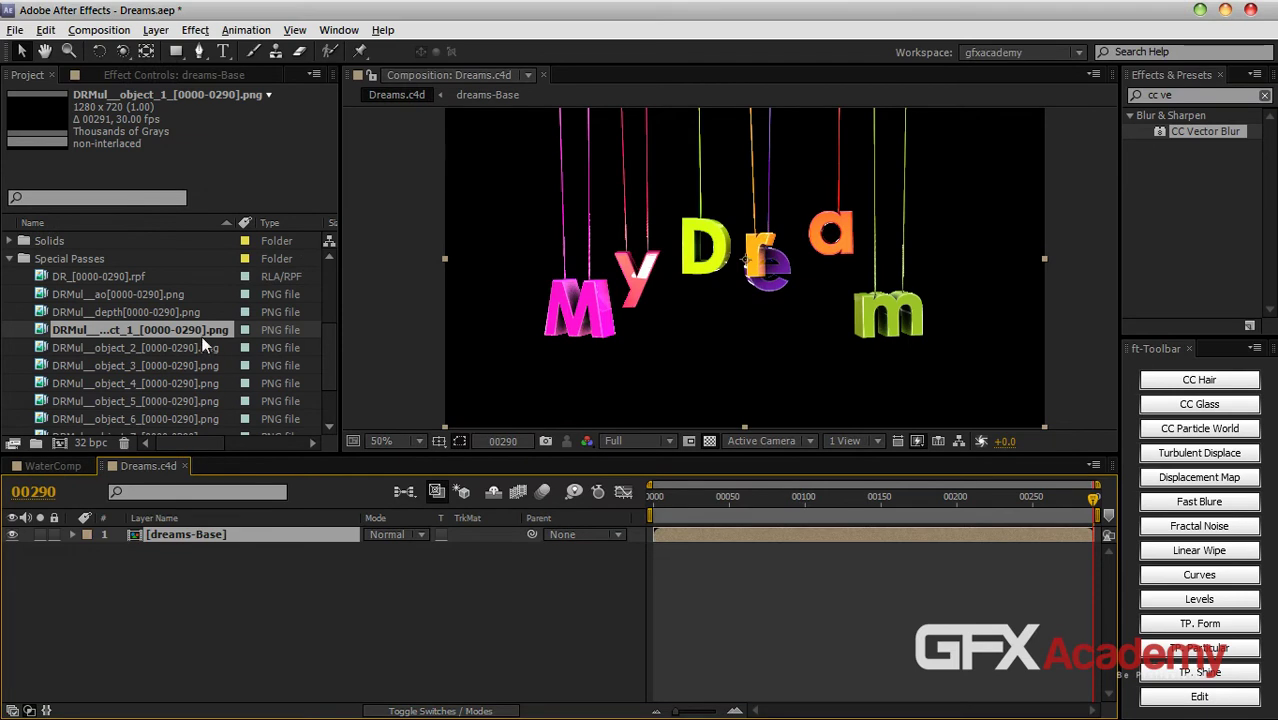
Step: Place the DRMul__object_1_[0000-0290].png pass above dreams-Base and use it as that layer's Luma Matte
drag(199, 333, 237, 534)
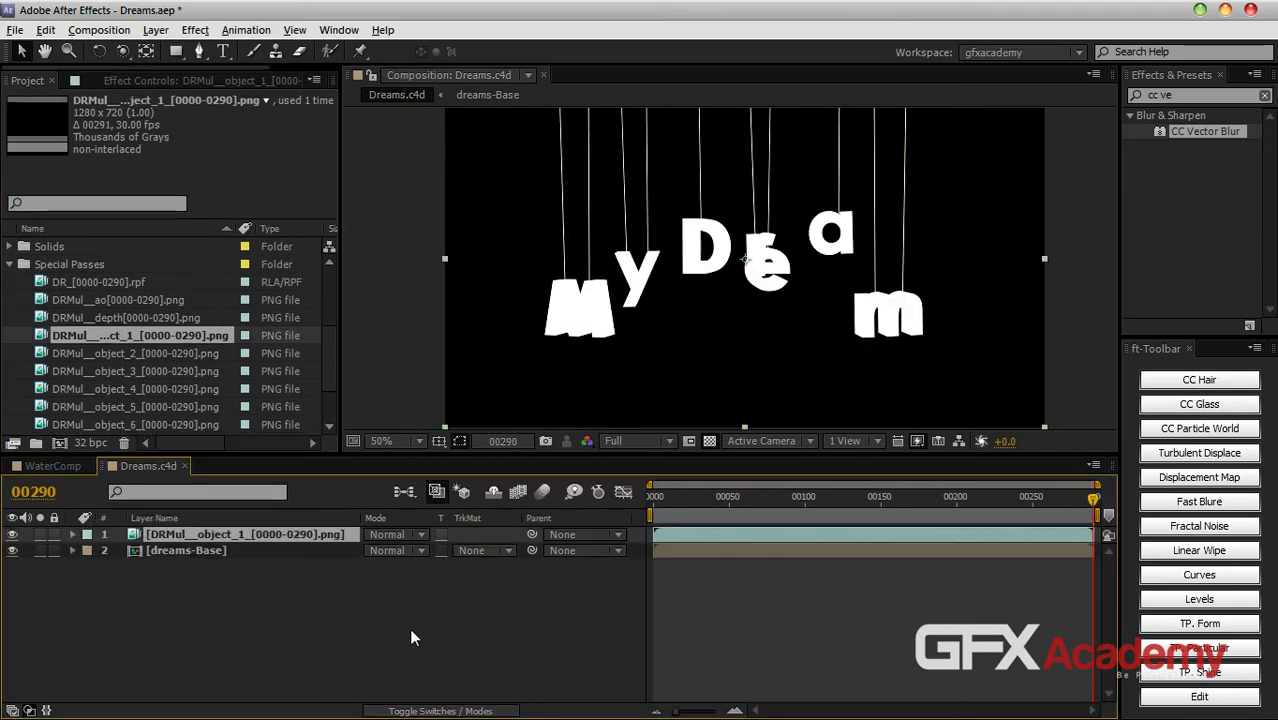
click(484, 551)
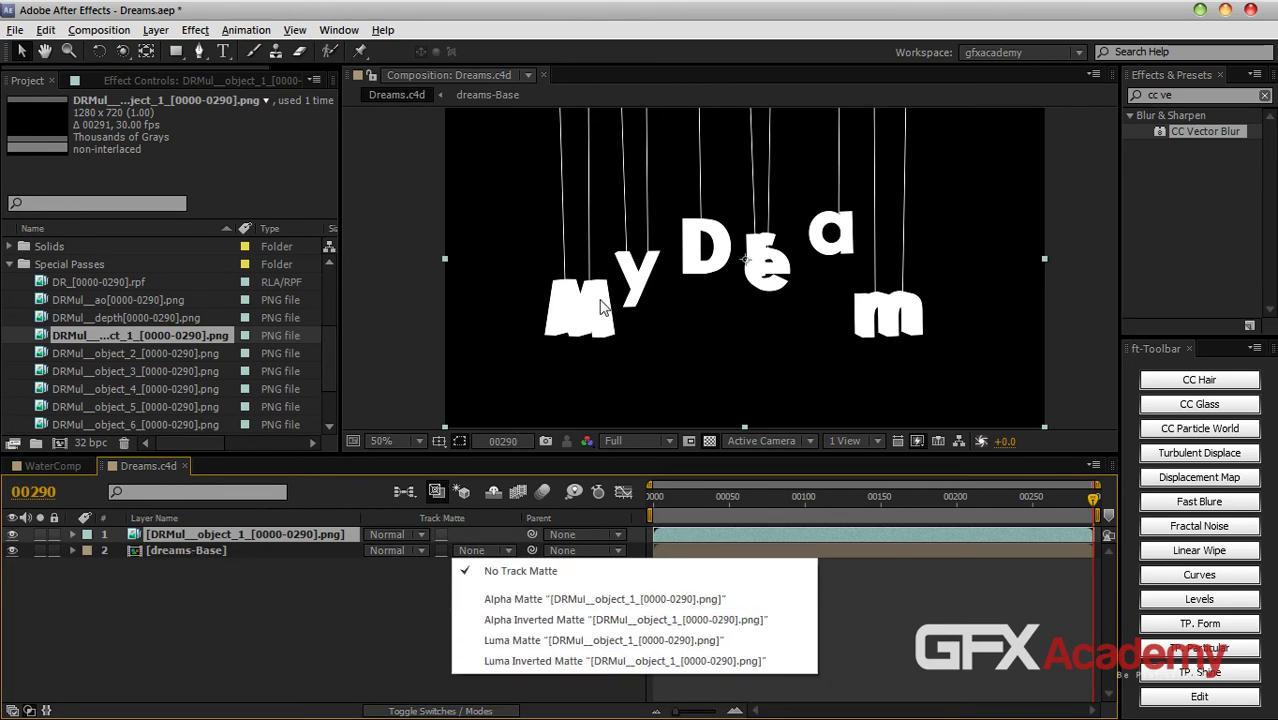
click(349, 578)
click(314, 533)
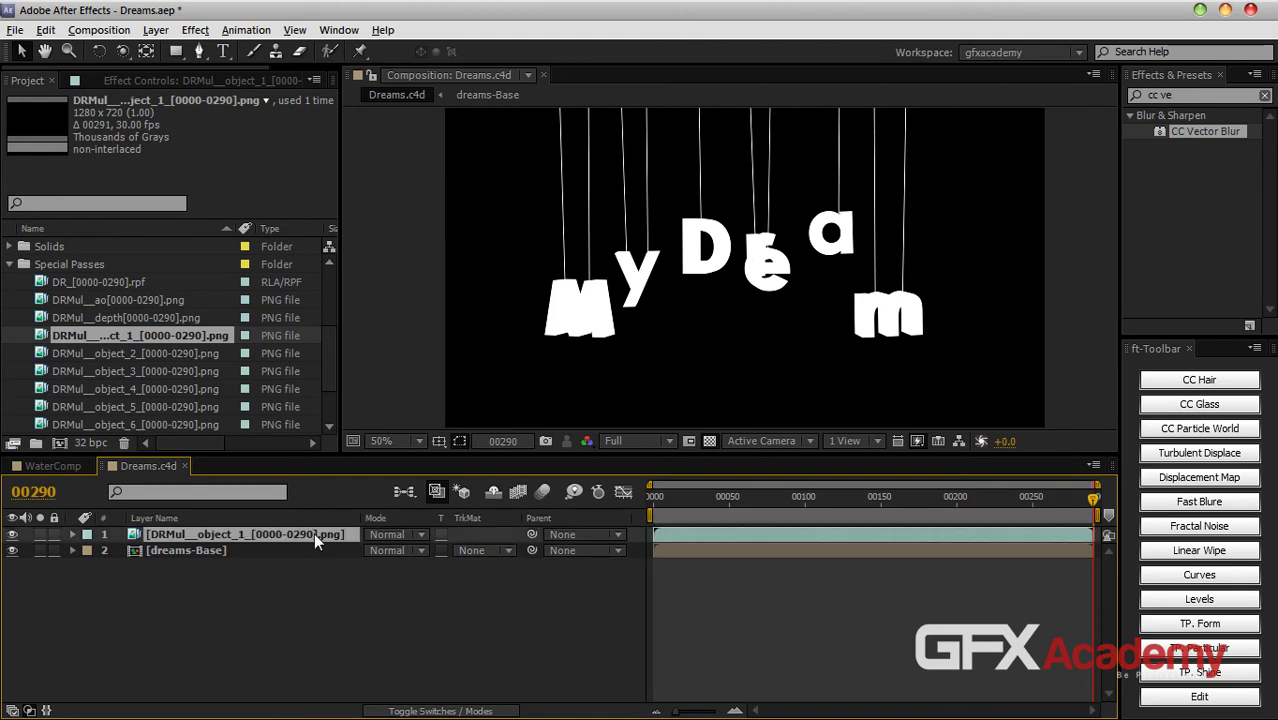
click(675, 455)
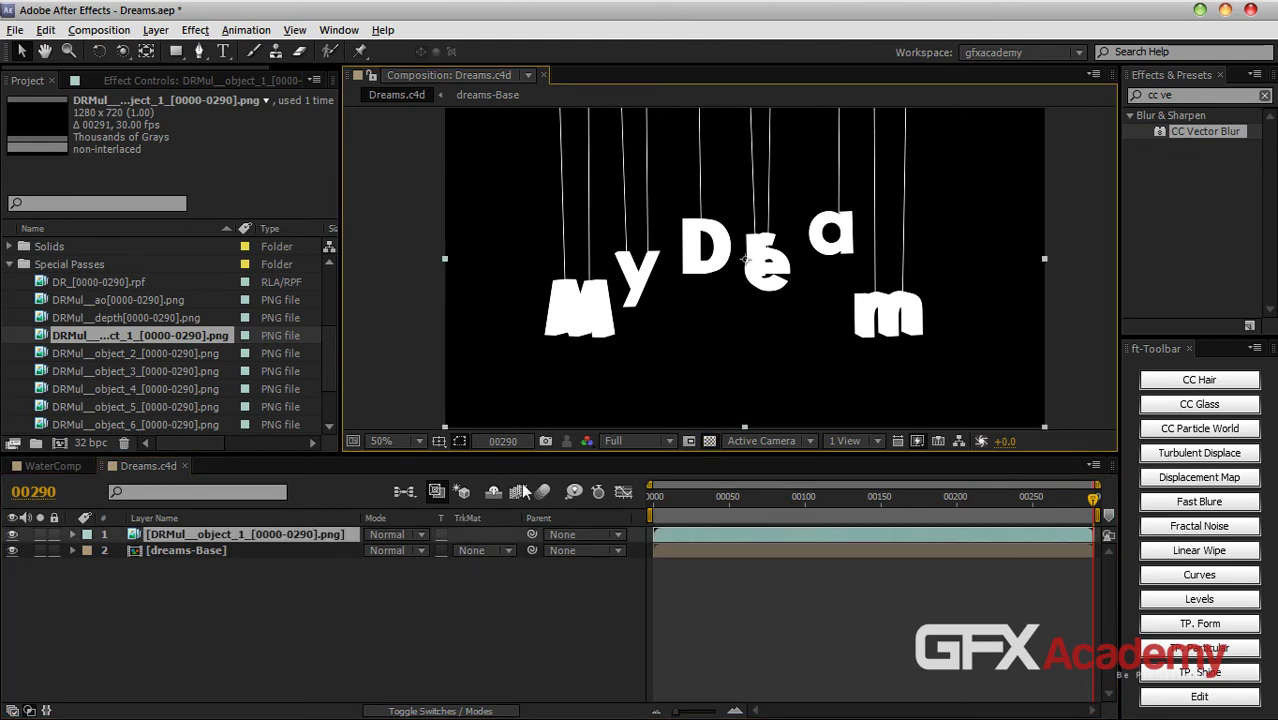
click(500, 549)
click(530, 640)
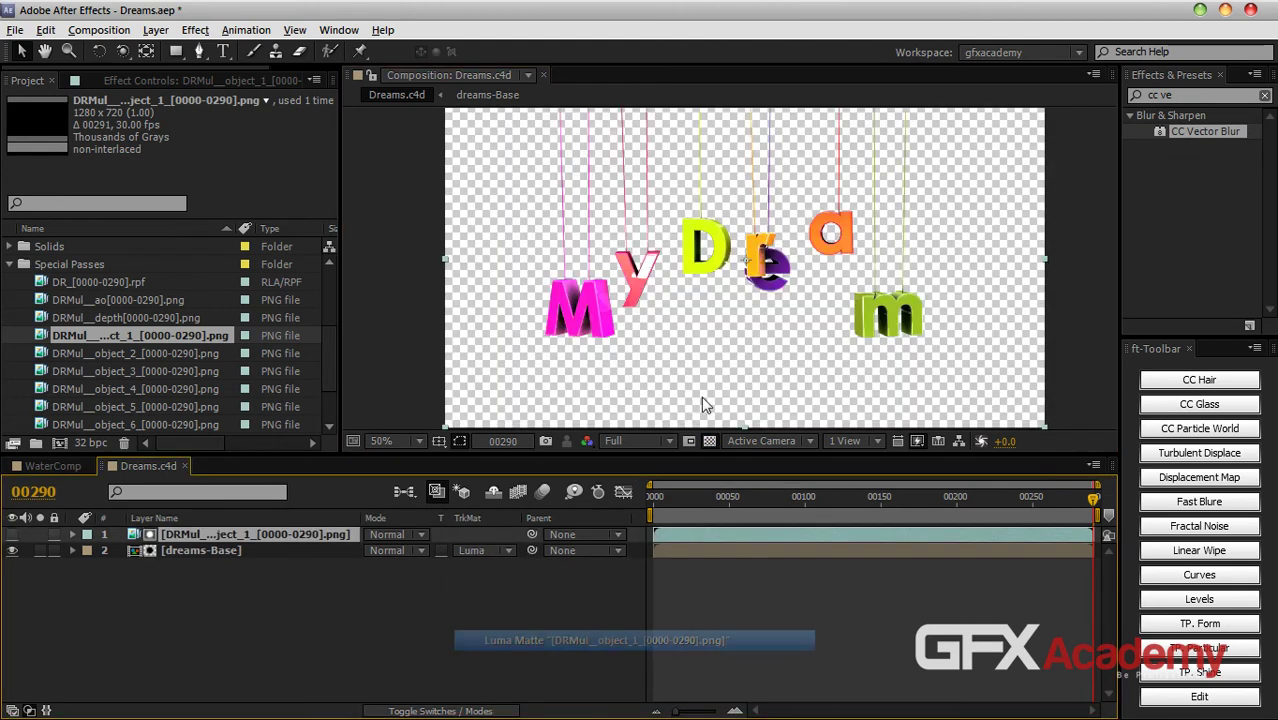
Step: Inspect the matted letters with the transparency grid toggled and at 100% zoom, returning to 50% on a plain black background
click(709, 441)
click(709, 441)
click(709, 441)
click(709, 441)
click(709, 441)
click(709, 441)
click(709, 441)
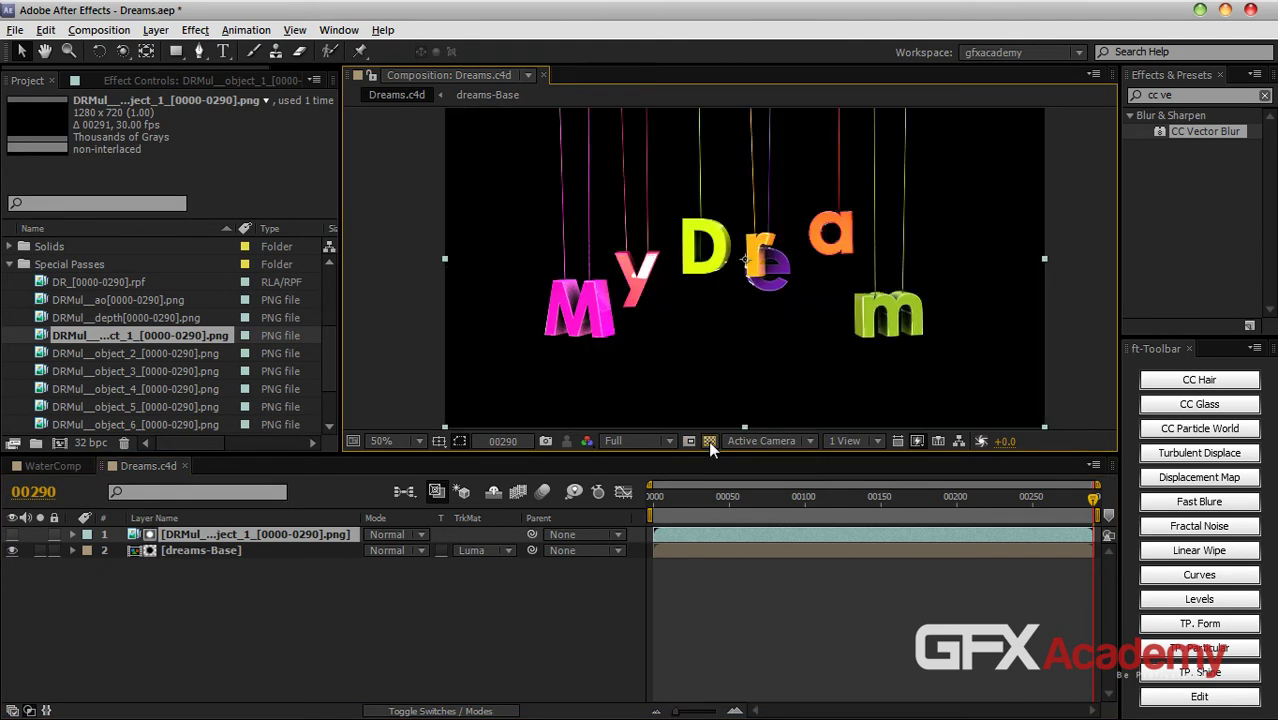
key(period)
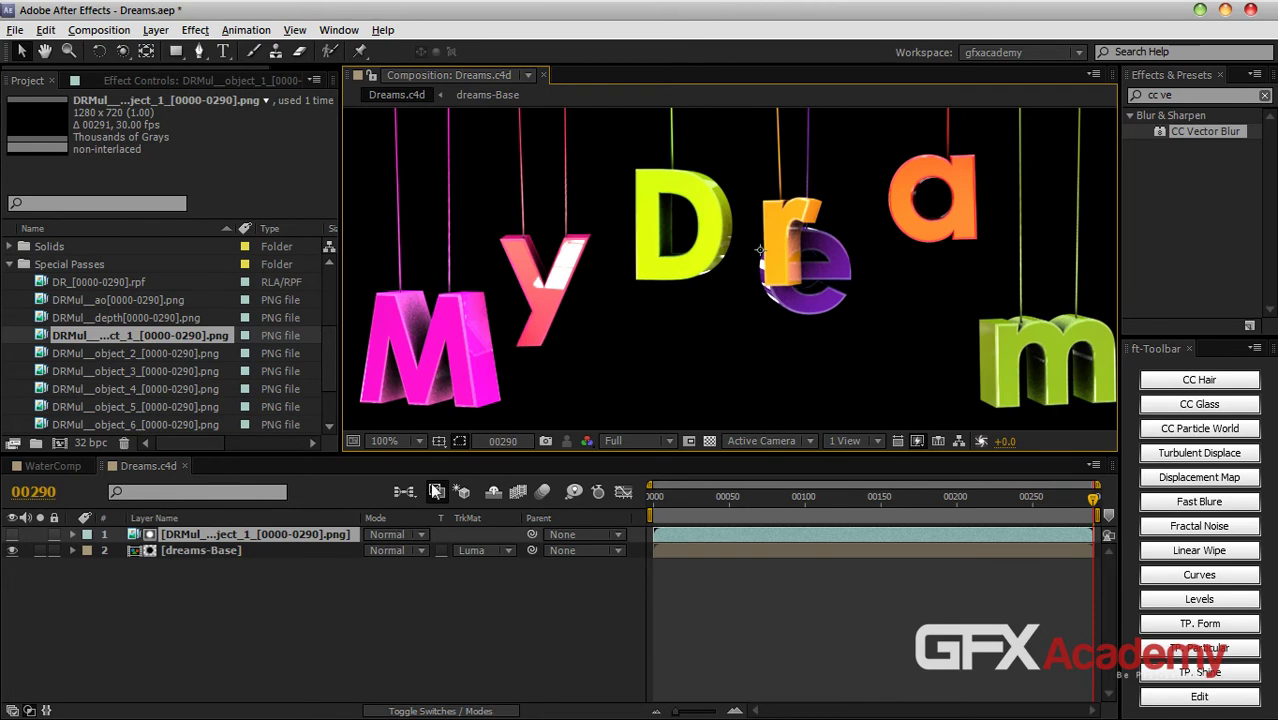
click(354, 586)
key(comma)
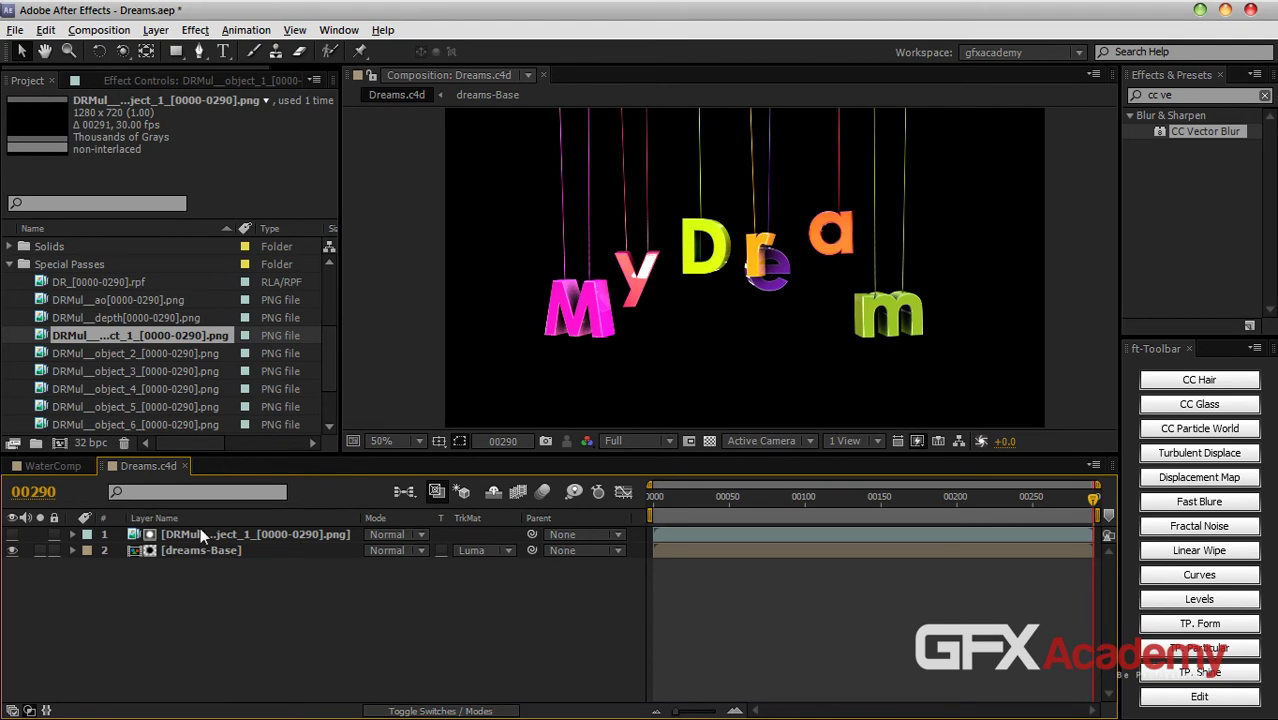
Step: Pre-compose the object_1 pass and the dreams-Base layer into a new composition named M-Matte
drag(266, 580, 204, 536)
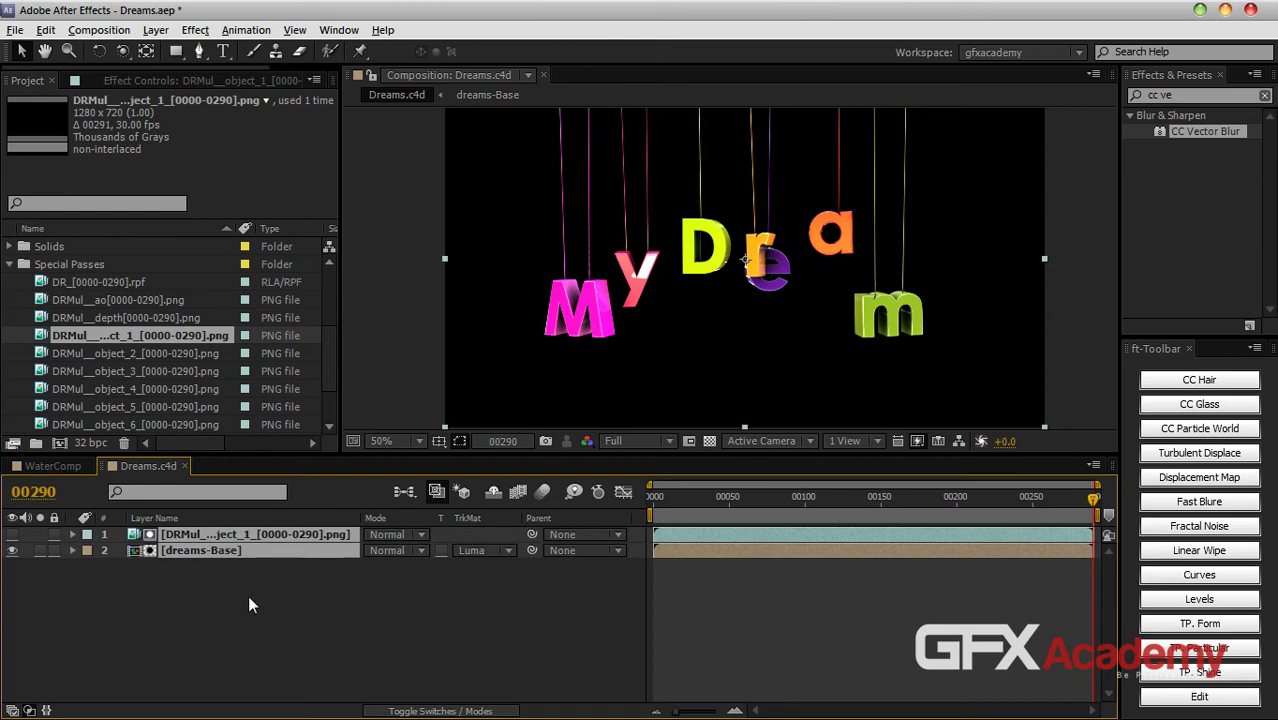
key(ctrl+shift+c)
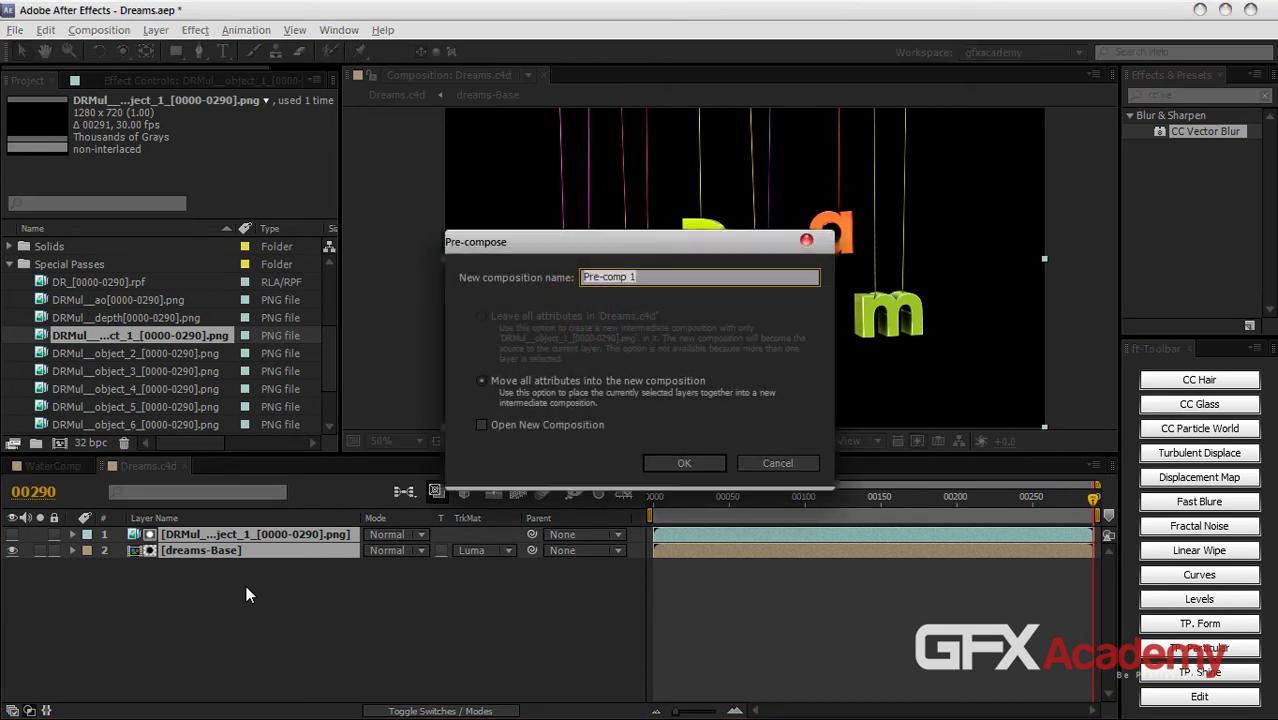
text(M-Matte)
key(Return)
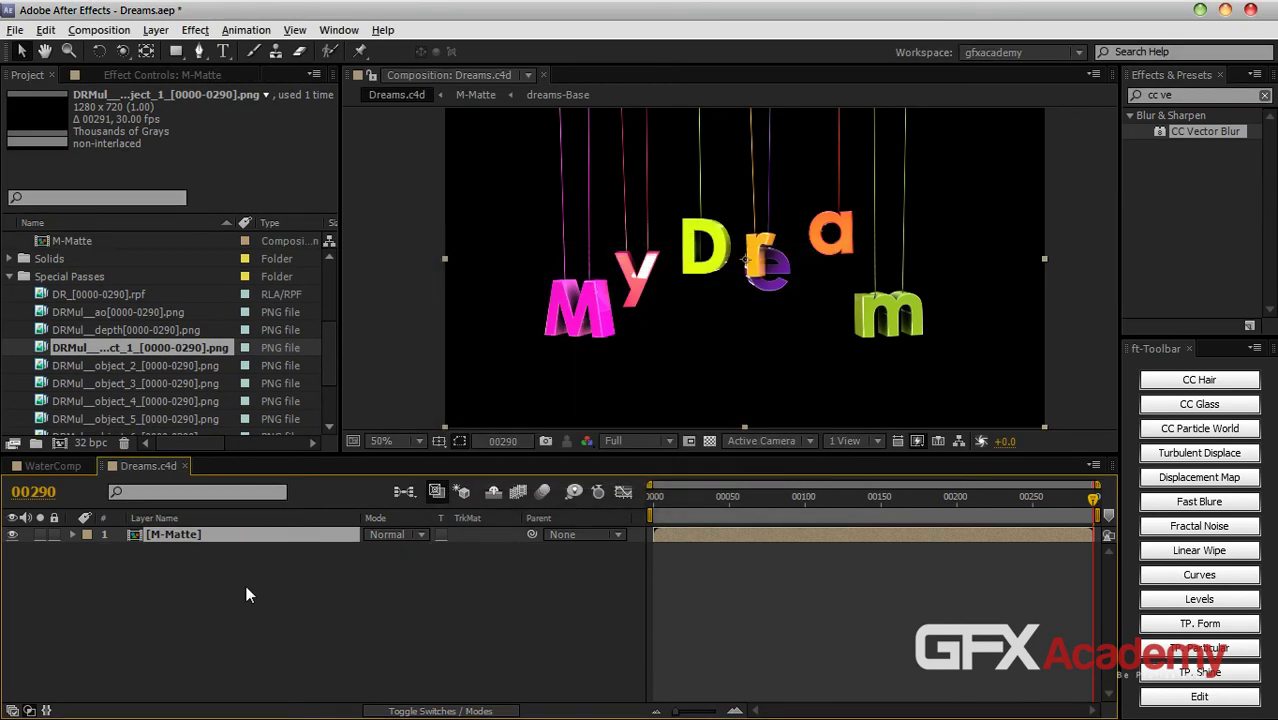
Step: Place the DRMul__object_2_[0000-0290].png pass above M-Matte, use it as that layer's Luma Matte, and check the result on the transparency grid
click(174, 365)
drag(151, 365, 199, 528)
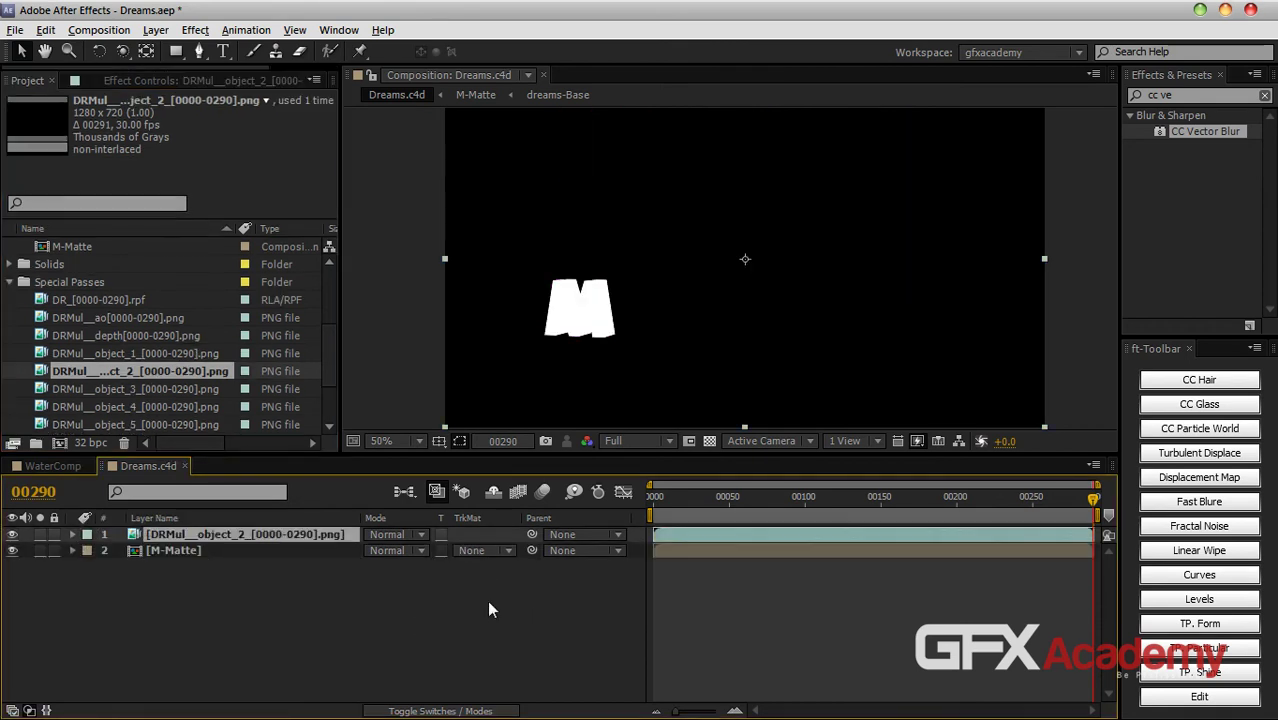
click(486, 551)
click(522, 640)
click(712, 440)
click(712, 440)
click(283, 614)
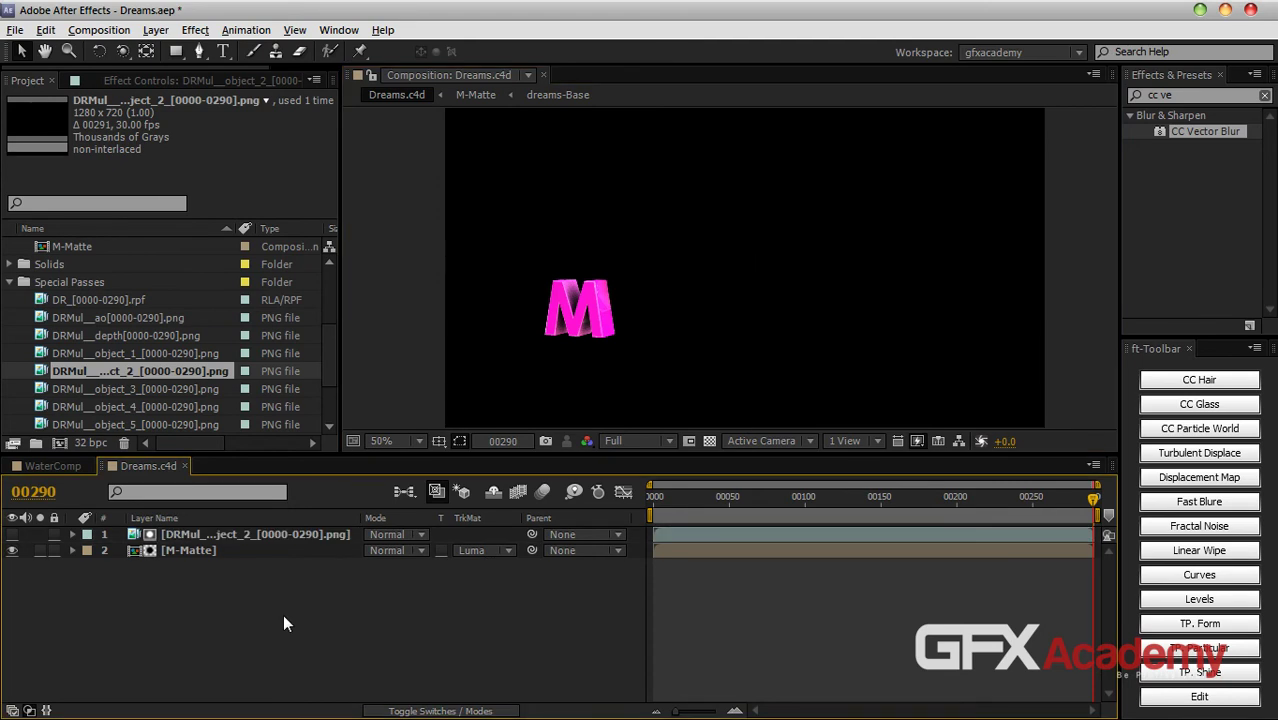
Step: Duplicate M-Matte at the top of the stack and use DRMul__object_3_[0000-0290].png above the copy as its Luma Matte
click(207, 551)
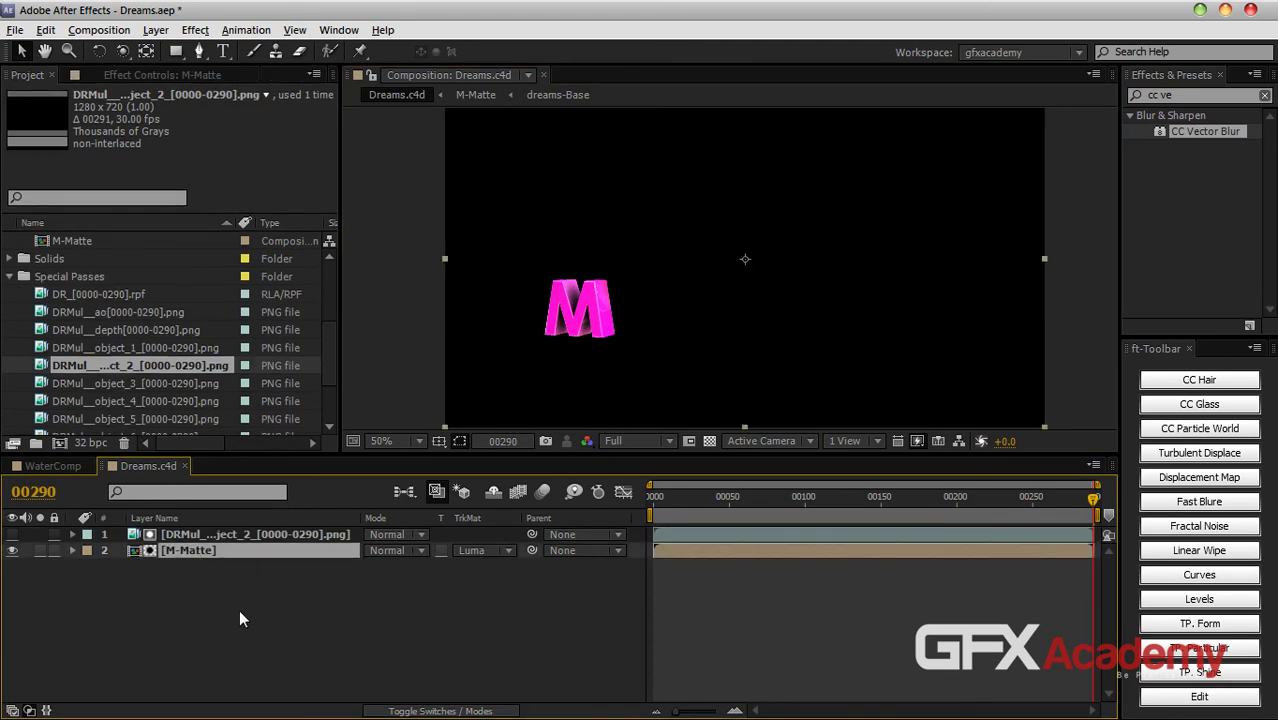
key(ctrl+d)
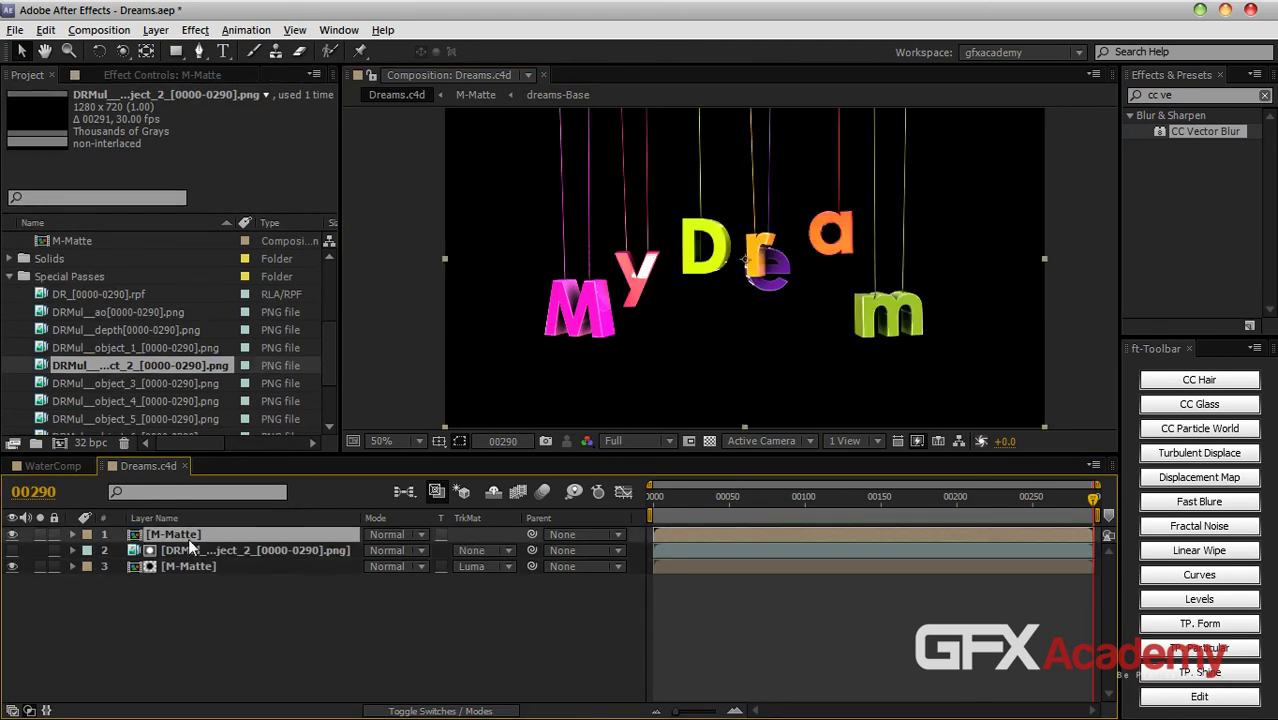
drag(140, 381, 204, 532)
click(472, 550)
click(512, 640)
click(472, 550)
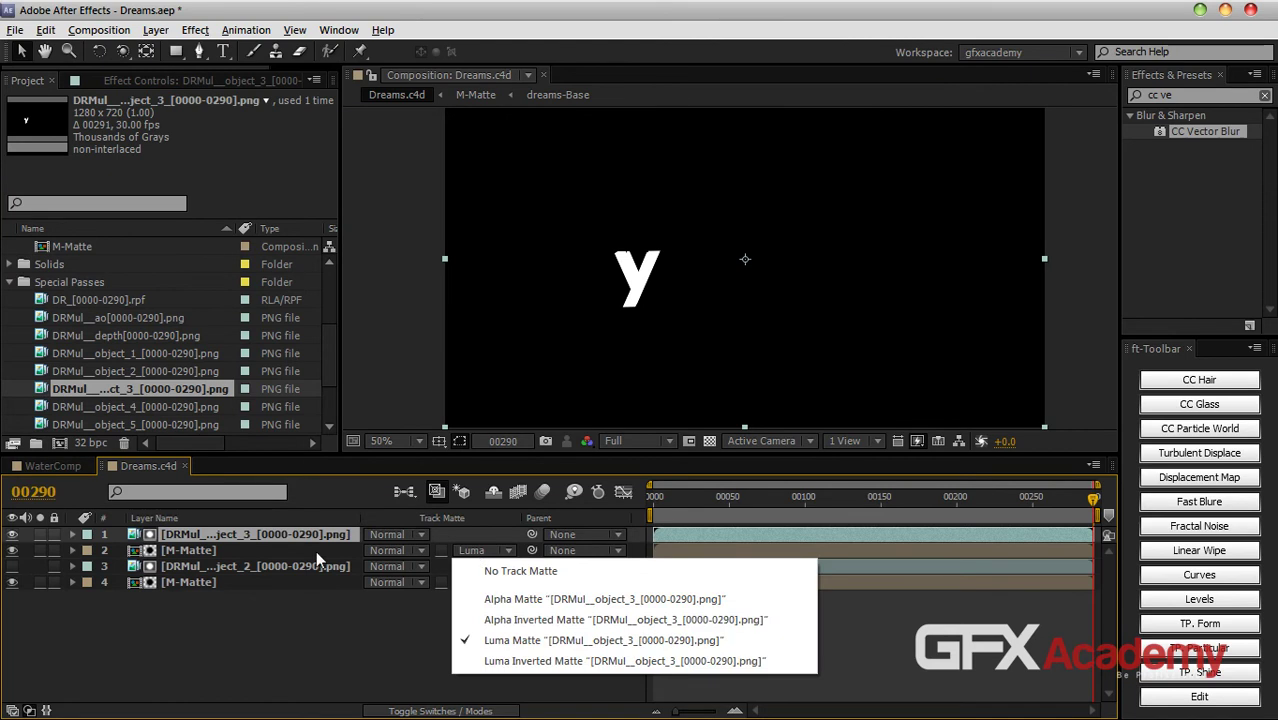
click(284, 648)
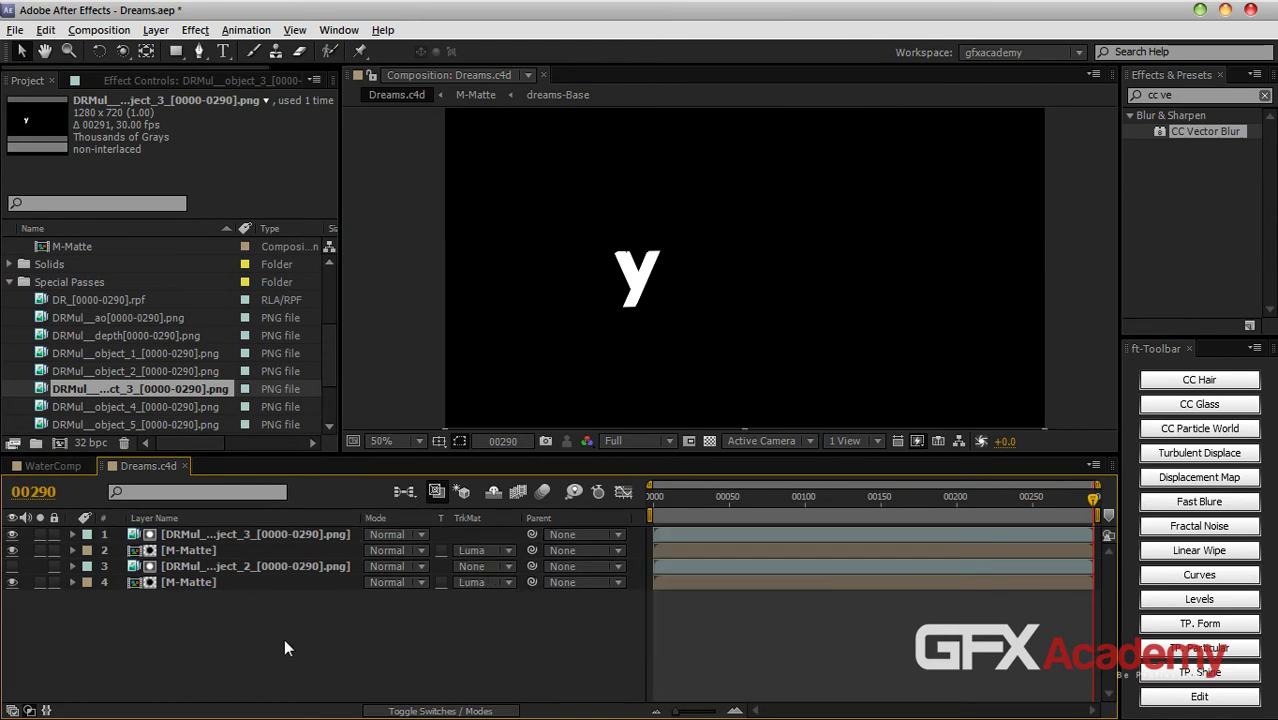
Step: Hide the object_3 matte layer and check the isolated letters against the transparency grid
click(191, 551)
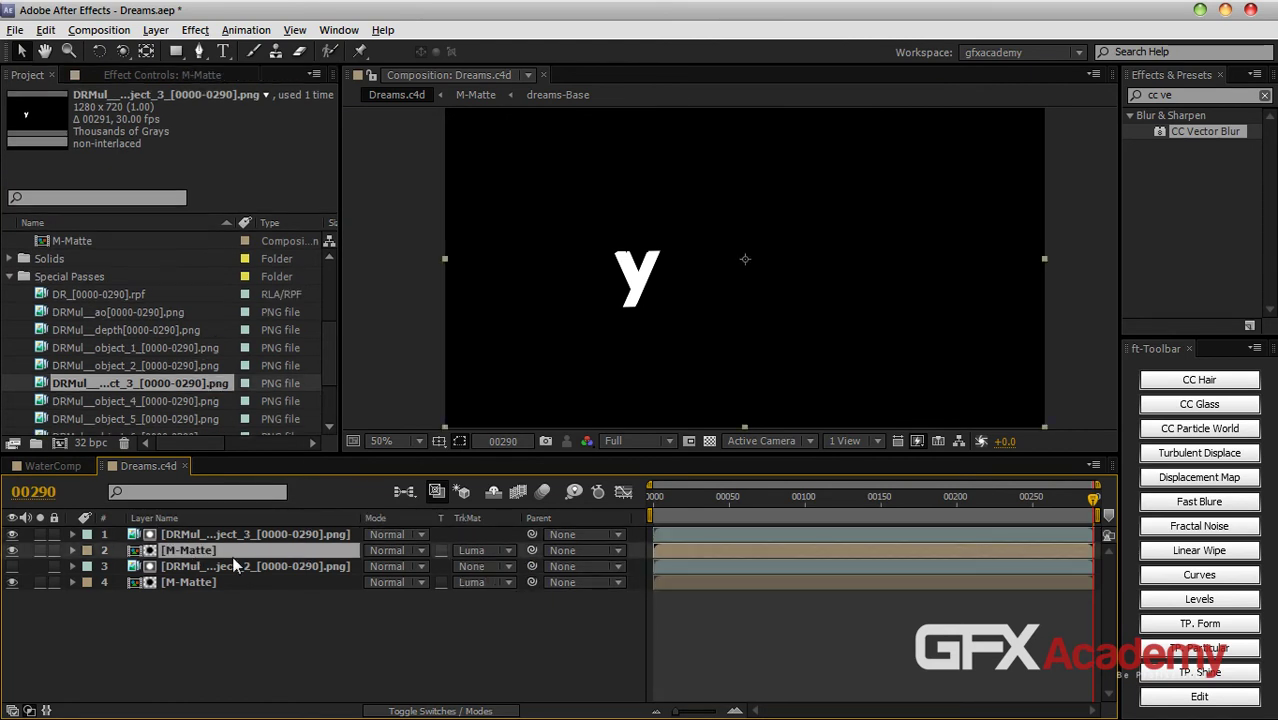
click(12, 534)
click(416, 648)
click(709, 441)
click(709, 441)
click(249, 654)
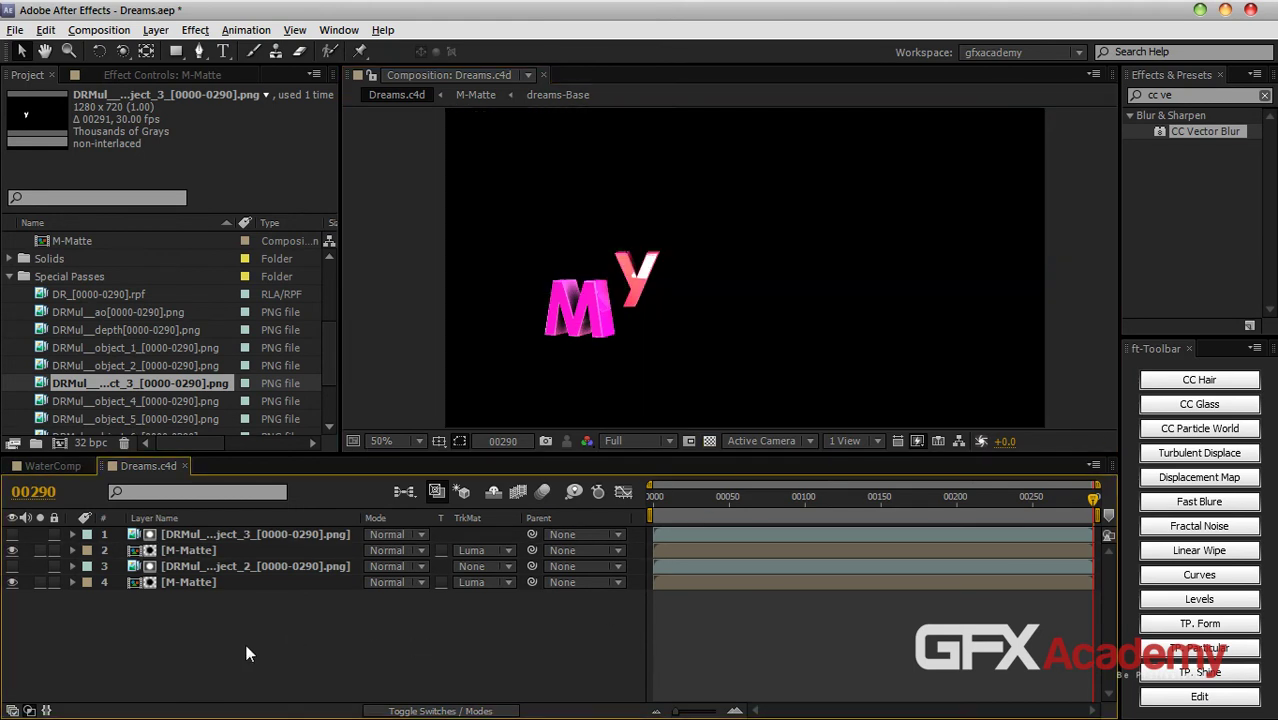
Step: Duplicate the bottom M-Matte layer five times
click(188, 582)
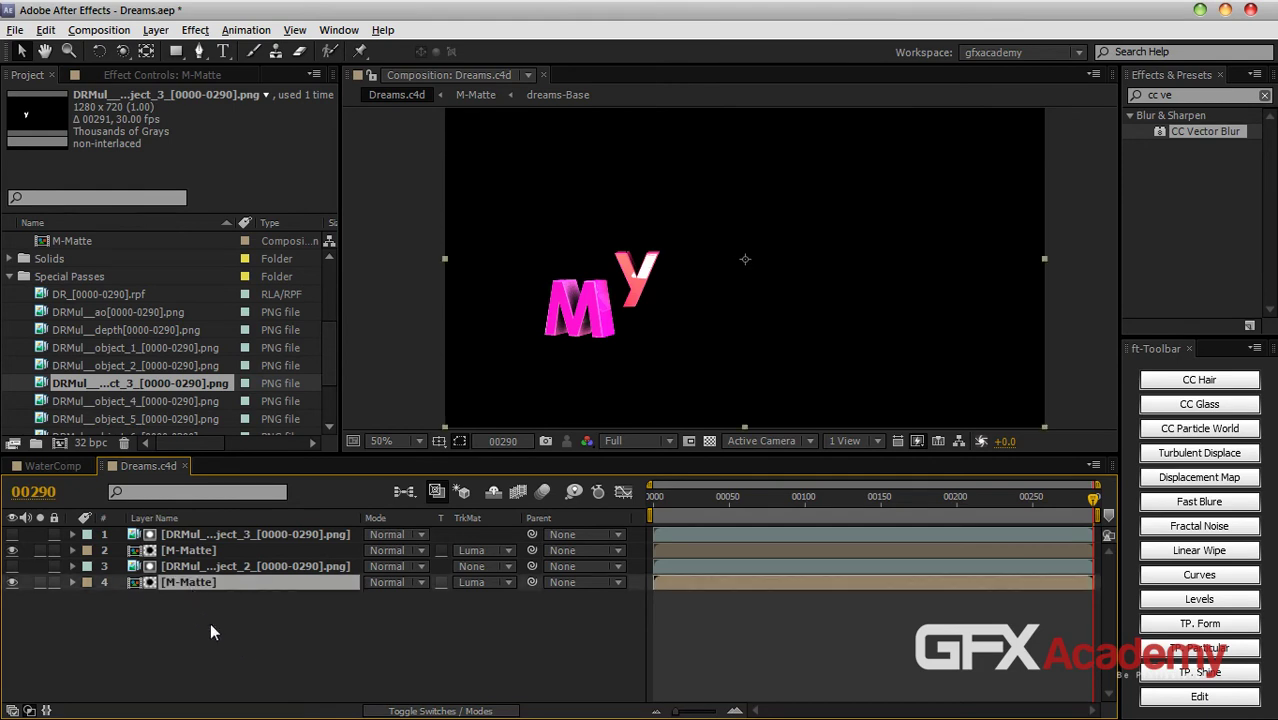
key(ctrl+d)
key(ctrl+d)
key(ctrl+d)
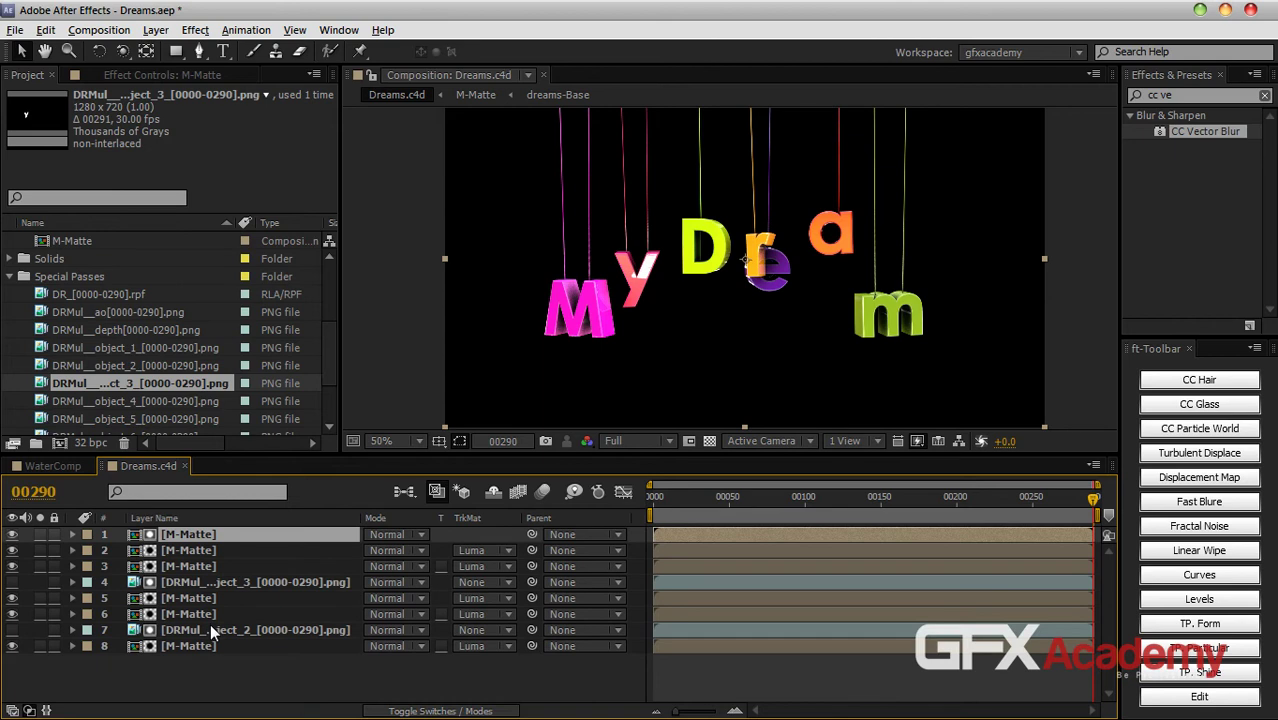
key(ctrl+d)
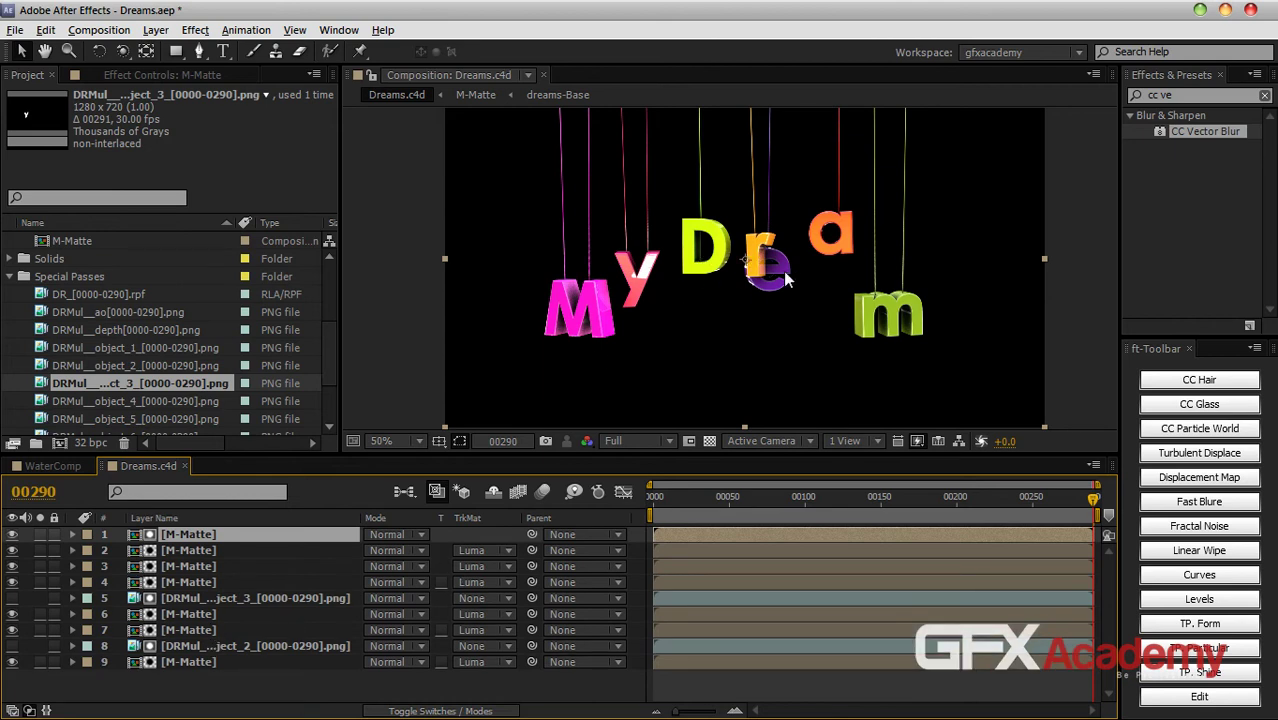
Step: Set the three M-Matte copies directly below the top copy to No Track Matte
click(163, 401)
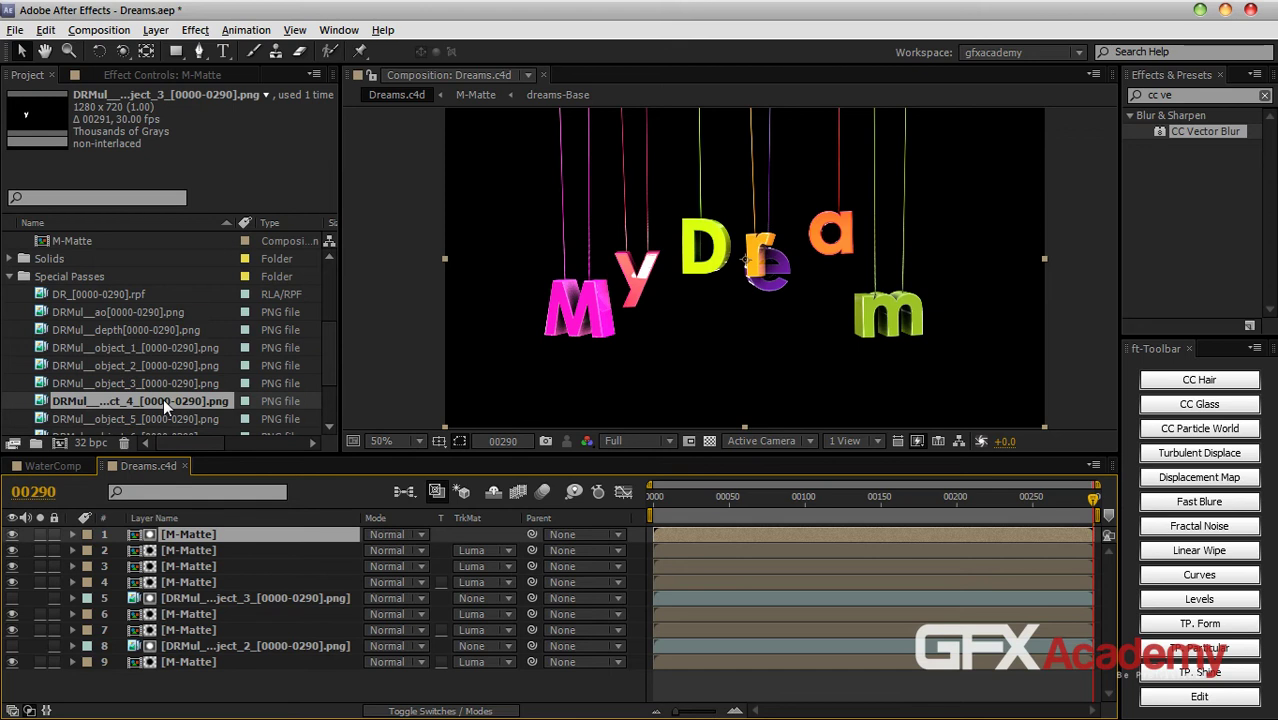
click(163, 398)
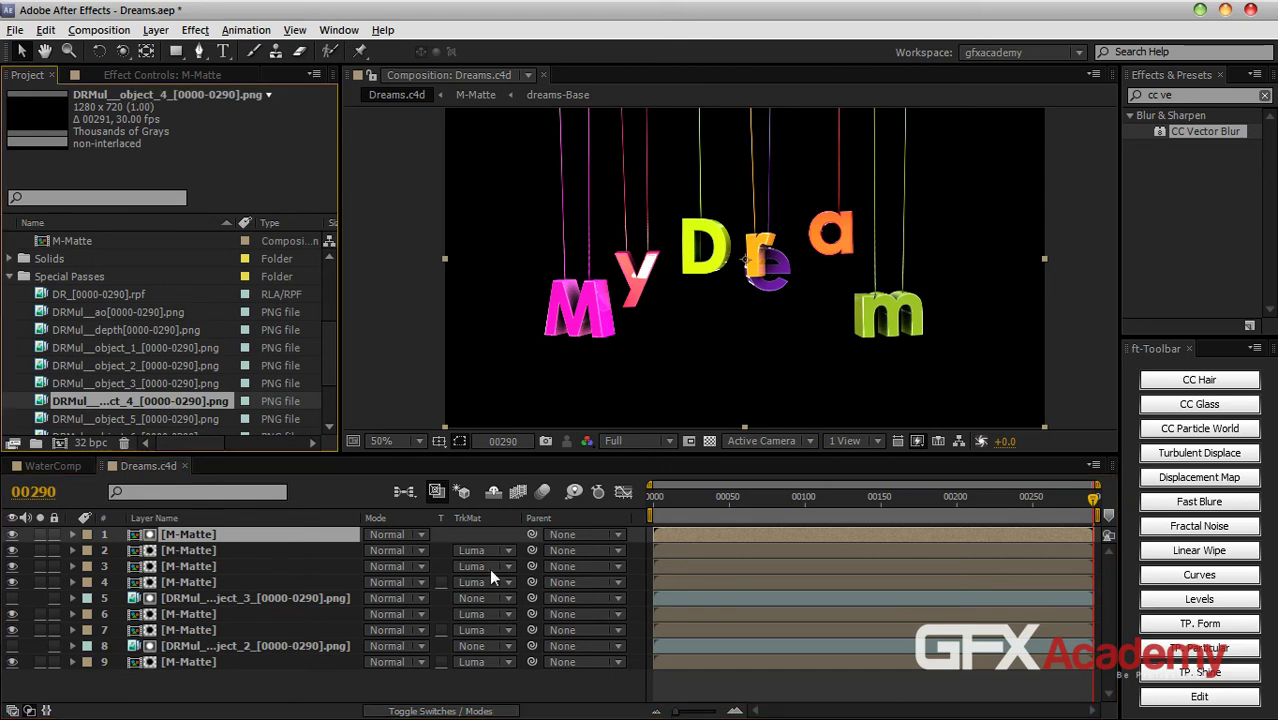
click(483, 550)
click(487, 566)
click(487, 566)
click(493, 588)
click(485, 582)
click(492, 604)
click(485, 600)
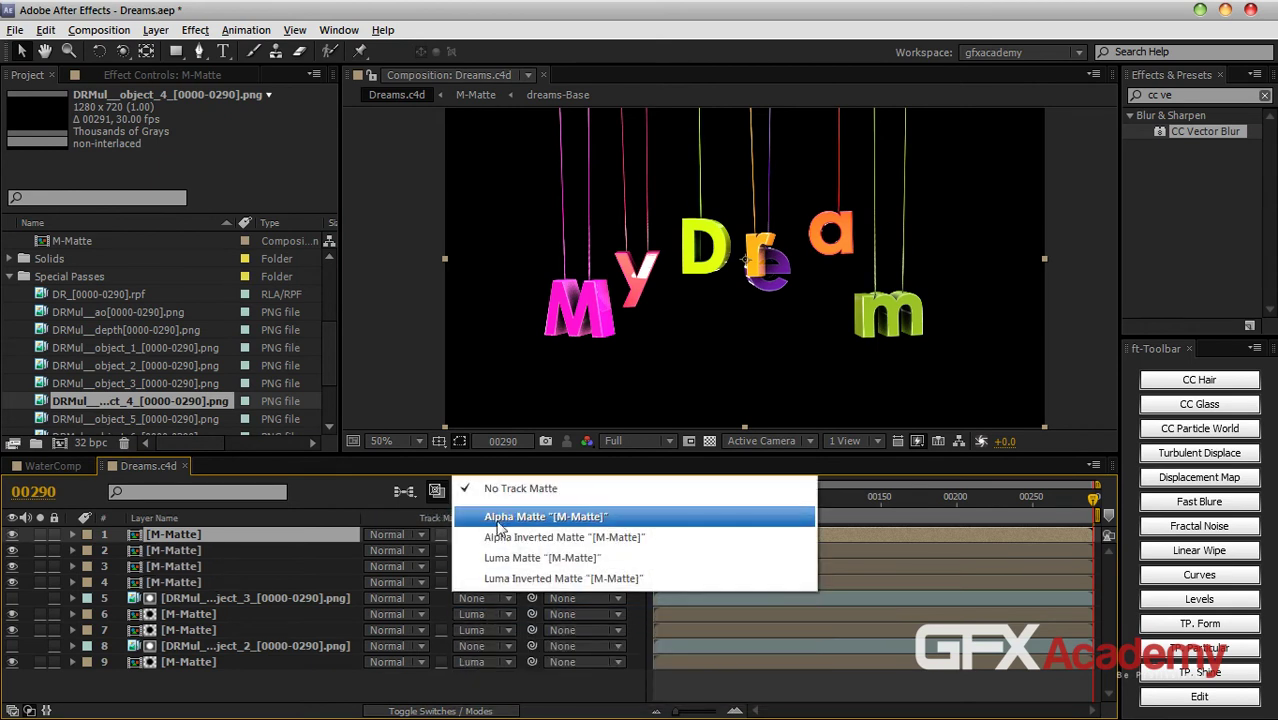
Step: Move the extra M-Matte copy directly above object_2 to the top of the stack and remove the Luma Matte from the copy beneath it
click(200, 583)
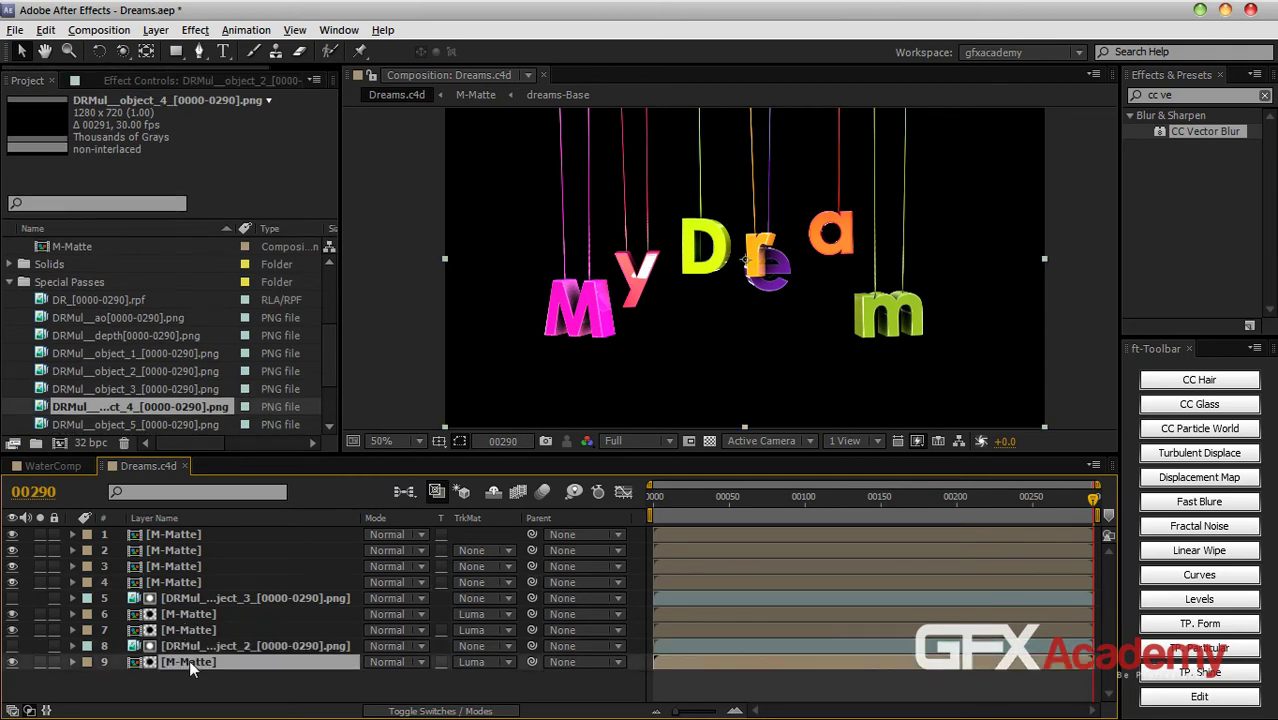
click(189, 631)
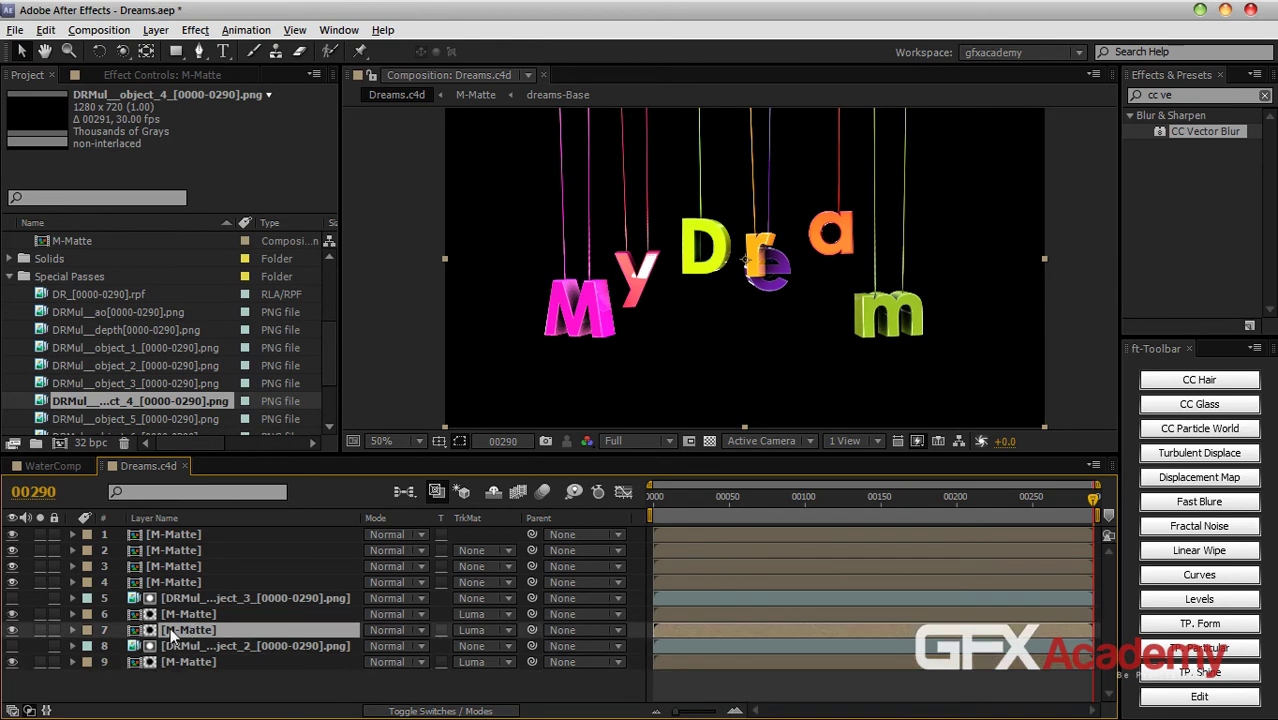
drag(172, 636, 177, 532)
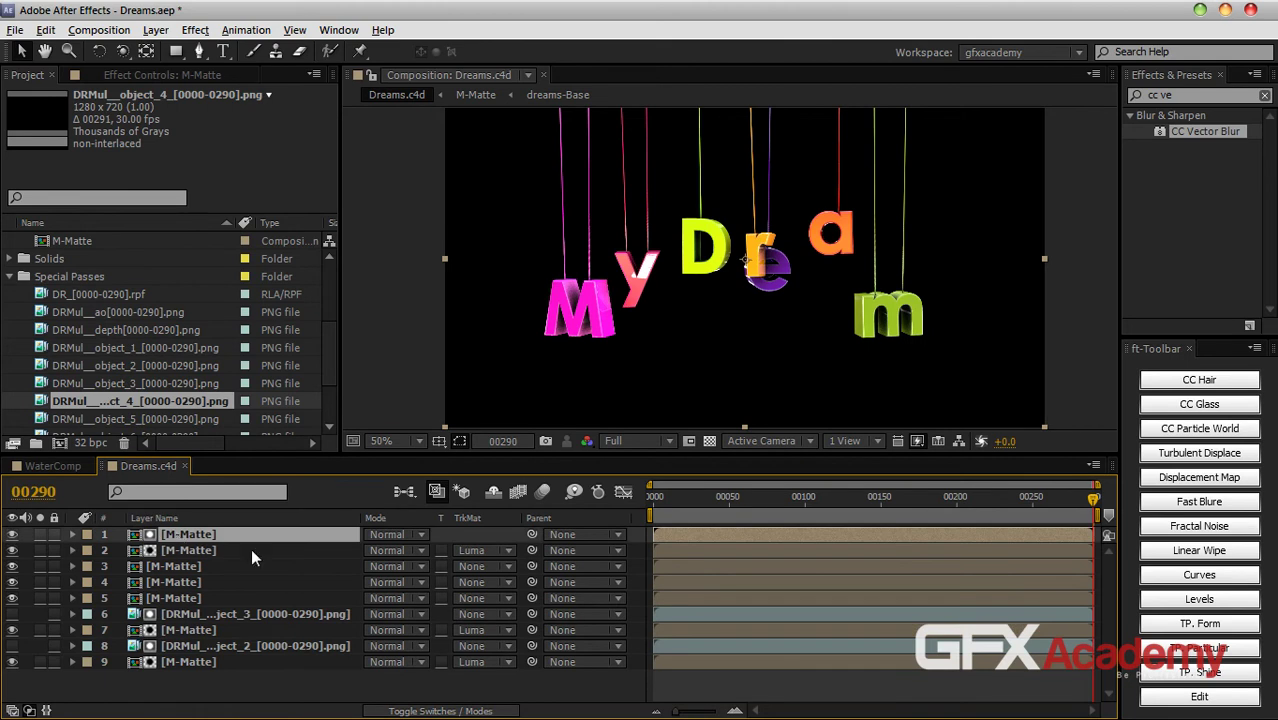
click(455, 551)
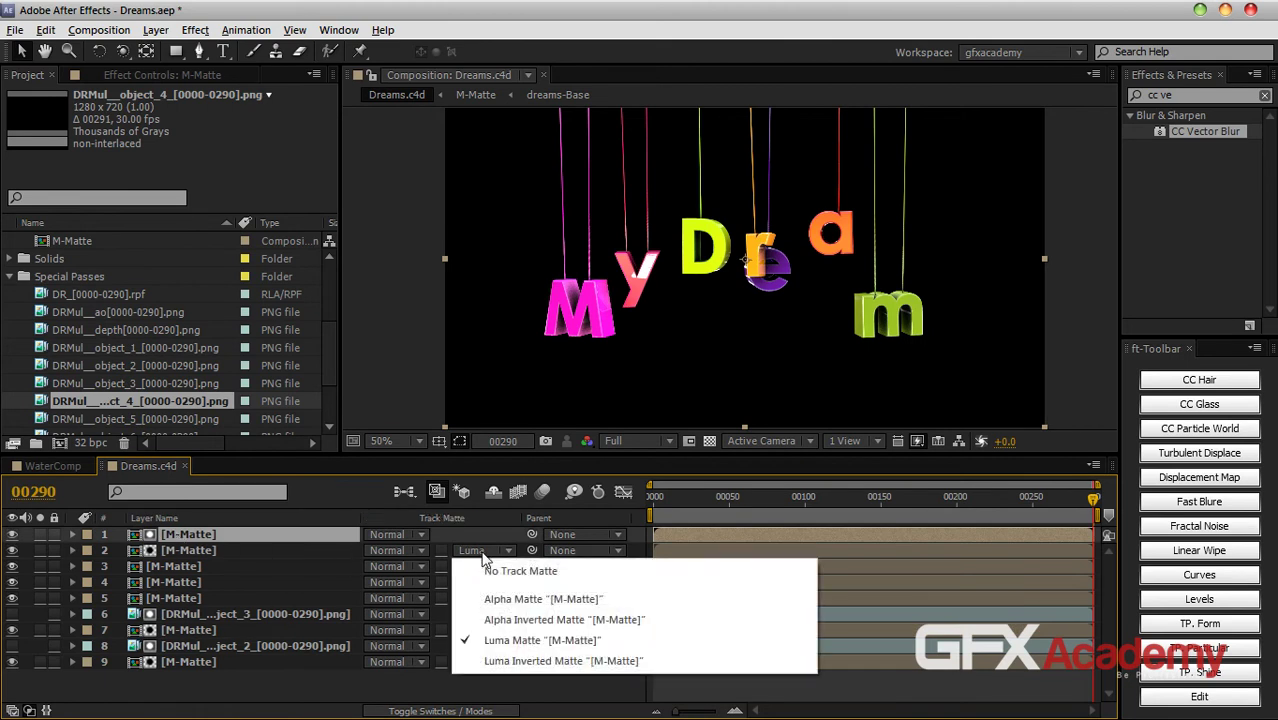
click(482, 568)
Step: Hide the five unmatted M-Matte copies and place the object_5, object_6, object_7 and object_8 passes above successive copies, working upward from the lowest
drag(12, 598, 16, 532)
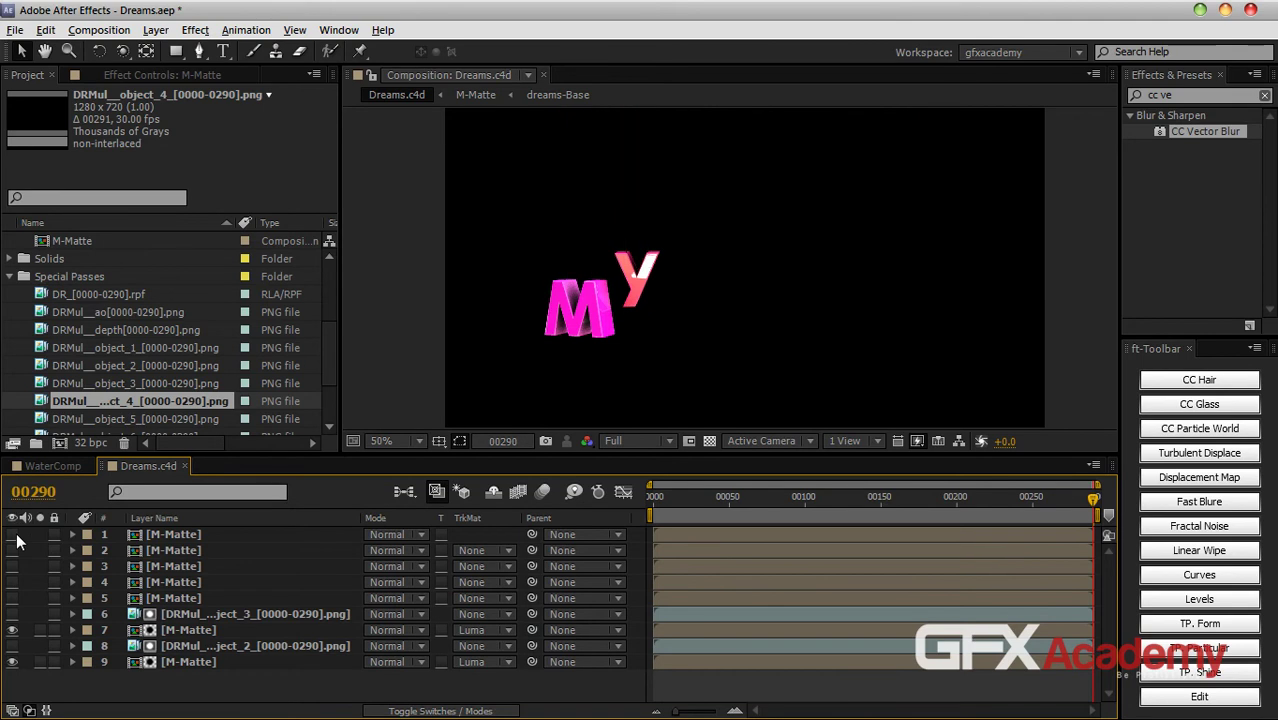
click(154, 598)
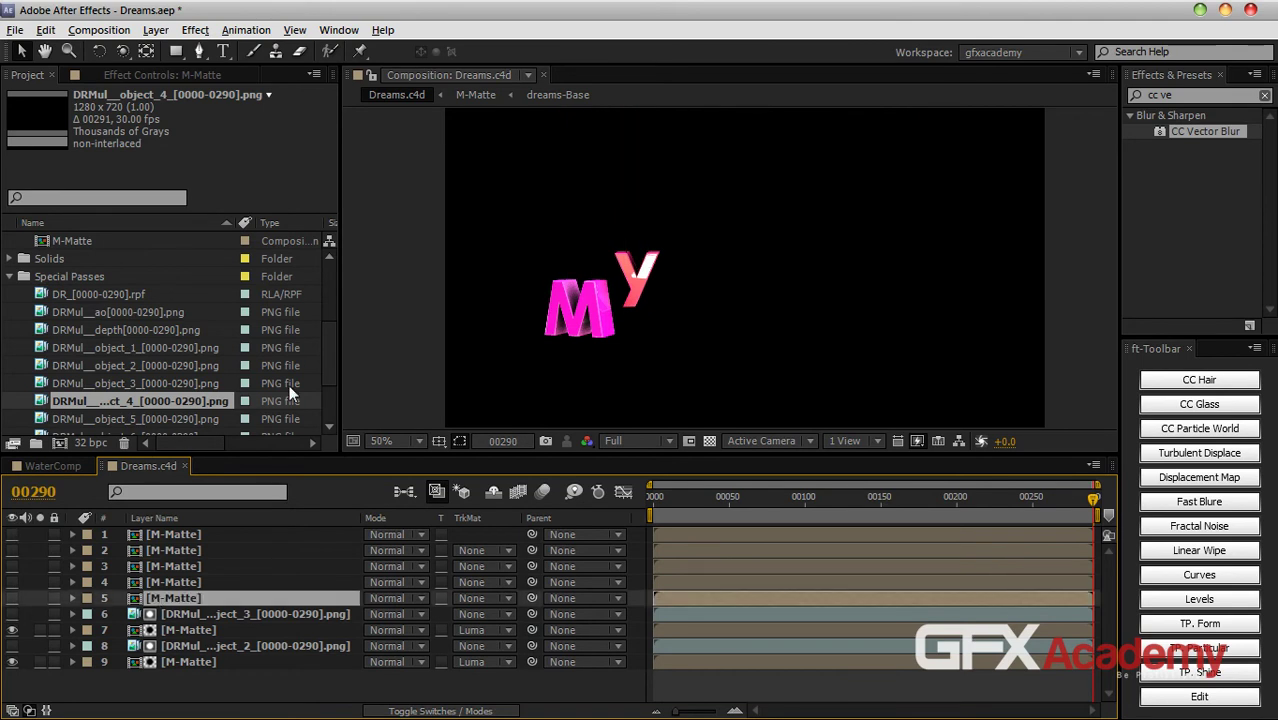
drag(328, 361, 320, 411)
drag(160, 331, 212, 587)
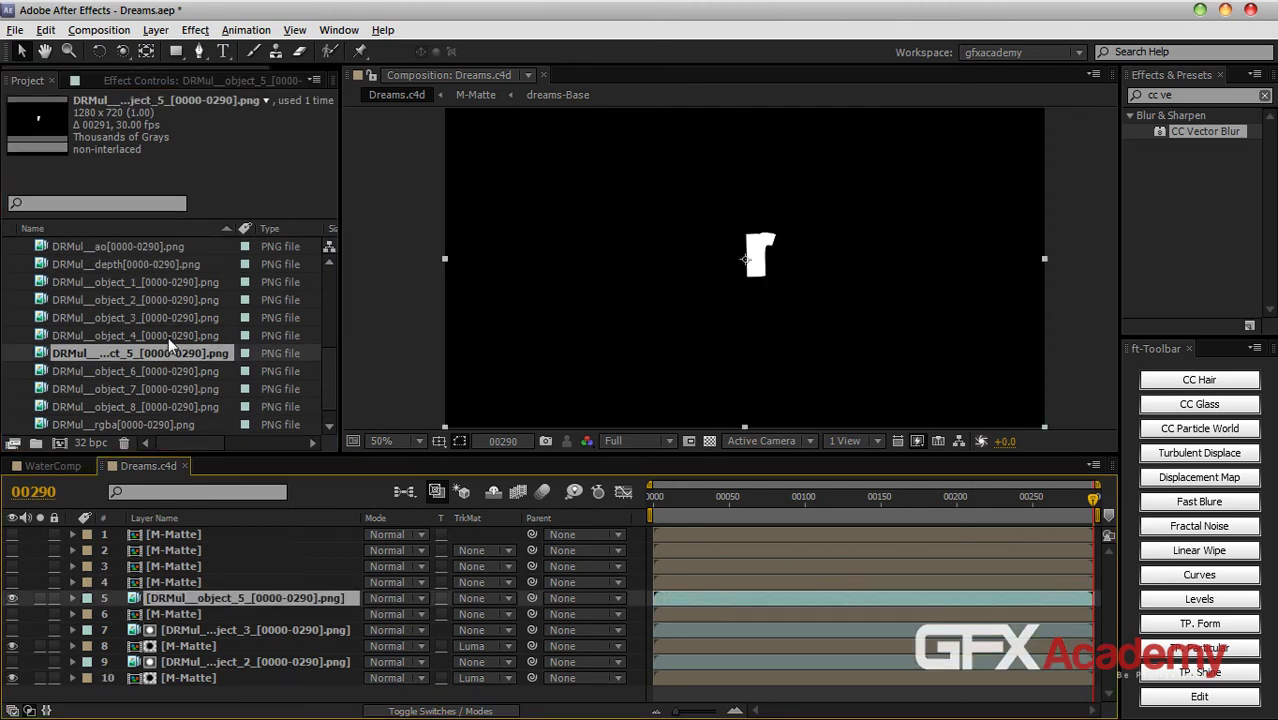
drag(164, 370, 200, 574)
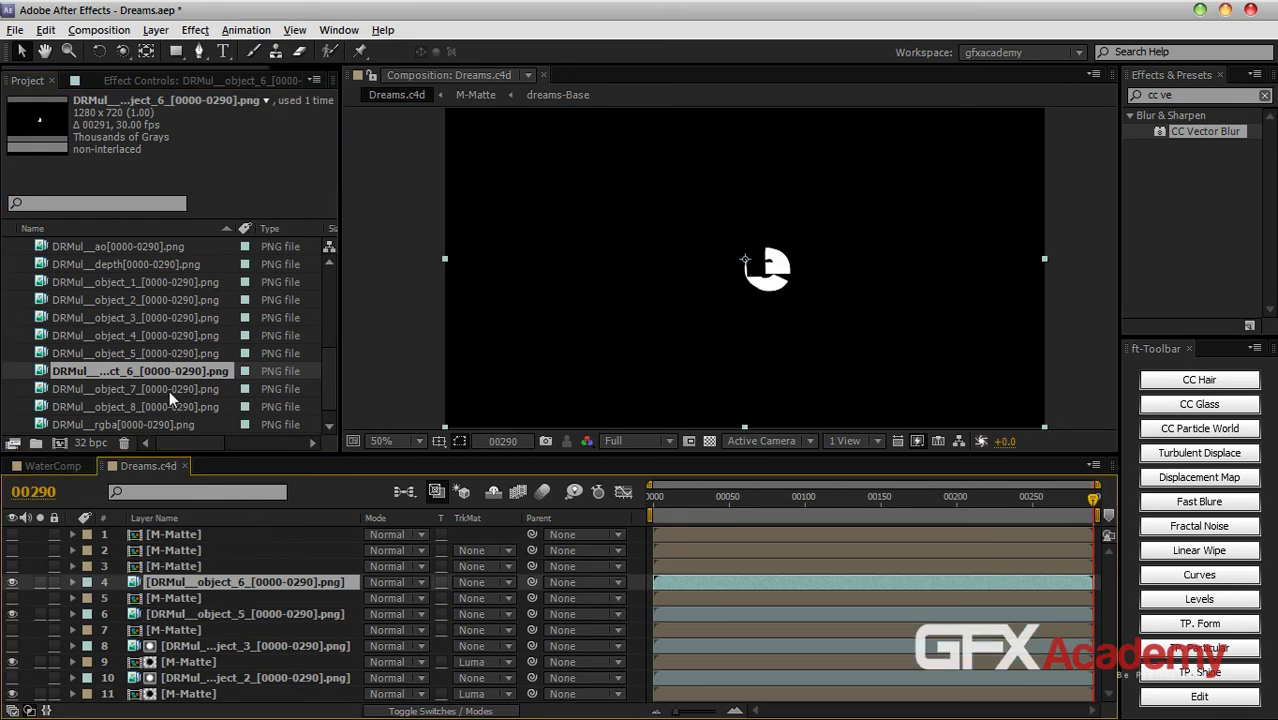
drag(167, 388, 174, 558)
drag(167, 406, 301, 554)
drag(399, 453, 393, 379)
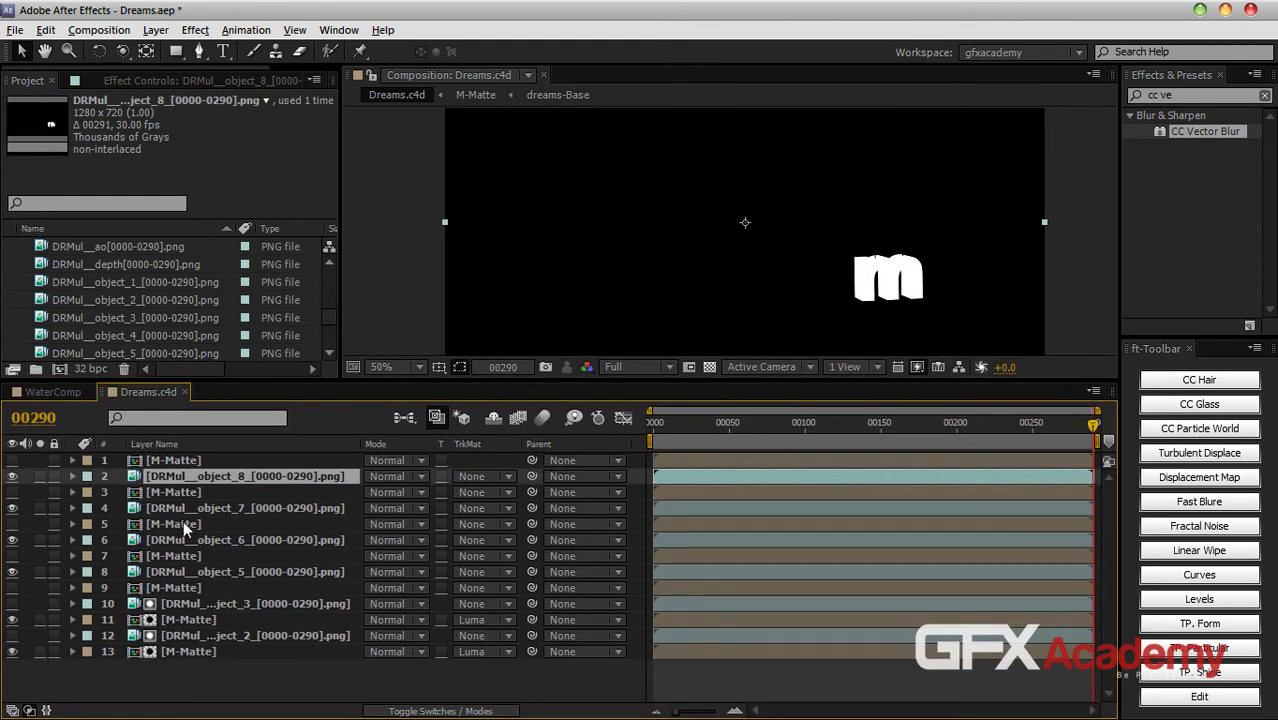
Step: Show the five M-Matte copies again and set the copy below object_5 to use that pass as its Luma Matte
drag(12, 466, 13, 584)
click(12, 556)
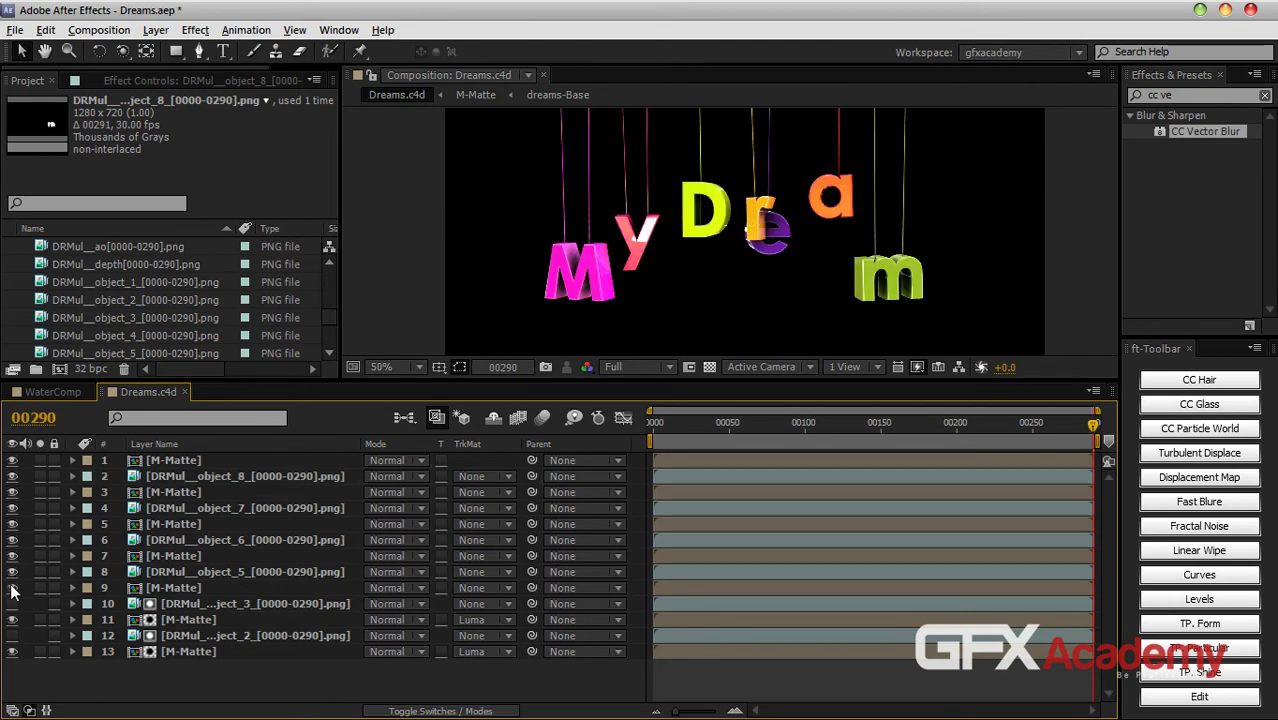
click(12, 588)
click(193, 590)
click(490, 588)
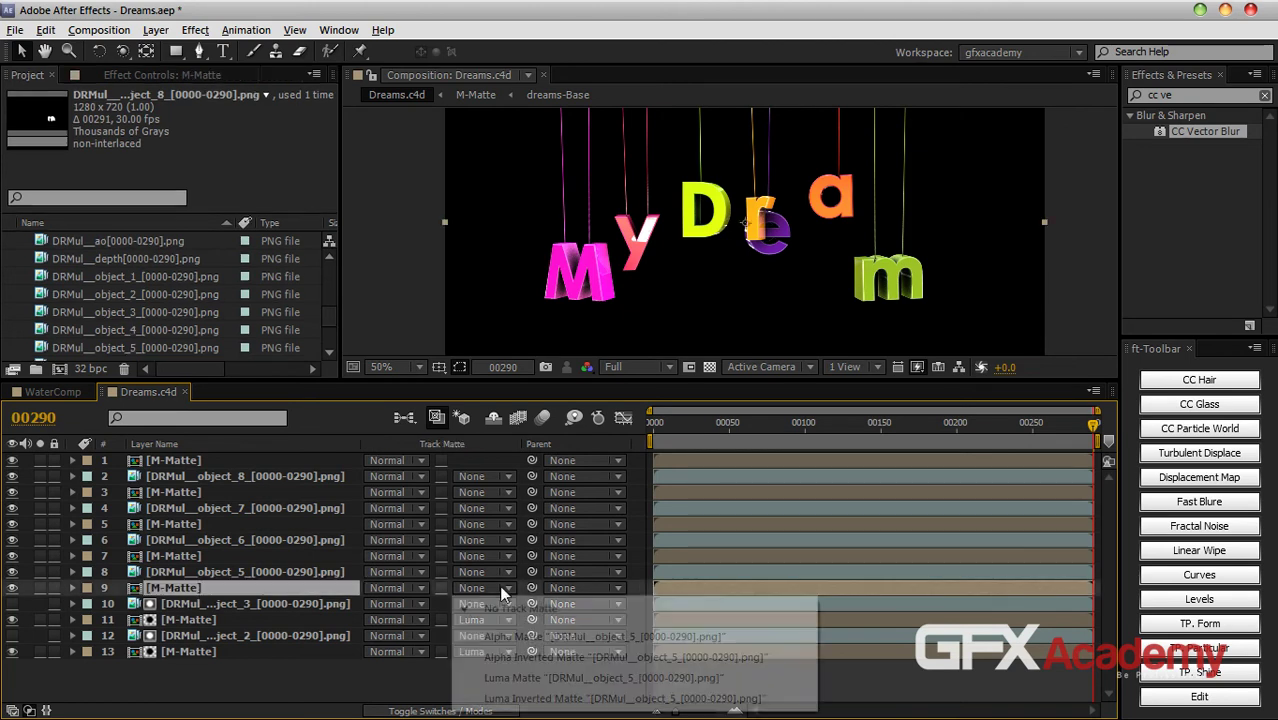
click(501, 678)
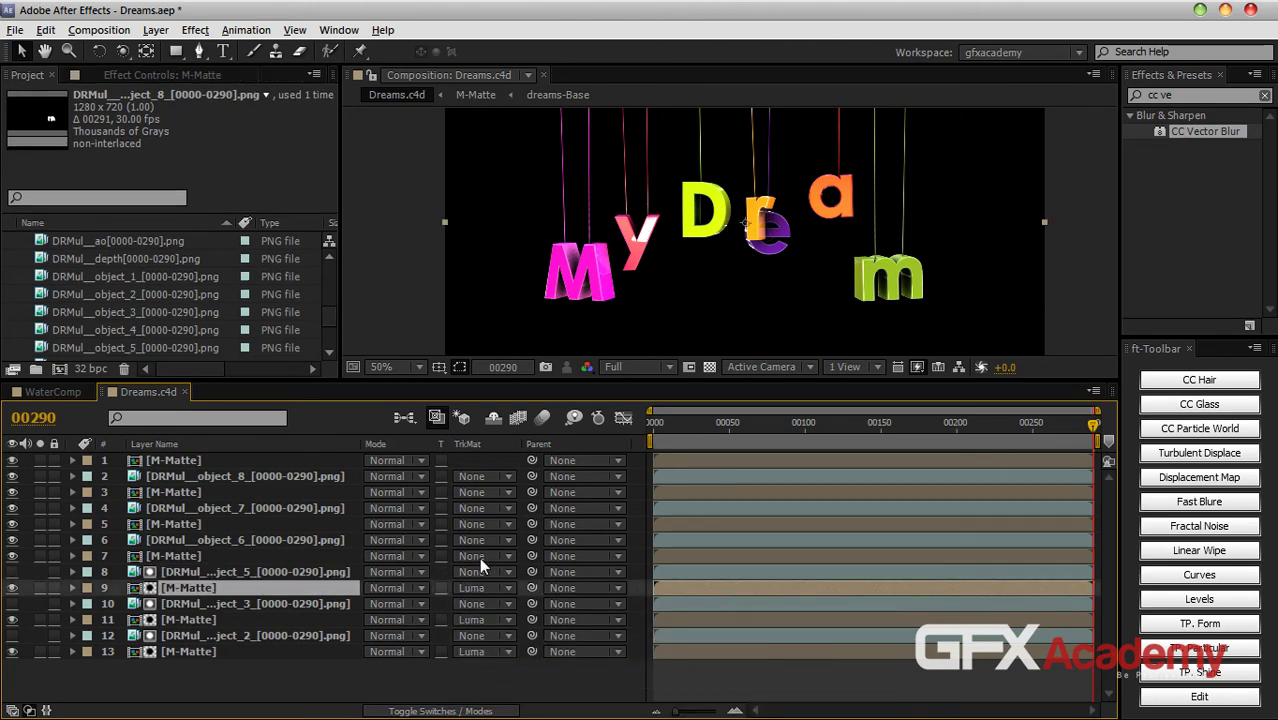
Step: Set the M-Matte copies below object_6, object_7 and object_8 to use the pass directly above each as its Luma Matte
click(274, 558)
click(461, 556)
click(500, 646)
click(276, 525)
click(458, 523)
click(495, 608)
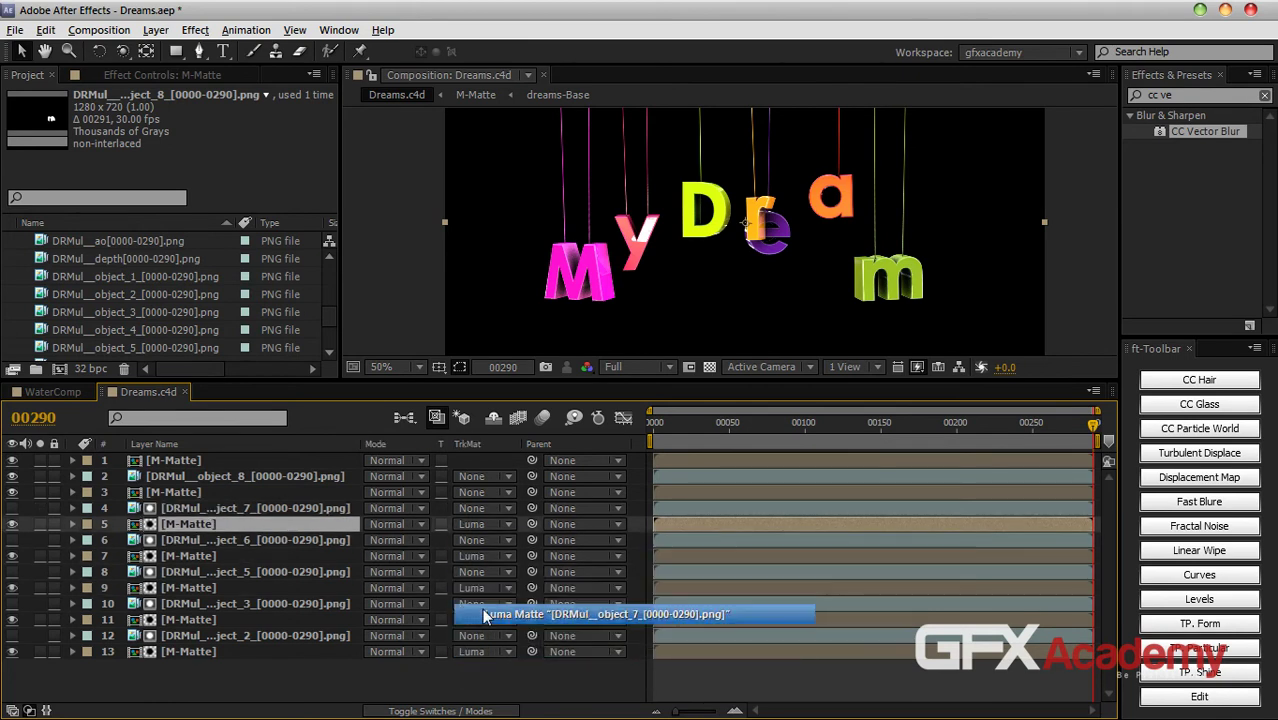
click(202, 490)
click(474, 492)
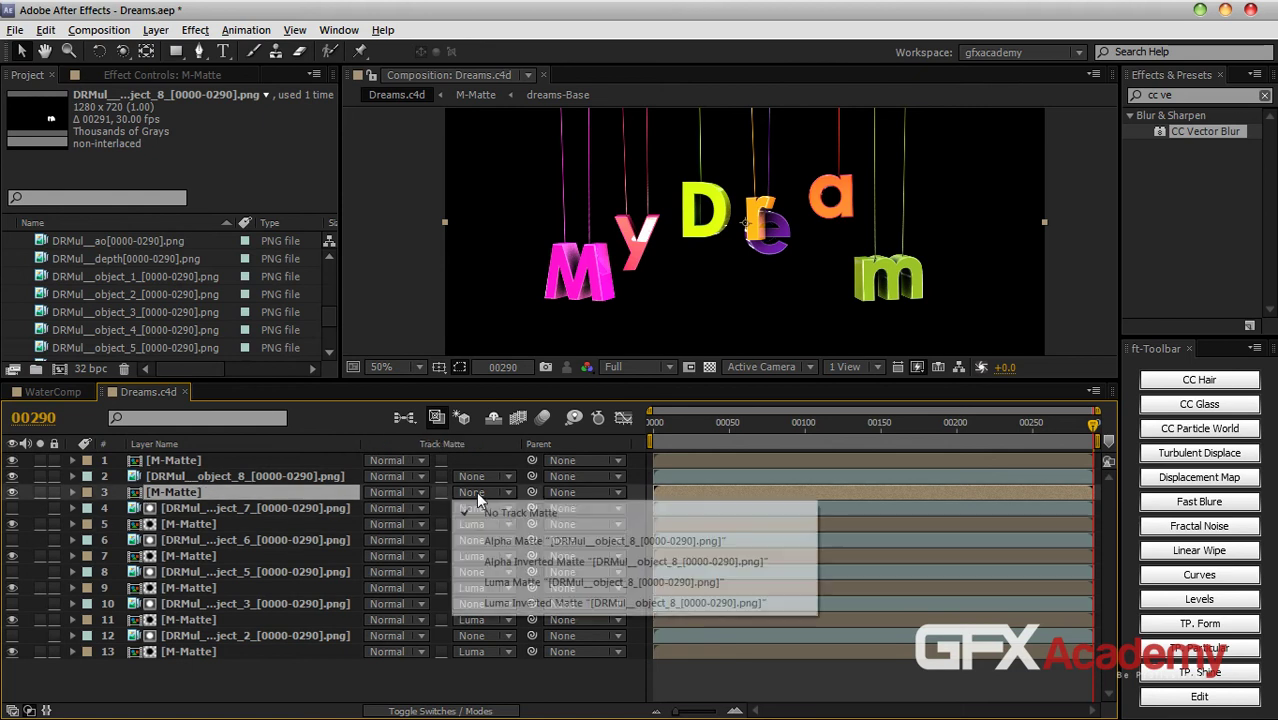
click(481, 582)
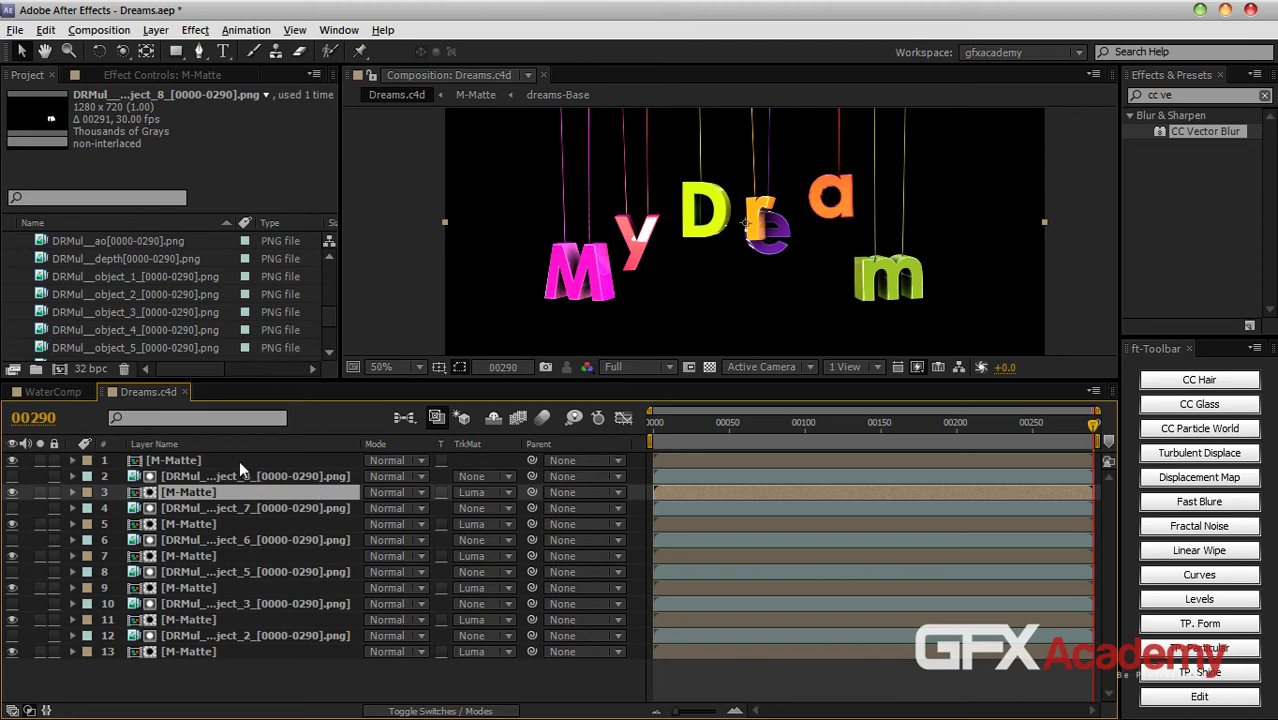
Step: Compare the letters with and without the topmost unmatted M-Matte copy over the transparency grid and delete that copy
click(712, 368)
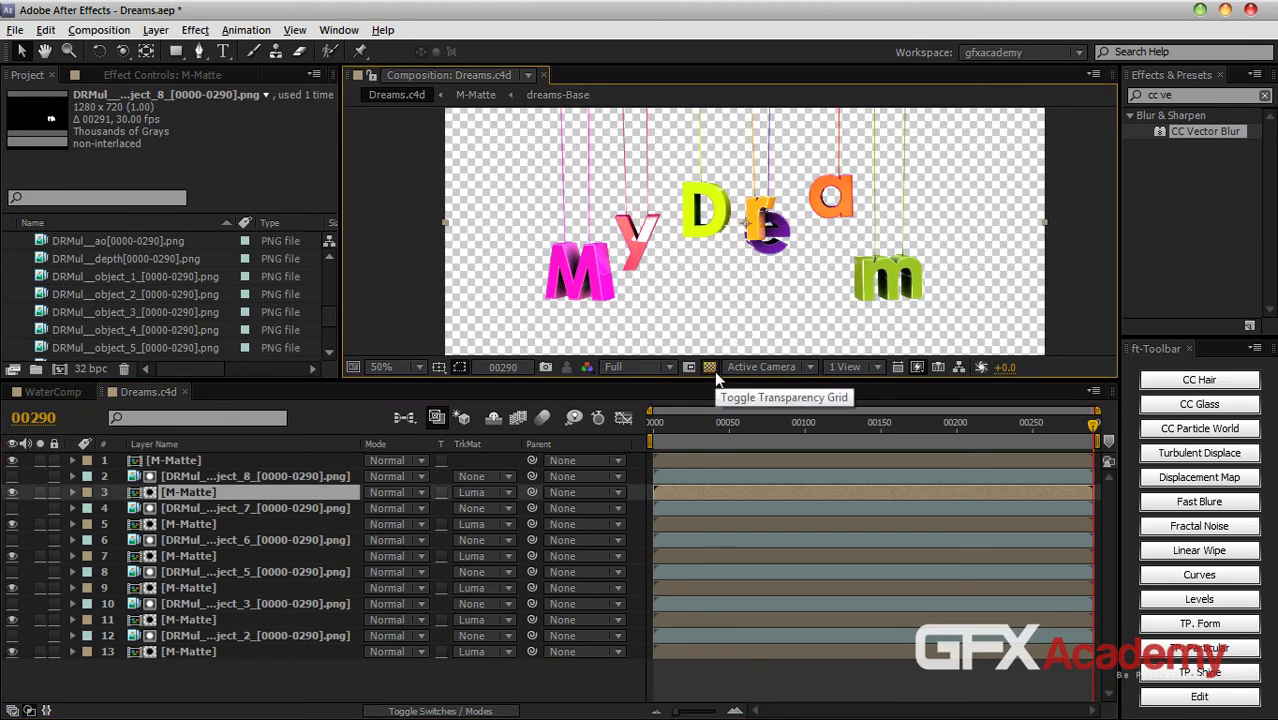
click(12, 460)
click(12, 460)
click(12, 460)
click(12, 460)
click(176, 460)
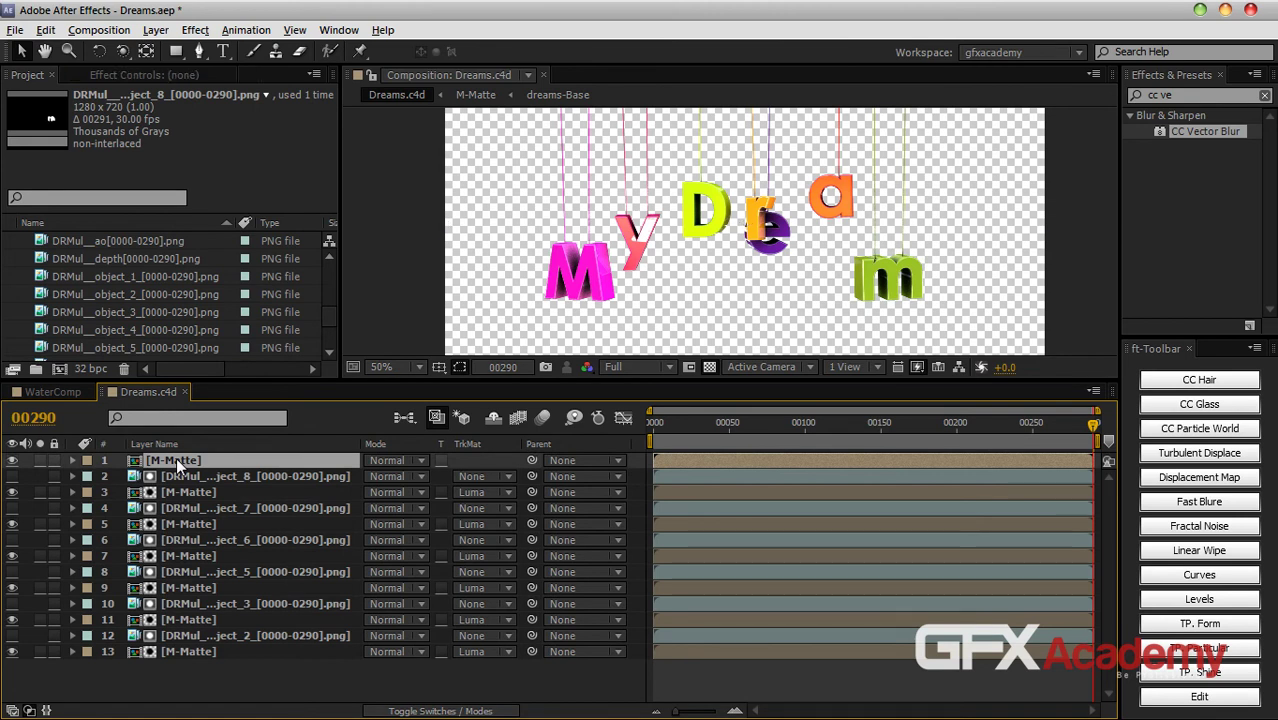
key(Delete)
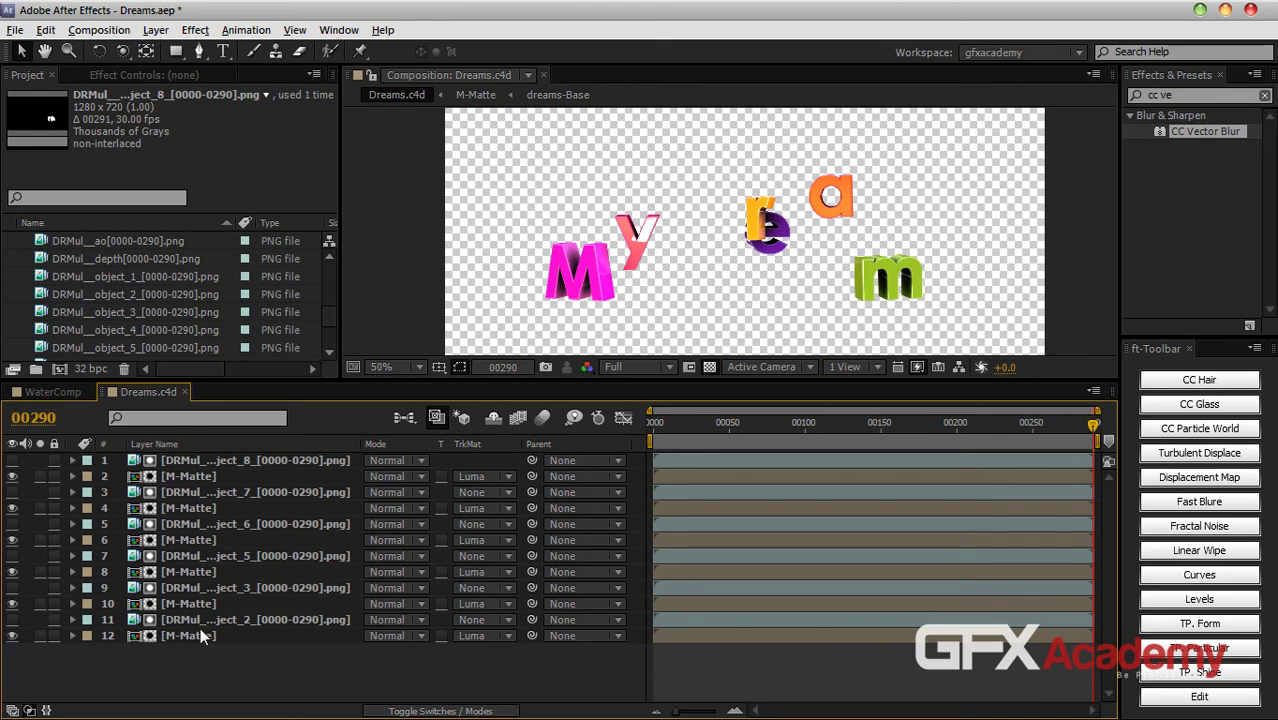
Step: Open the object_4 pass from the project footage, scrub through its frames and close the preview
click(333, 321)
drag(330, 314, 325, 324)
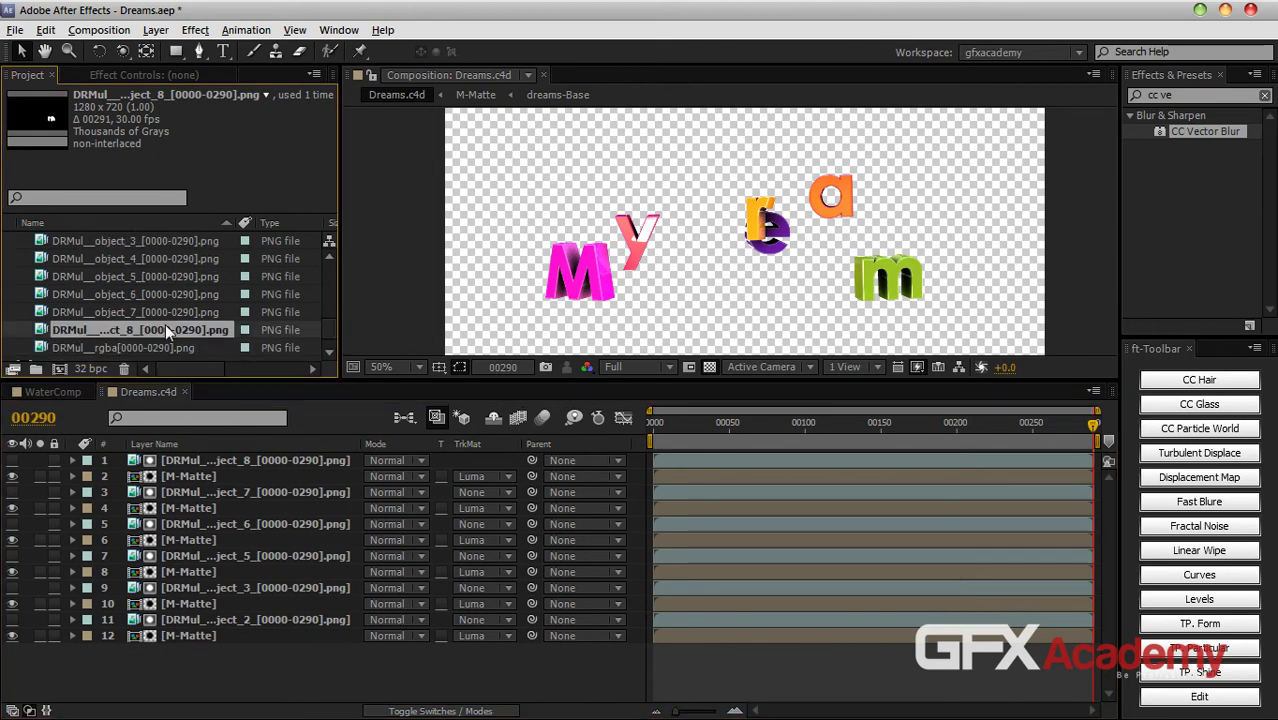
double_click(159, 258)
drag(352, 325, 566, 325)
click(841, 75)
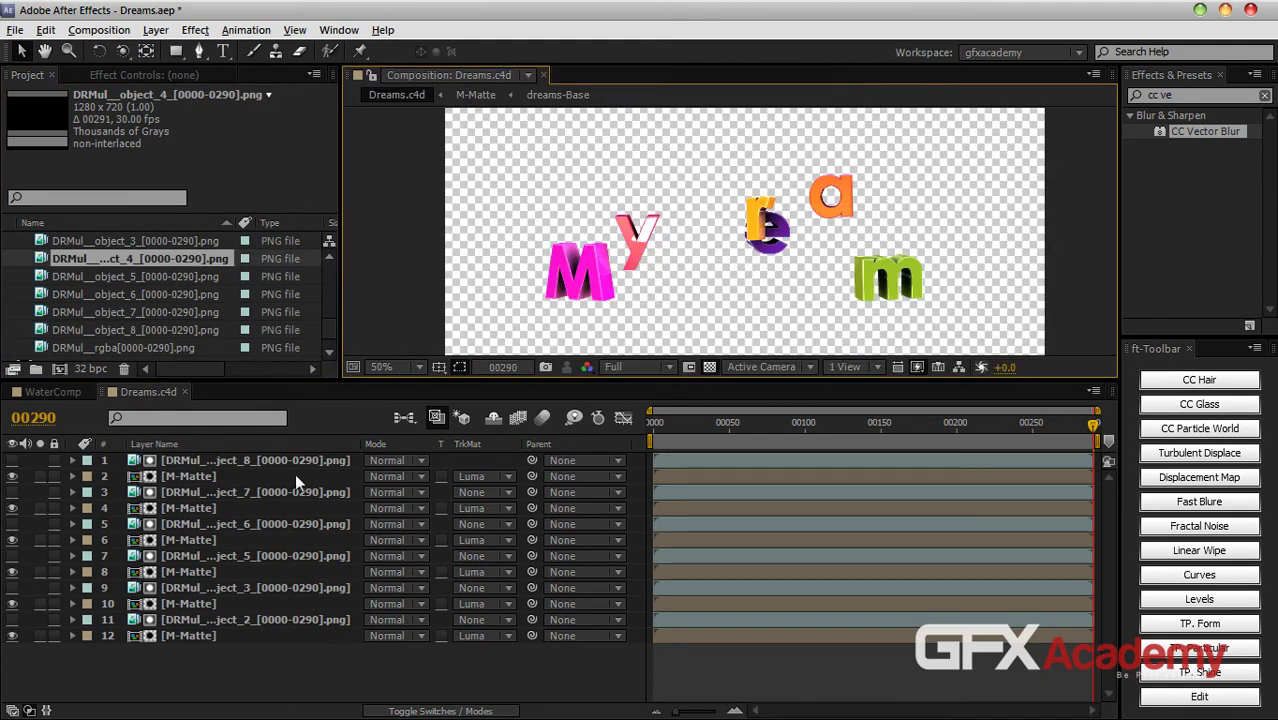
Step: Duplicate the topmost M-Matte copy and place the object_4 pass above the duplicate as its Luma Matte
click(209, 475)
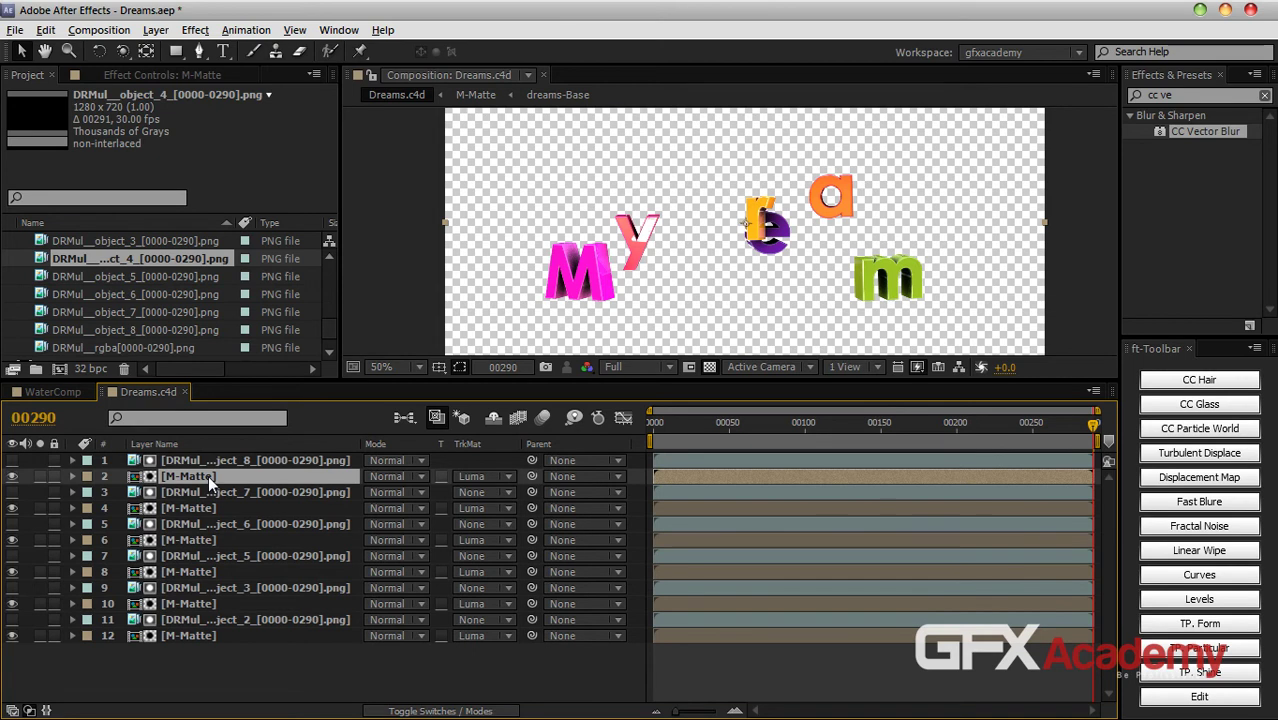
key(ctrl+d)
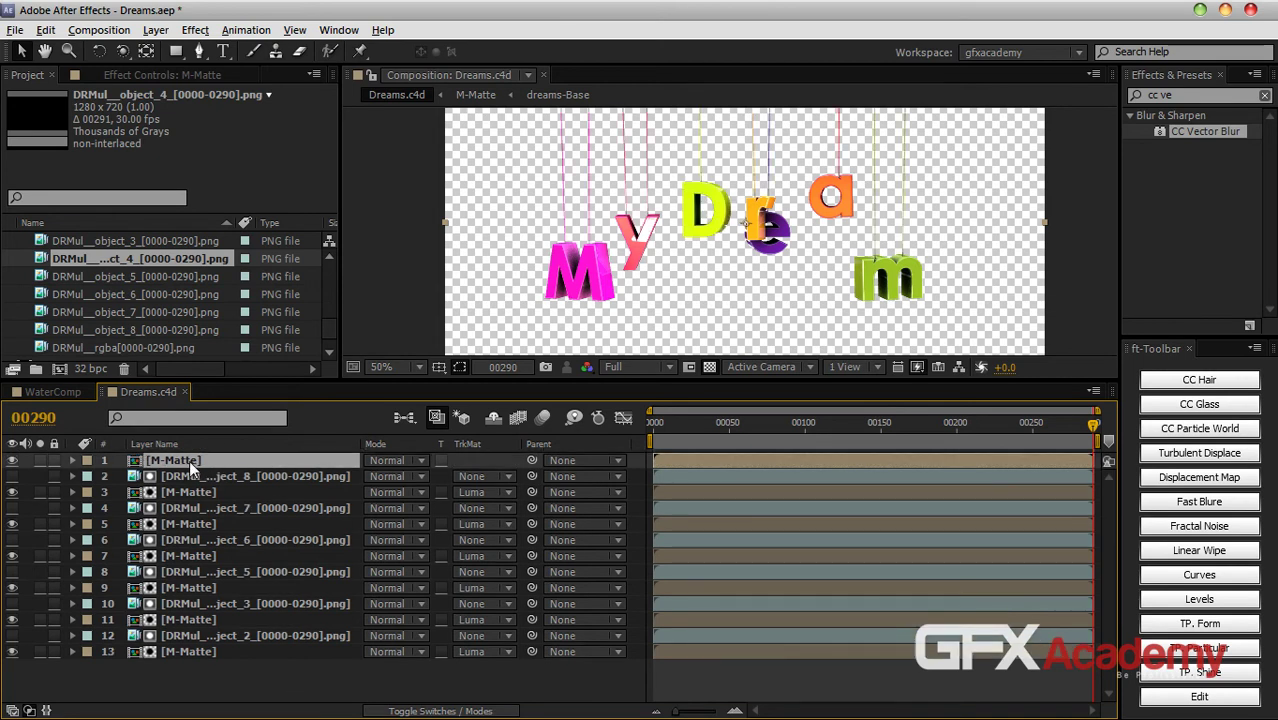
drag(129, 259, 204, 461)
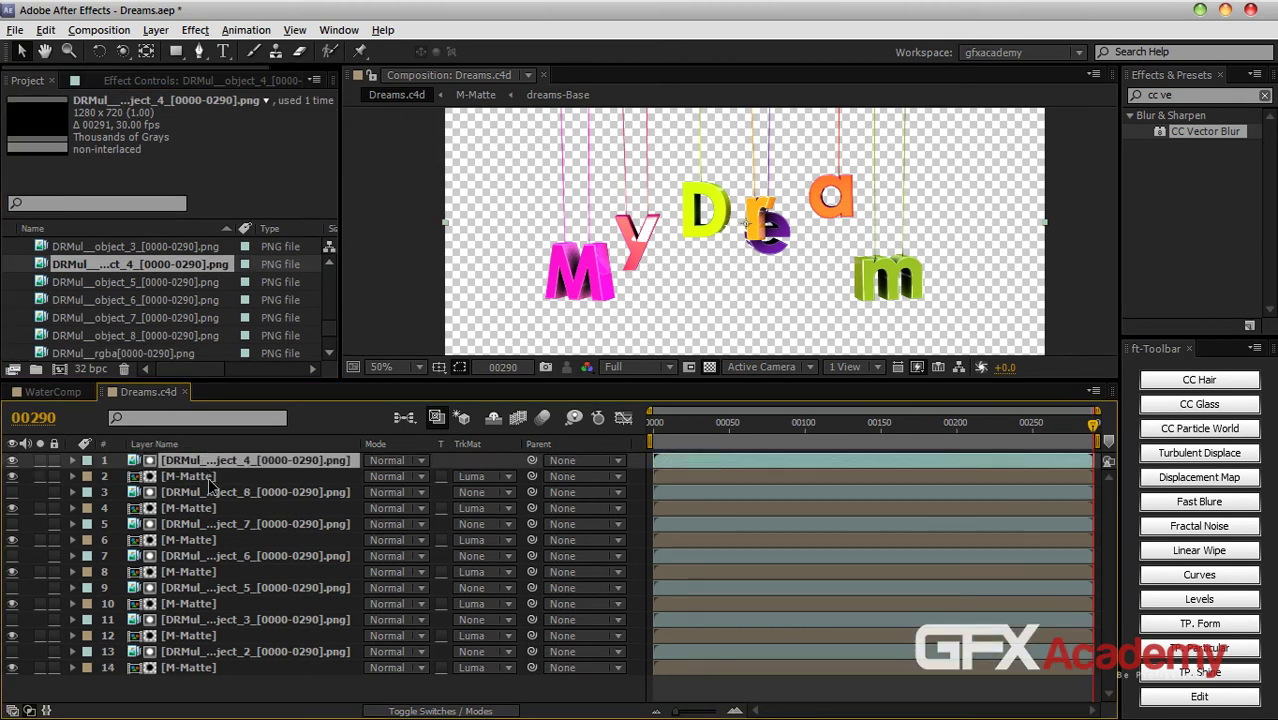
click(12, 460)
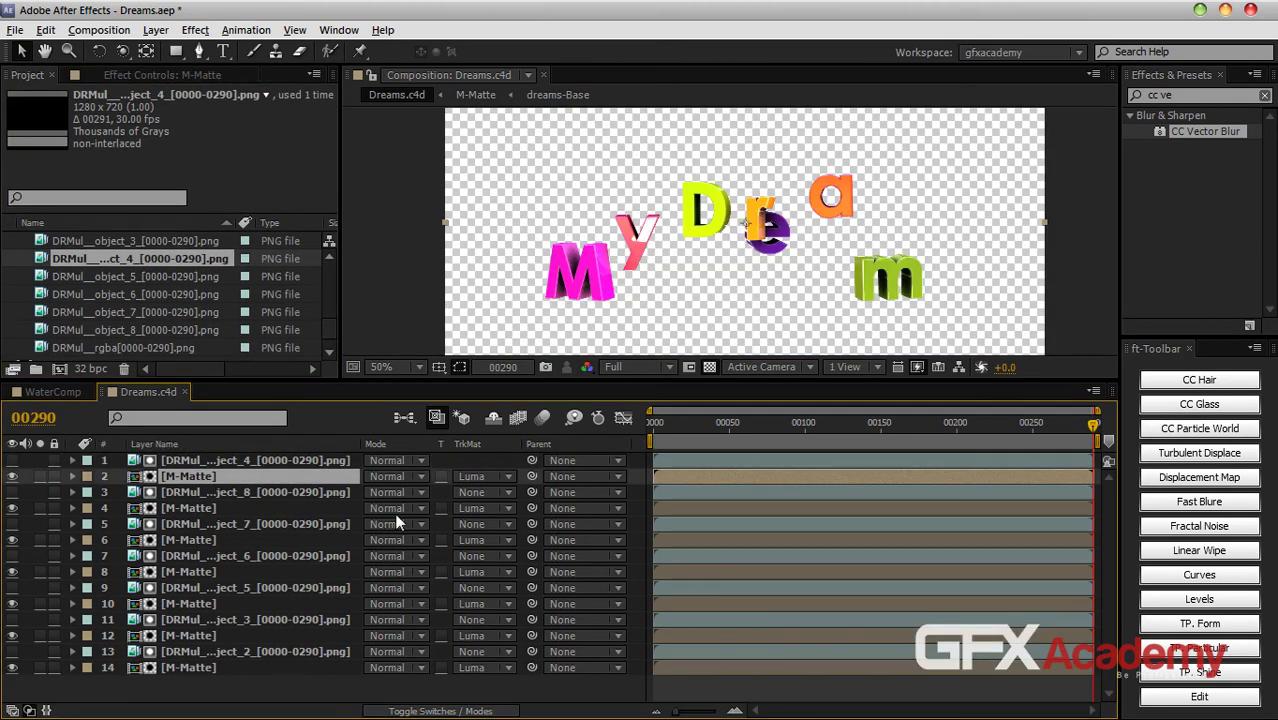
click(410, 684)
Step: Turn off the transparency grid and compare the letters at frame 46 with the WaterComp background in a taller viewer
click(712, 368)
drag(658, 425, 722, 418)
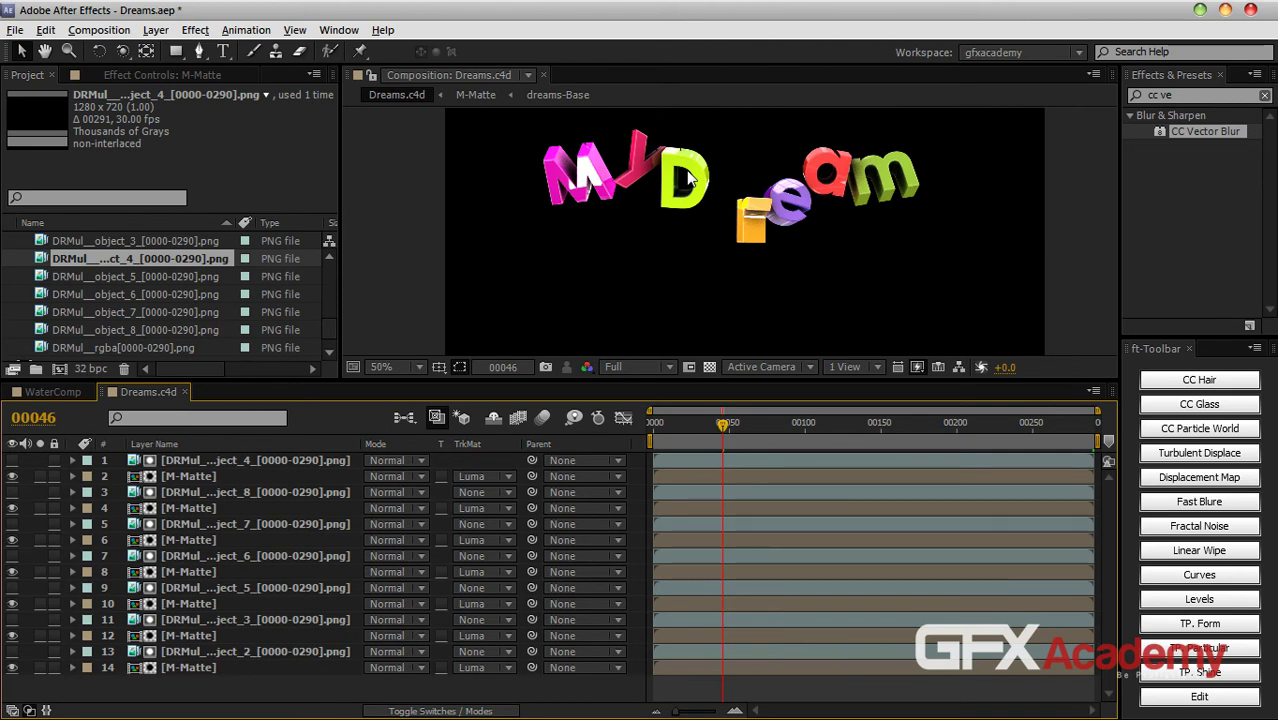
click(71, 392)
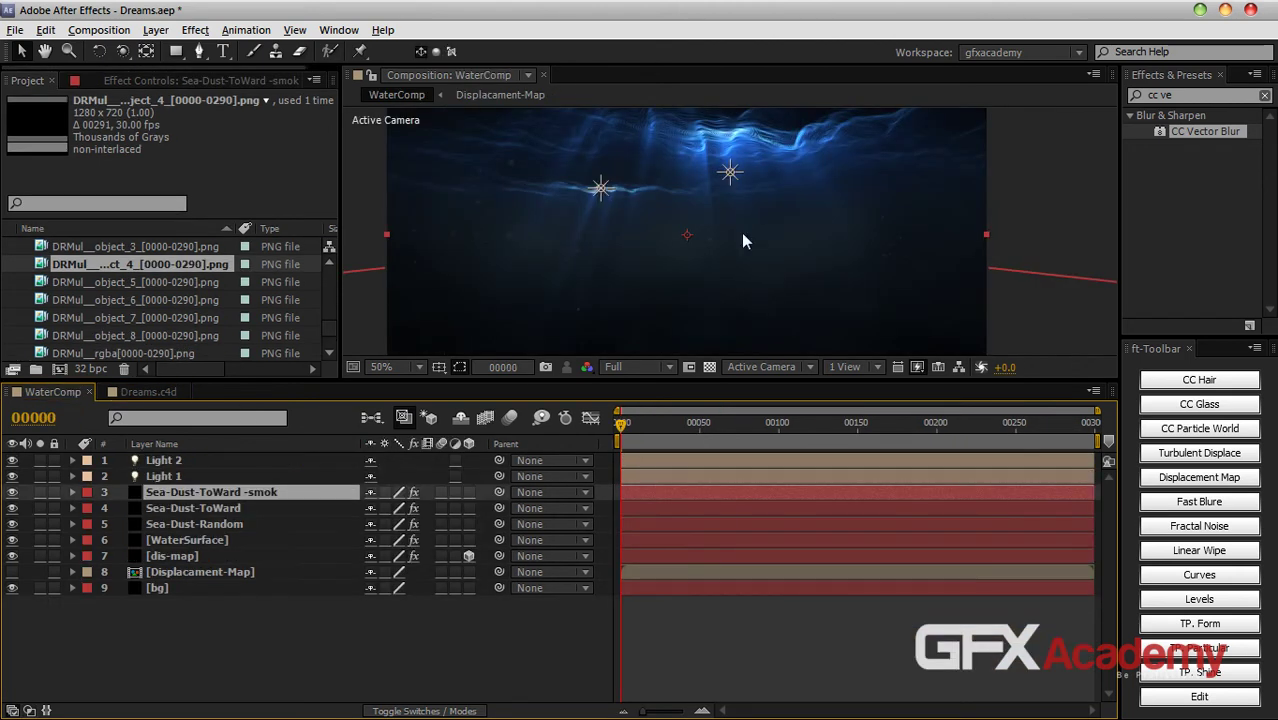
drag(686, 381, 671, 443)
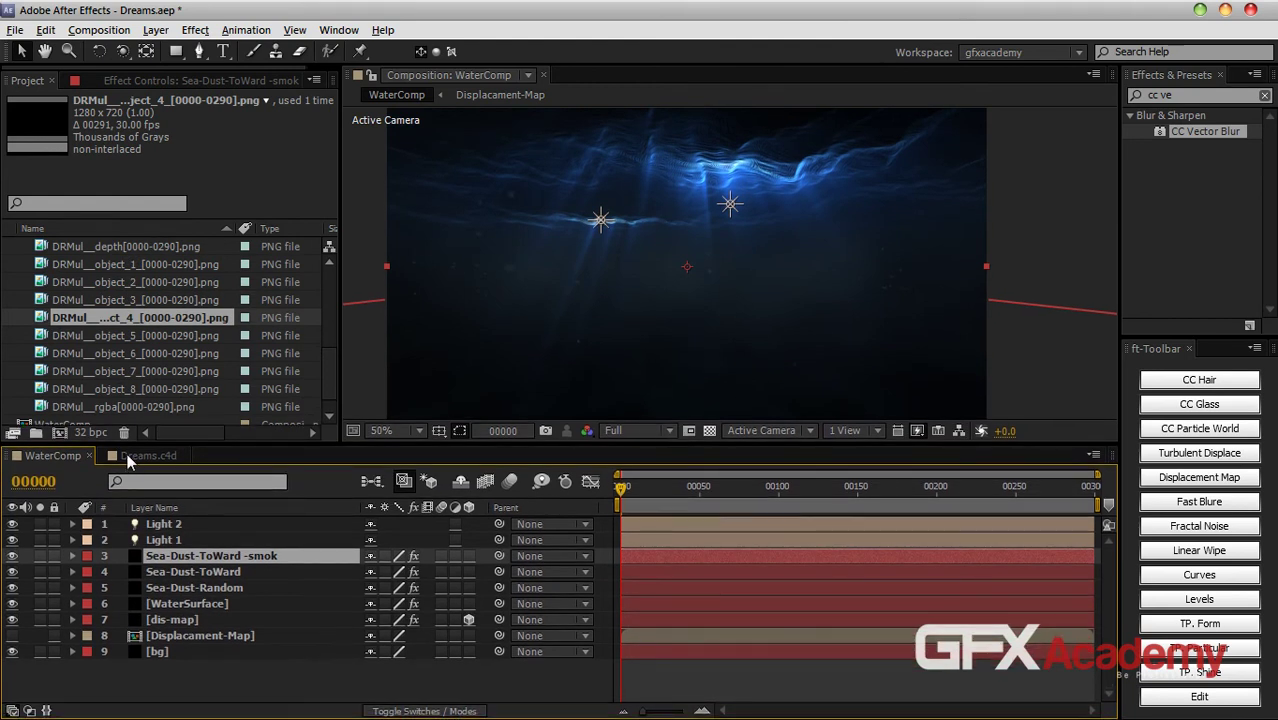
click(140, 457)
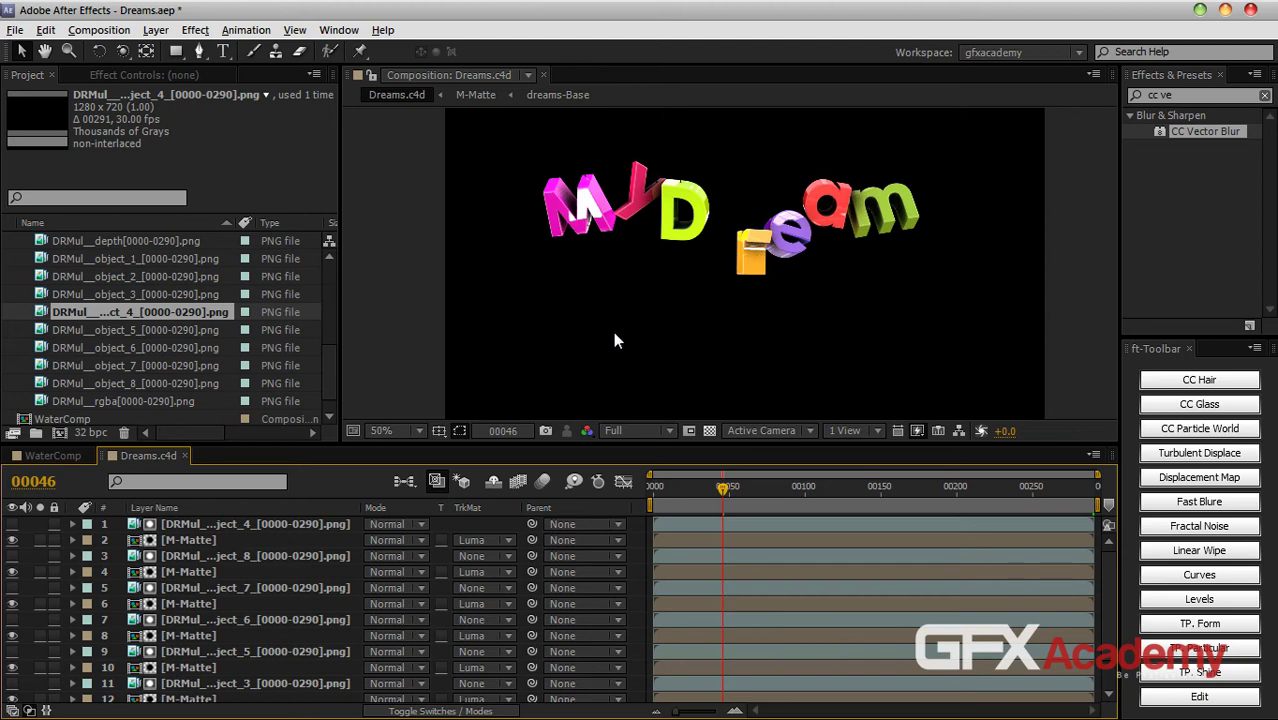
Step: Review the isolated letters in the Dreams.c4d composition up to frame 75
drag(670, 258, 660, 278)
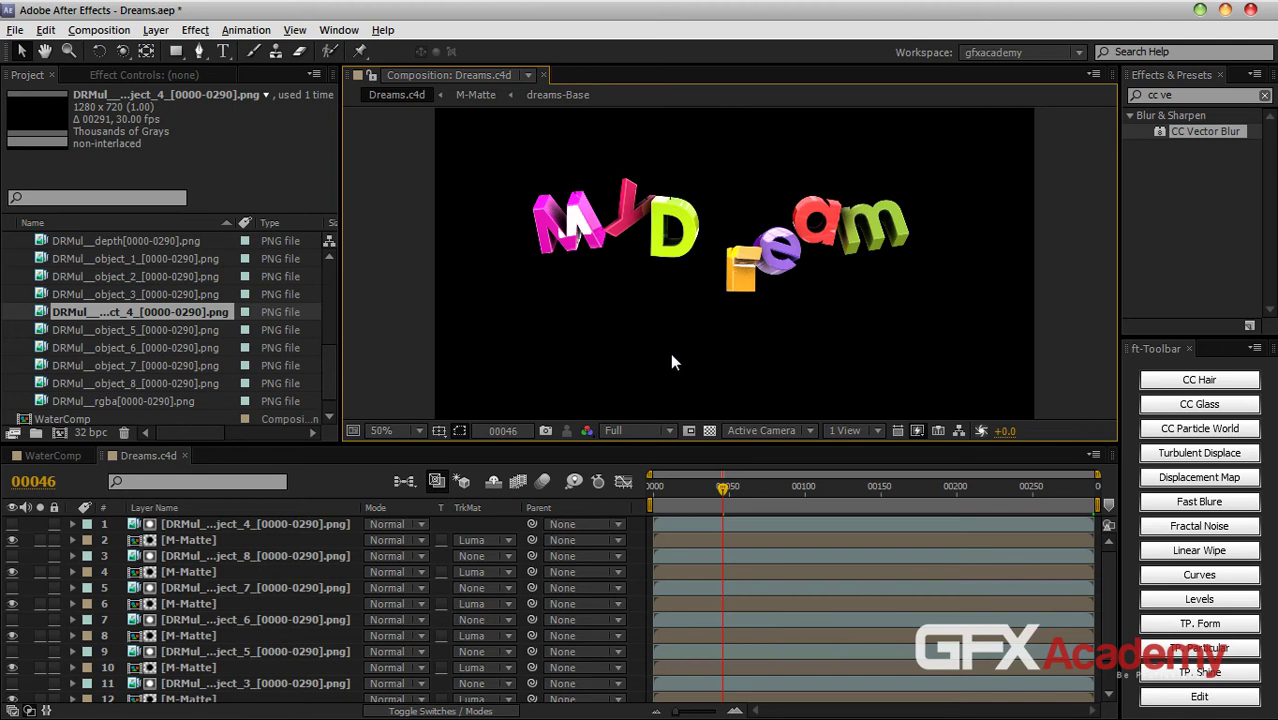
scroll(665, 360, down, 2)
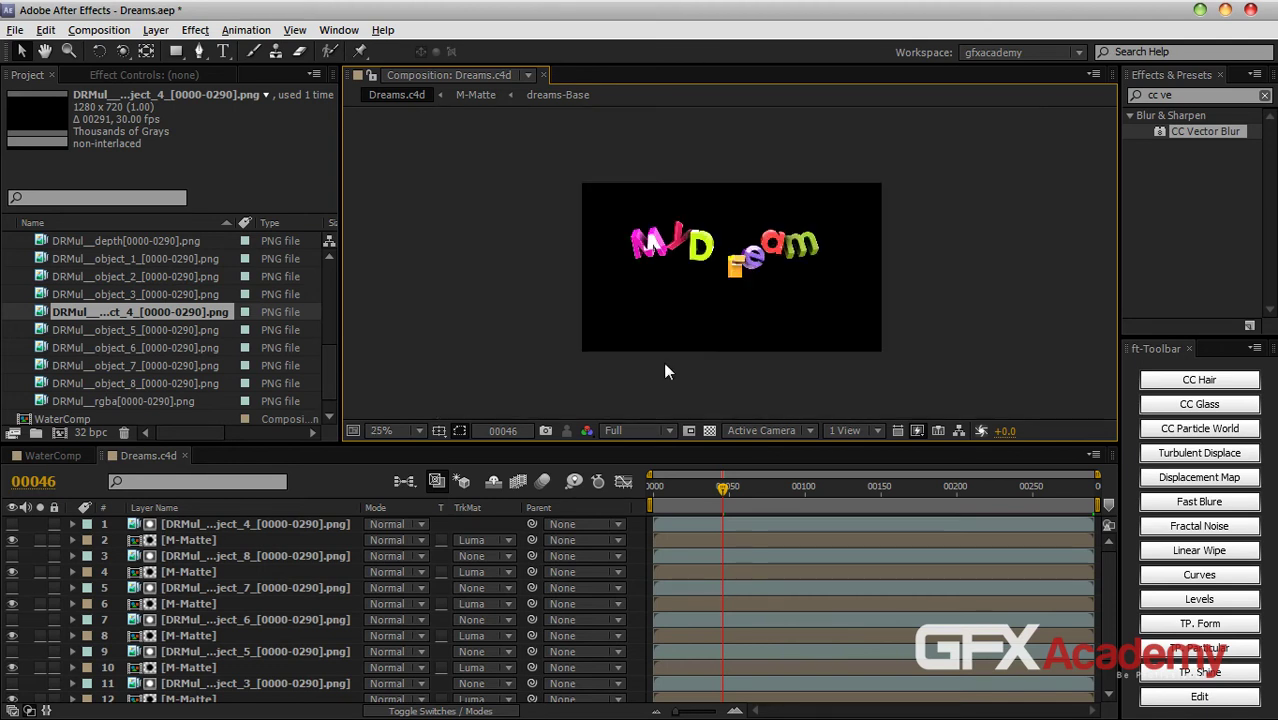
scroll(663, 365, up, 2)
drag(684, 489, 766, 491)
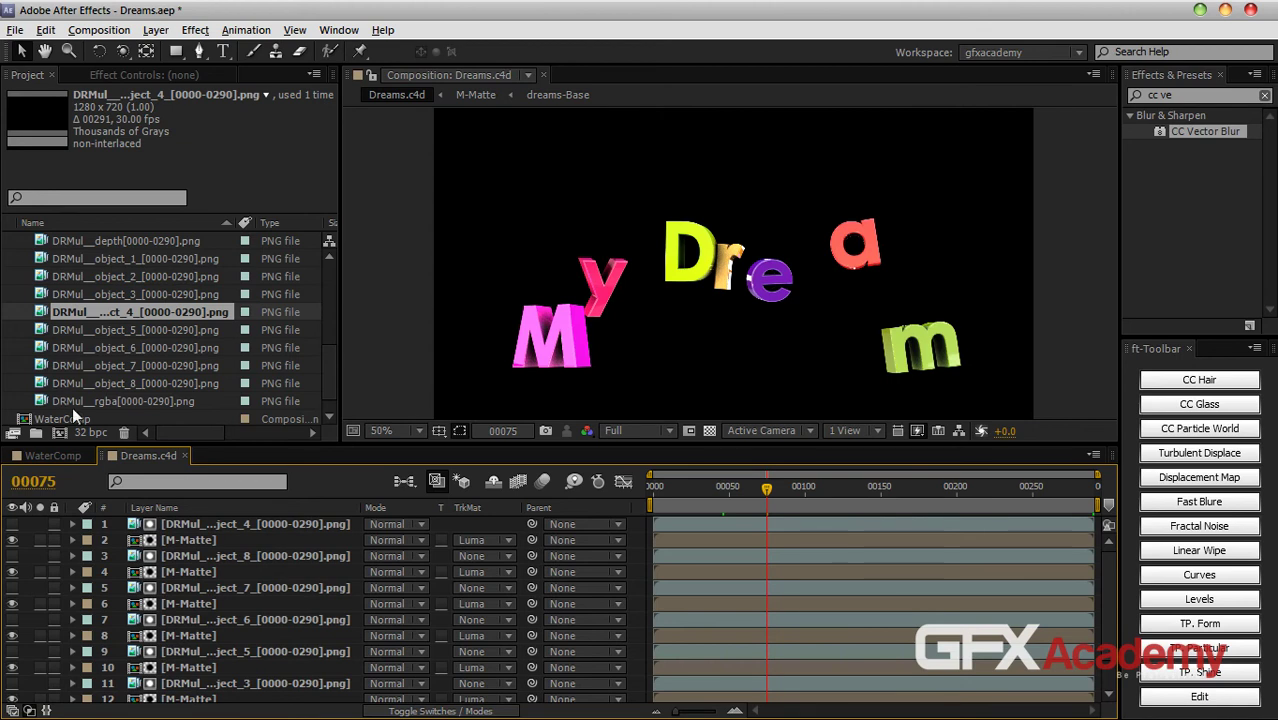
Step: Rename the M-Matte composition in the project as Letters-Matte
drag(330, 378, 326, 276)
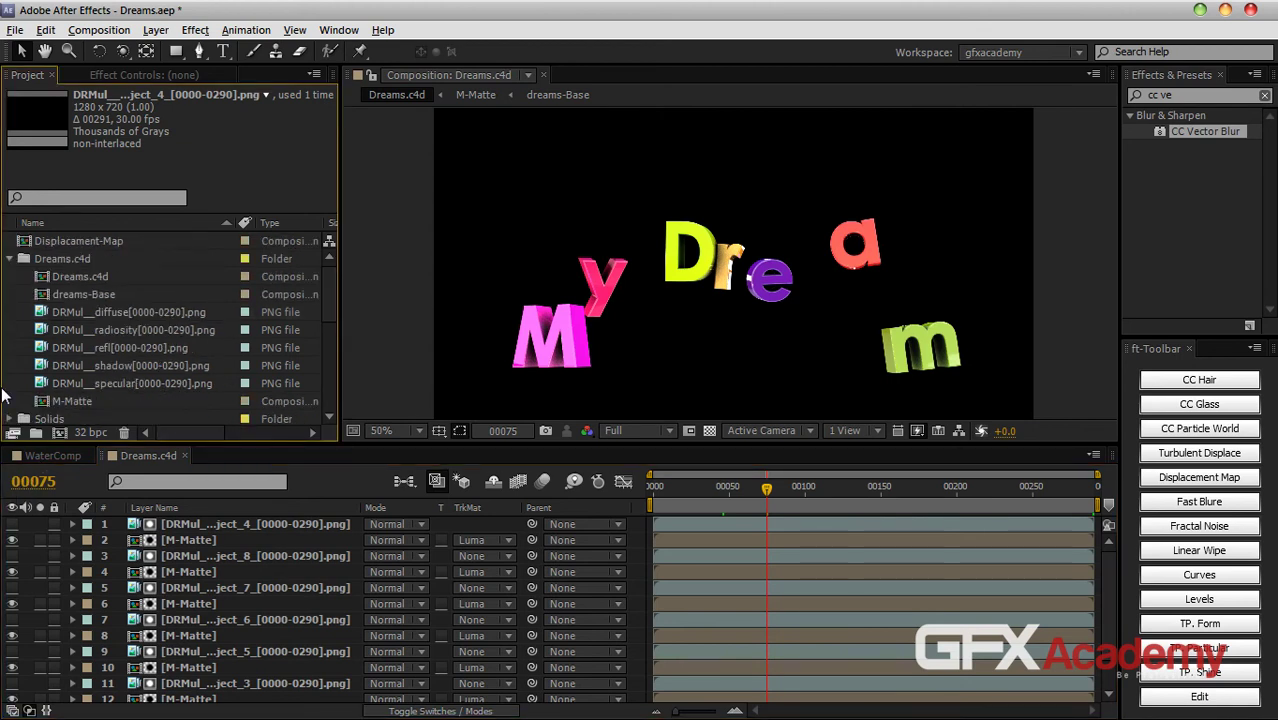
scroll(25, 396, down, 2)
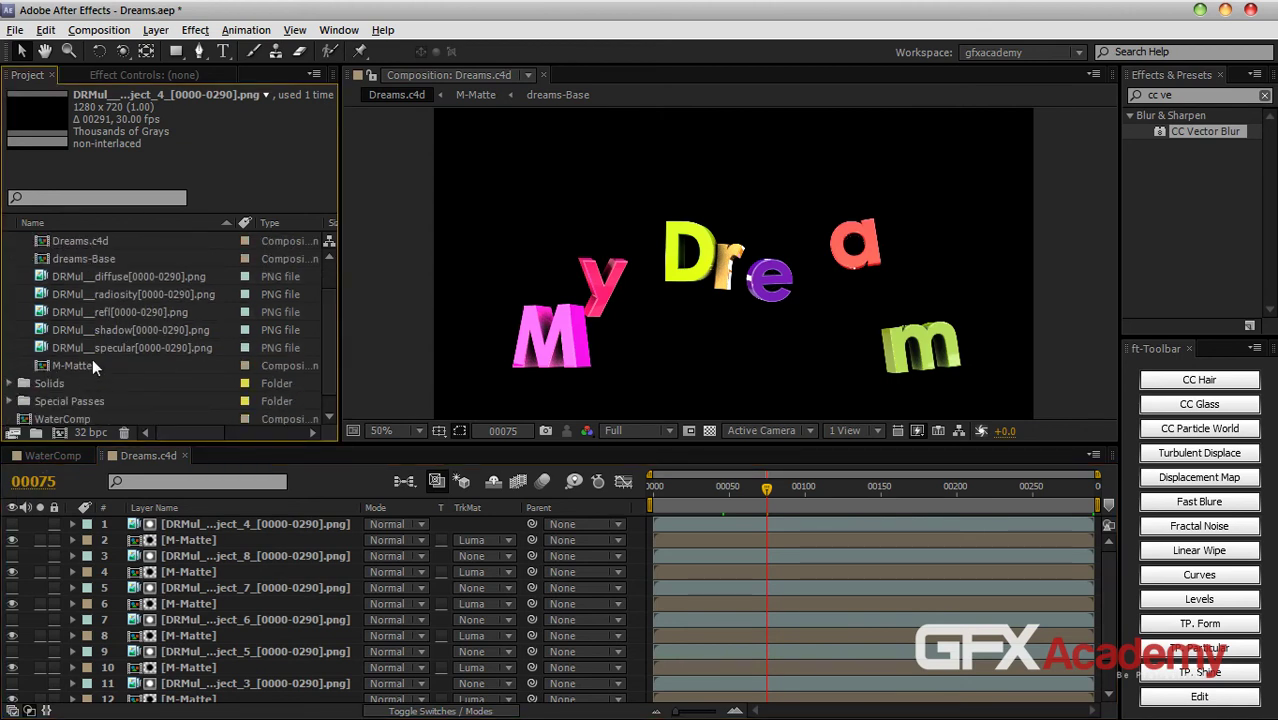
click(77, 367)
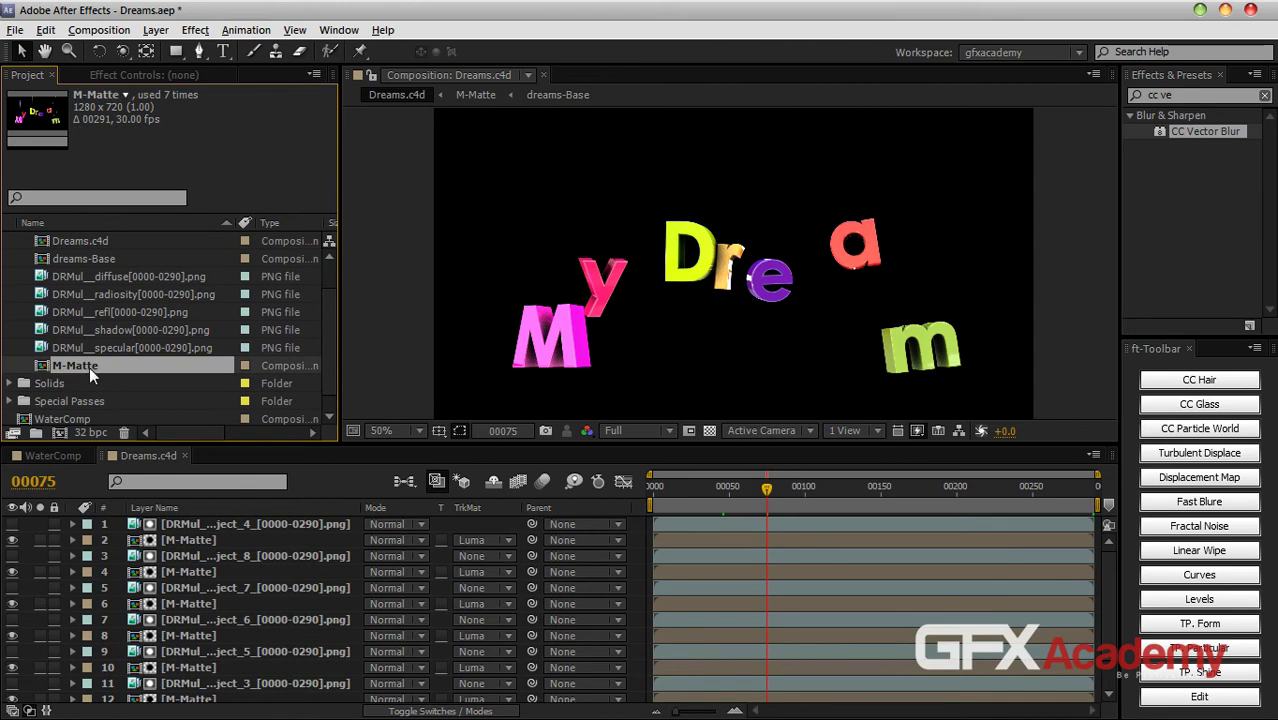
key(Return)
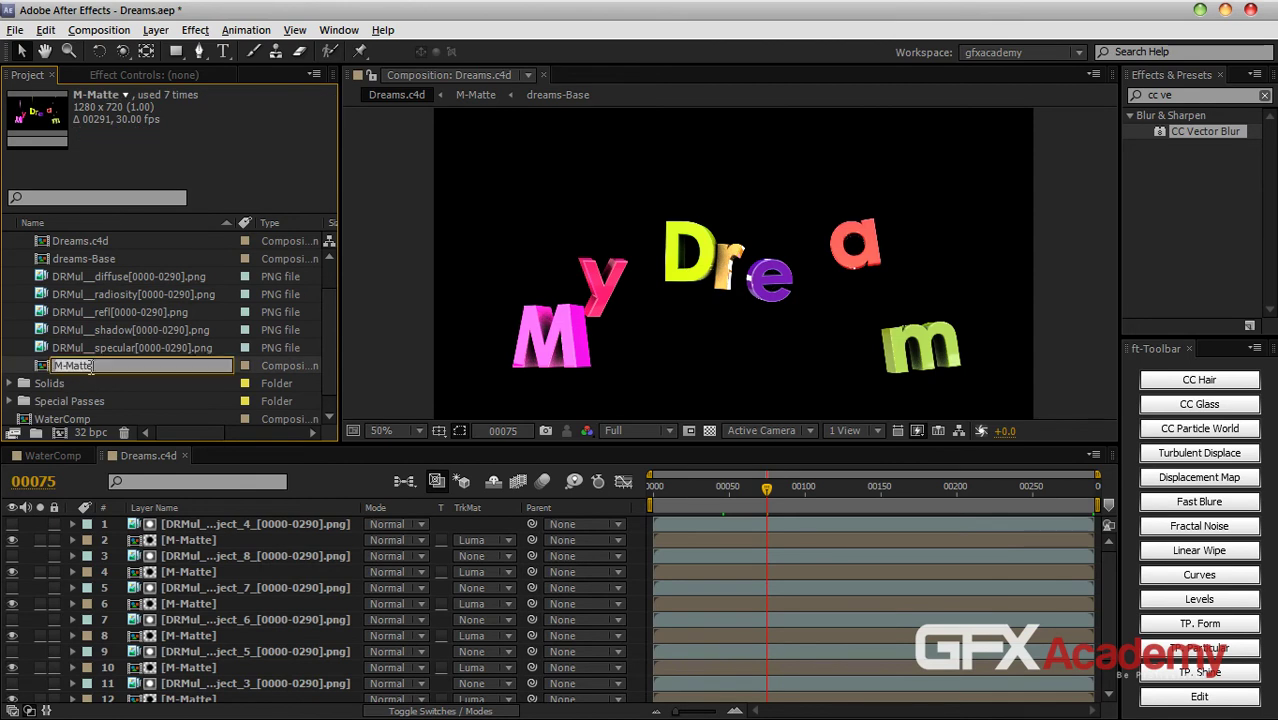
key(BackSpace)
text(Letters)
key(Return)
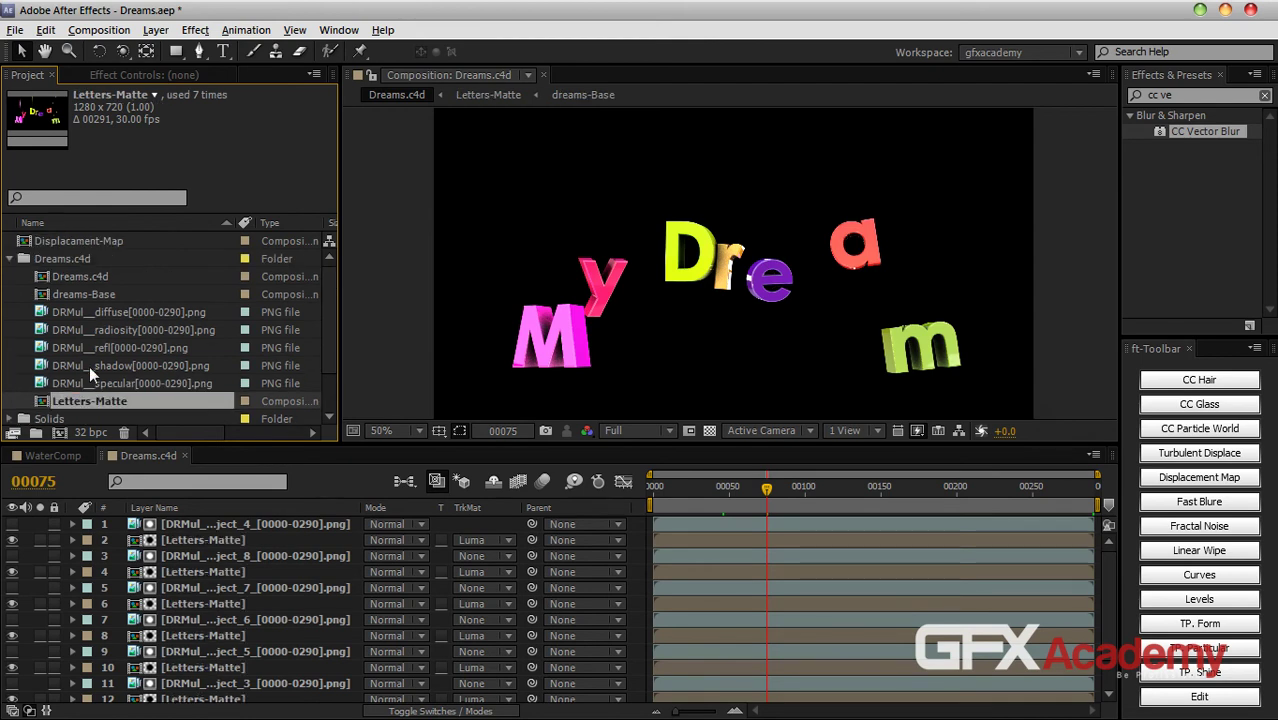
Step: Open the dreams-Base composition, examine its stack of render passes and close it
click(92, 293)
click(92, 279)
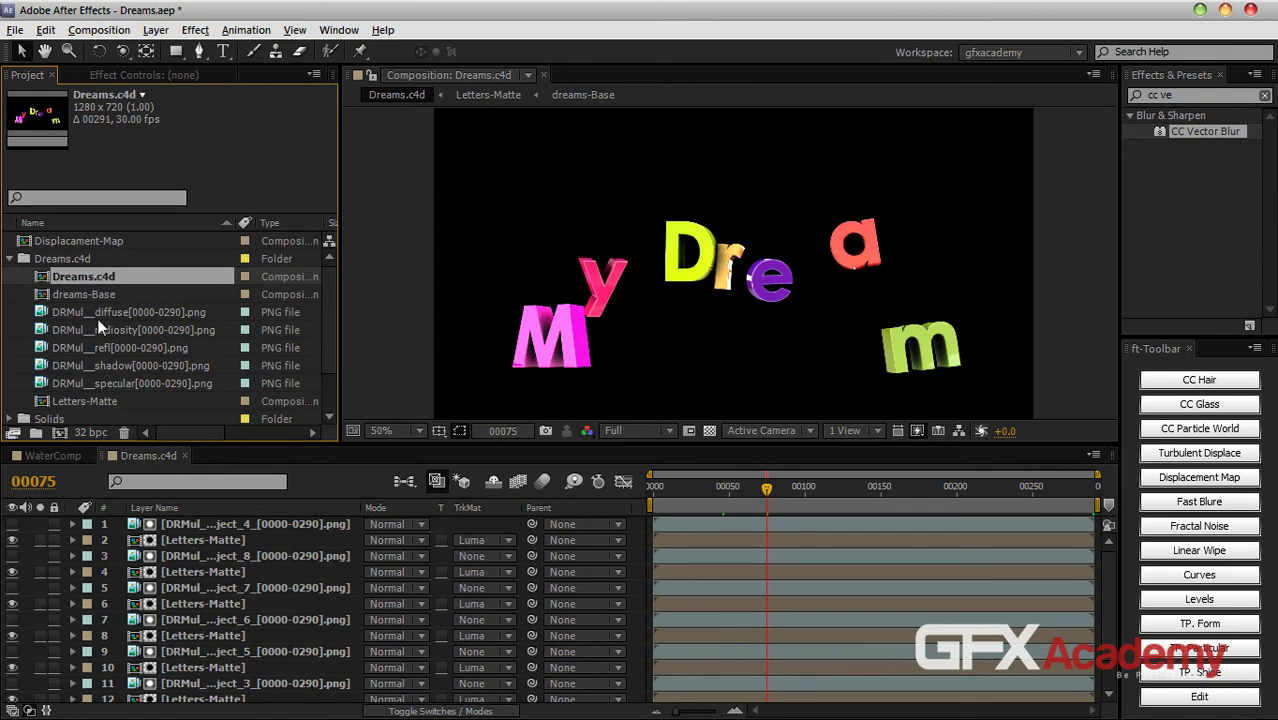
click(78, 294)
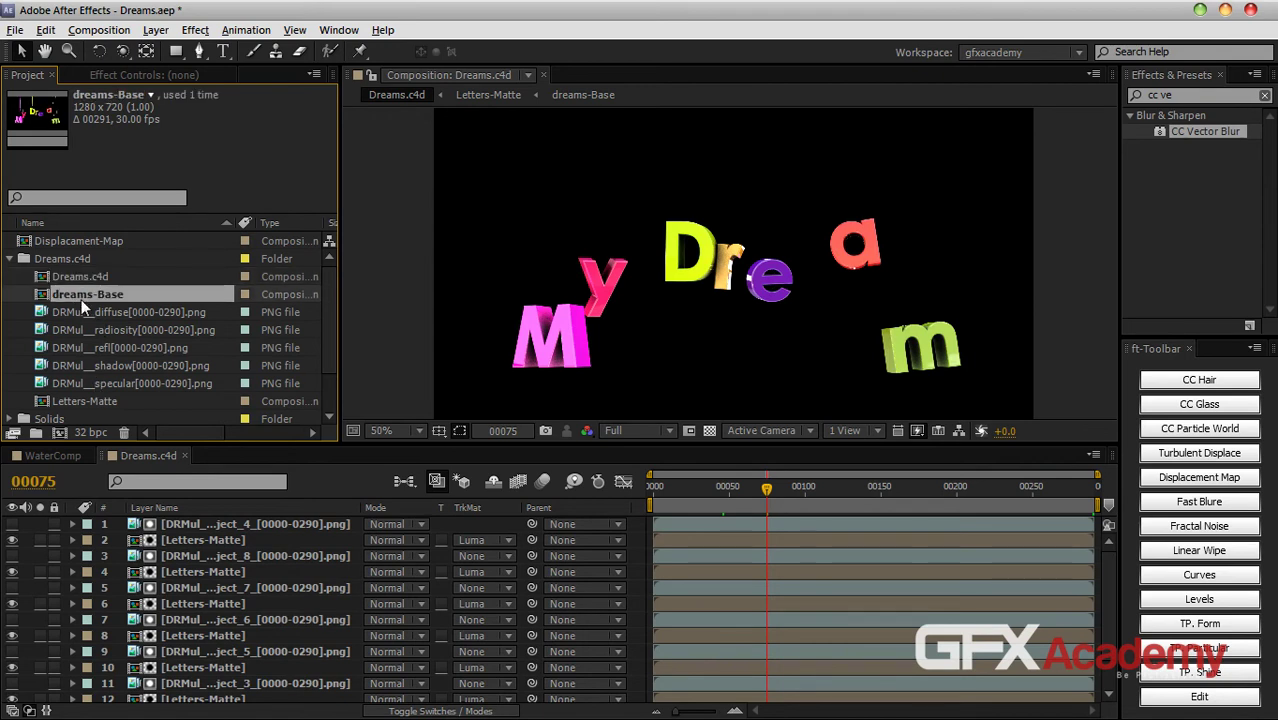
double_click(81, 295)
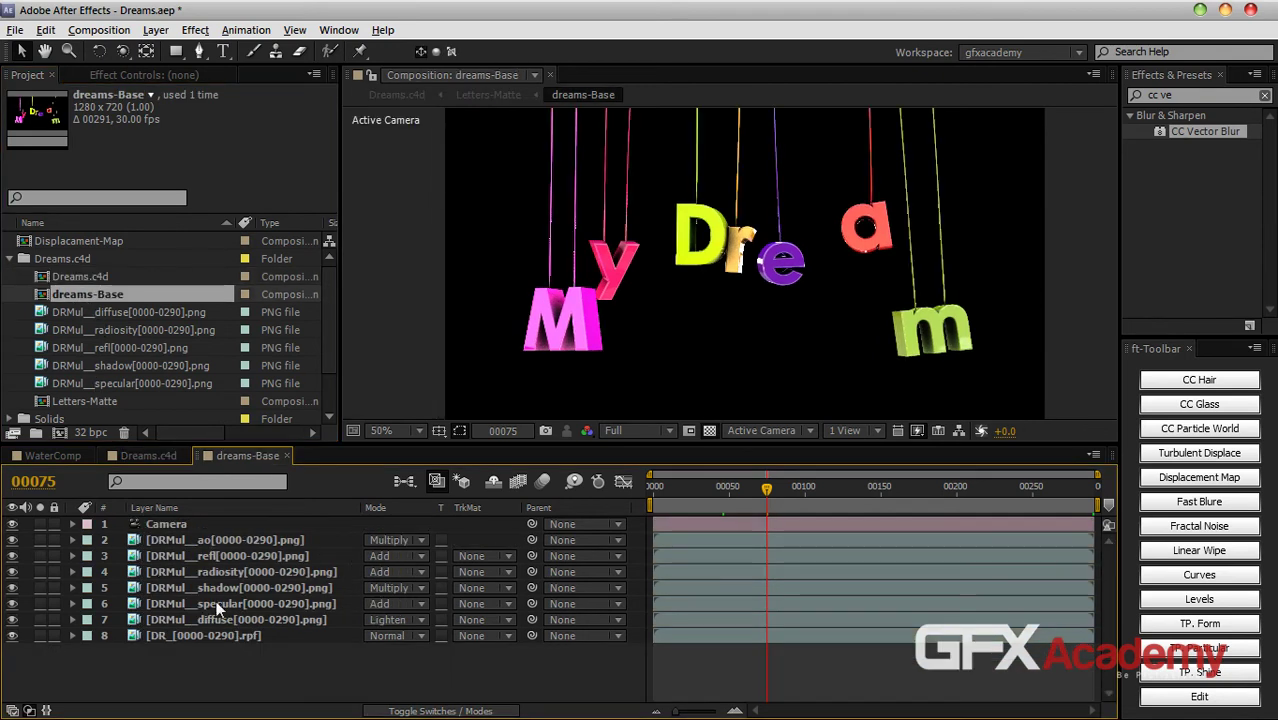
click(286, 456)
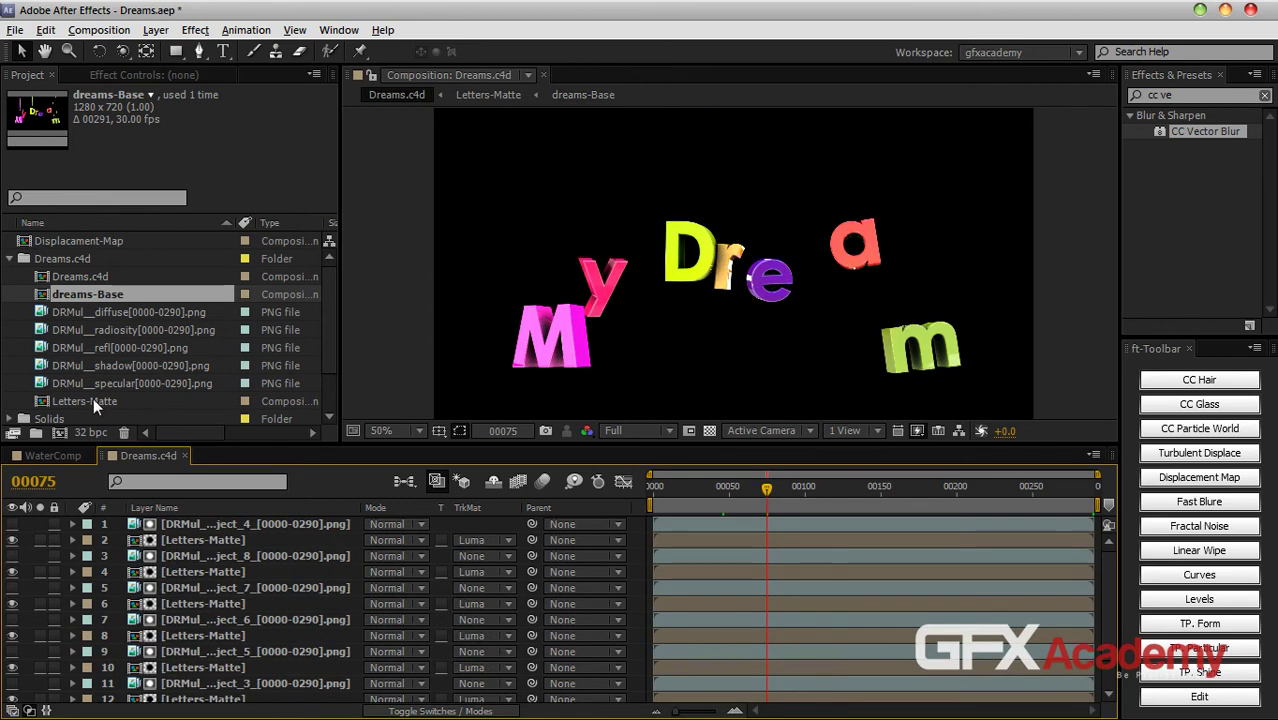
Step: Examine dreams-Base alongside the project's special passes, and check WaterComp before returning to the Dreams.c4d composition
click(93, 401)
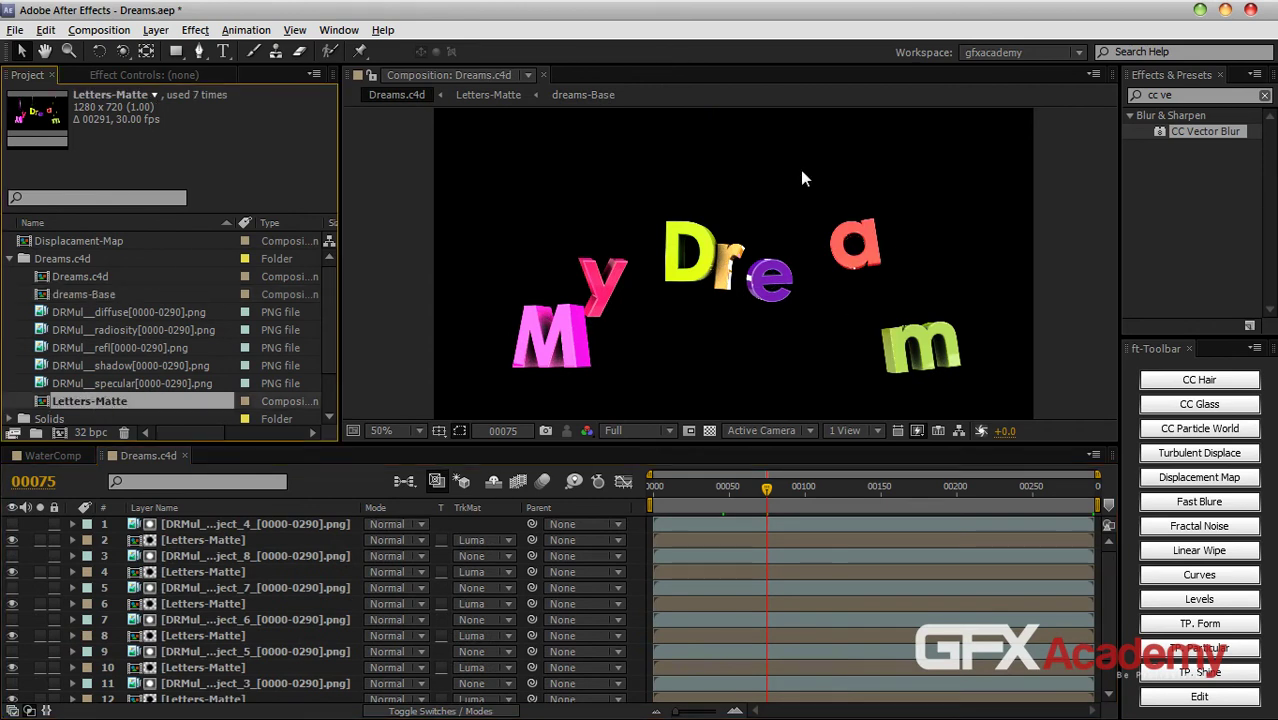
double_click(103, 294)
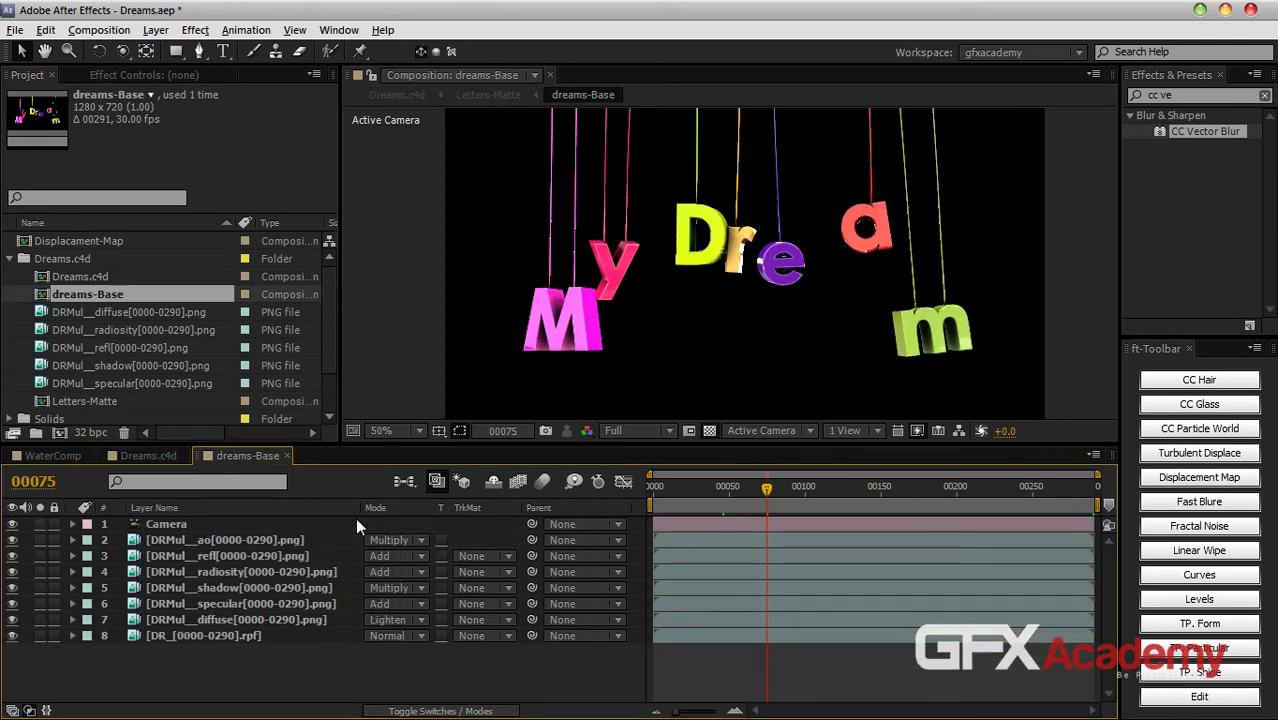
scroll(127, 400, down, 6)
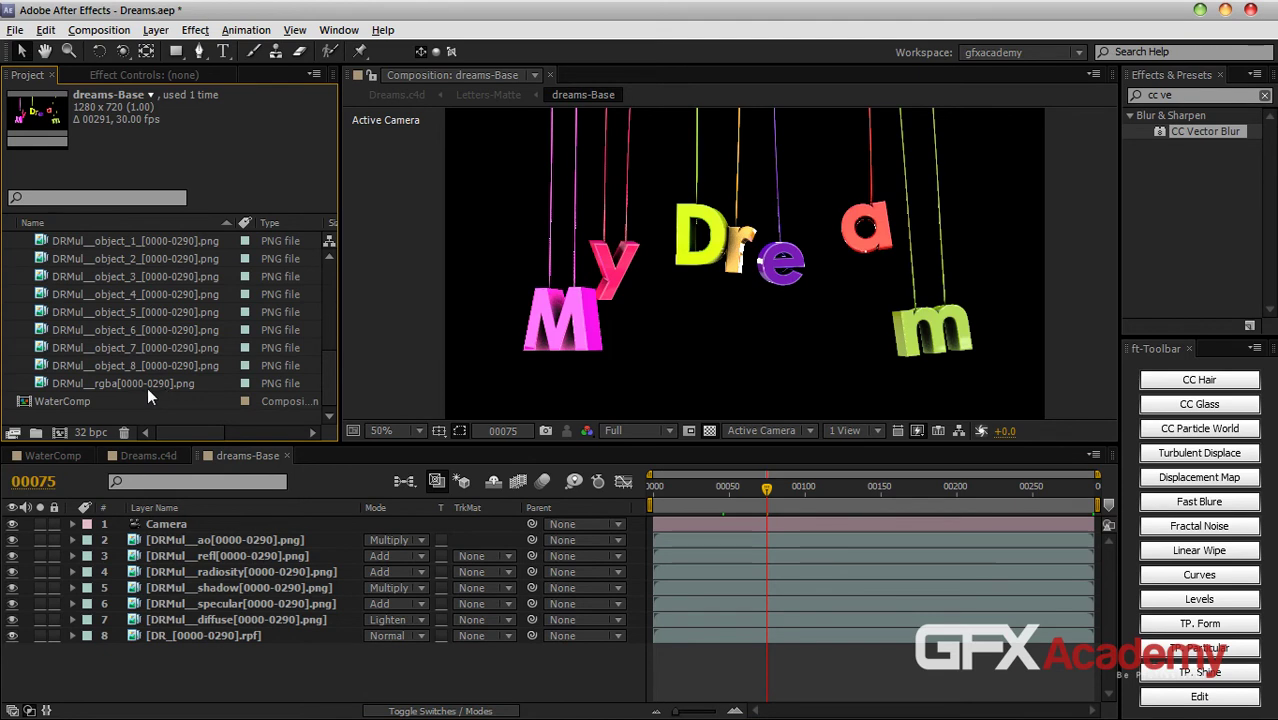
scroll(132, 382, up, 1)
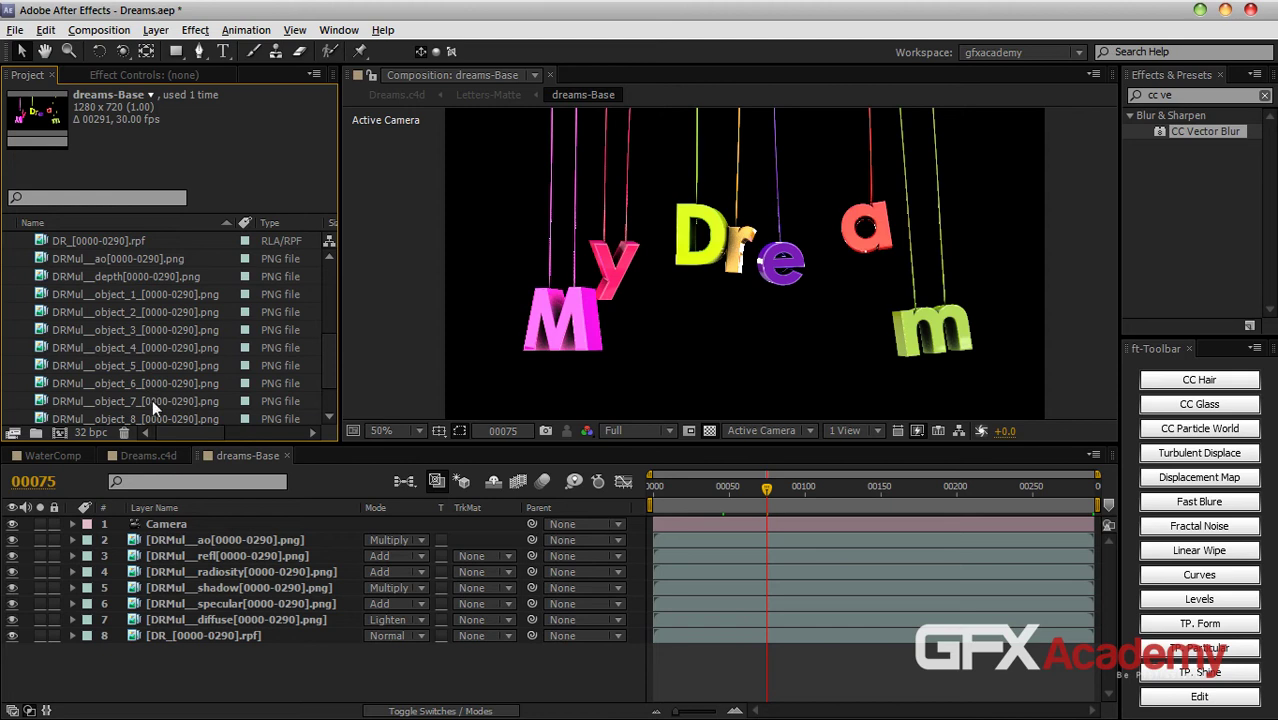
click(284, 455)
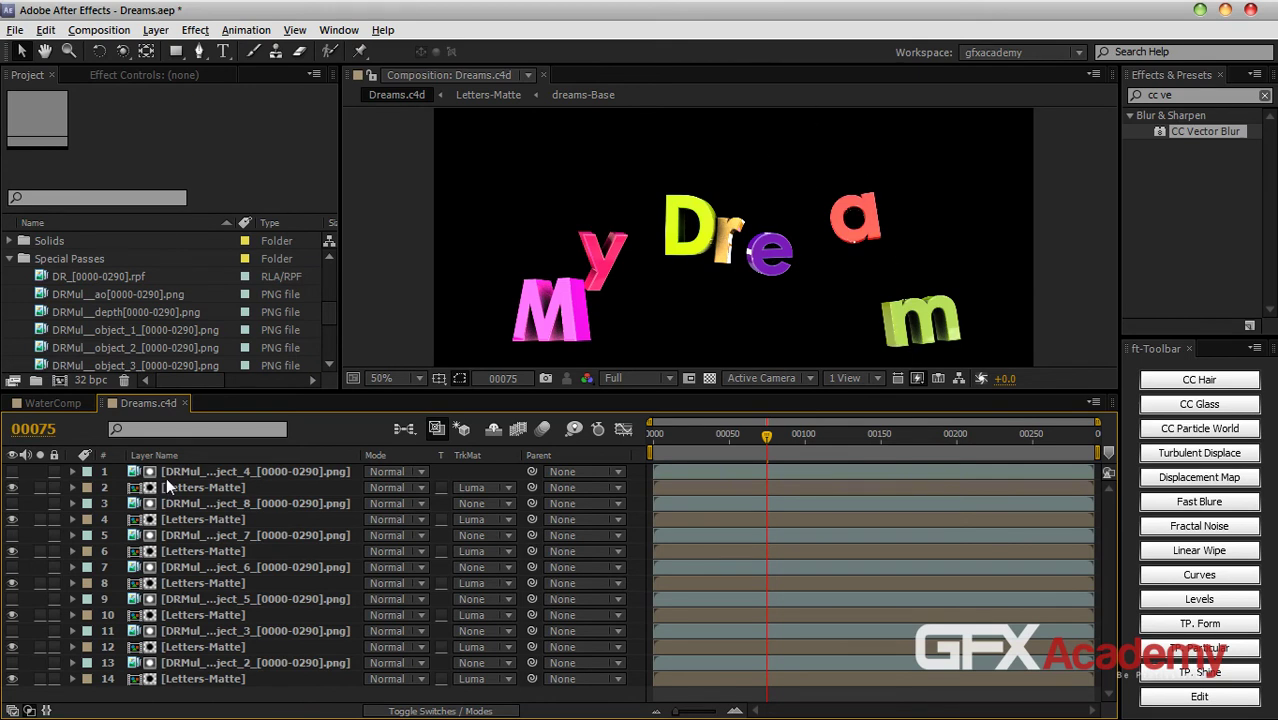
click(53, 403)
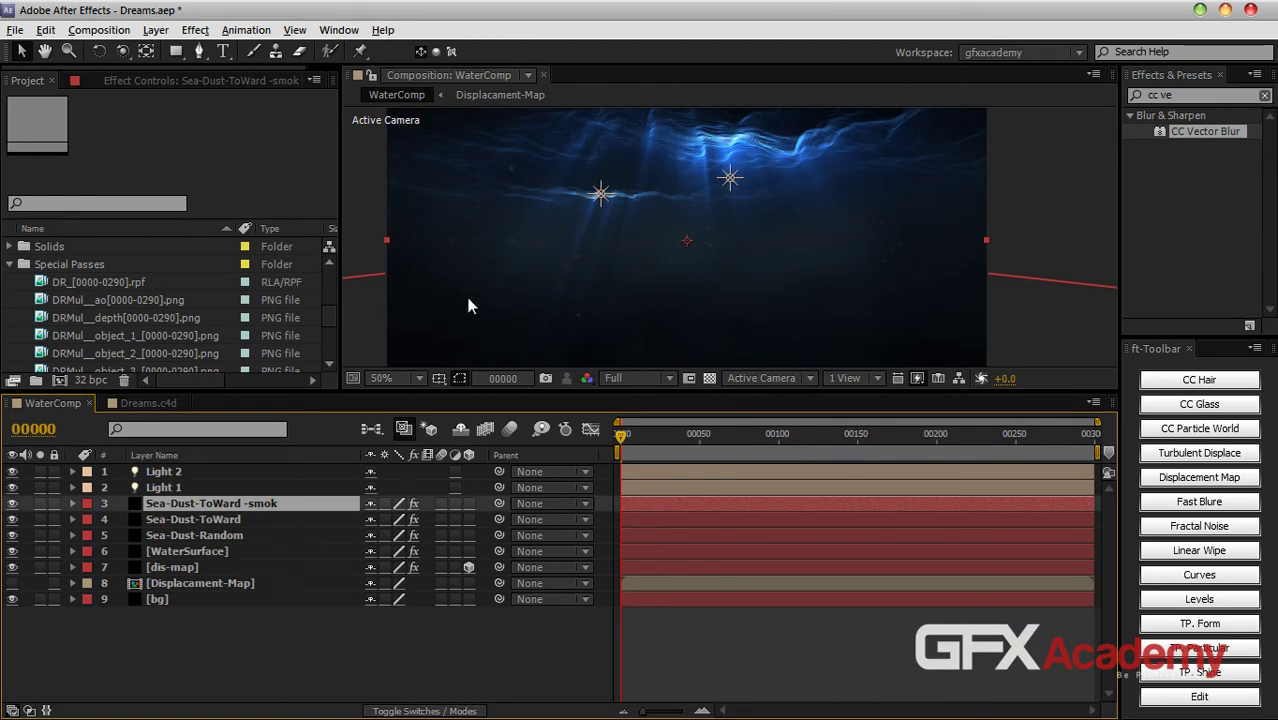
click(125, 403)
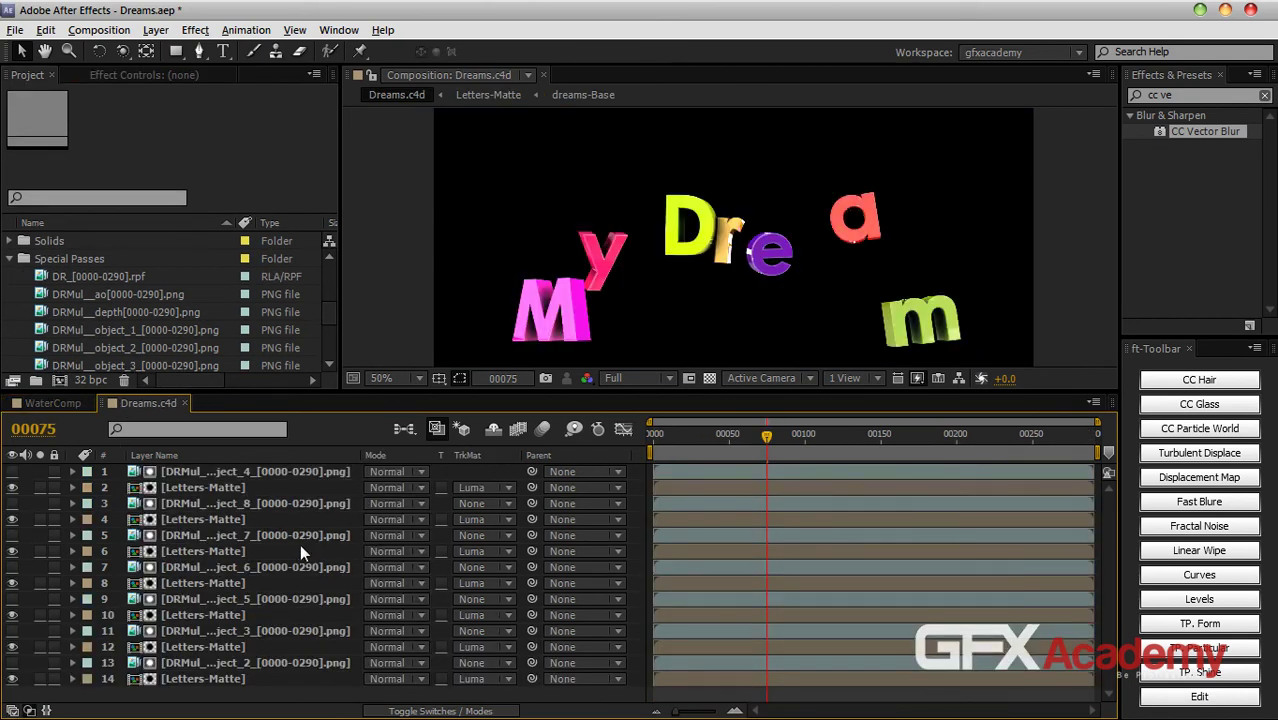
Step: Try the rgba pass beneath all layers in Dreams.c4d, viewing it in solo, and remove it
scroll(324, 307, down, 5)
drag(162, 329, 180, 692)
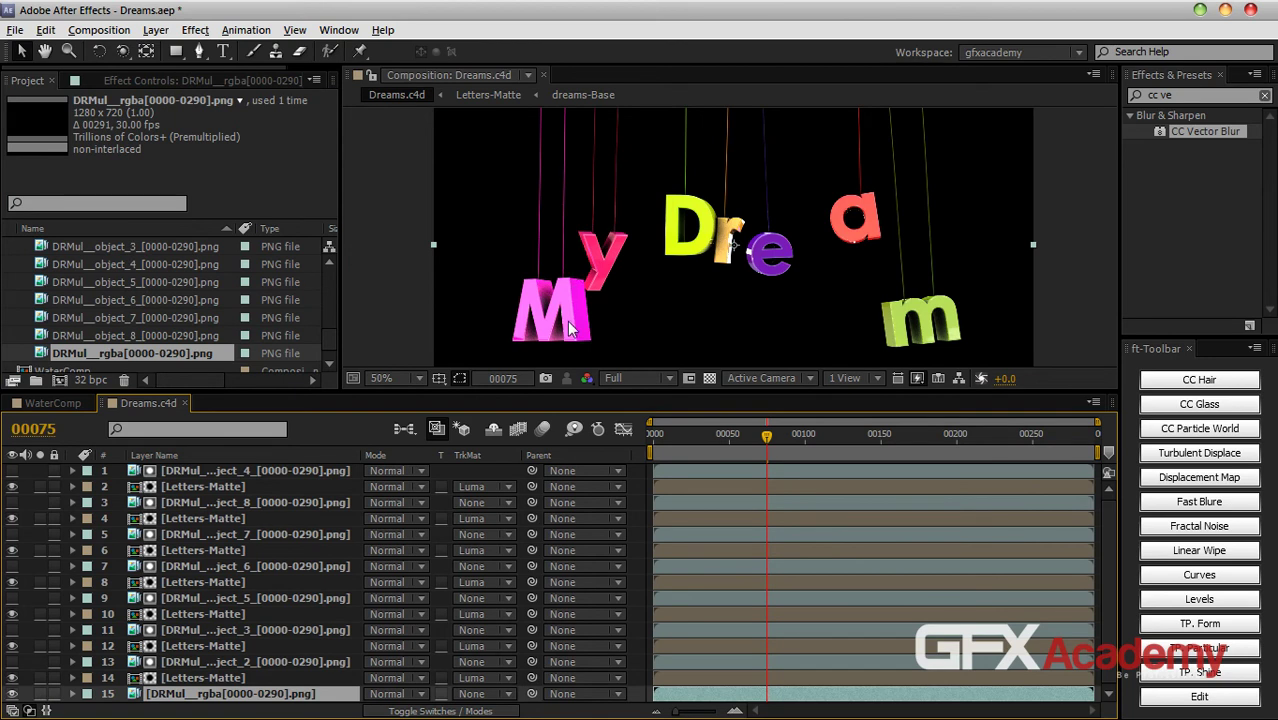
click(41, 694)
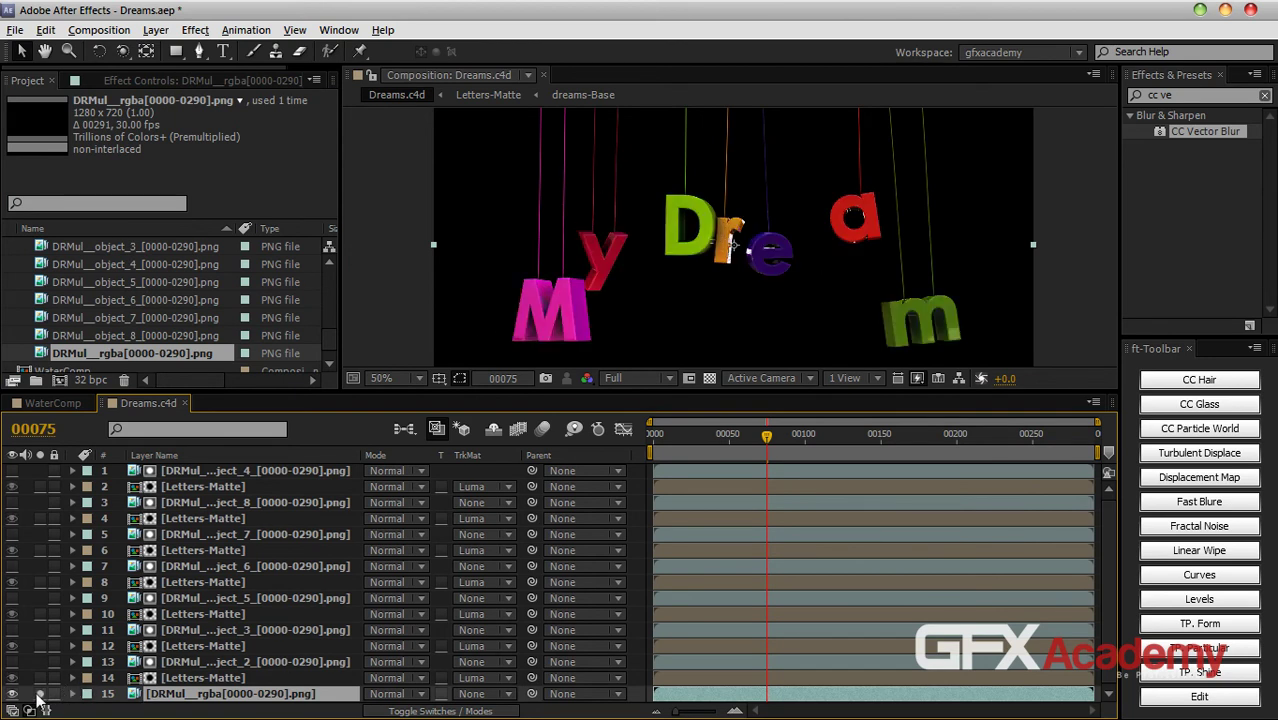
key(Delete)
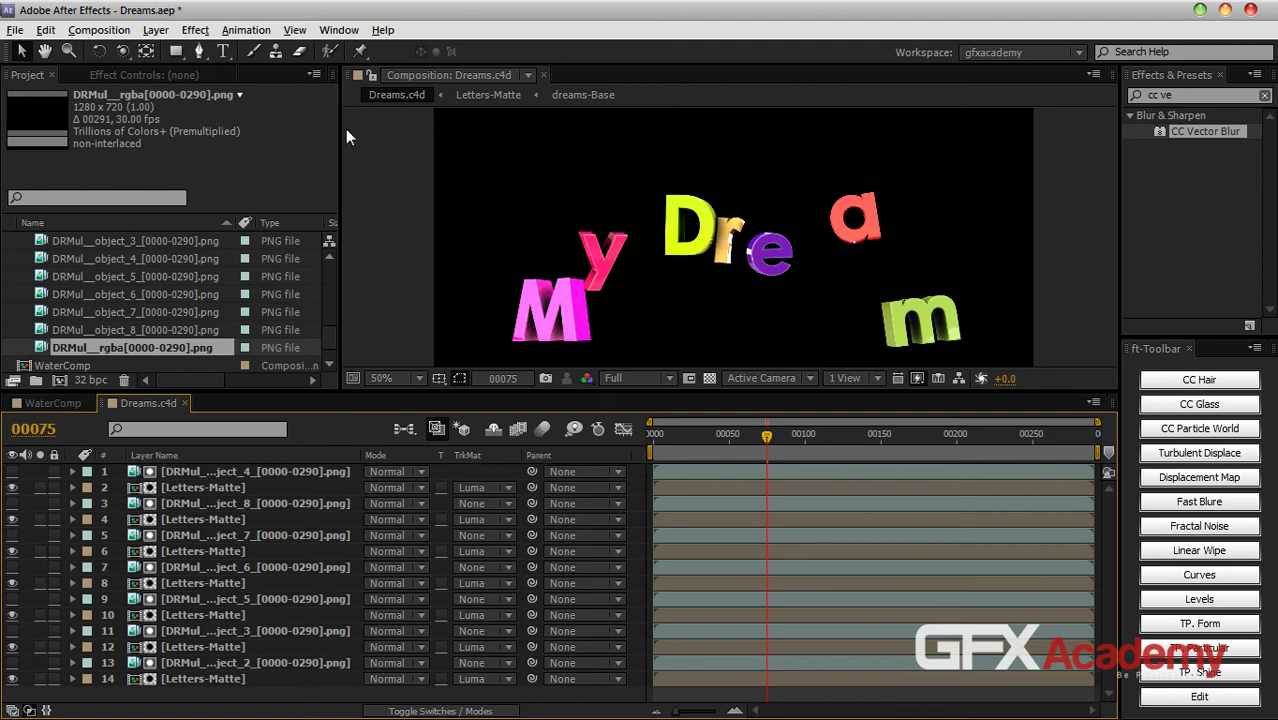
Step: Create a new 1280 x 720 composition named SmallWipeEdge
click(100, 29)
click(128, 52)
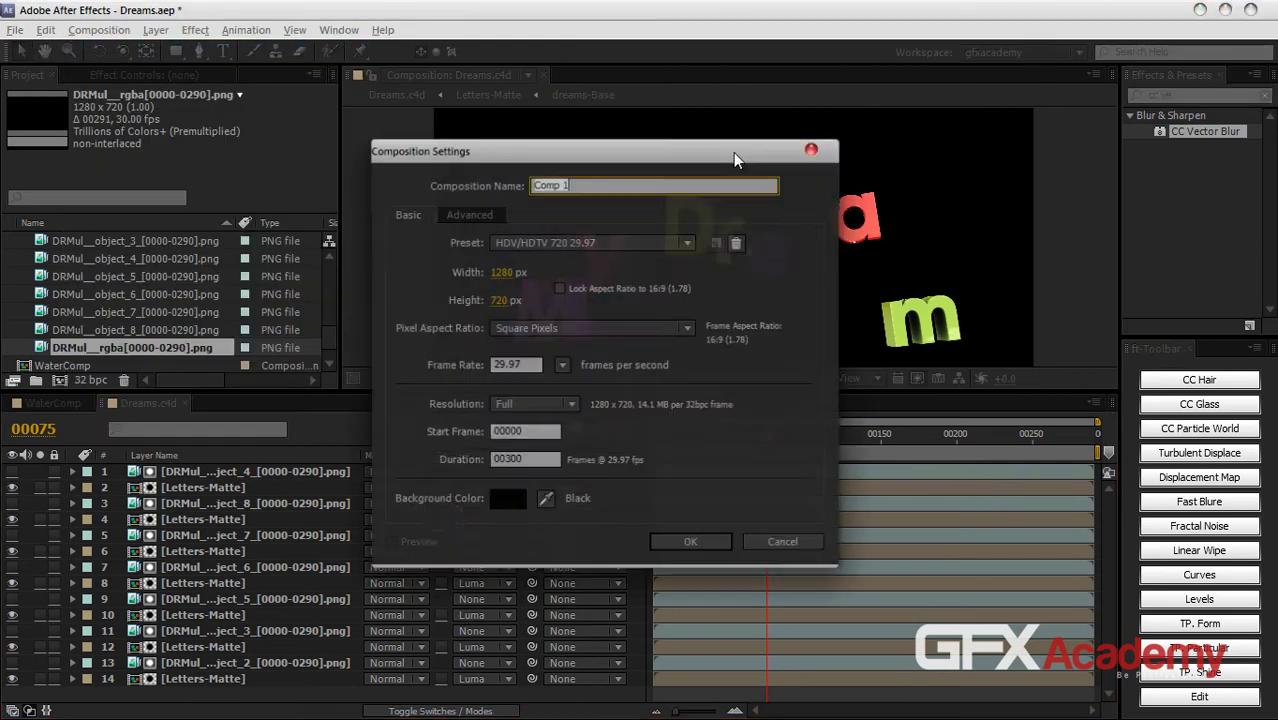
drag(658, 144, 864, 157)
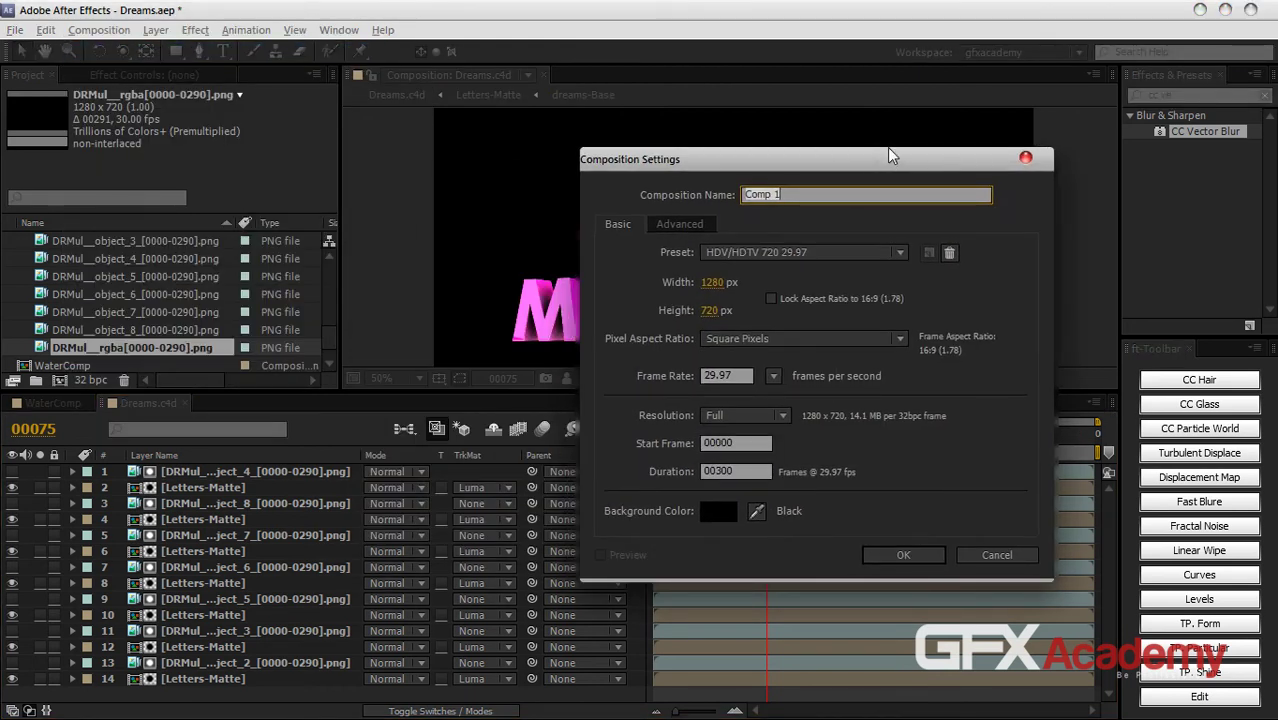
text(SmallWipeEdge)
click(887, 563)
Step: Add a full-size black solid, 1280 x 720, to the SmallWipeEdge composition
click(155, 29)
mouse_move(434, 43)
click(470, 74)
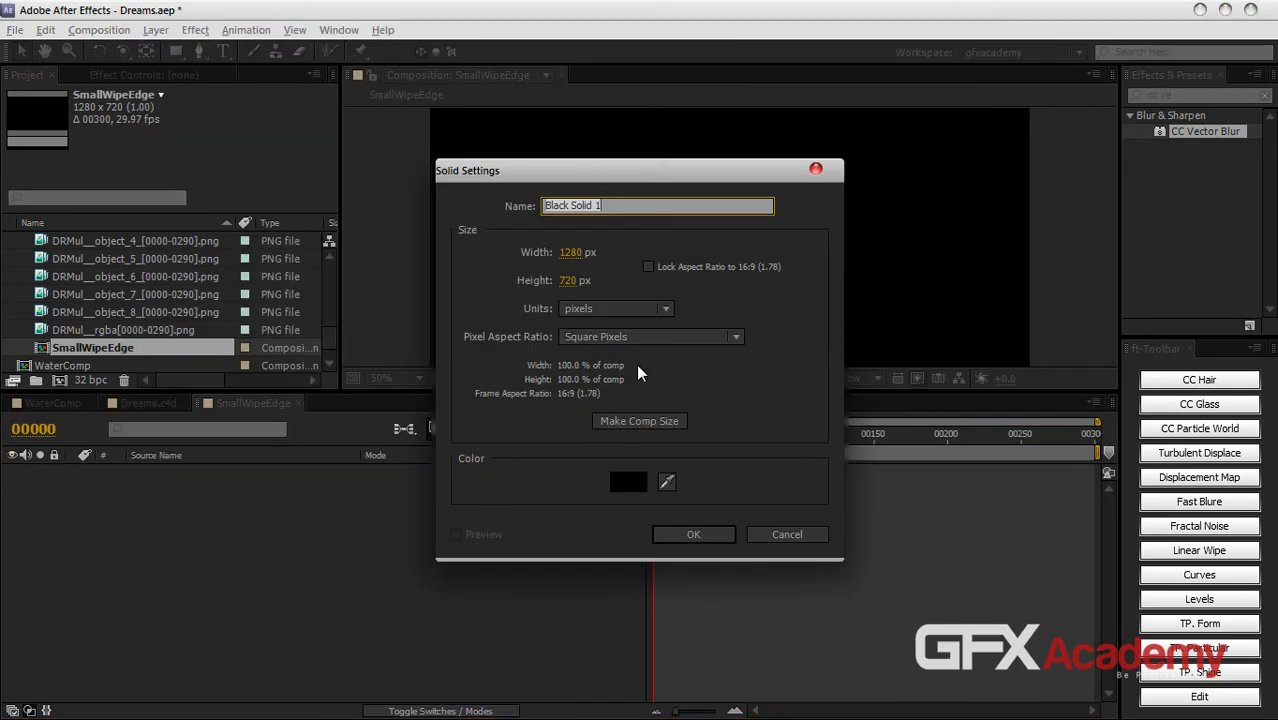
click(690, 535)
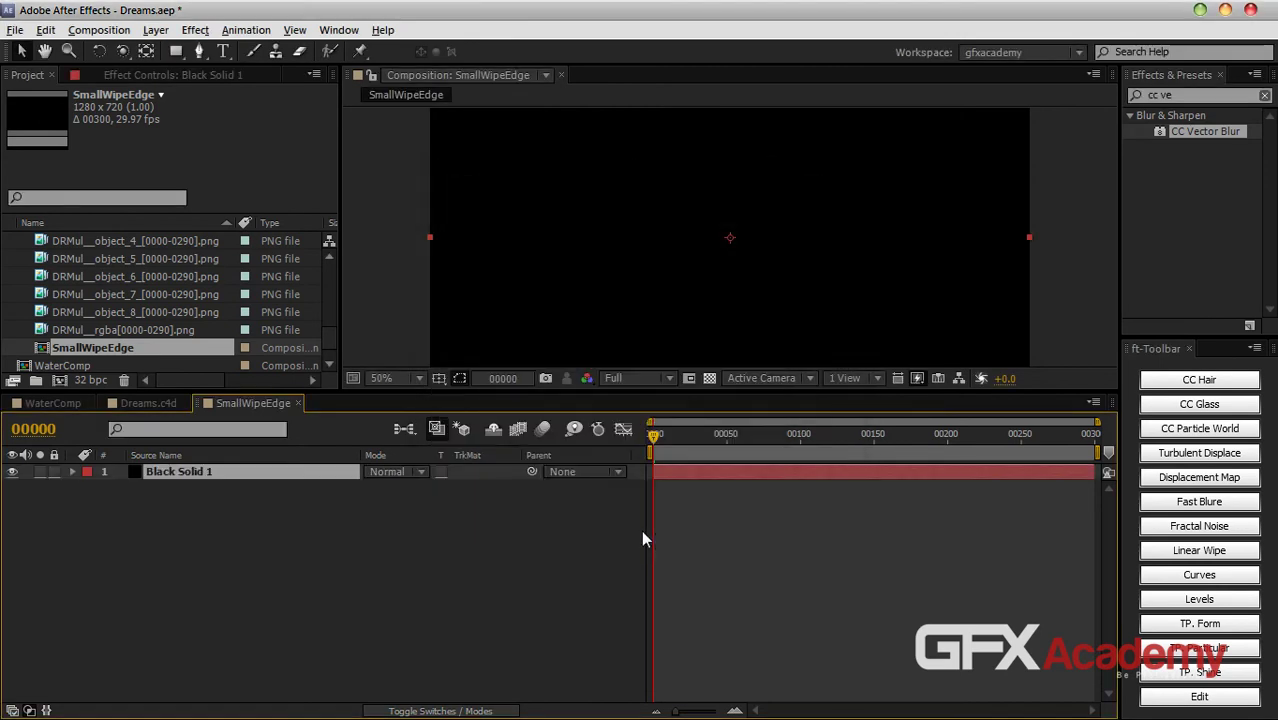
drag(583, 392, 579, 474)
Step: Add a white (FFFFFF) solid to SmallWipeEdge and place it beneath the black solid
click(155, 29)
mouse_move(185, 48)
click(514, 73)
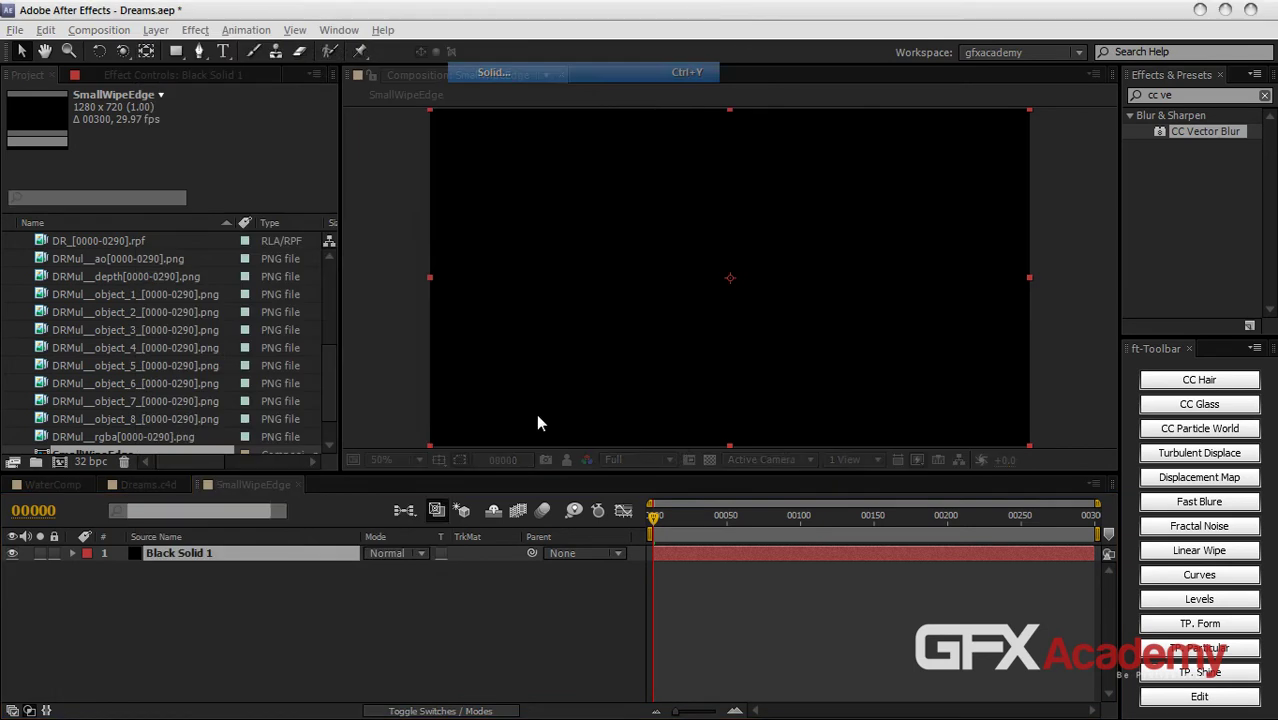
click(627, 483)
drag(105, 470, 3, 251)
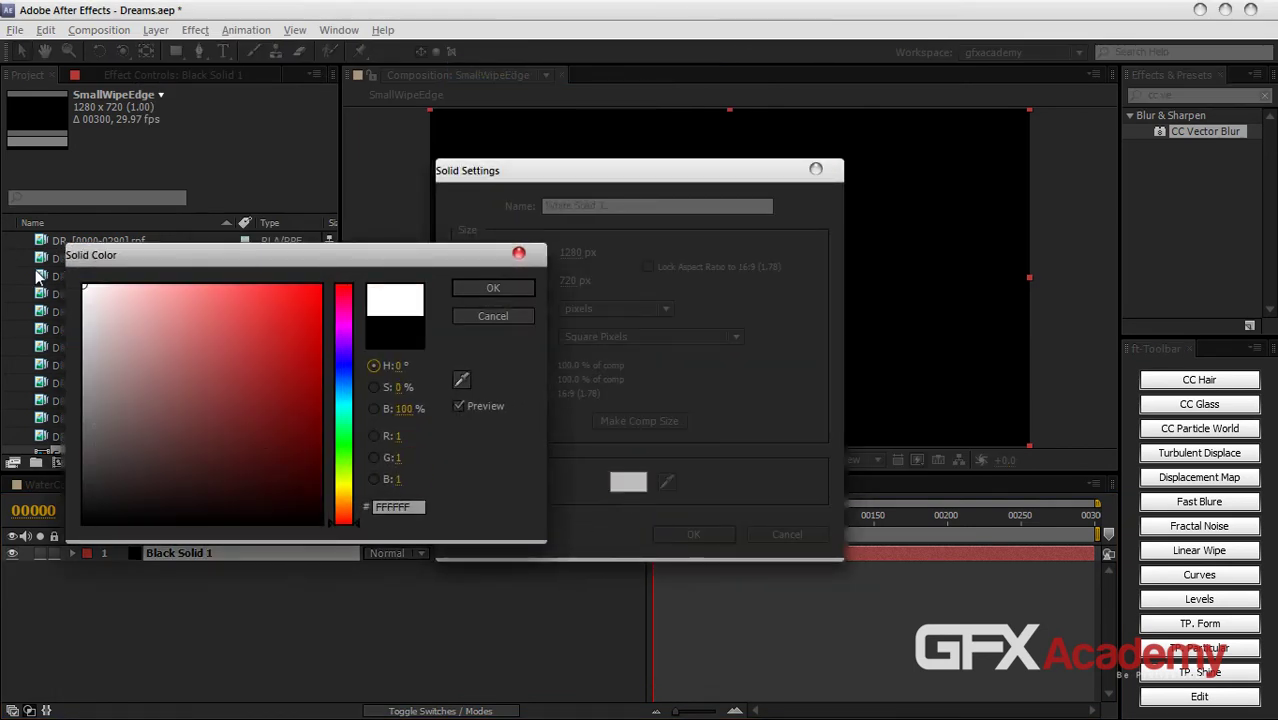
click(493, 287)
click(693, 534)
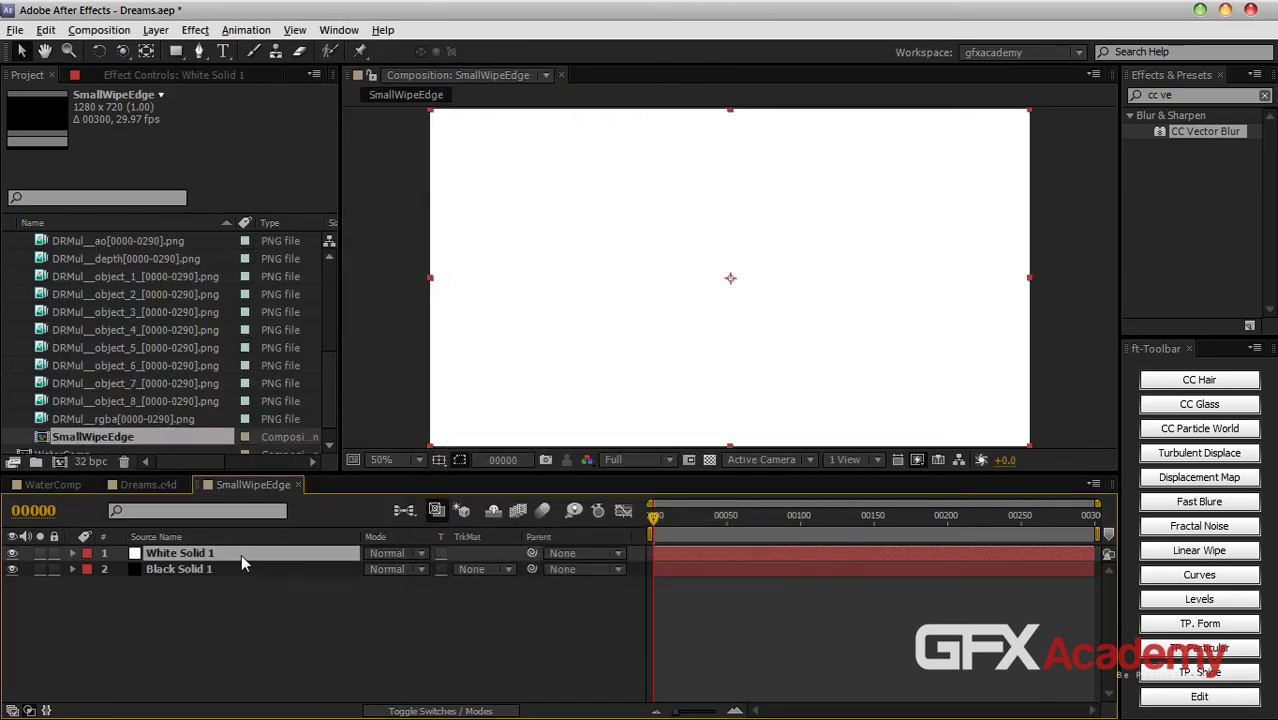
drag(241, 555, 240, 594)
click(240, 553)
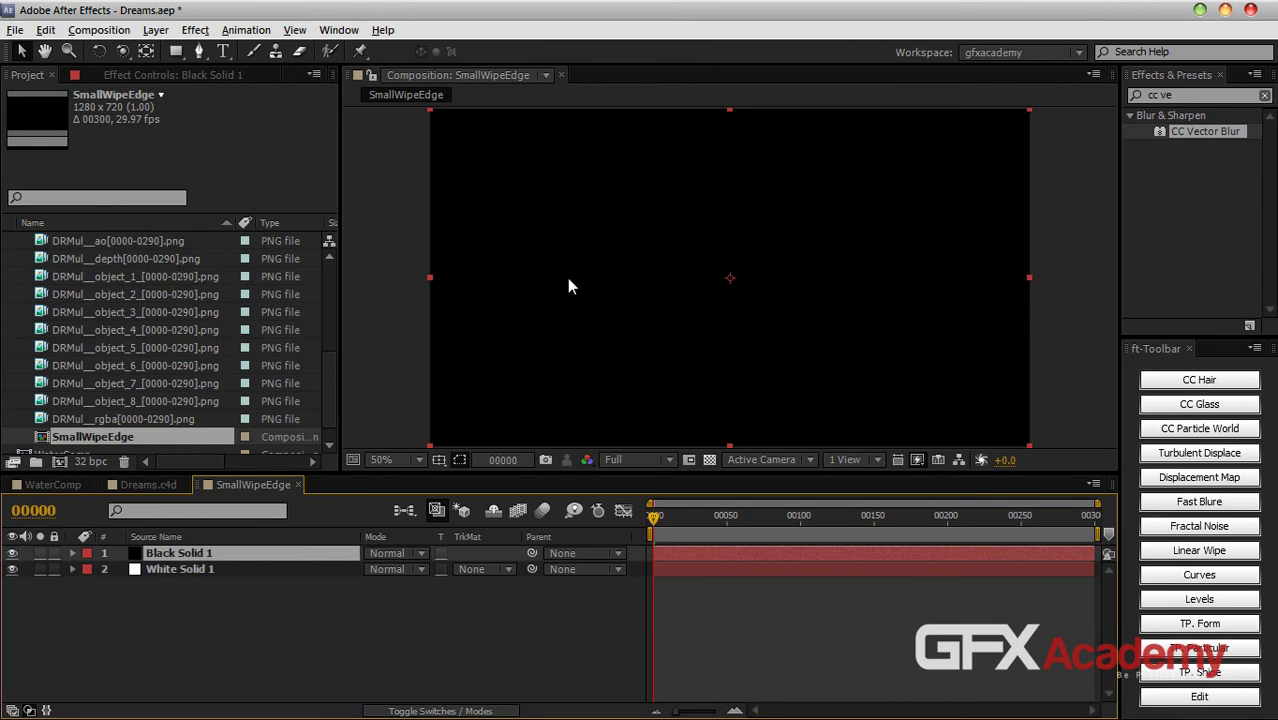
Step: Apply the Linear Wipe effect to the black solid in SmallWipeEdge
drag(576, 472, 576, 526)
scroll(332, 455, down, 1)
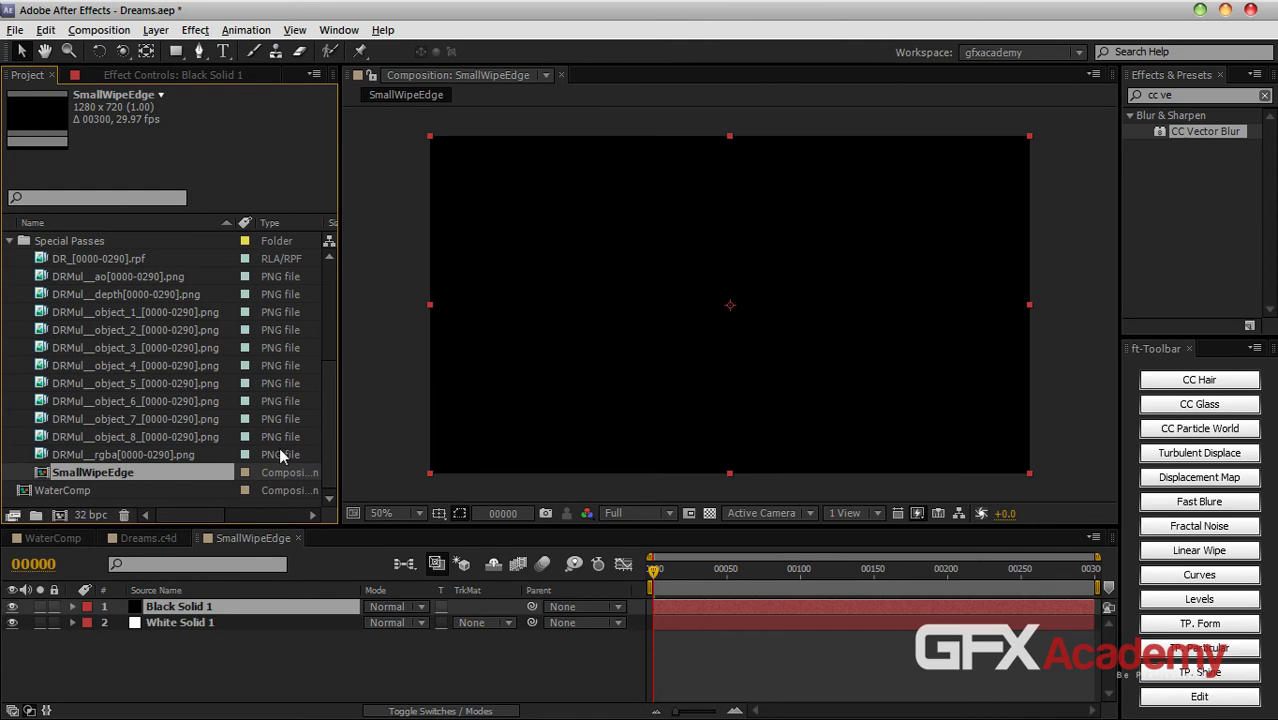
drag(241, 528, 233, 583)
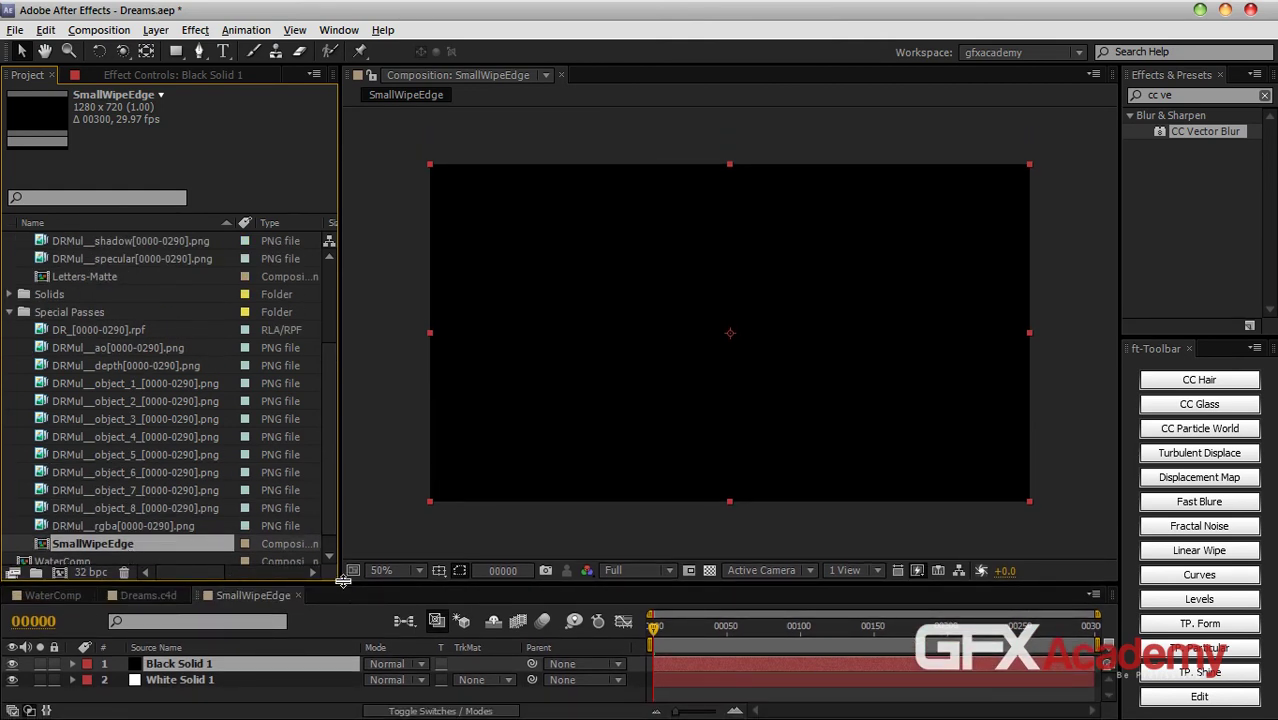
drag(342, 586, 340, 460)
click(213, 540)
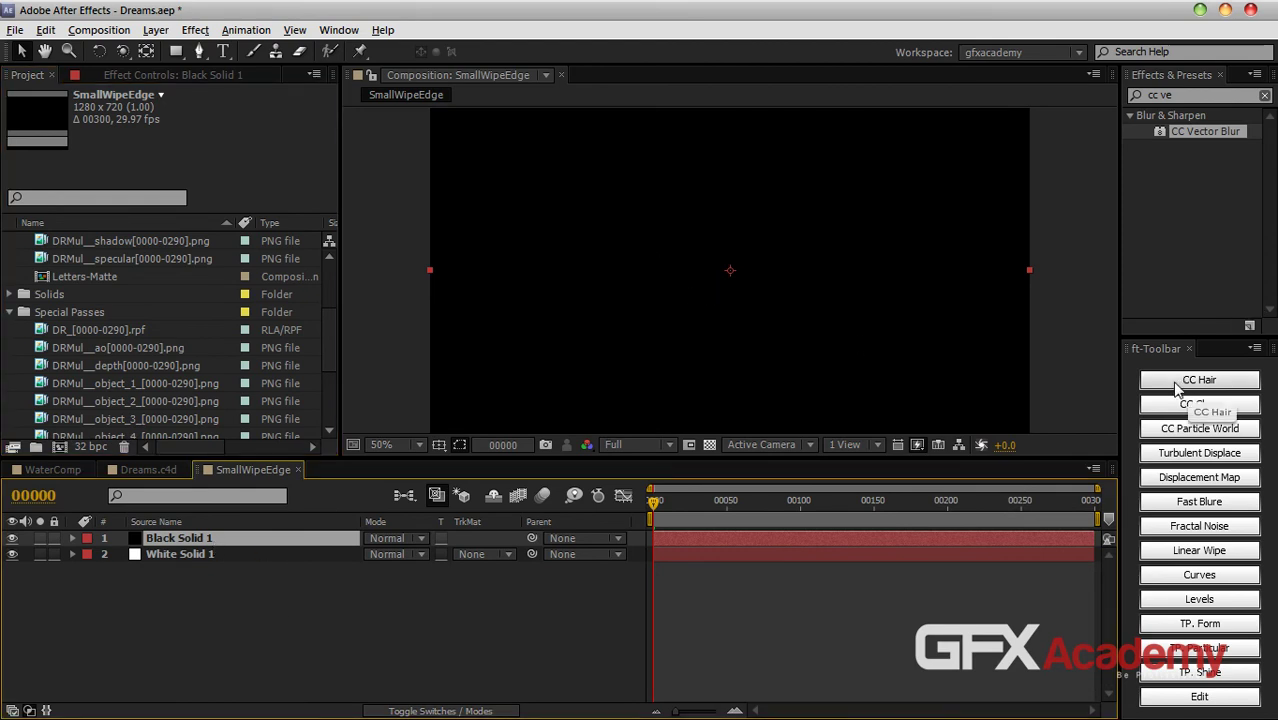
click(200, 76)
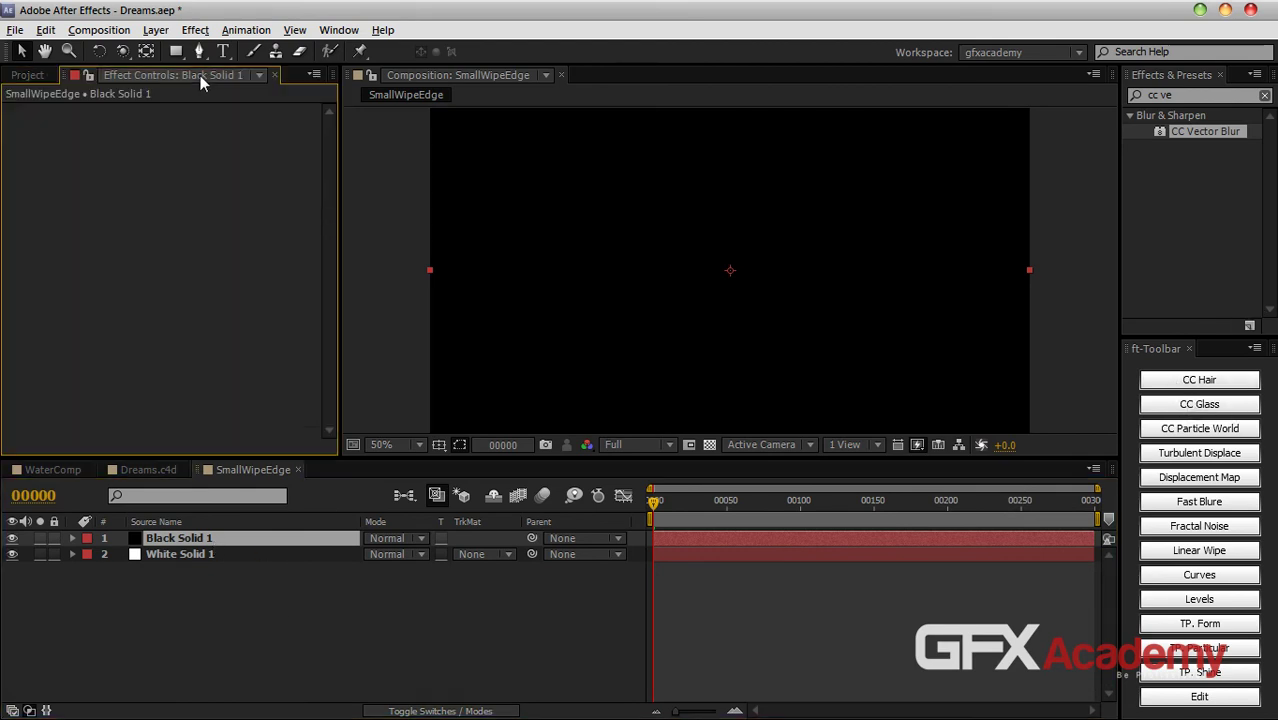
click(1199, 551)
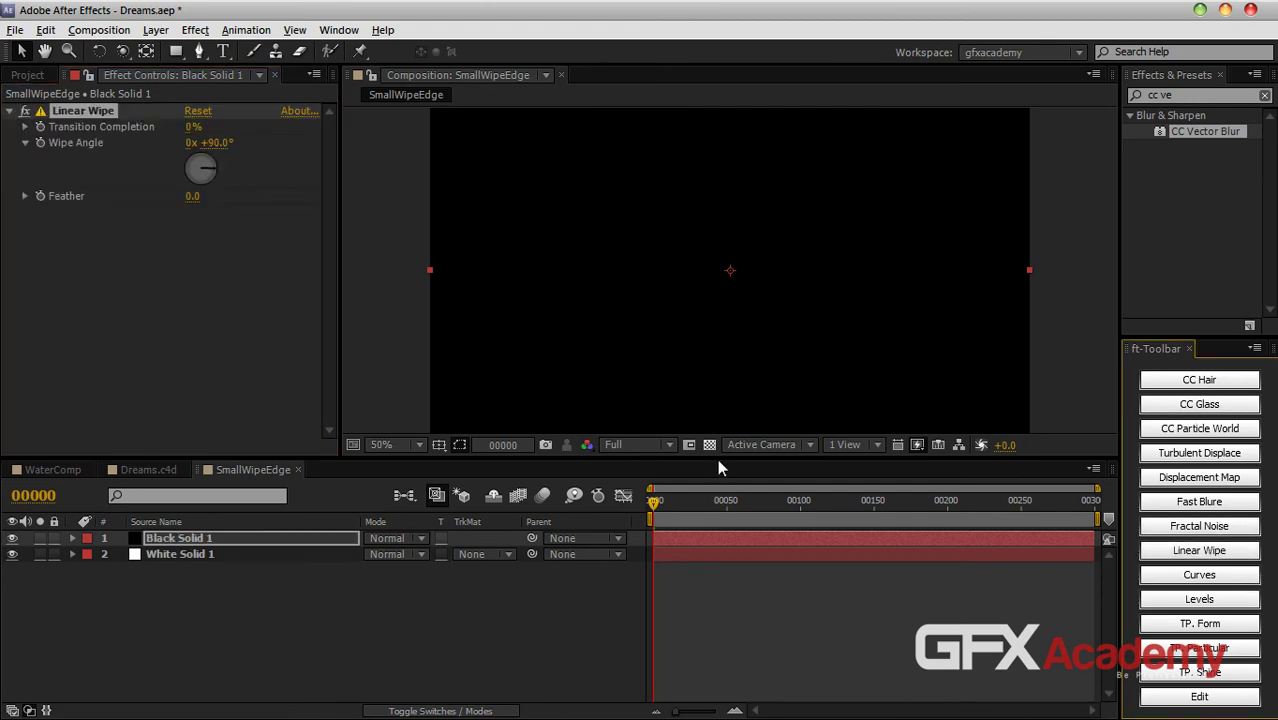
drag(717, 460, 707, 495)
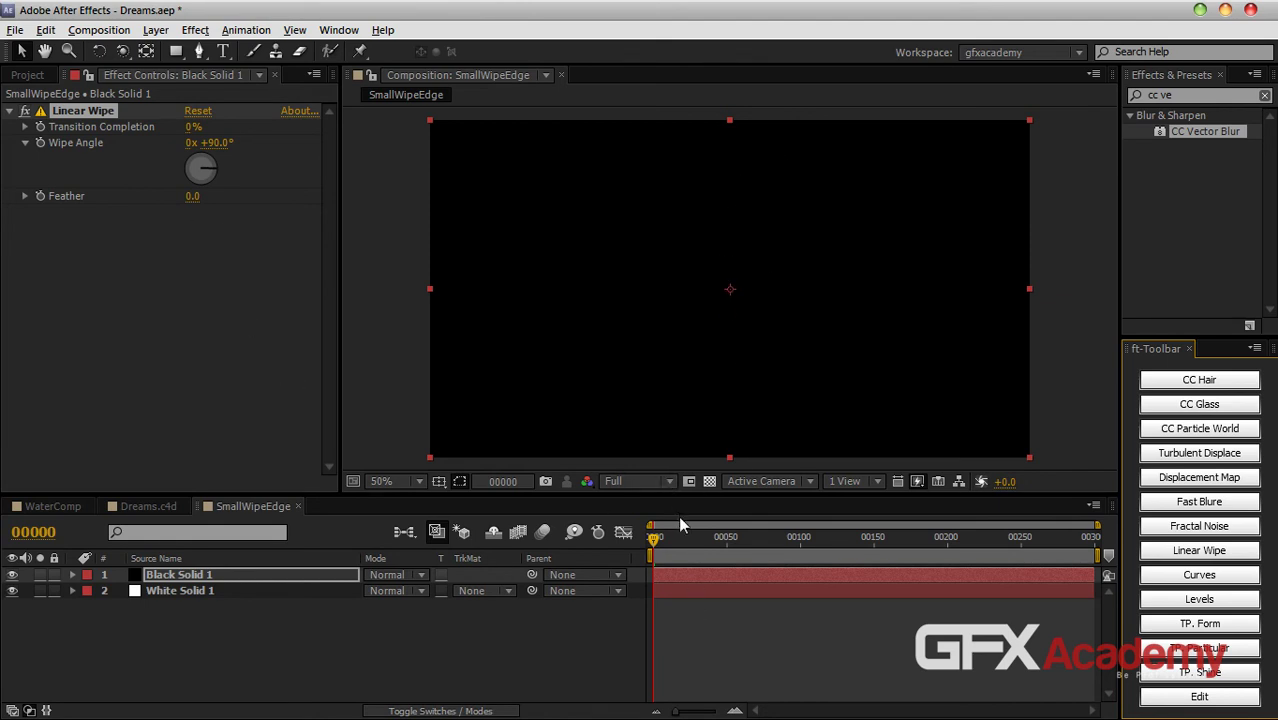
Step: Scrub through the early frames of Dreams.c4d, up to frame 27, to check when the letters drop in
click(150, 506)
drag(766, 542, 678, 545)
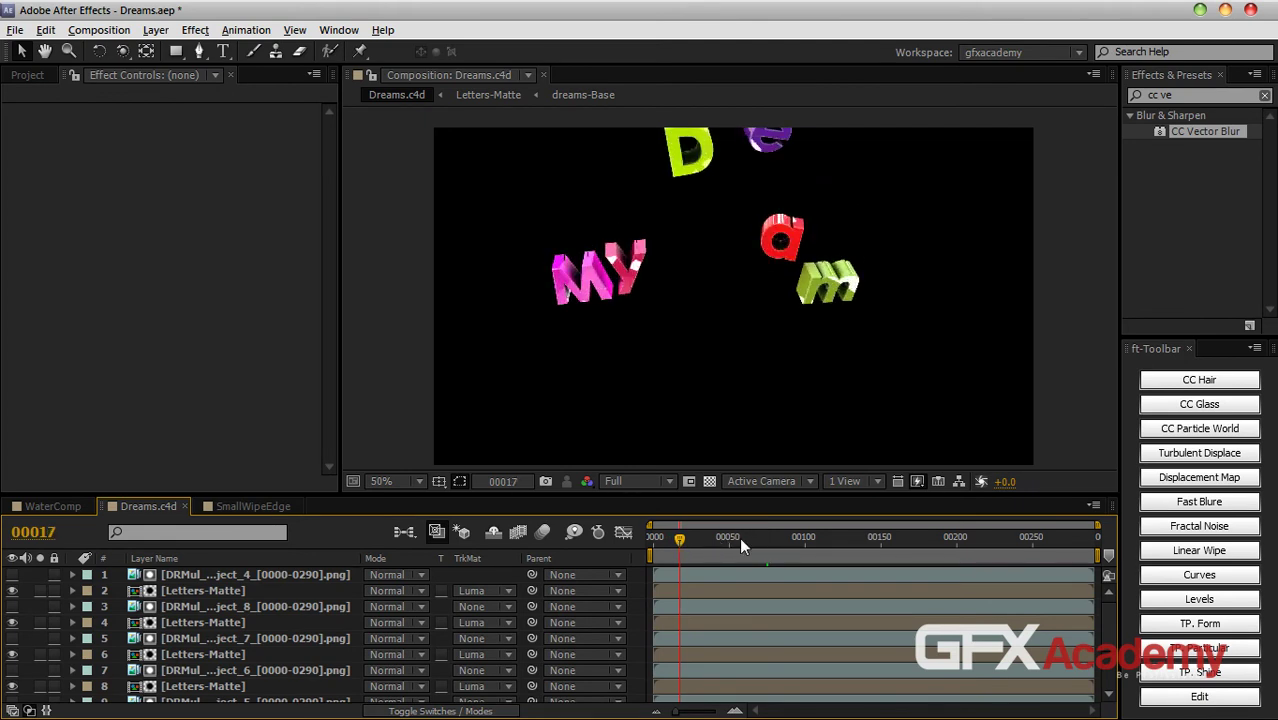
mouse_move(862, 292)
mouse_down()
mouse_move(853, 368)
mouse_move(866, 289)
mouse_up()
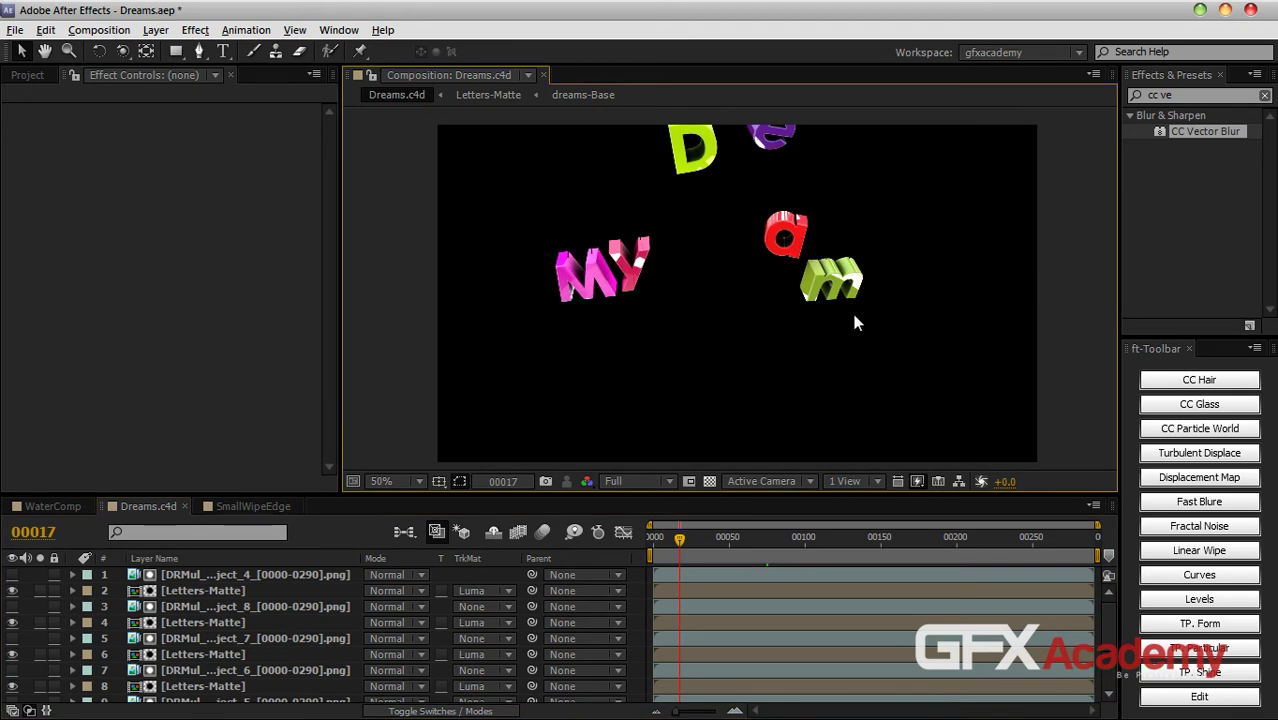
drag(683, 539, 698, 537)
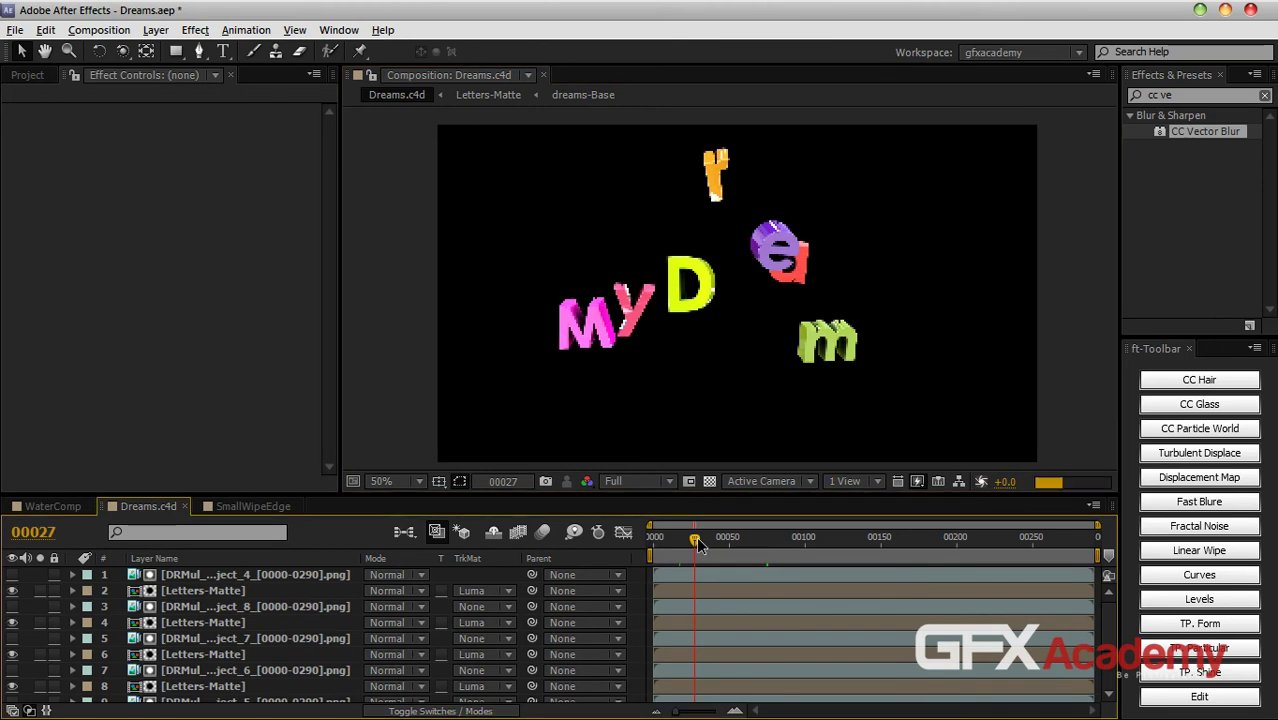
Step: In SmallWipeEdge, set the Linear Wipe angle to 180° and keyframe Transition Completion at 0% on frame 30
click(243, 507)
click(516, 486)
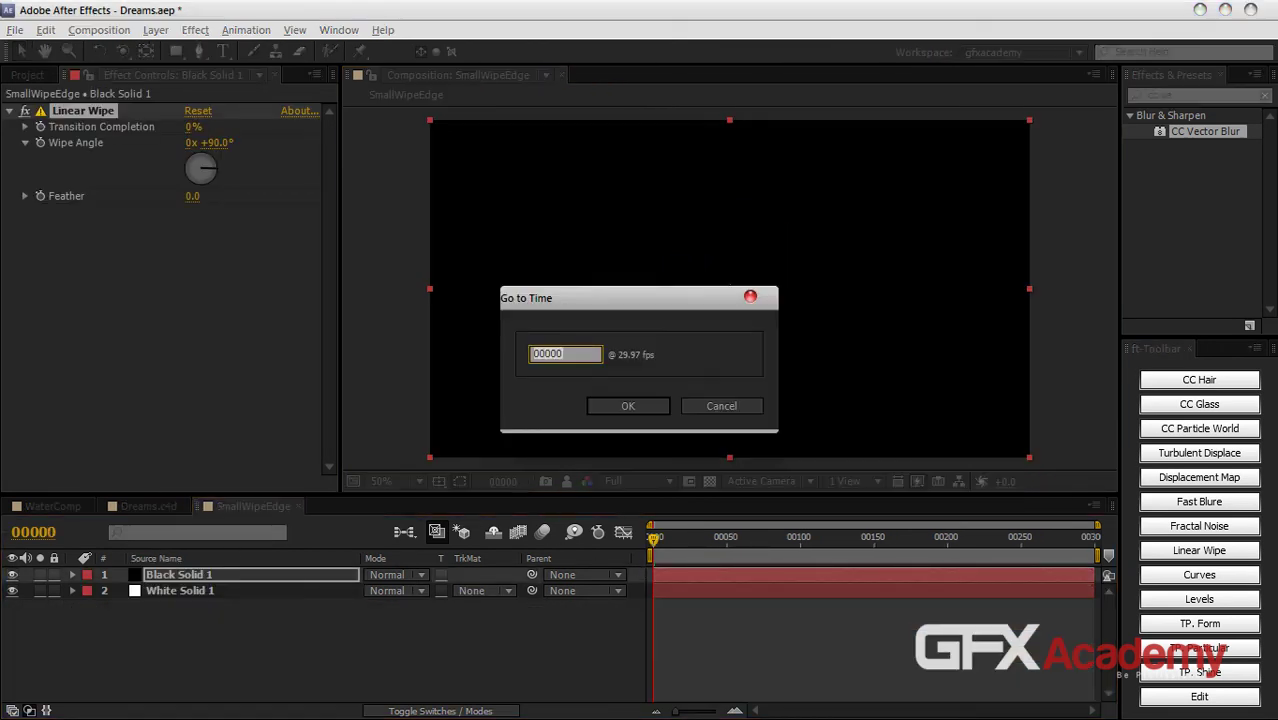
text(30)
key(Return)
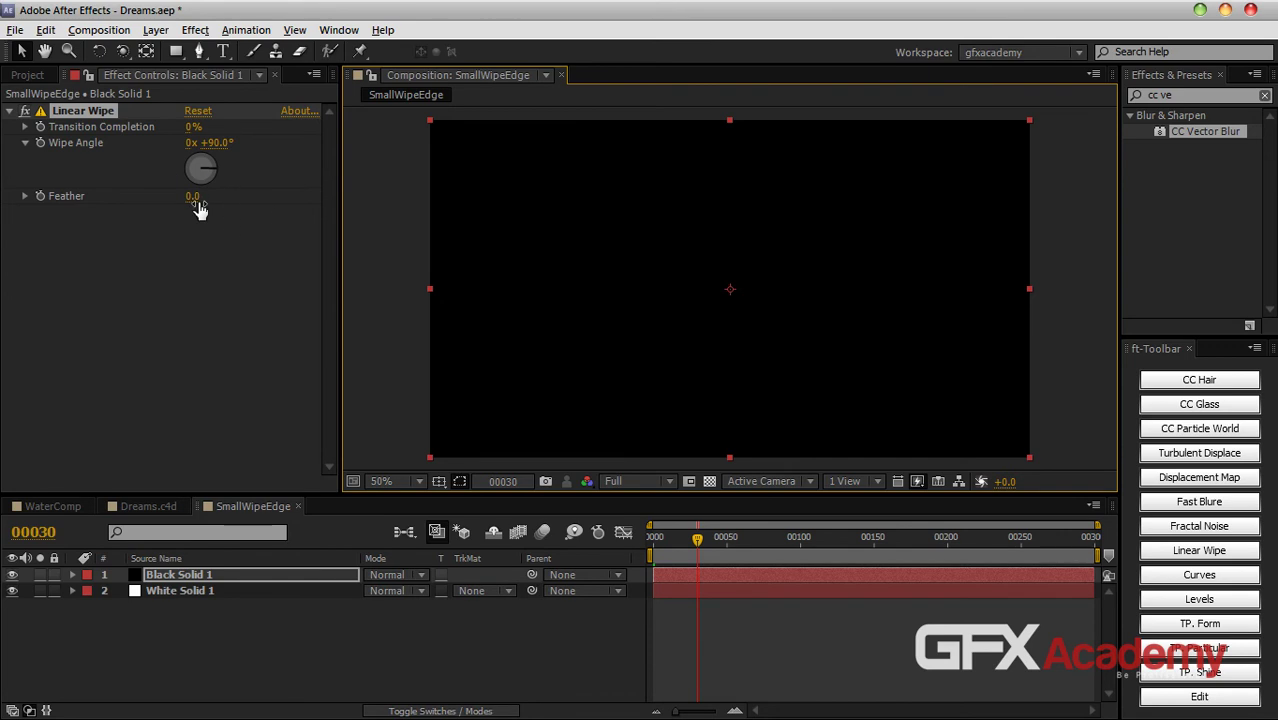
drag(191, 128, 227, 144)
click(212, 143)
text(180)
key(Return)
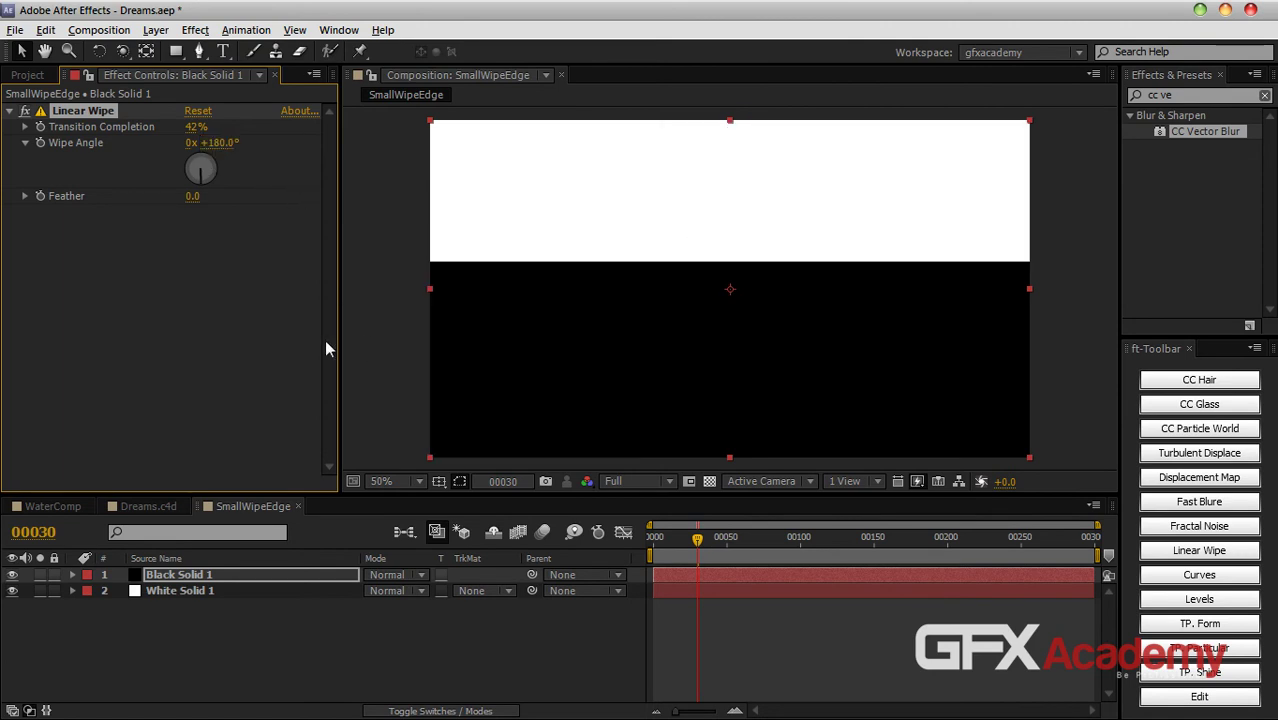
drag(194, 127, 129, 131)
click(40, 127)
Step: Check the letters at frame 50 of Dreams.c4d and keyframe the black solid's Transition Completion at 100% on frame 50 of SmallWipeEdge
drag(704, 540, 734, 551)
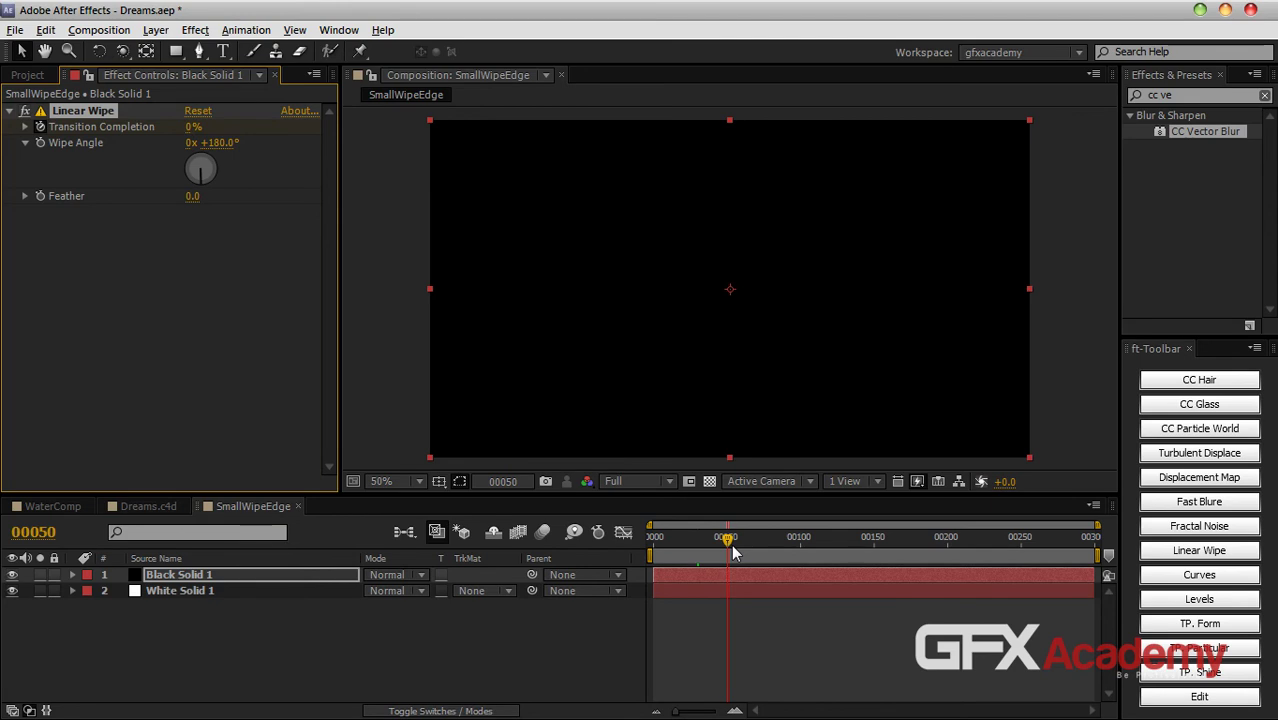
click(47, 508)
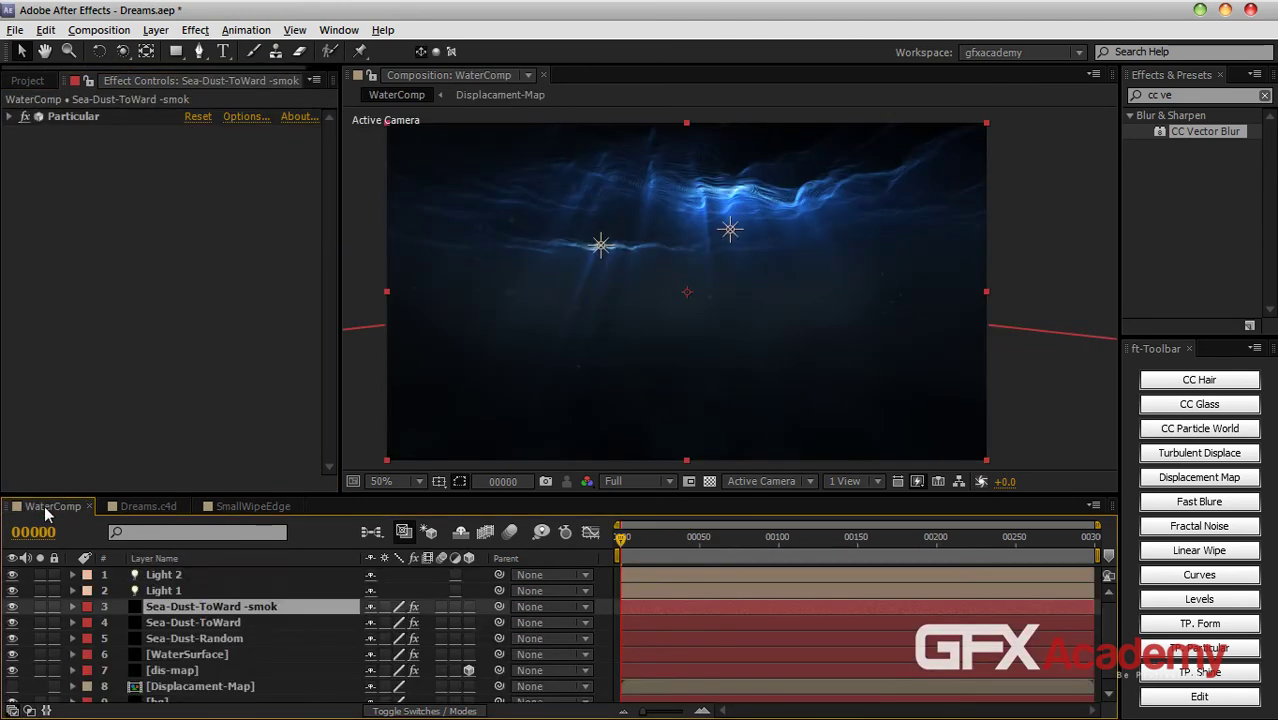
click(146, 507)
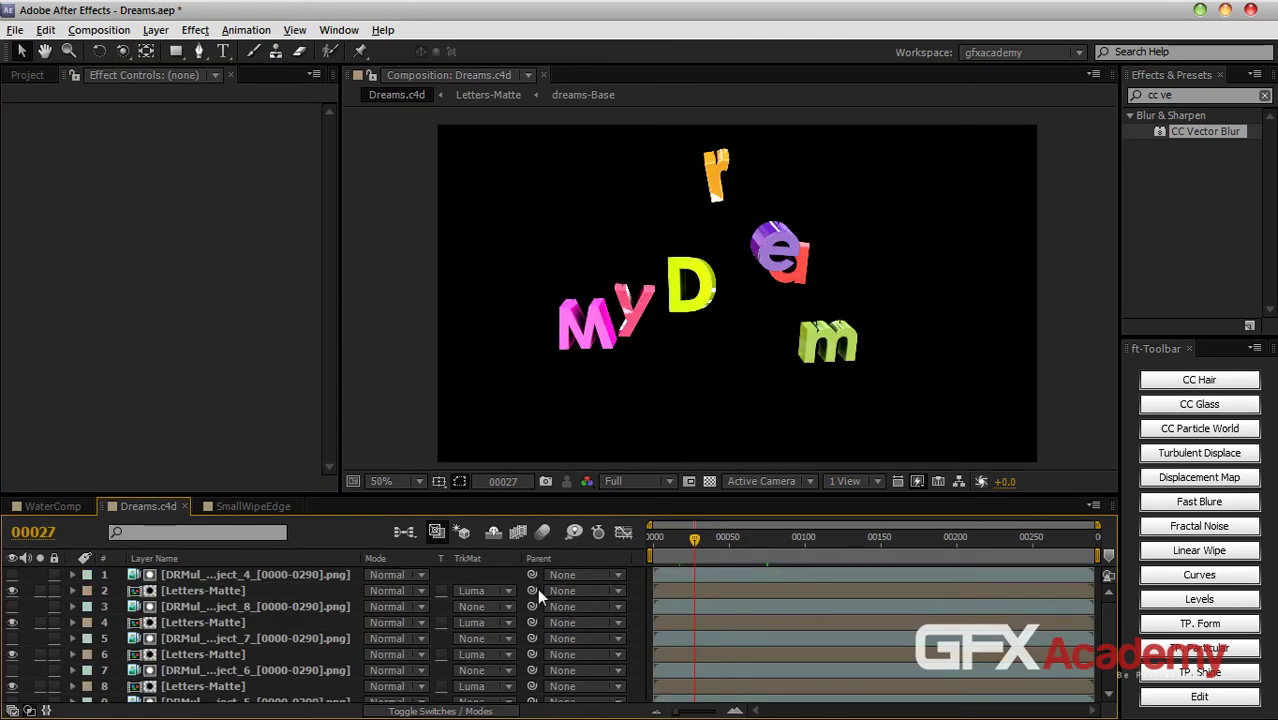
click(728, 544)
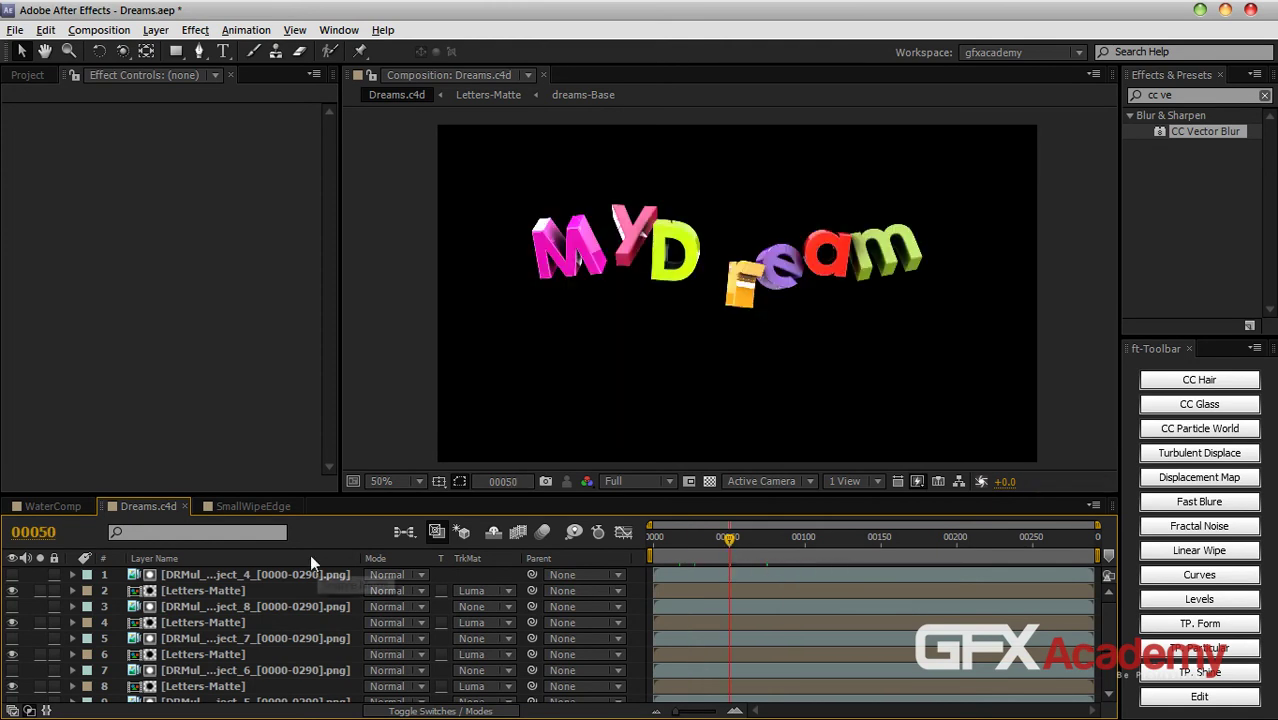
click(253, 507)
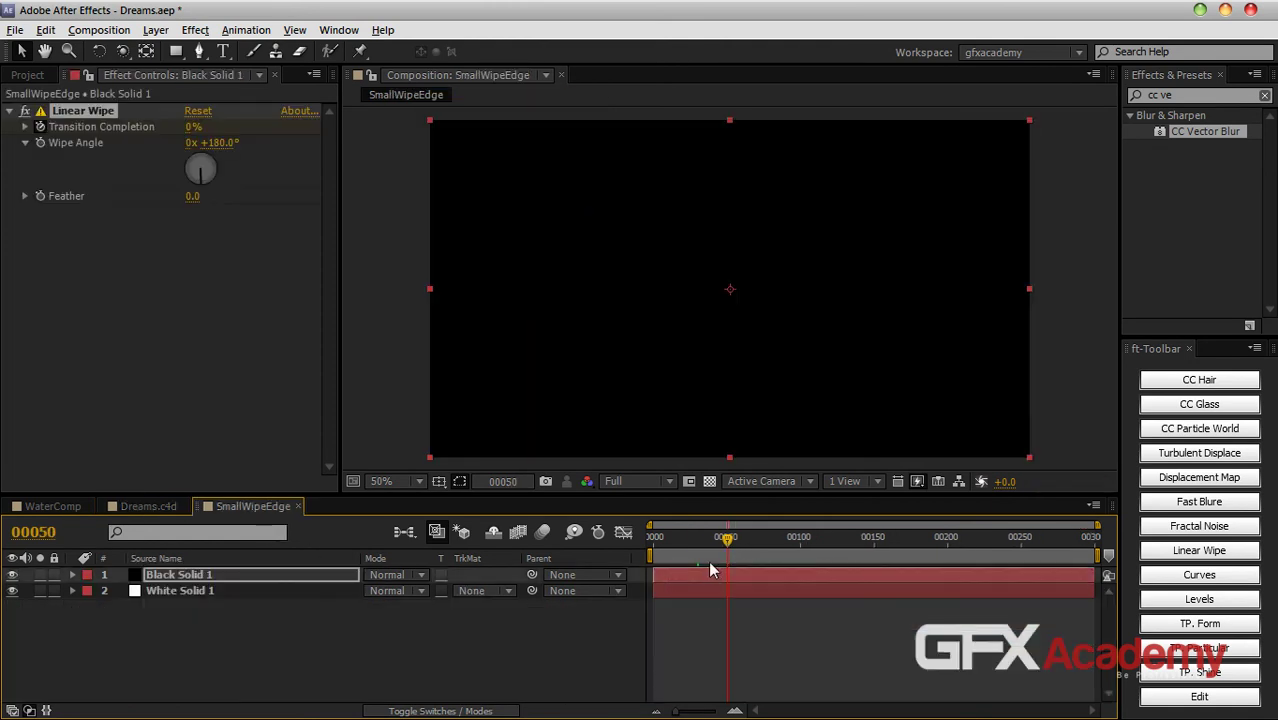
drag(193, 127, 326, 128)
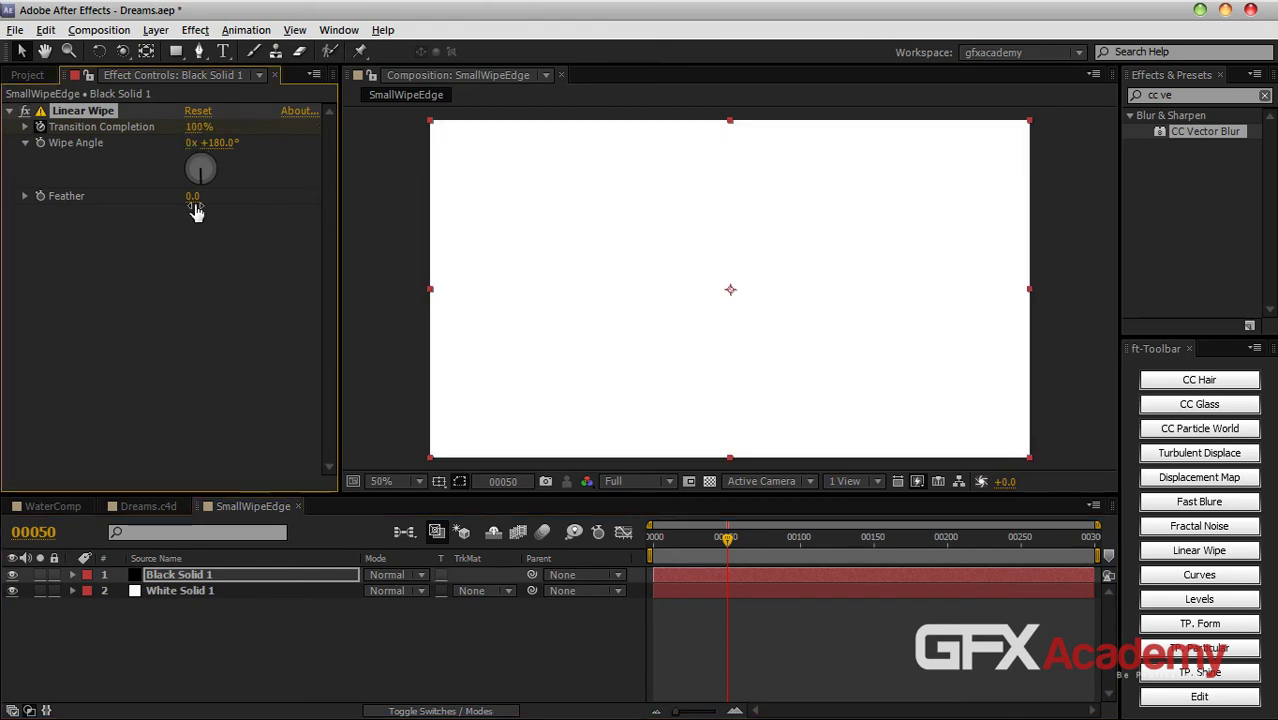
Step: Set the Linear Wipe feather to 40 and preview the softened wipe at frame 39
click(194, 200)
text(40)
key(Return)
mouse_move(729, 546)
mouse_down()
mouse_move(662, 545)
mouse_move(724, 552)
mouse_move(697, 553)
mouse_move(711, 553)
mouse_up()
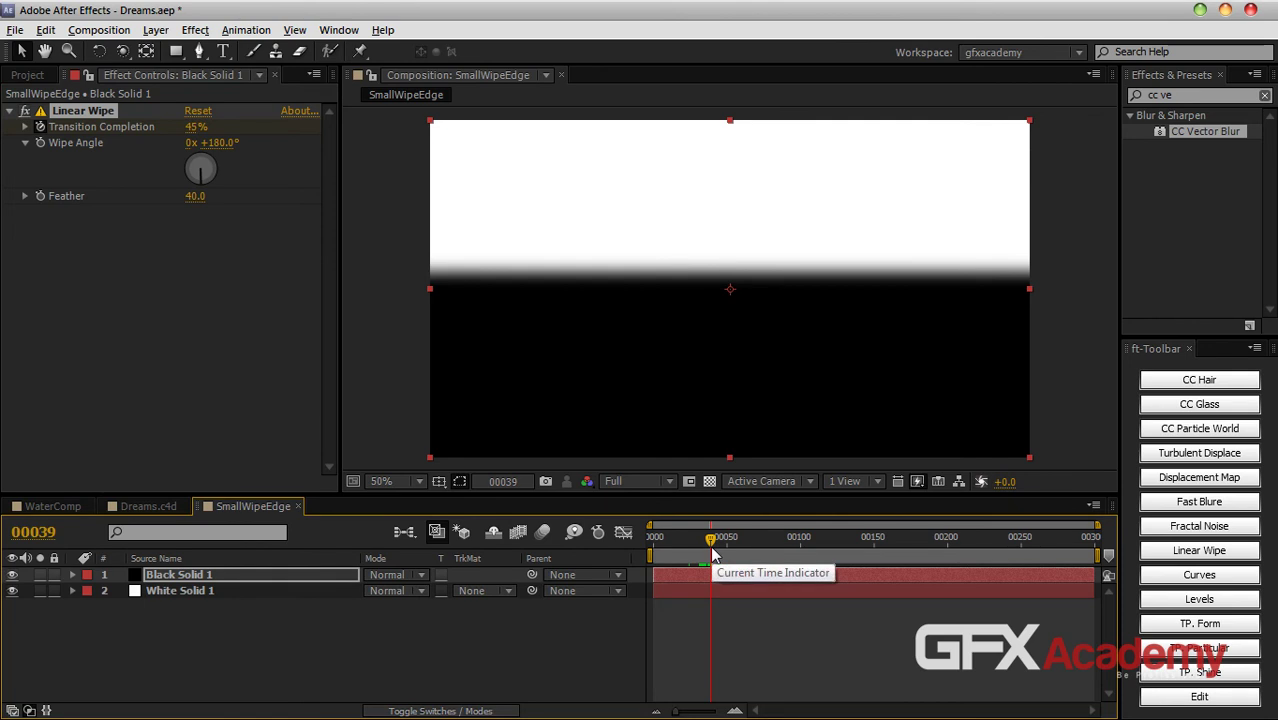
Step: Find the Roughen Edges effect and apply it to the black solid
click(1190, 95)
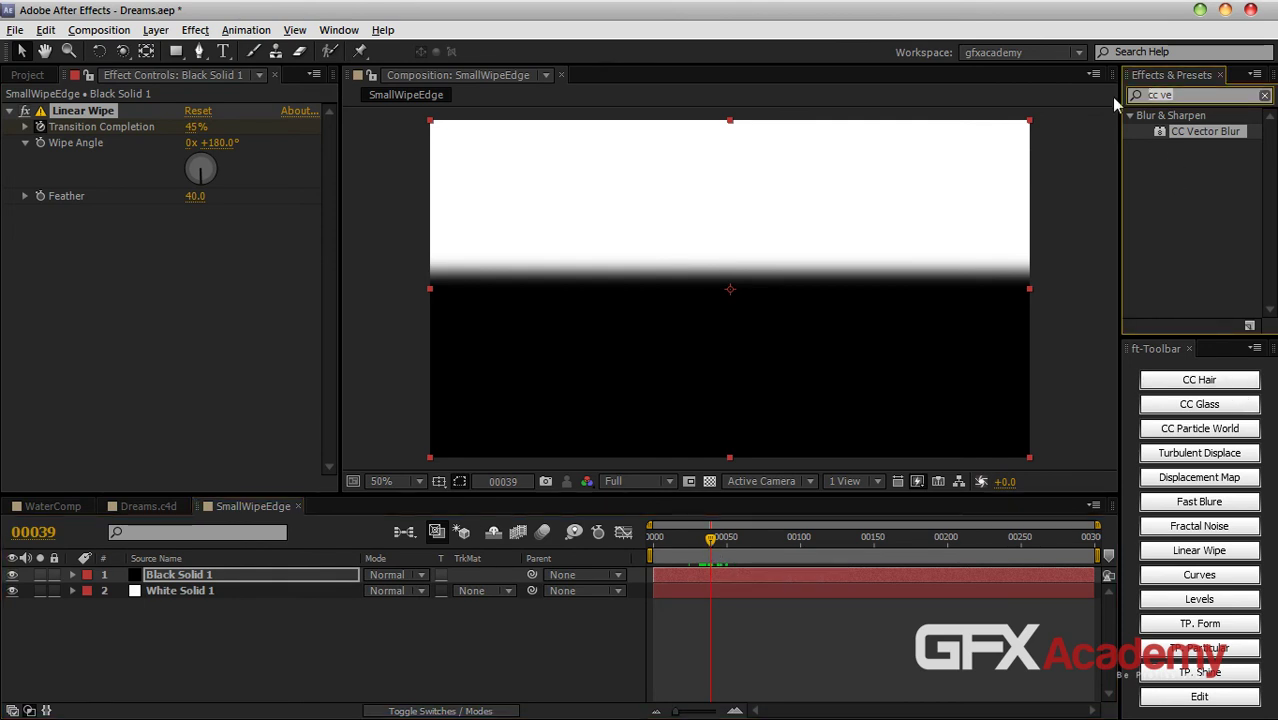
text(rogu)
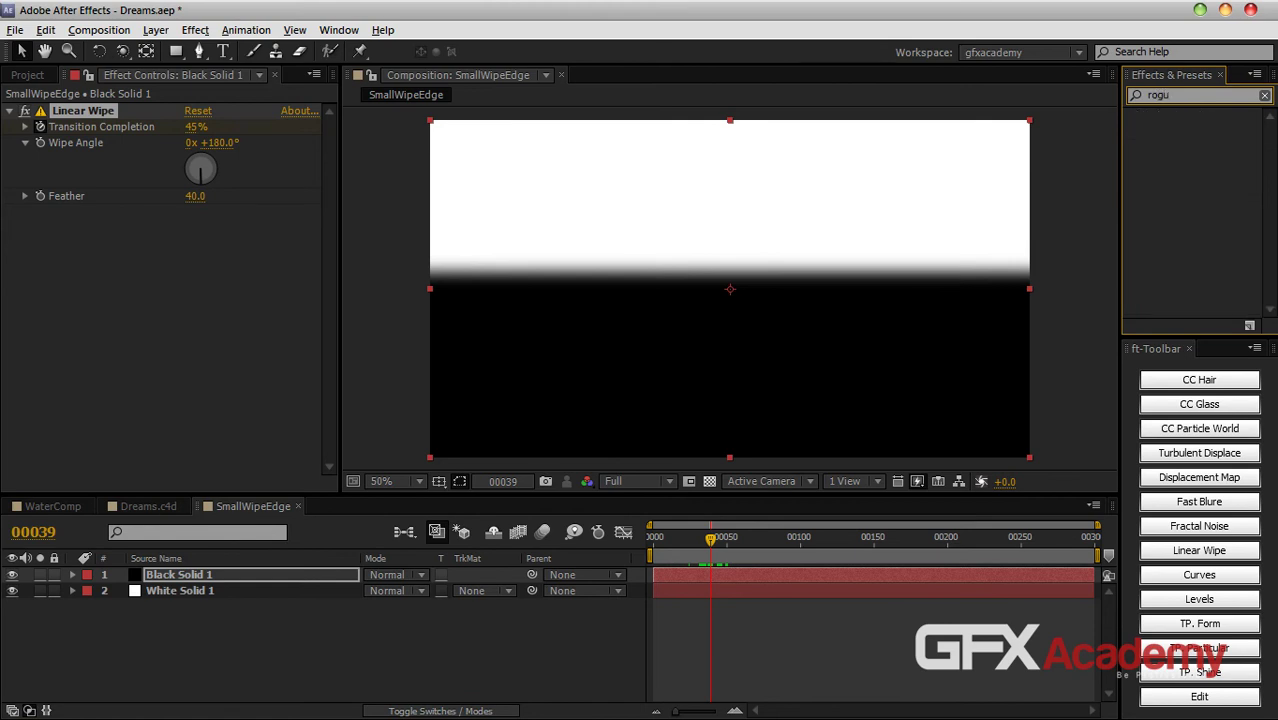
key(BackSpace)
key(BackSpace)
text(ug)
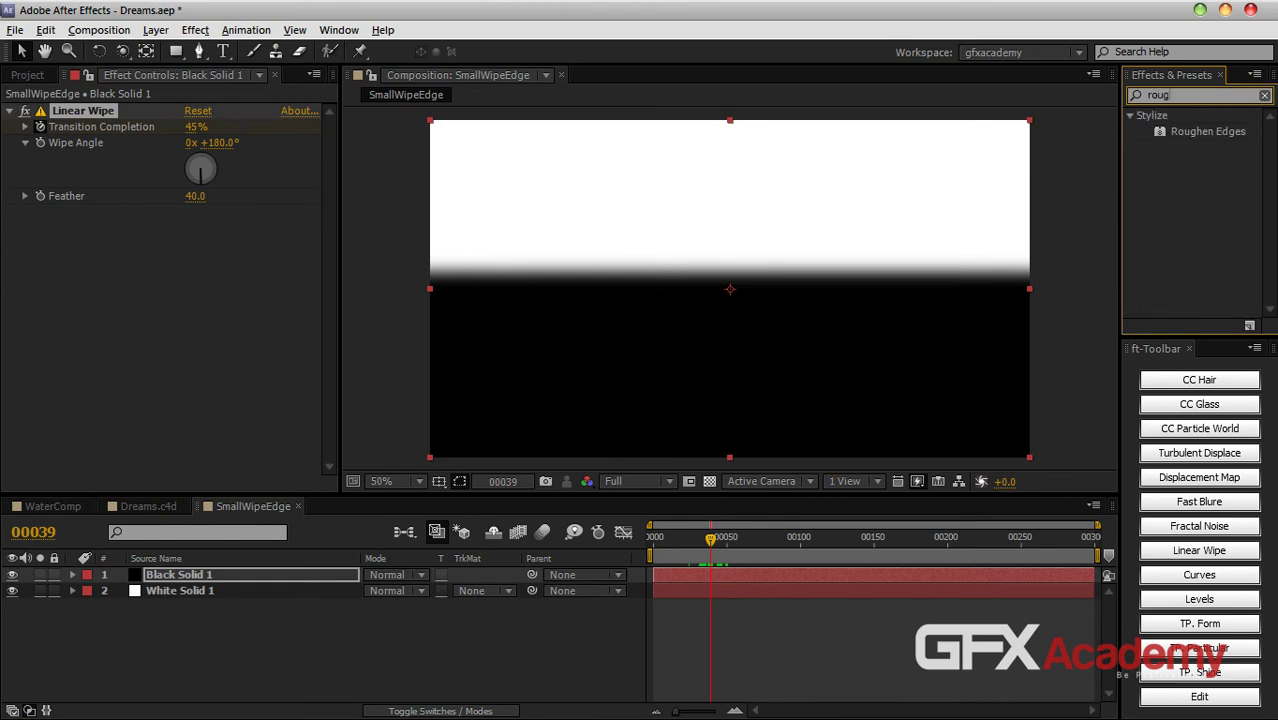
drag(1215, 131, 330, 576)
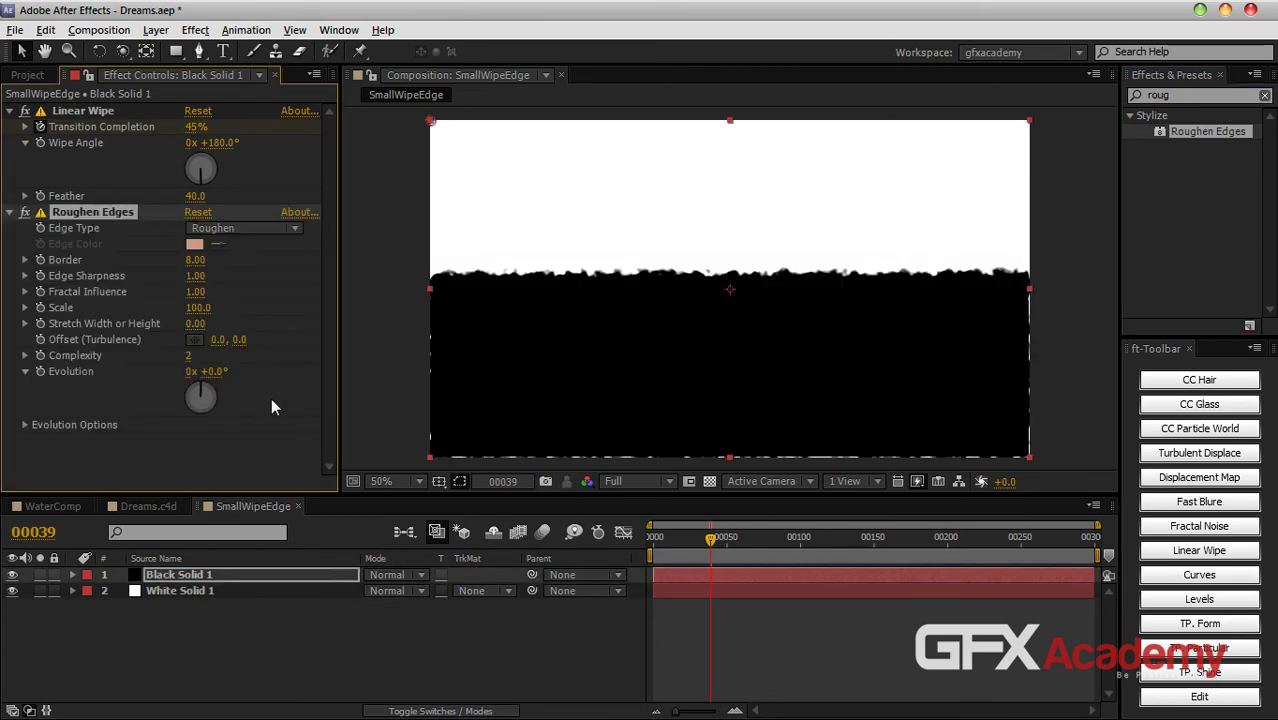
Step: Set the Roughen Edges border to 13.70 and edge type to Spiky, and inspect the wipe edge at 100% around frame 38
drag(194, 261, 250, 266)
click(246, 228)
click(247, 309)
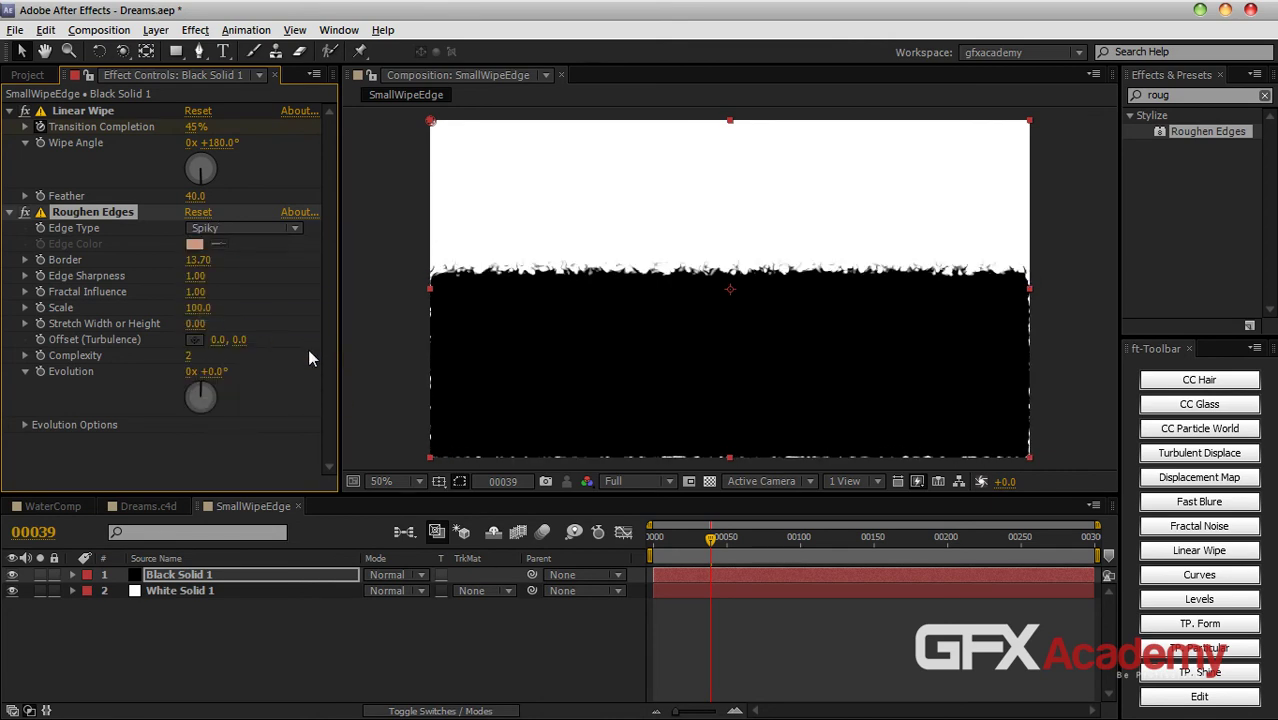
drag(665, 545, 710, 545)
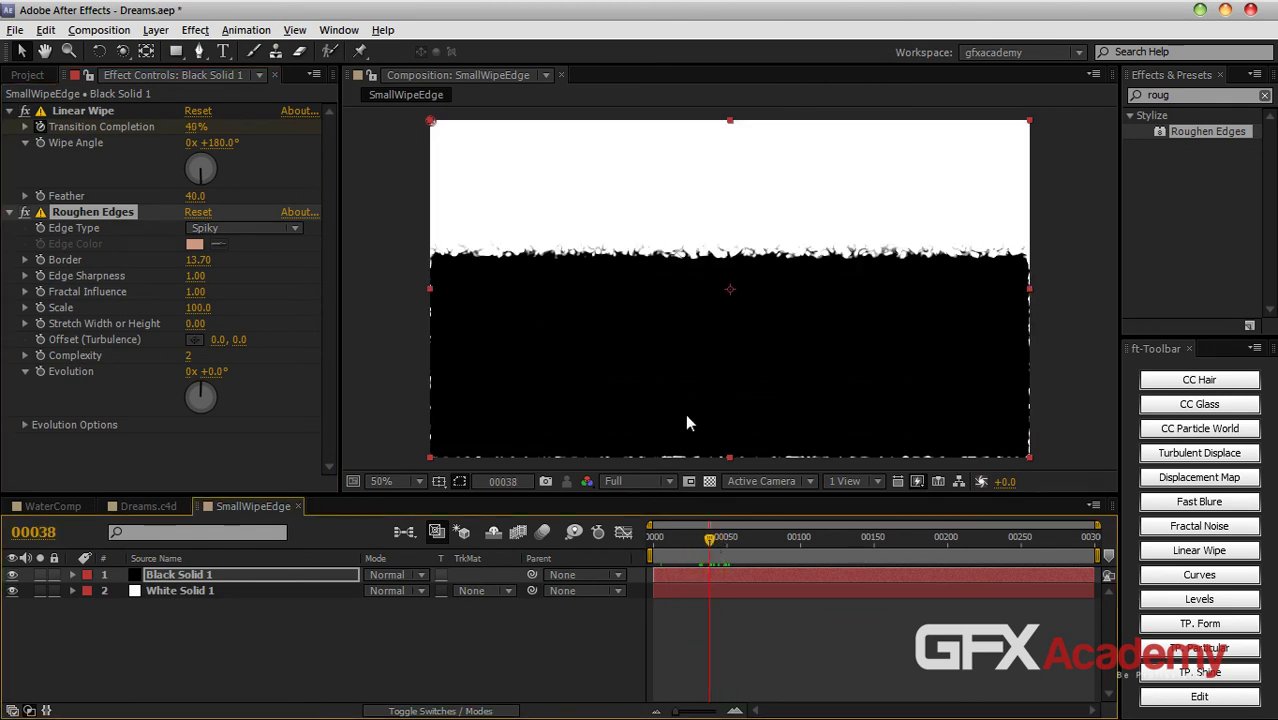
key(period)
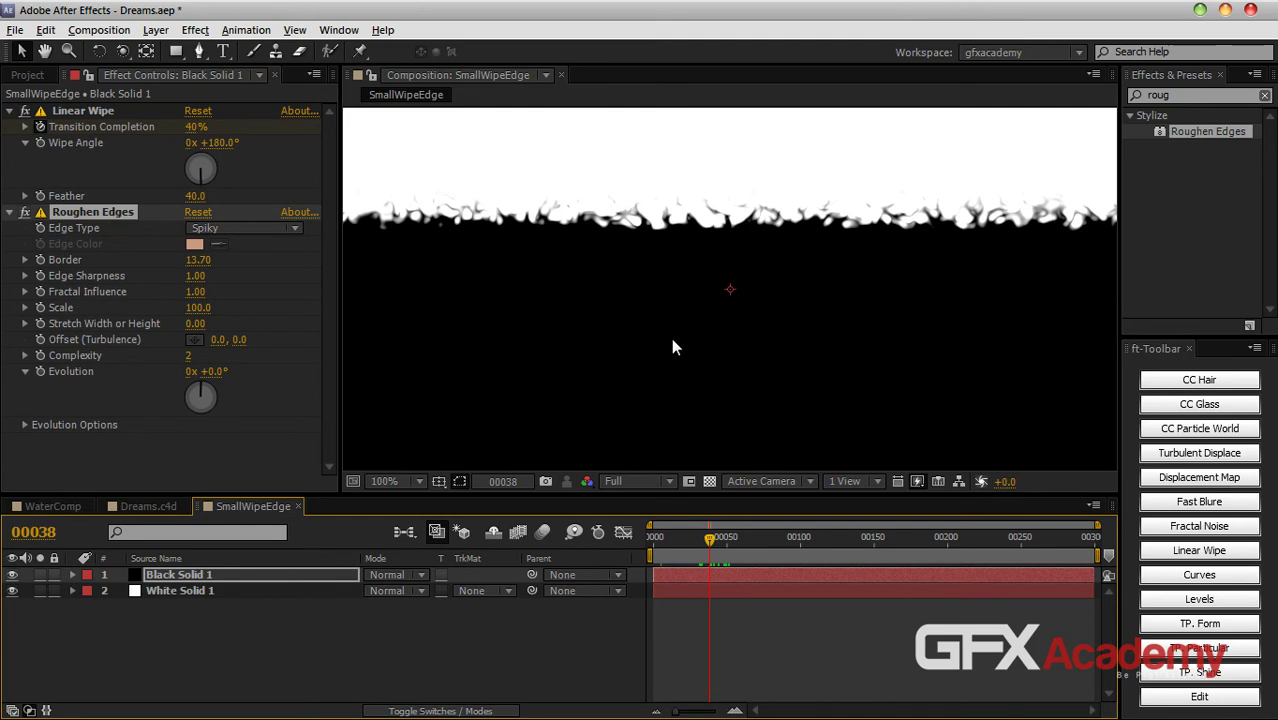
drag(631, 284, 776, 371)
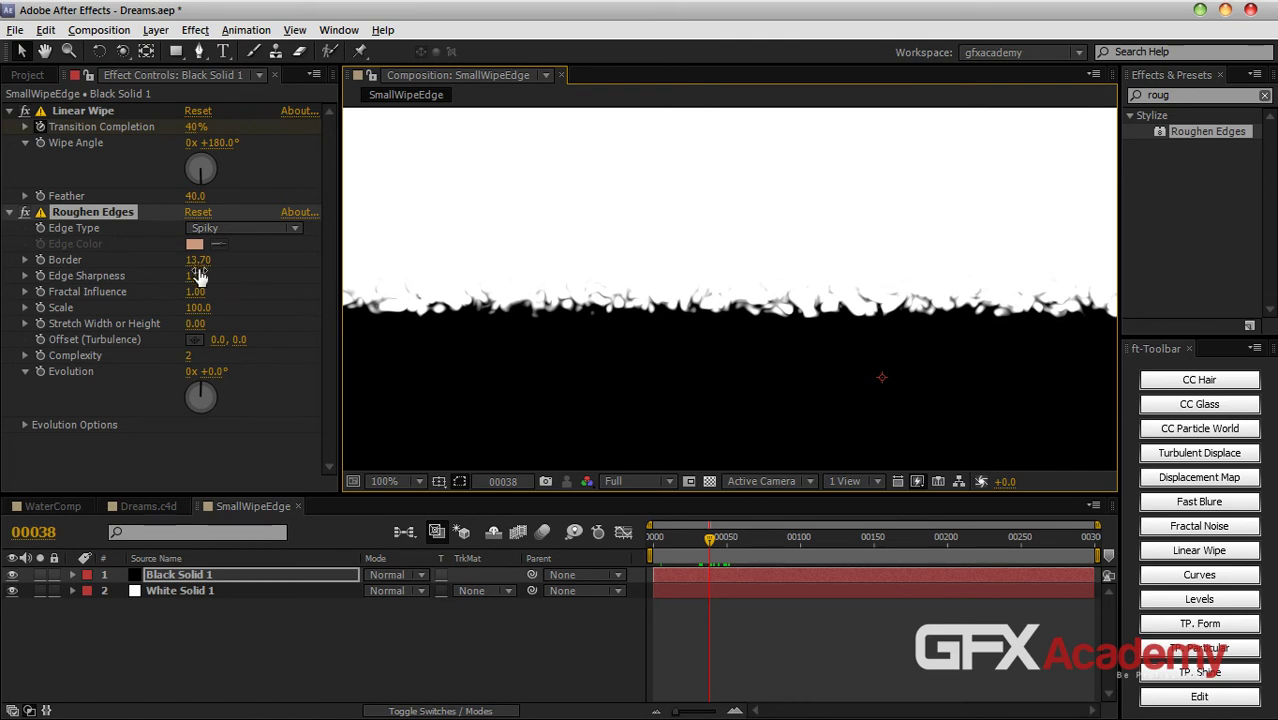
Step: Set the Roughen Edges border to 19.20, edge sharpness to 1.48, scale to 83 and complexity to 5, and check the wipe at frame 41
drag(198, 262, 232, 277)
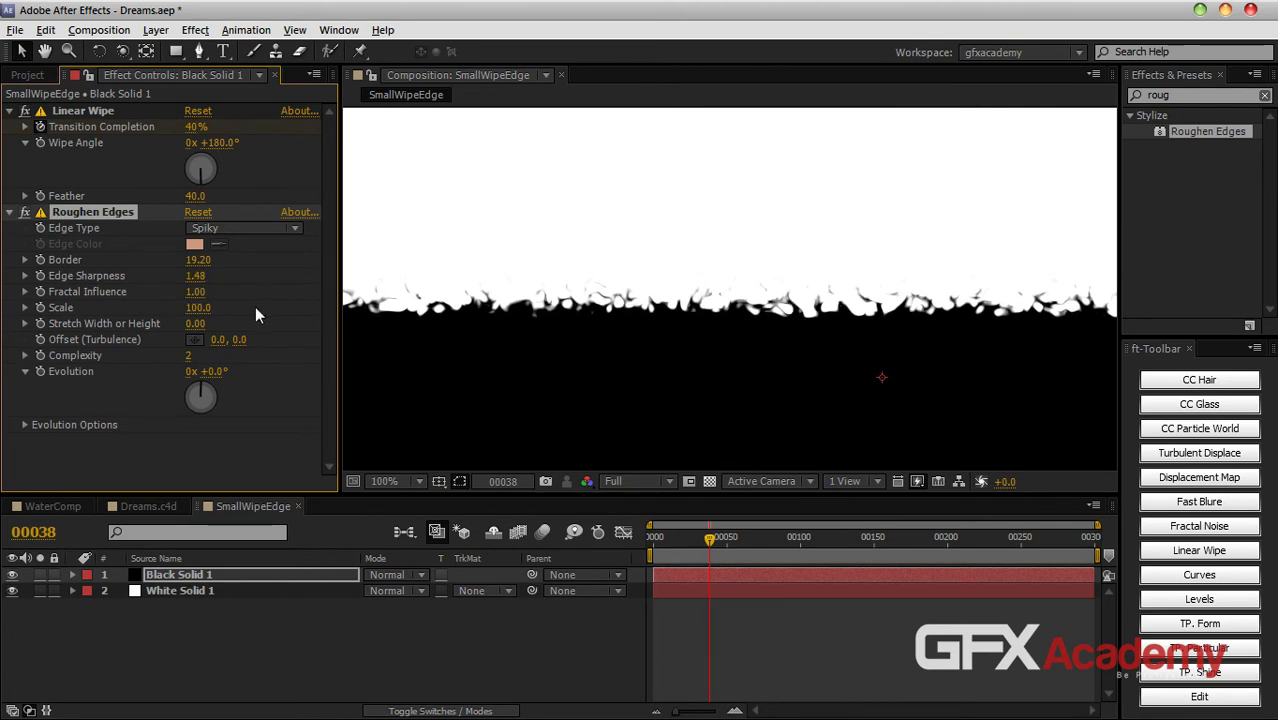
drag(196, 308, 188, 310)
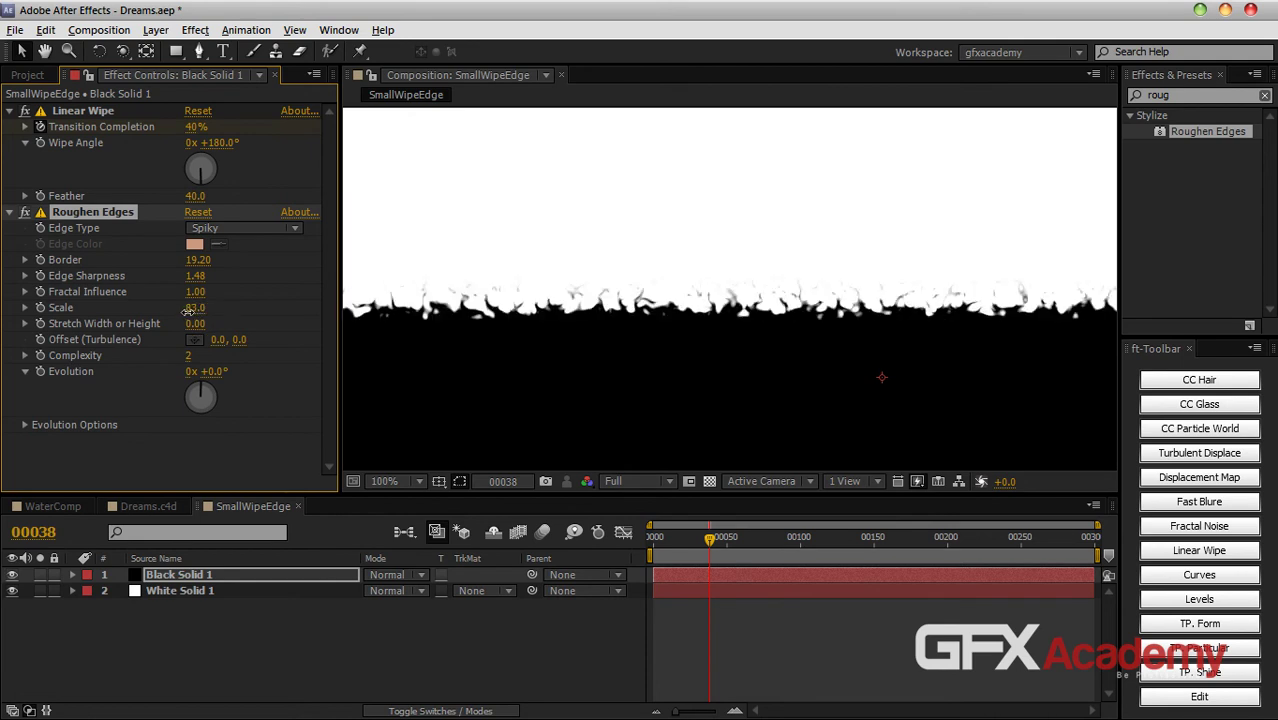
click(220, 358)
text(10)
key(Return)
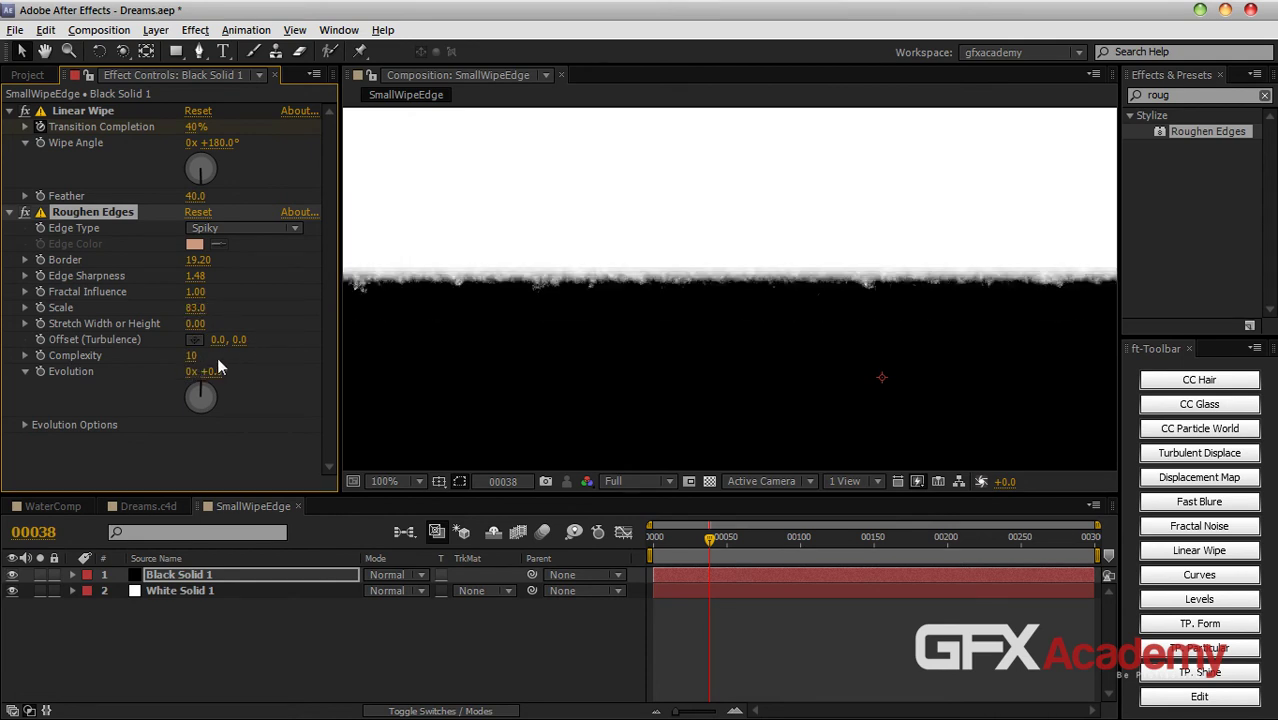
drag(191, 357, 186, 360)
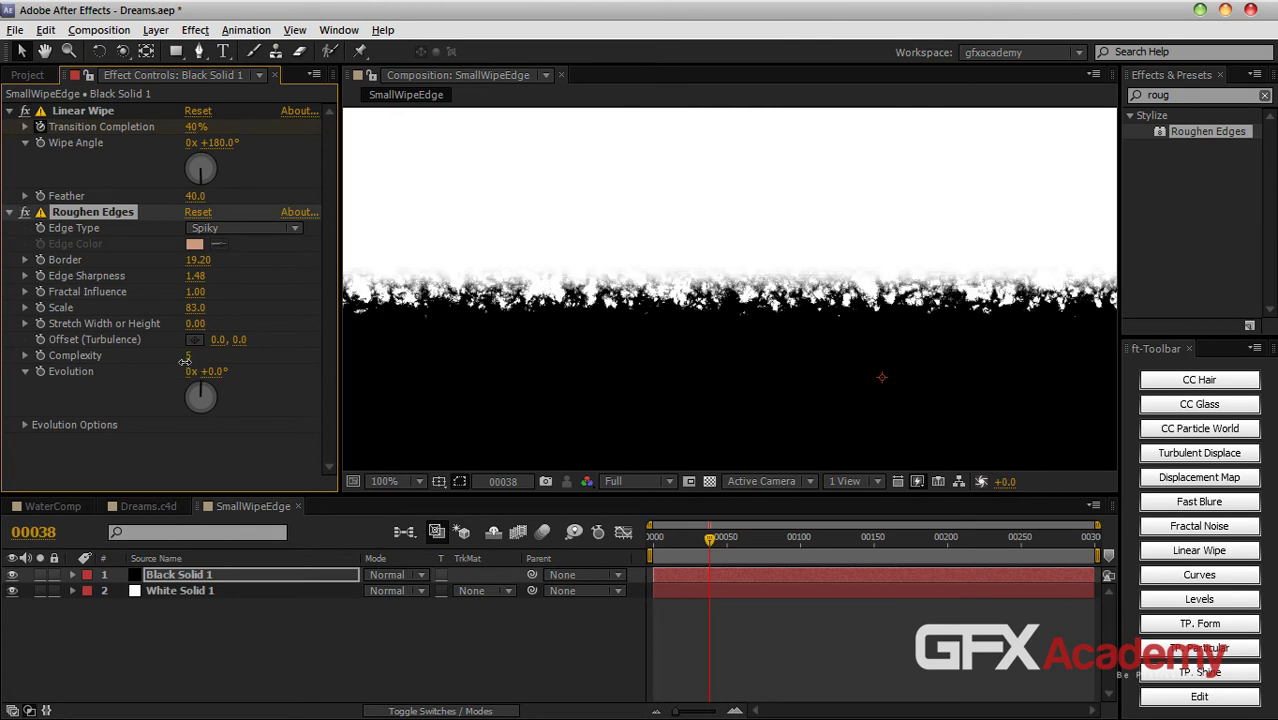
scroll(780, 310, down, 4)
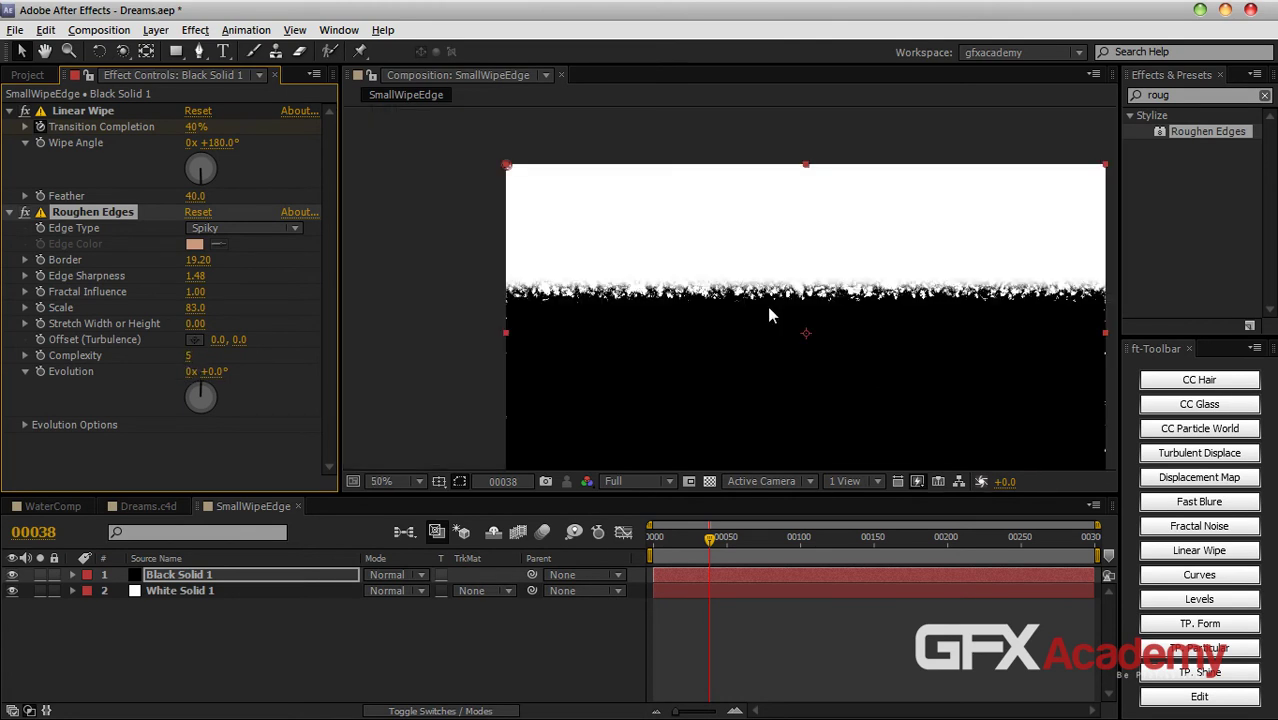
drag(855, 315, 750, 290)
scroll(780, 288, up, 2)
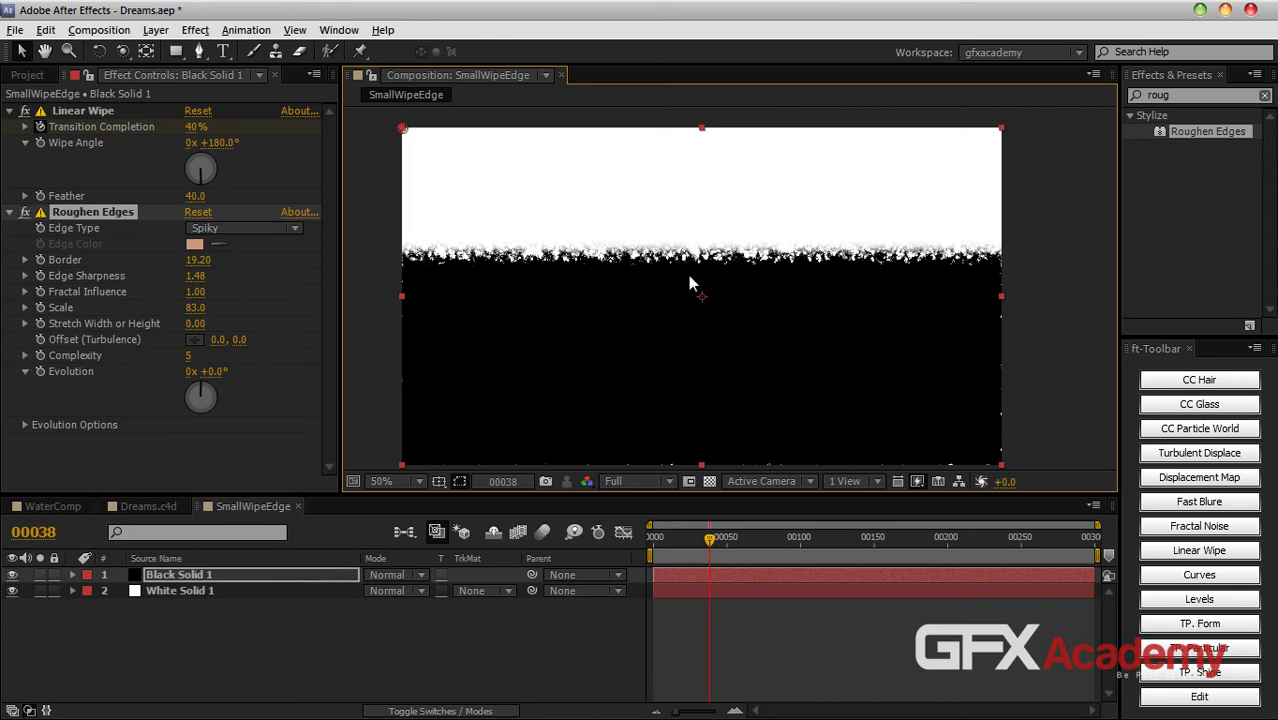
mouse_move(708, 552)
mouse_down()
mouse_move(666, 552)
mouse_move(707, 555)
mouse_up()
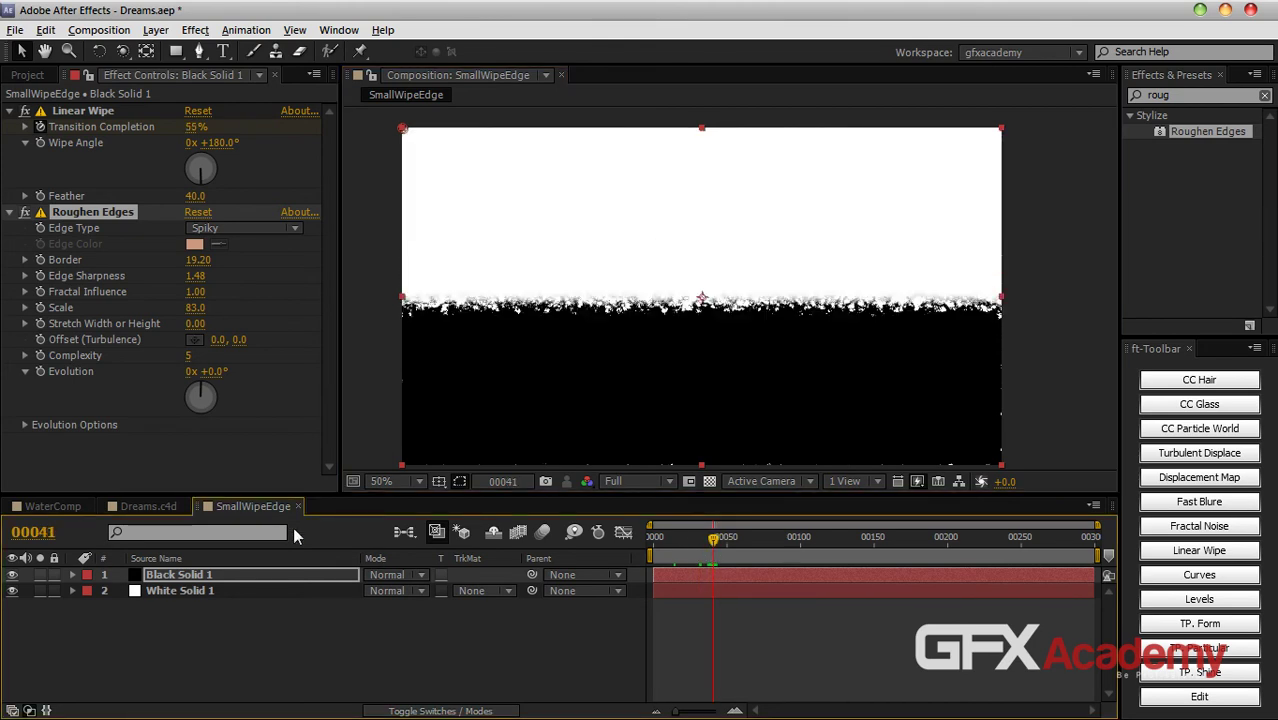
click(285, 640)
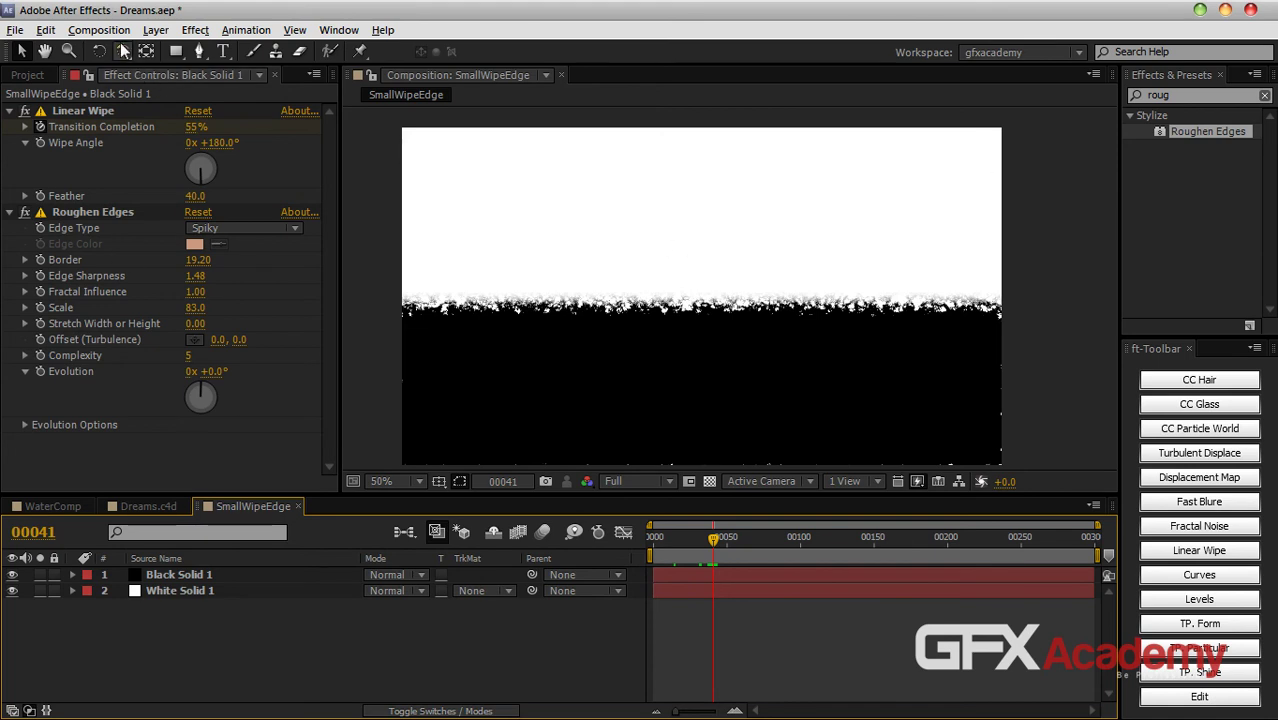
Step: Move SmallWipeEdge out of the Special Passes folder to the project root and collapse the Dreams.c4d and Special Passes folders
click(33, 76)
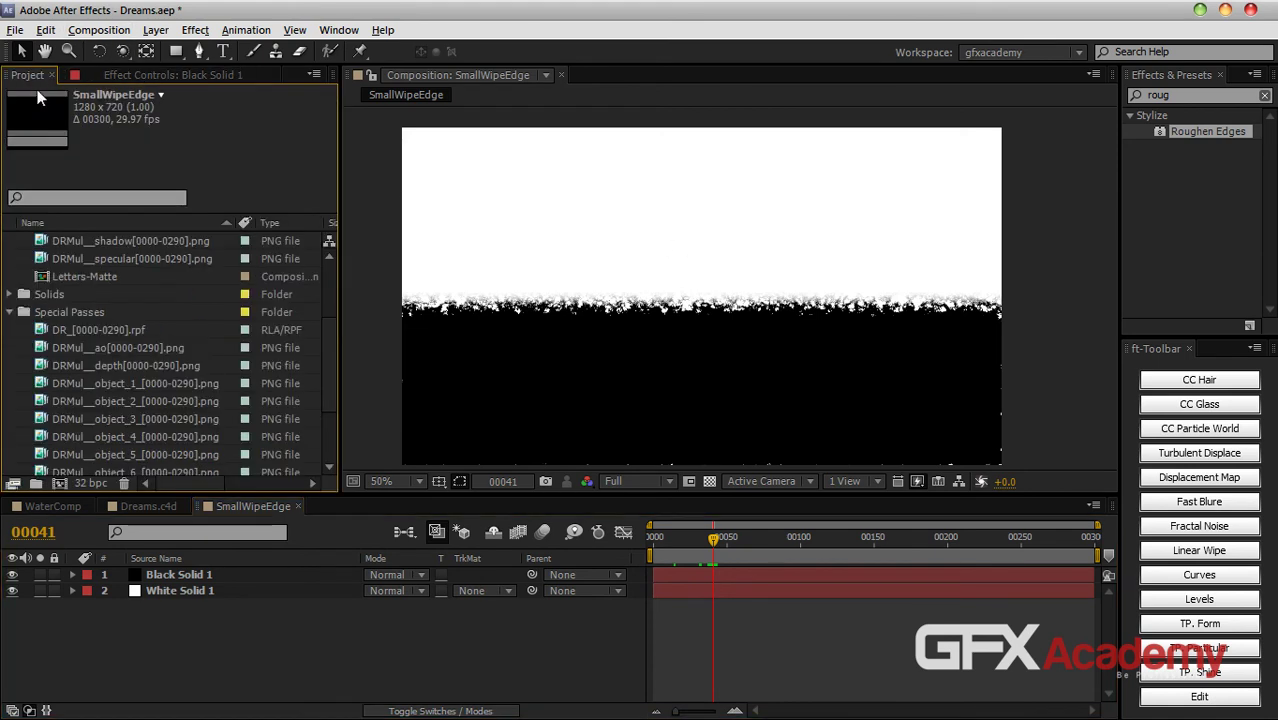
scroll(150, 370, down, 3)
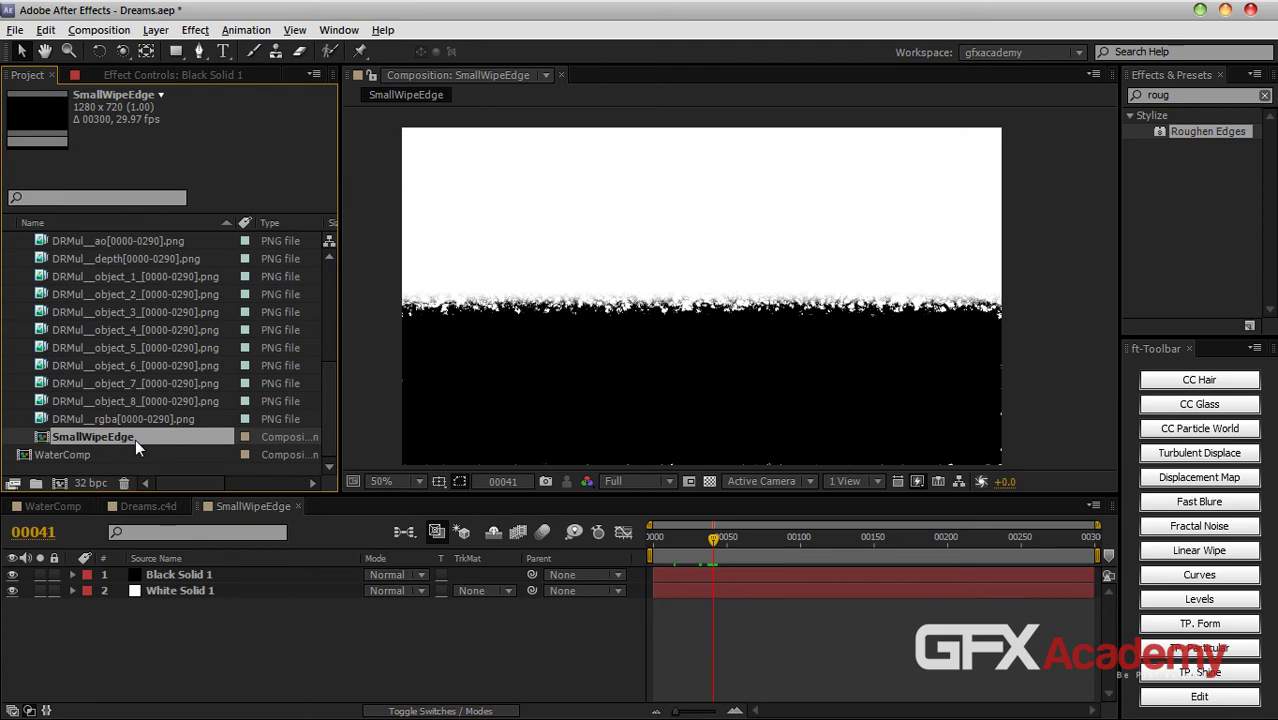
drag(129, 439, 125, 473)
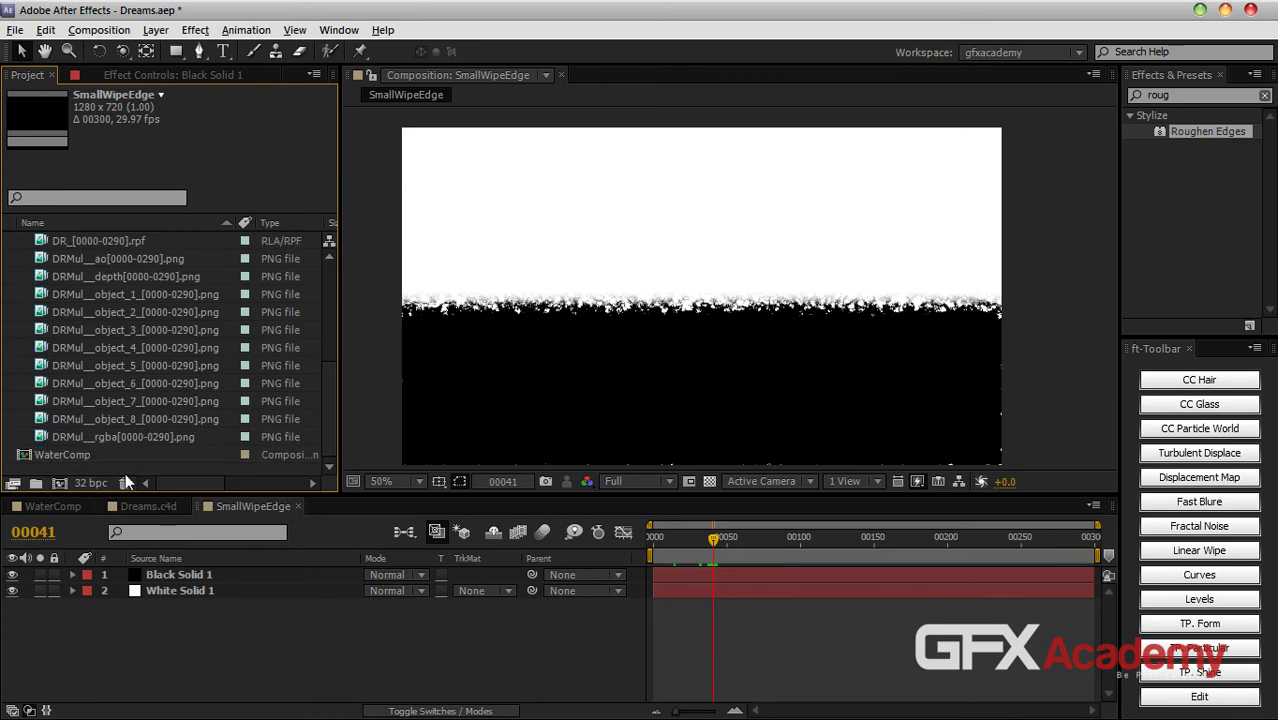
scroll(170, 425, up, 1)
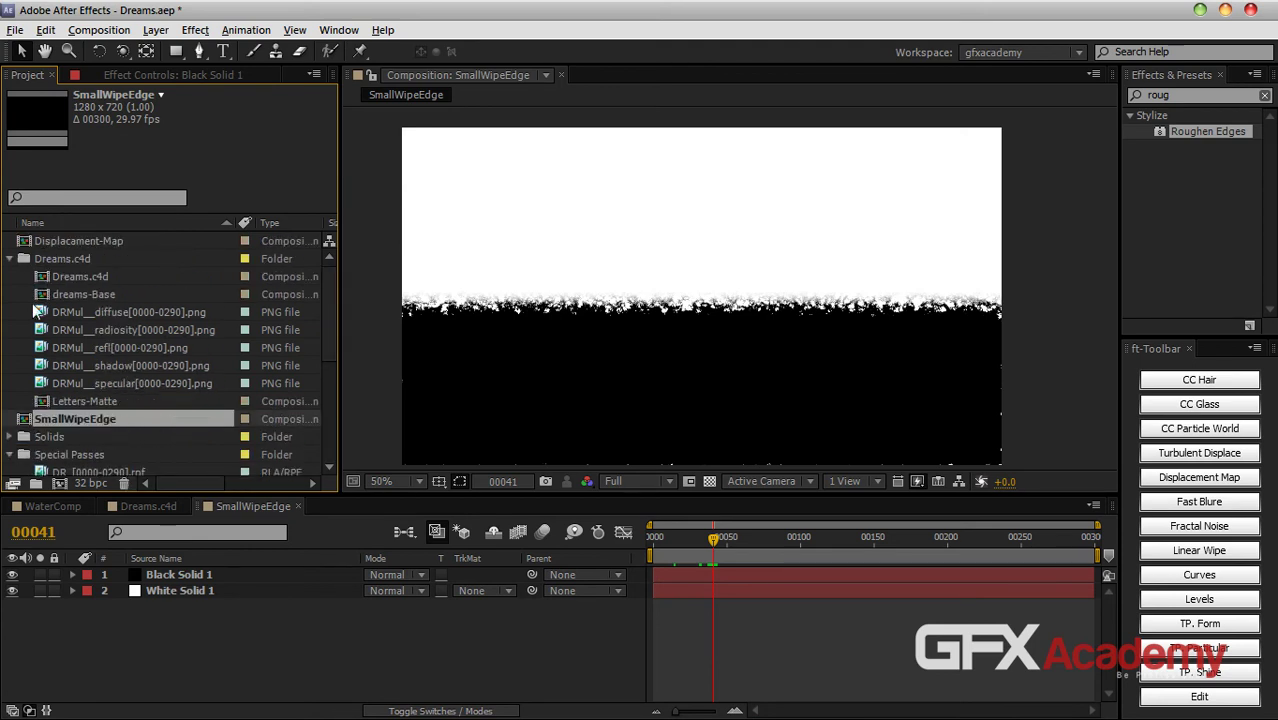
click(10, 259)
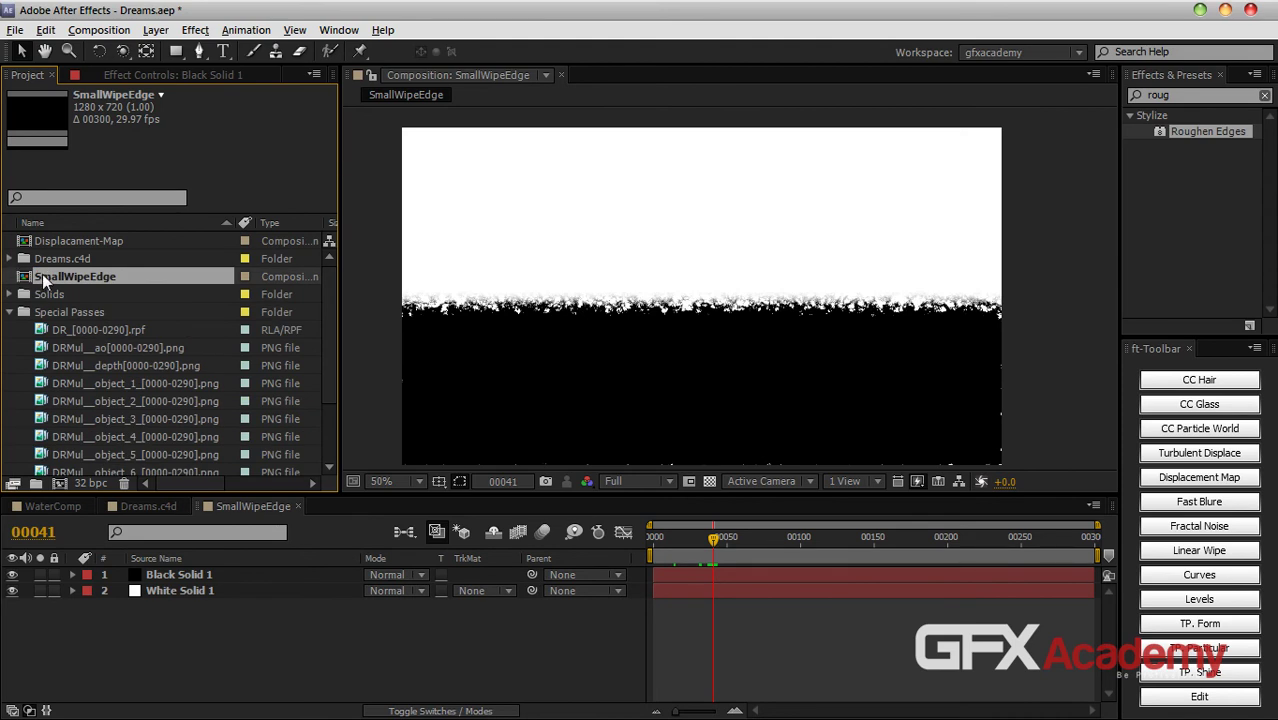
click(10, 312)
Step: Duplicate the SmallWipeEdge composition and rename the copy bigWipe
key(ctrl+d)
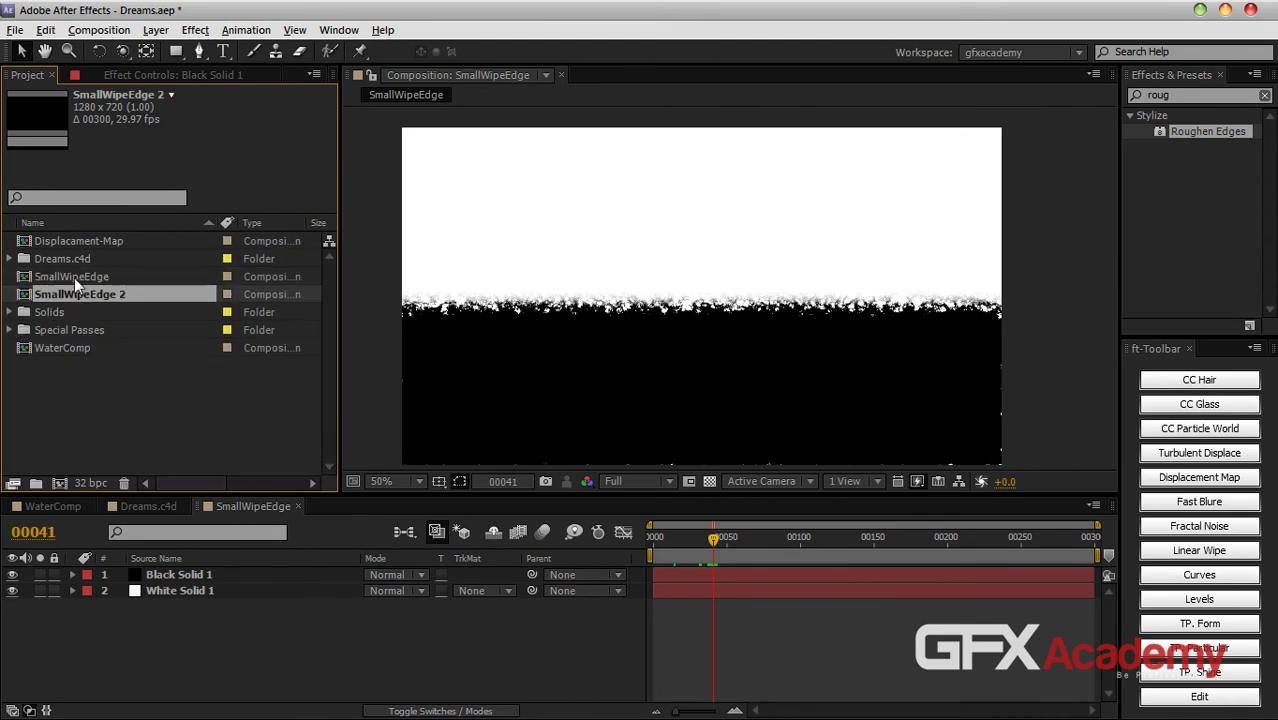
key(Return)
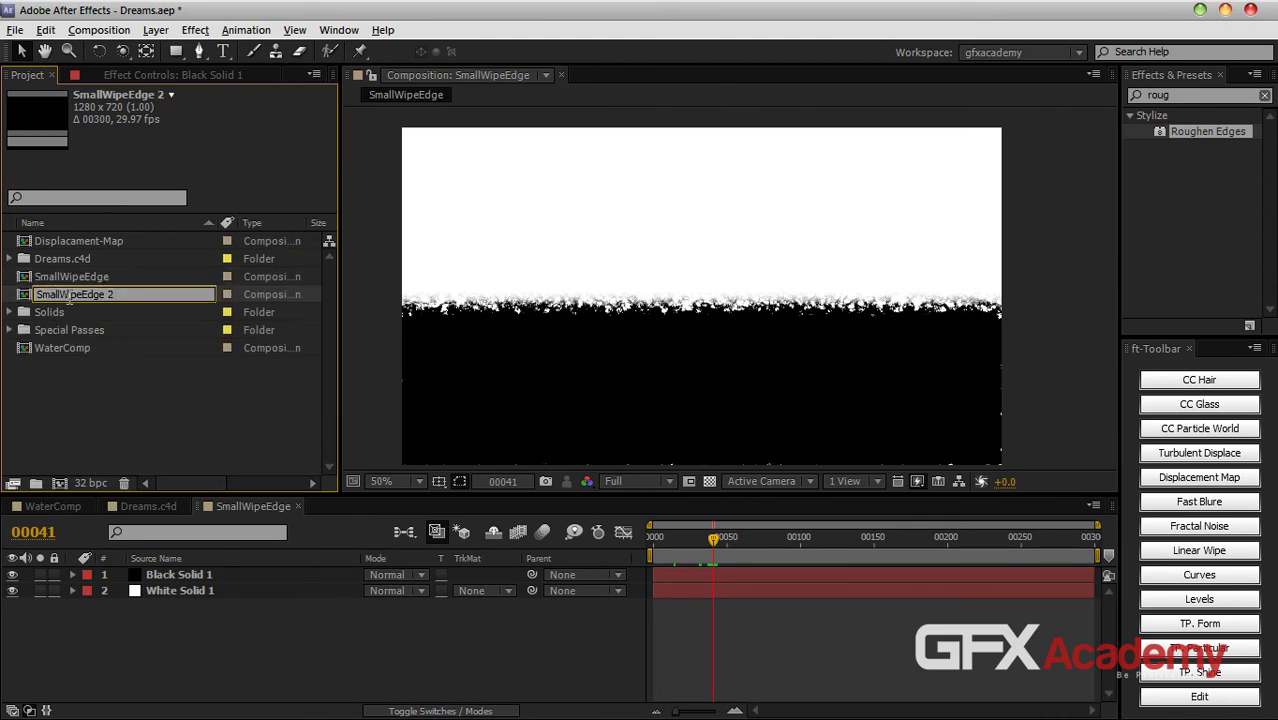
key(BackSpace)
key(BackSpace)
key(Left)
key(Left)
key(Left)
key(Left)
key(BackSpace)
key(BackSpace)
key(BackSpace)
key(BackSpace)
key(BackSpace)
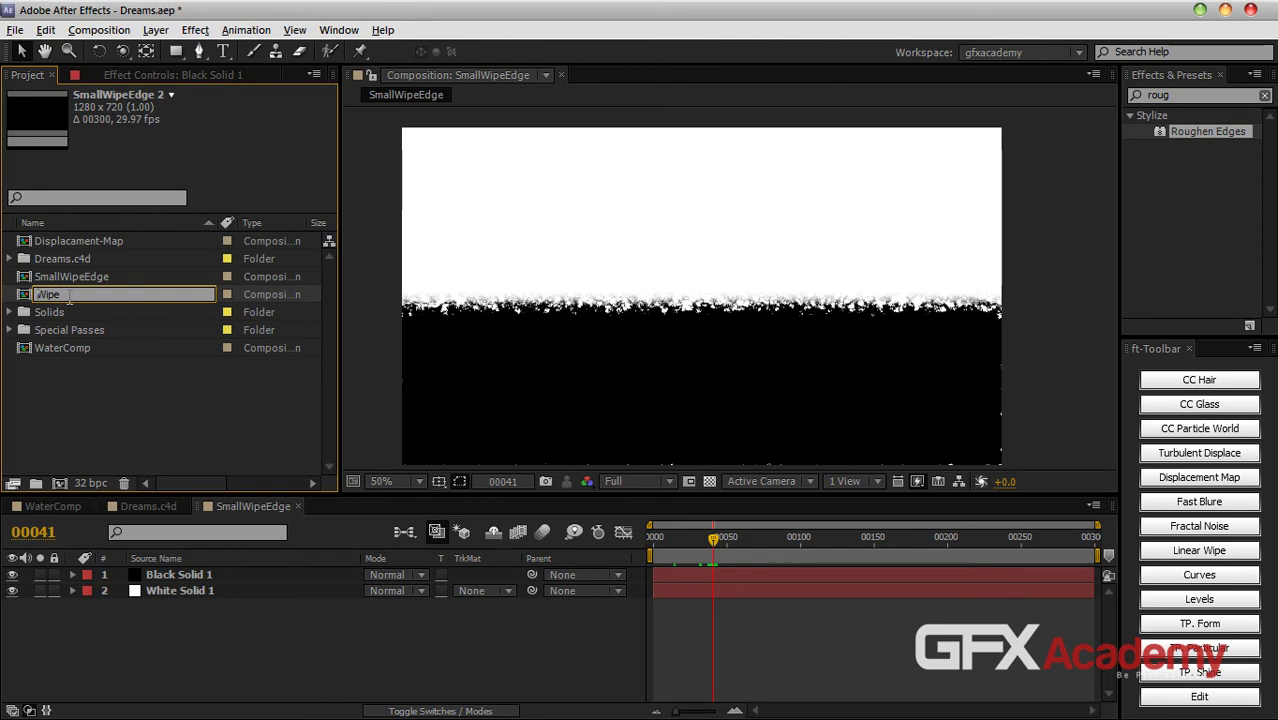
text(big)
key(Return)
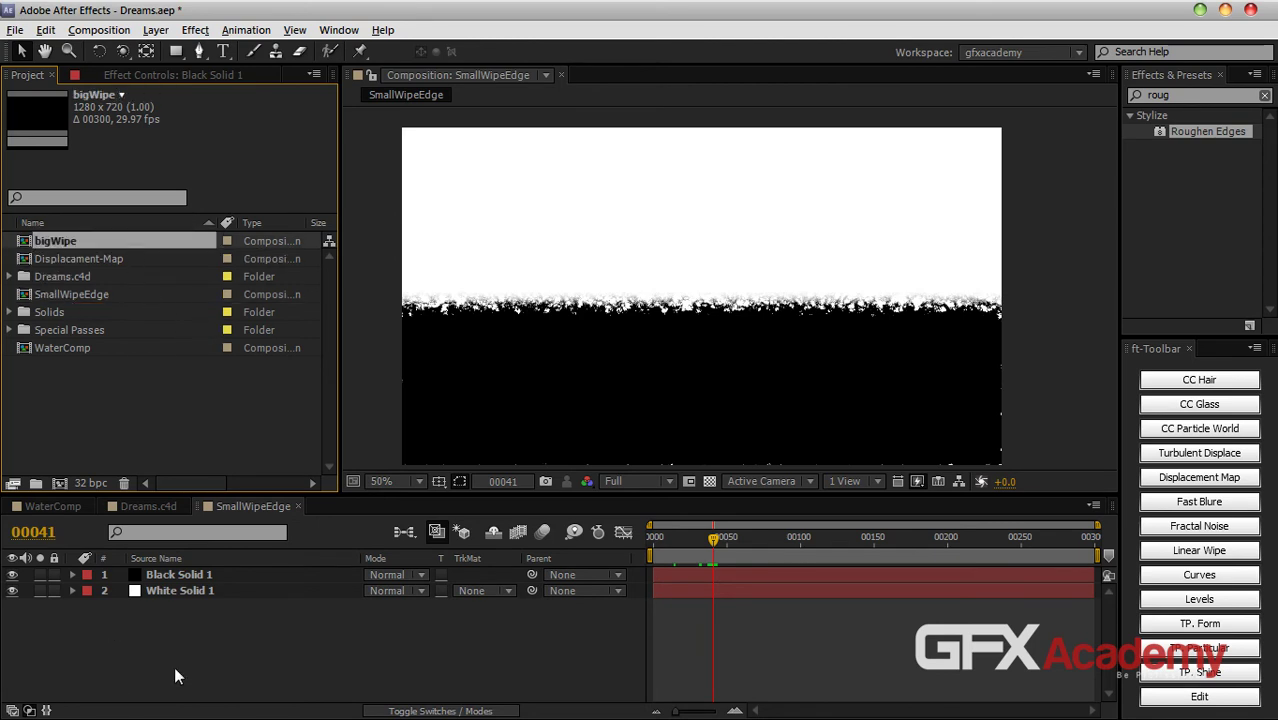
double_click(73, 240)
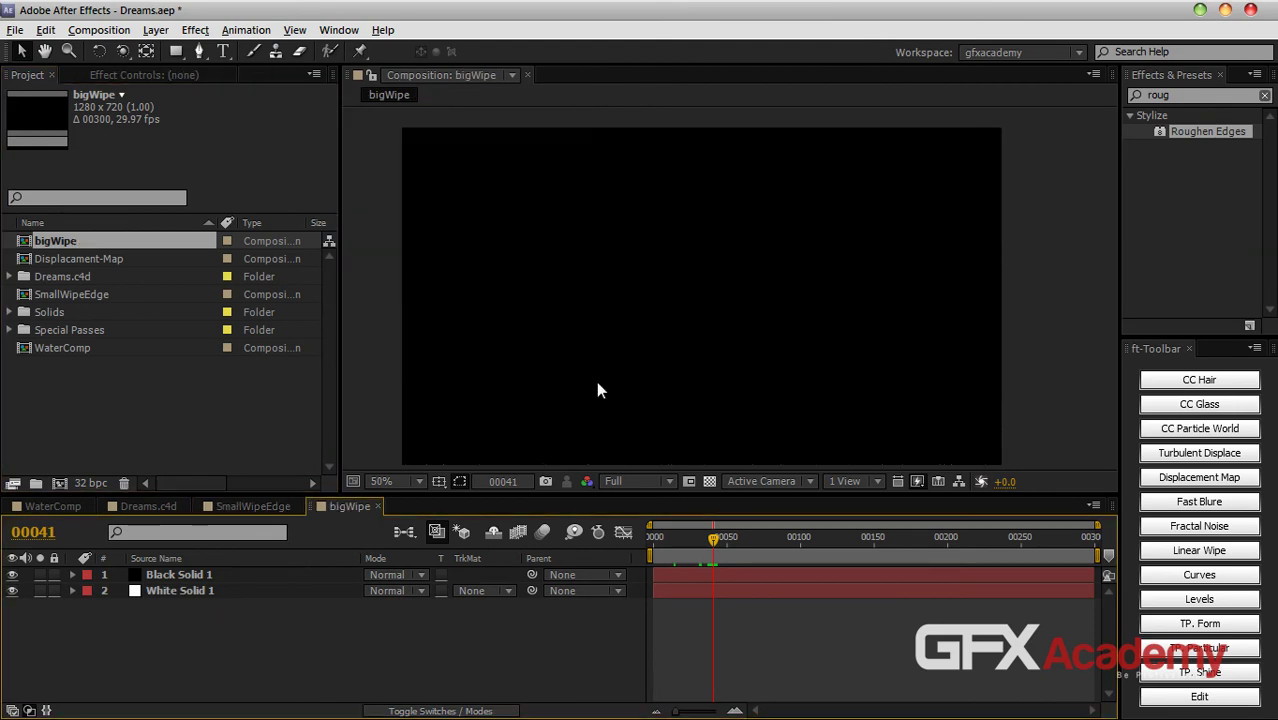
click(307, 576)
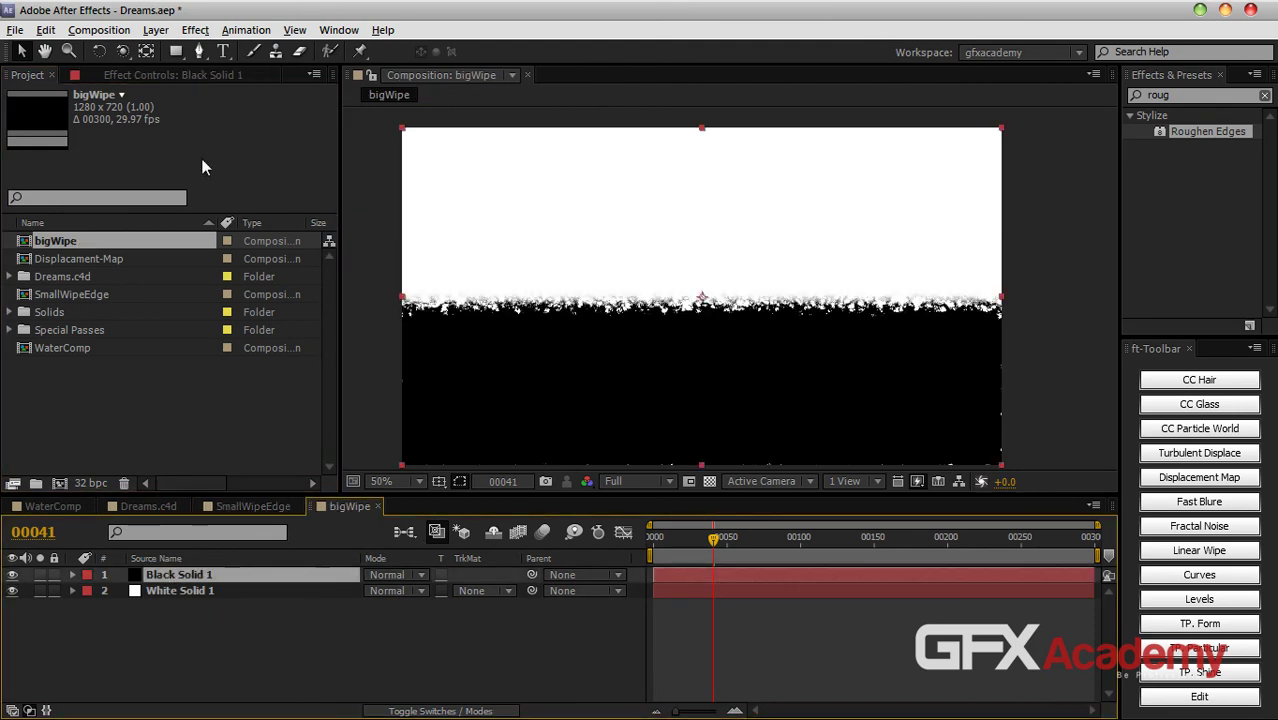
click(190, 75)
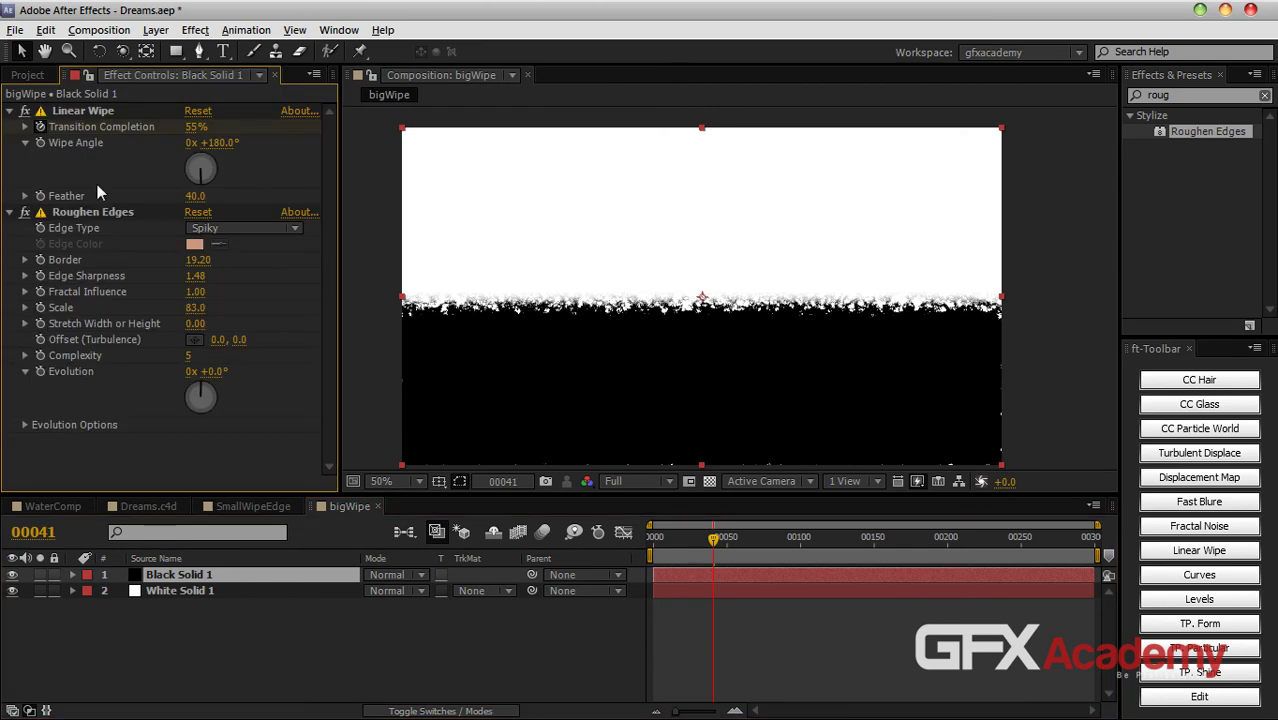
click(94, 213)
key(Delete)
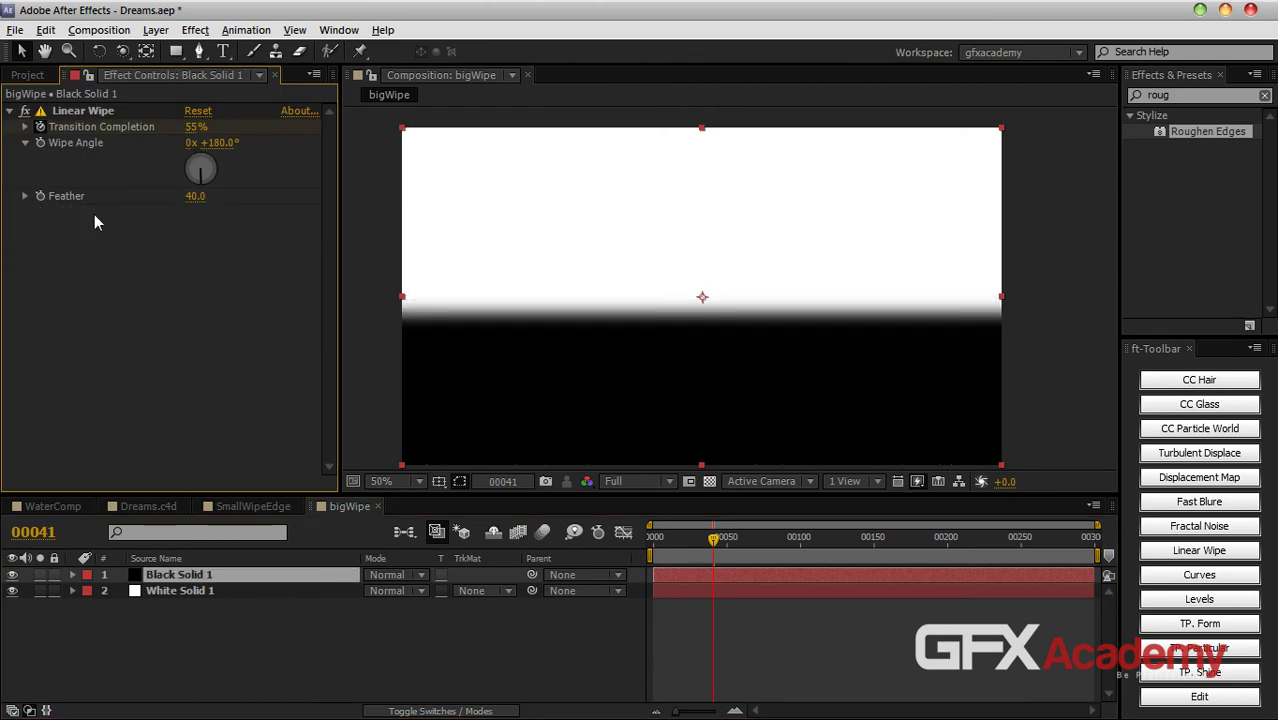
click(88, 116)
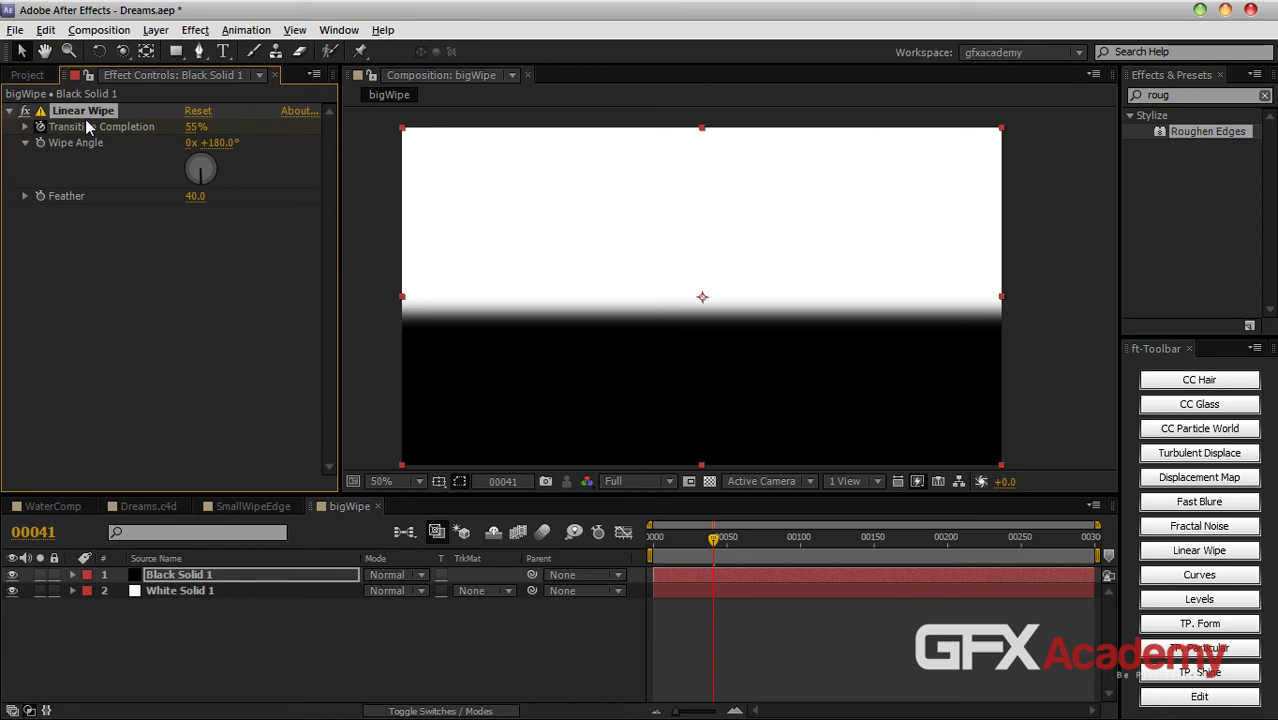
key(Return)
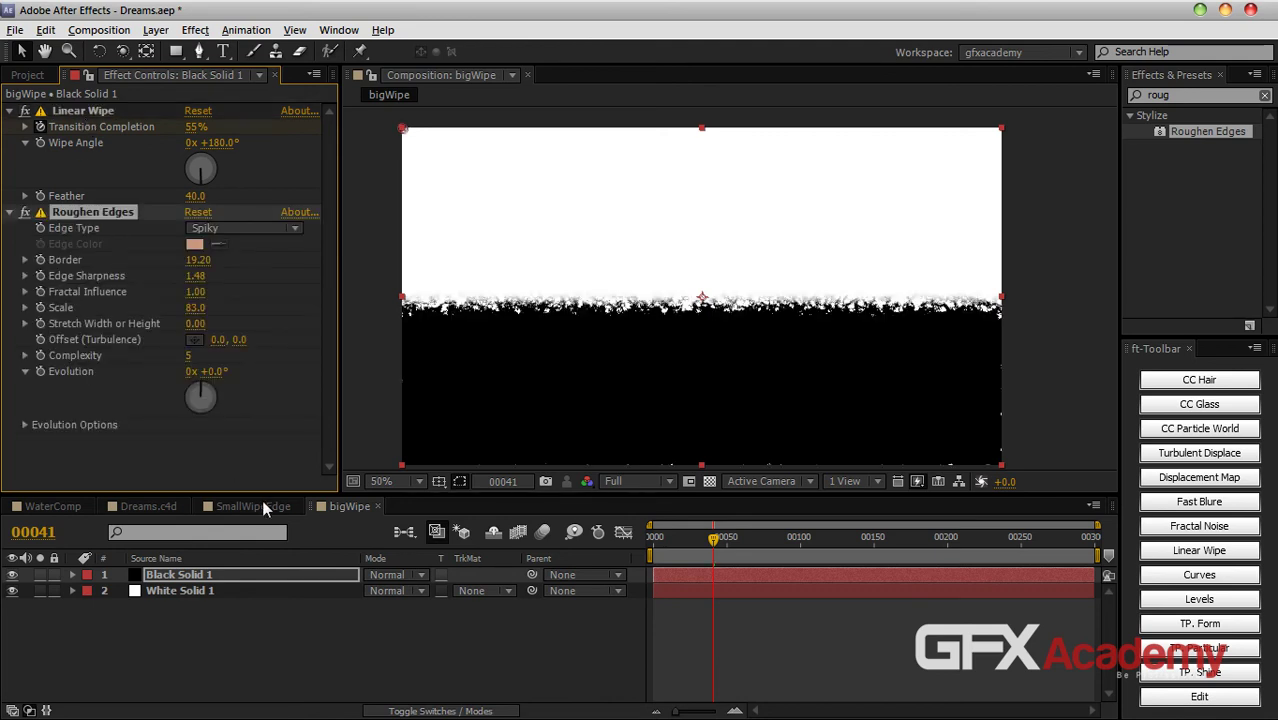
Step: Remove the Roughen Edges effect from the black solid in SmallWipeEdge
click(249, 505)
click(209, 575)
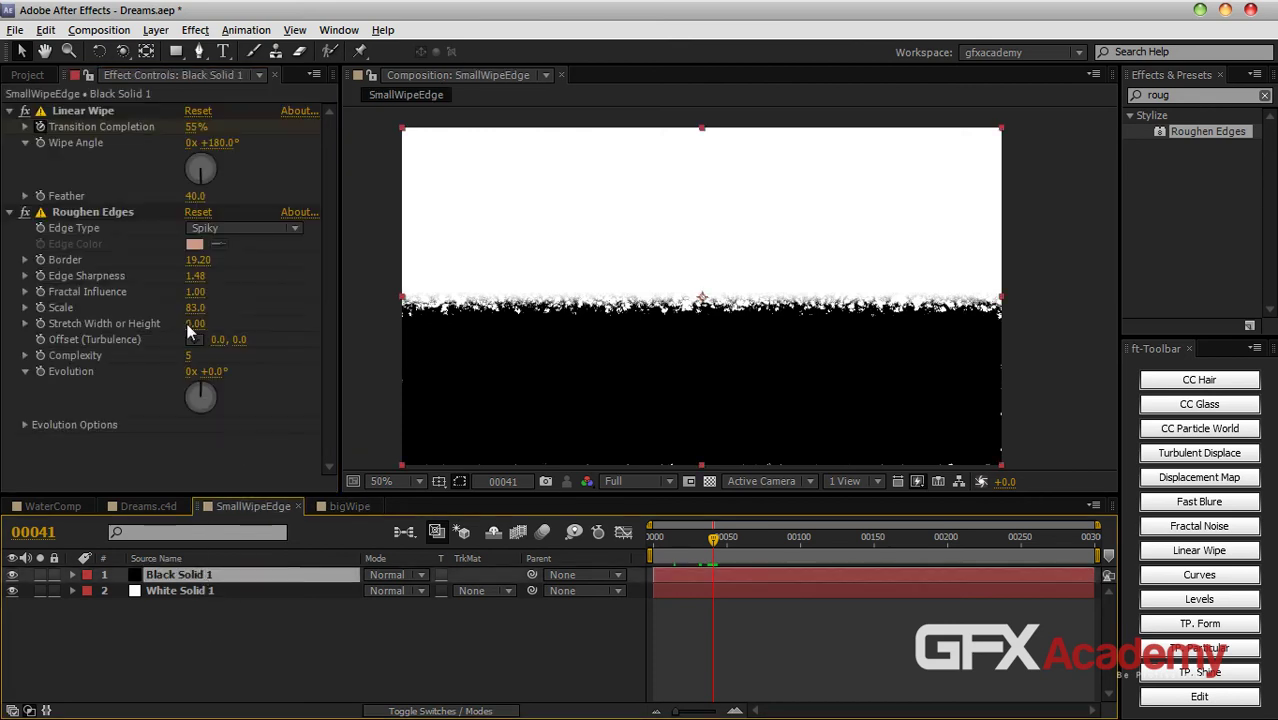
click(106, 211)
key(Delete)
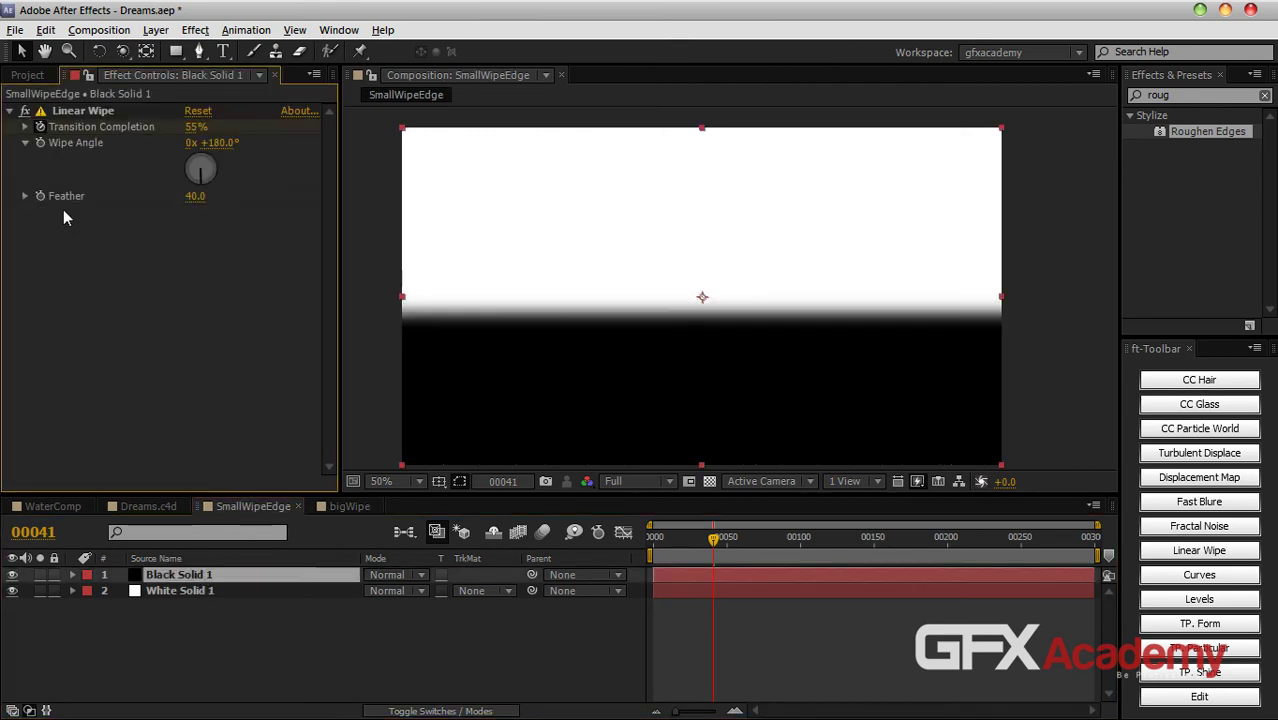
Step: Copy the black solid's Linear Wipe onto the white solid at frame 41 and preview the result at frame 46
click(83, 115)
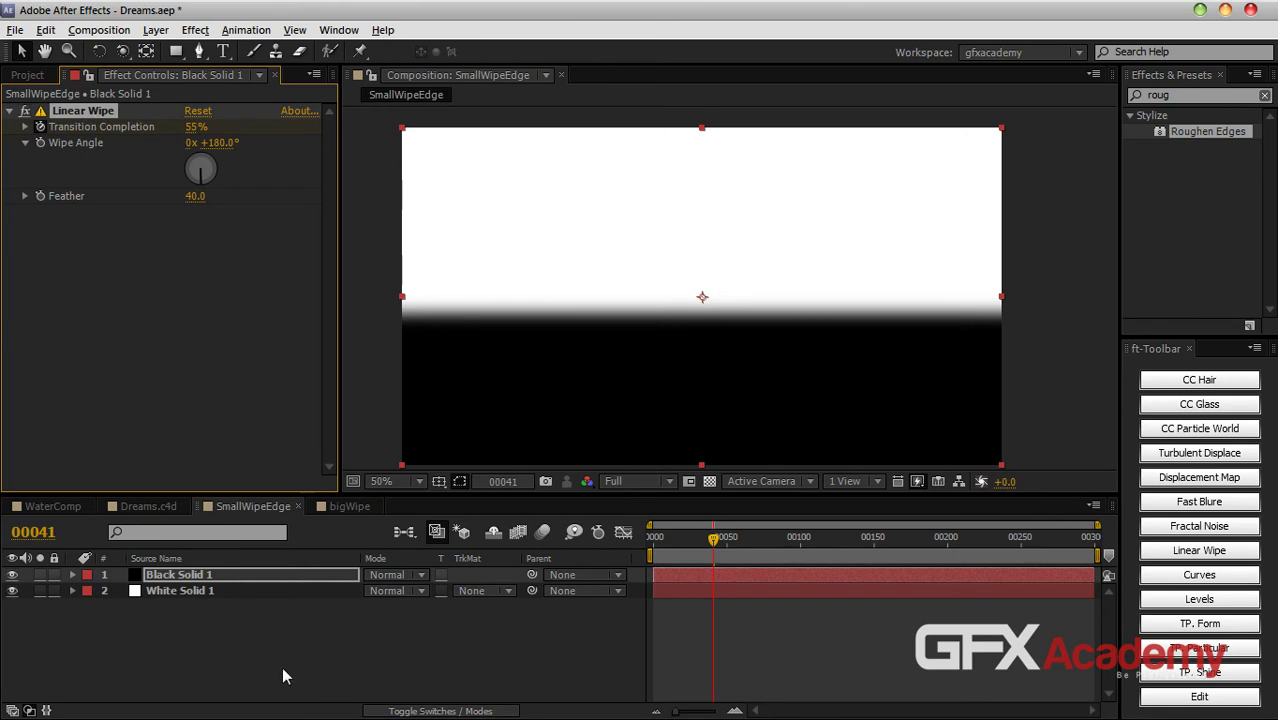
click(229, 593)
key(ctrl+v)
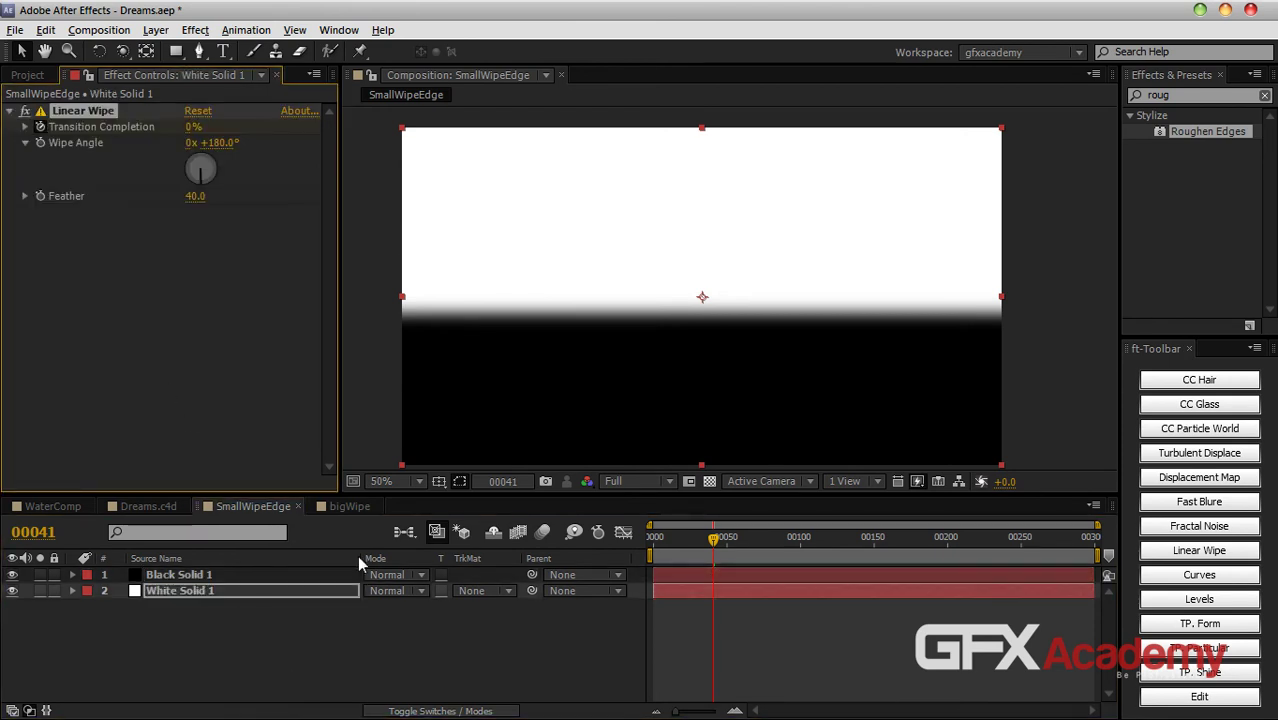
mouse_move(714, 540)
mouse_down()
mouse_move(673, 540)
mouse_move(723, 549)
mouse_up()
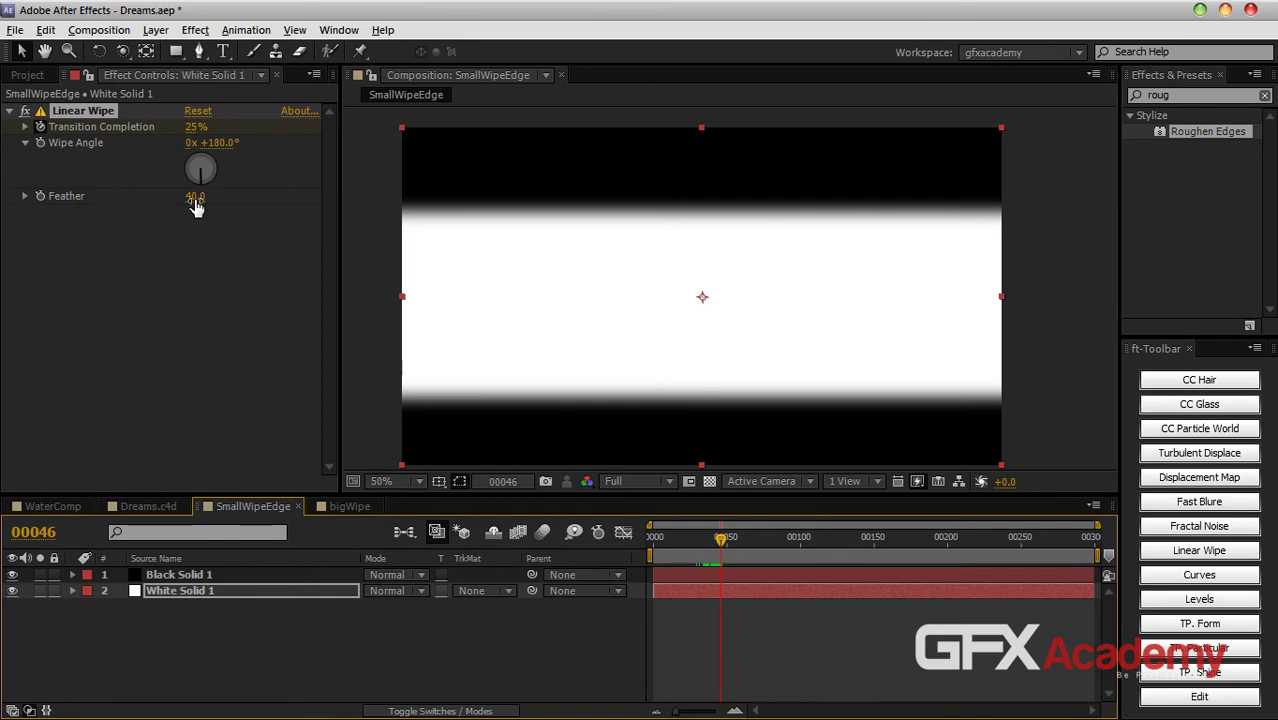
Step: Set the white solid's Linear Wipe feather to 56 and compare its settings with the black solid's
drag(196, 205, 158, 208)
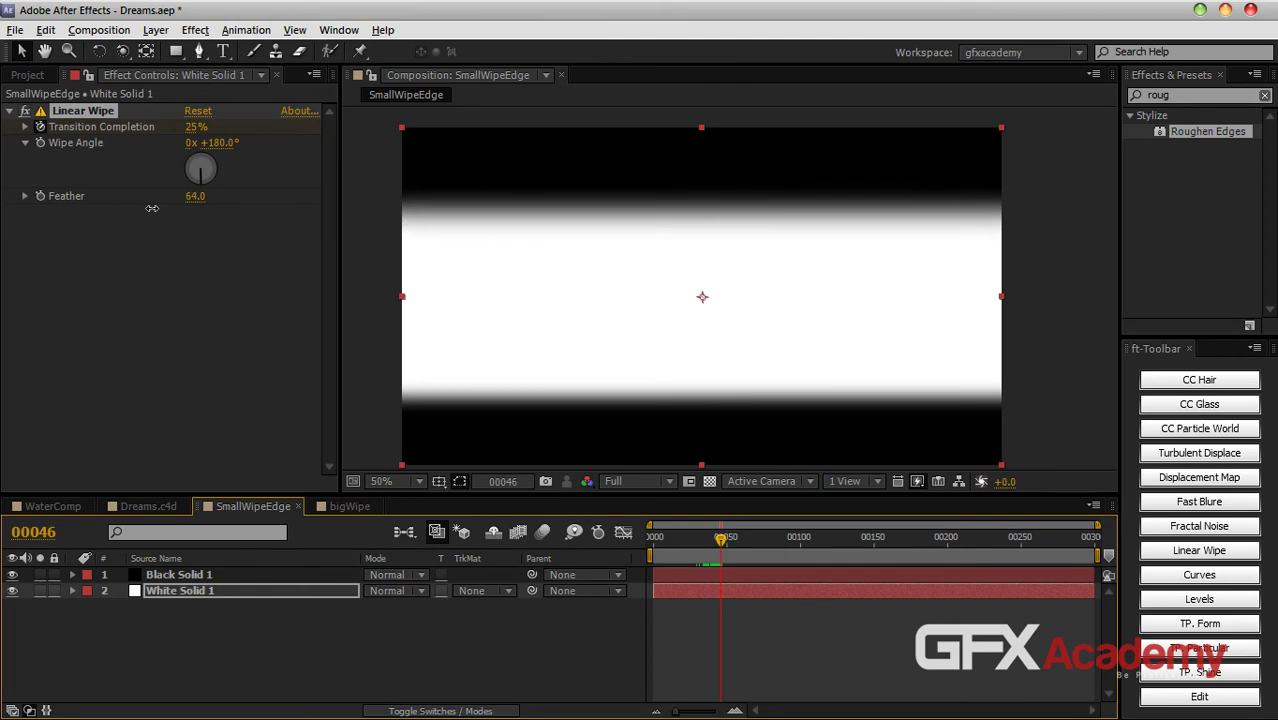
click(199, 575)
click(198, 591)
click(203, 575)
click(201, 591)
click(205, 576)
click(205, 591)
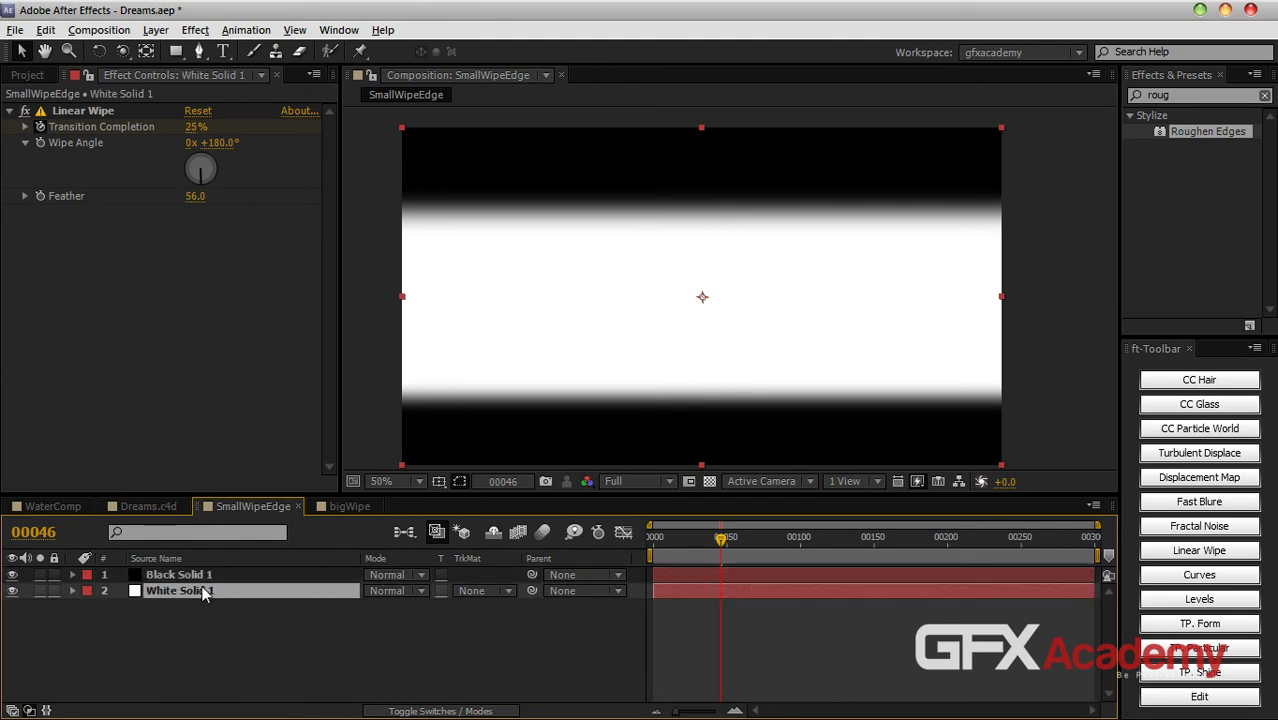
Step: Reveal the Transition Completion keyframes of both solids and enlarge the timeline to show them together
key(u)
key(j)
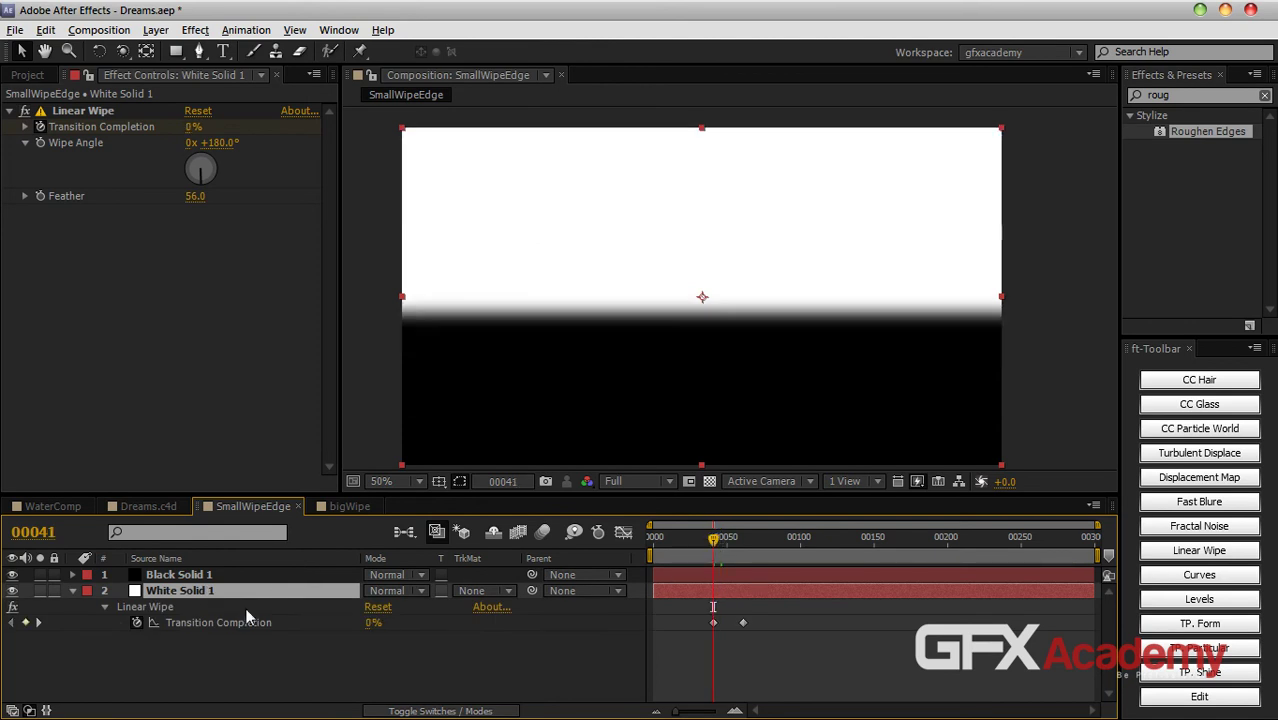
click(200, 576)
key(u)
key(u)
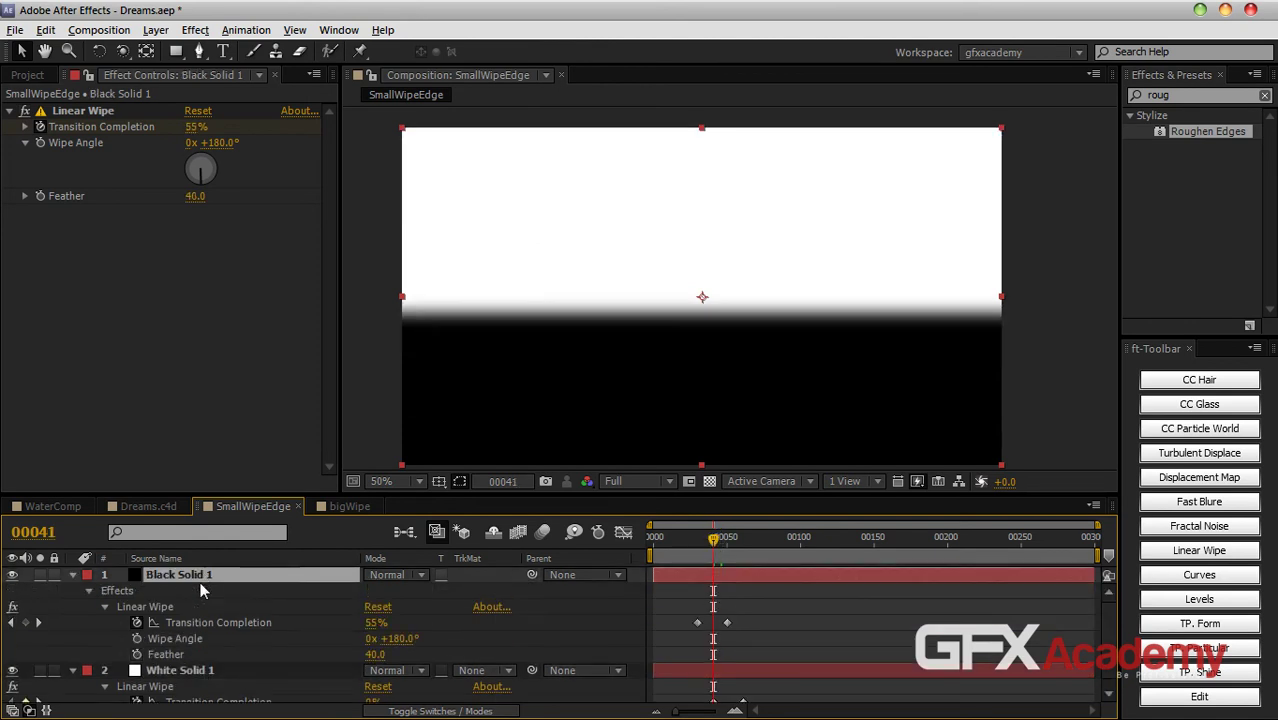
key(u)
key(u)
key(u)
drag(623, 496, 621, 457)
Step: Shift the white solid's Transition Completion keyframes to start at frame 30, aligned with the black solid's keyframes
key(Page_Up)
key(Page_Up)
key(Page_Up)
key(Page_Up)
key(Page_Up)
key(Page_Up)
key(Page_Up)
key(Page_Up)
key(Page_Up)
key(Page_Up)
key(Page_Up)
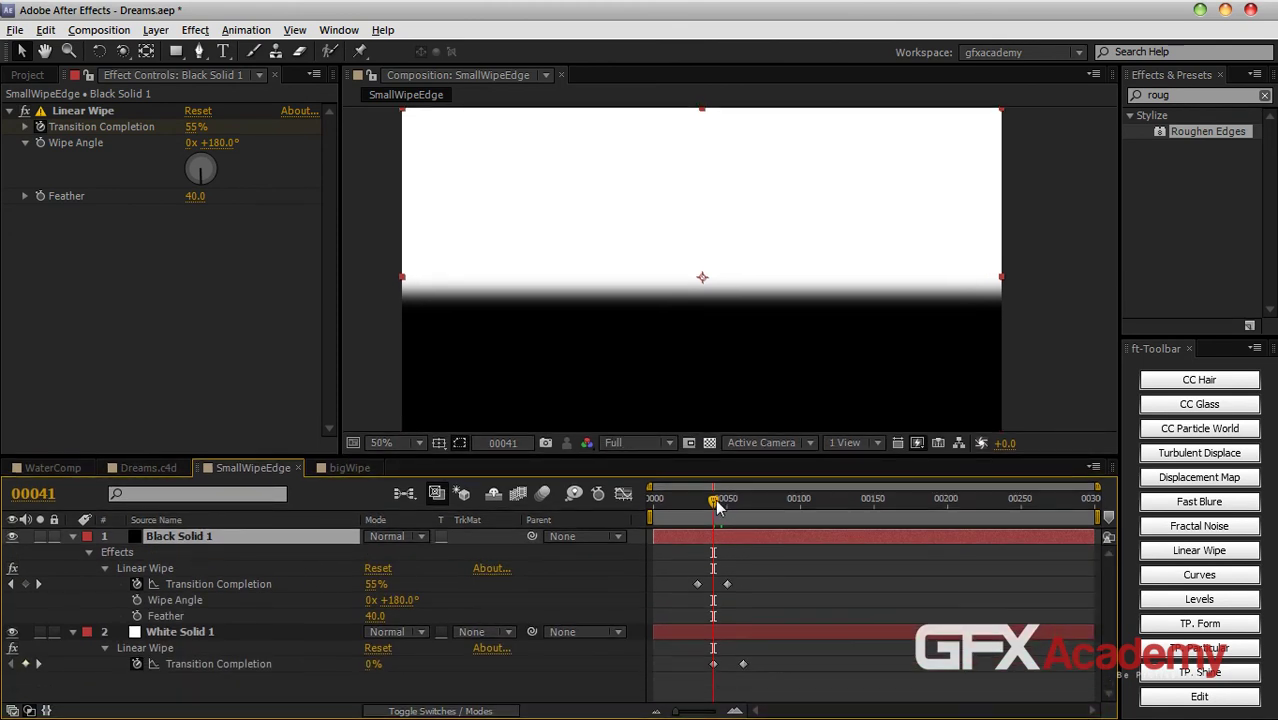
drag(768, 653, 704, 663)
click(770, 583)
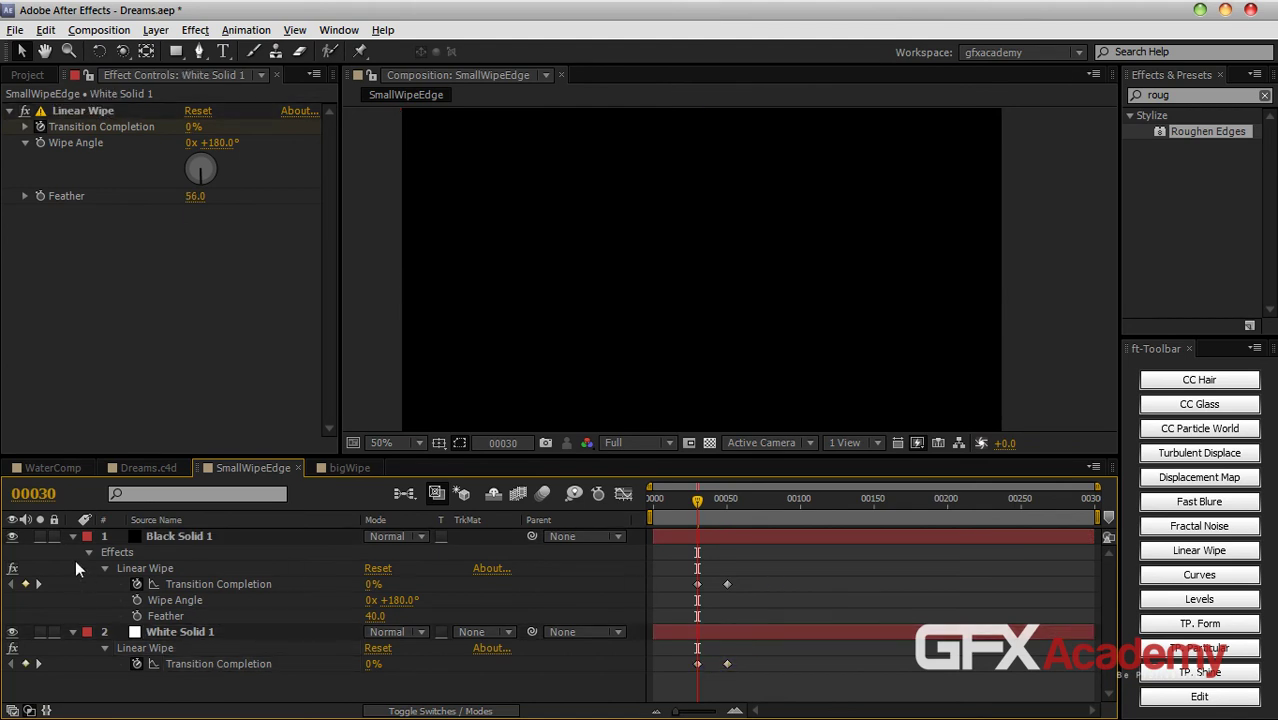
Step: Collapse both solids' properties, shrink the timeline area and preview the wipe at frame 35
click(73, 536)
click(72, 552)
drag(595, 456, 595, 522)
drag(668, 566, 705, 568)
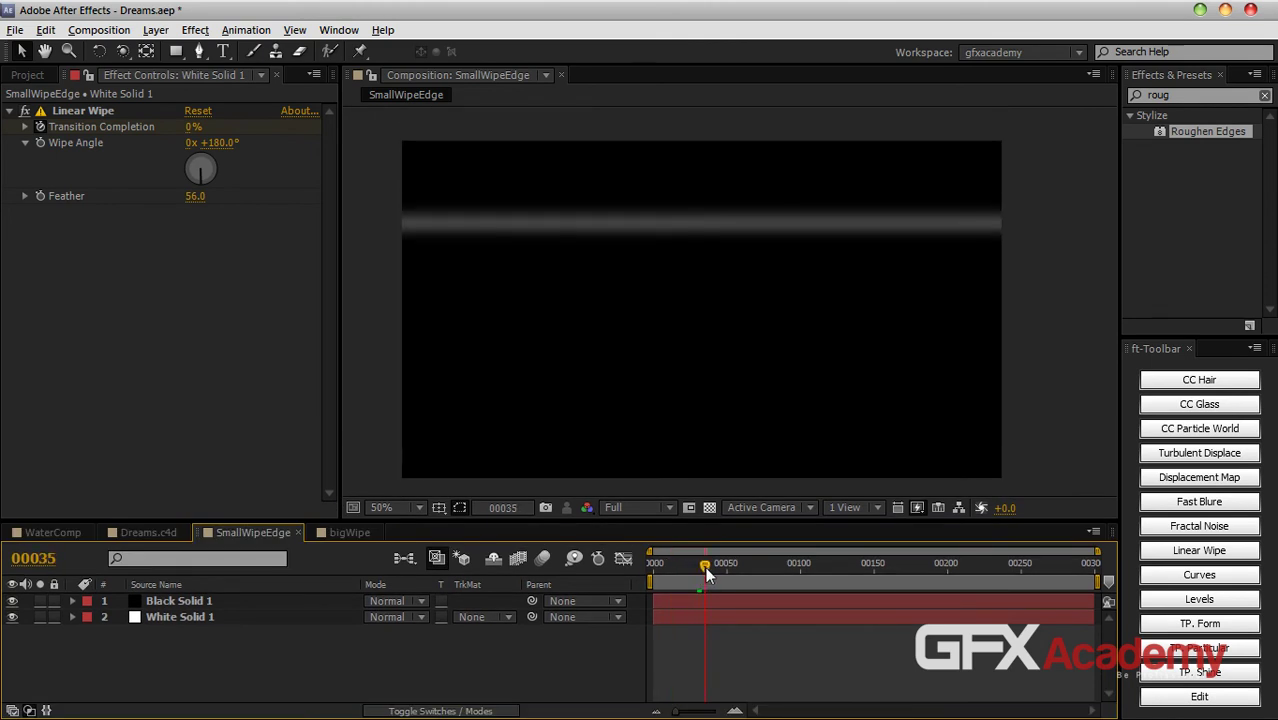
Step: Set the Linear Wipe feather to 55 on both the black solid and the white solid in SmallWipeEdge
click(226, 601)
click(209, 614)
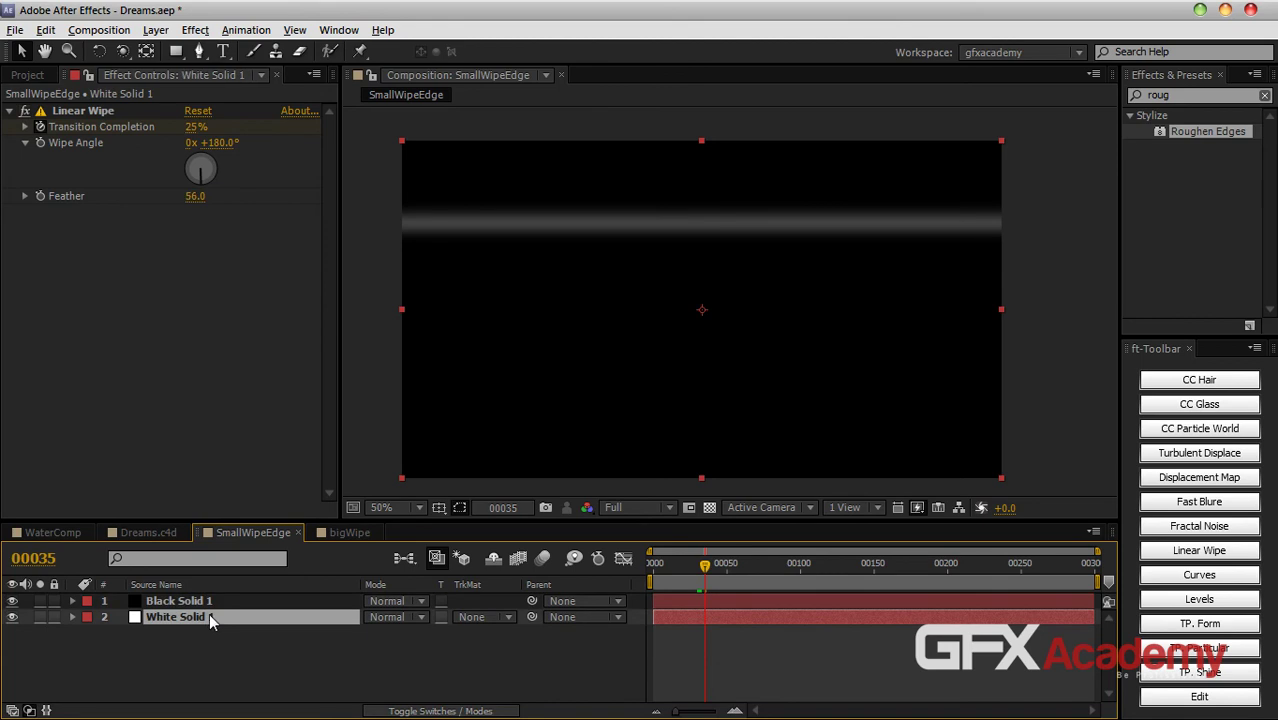
click(195, 601)
click(195, 196)
text(55)
key(Return)
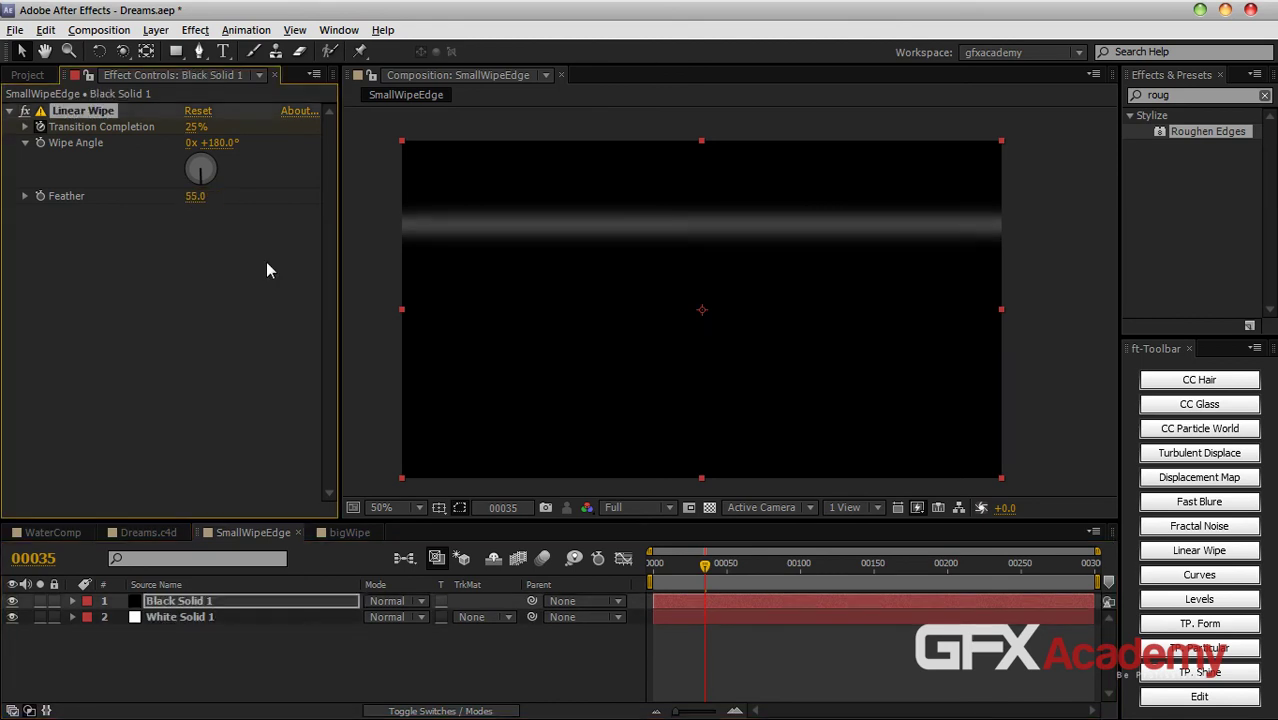
click(182, 617)
click(196, 196)
text(55)
key(Return)
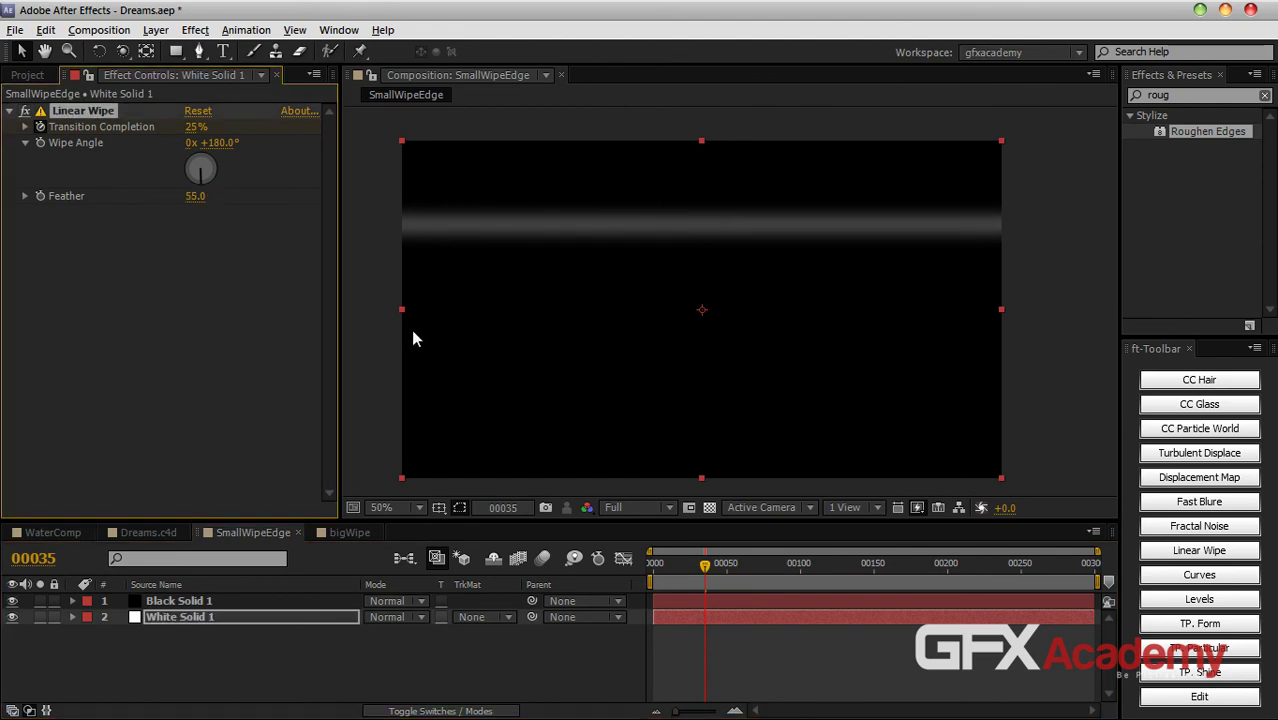
Step: Offset the white solid's layer one frame later than the black solid and preview the edge band at frame 36
click(322, 600)
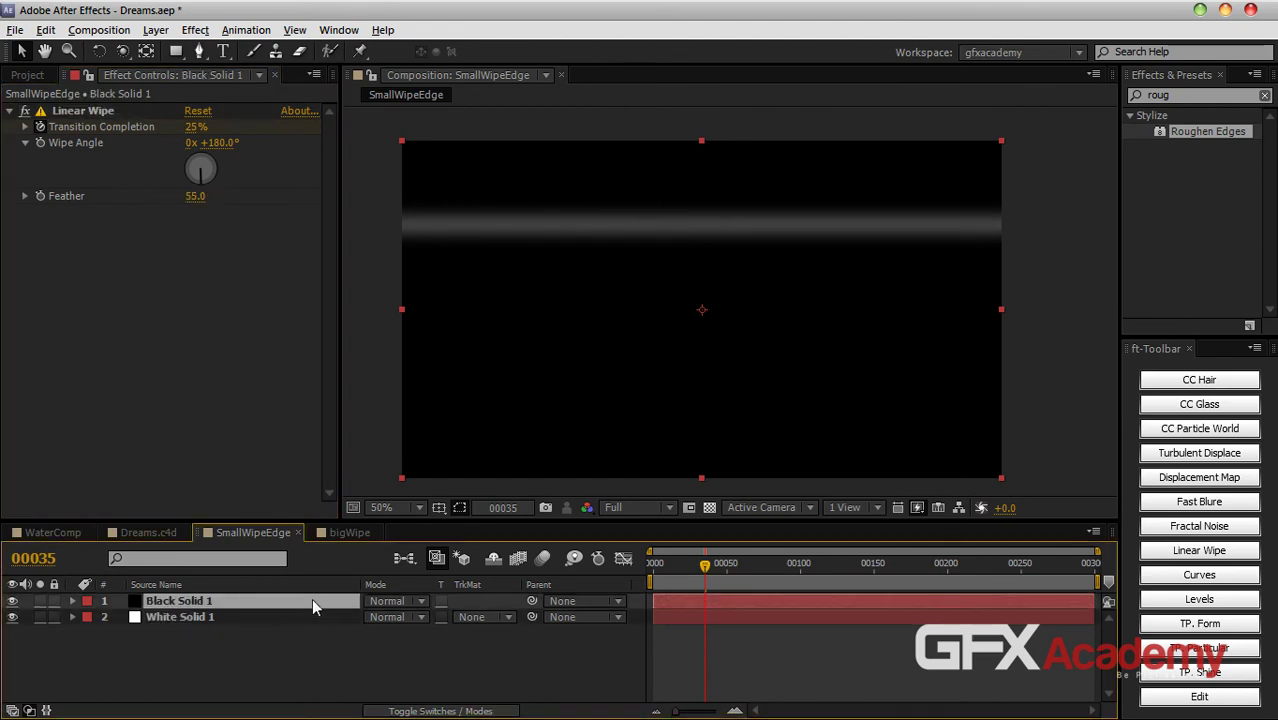
click(668, 621)
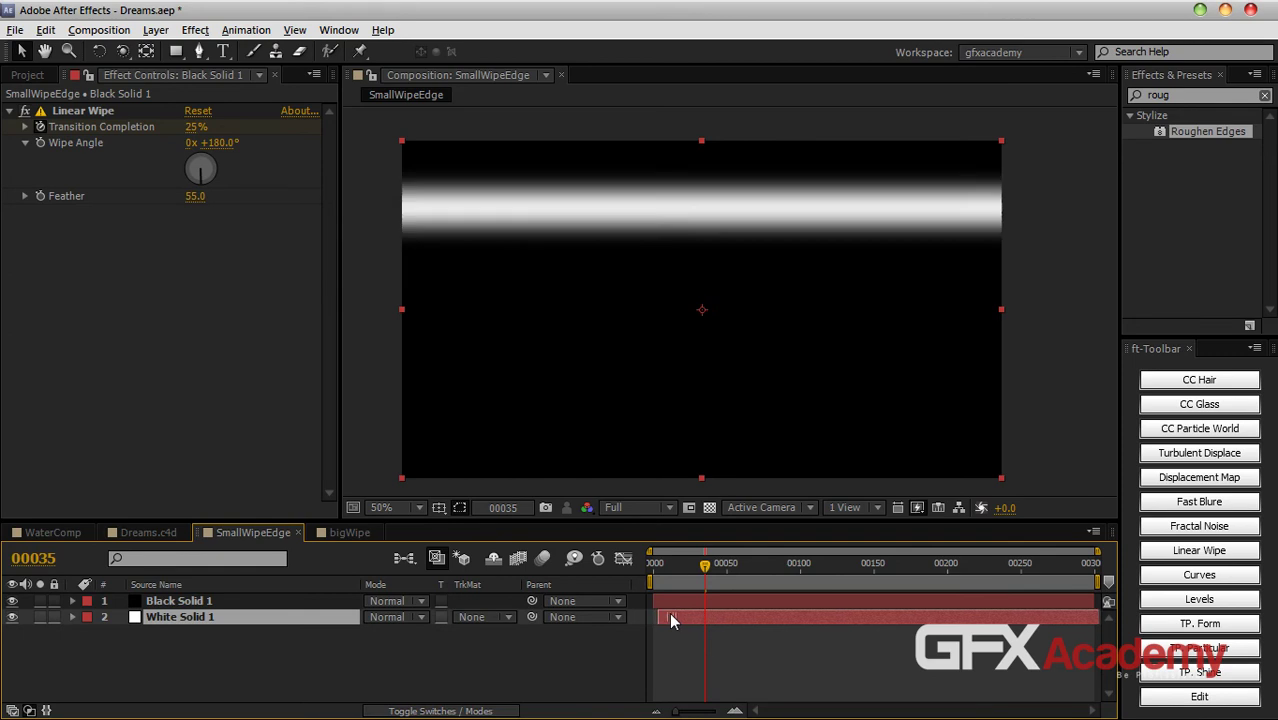
click(572, 643)
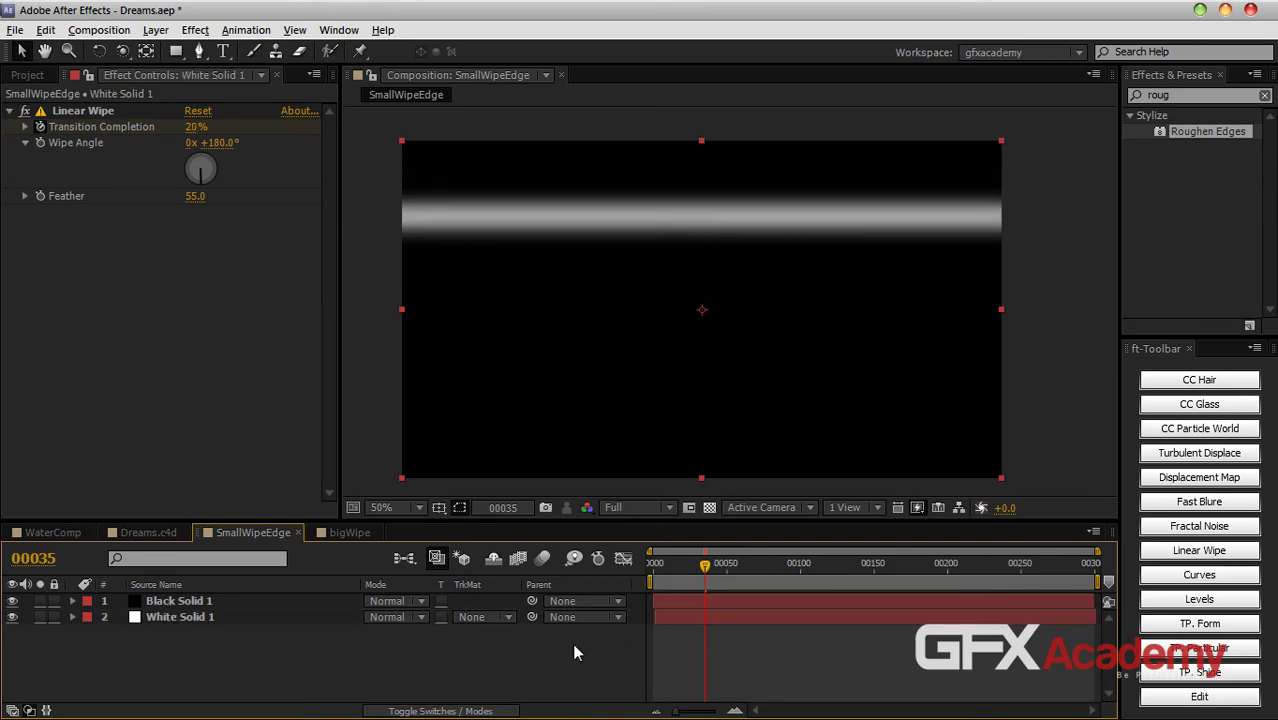
drag(660, 564, 706, 576)
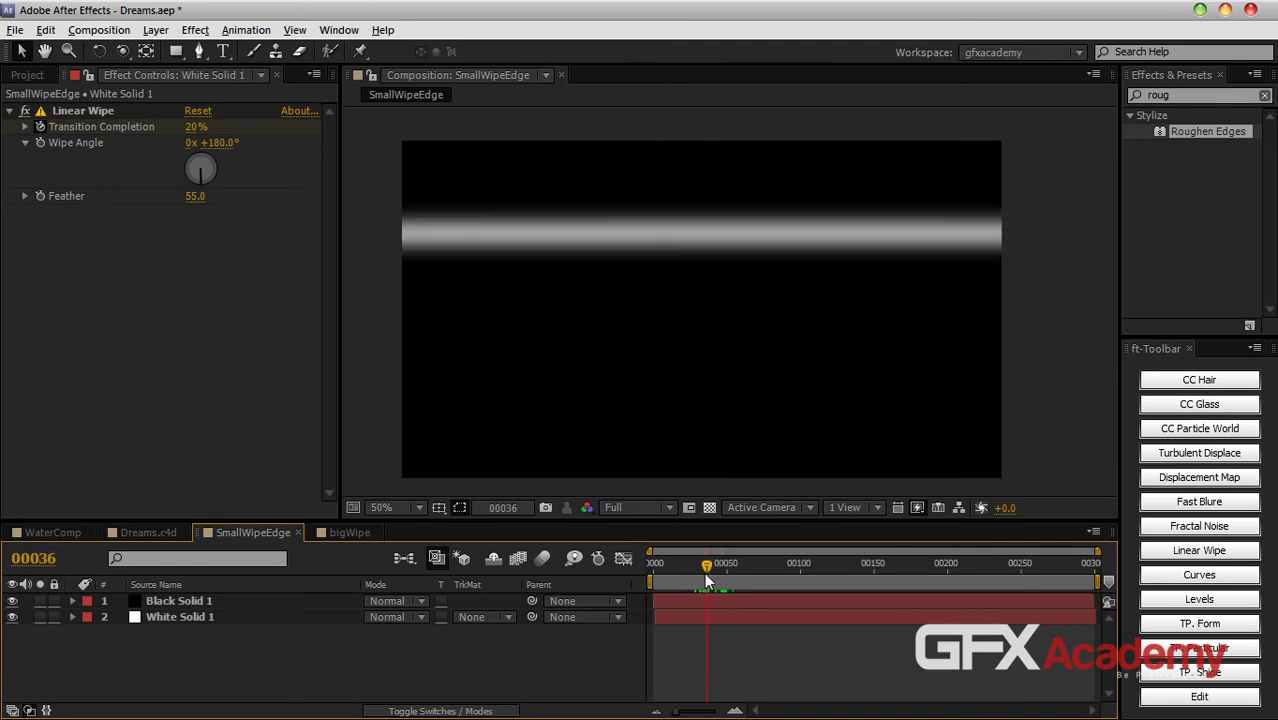
Step: Close the SmallWipeEdge and bigWipe compositions and enlarge the Dreams.c4d timeline to show all its layers
click(297, 531)
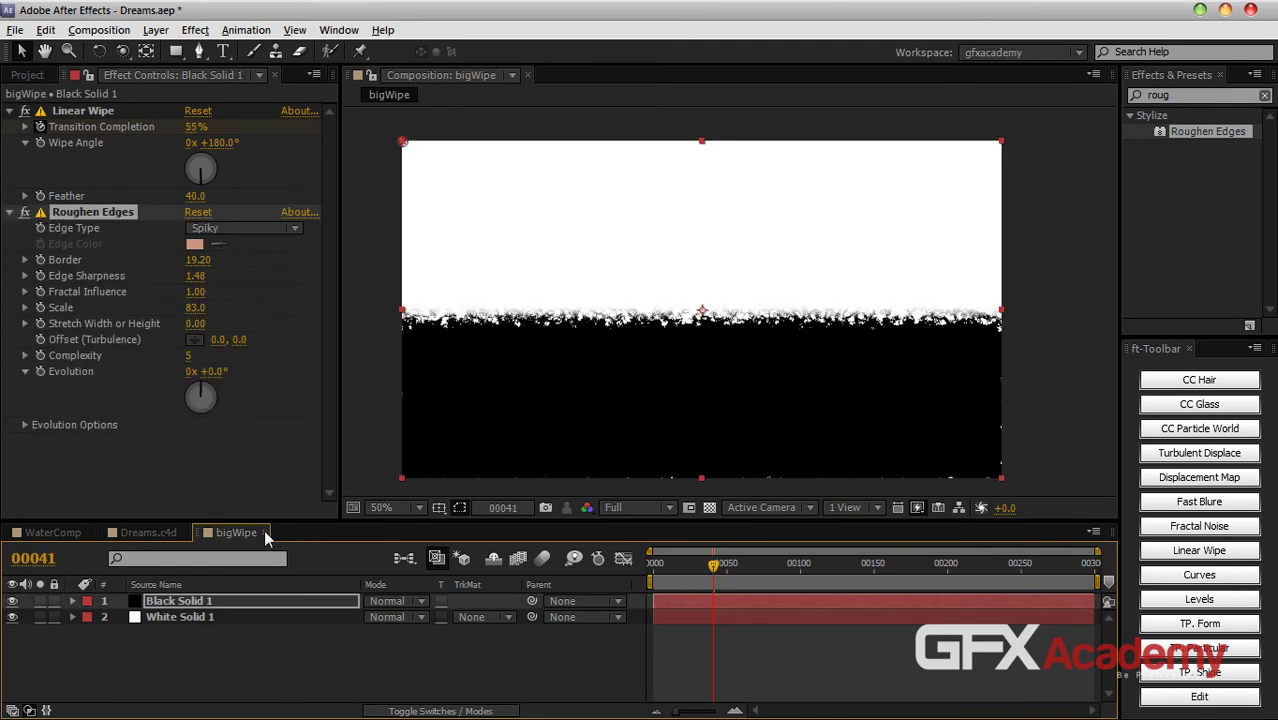
click(265, 532)
drag(270, 521, 270, 409)
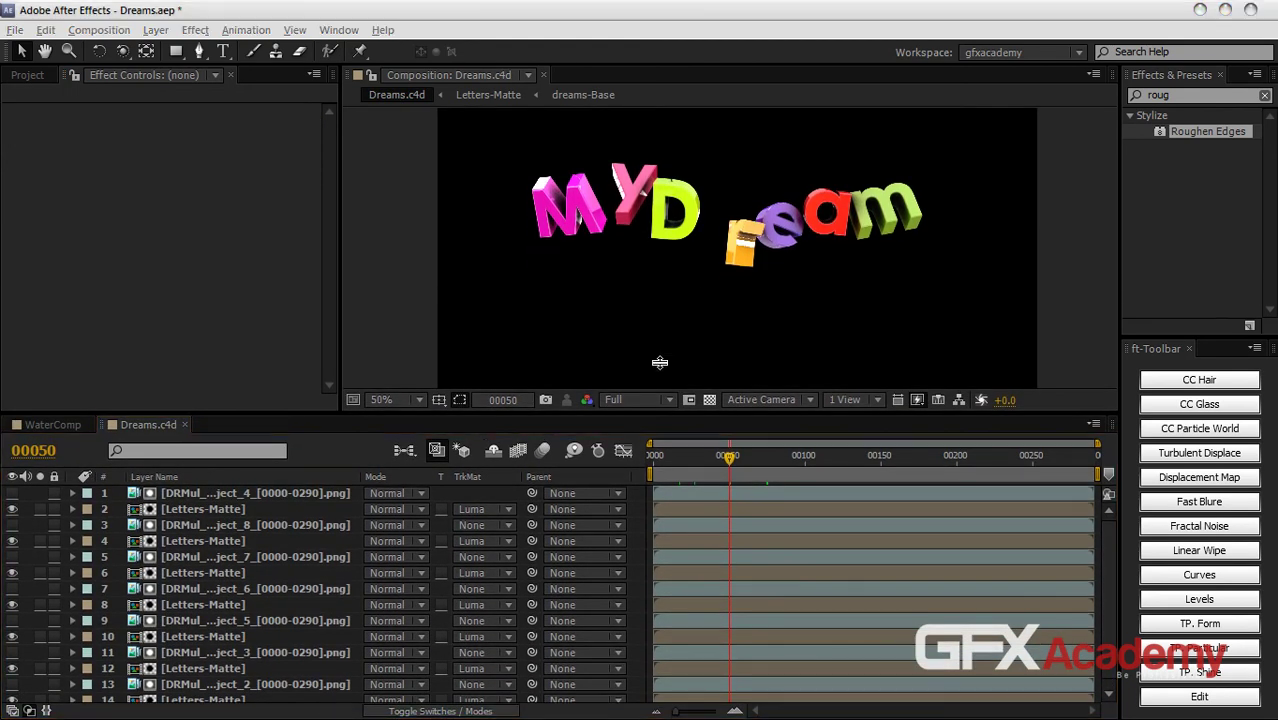
drag(537, 412, 534, 387)
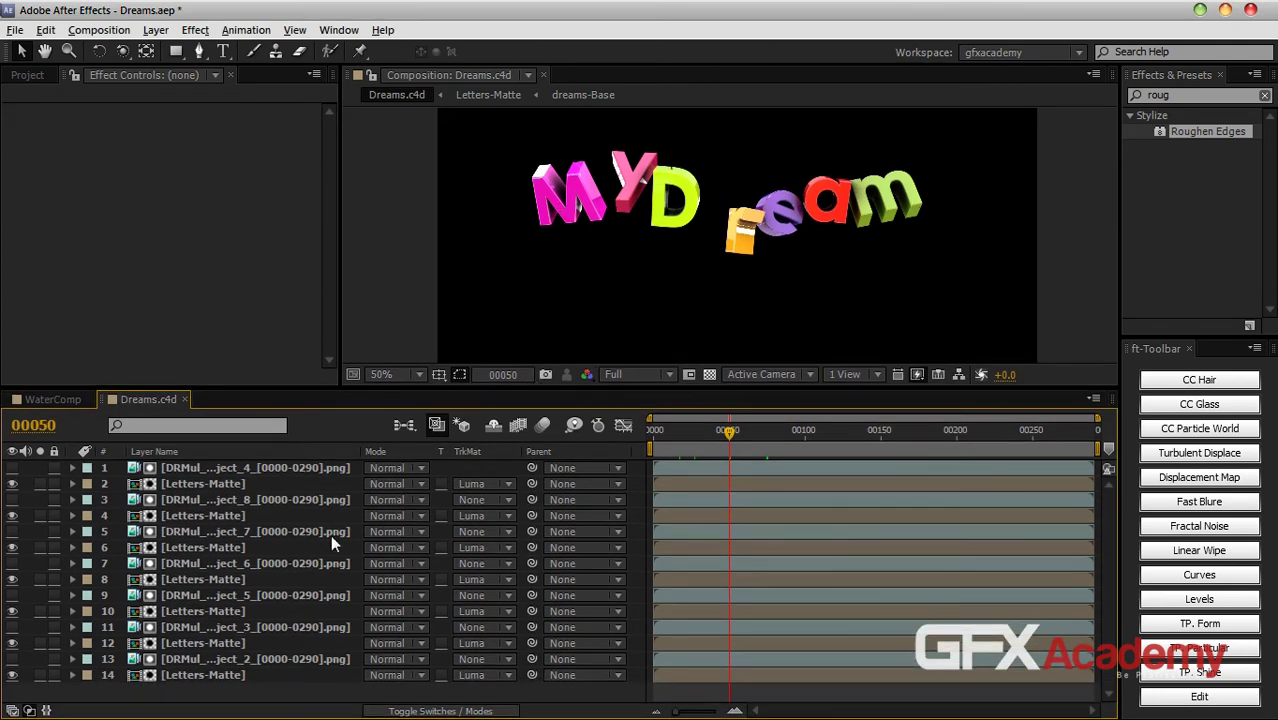
Step: Pre-compose all fourteen letter and matte layers of Dreams.c4d into a composition named Particular-Matte
click(248, 676)
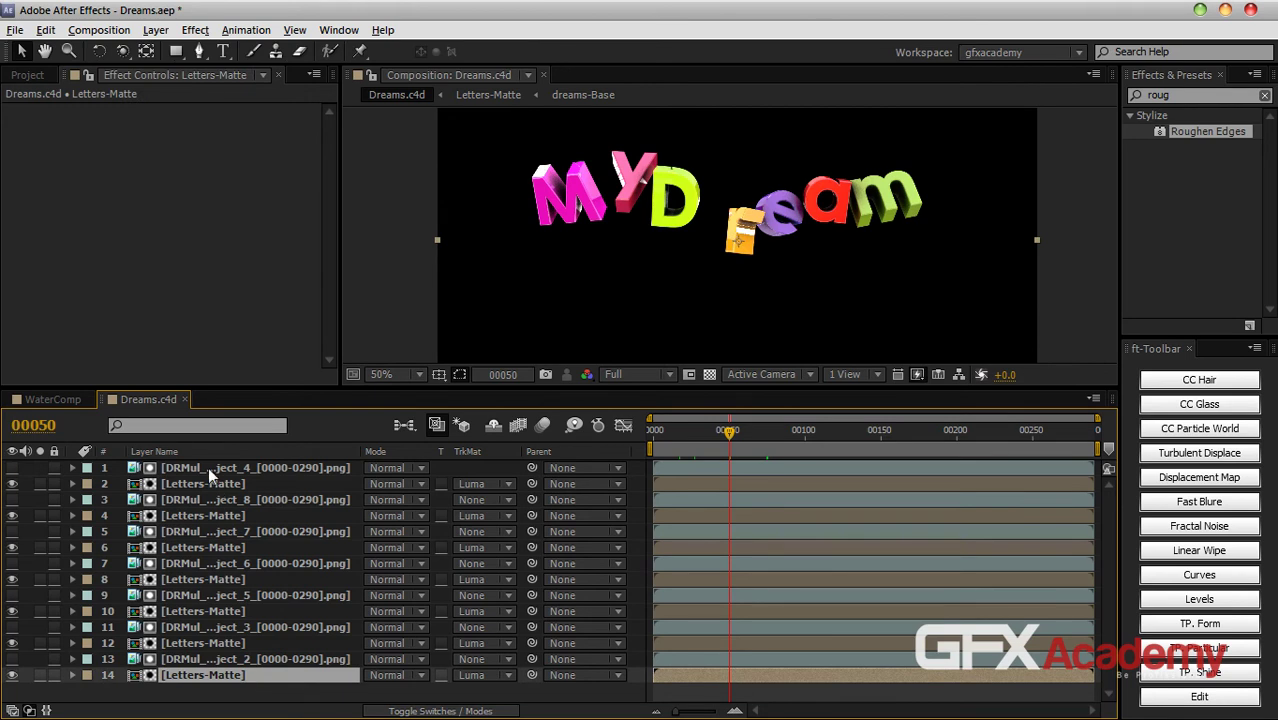
shift+click(211, 468)
key(ctrl+shift+c)
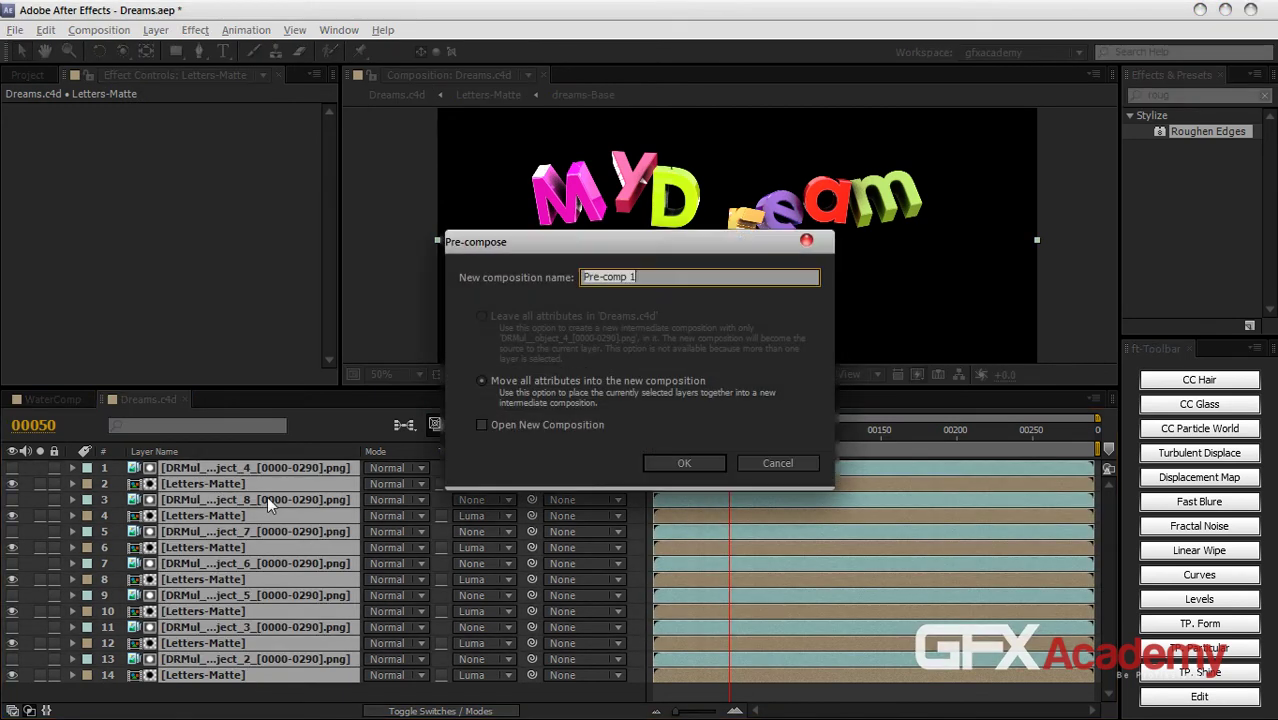
text(Particular-Matte)
key(Return)
drag(540, 388, 525, 454)
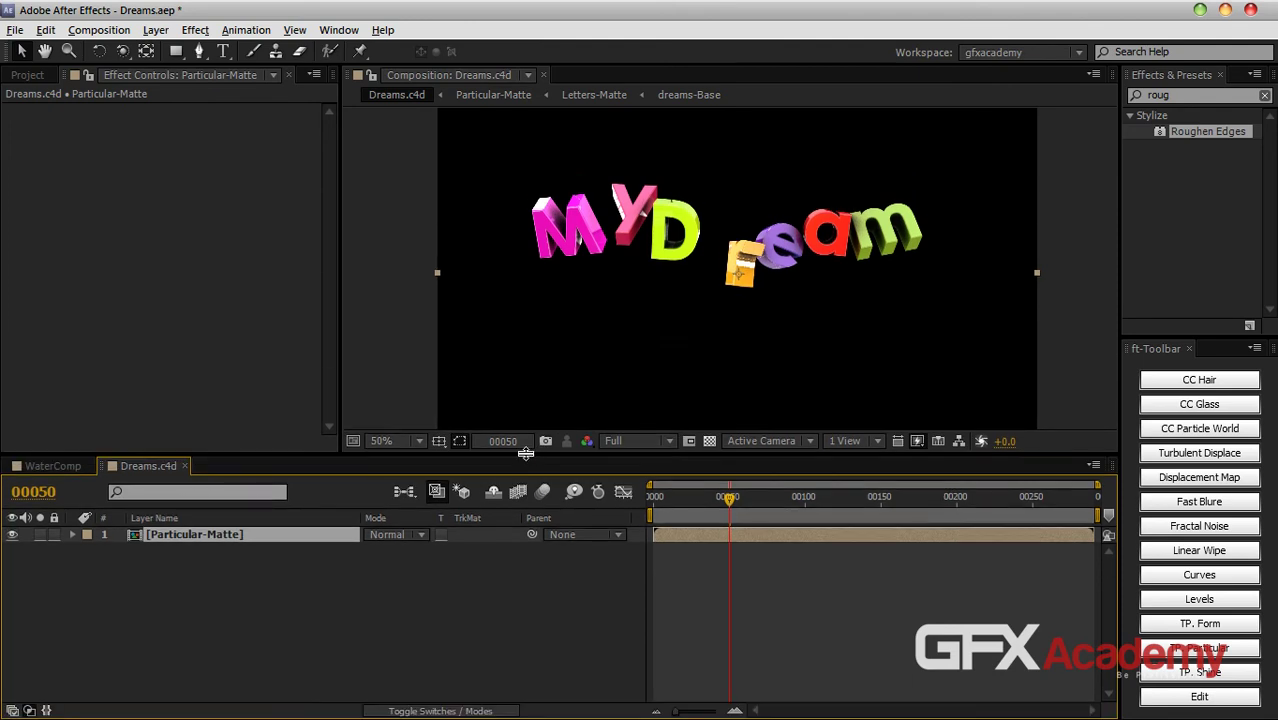
click(427, 617)
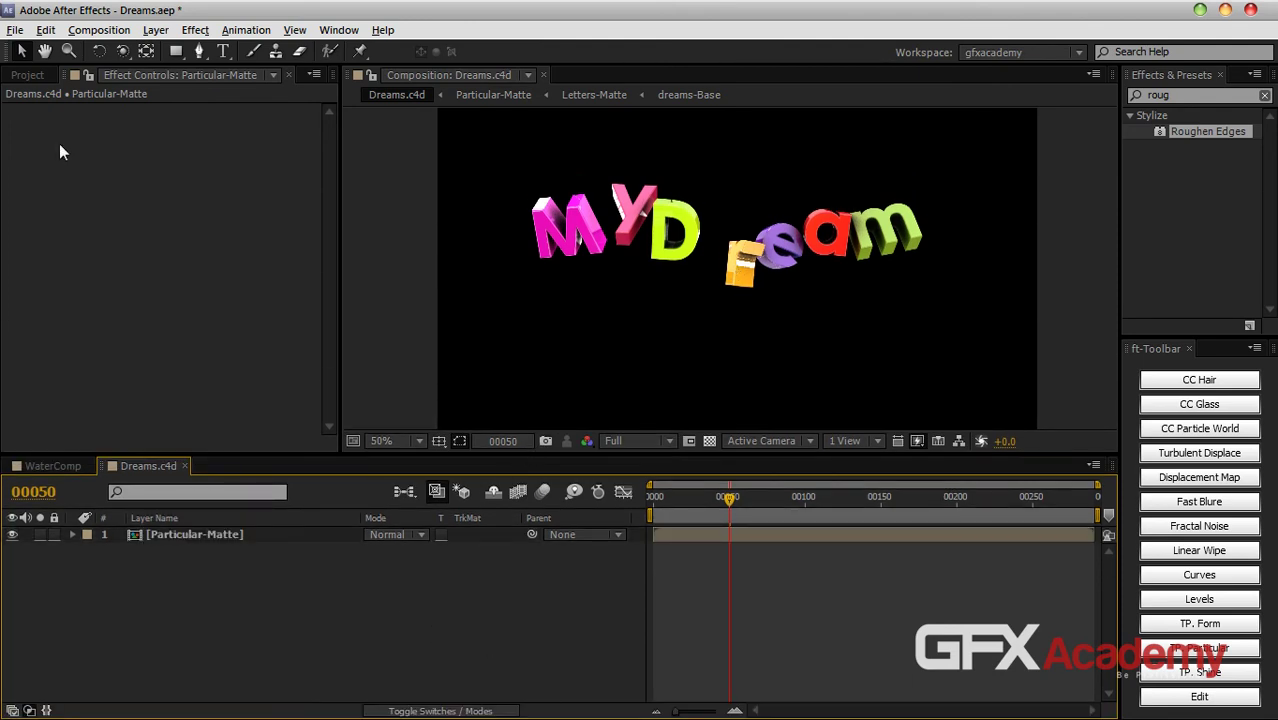
Step: Add the SmallWipeEdge composition beneath Particular-Matte in Dreams.c4d and preview it against the letters at frame 32
click(27, 75)
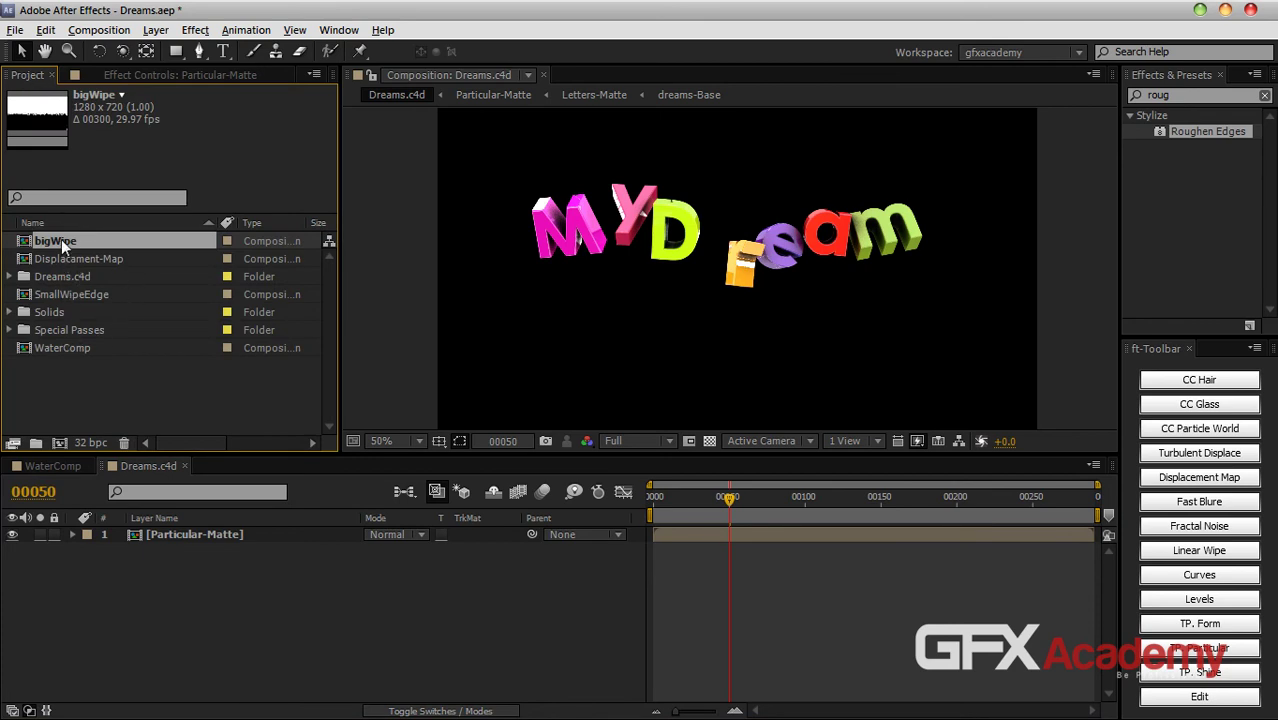
drag(65, 294, 306, 610)
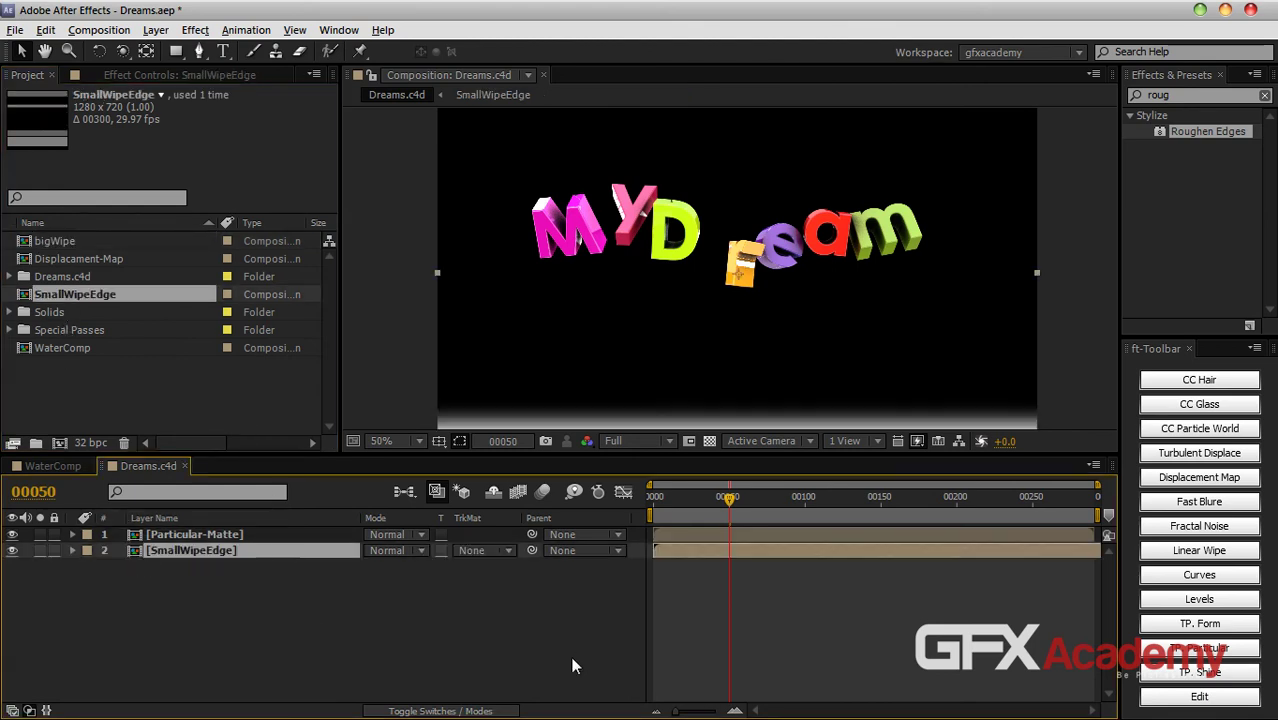
drag(669, 497, 703, 512)
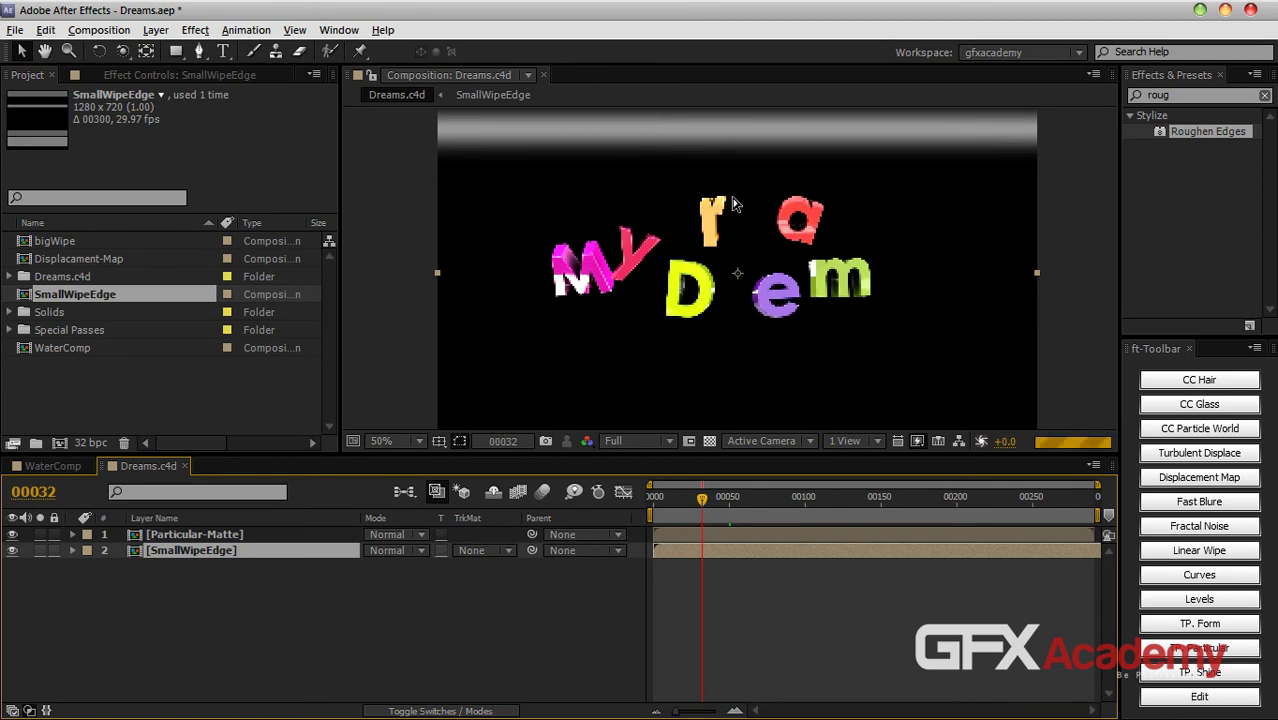
Step: Try Particular-Matte as a luma track matte for the SmallWipeEdge layer and return to frame 0
click(505, 551)
click(540, 640)
drag(700, 505, 618, 517)
click(527, 633)
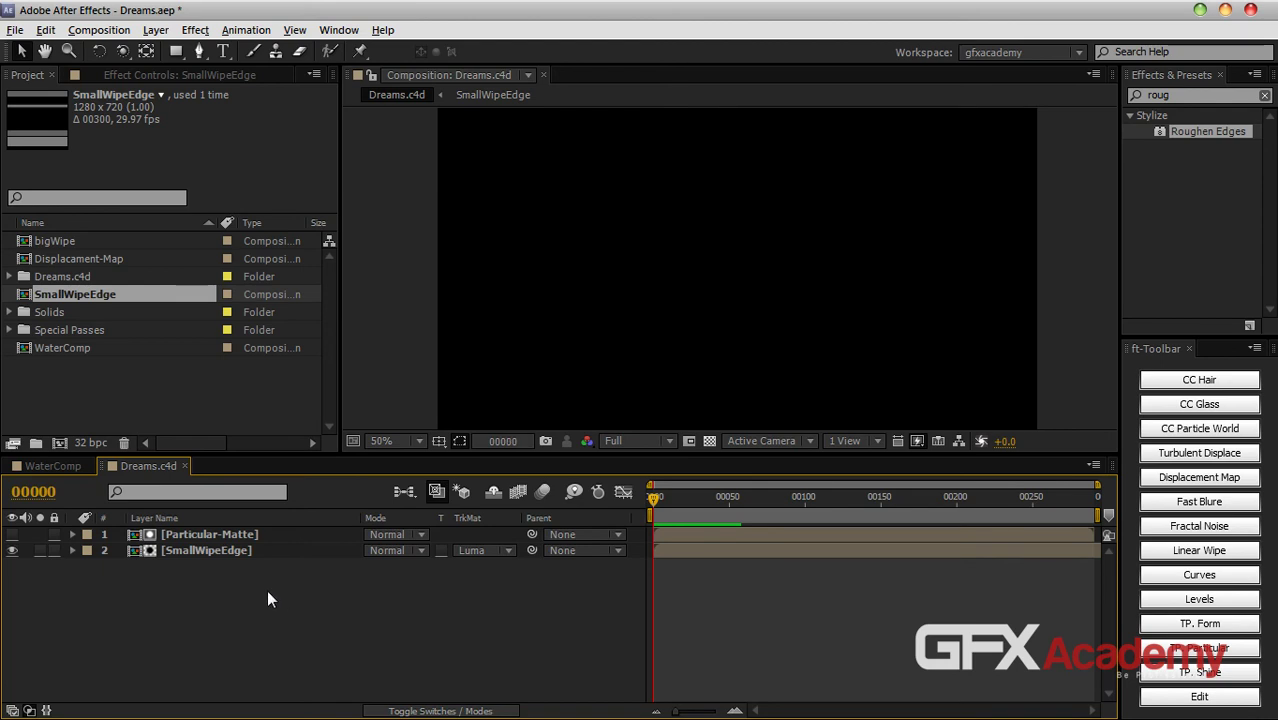
Step: In SmallWipeEdge, move both solids' Transition Completion keyframes to start at frame 15 and end at frame 70
double_click(244, 550)
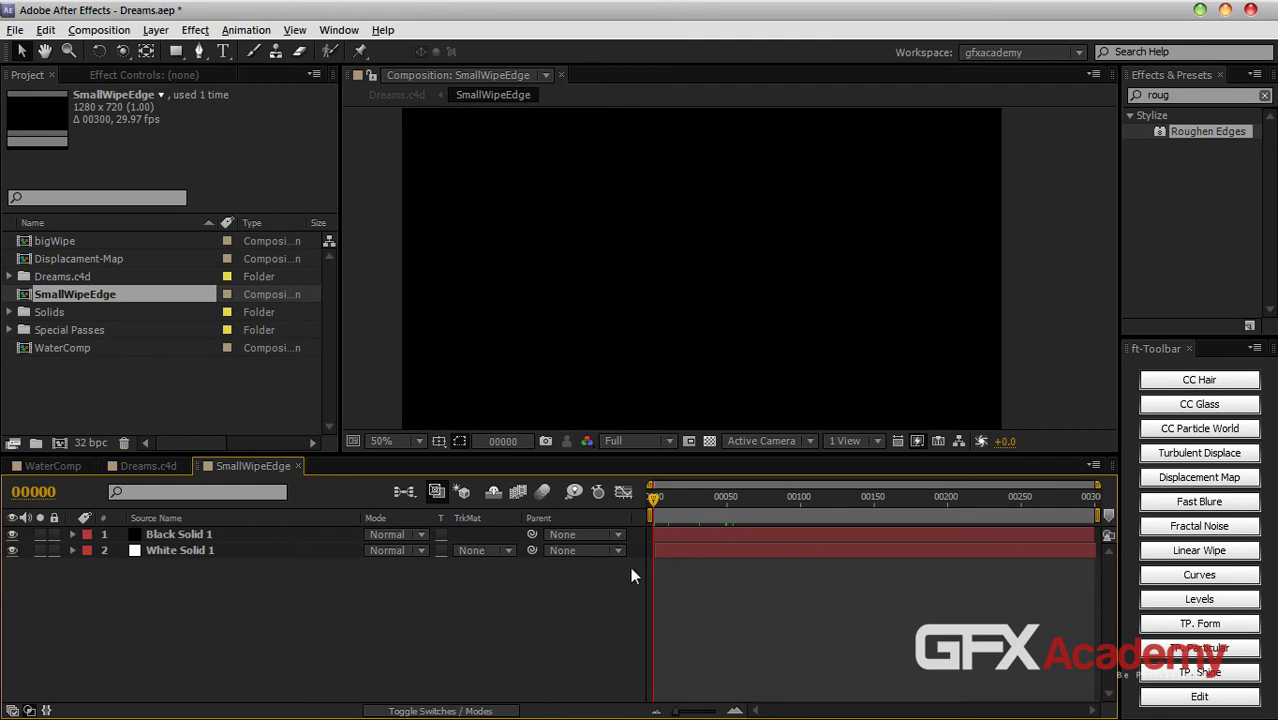
key(ctrl+a)
key(u)
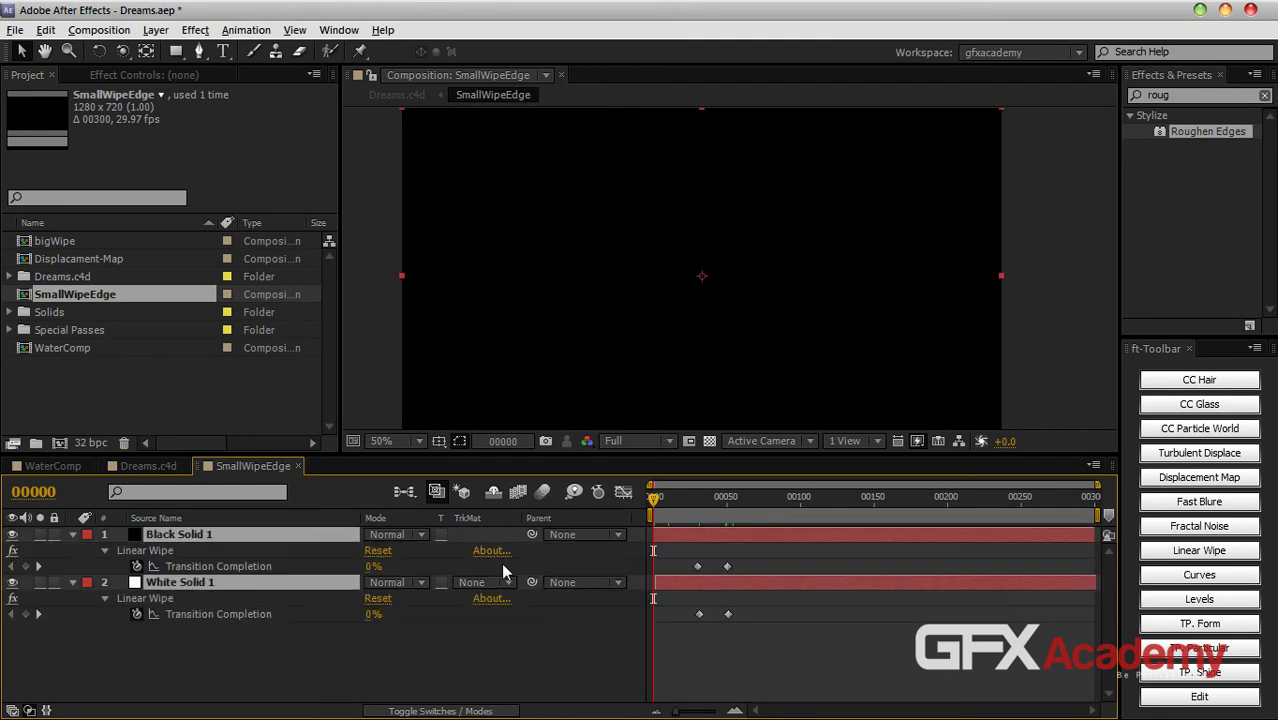
drag(653, 497, 676, 506)
click(741, 567)
drag(748, 557, 676, 614)
click(722, 648)
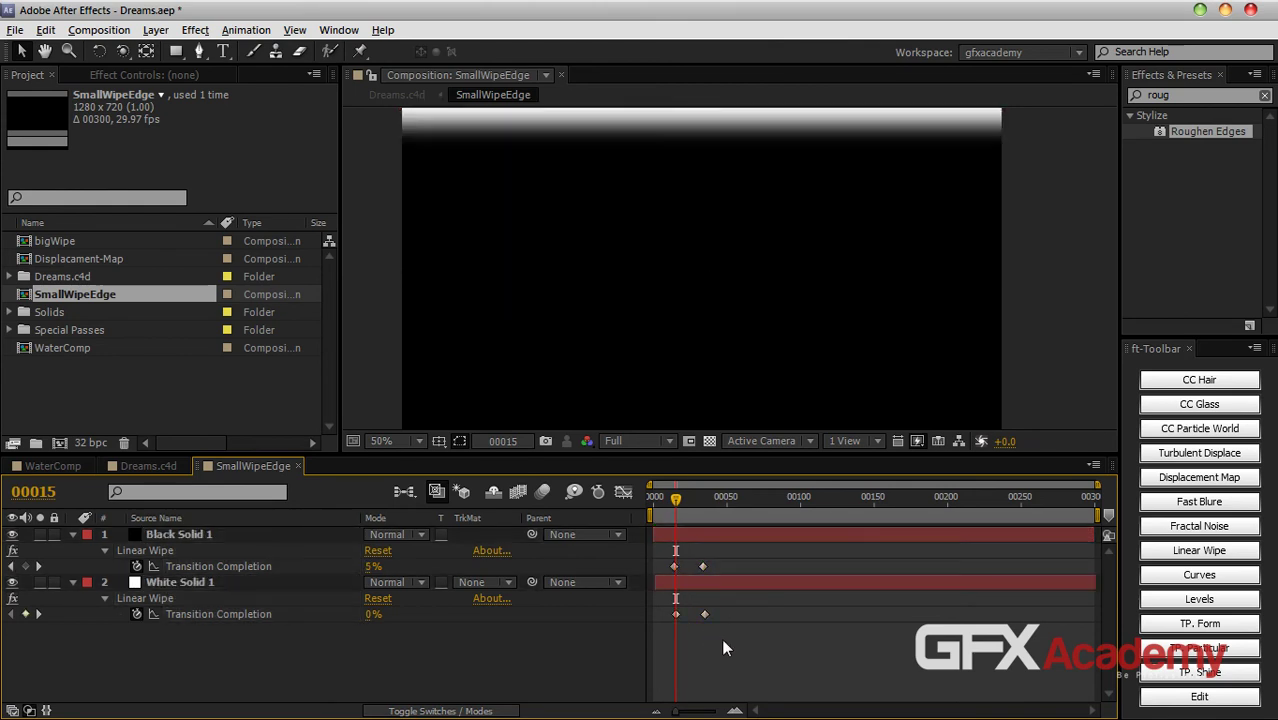
drag(701, 563, 751, 614)
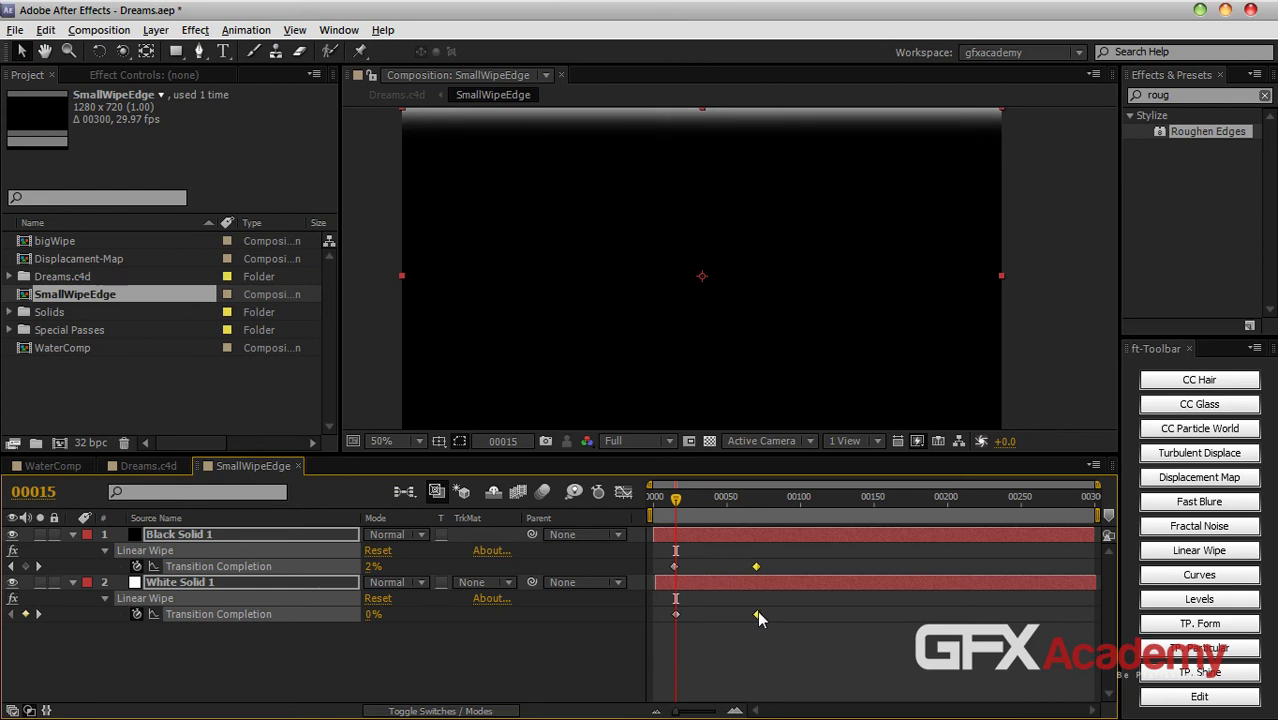
drag(677, 499, 757, 530)
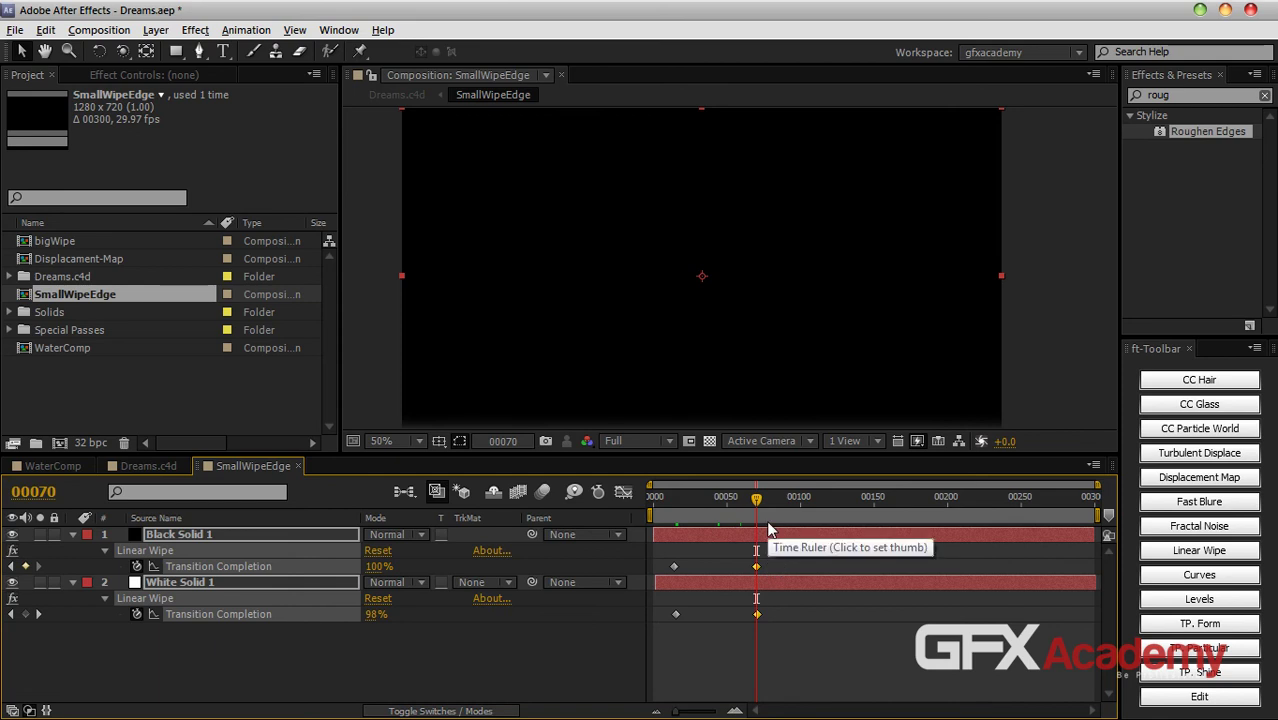
Step: Remove the luma track matte from the SmallWipeEdge layer in Dreams.c4d and turn Particular-Matte's visibility on
click(166, 467)
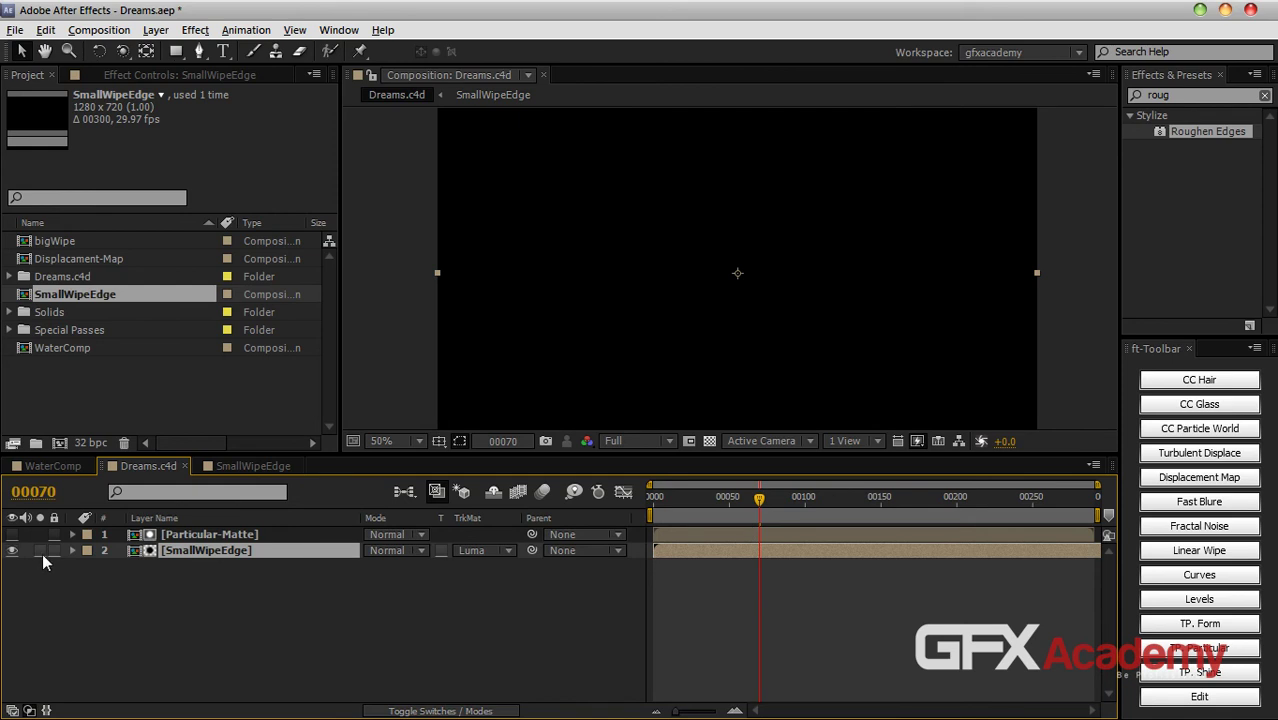
click(477, 551)
click(495, 571)
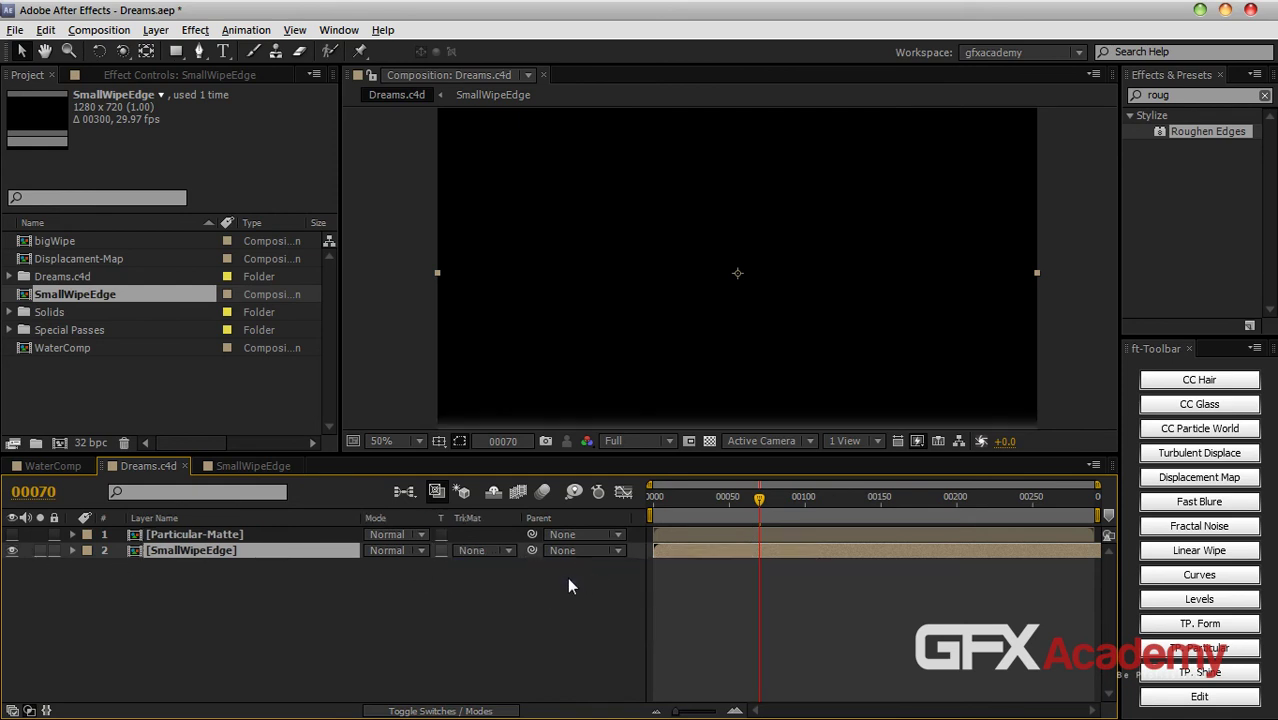
click(12, 537)
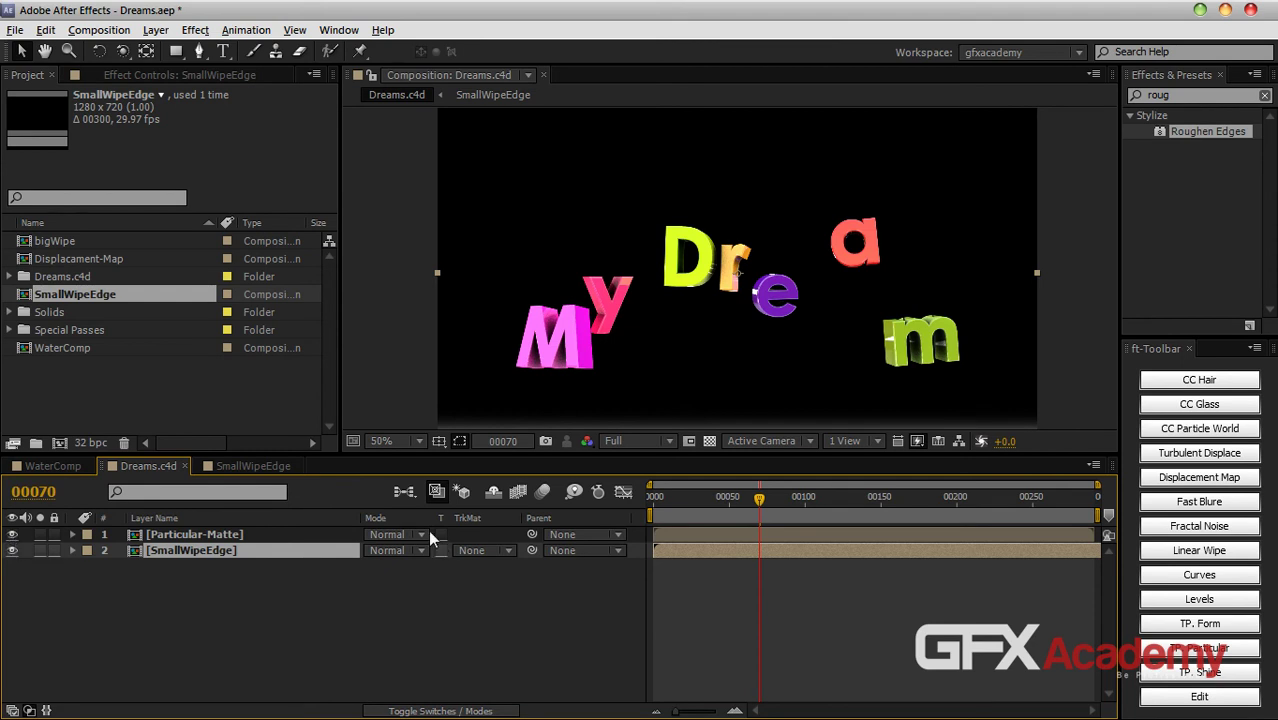
Step: Move both solids' ending Transition Completion keyframes to frame 100, preview the wipe and close SmallWipeEdge
click(253, 465)
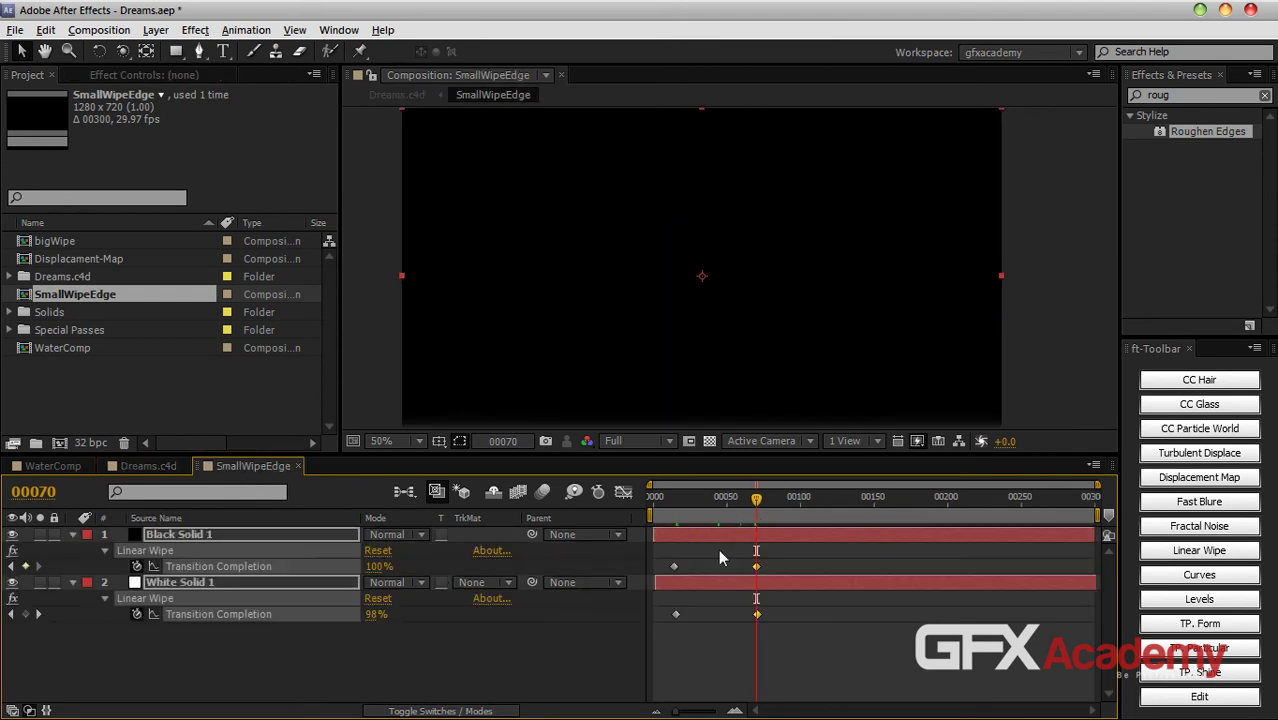
drag(757, 498, 800, 513)
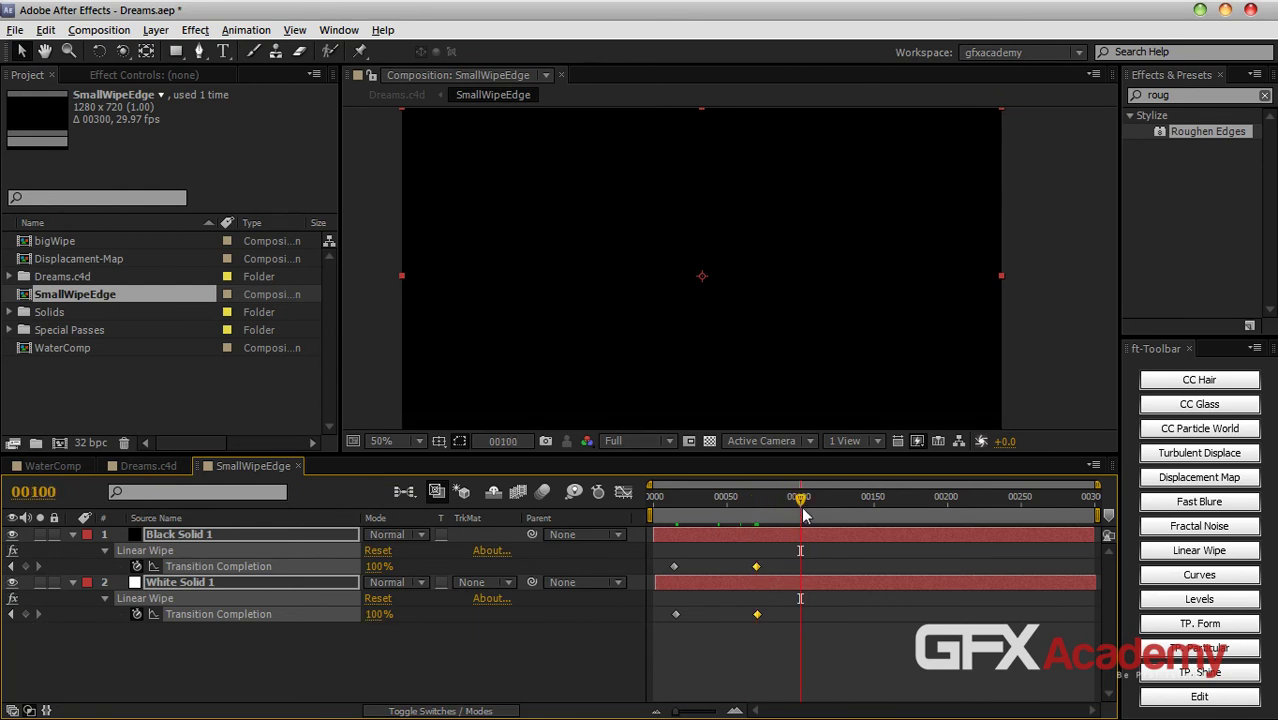
drag(757, 614, 800, 615)
drag(800, 505, 676, 527)
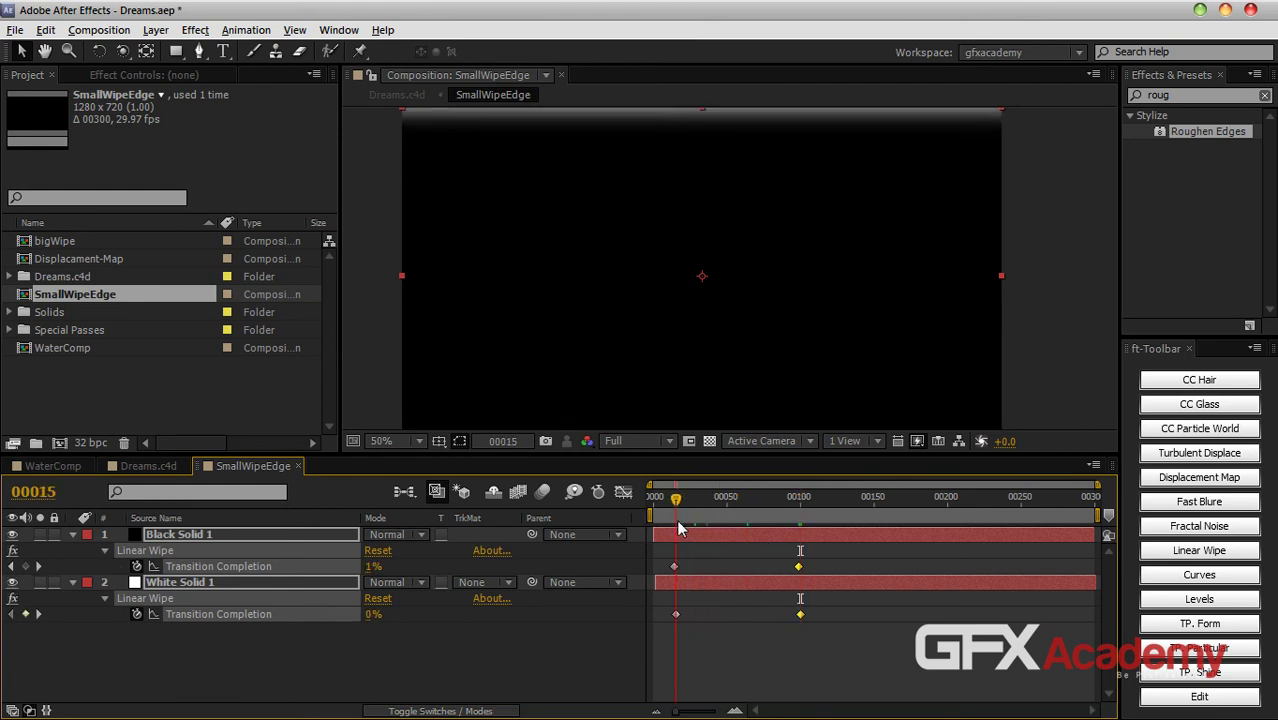
scroll(712, 276, down, 2)
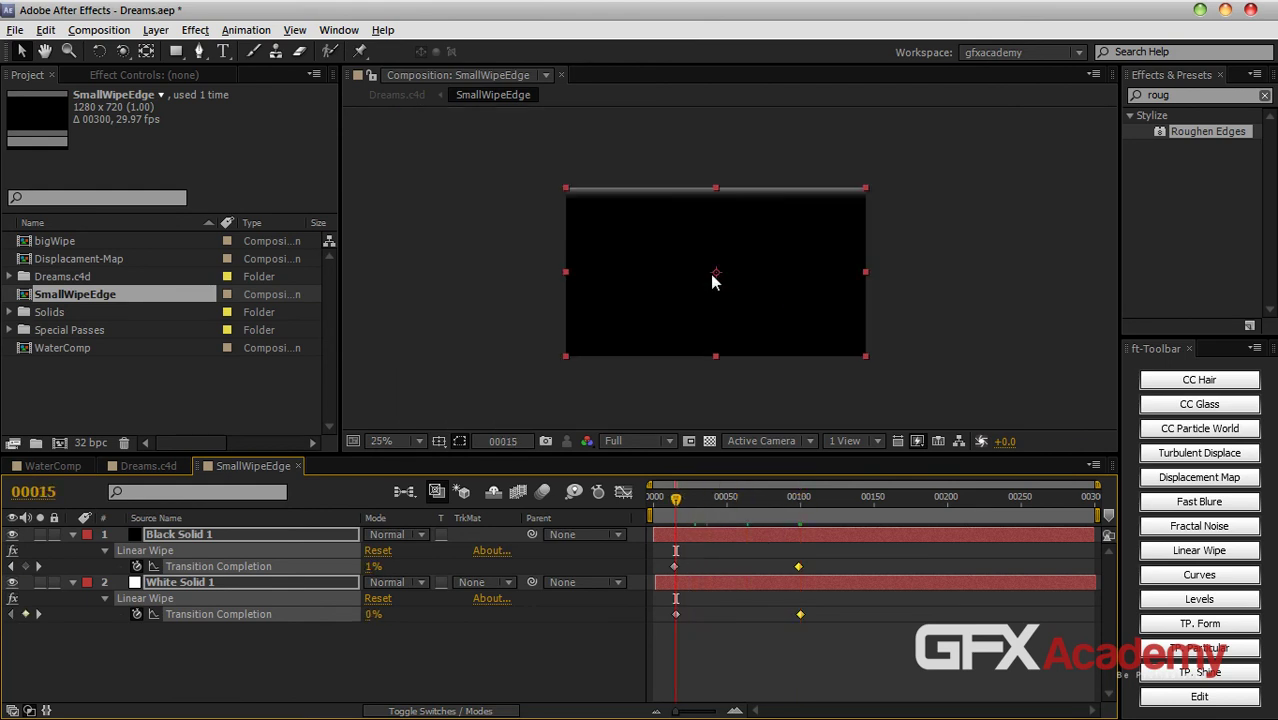
drag(677, 500, 650, 510)
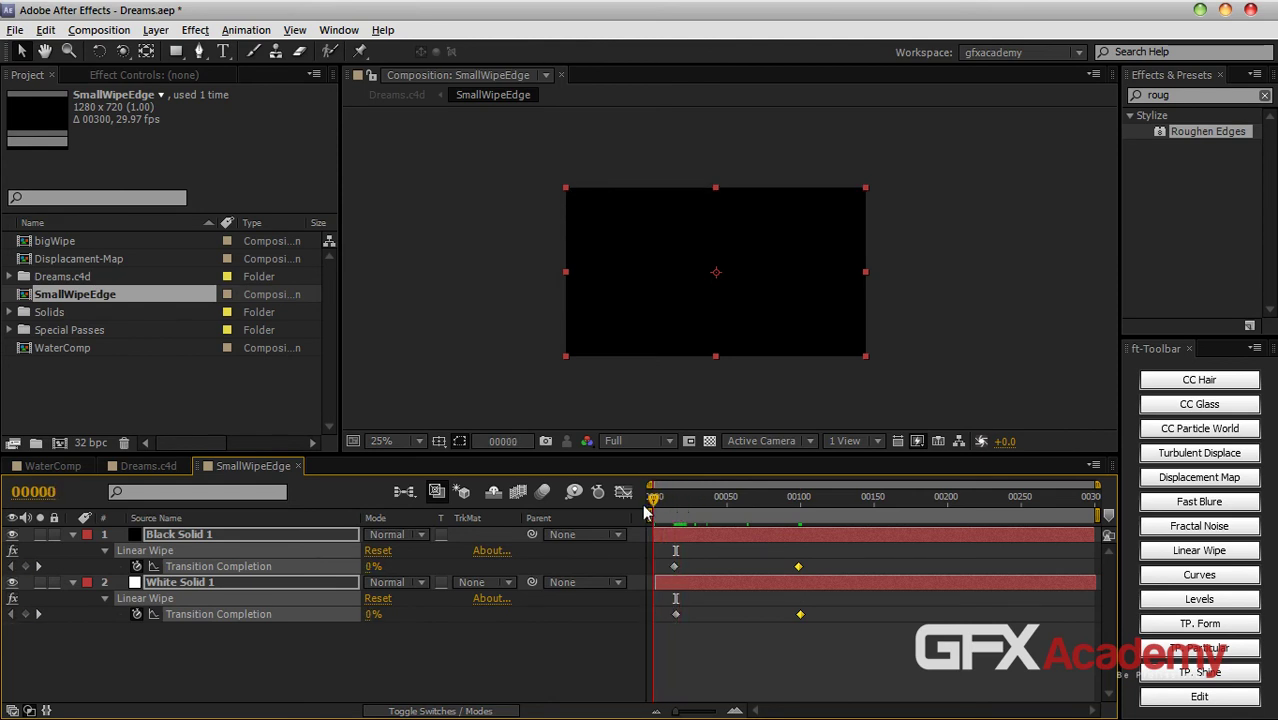
click(297, 466)
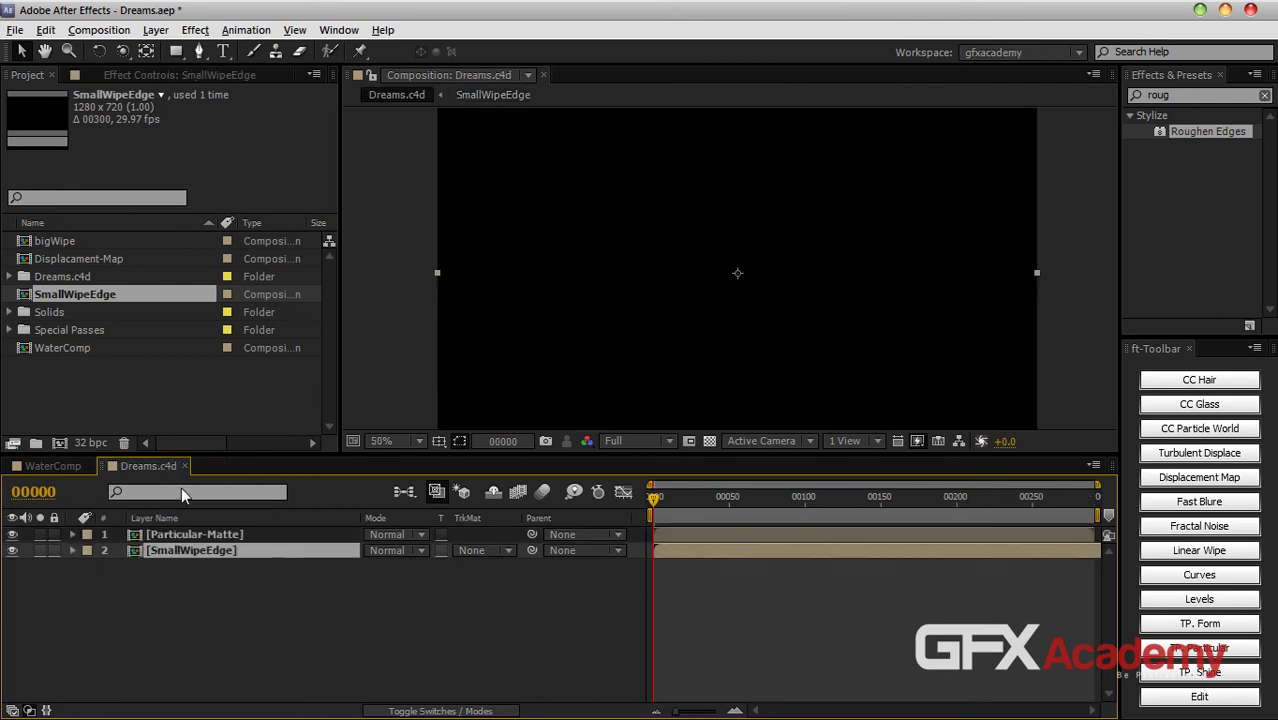
Step: In bigWipe, move Black Solid 1's starting Transition Completion keyframe to frame 15
double_click(55, 241)
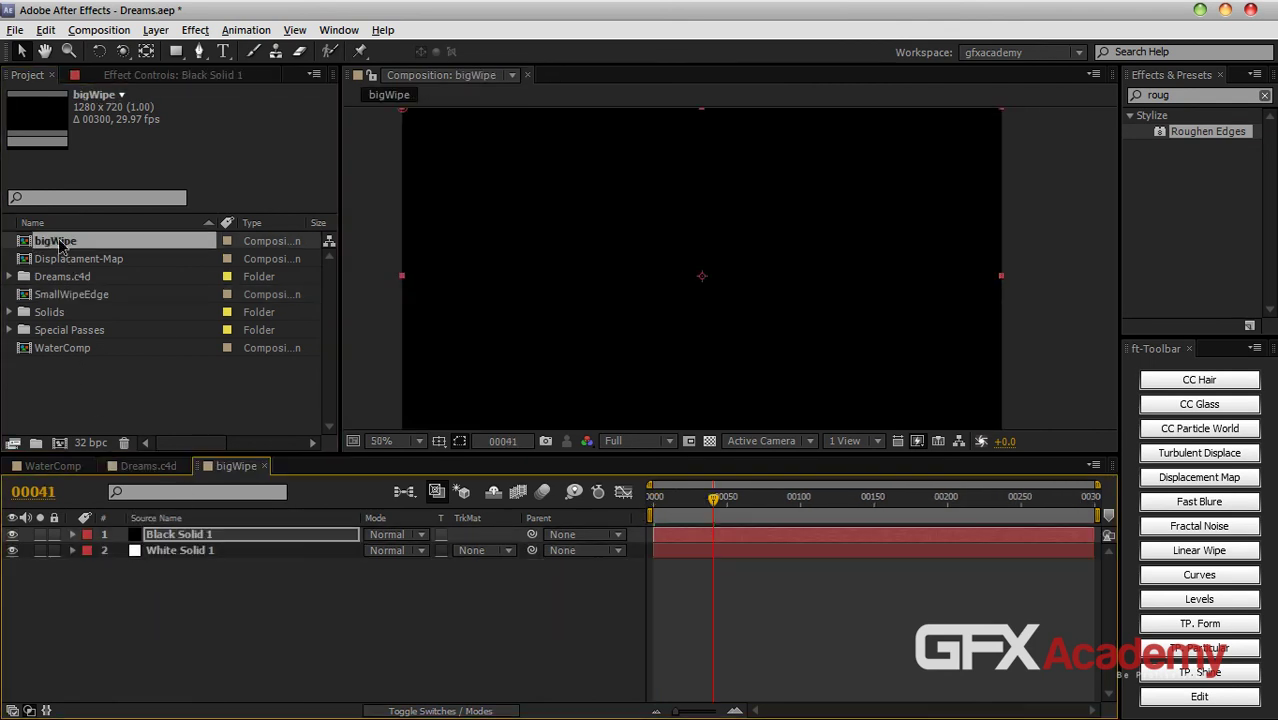
click(260, 575)
key(u)
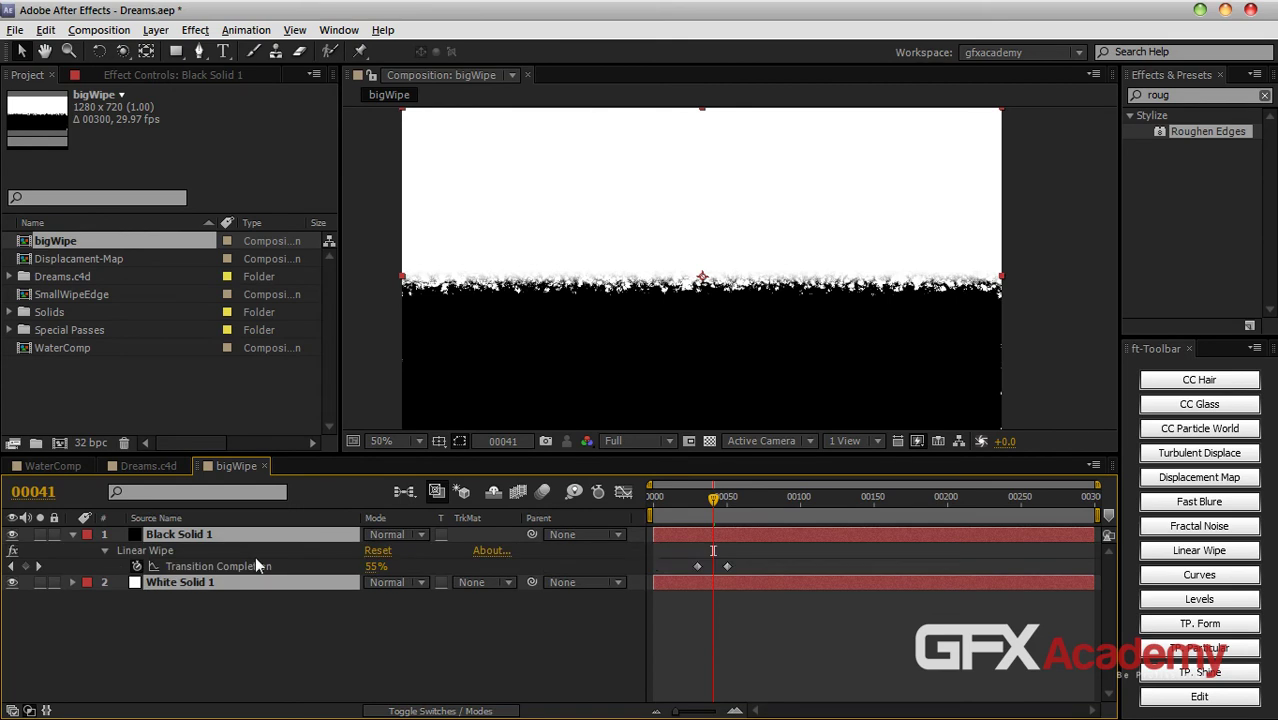
click(495, 440)
text(15)
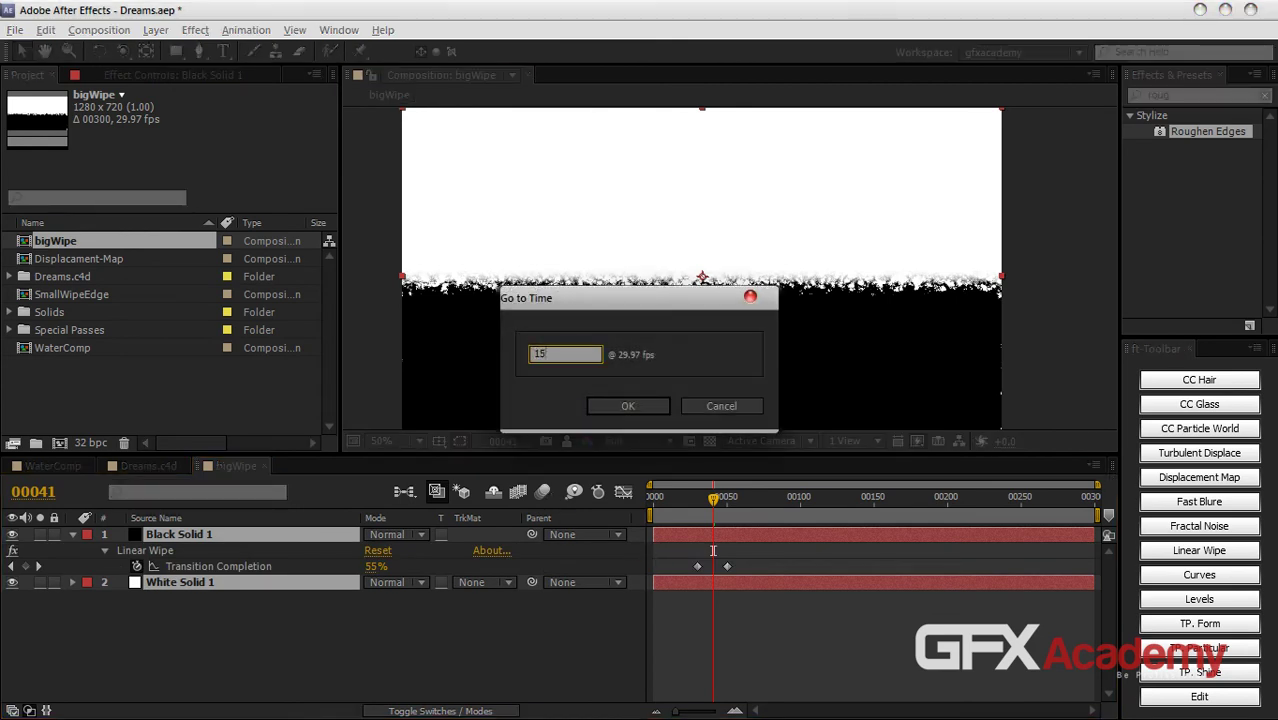
key(Return)
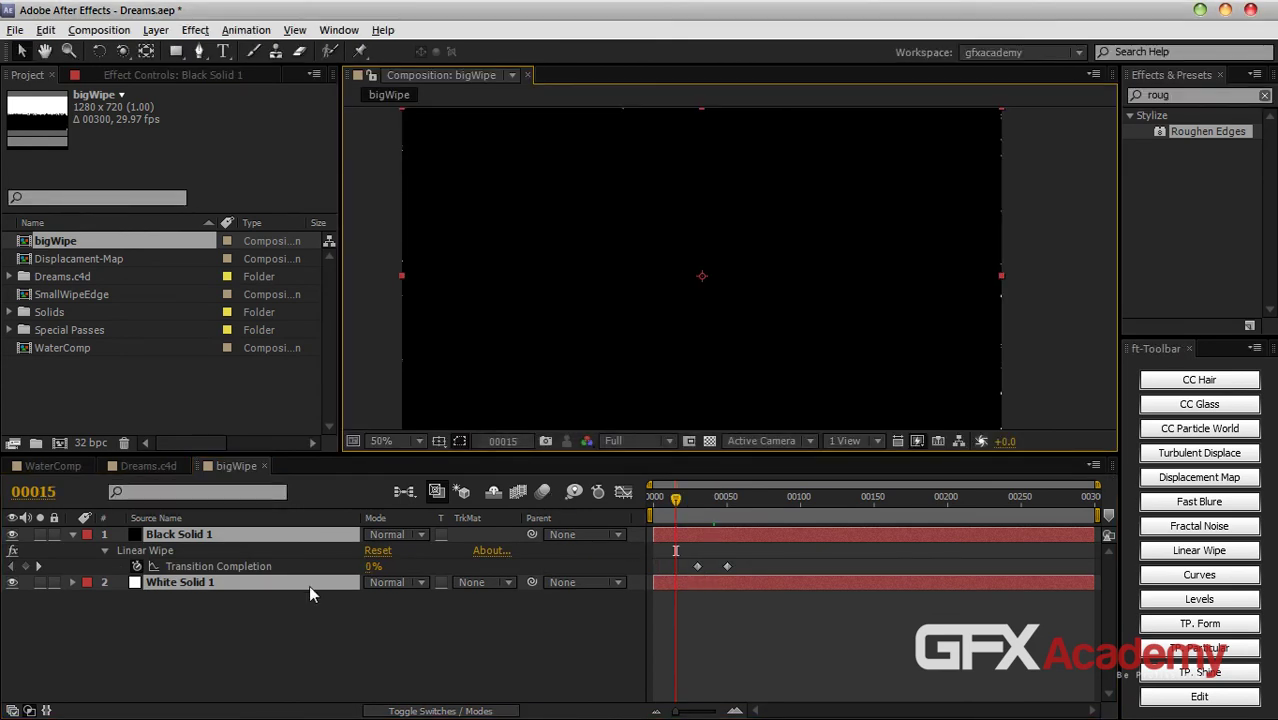
click(300, 615)
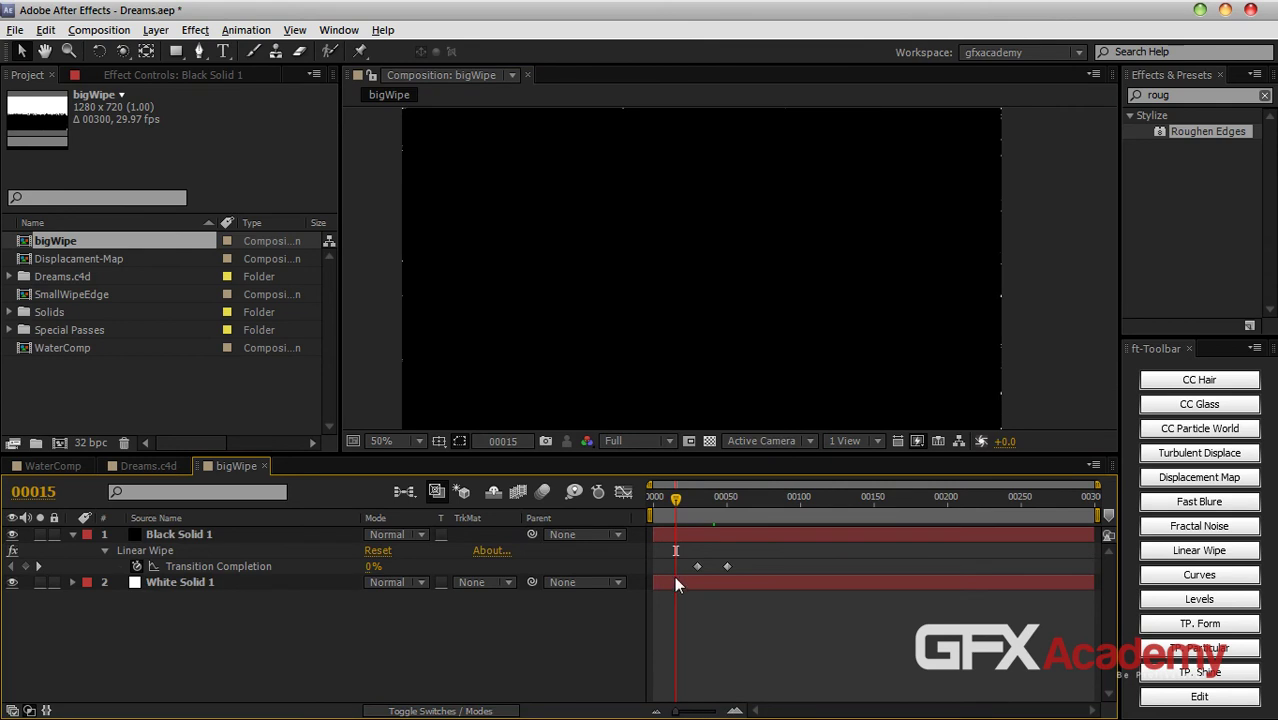
drag(697, 567, 676, 567)
Step: Move Black Solid 1's ending Transition Completion keyframe to frame 100
click(500, 443)
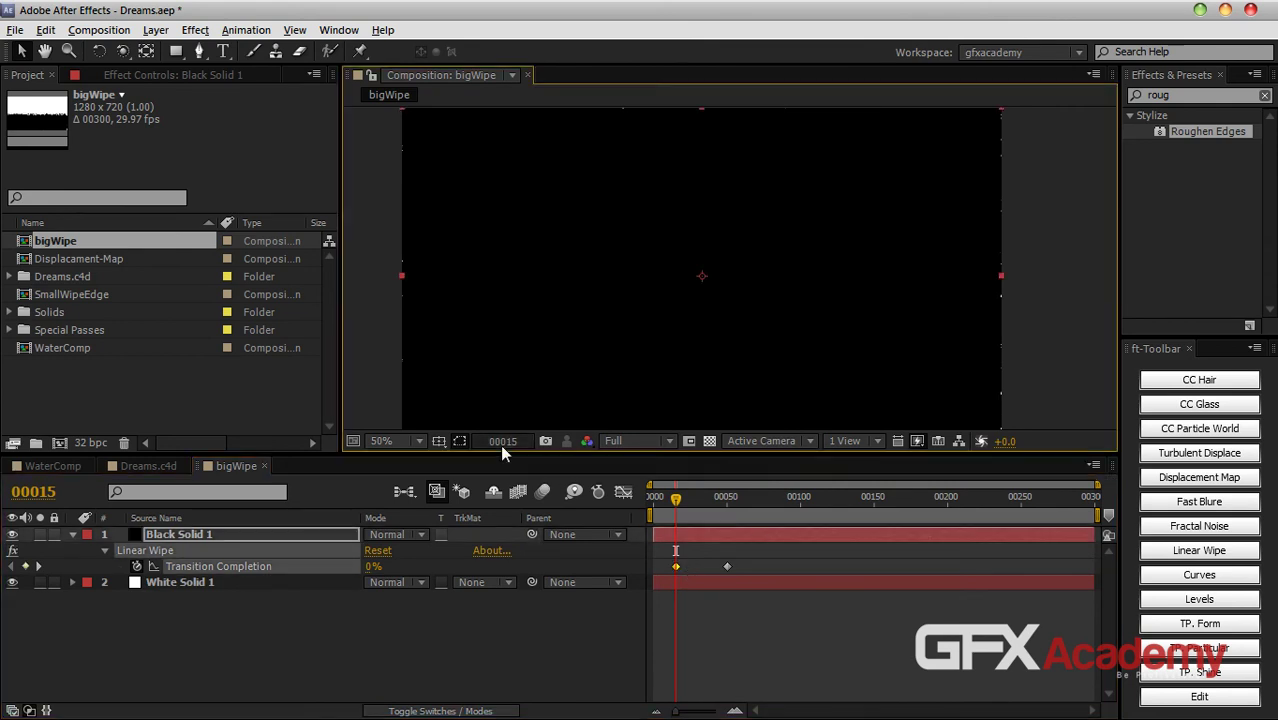
text(100)
key(Return)
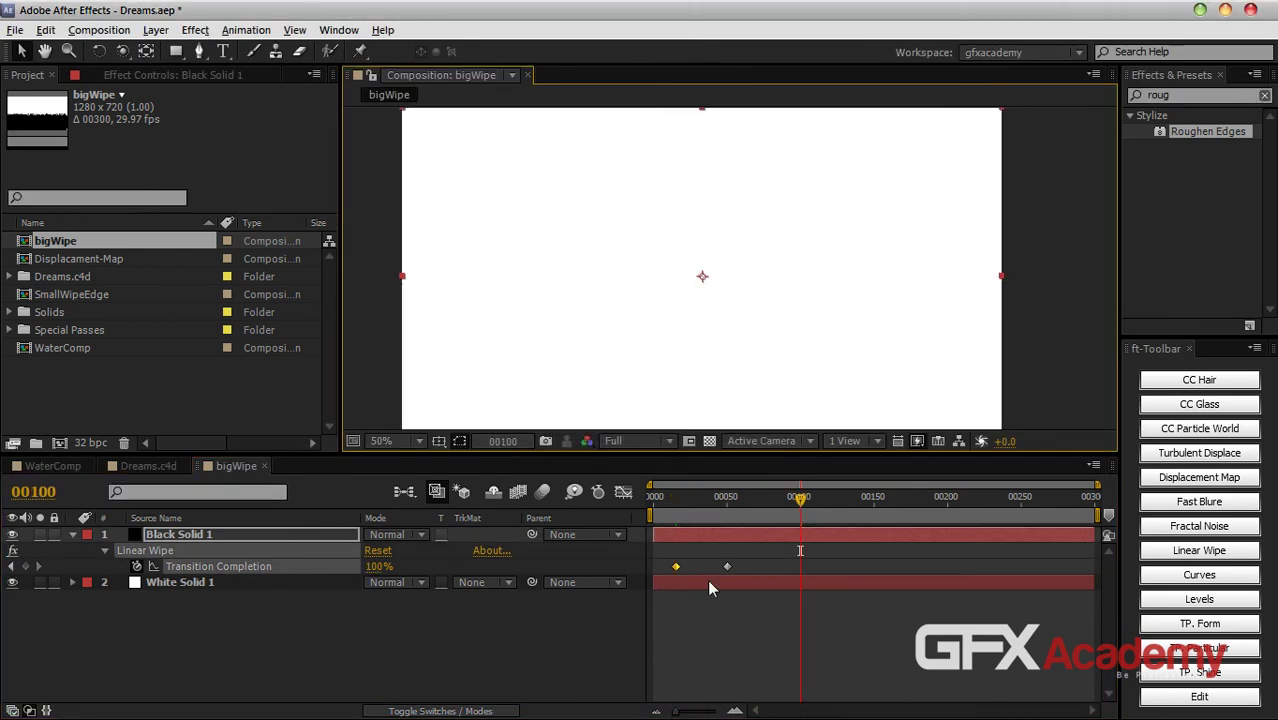
drag(758, 571, 800, 567)
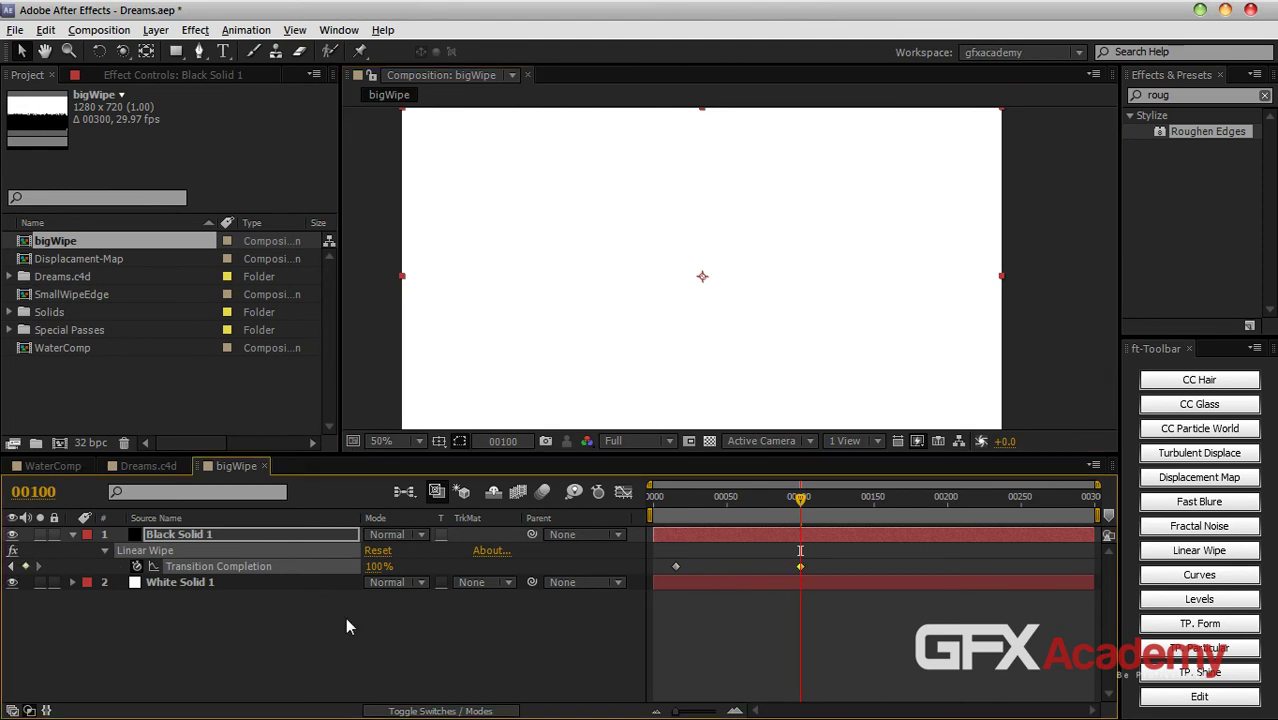
click(287, 632)
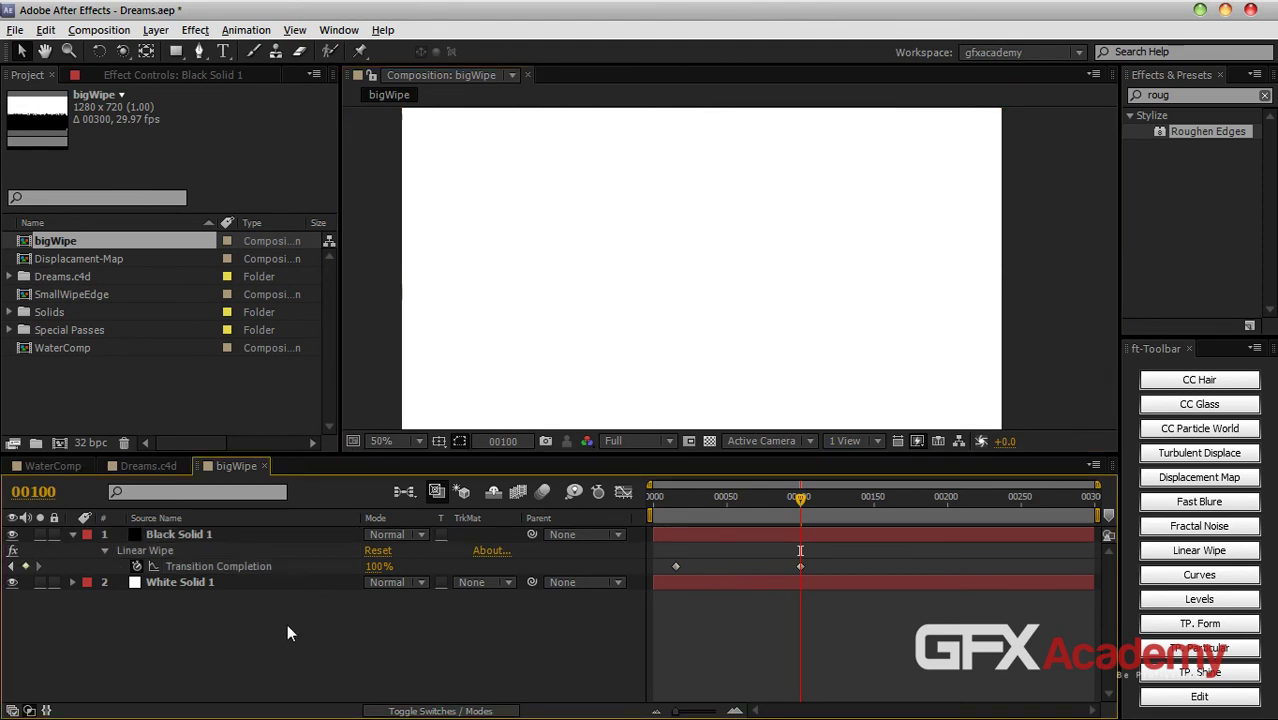
Step: Inspect the Linear Wipe and Roughen Edges settings on Black Solid 1 and close bigWipe
click(189, 533)
click(150, 77)
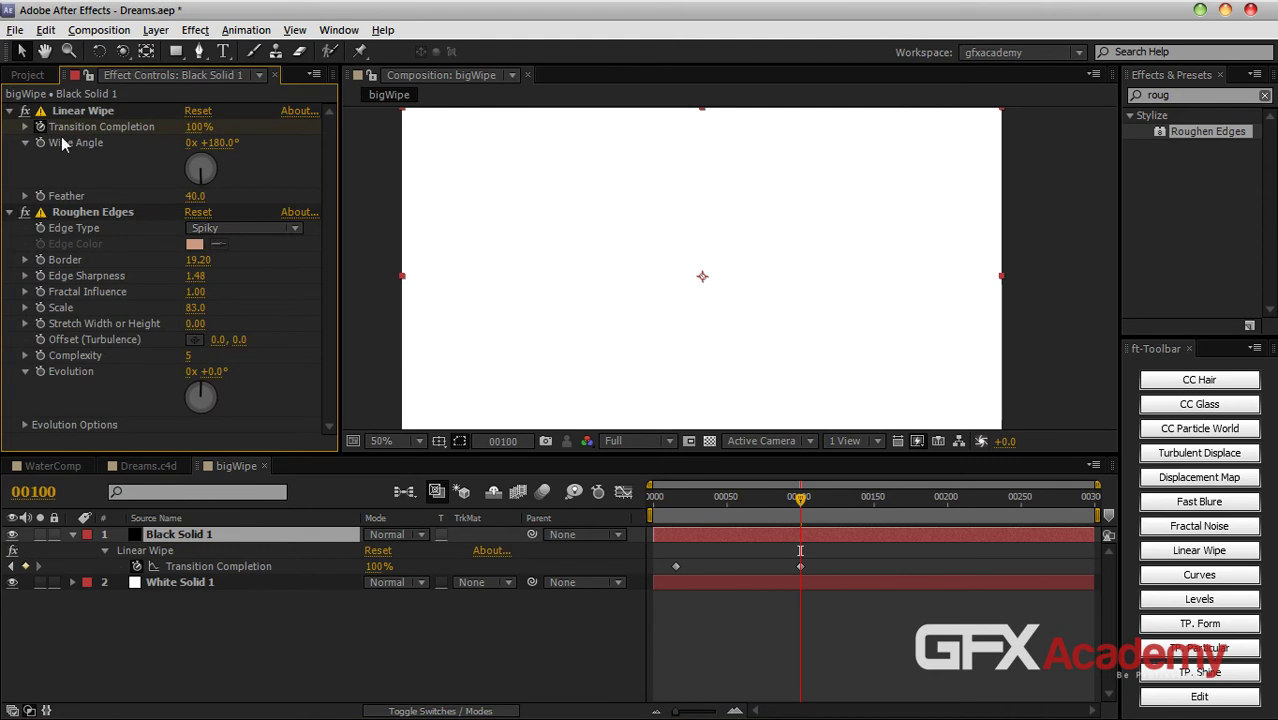
click(10, 212)
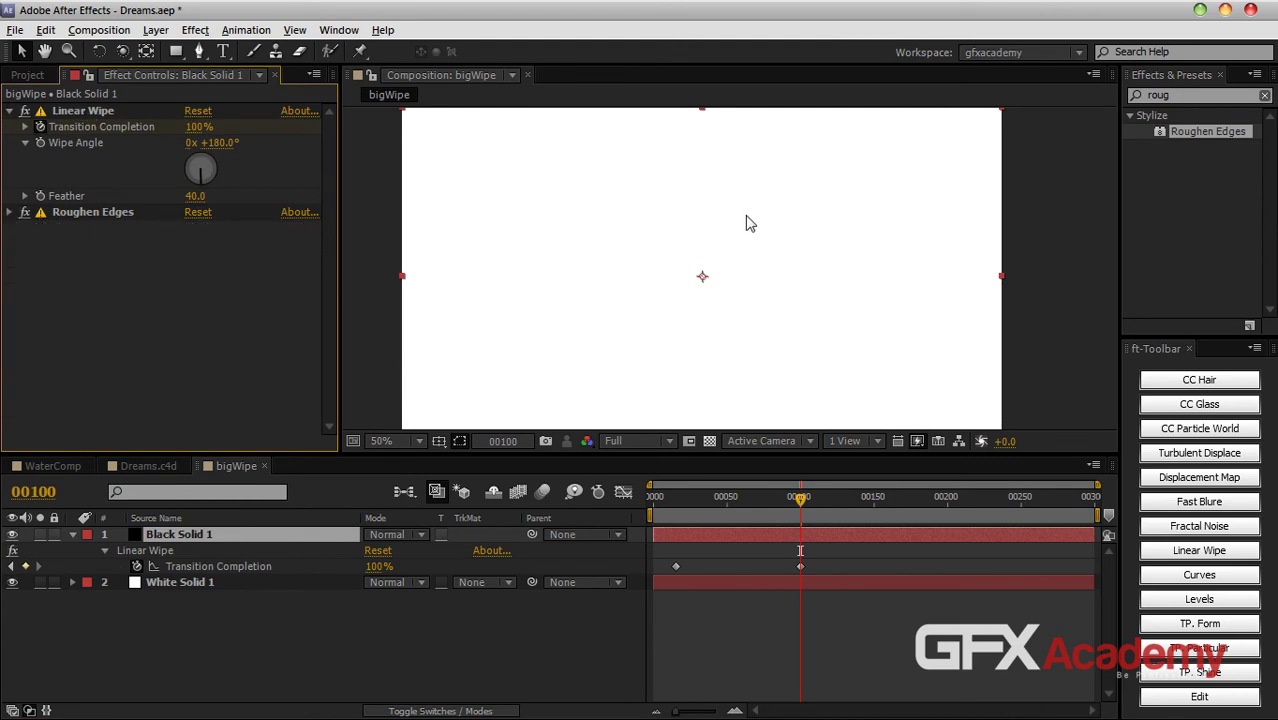
click(265, 466)
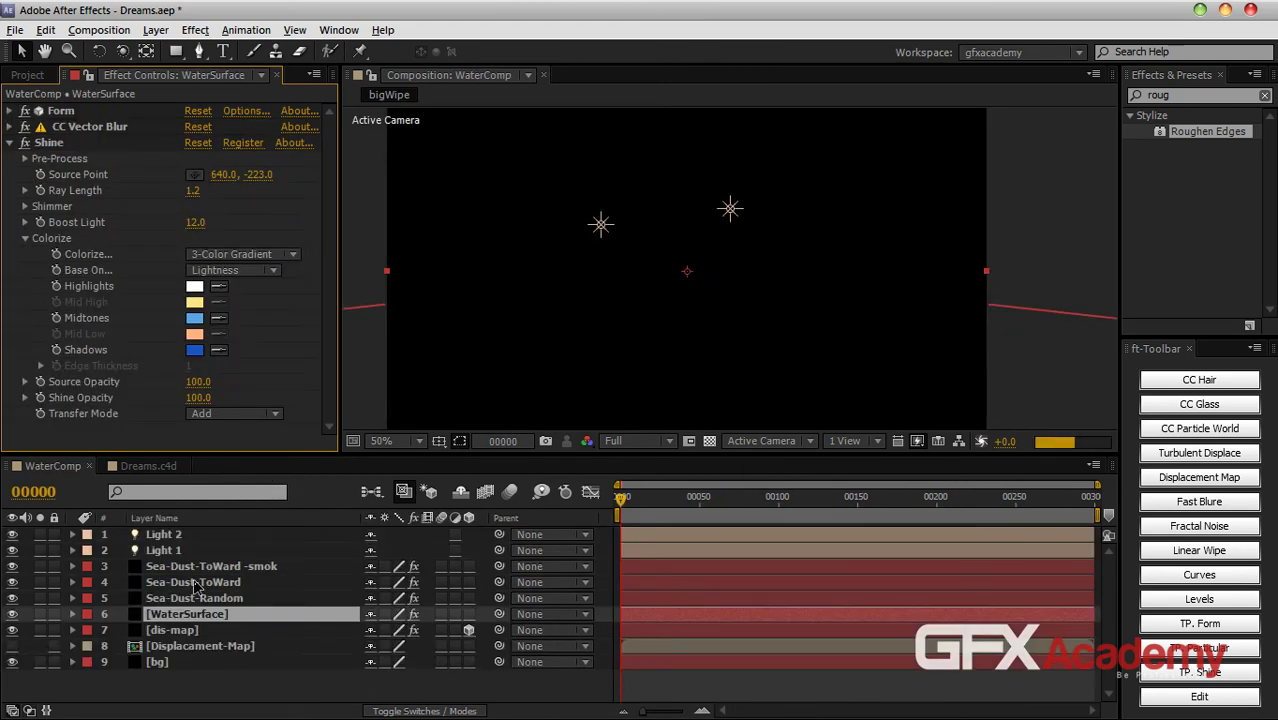
Step: Preview the letters animation in the Dreams.c4d composition
click(149, 466)
click(554, 627)
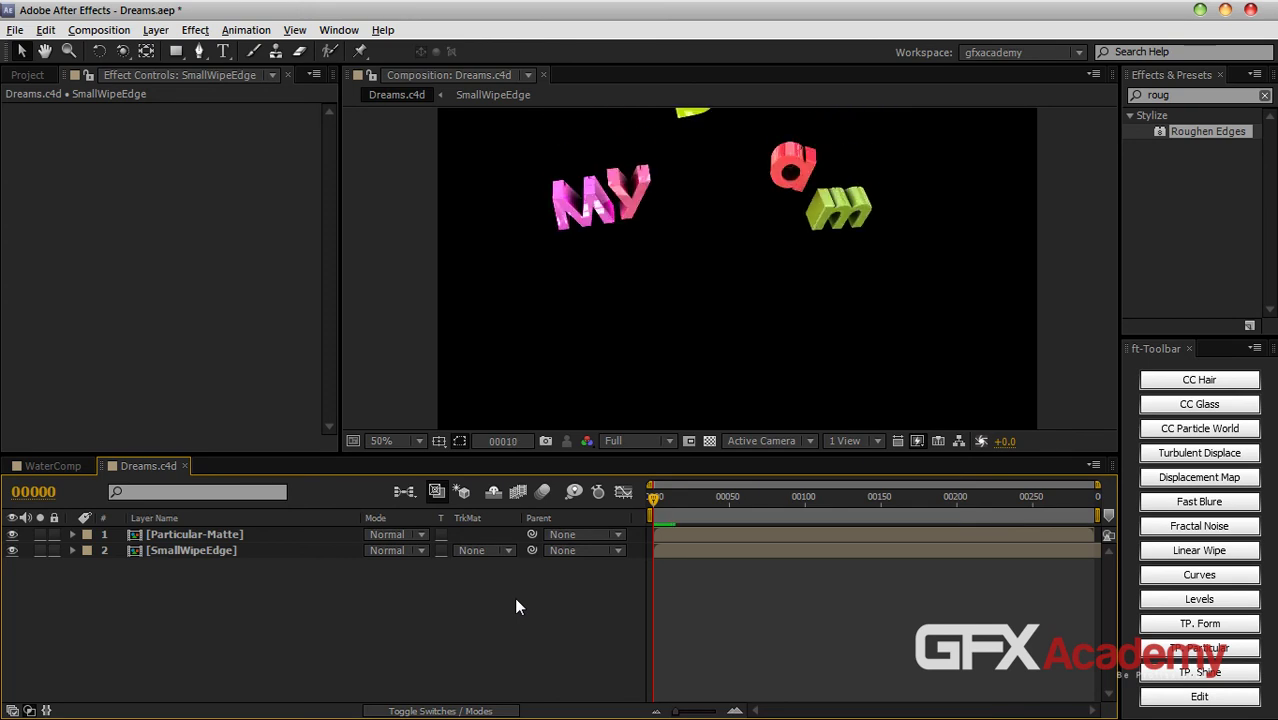
key(space)
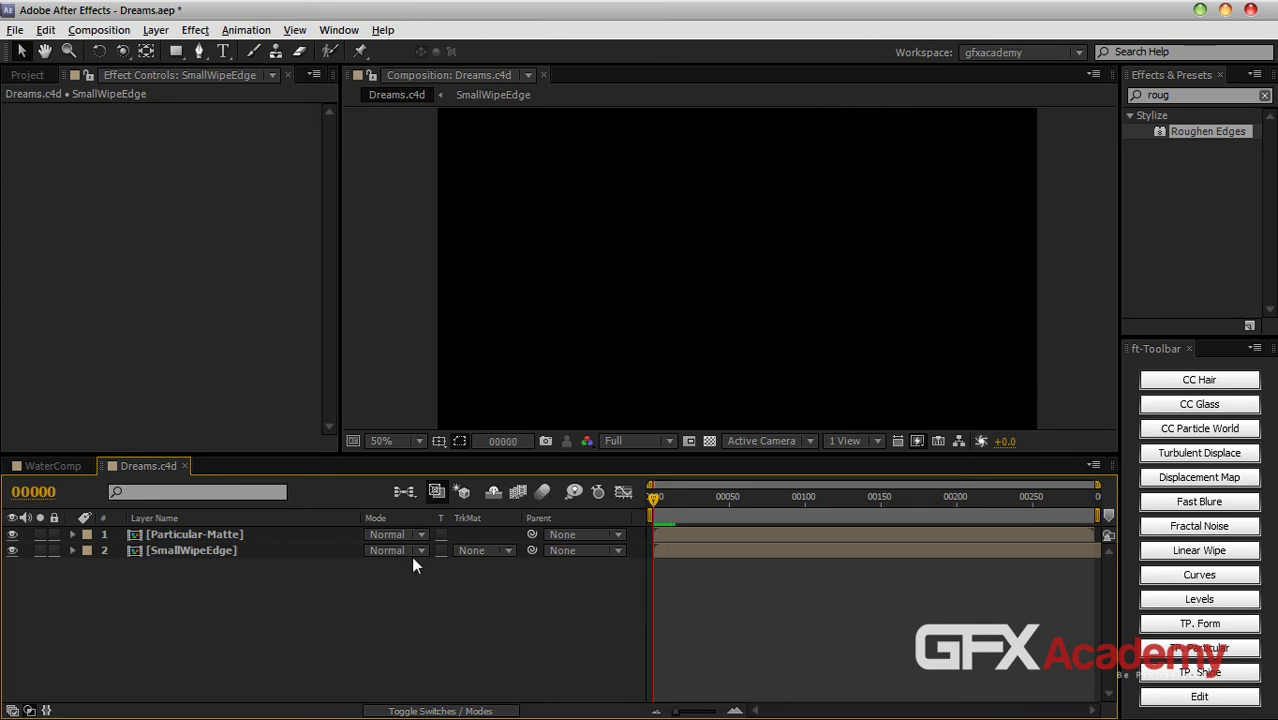
Step: Set Particular-Matte as the luma track matte of the SmallWipeEdge layer and check the result at frame 48
click(471, 550)
click(509, 637)
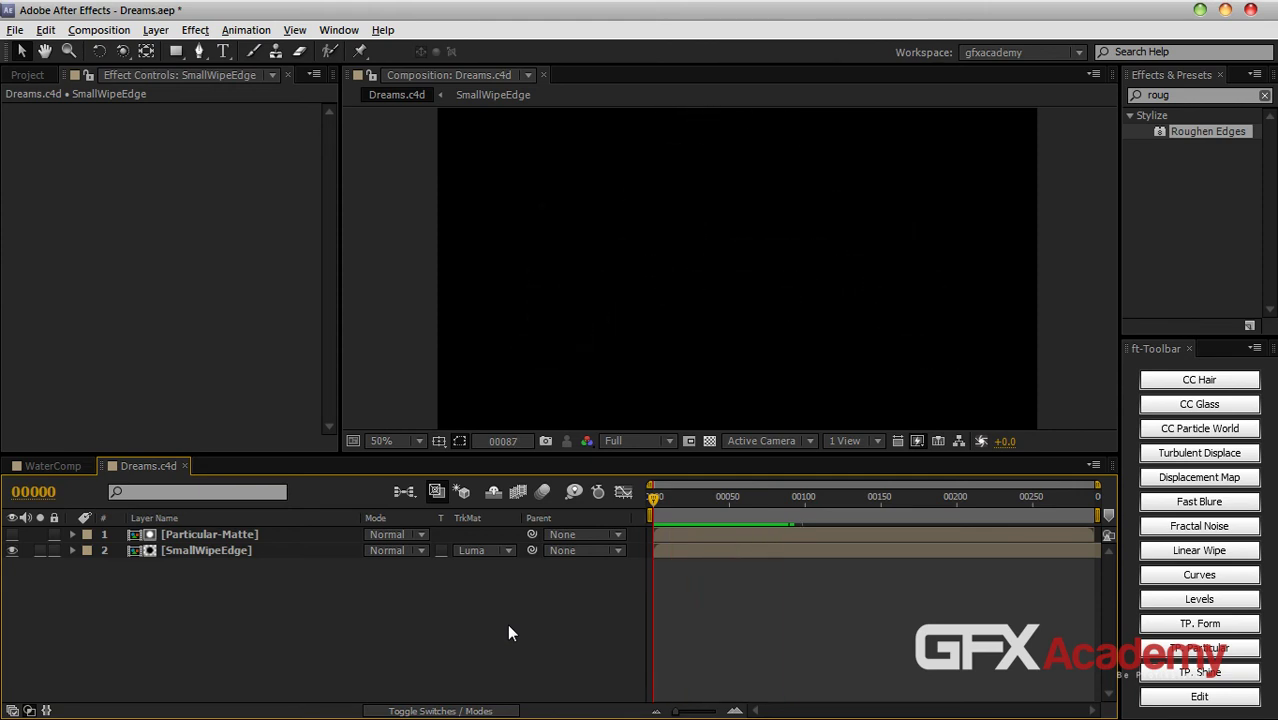
drag(646, 500, 727, 497)
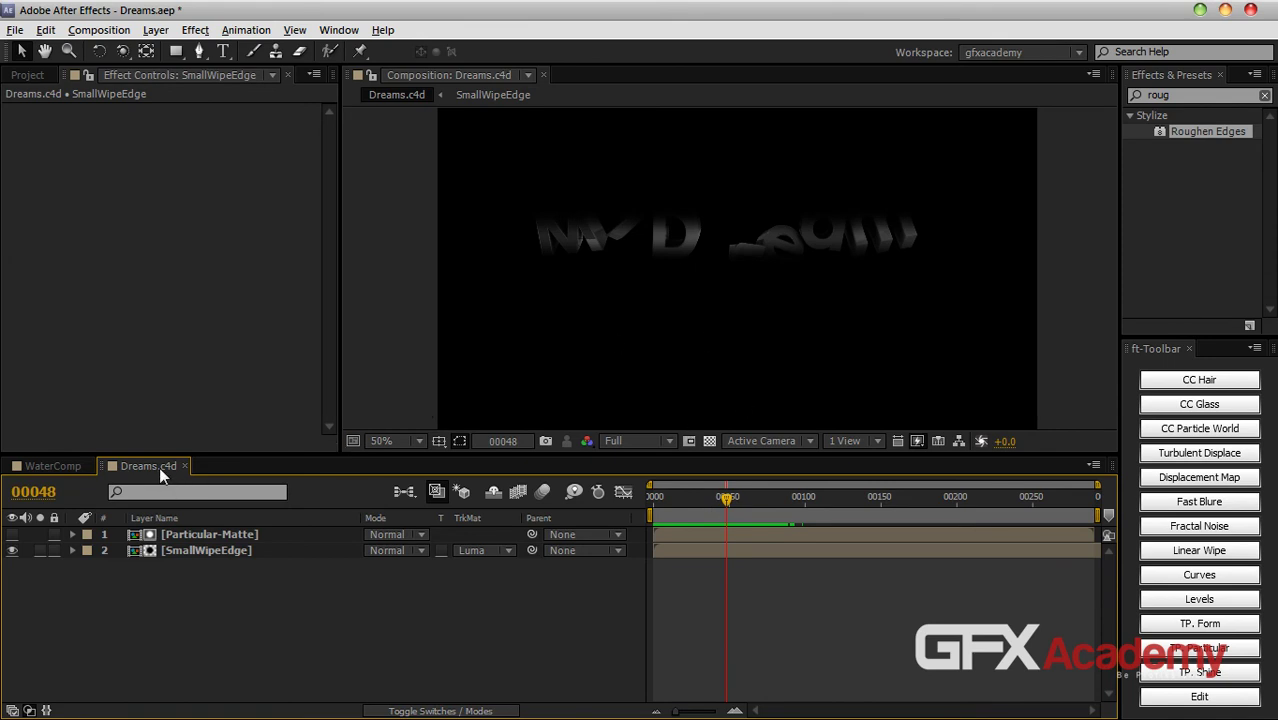
Step: Move the Dreams.c4d composition out of its folder to the project root and sort the project items by type
click(28, 75)
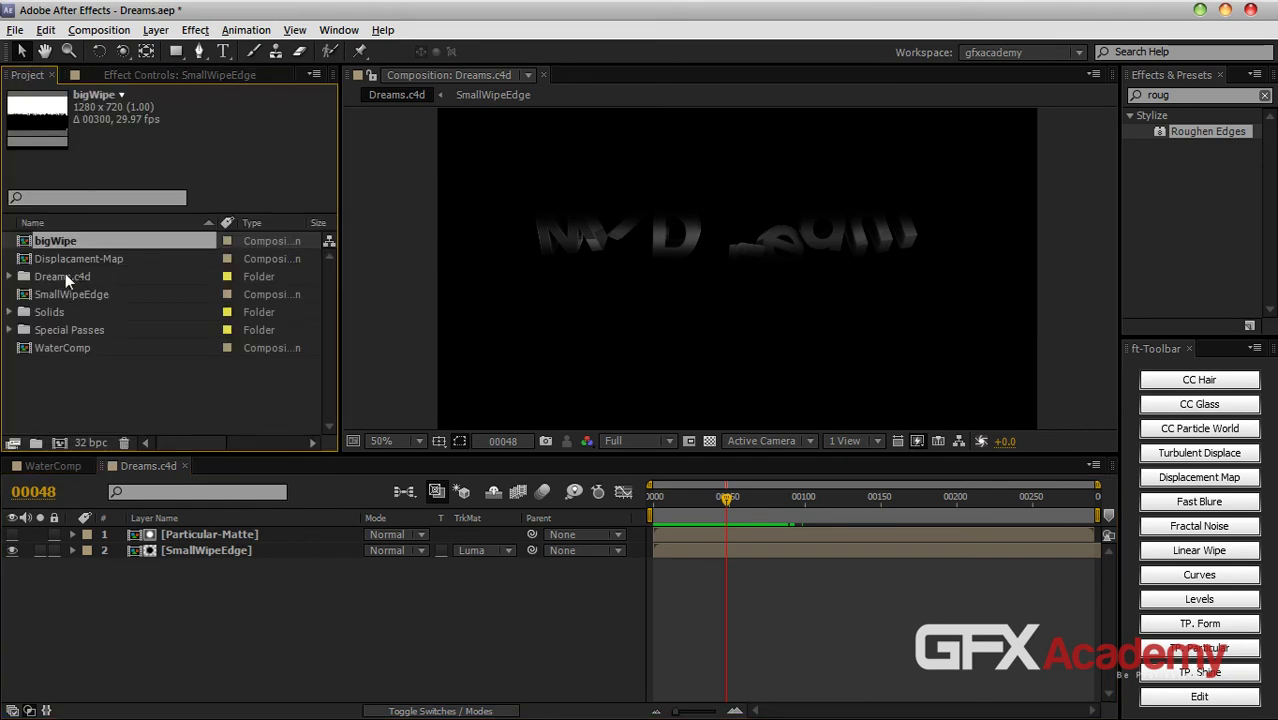
click(11, 277)
drag(69, 278, 109, 161)
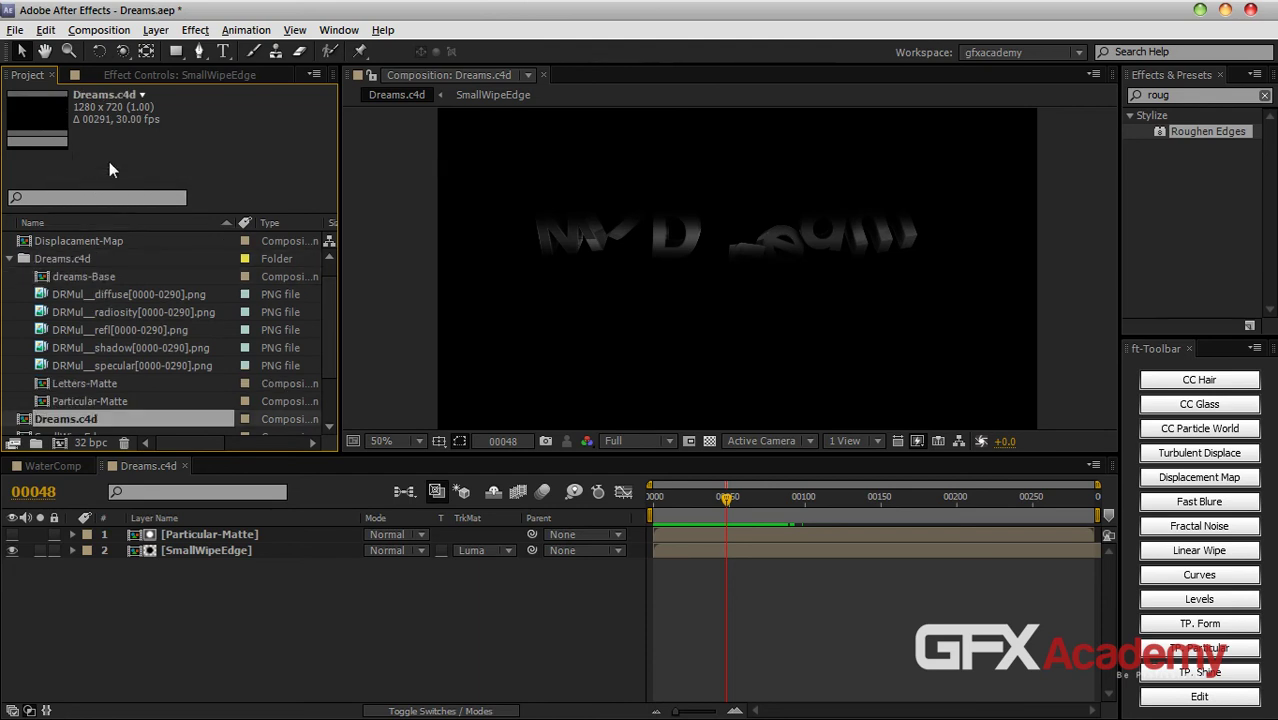
click(10, 258)
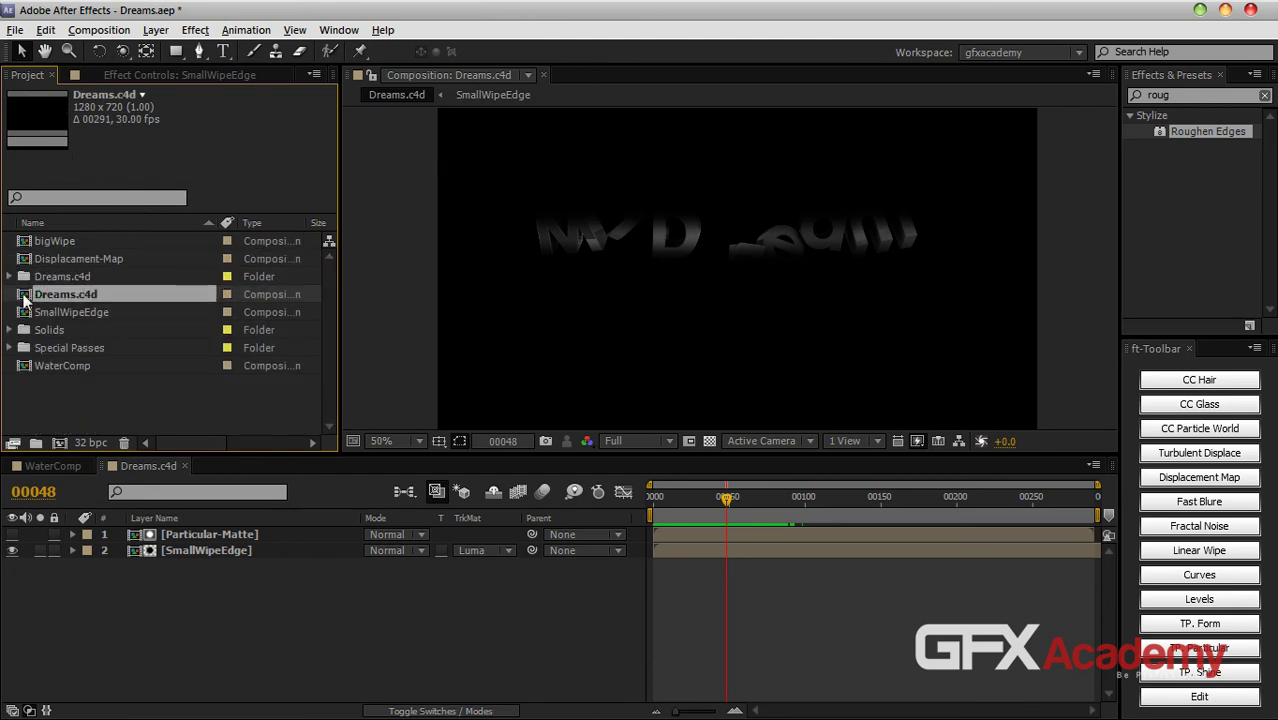
click(260, 224)
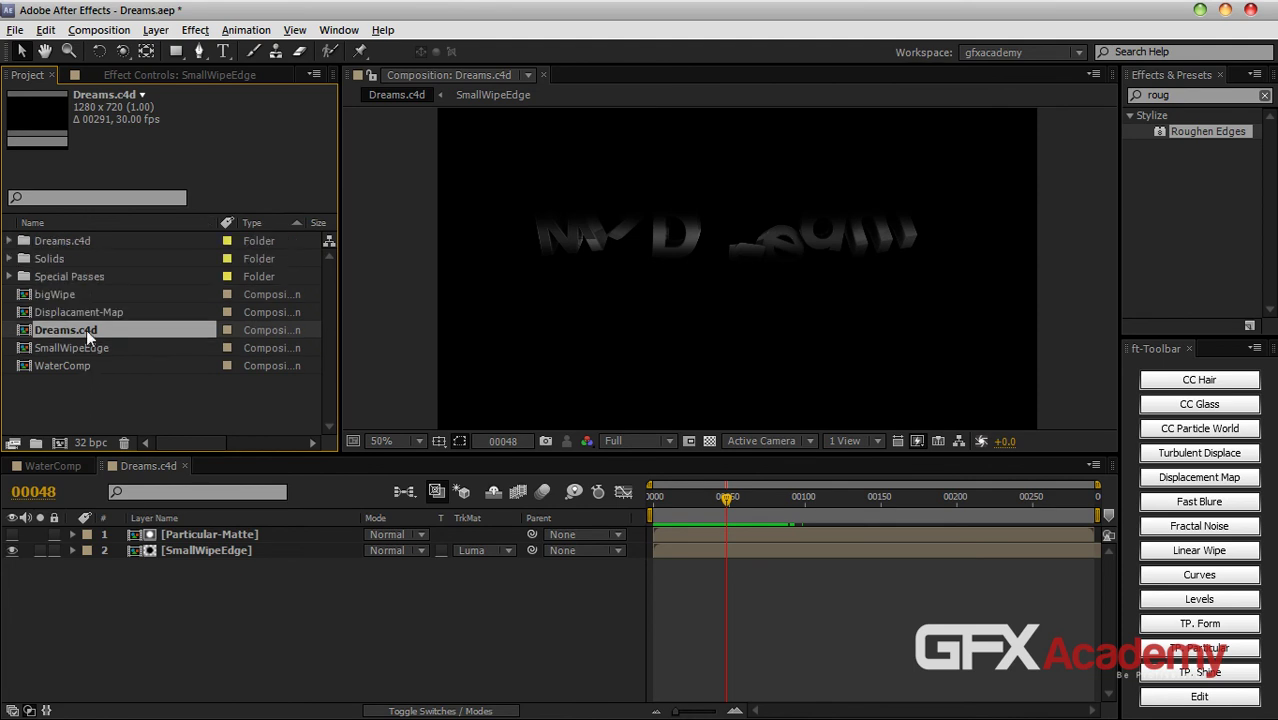
Step: Rename the Dreams.c4d composition as MiltEmitter
key(Return)
key(Left)
key(Left)
key(Left)
key(Left)
key(BackSpace)
key(BackSpace)
key(BackSpace)
key(BackSpace)
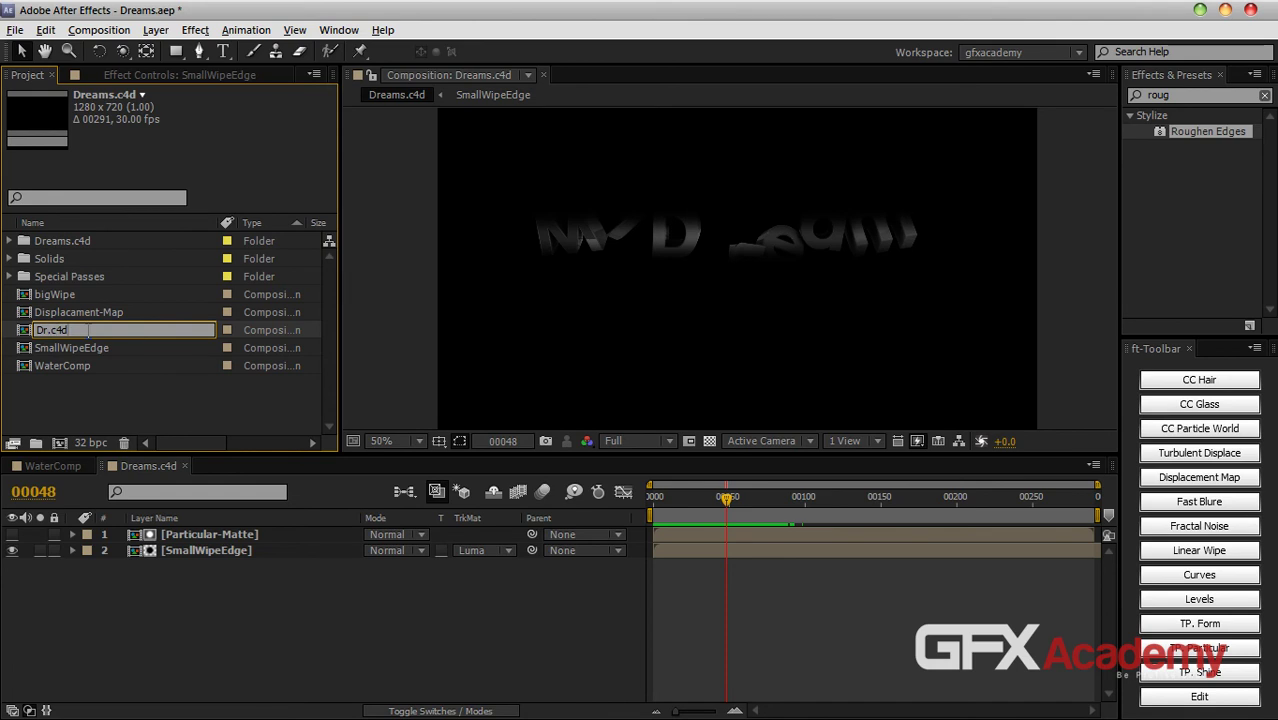
key(Delete)
key(Delete)
key(Delete)
key(Delete)
key(BackSpace)
key(BackSpace)
text(MiltEmmi)
key(BackSpace)
text(itter)
key(Return)
click(195, 615)
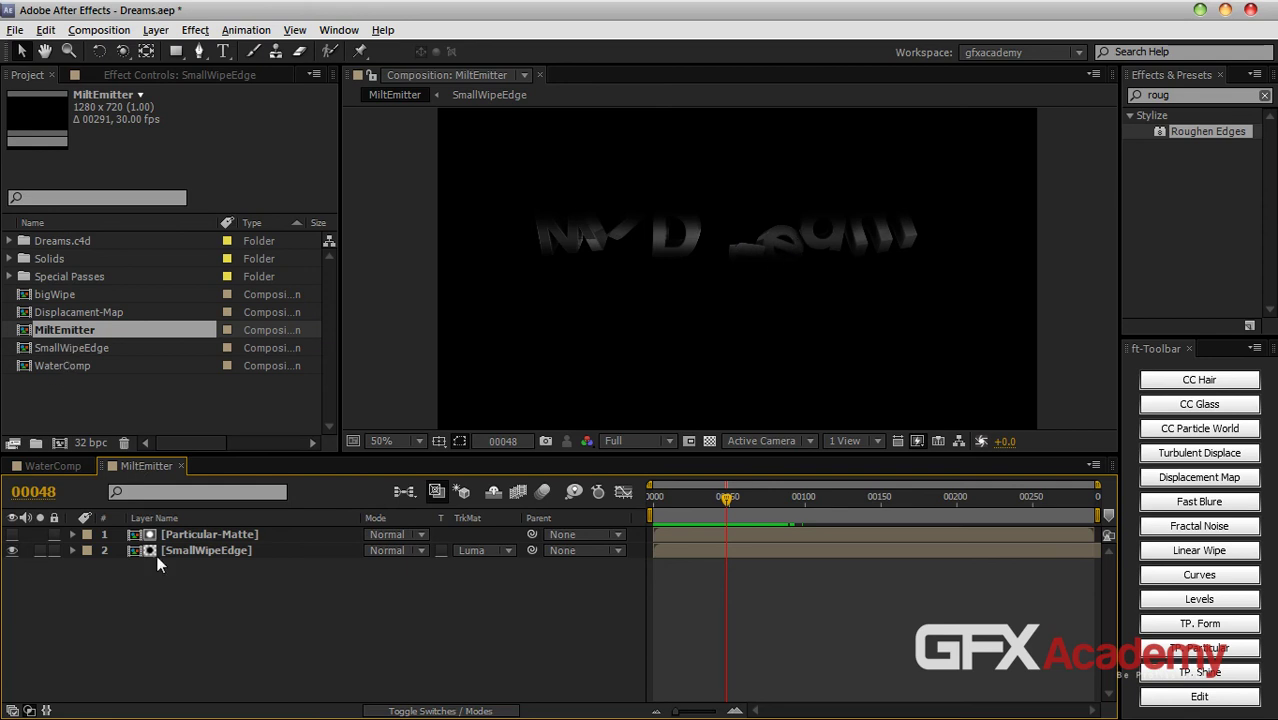
Step: Review the letter layers inside the nested Particular-Matte composition and close it
click(224, 535)
double_click(224, 536)
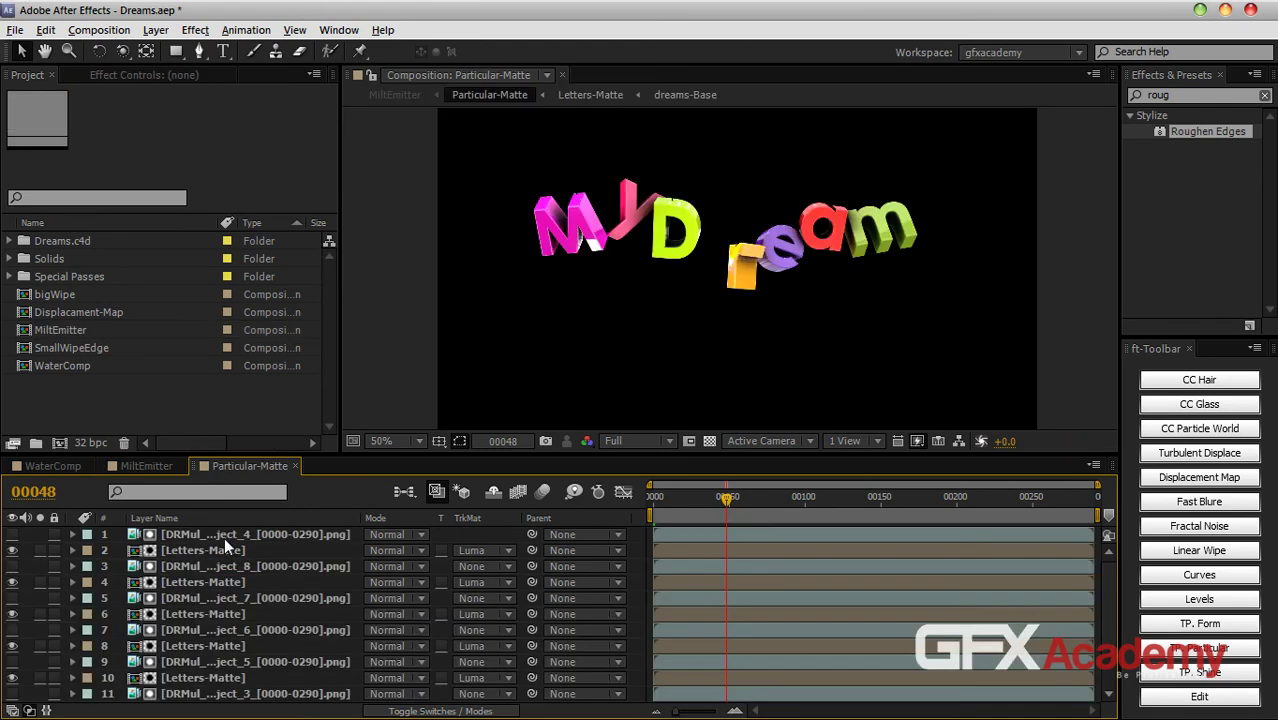
click(295, 466)
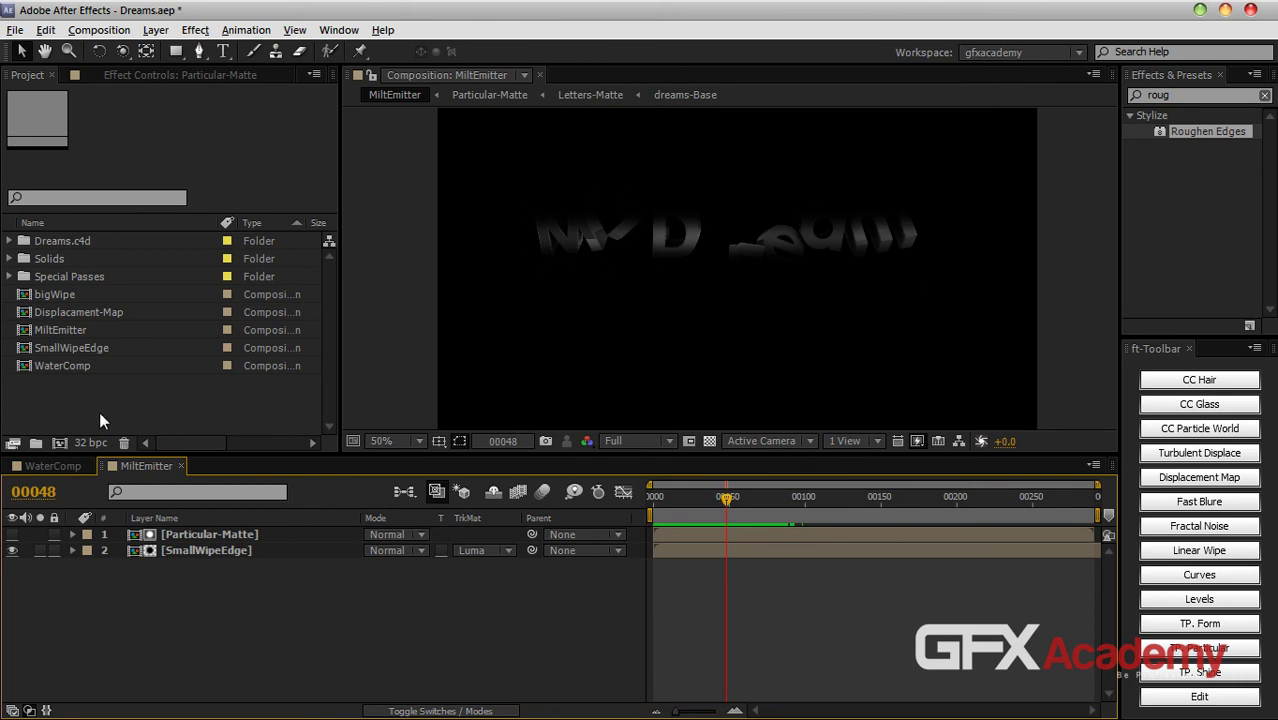
Step: Create a 1280 x 720 composition named LettersMainDispese at 29.97 fps with a duration of 300 frames
click(99, 30)
click(130, 48)
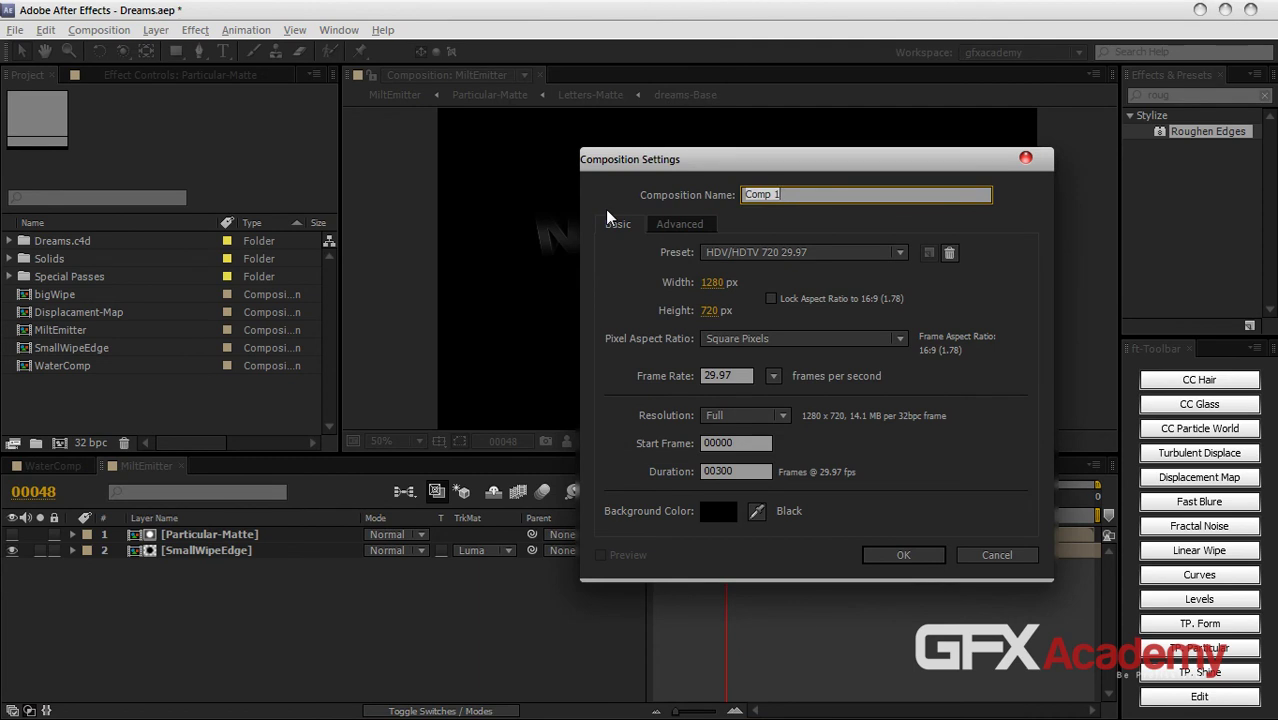
text(LettersMainDisperce)
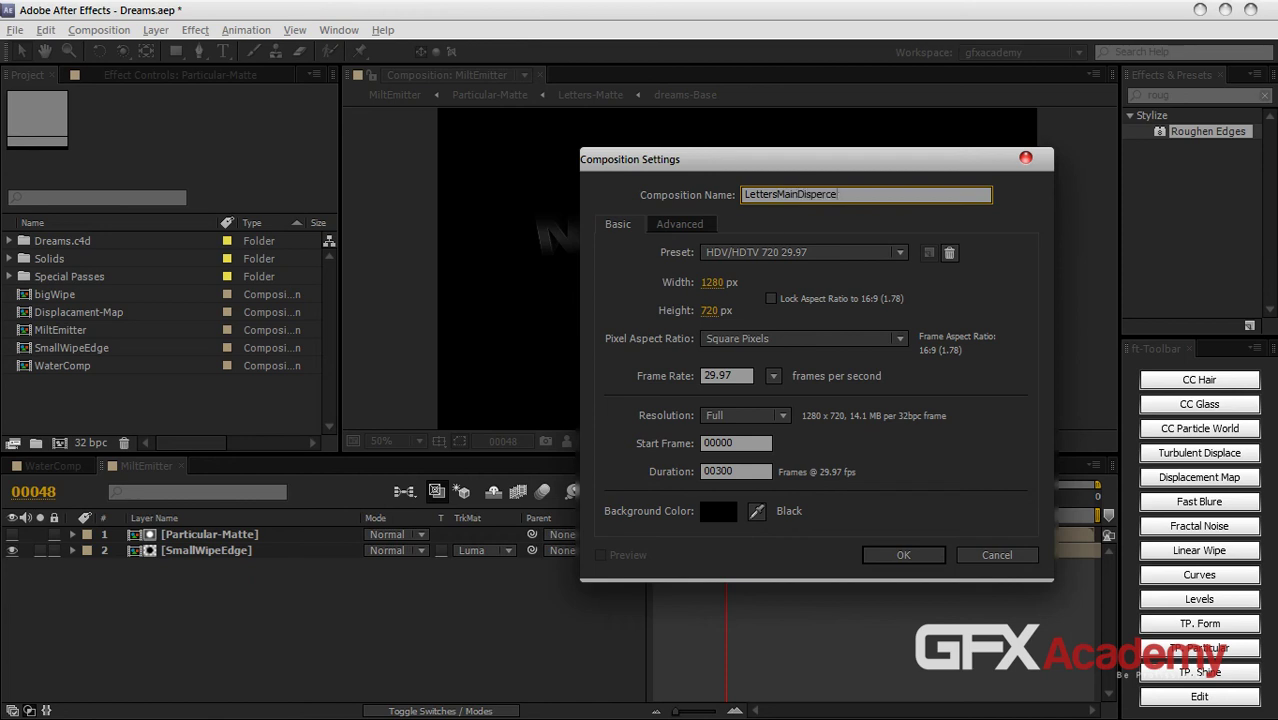
key(BackSpace)
key(BackSpace)
key(BackSpace)
text(se)
key(Return)
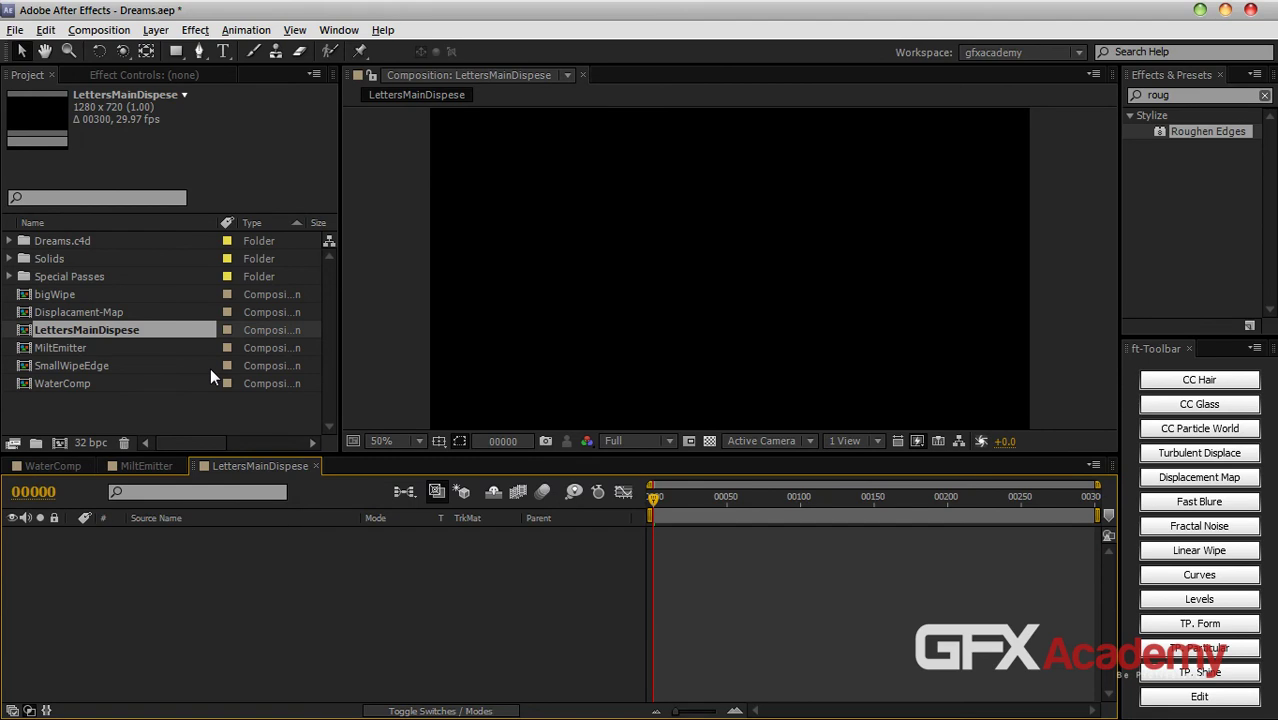
Step: Add MiltEmitter to LettersMainDispese, set the preview resolution to Third and go to about frame 47
drag(65, 348, 185, 598)
click(655, 443)
click(660, 534)
drag(656, 498, 727, 508)
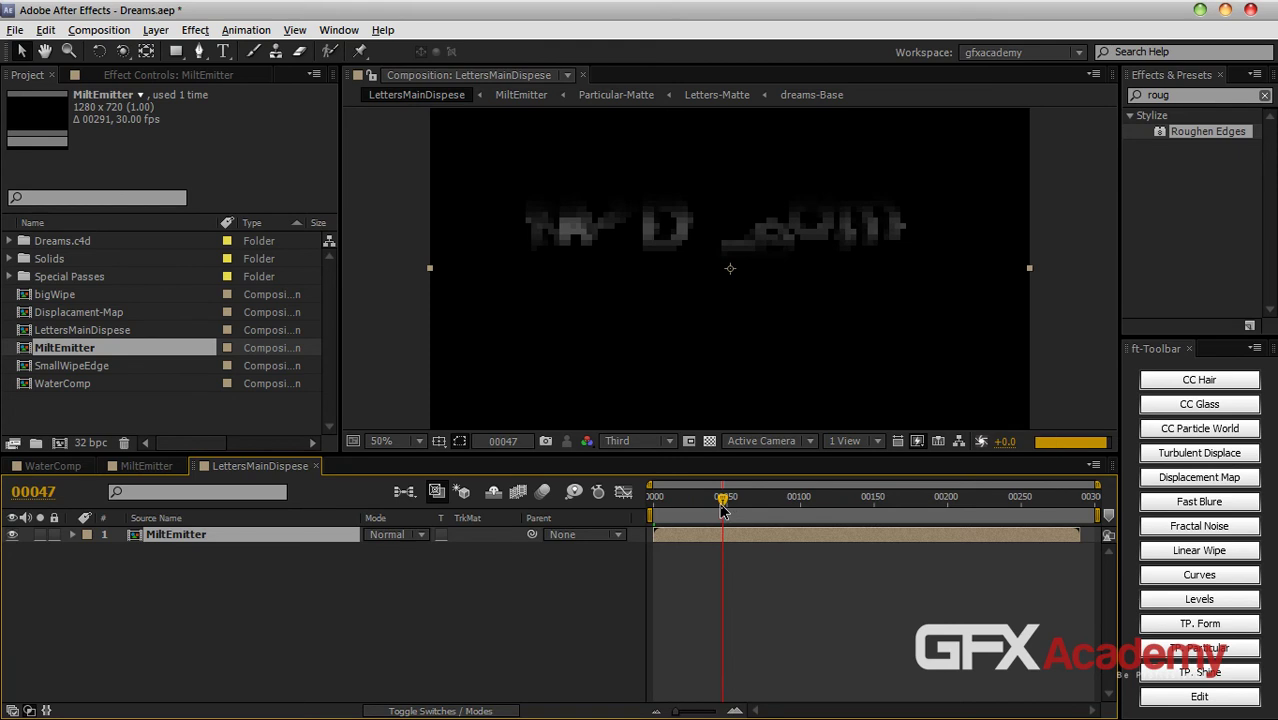
Step: Create a white 1280 x 720 solid named Part and apply Trapcode Particular to it
click(318, 580)
key(ctrl+y)
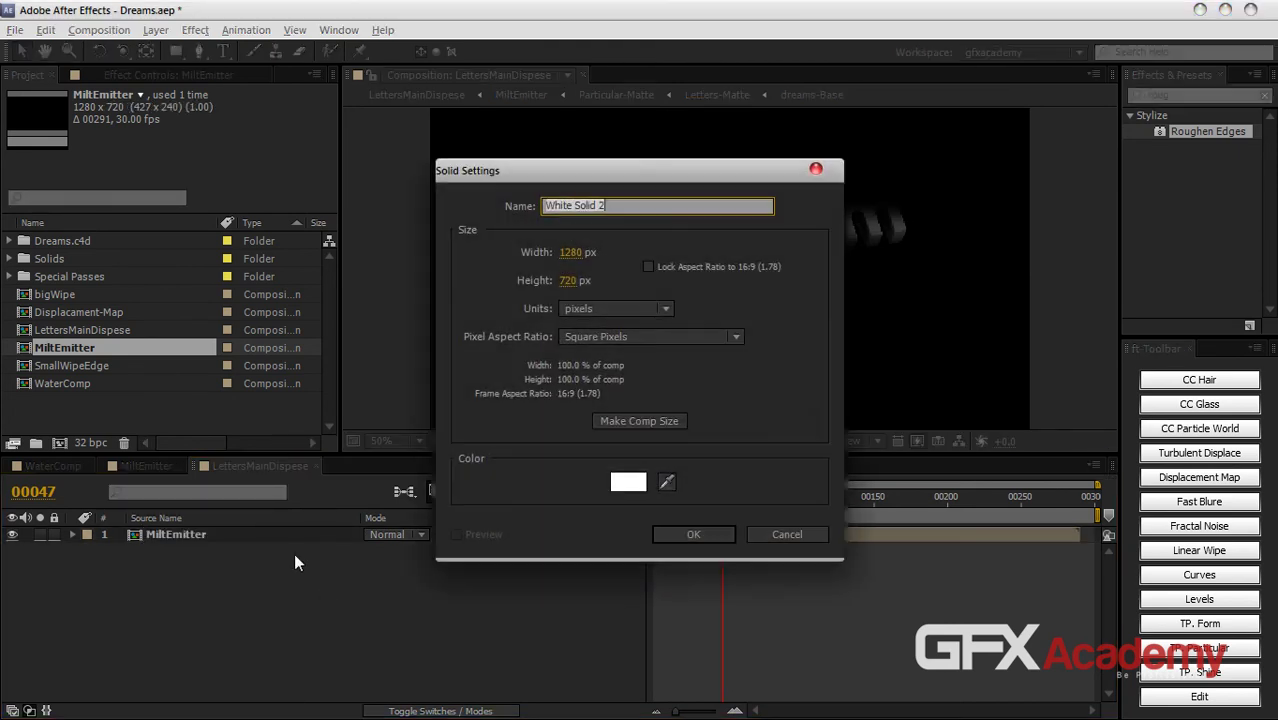
text(Part)
key(Return)
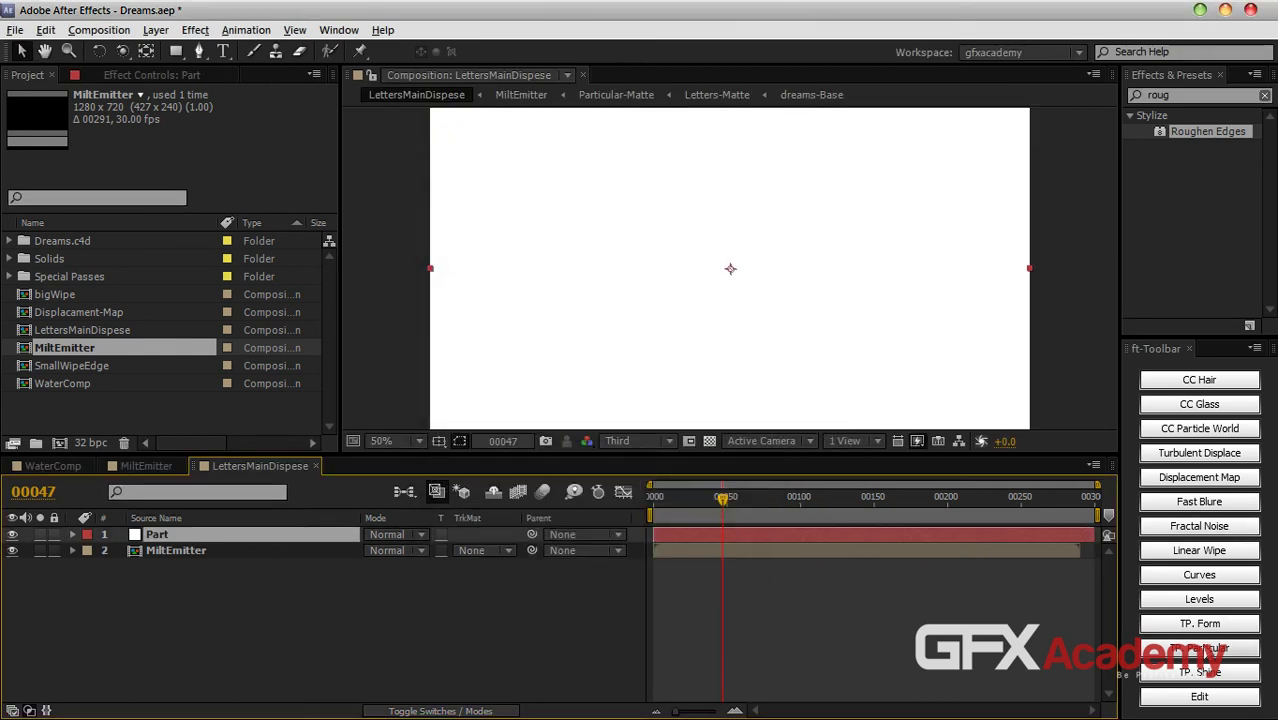
click(1225, 647)
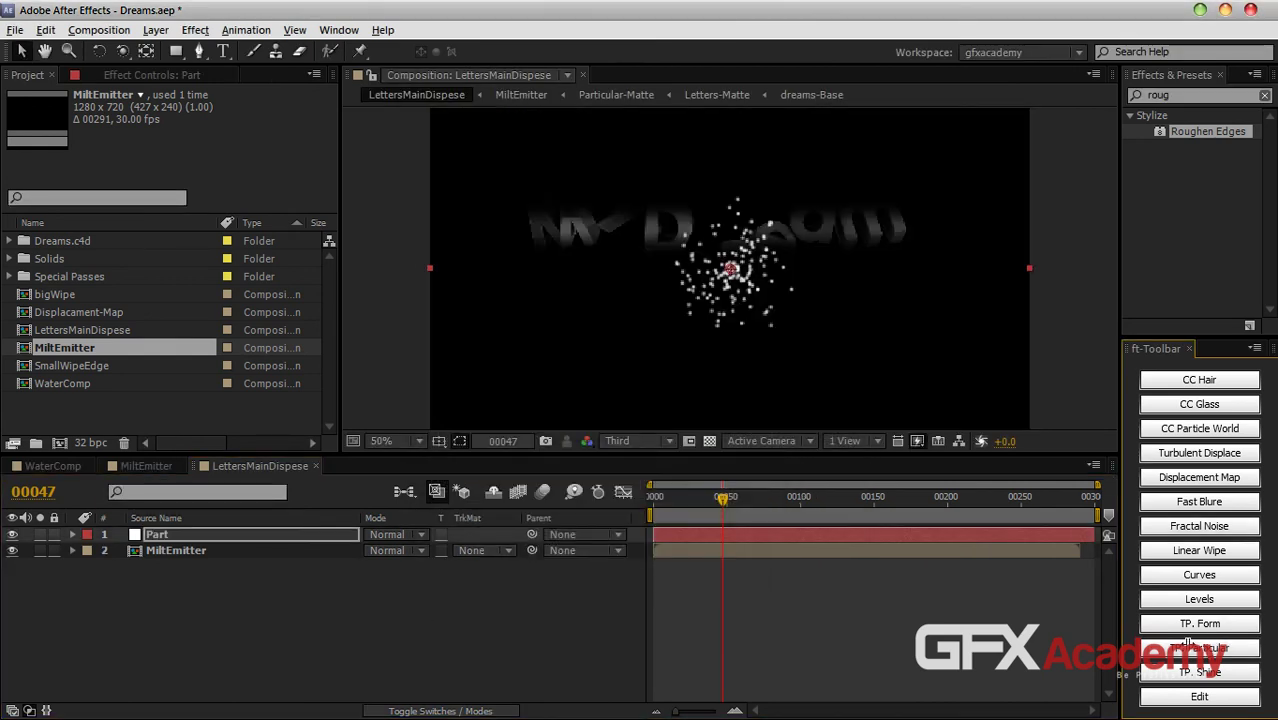
Step: Set Particular's Emitter Type to Layer on the Part solid and hide the MiltEmitter layer
click(122, 82)
click(25, 142)
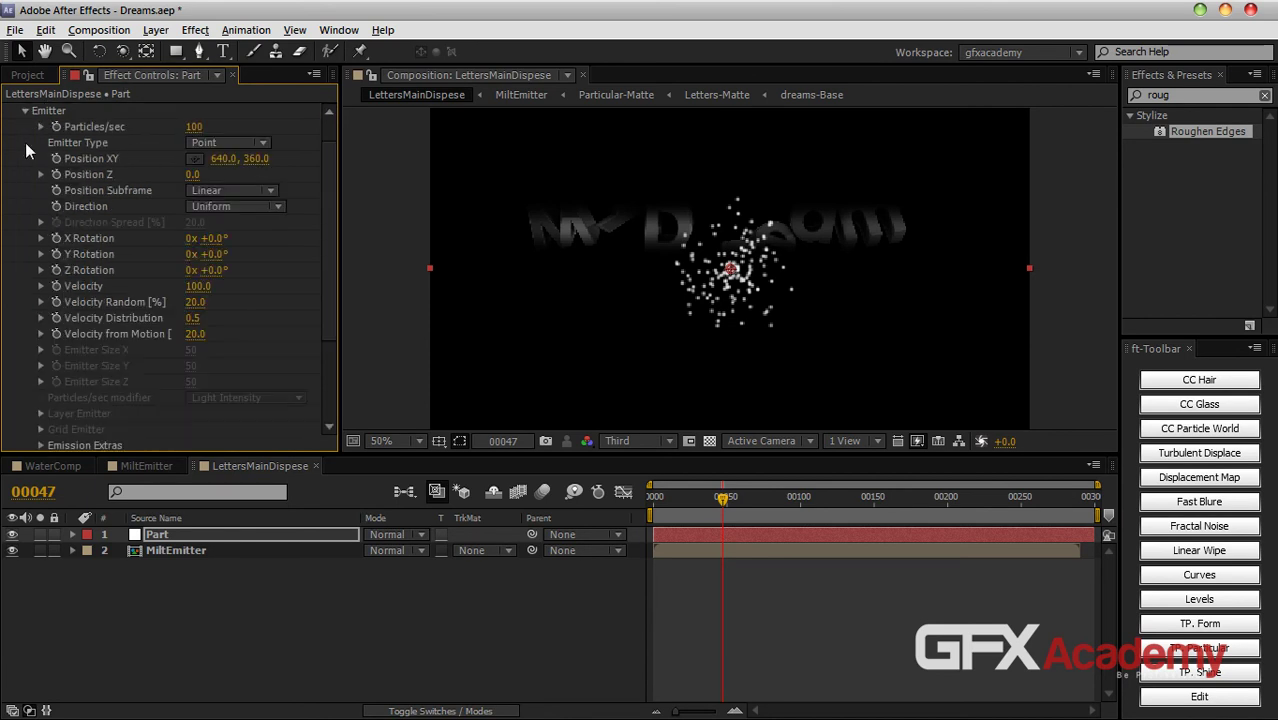
click(232, 146)
click(232, 267)
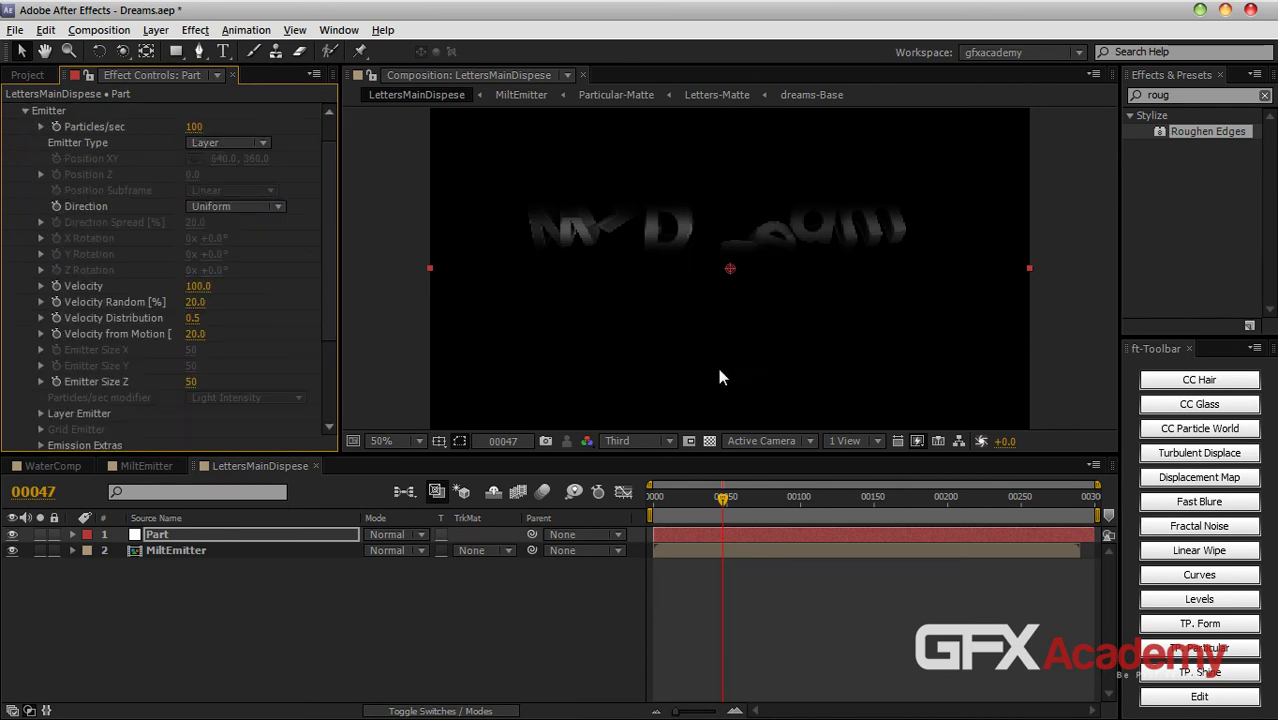
click(12, 550)
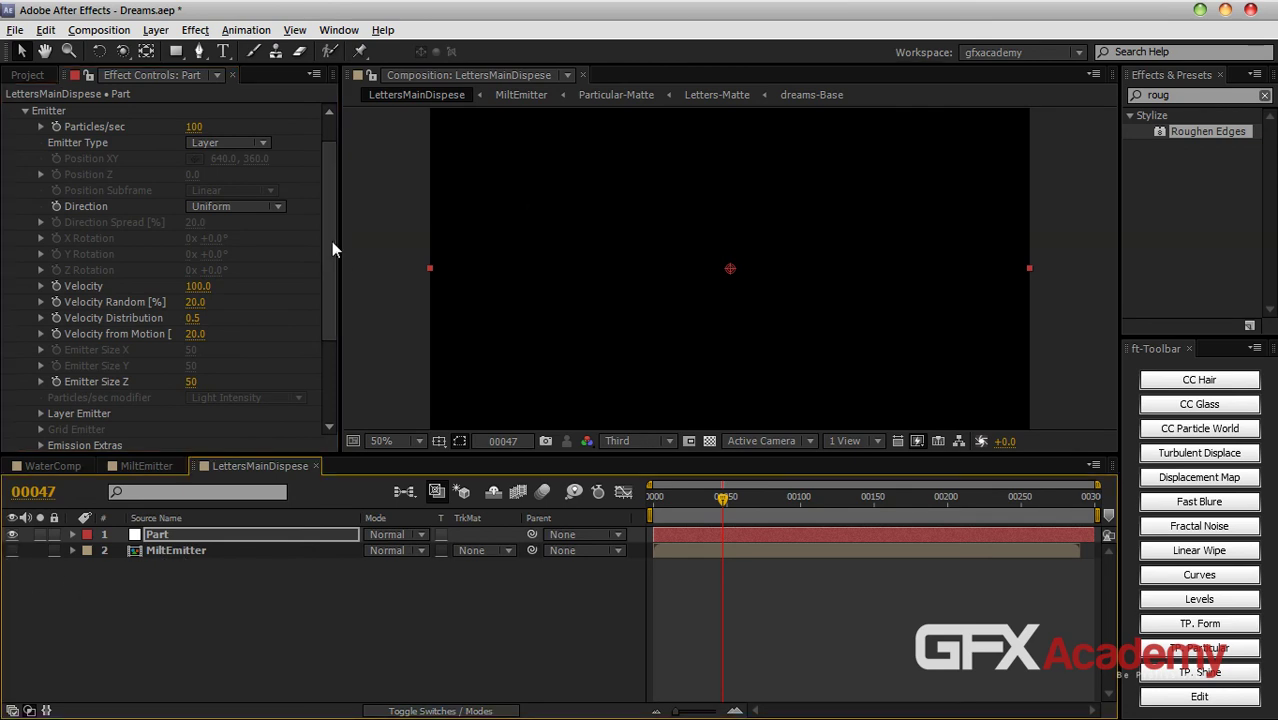
Step: Set Particular's Velocity, Velocity Random, Velocity Distribution and Velocity from Motion to 0 on the Part layer
click(198, 287)
text(0)
click(192, 302)
text(0)
click(192, 318)
text(0)
click(196, 334)
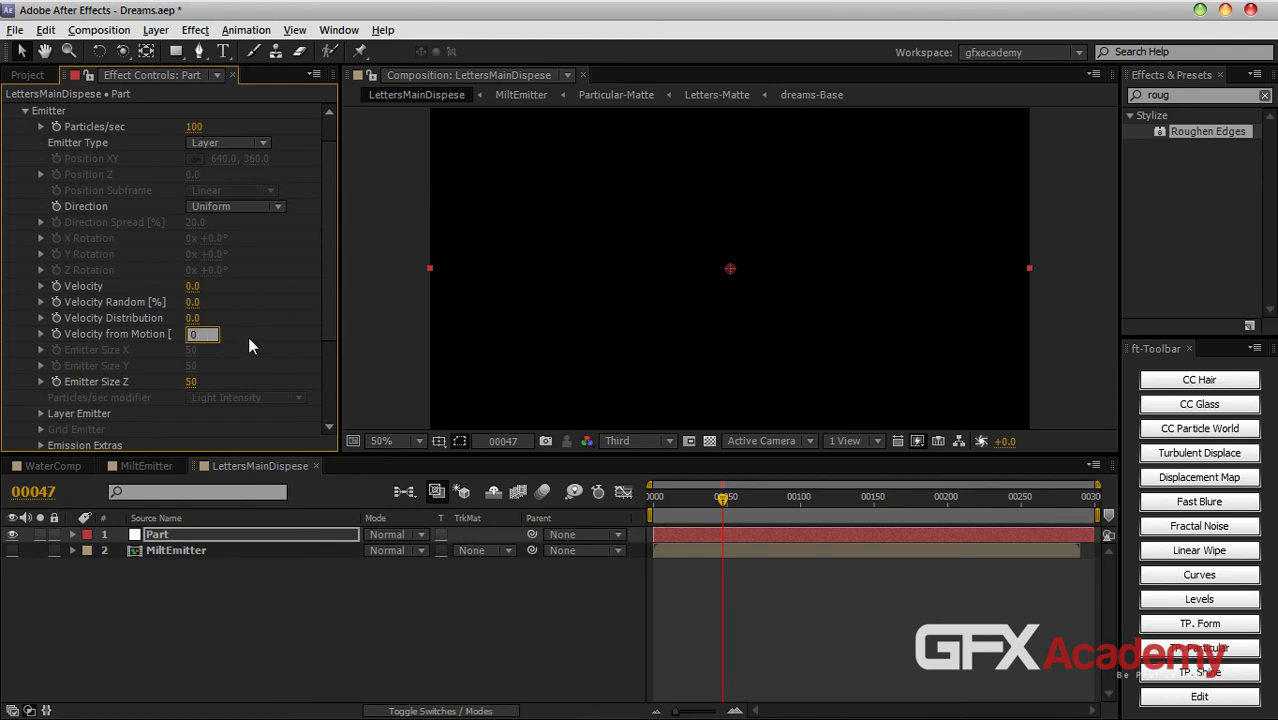
text(0)
key(Return)
Step: Expand Particular's Layer Emitter settings and make the MiltEmitter layer a 3D layer
scroll(331, 330, down, 1)
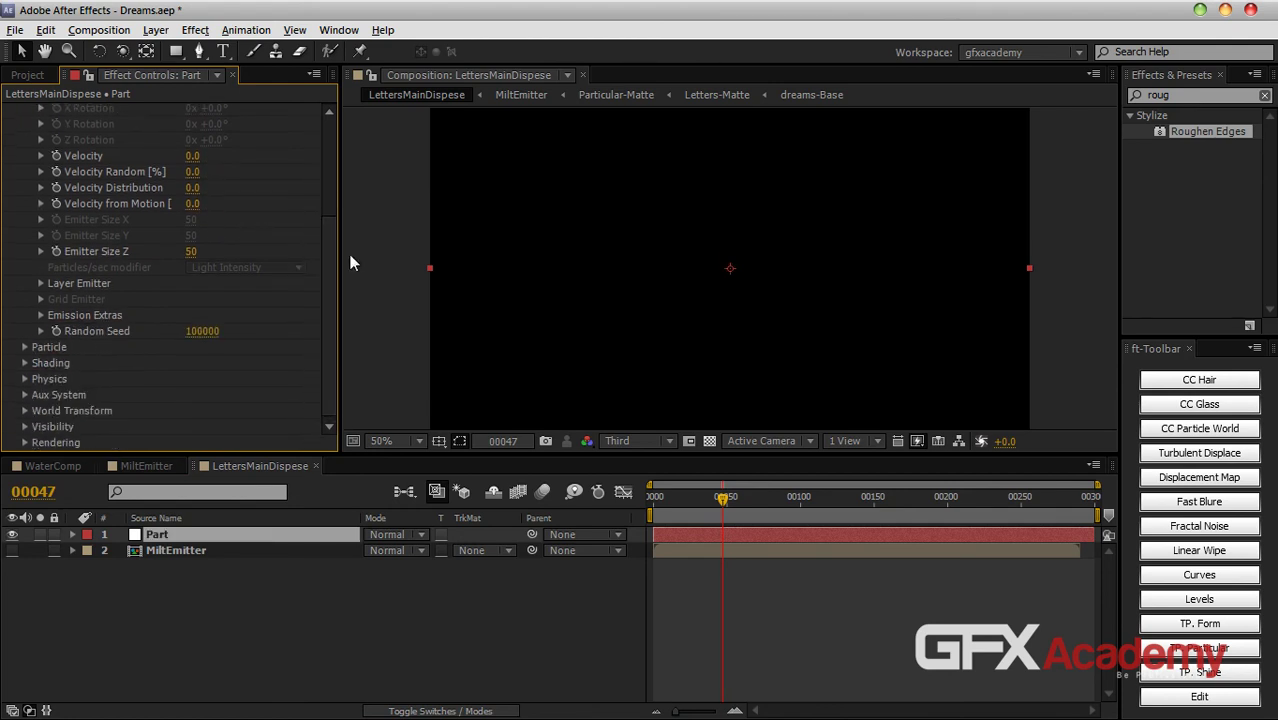
click(40, 284)
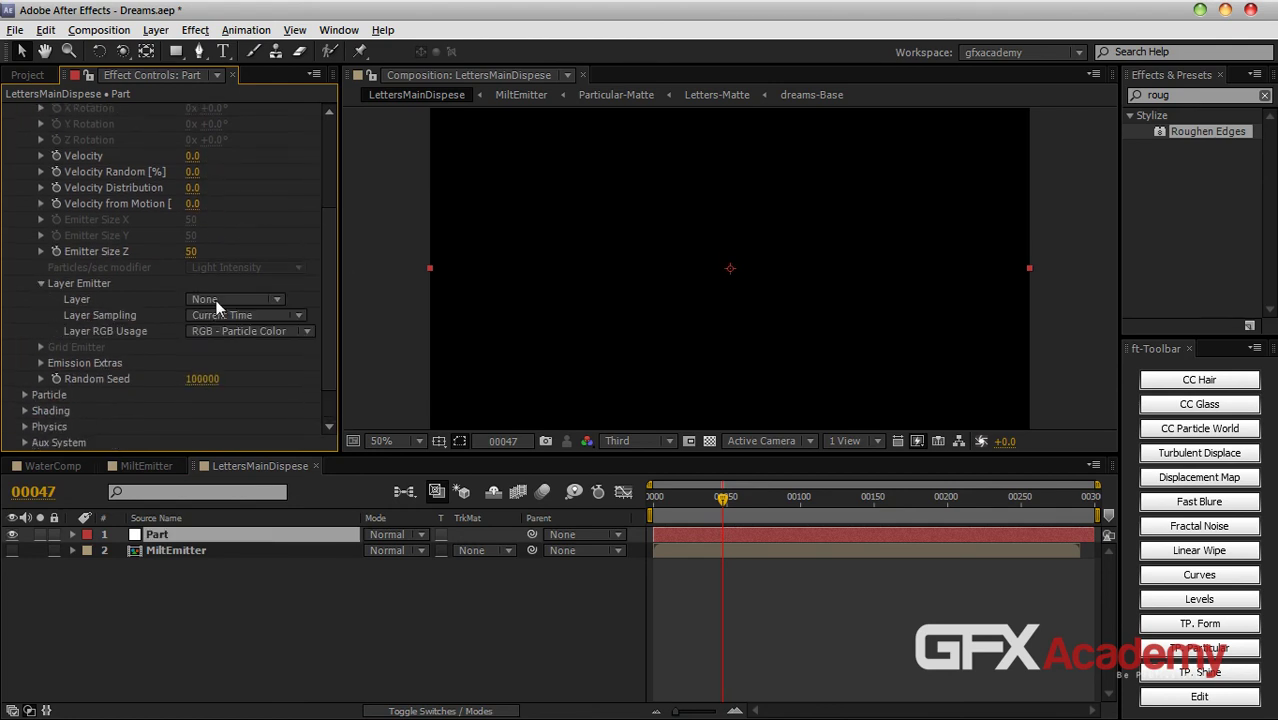
click(215, 301)
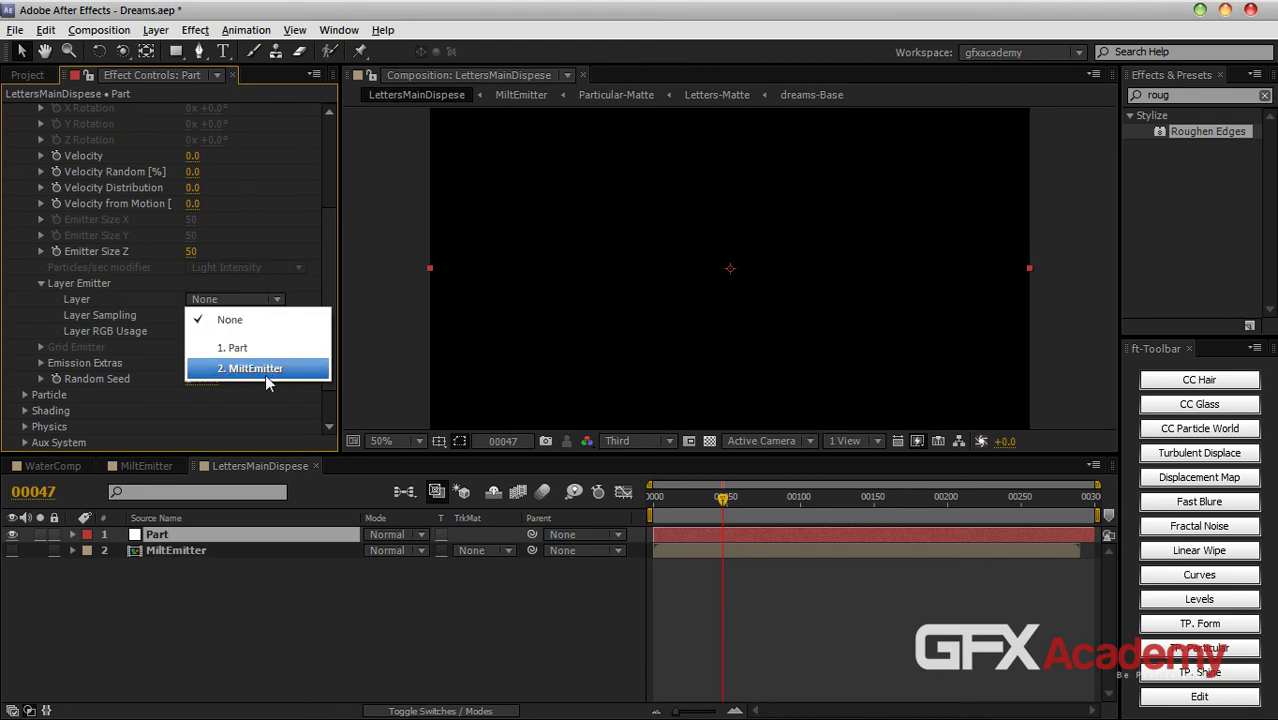
click(262, 593)
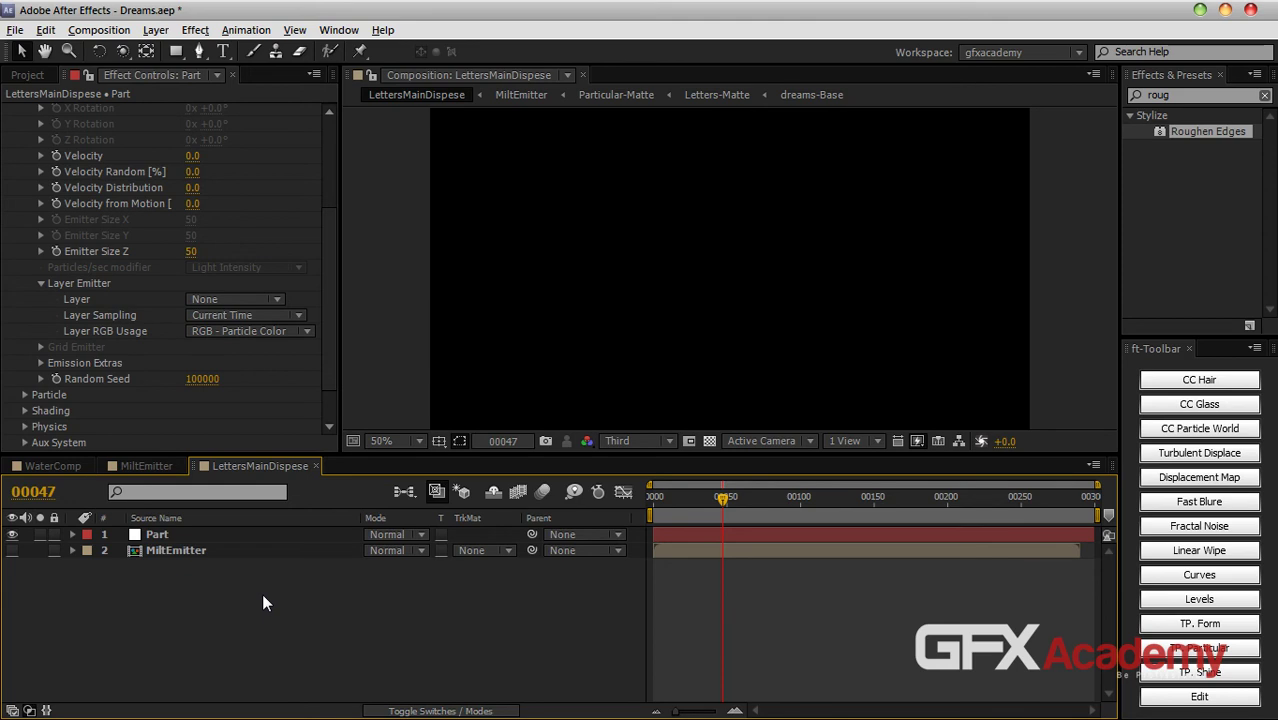
key(F4)
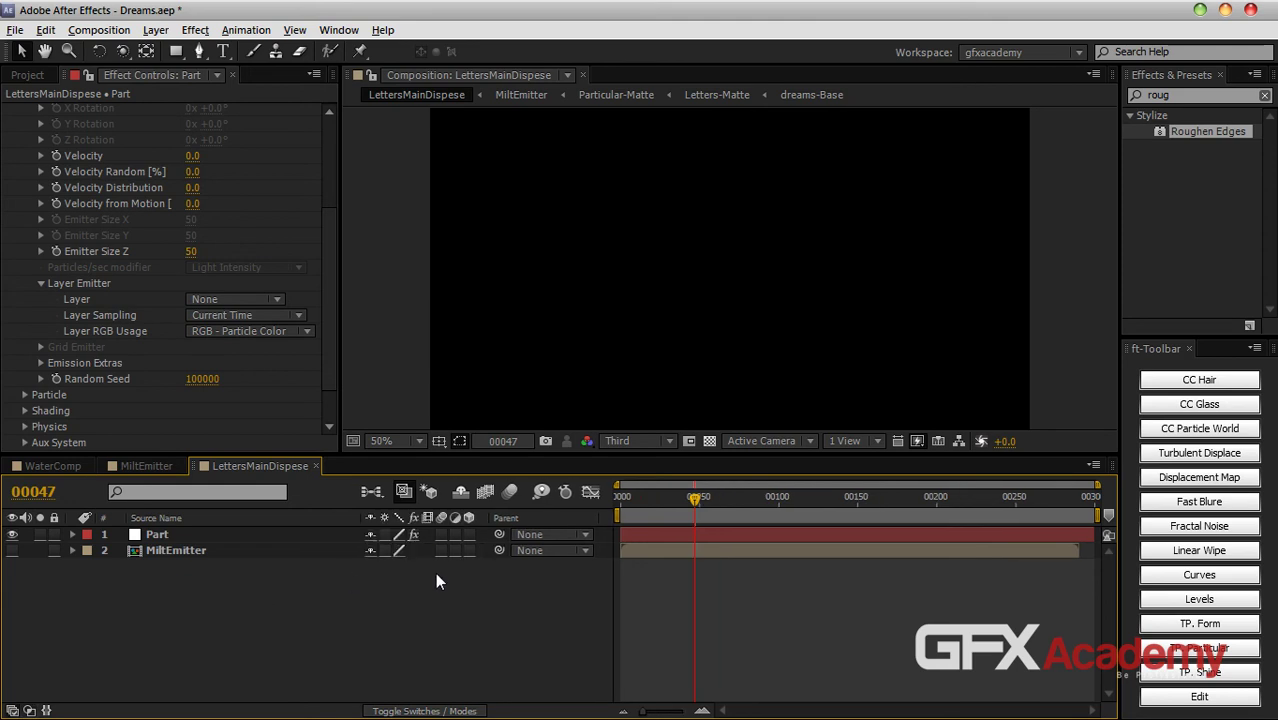
click(467, 552)
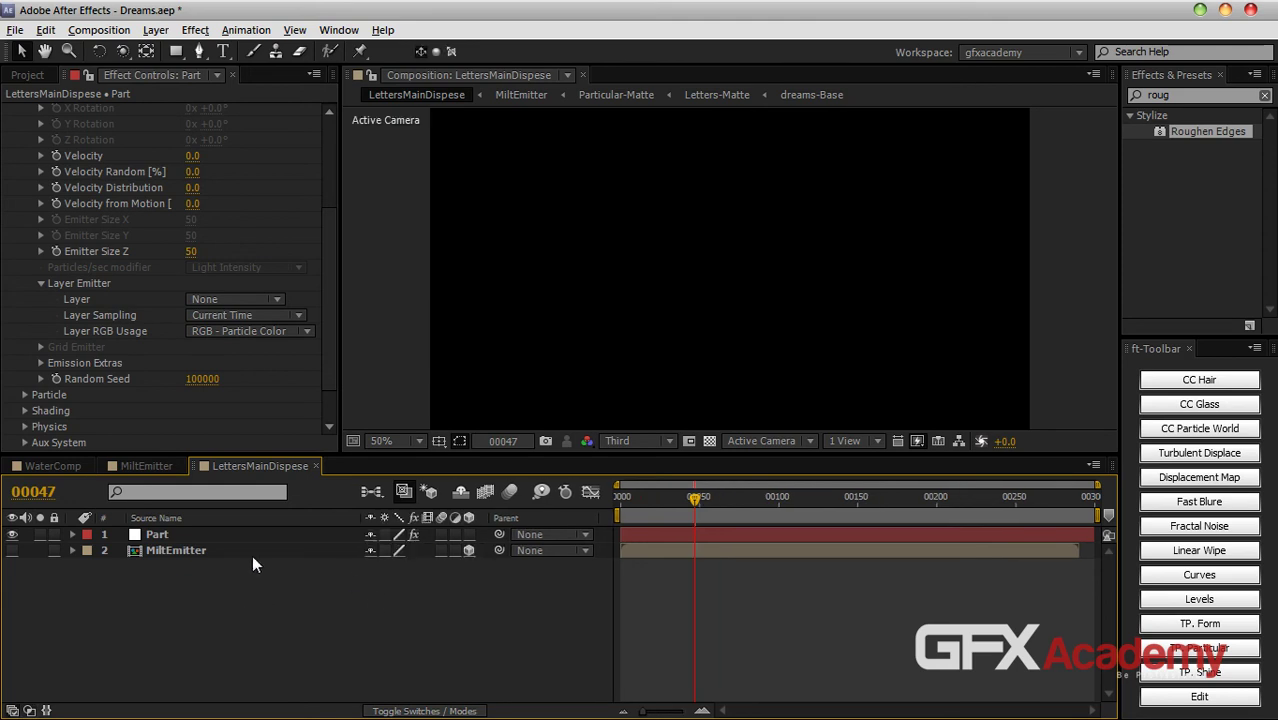
Step: Set the preview resolution of LettersMainDispese to Full
click(103, 319)
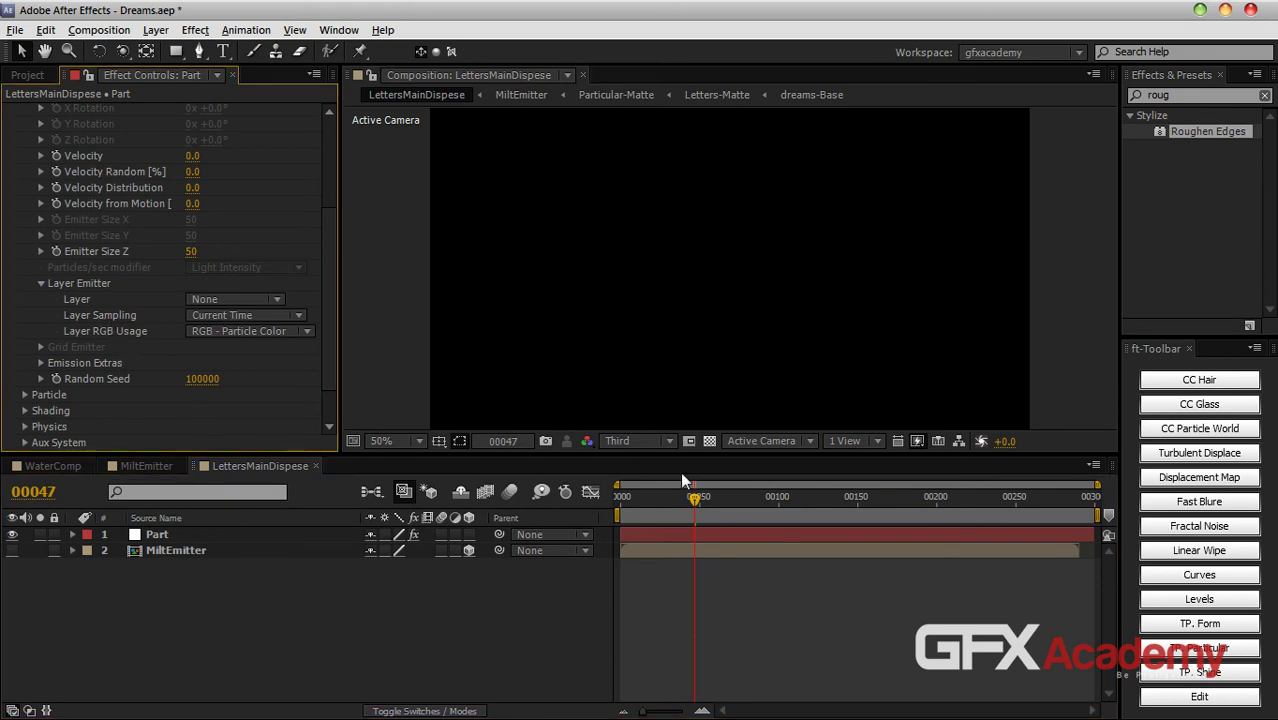
click(652, 441)
click(630, 486)
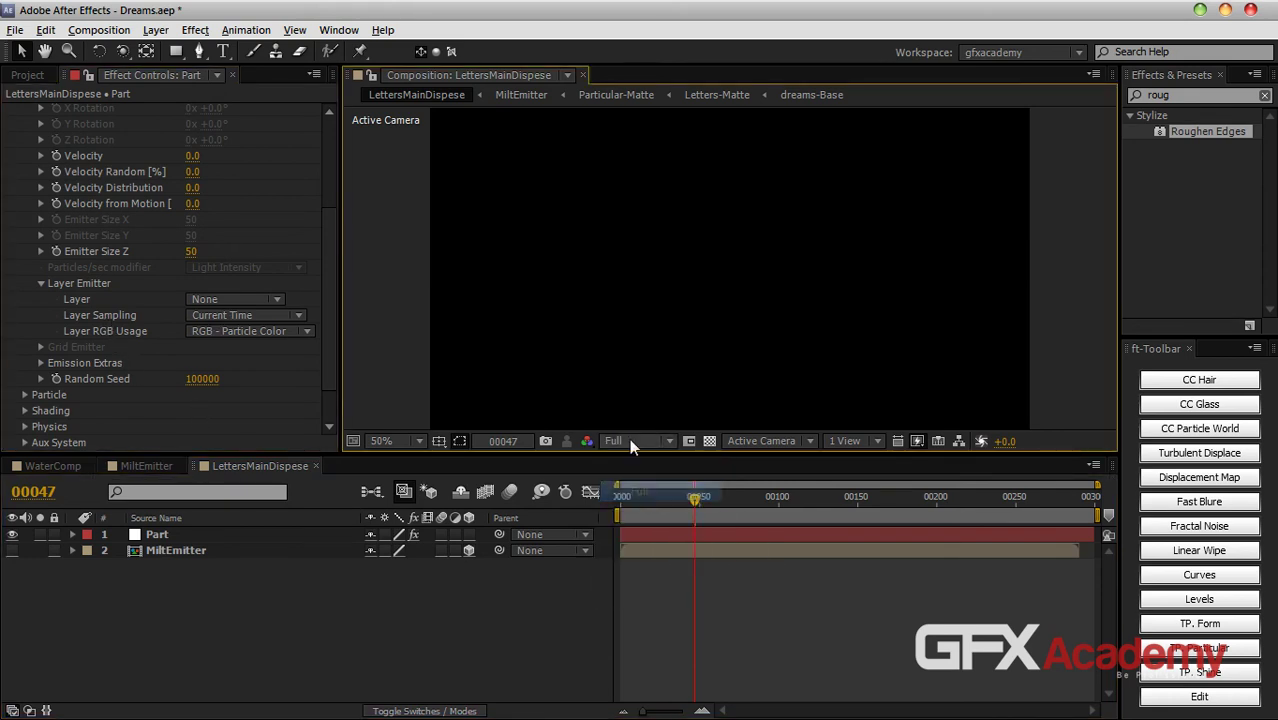
Step: Set the Layer Emitter's Layer Sampling to Particle Birth Time and its Layer RGB Usage to Lightness - Size
click(240, 315)
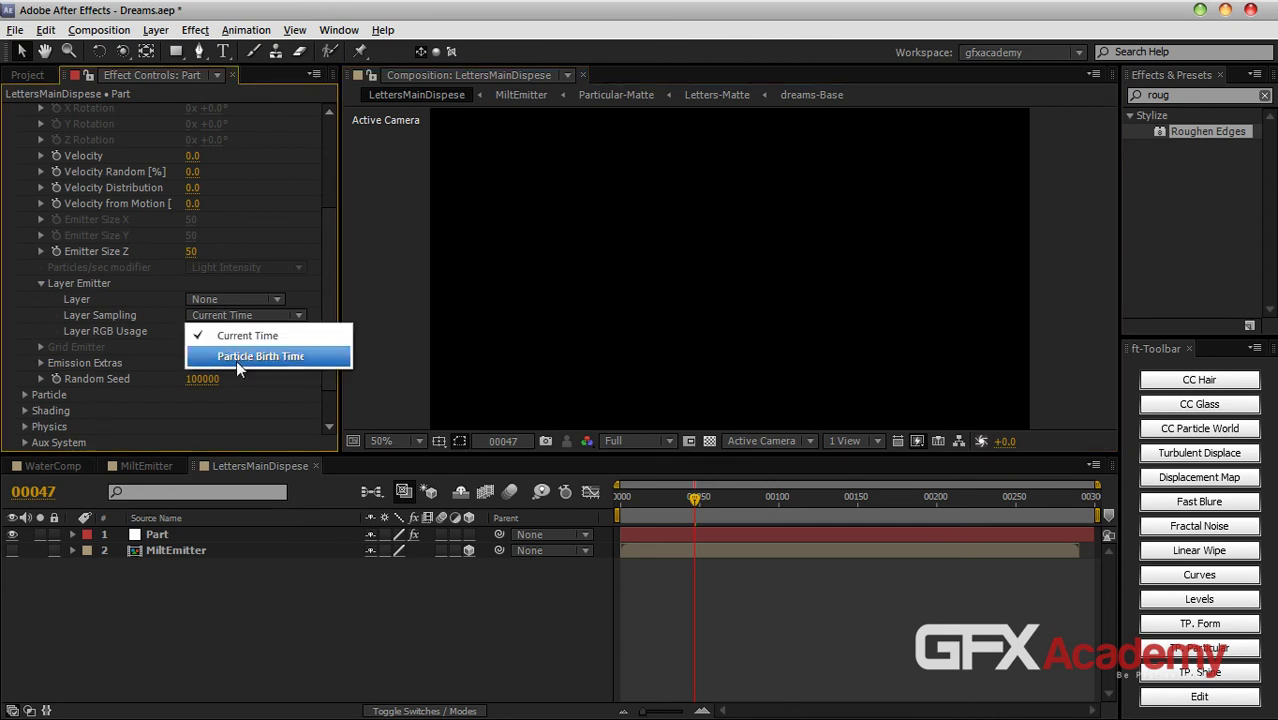
click(236, 358)
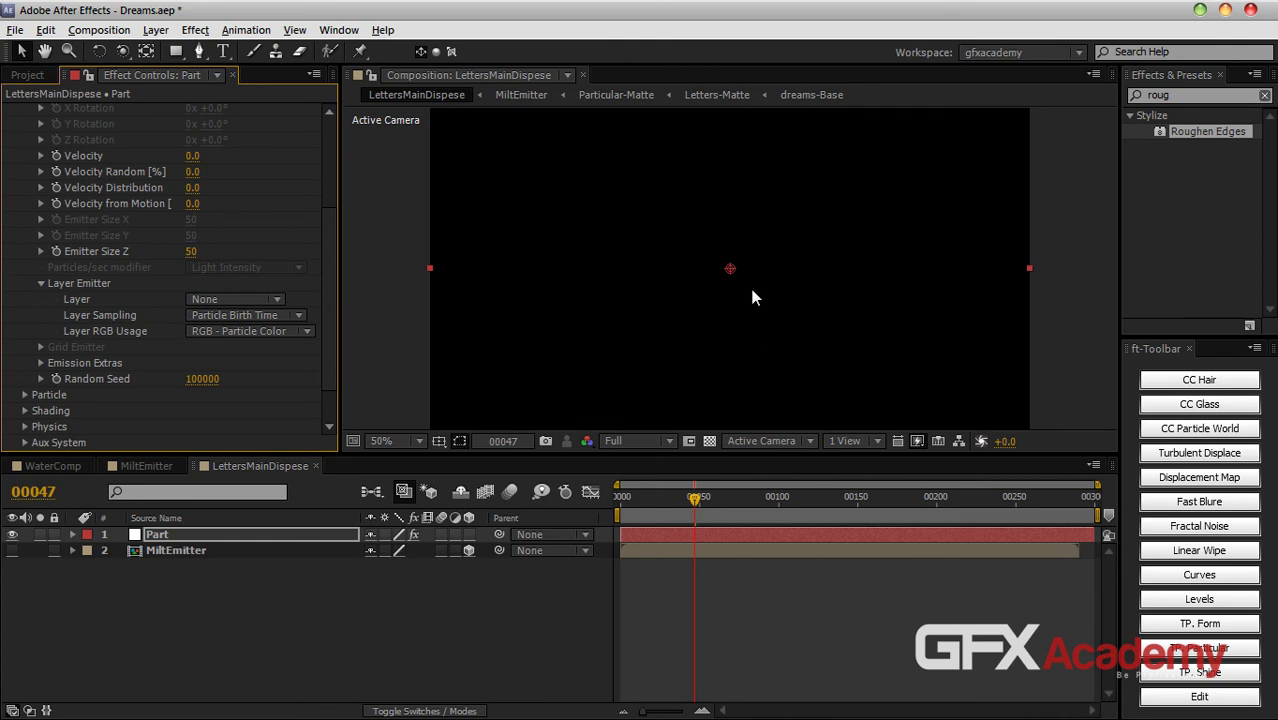
click(250, 331)
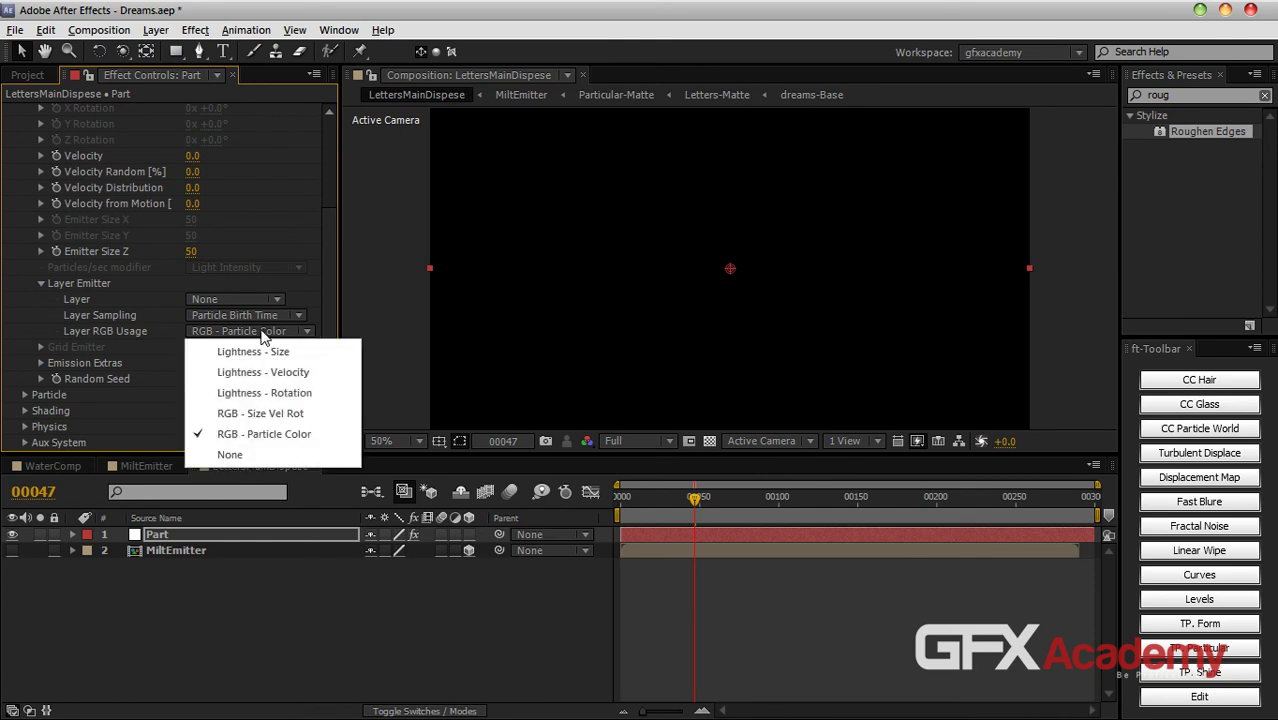
click(273, 358)
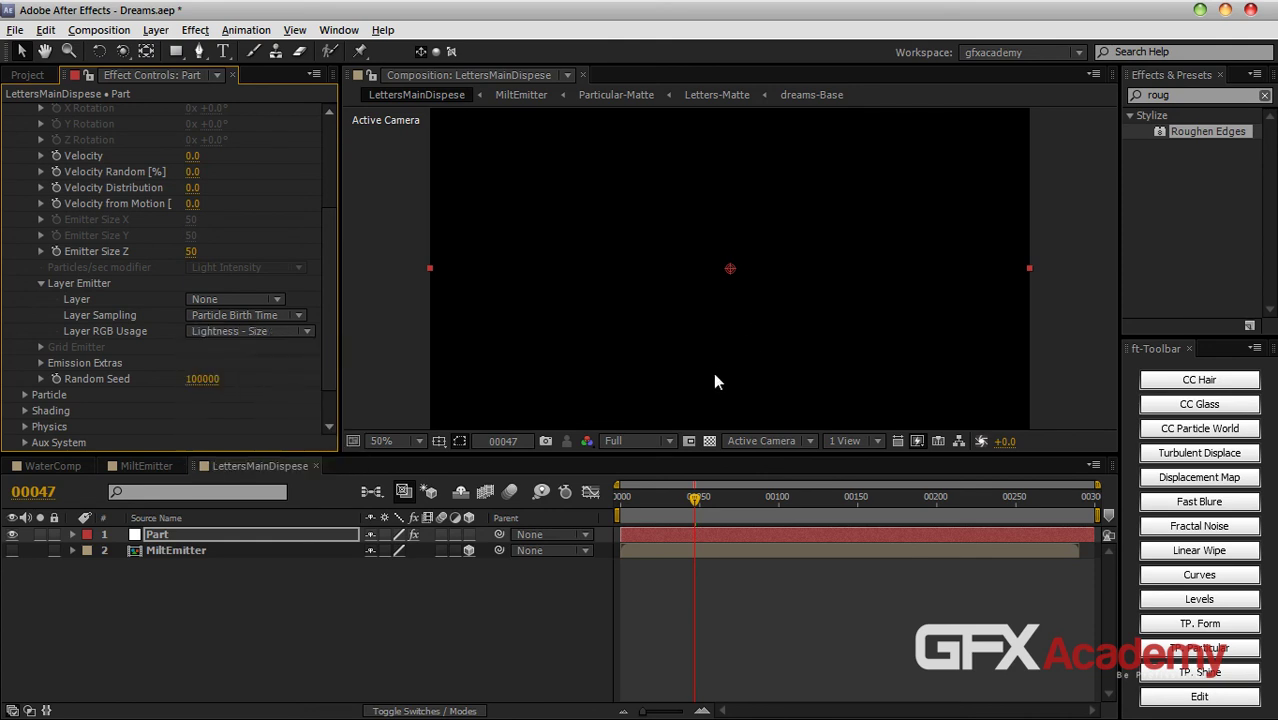
Step: Go to frame 72 and choose MiltEmitter as the source layer of Particular's Layer Emitter
drag(697, 500, 733, 505)
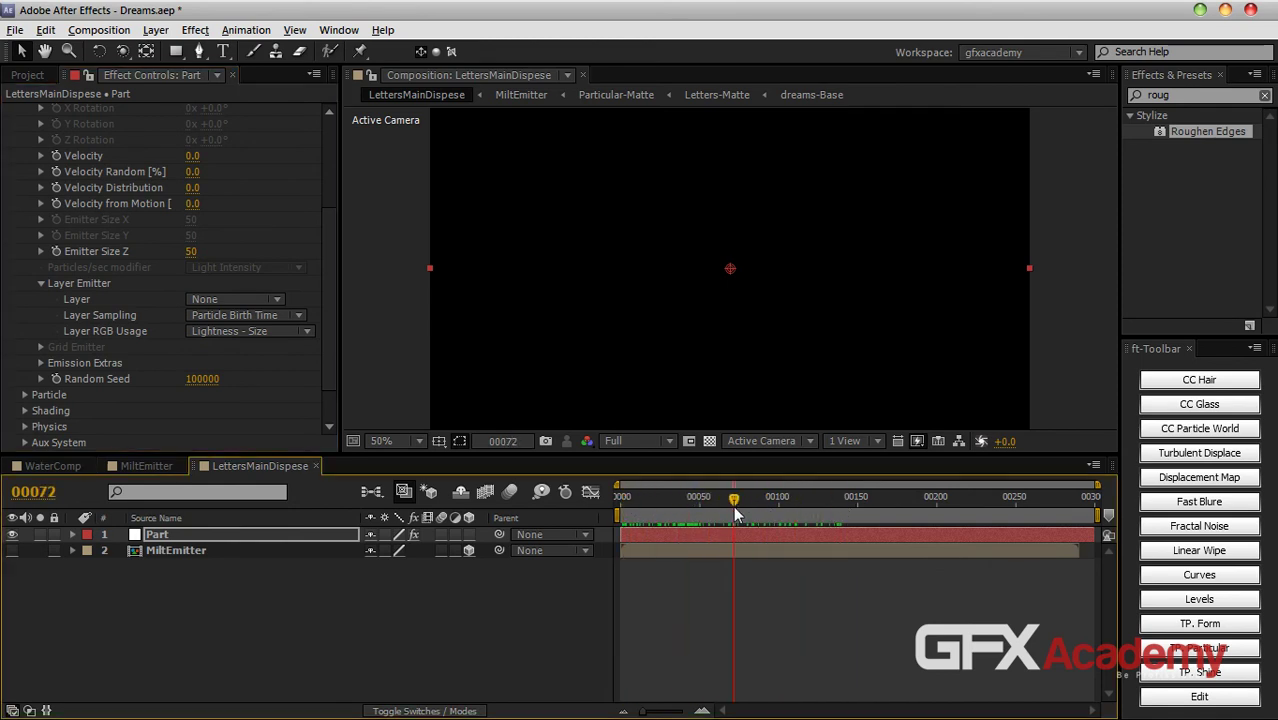
click(328, 373)
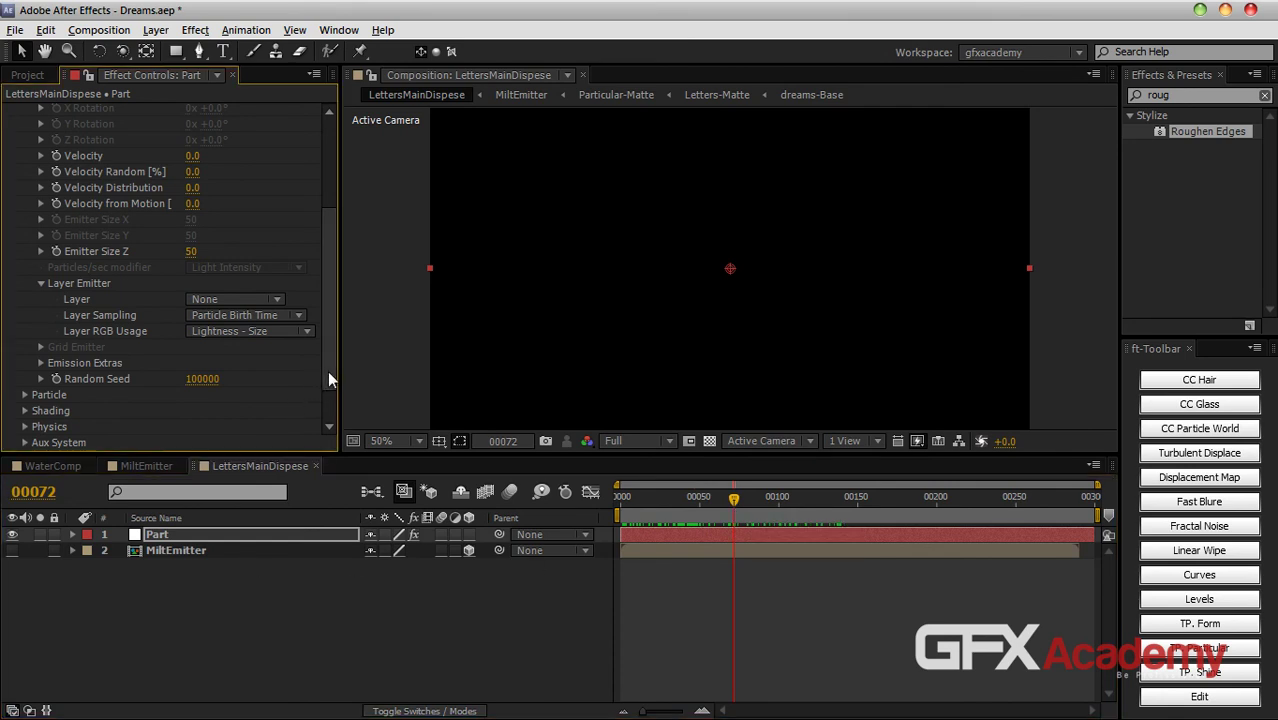
click(204, 300)
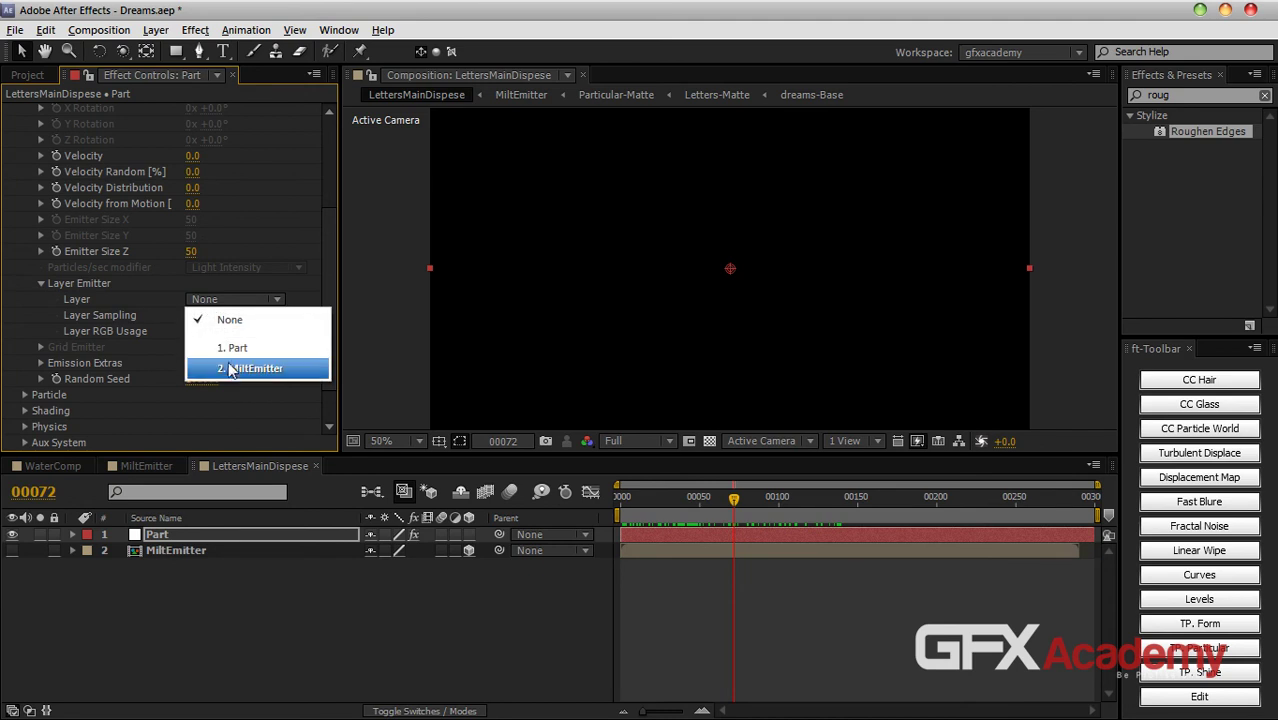
Step: Assign the MiltEmitter layer as Particular's layer emitter and set the preview resolution to Third
click(238, 370)
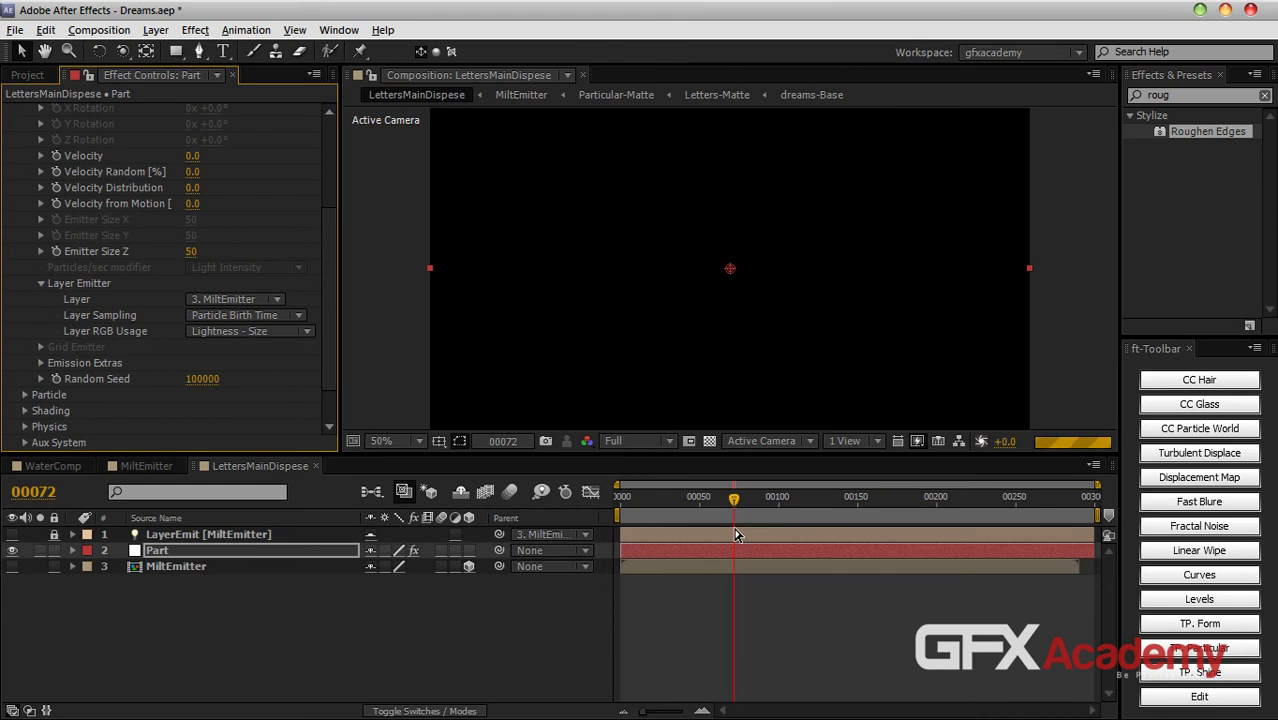
click(657, 447)
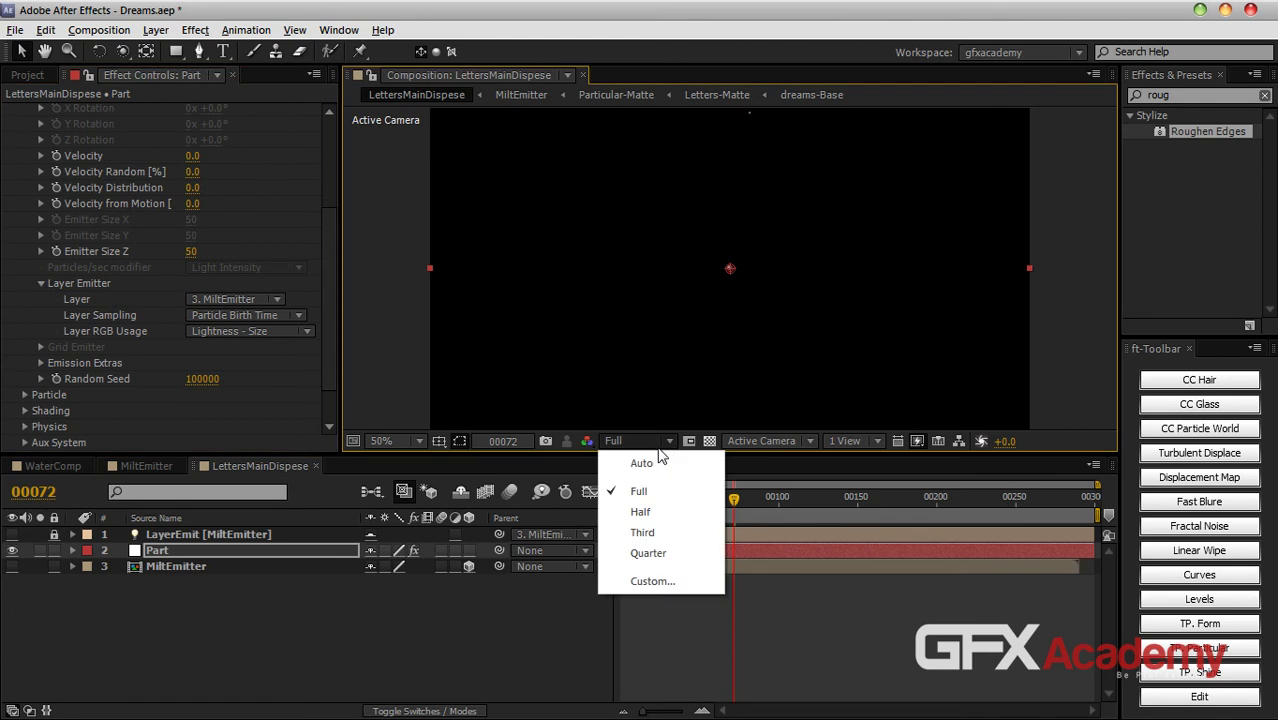
click(645, 532)
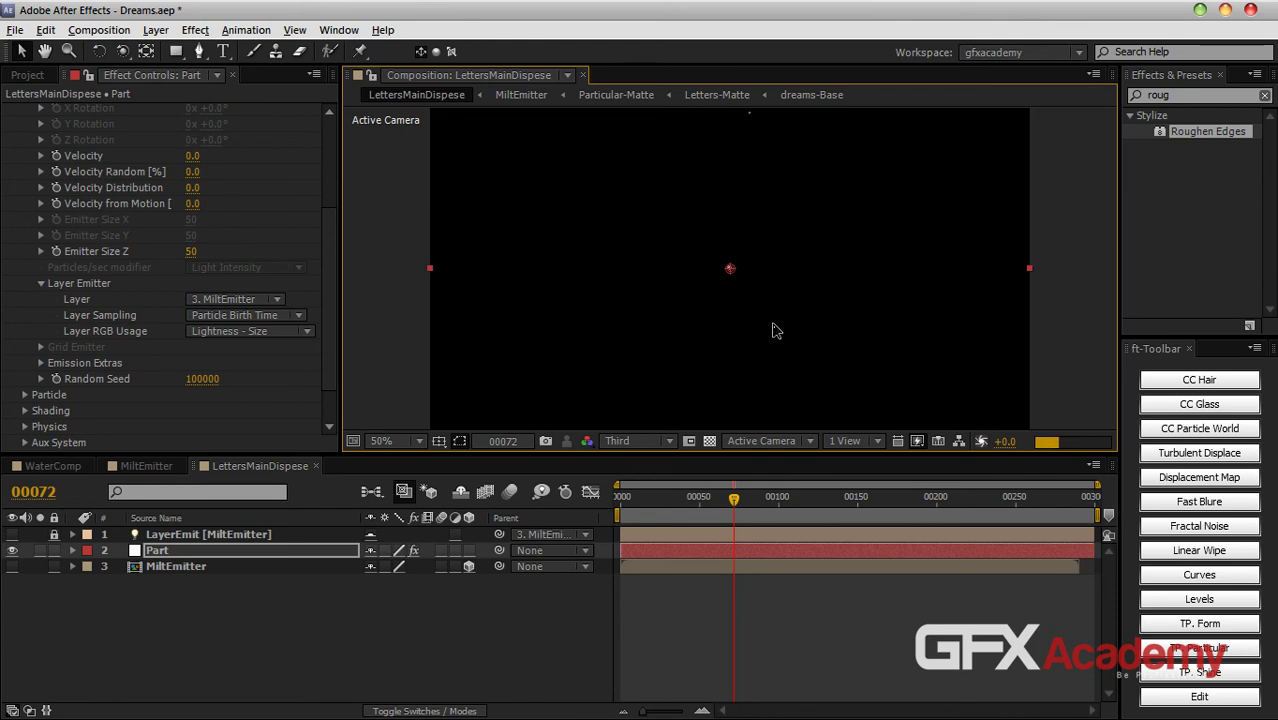
Step: Scrub the timeline from the start to about frame 36 to check the particle emission
click(628, 500)
key(comma)
drag(628, 500, 678, 505)
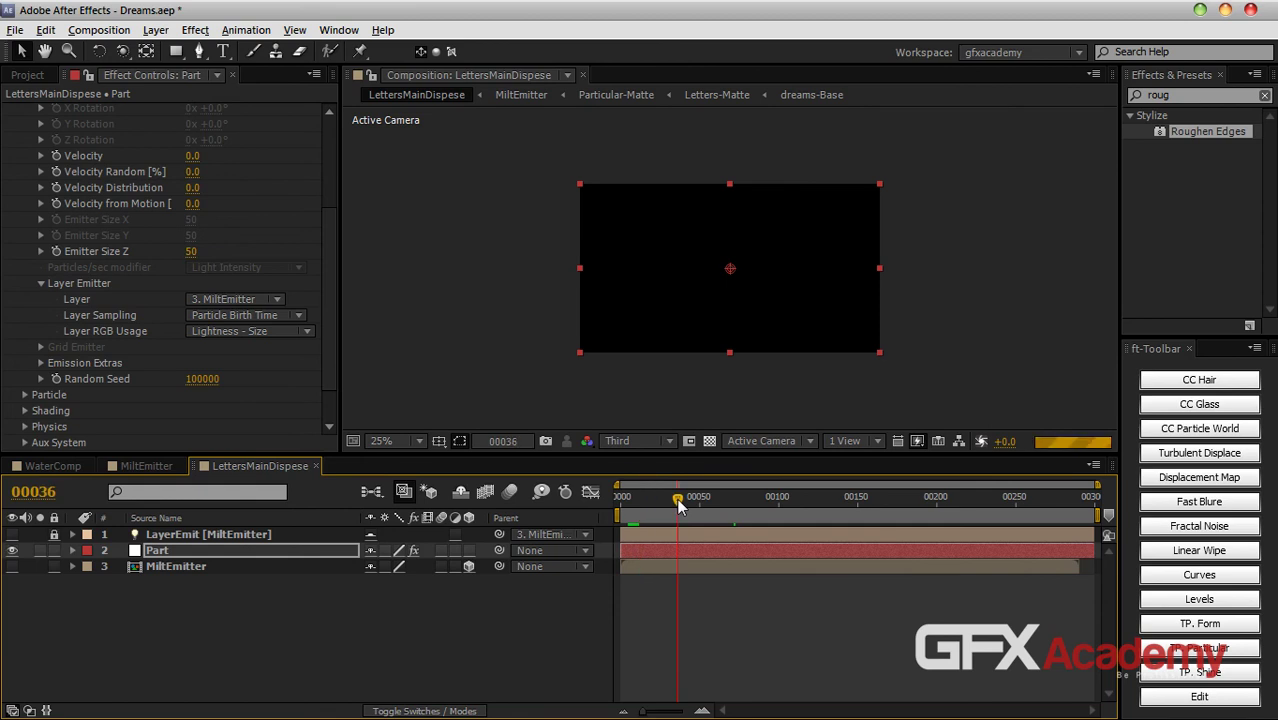
click(720, 401)
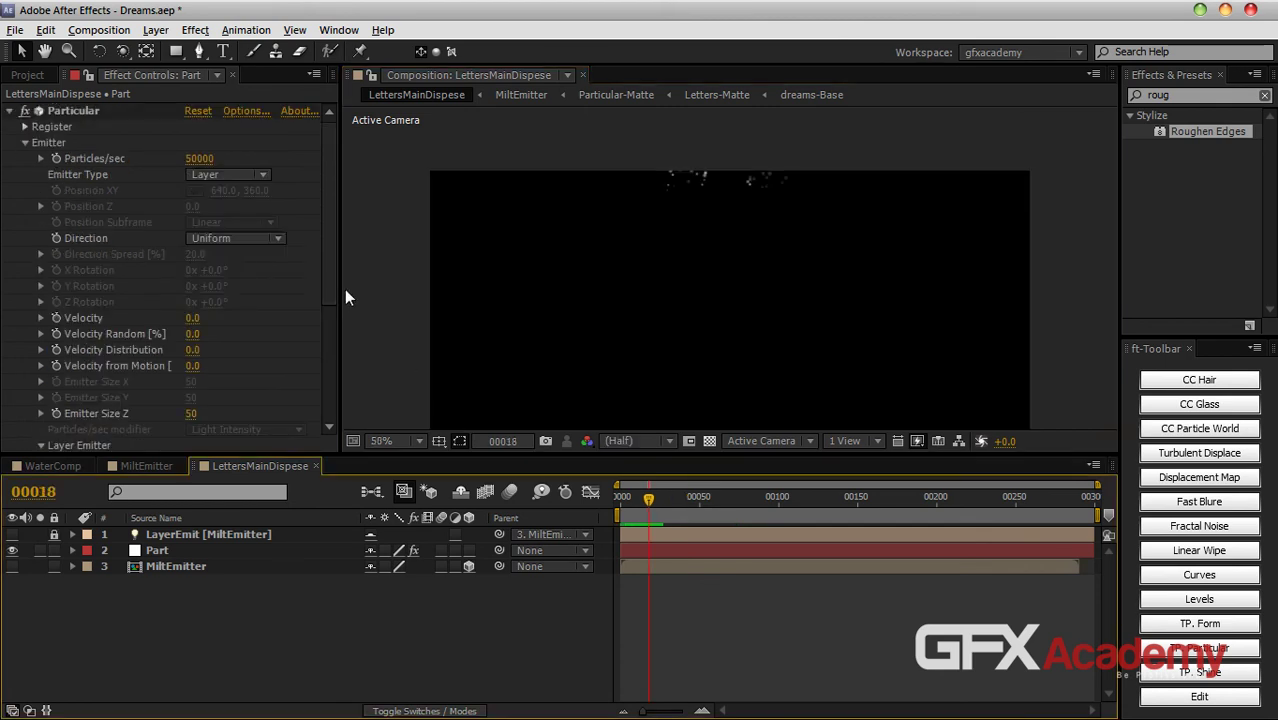
Step: Set the particle life to 1 second in the Particular effect
drag(330, 284, 327, 399)
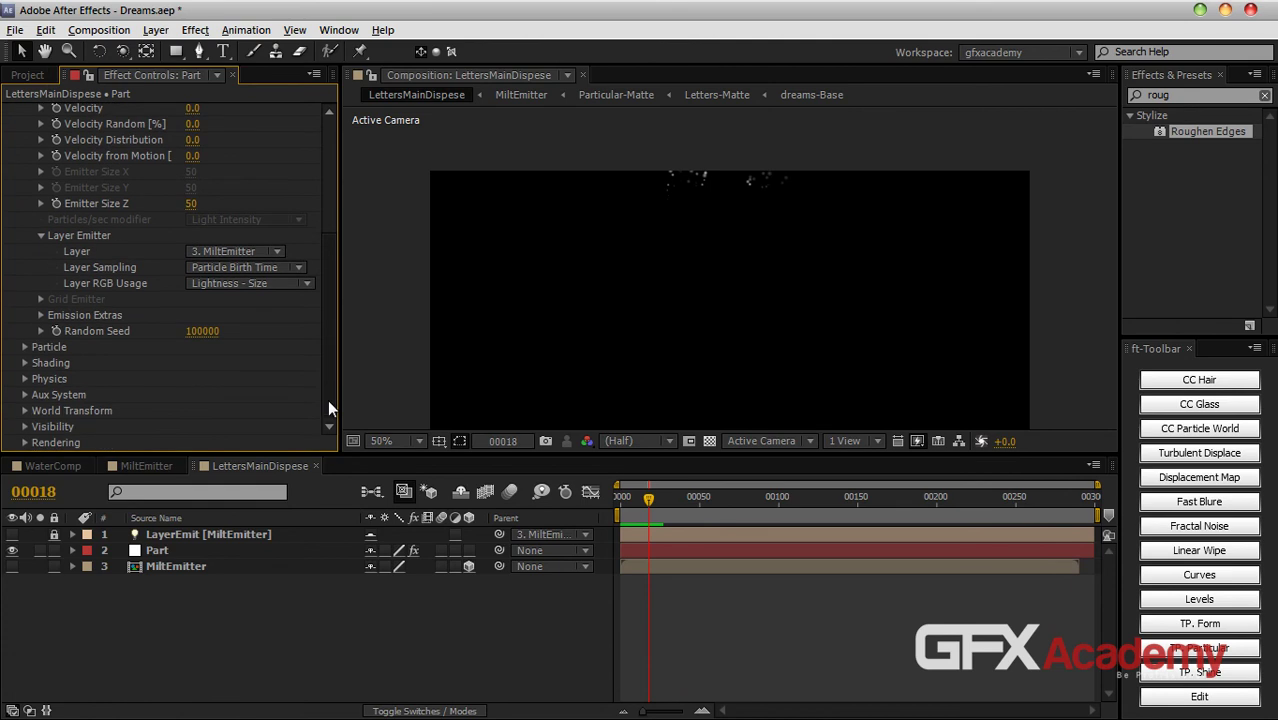
click(26, 347)
click(192, 140)
text(1)
key(Return)
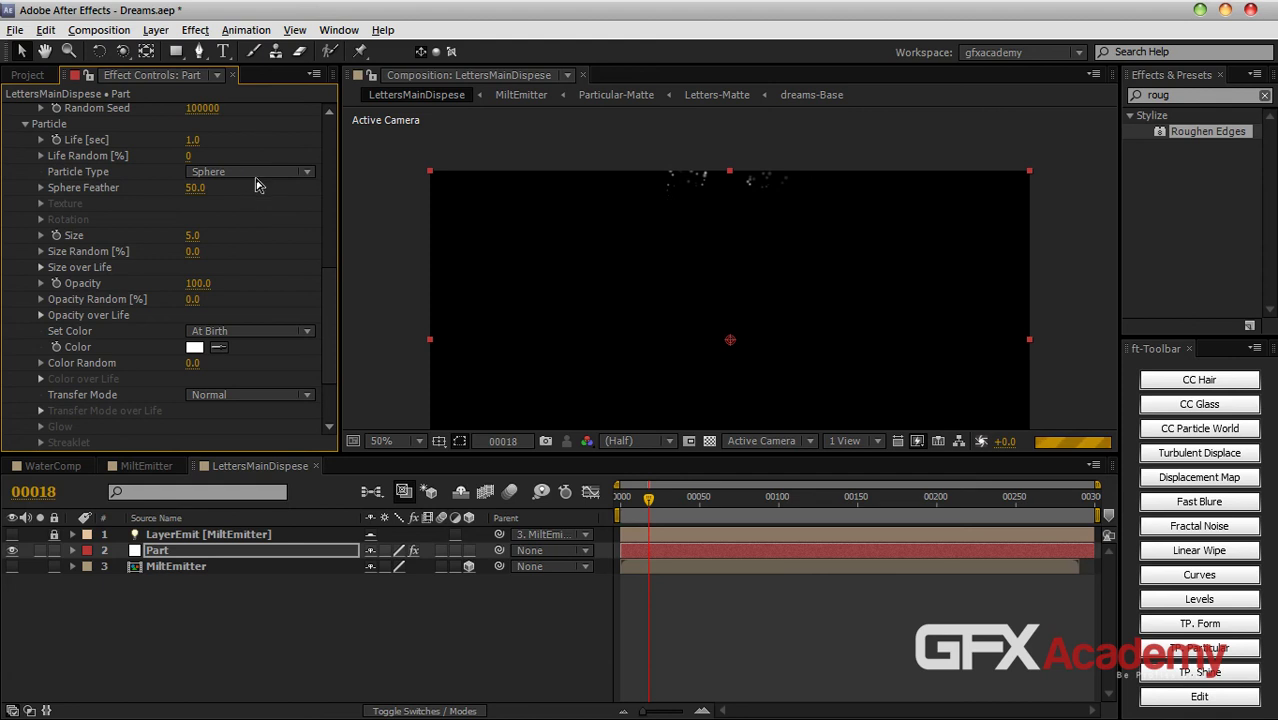
Step: Purge the cached memory
click(45, 30)
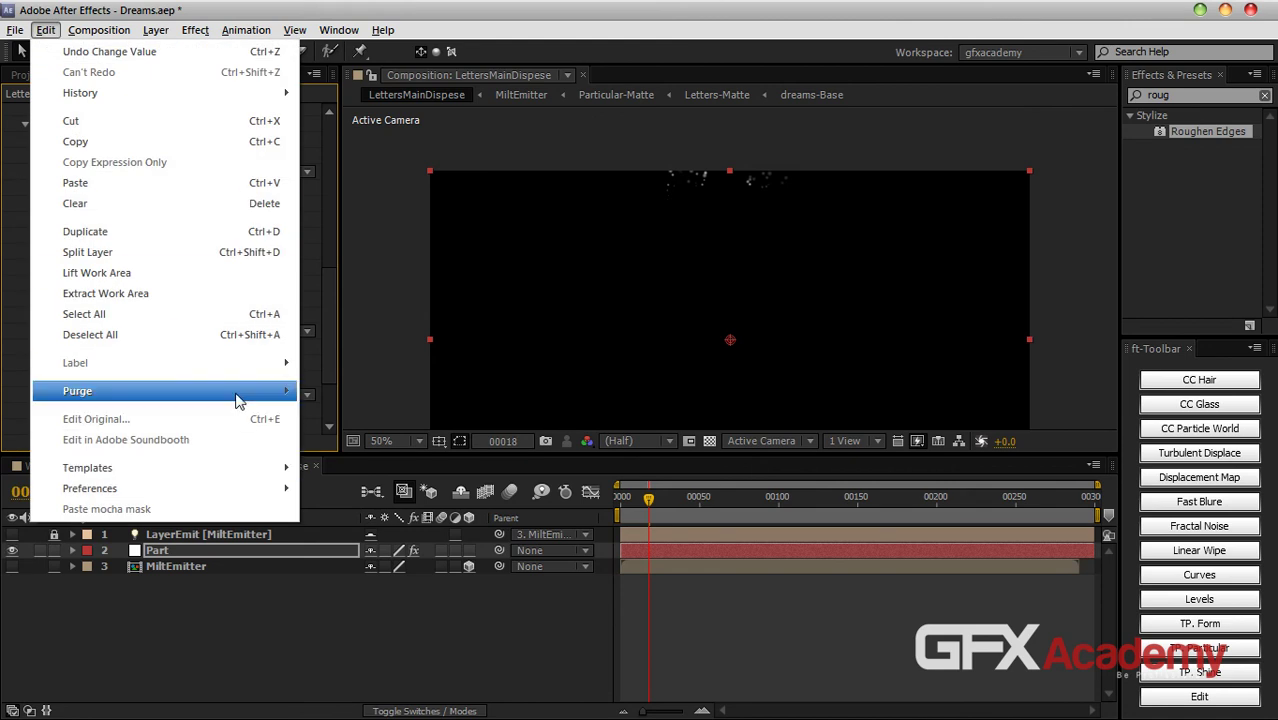
mouse_move(238, 402)
click(330, 394)
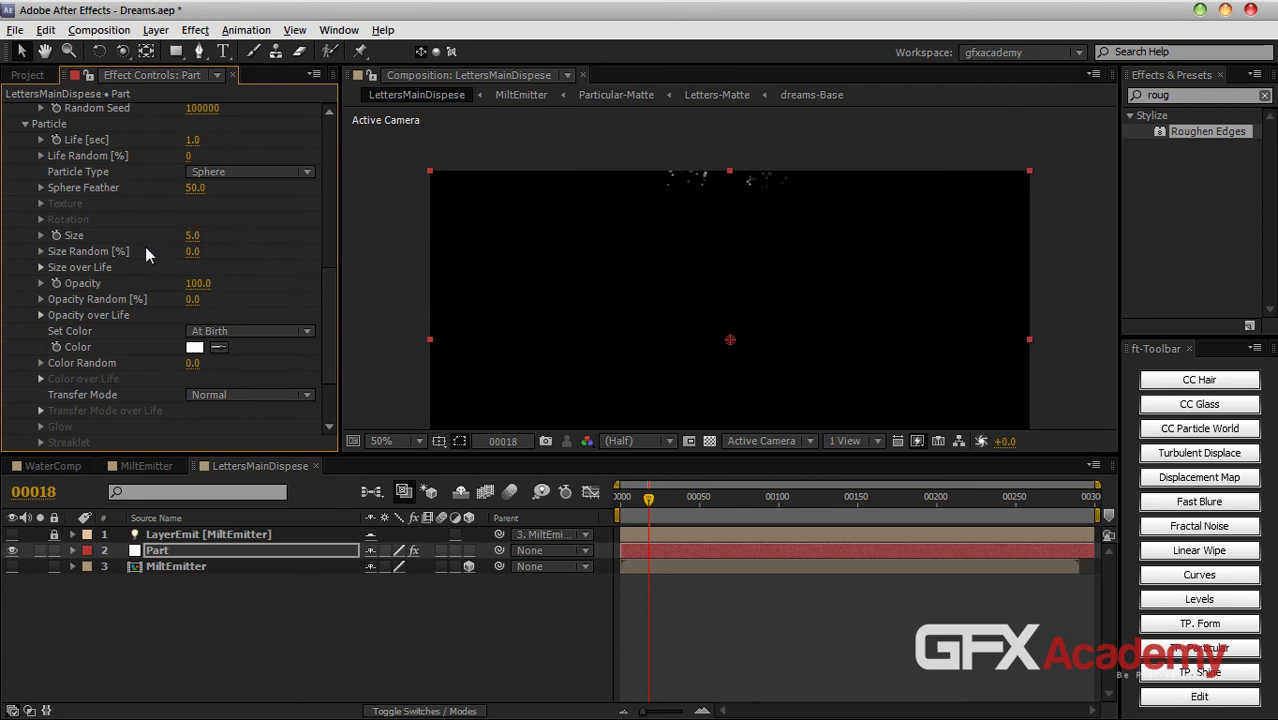
Step: Set the particle Size to 1 and its Size Random to 80%
click(192, 235)
text(1)
key(Return)
click(194, 251)
text(80)
key(Return)
Step: Set the particles' Opacity Random to 60%
click(196, 299)
text(60)
key(Return)
scroll(324, 291, up, 5)
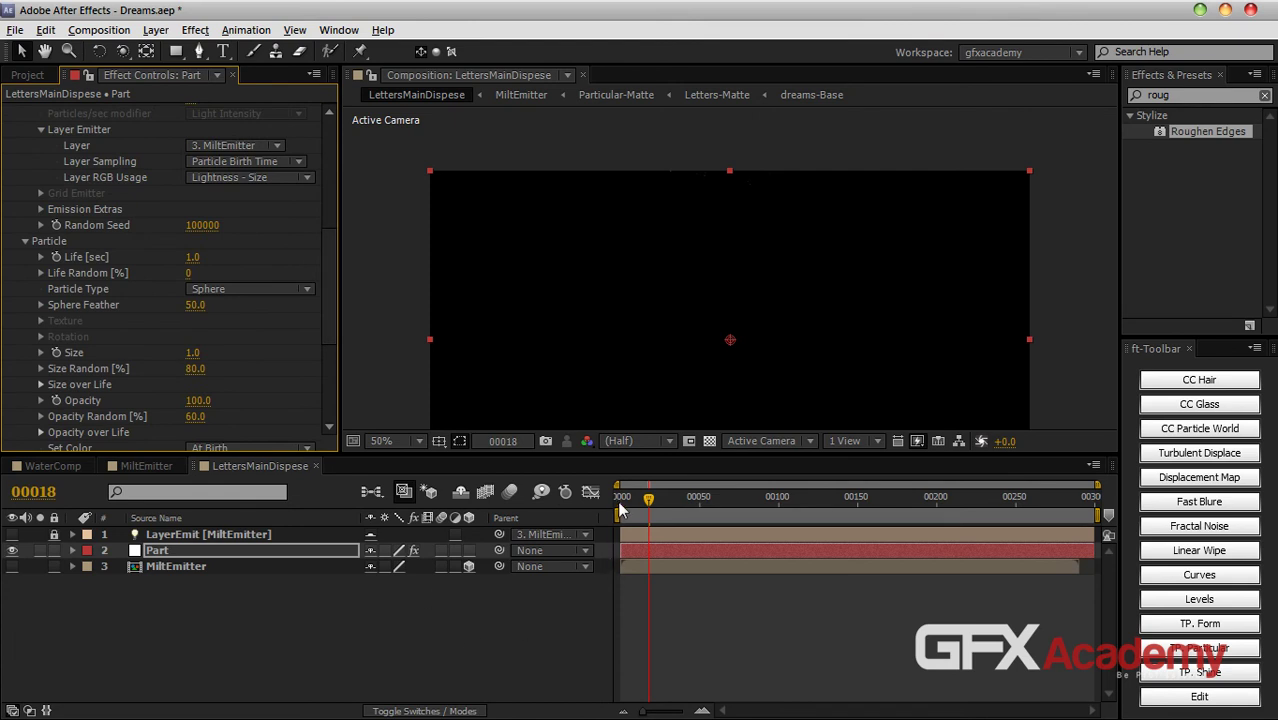
Step: Preview the animation from frame 0 and examine the particles at frame 64
click(621, 497)
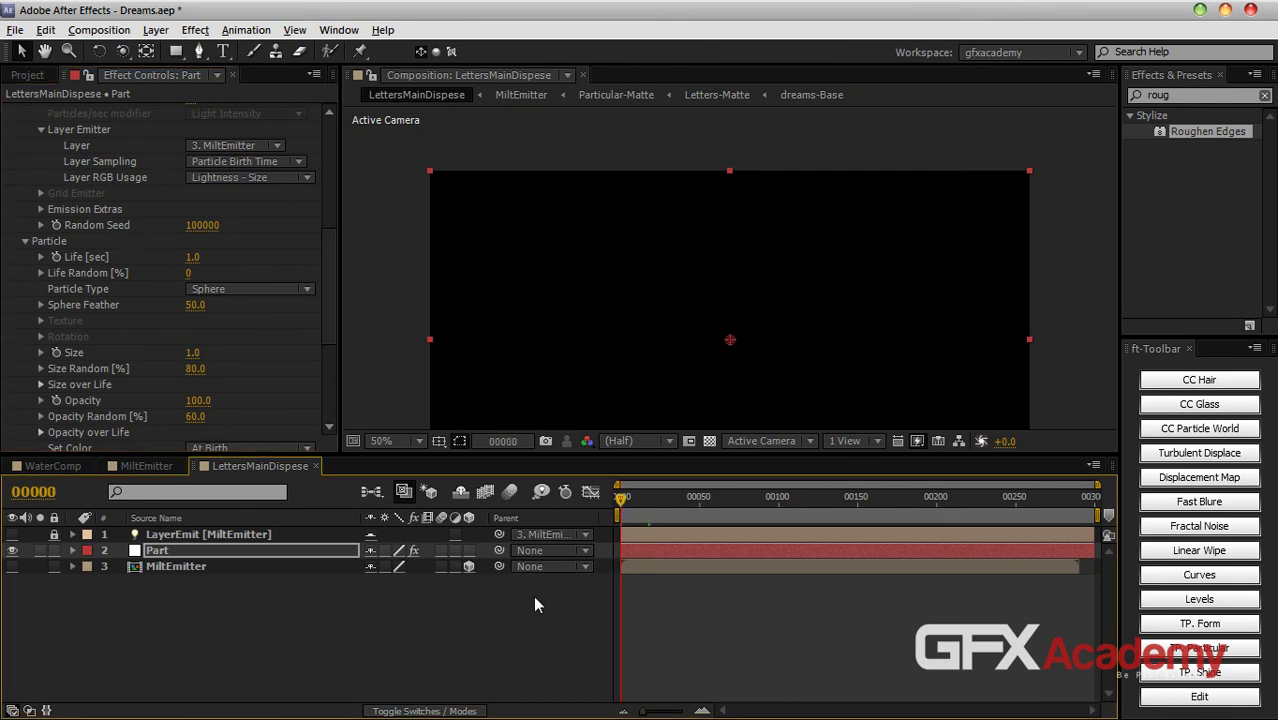
click(507, 628)
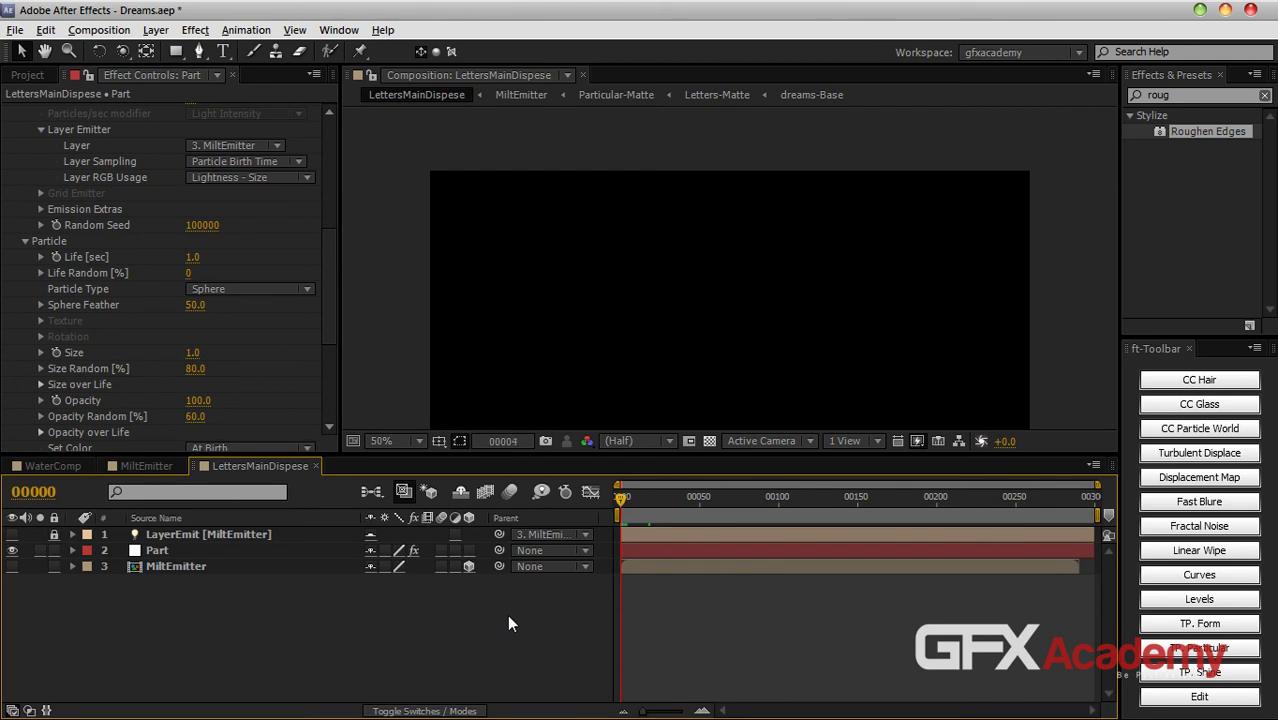
drag(619, 495, 722, 509)
scroll(728, 375, up, 2)
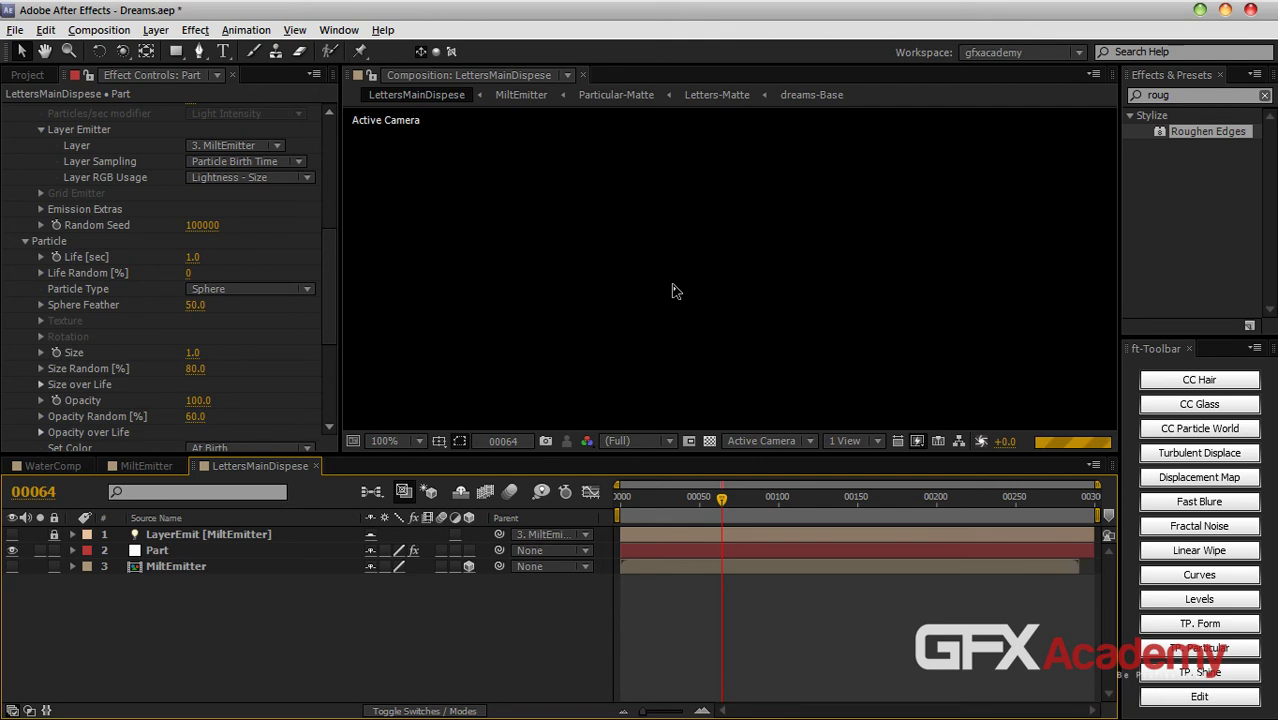
Step: Set the preview resolution to Half and examine the particles in the composition
click(656, 444)
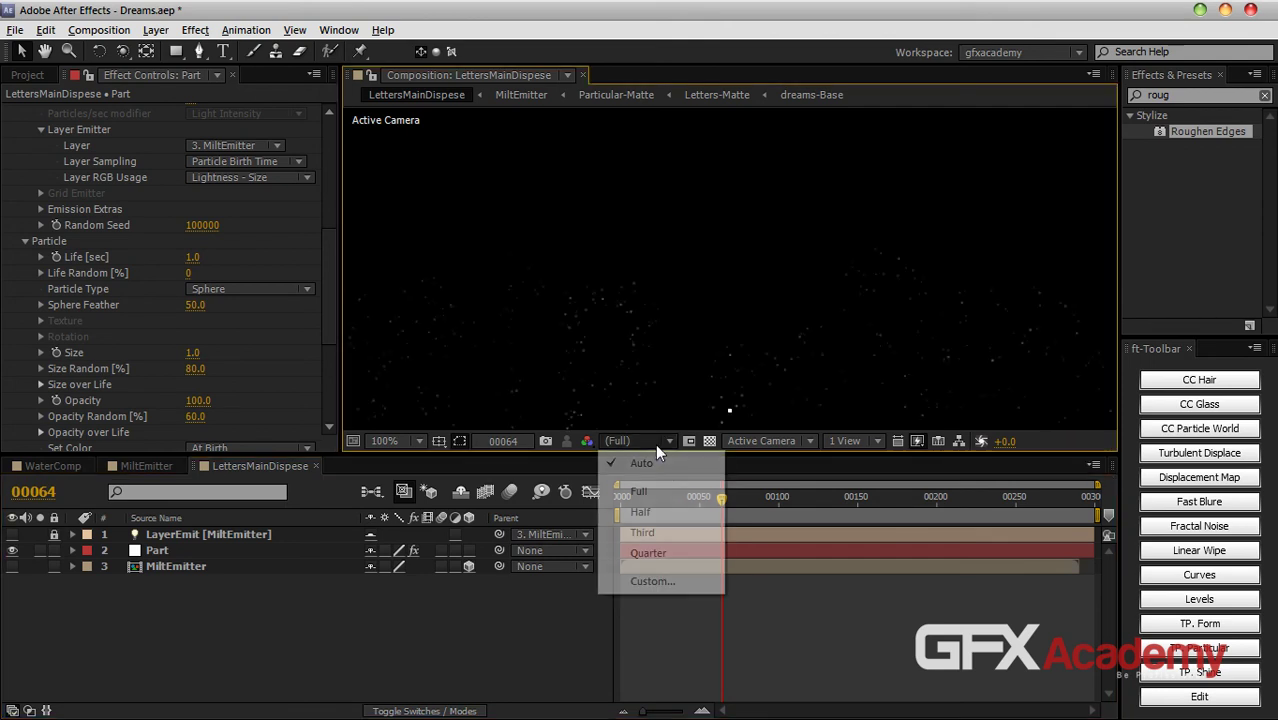
click(655, 511)
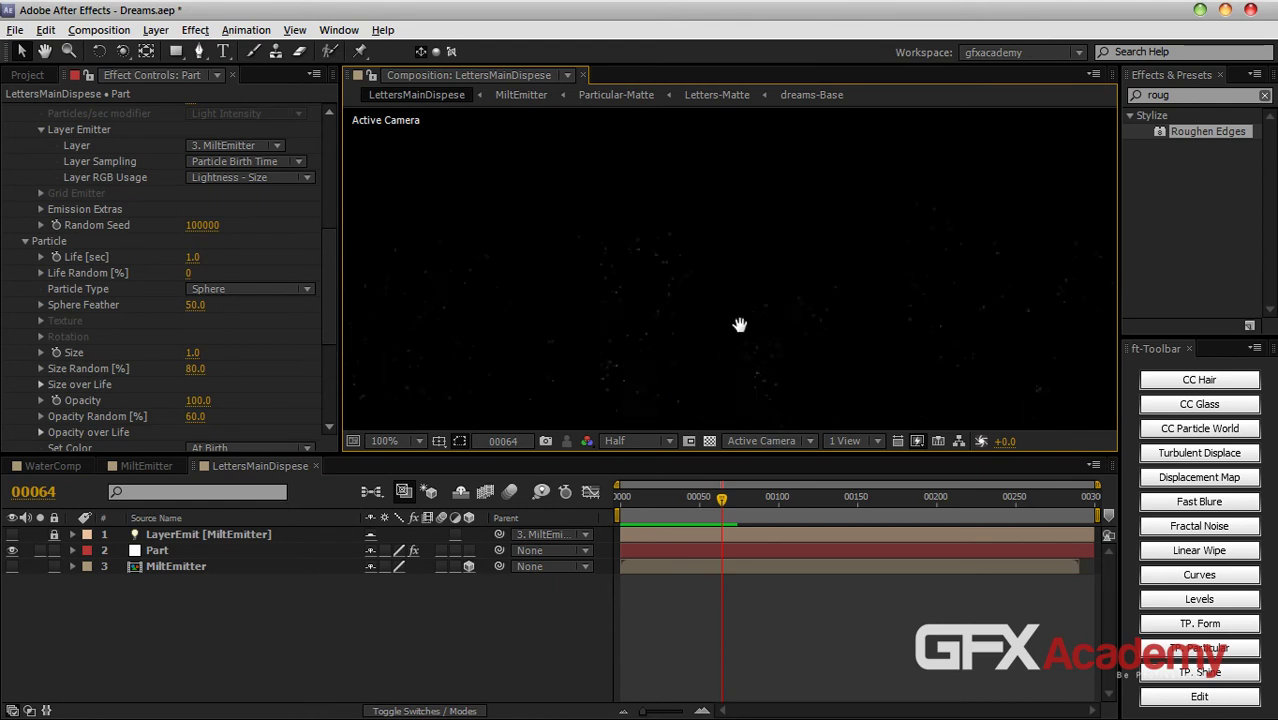
scroll(753, 266, down, 2)
drag(826, 285, 780, 333)
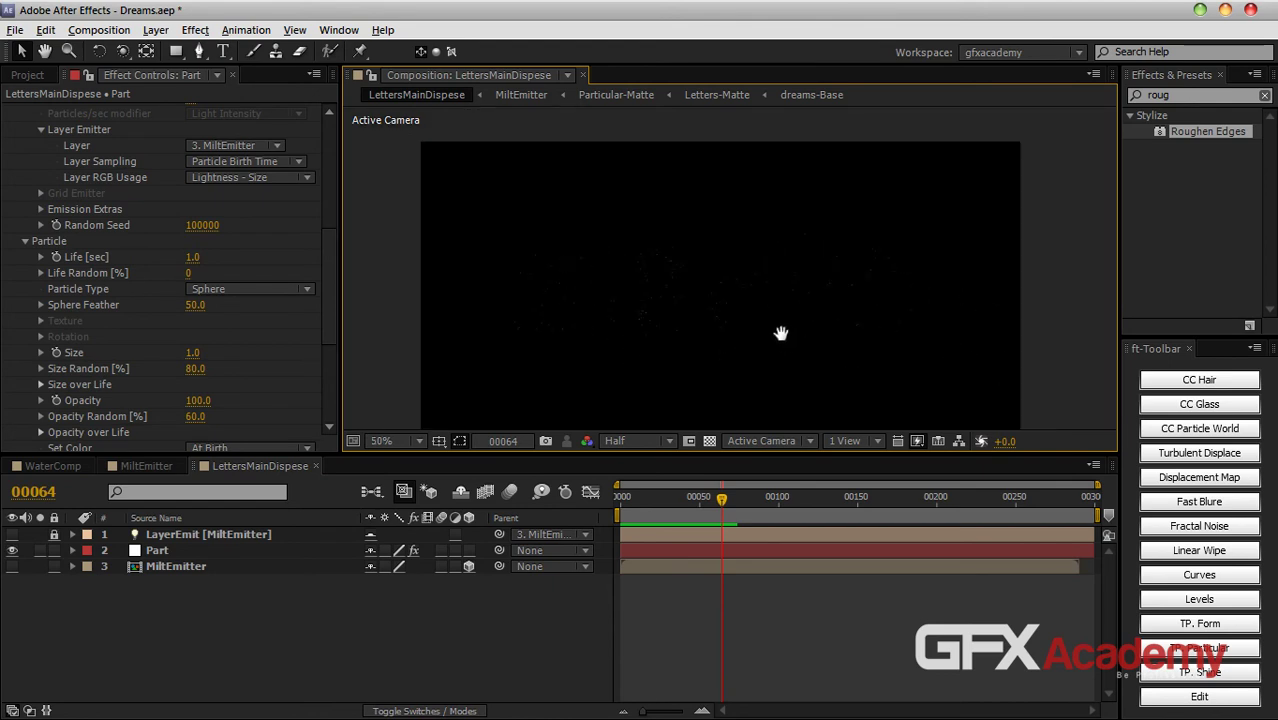
scroll(770, 349, up, 2)
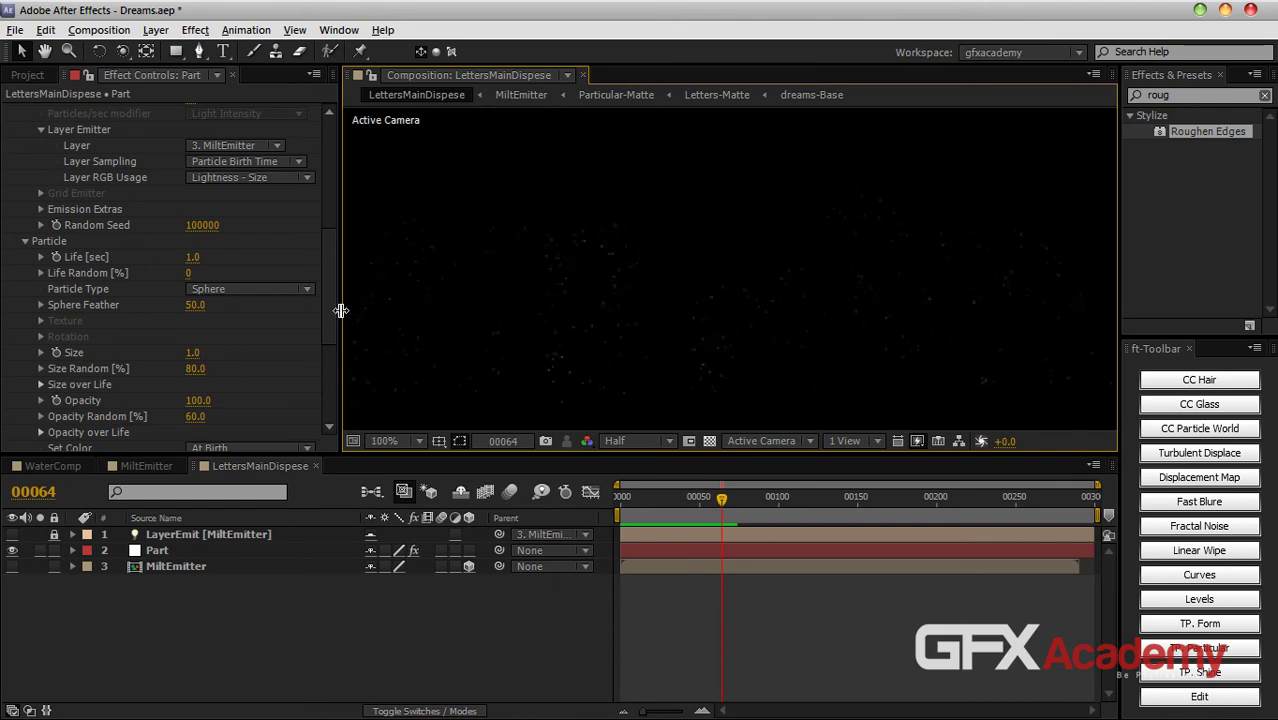
Step: Set the preview resolution to Full and raise the emitter's Particles/sec to 500000
scroll(340, 216, up, 8)
click(201, 160)
text(60000)
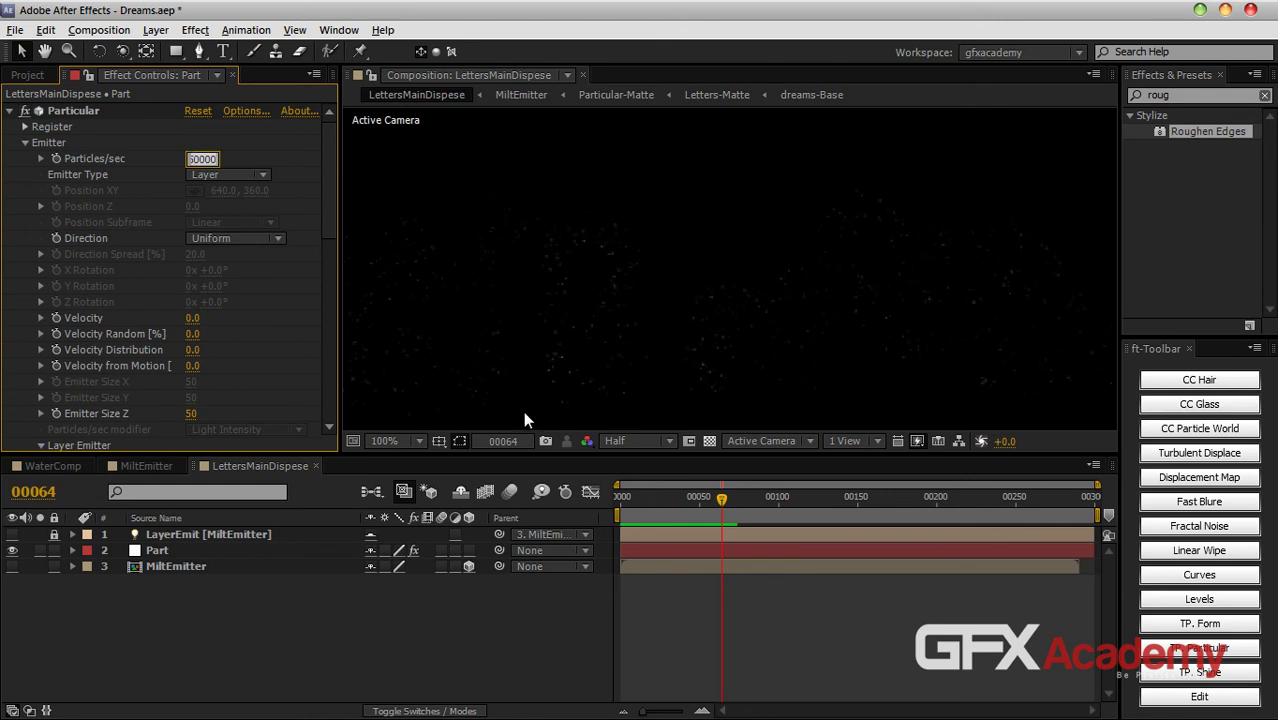
click(642, 439)
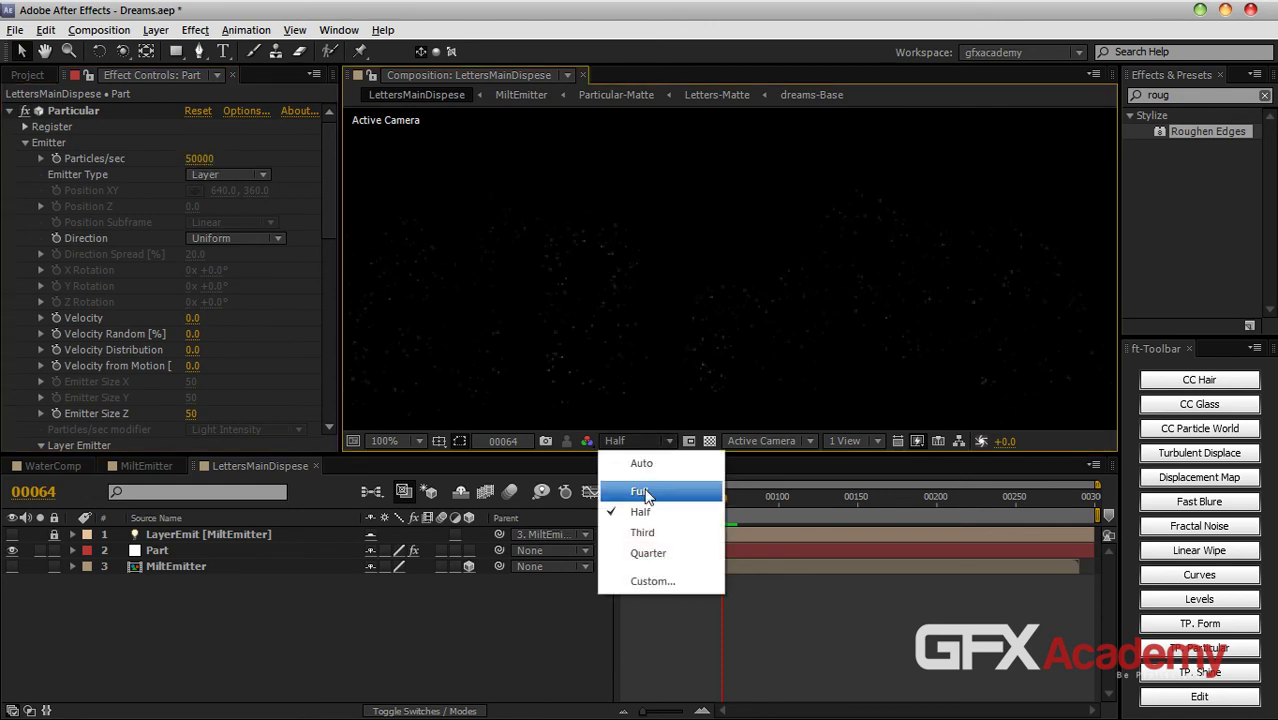
click(645, 492)
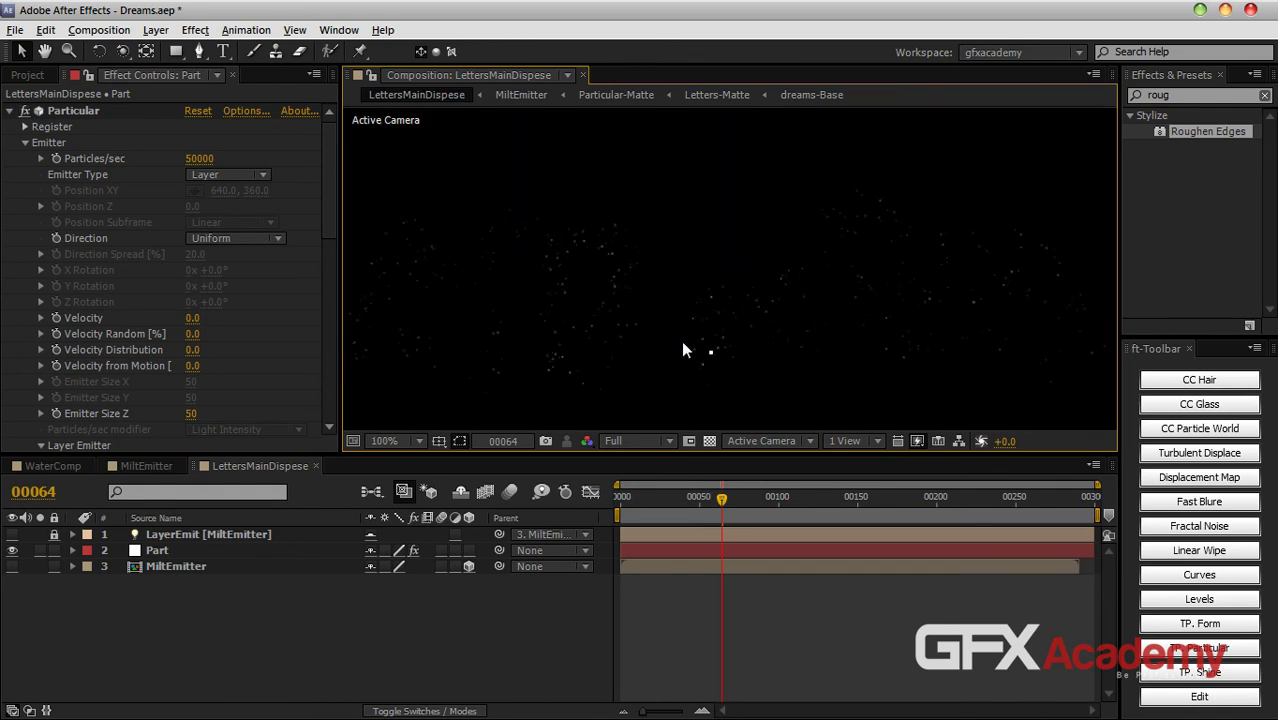
click(200, 159)
text(500000)
key(Return)
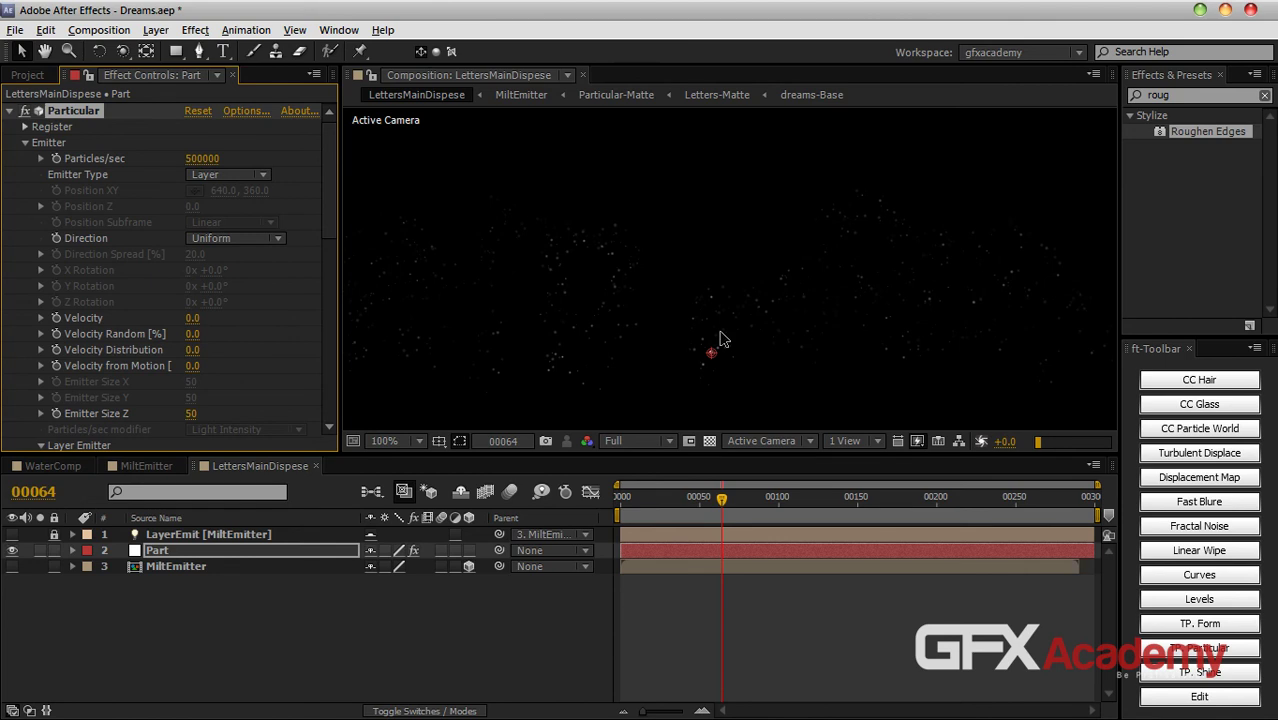
Step: Examine the particle density in the composition and the available Set Color options for the particles
key(comma)
key(comma)
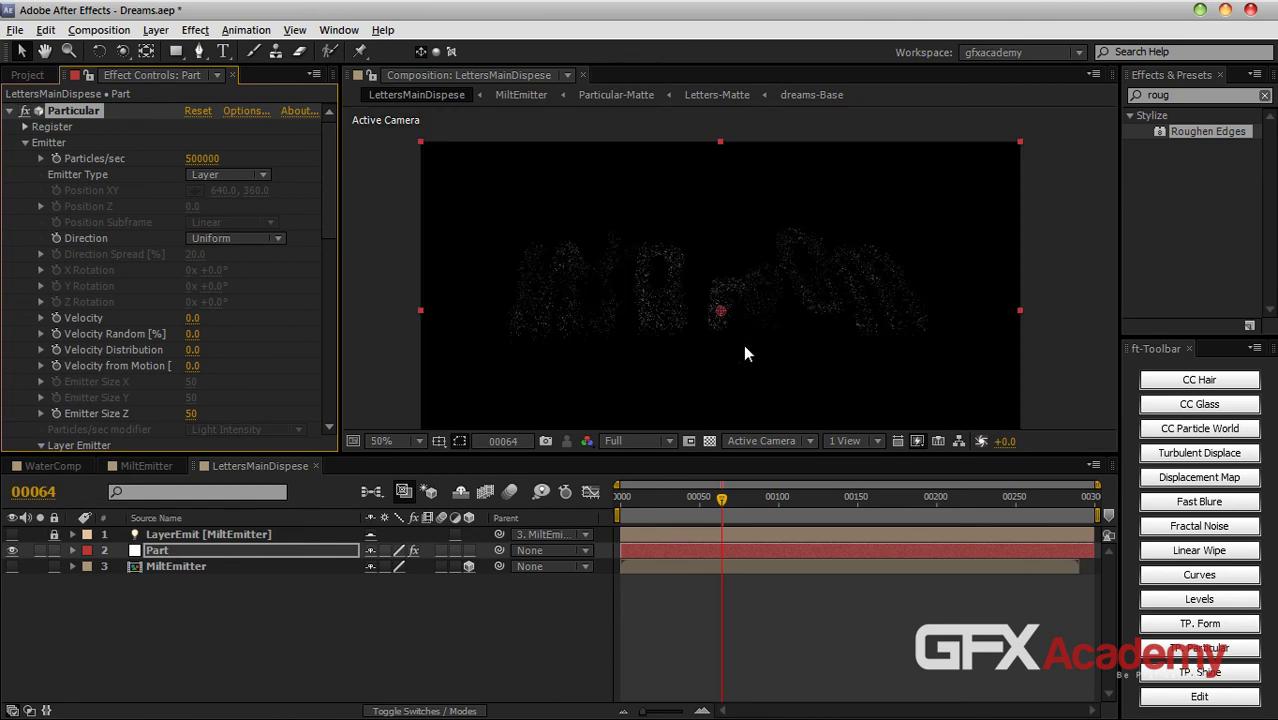
key(period)
key(comma)
key(period)
key(comma)
drag(326, 203, 334, 386)
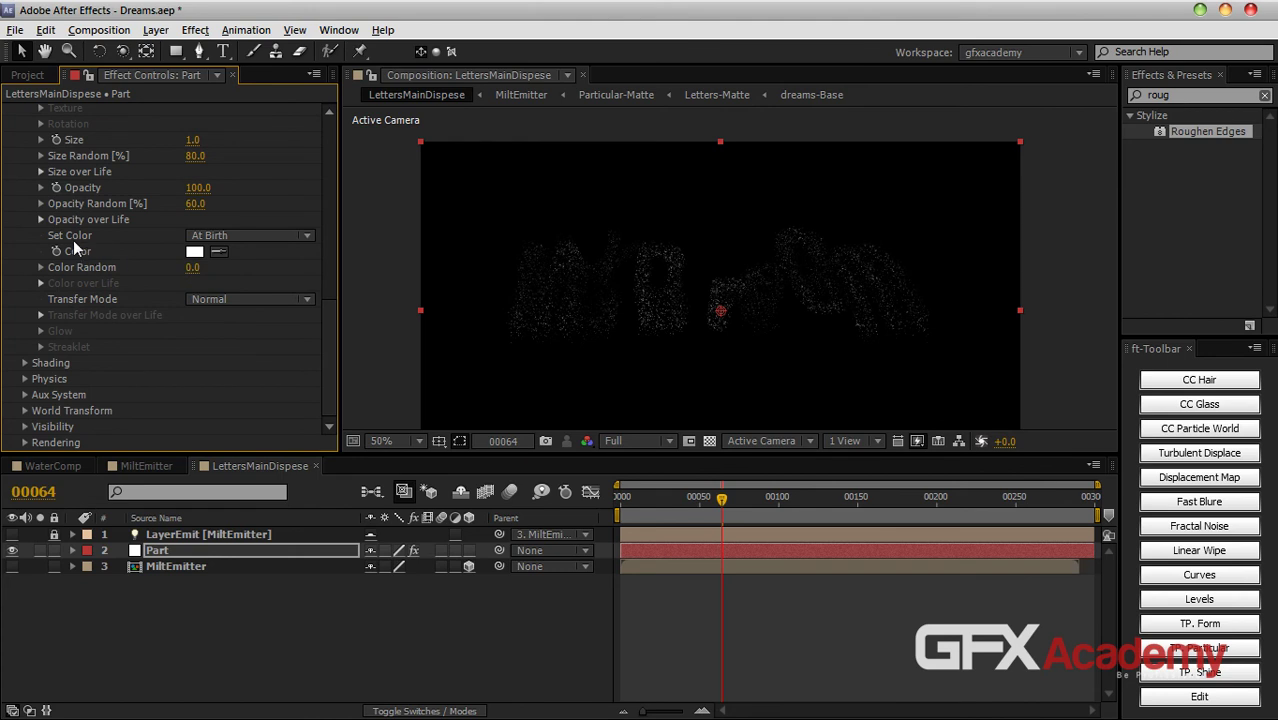
click(268, 237)
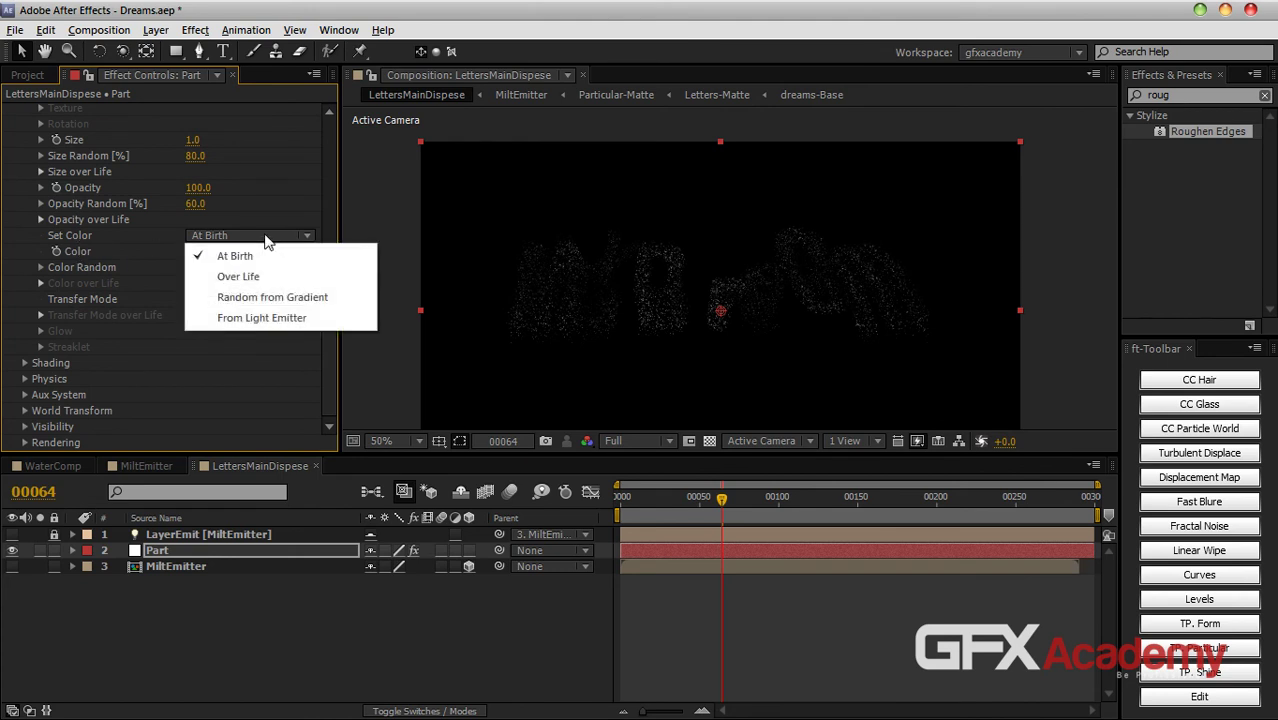
click(322, 380)
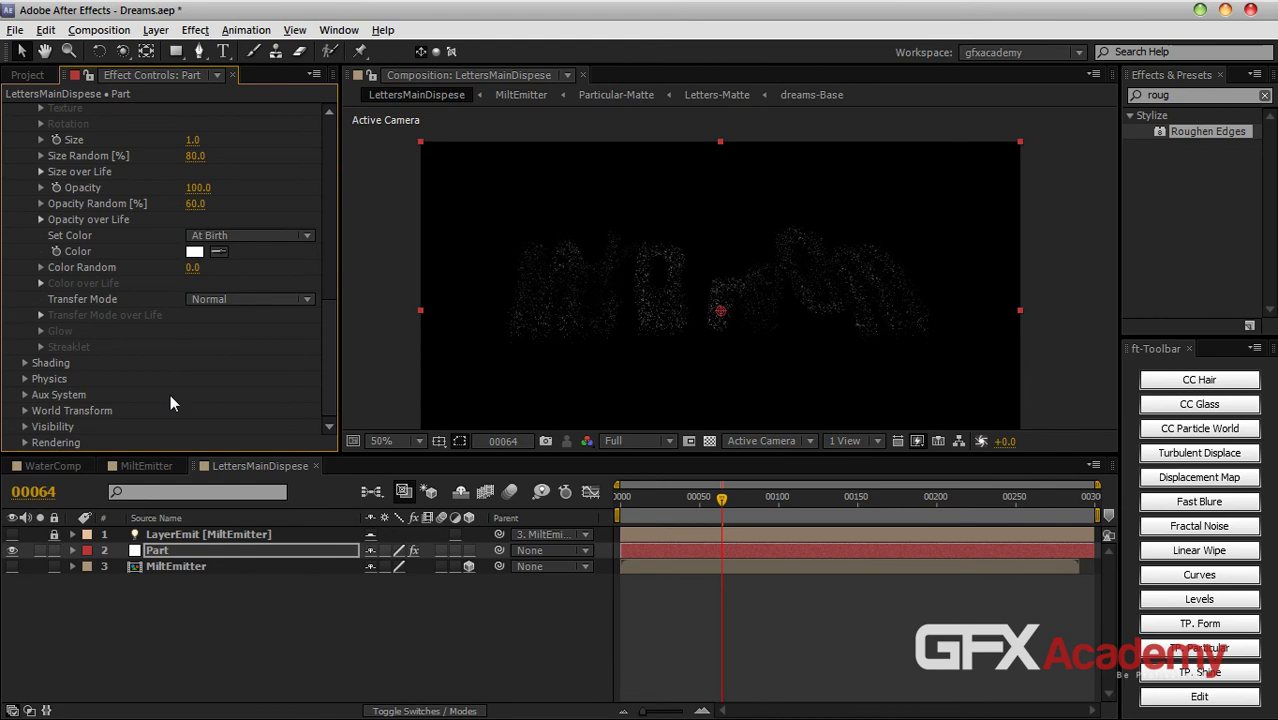
Step: Set Wind Y to -60 in Particular's Air physics settings
click(25, 379)
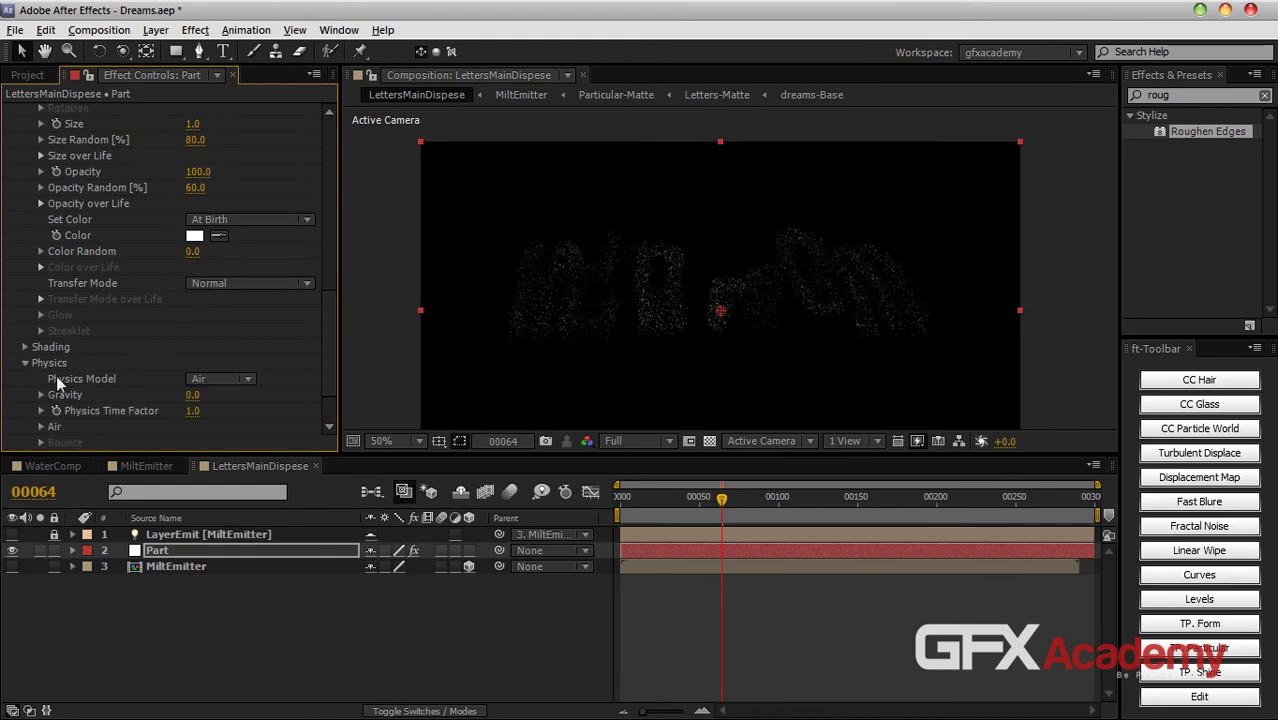
click(40, 426)
scroll(217, 375, down, 2)
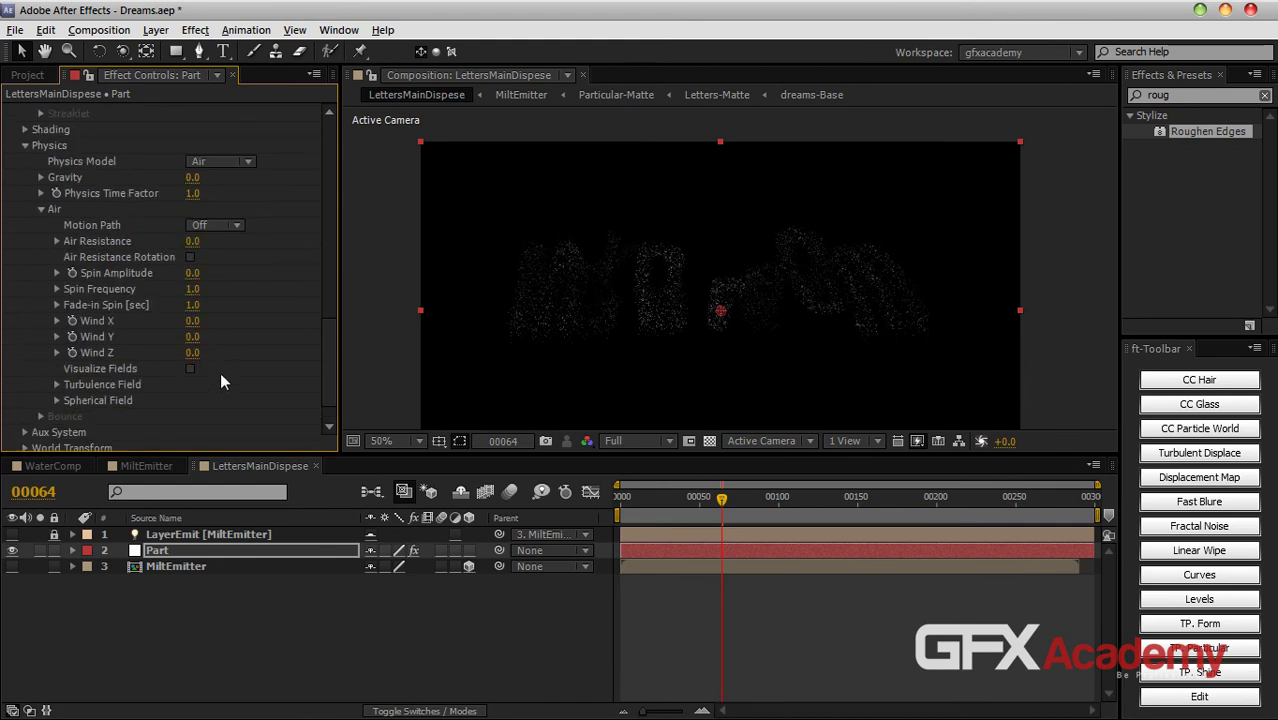
drag(193, 337, 172, 342)
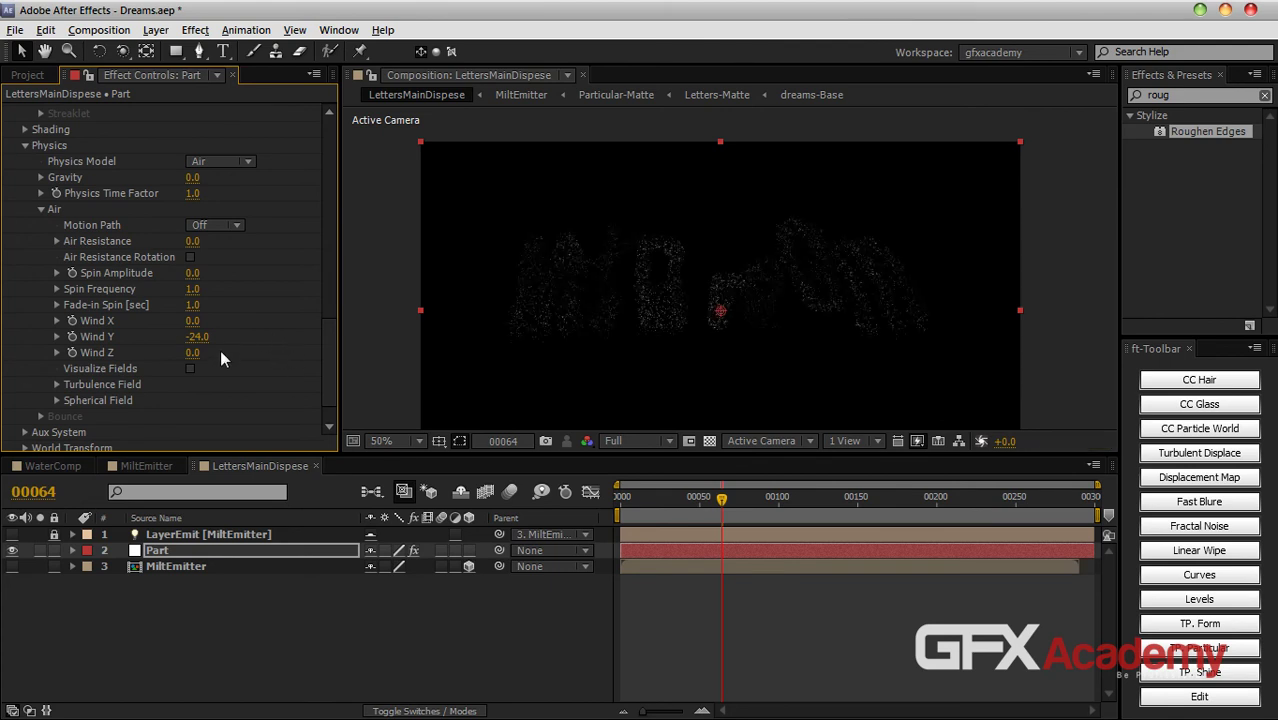
click(197, 340)
text(-60)
click(282, 385)
Step: Try Affect Position values of 50 and 150 in the Turbulence Field, then set it to 250
click(58, 384)
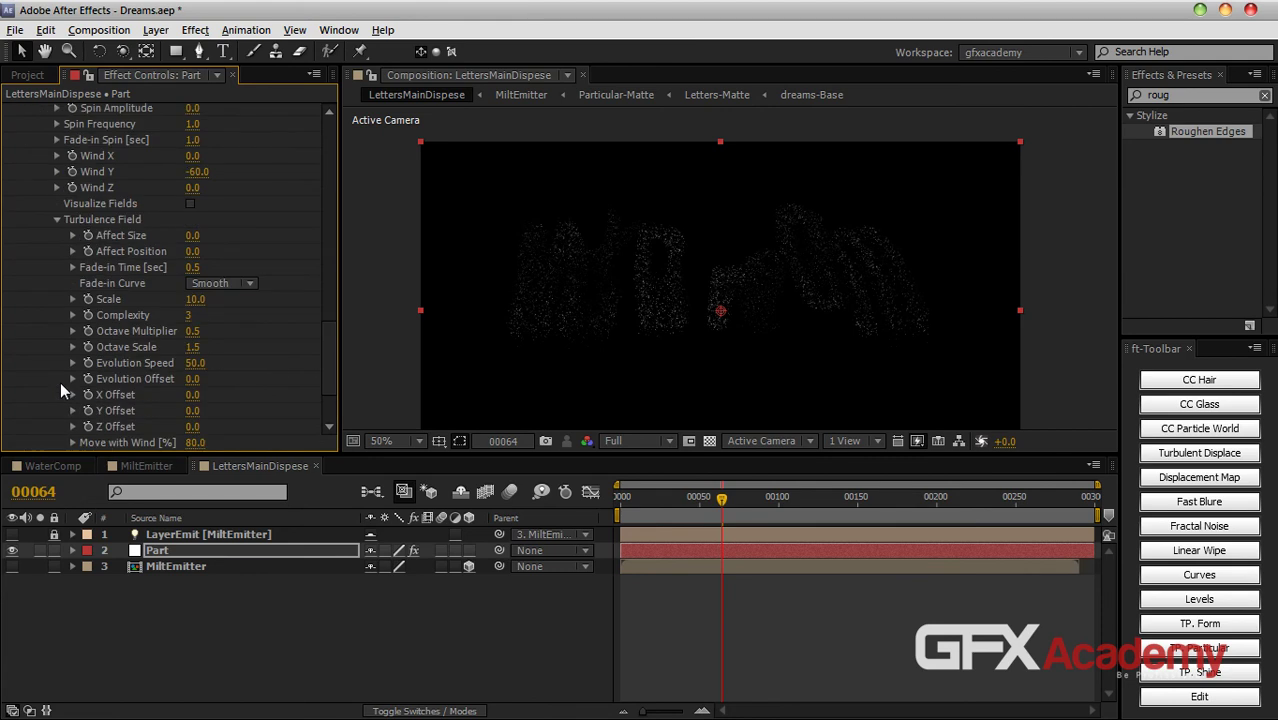
click(193, 255)
text(50)
key(Return)
click(196, 254)
text(150)
key(Return)
click(196, 253)
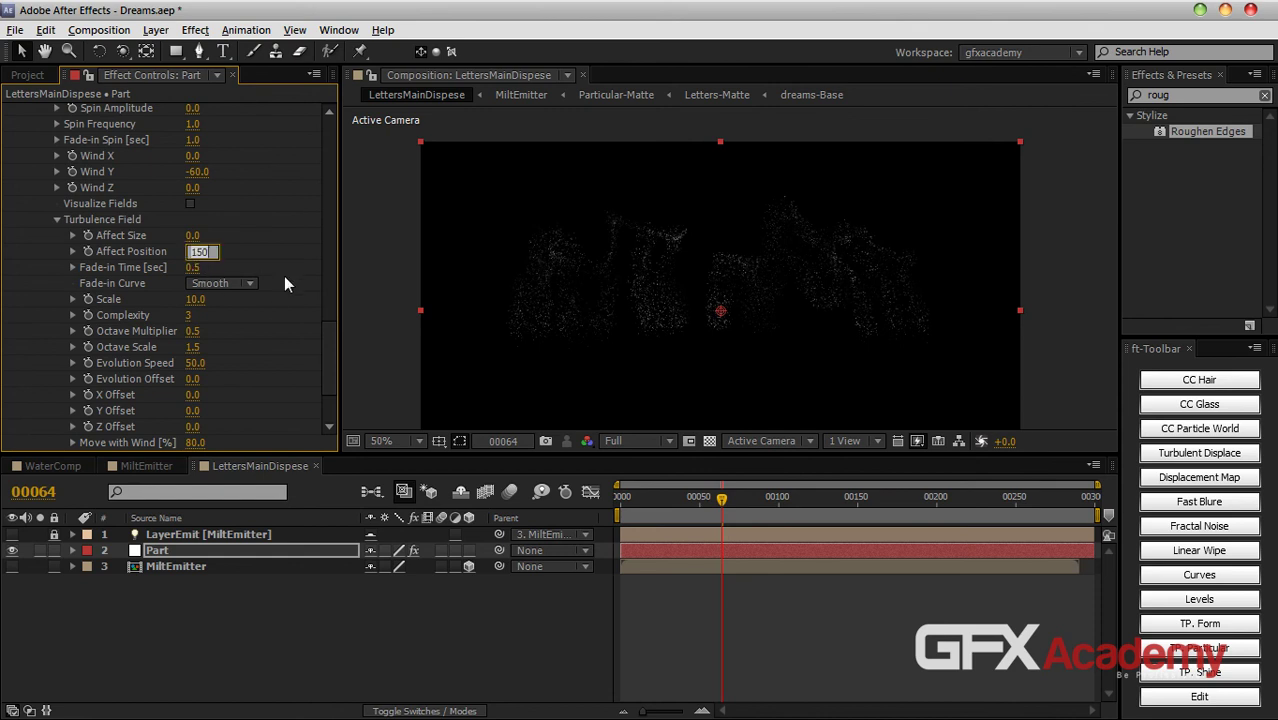
text(250)
key(Return)
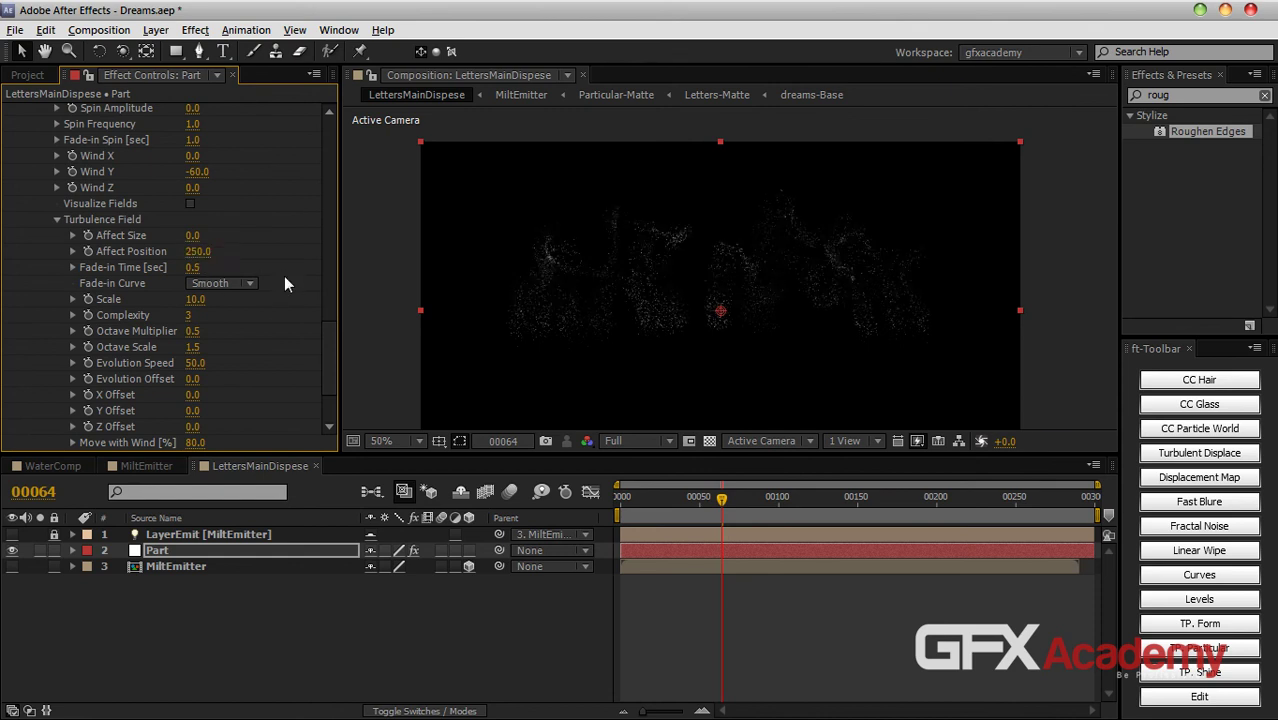
Step: Run a RAM preview of the turbulent particle animation from frame 0 and stop it
click(620, 498)
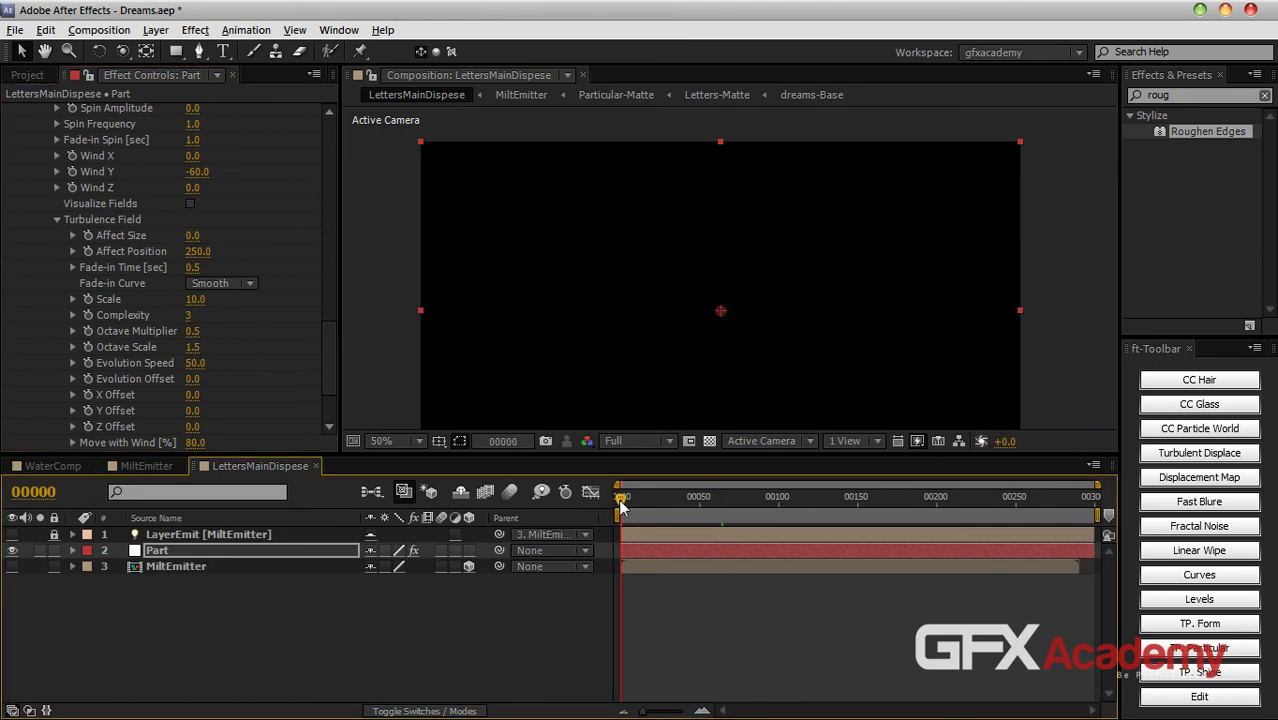
click(360, 645)
key(KP_0)
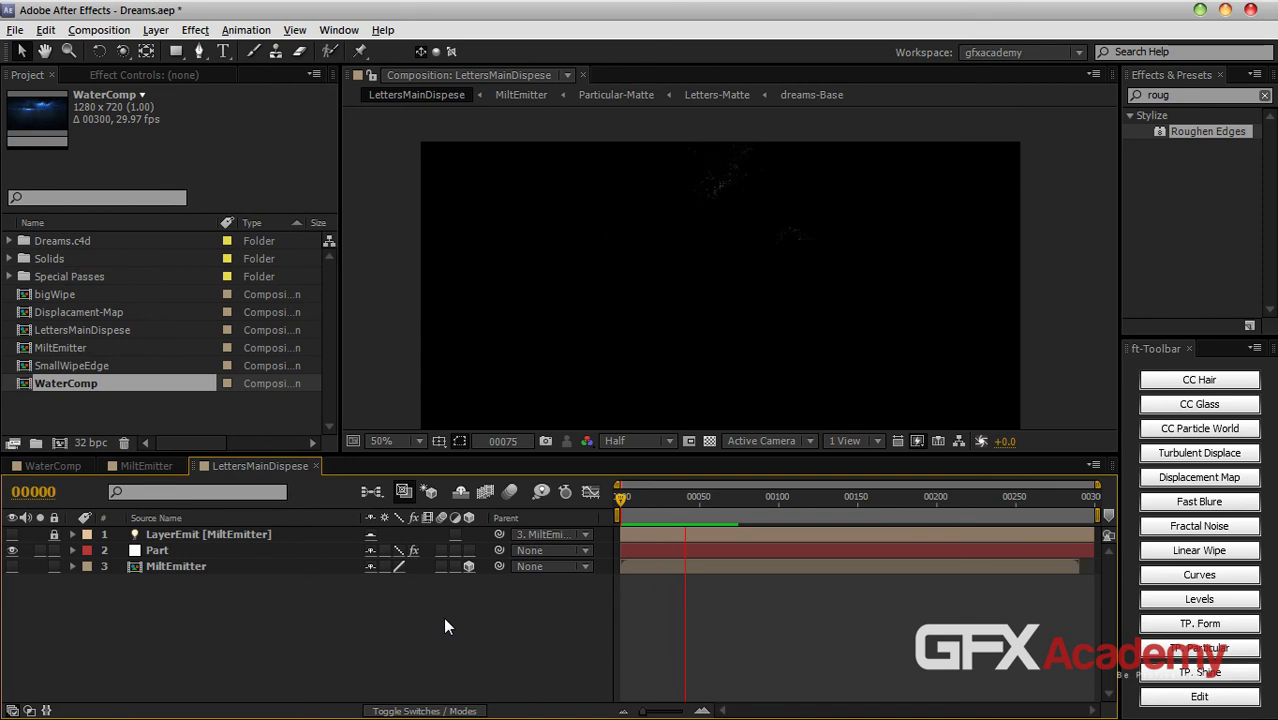
key(space)
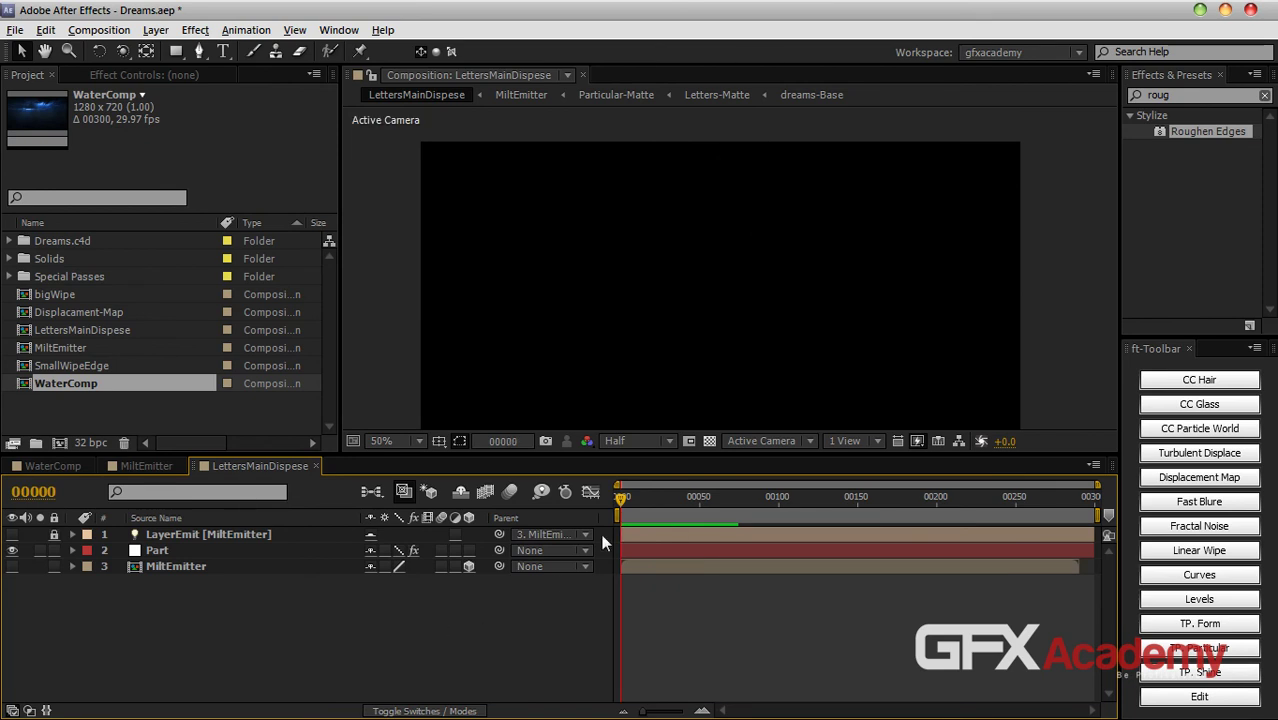
Step: At frame 60, set Gravity to -80 in Particular's Air physics on the Part layer and preview the motion
drag(622, 505, 714, 500)
click(157, 551)
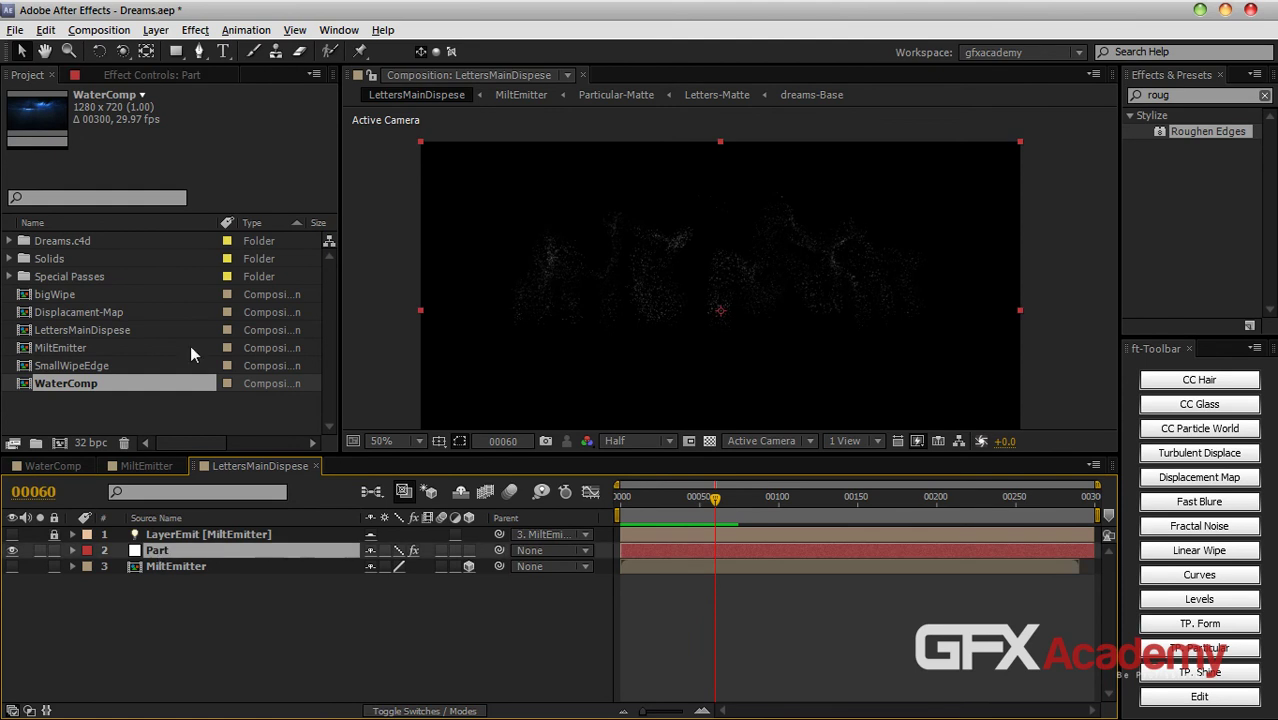
click(155, 75)
drag(322, 203, 280, 404)
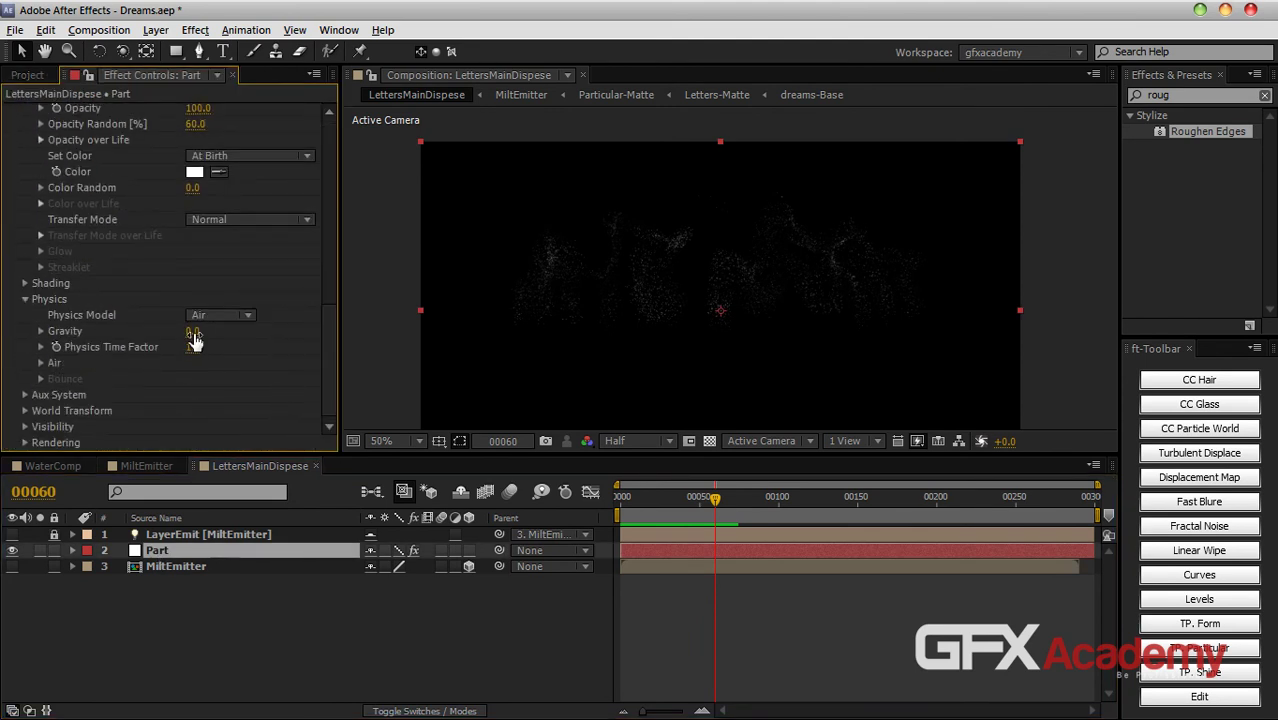
drag(187, 332, 170, 334)
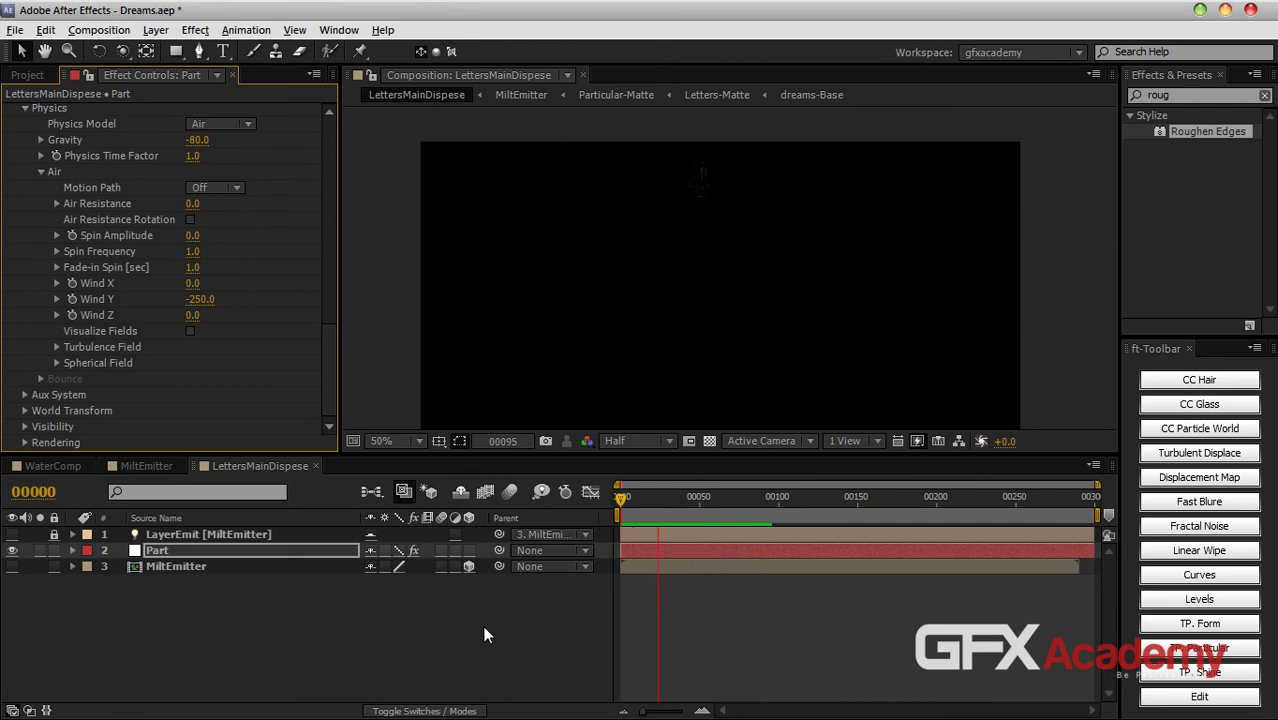
key(space)
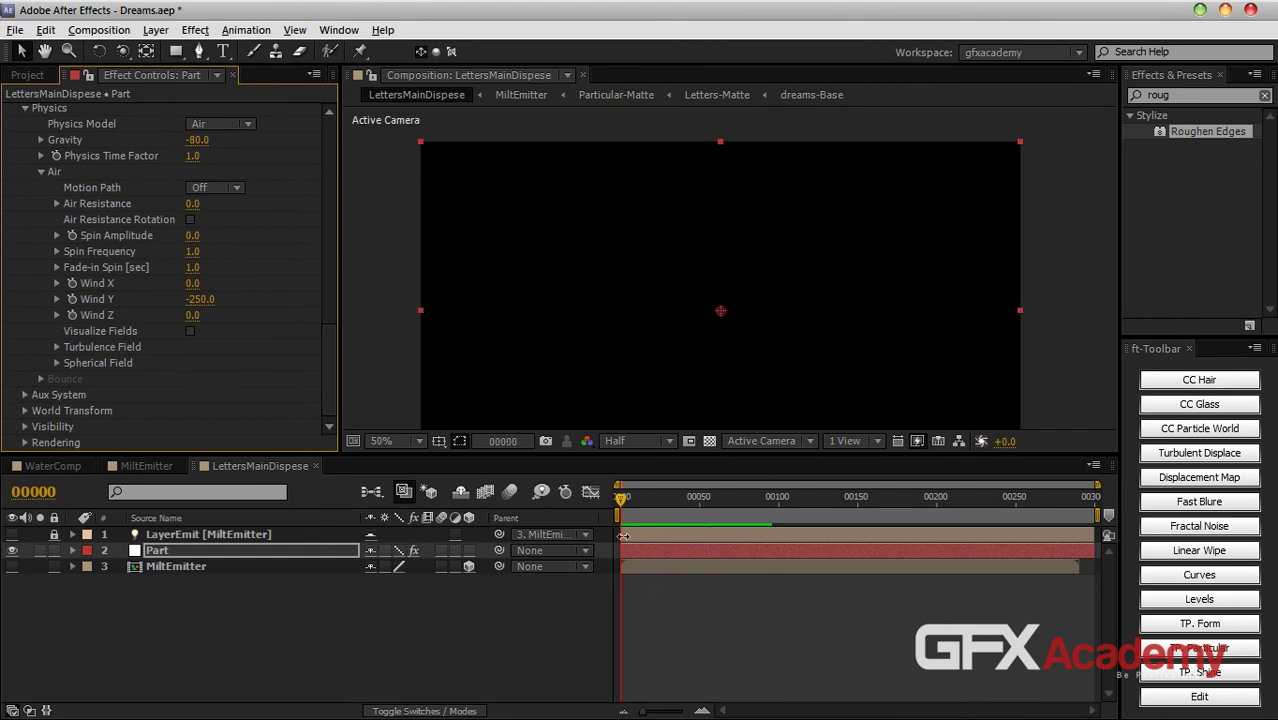
Step: Shape Particular's Size over Life and Opacity over Life graphs so the particles ramp up at birth and down before death
drag(622, 500, 745, 517)
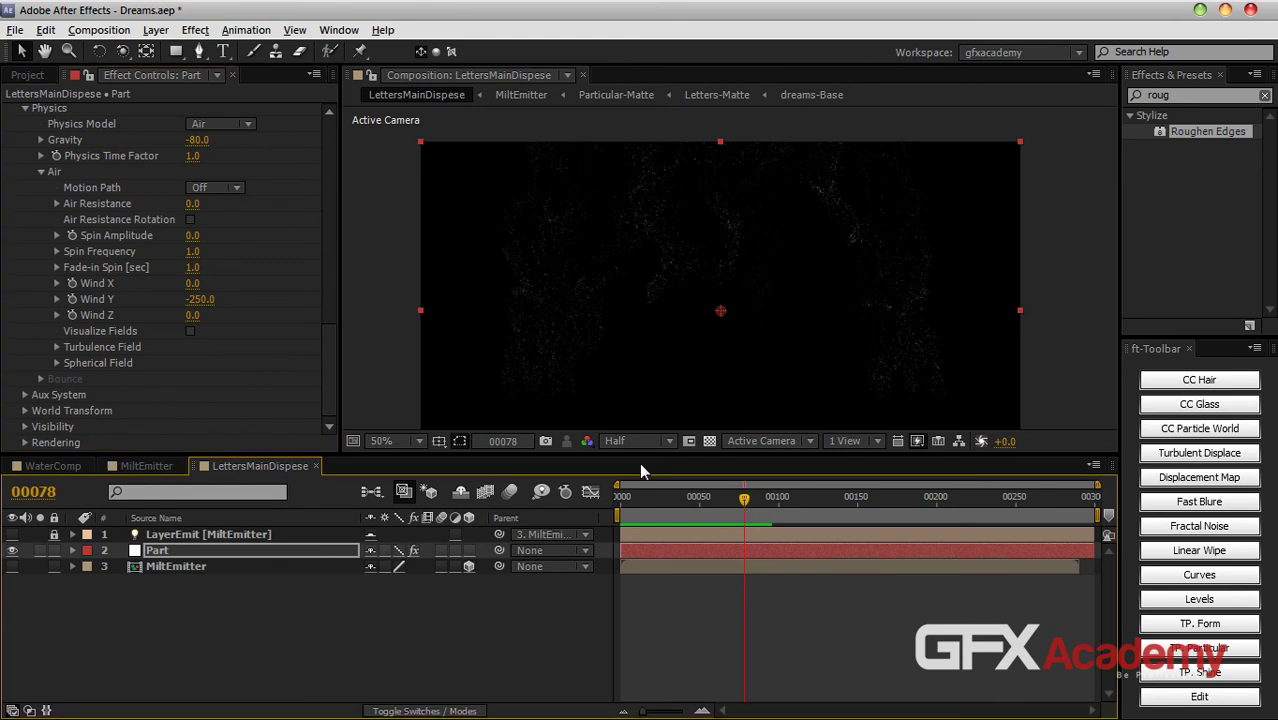
drag(333, 372, 335, 259)
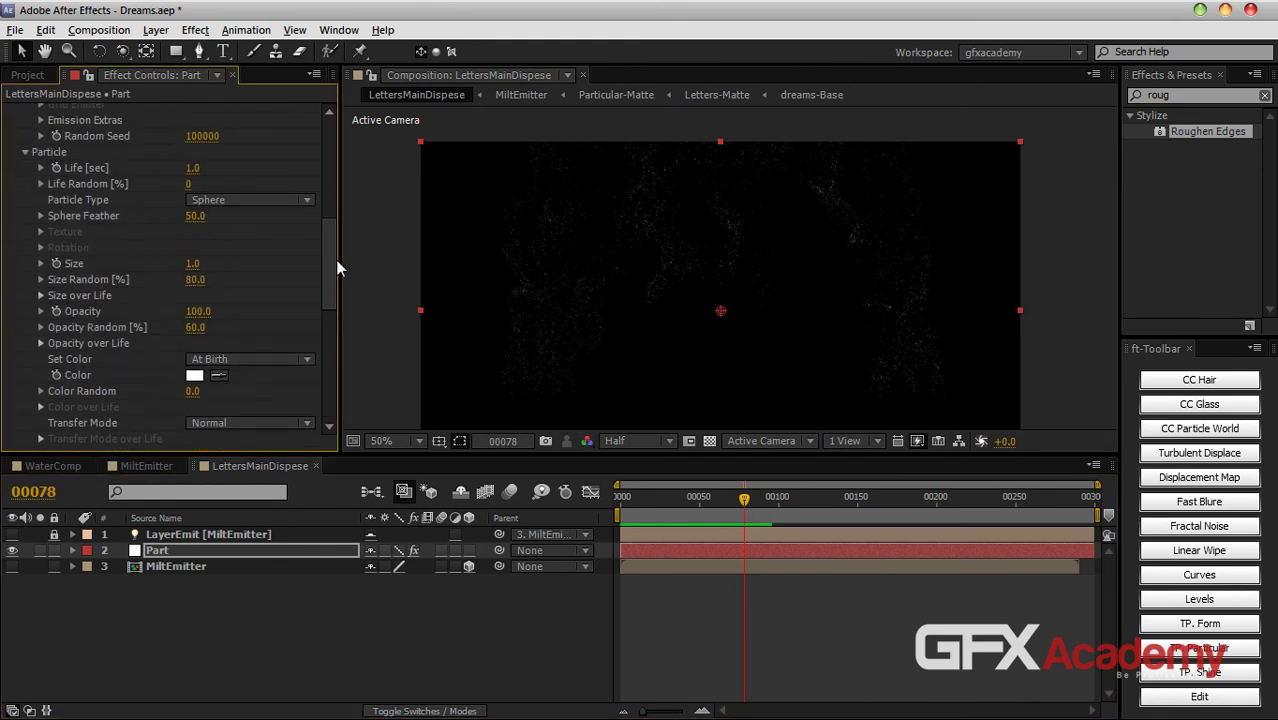
click(40, 295)
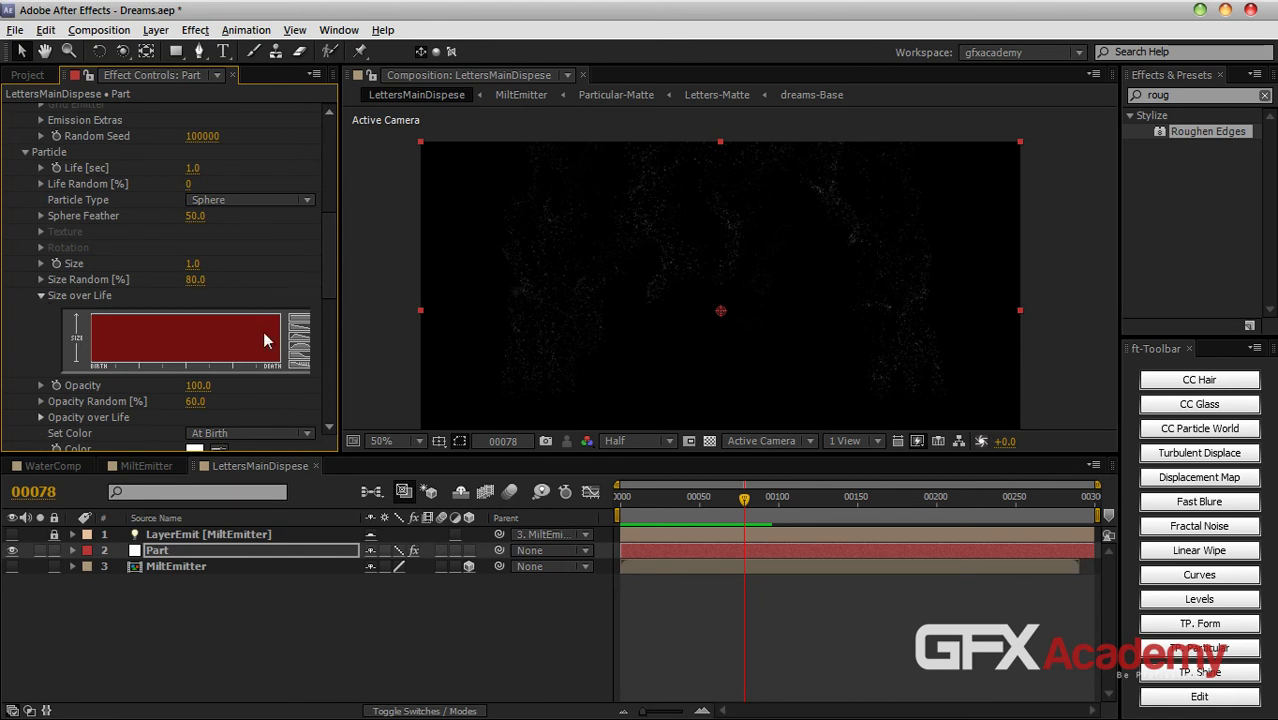
click(301, 347)
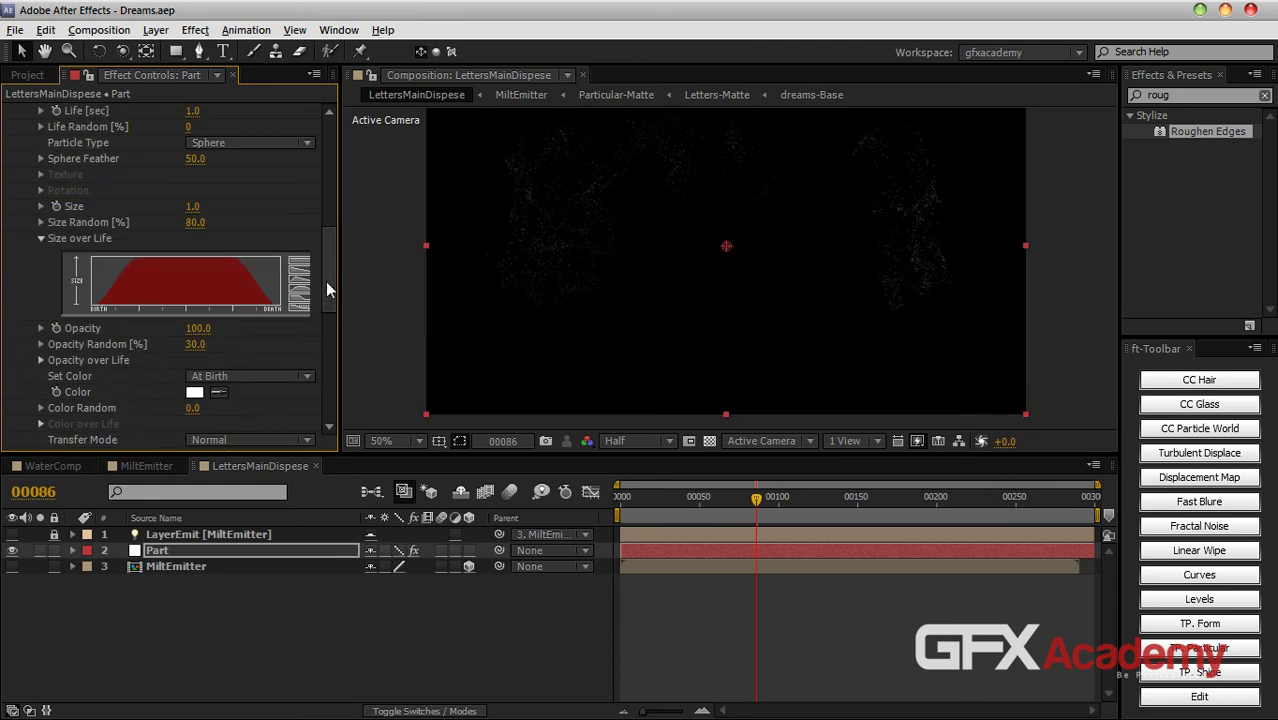
drag(325, 281, 315, 304)
click(42, 270)
click(306, 329)
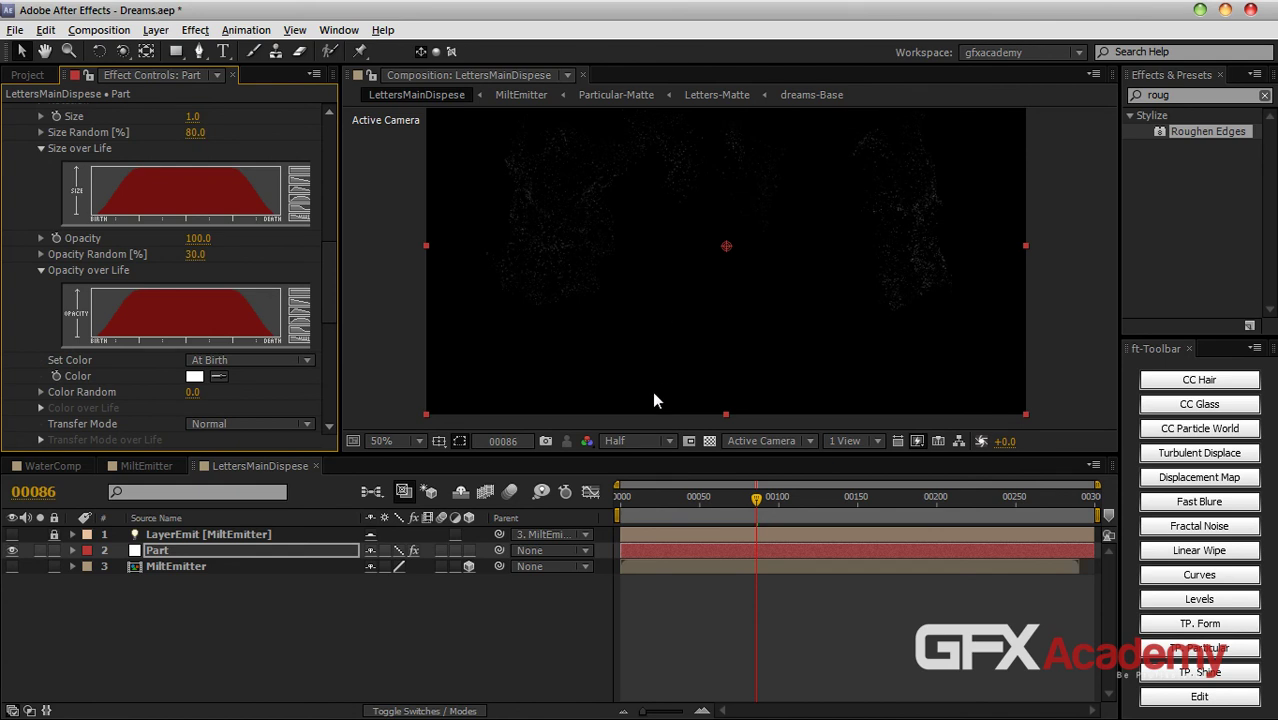
Step: Run a RAM preview of the particles at Third resolution, stop it, and inspect the dispersion at frame 74
drag(669, 451, 668, 488)
click(626, 453)
click(627, 548)
key(KP_0)
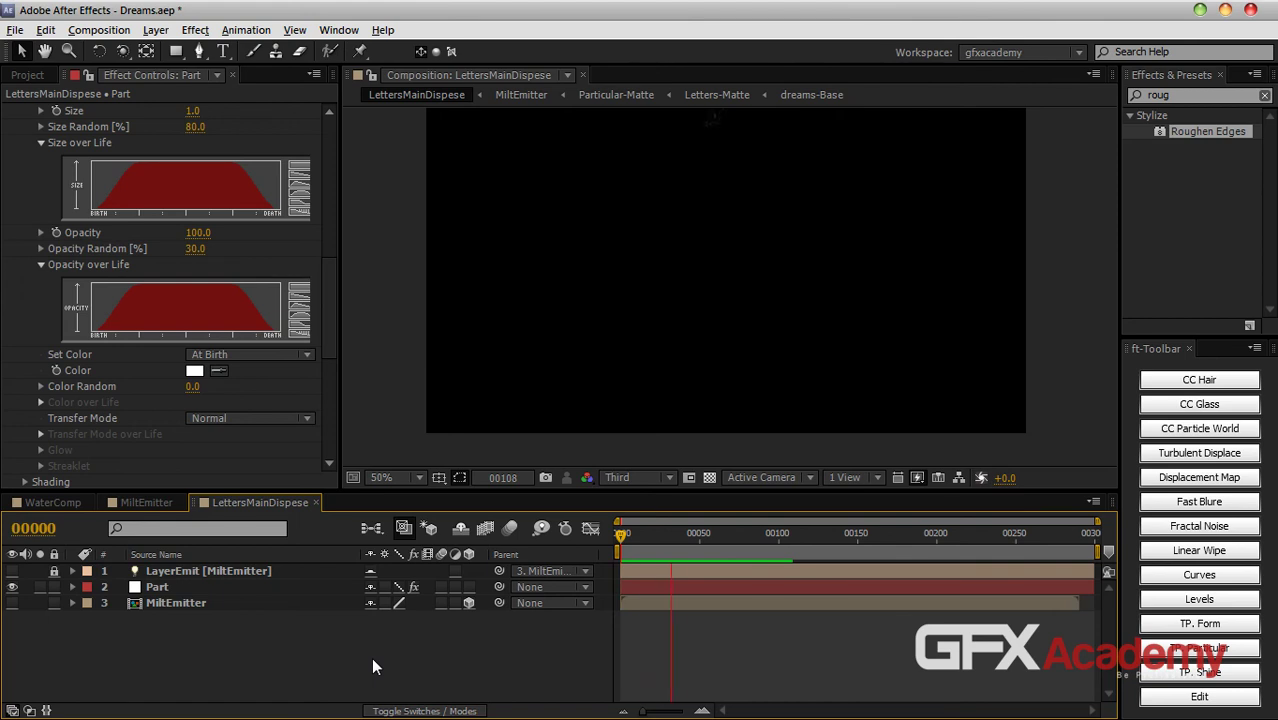
key(space)
key(space)
drag(617, 541, 741, 549)
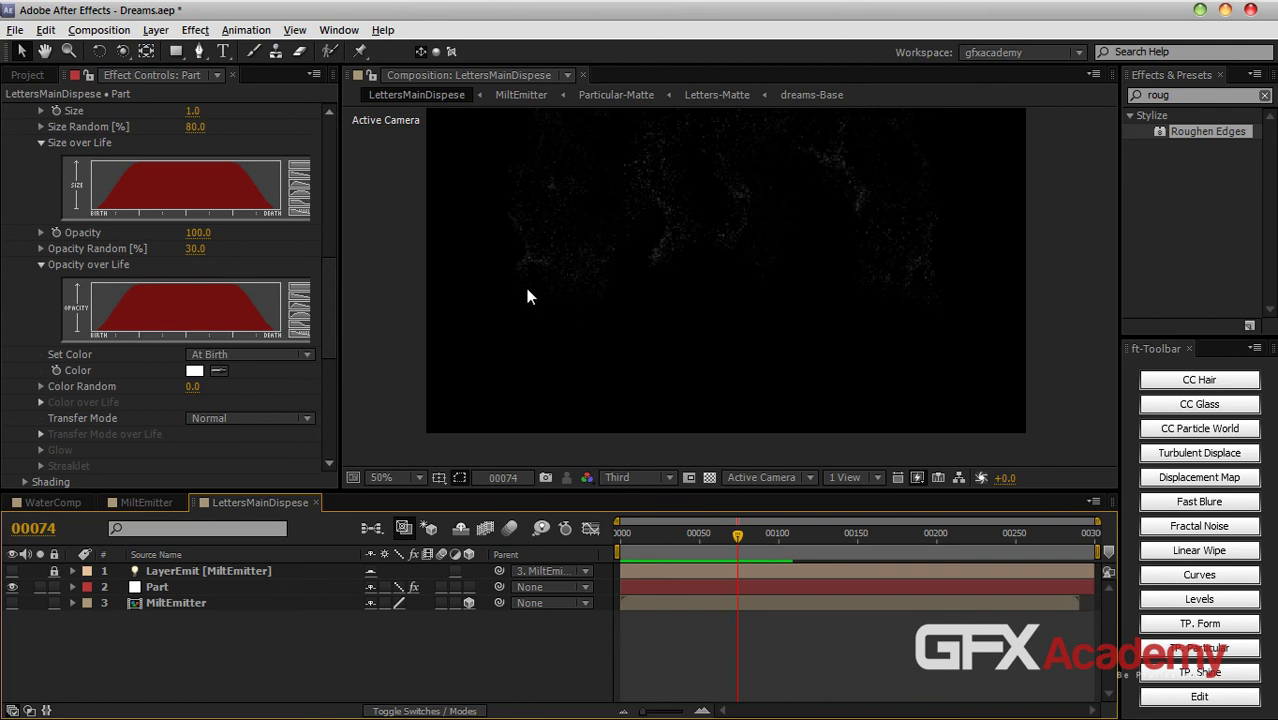
Step: Lock the viewer to the MiltEmitter composition and open the SmallWipeEdge timeline while keeping MiltEmitter in view
click(205, 604)
double_click(203, 601)
click(198, 588)
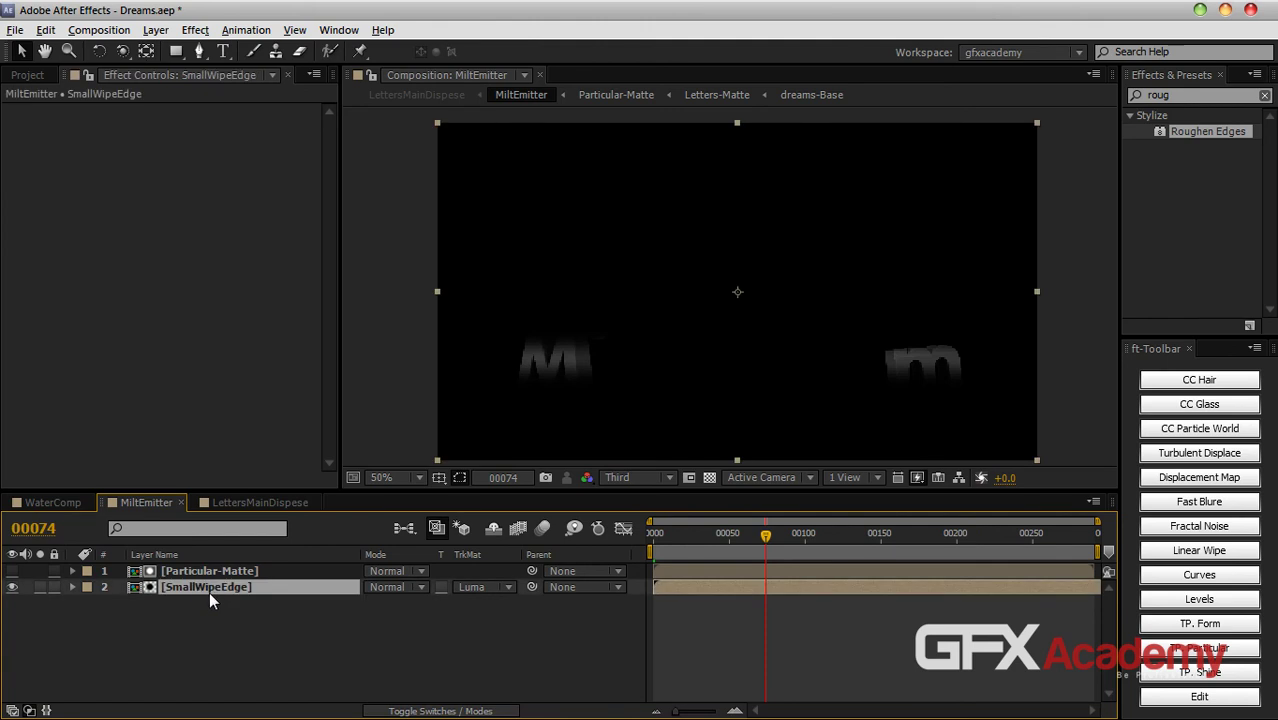
click(372, 75)
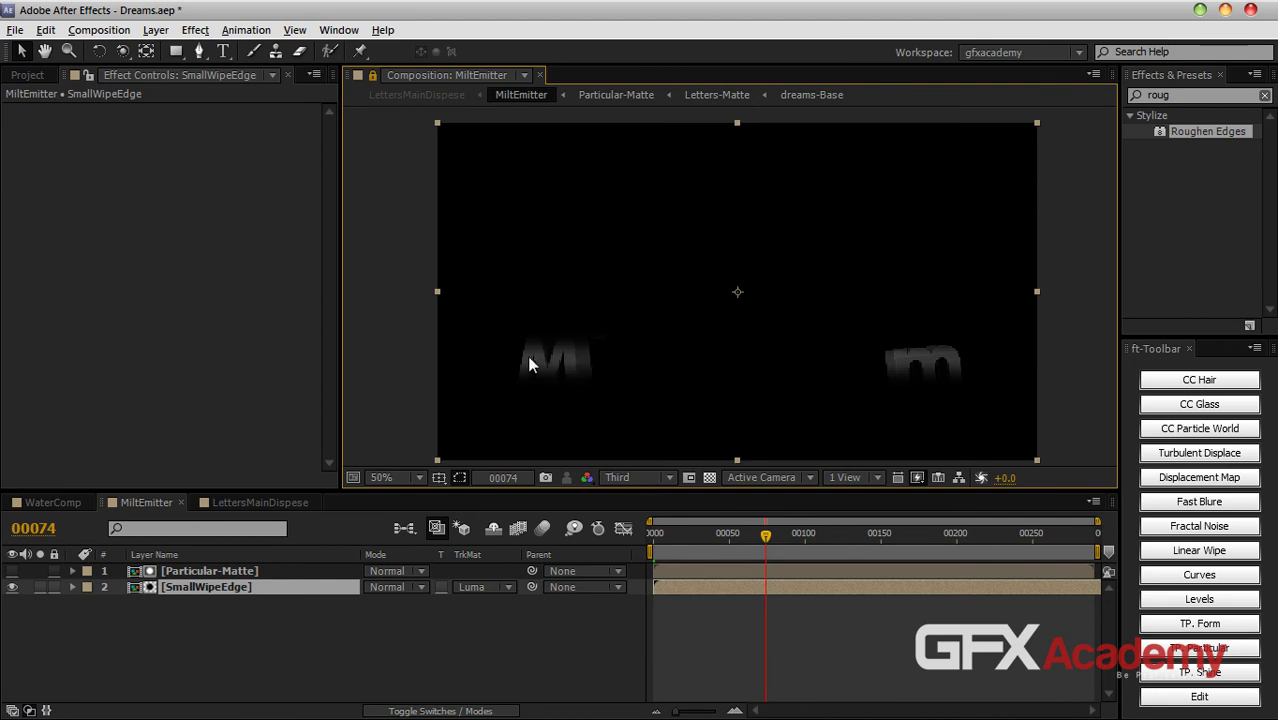
double_click(263, 590)
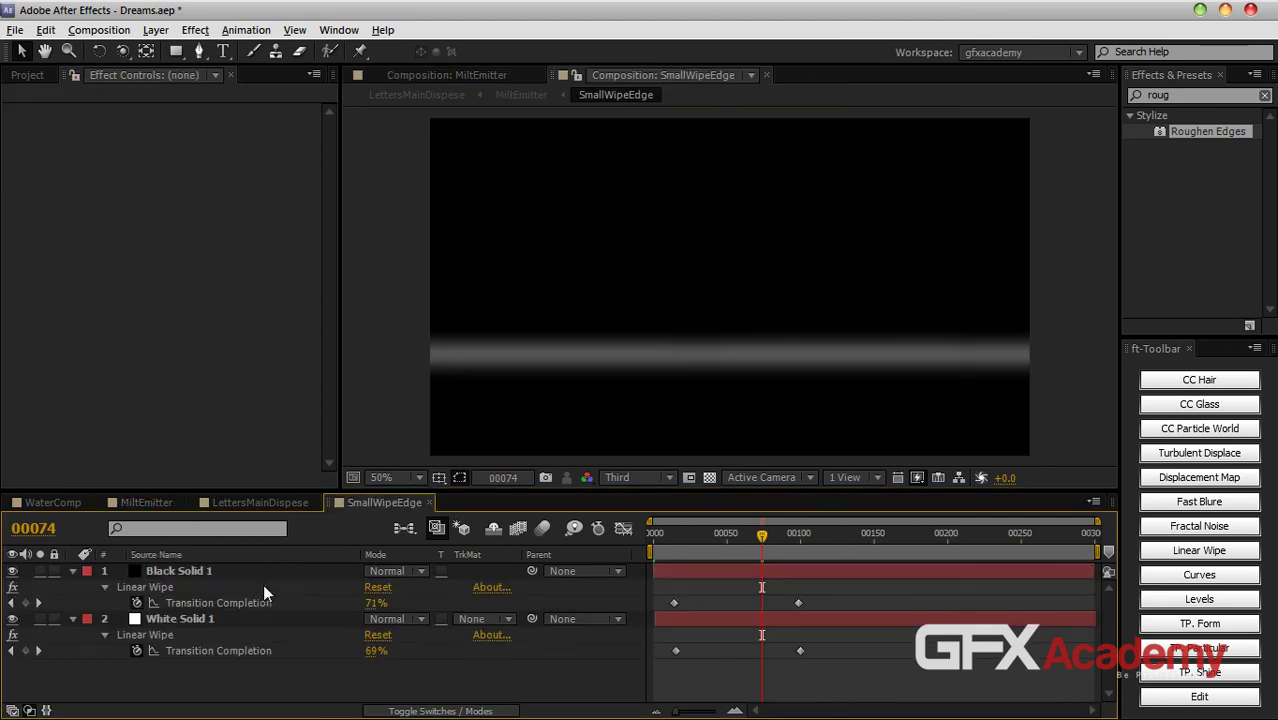
click(765, 75)
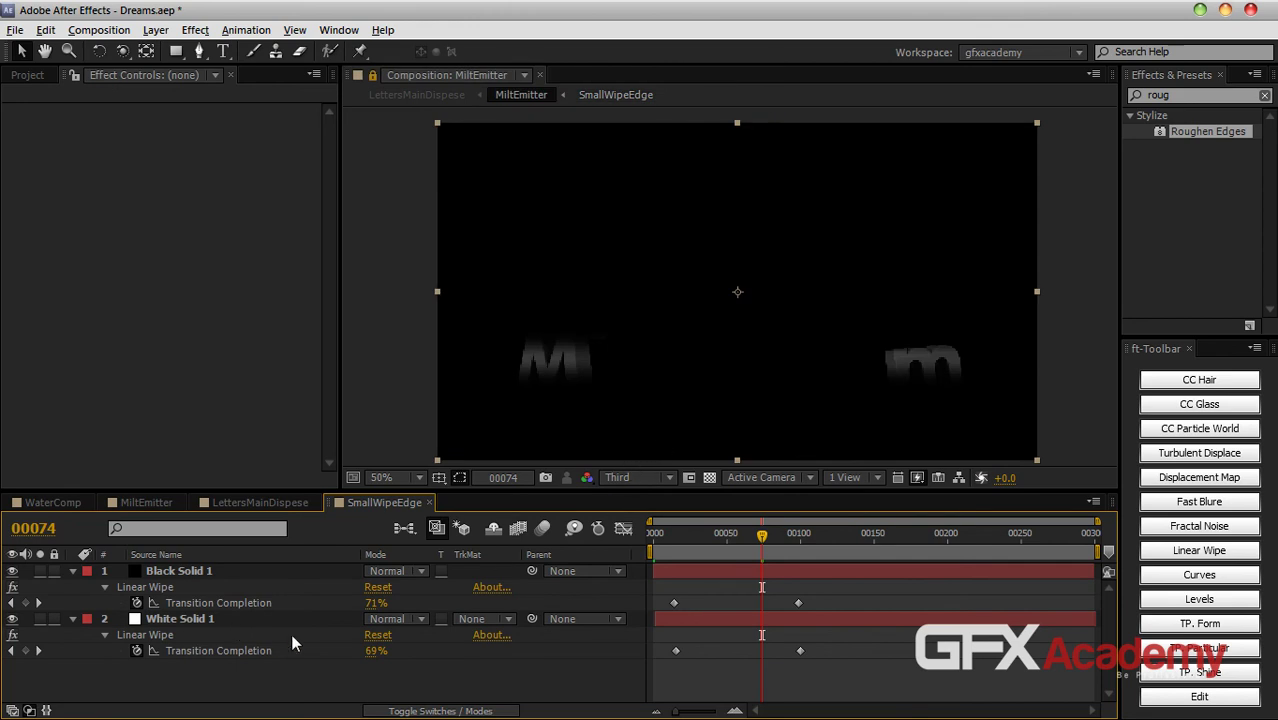
Step: Set the Linear Wipe Feather on Black Solid 1 to 30
click(228, 570)
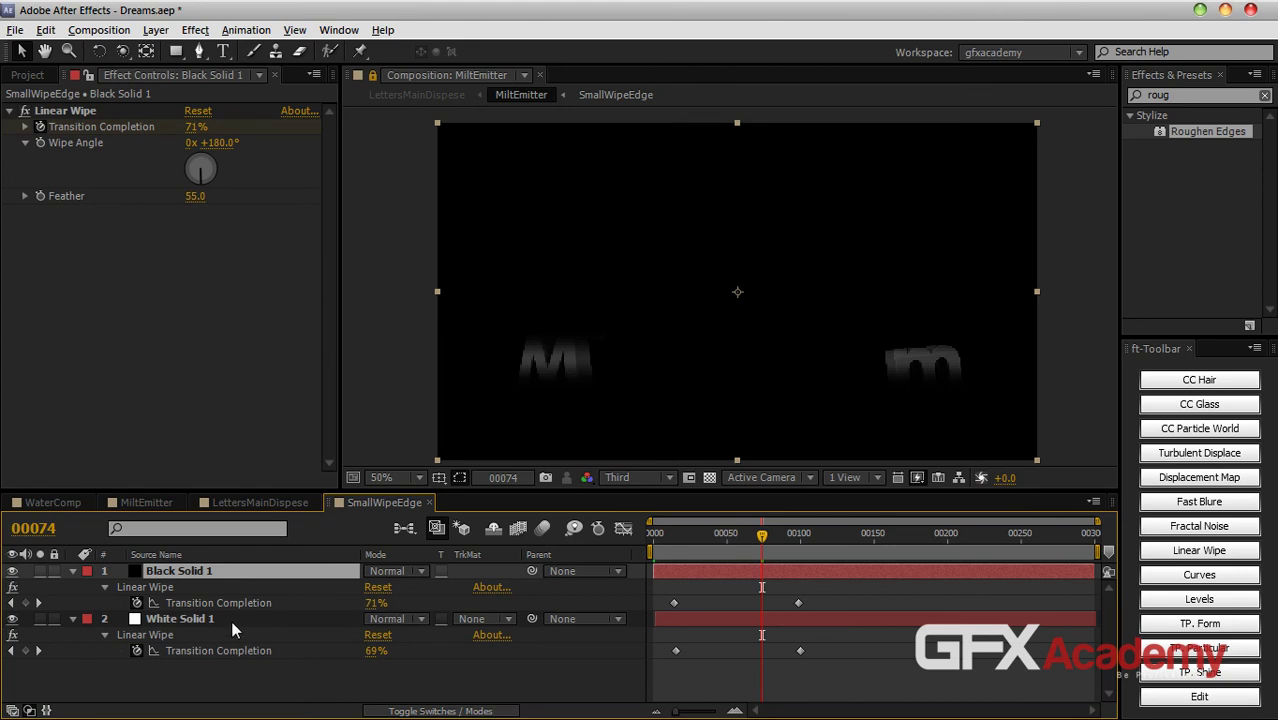
click(195, 200)
text(30)
key(Return)
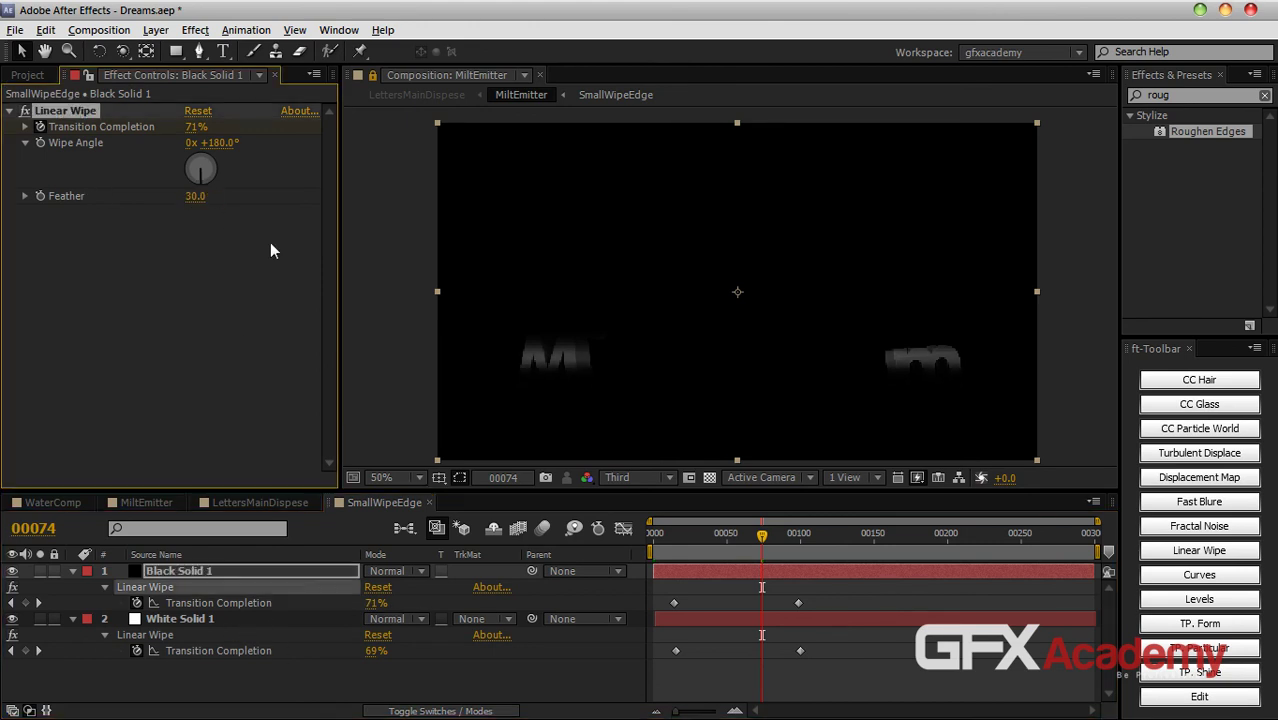
Step: Try a Linear Wipe Feather of 45 on White Solid 1, then set it to 40
click(243, 620)
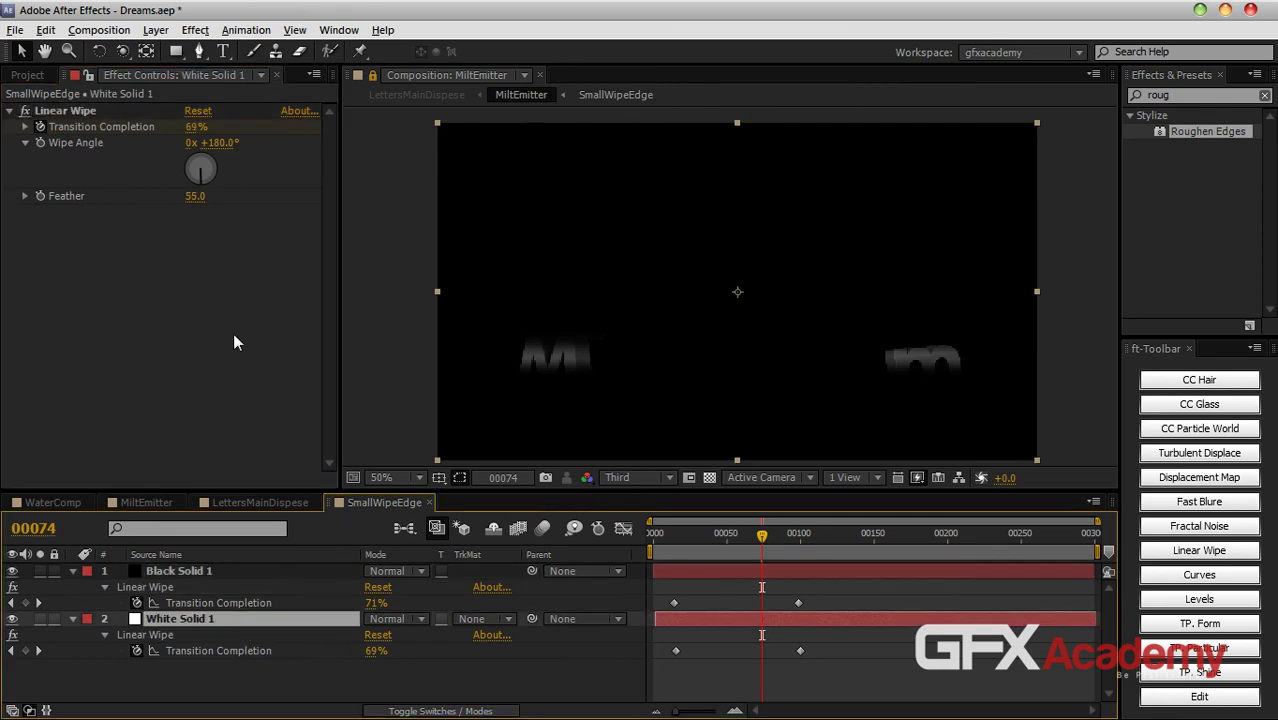
click(195, 197)
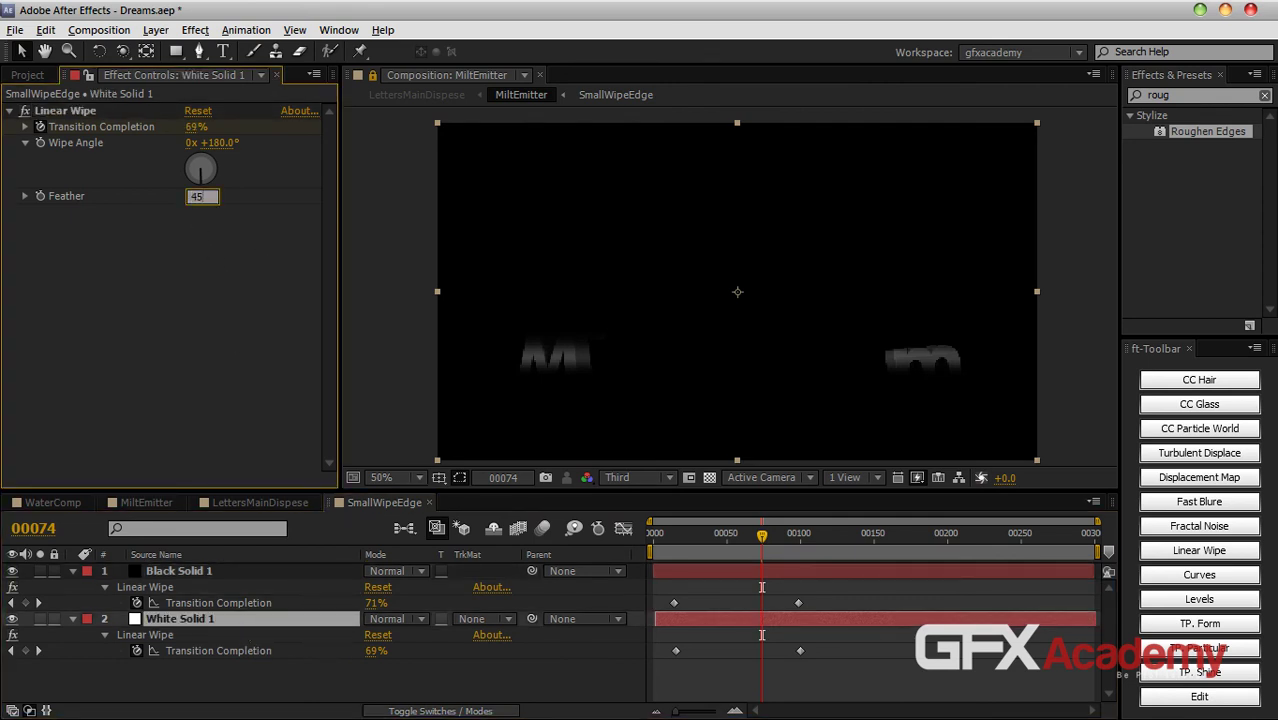
key(Return)
click(195, 197)
text(40)
key(Return)
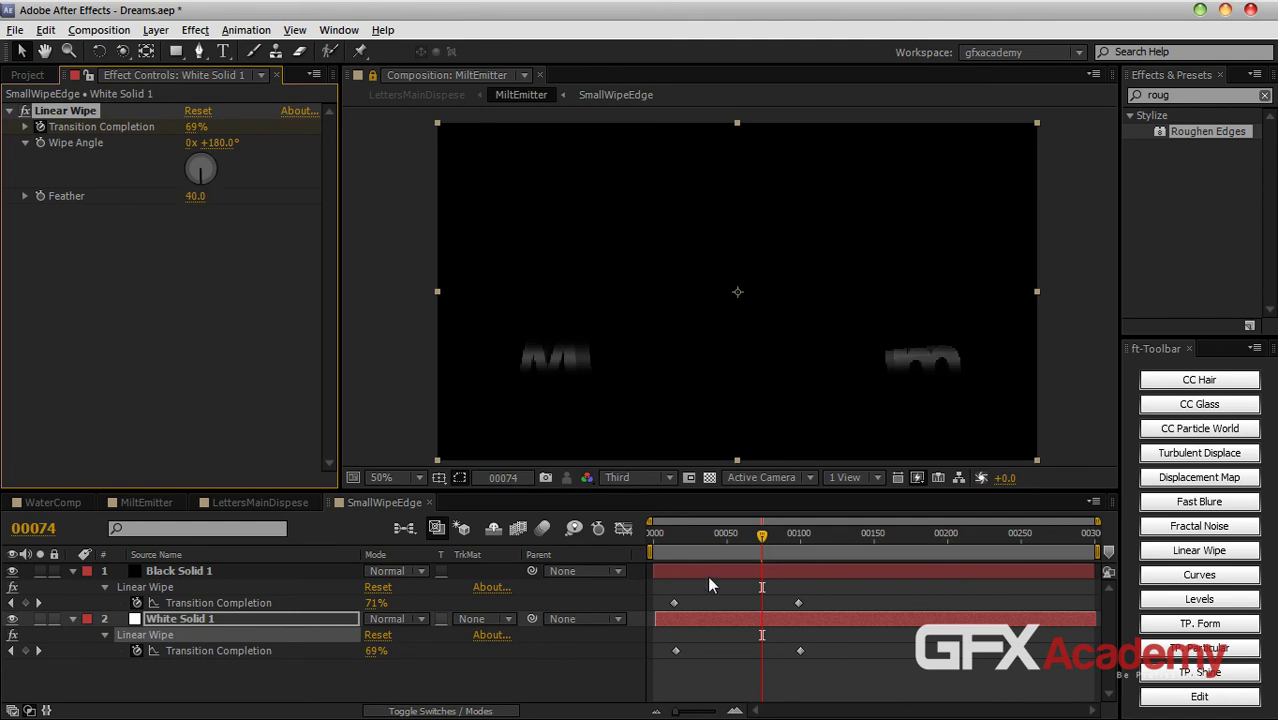
Step: Shift White Solid 1 back to start at frame 0 and Black Solid 1 a few frames forward in SmallWipeEdge
click(664, 618)
drag(670, 625, 666, 625)
drag(662, 574, 661, 571)
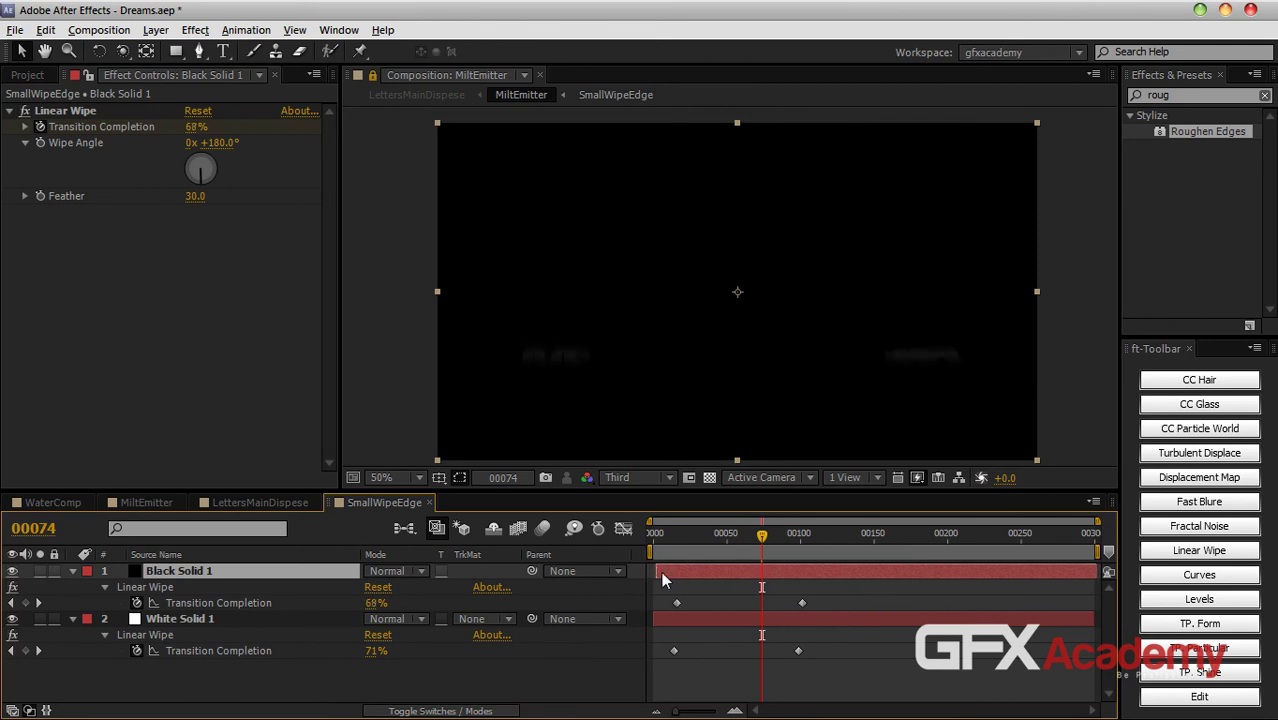
Step: Return to the LettersMainDispese composition and set its preview resolution to Full to check the particles
click(429, 503)
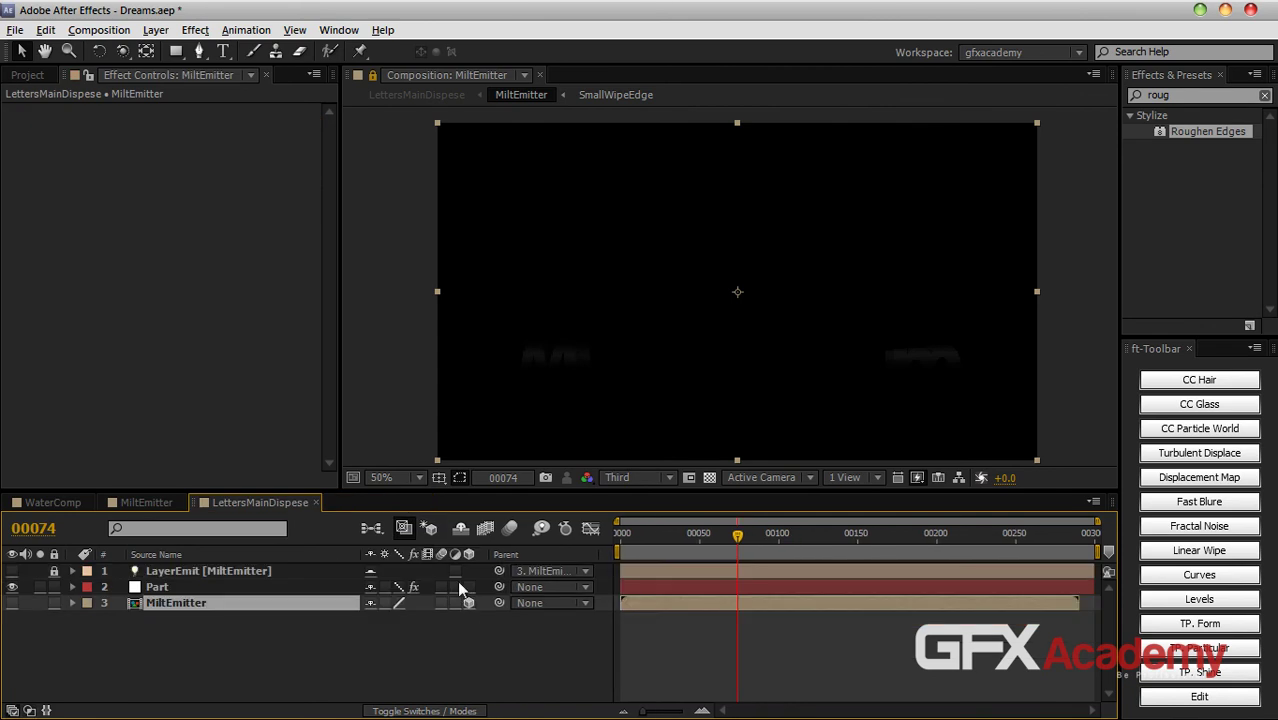
click(377, 95)
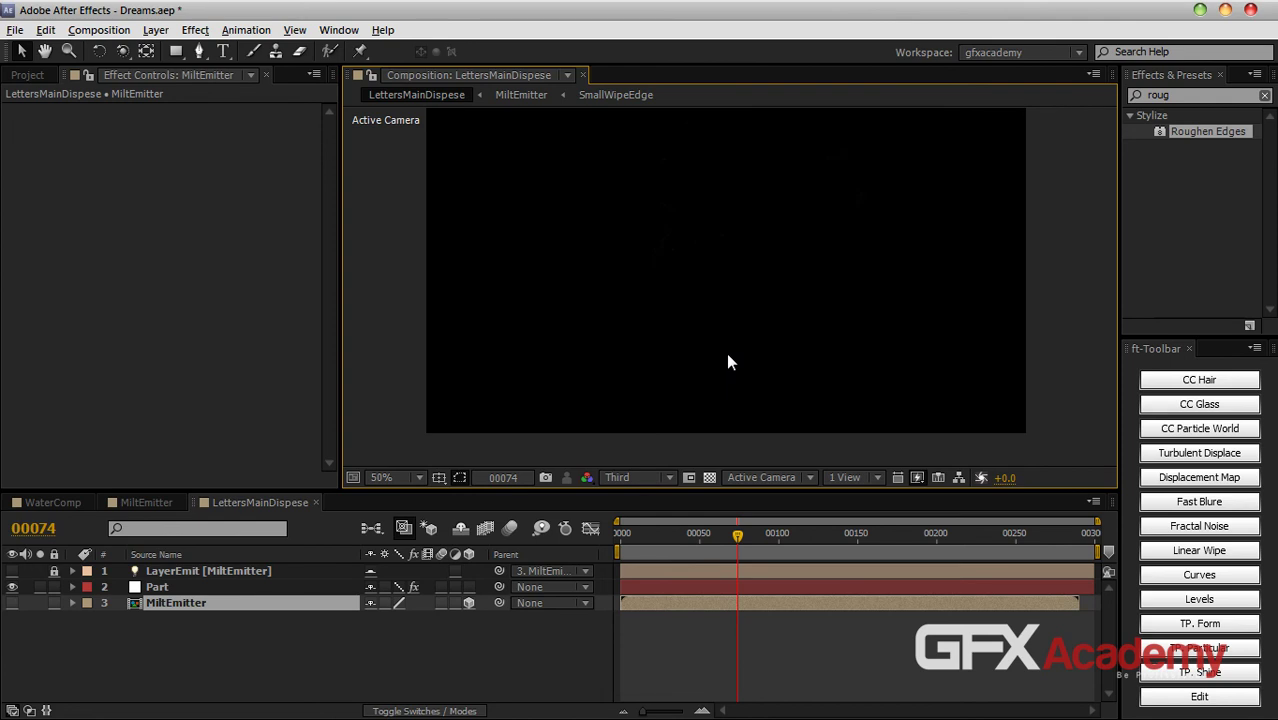
mouse_move(720, 302)
mouse_down()
mouse_move(713, 356)
mouse_move(714, 324)
mouse_up()
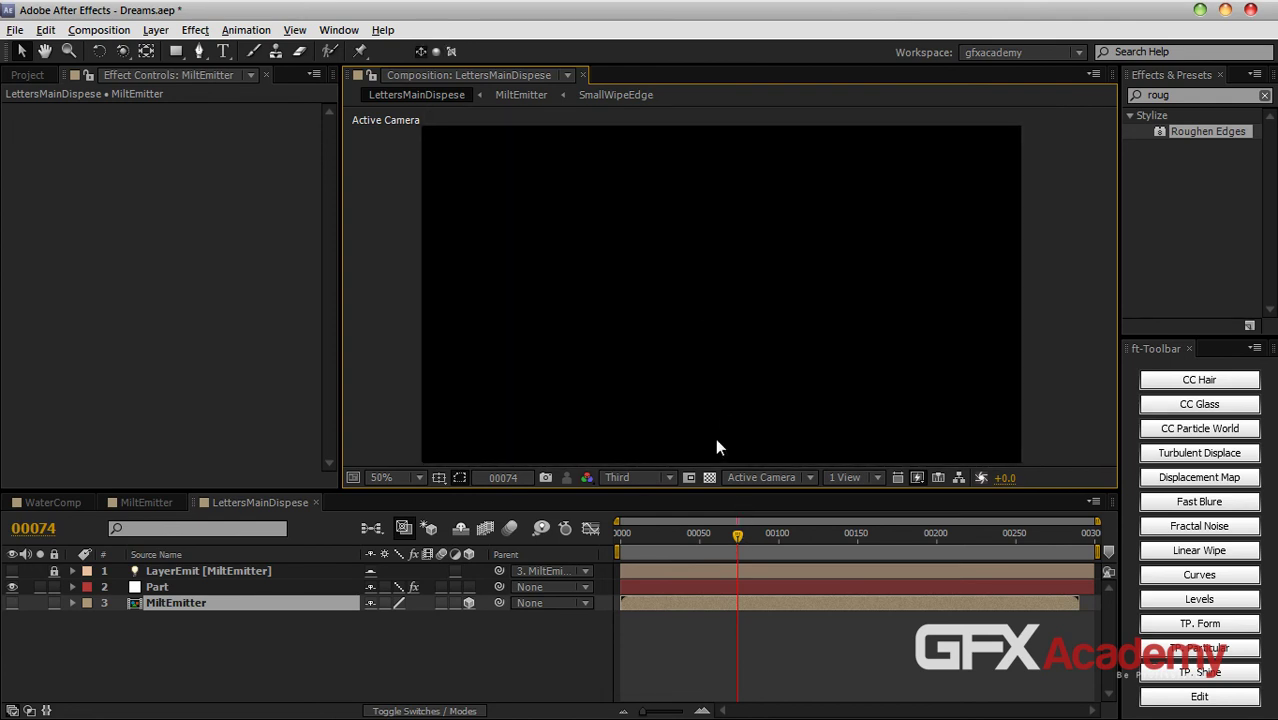
click(640, 477)
click(640, 525)
Step: In SmallWipeEdge, start Black Solid 1 at frame 0, offset White Solid 1 a few frames forward, and return to LettersMainDispese
double_click(237, 605)
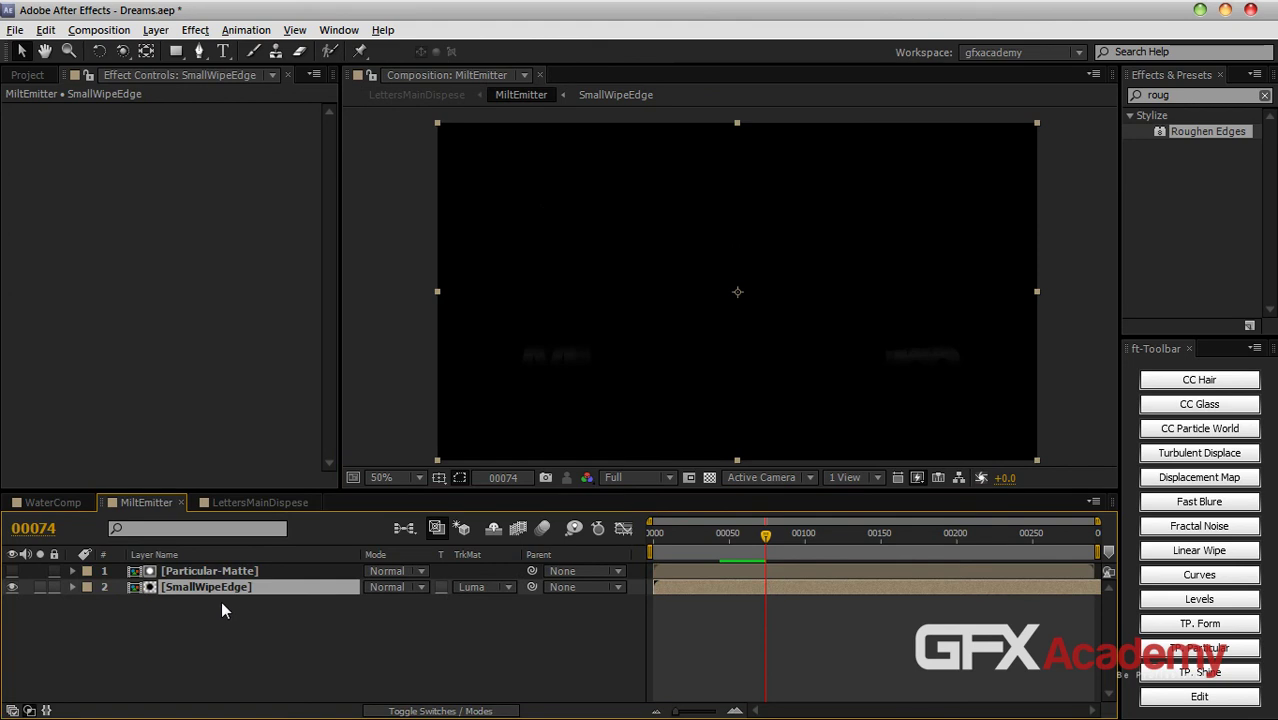
double_click(278, 587)
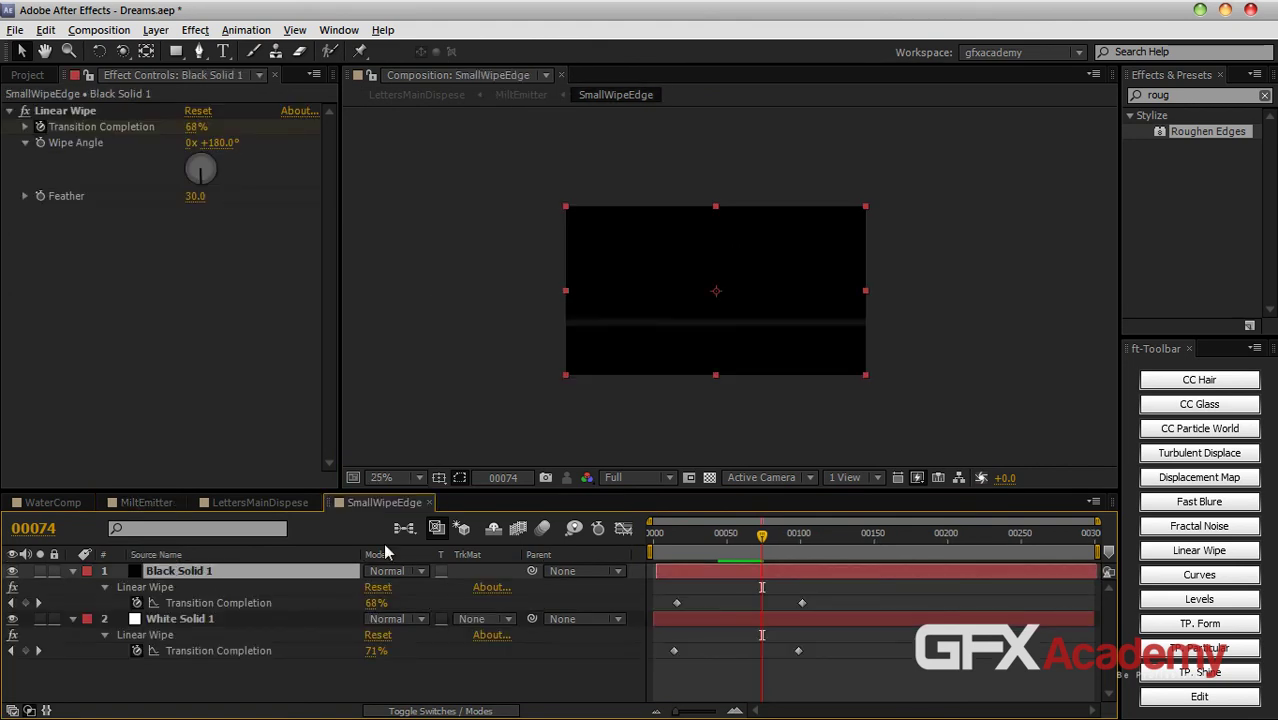
scroll(720, 350, up, 1)
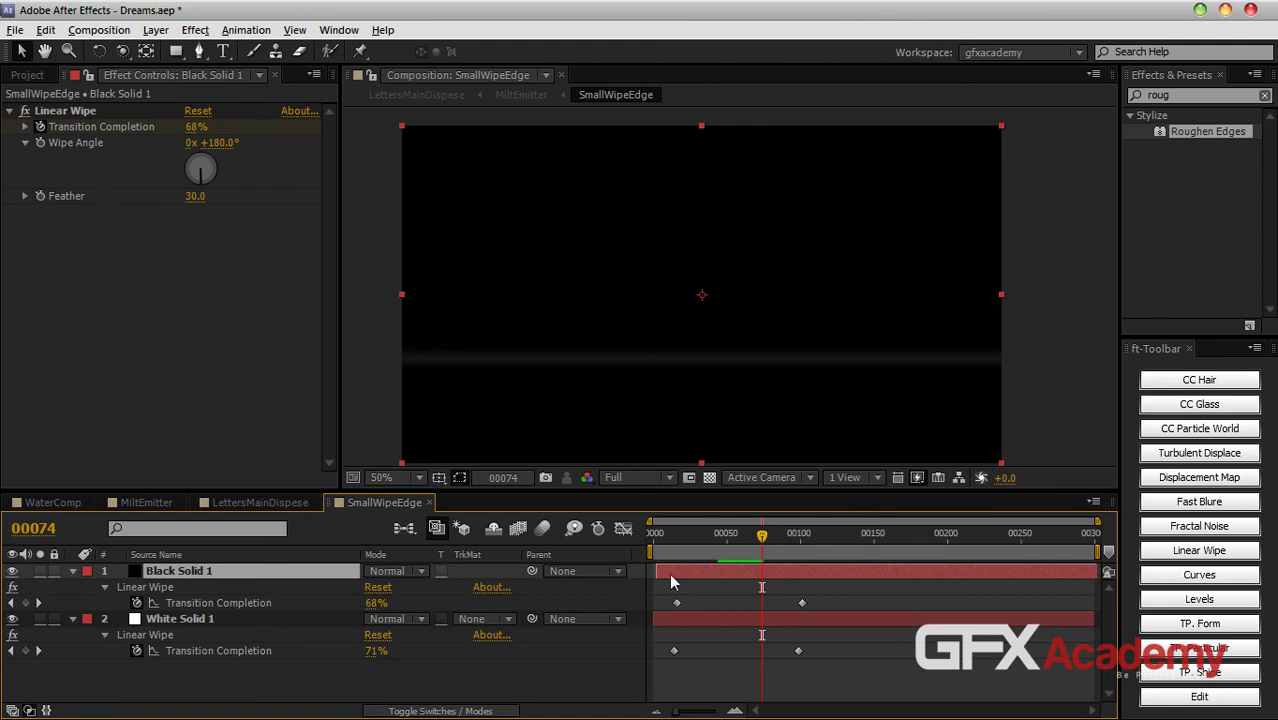
drag(669, 576, 666, 576)
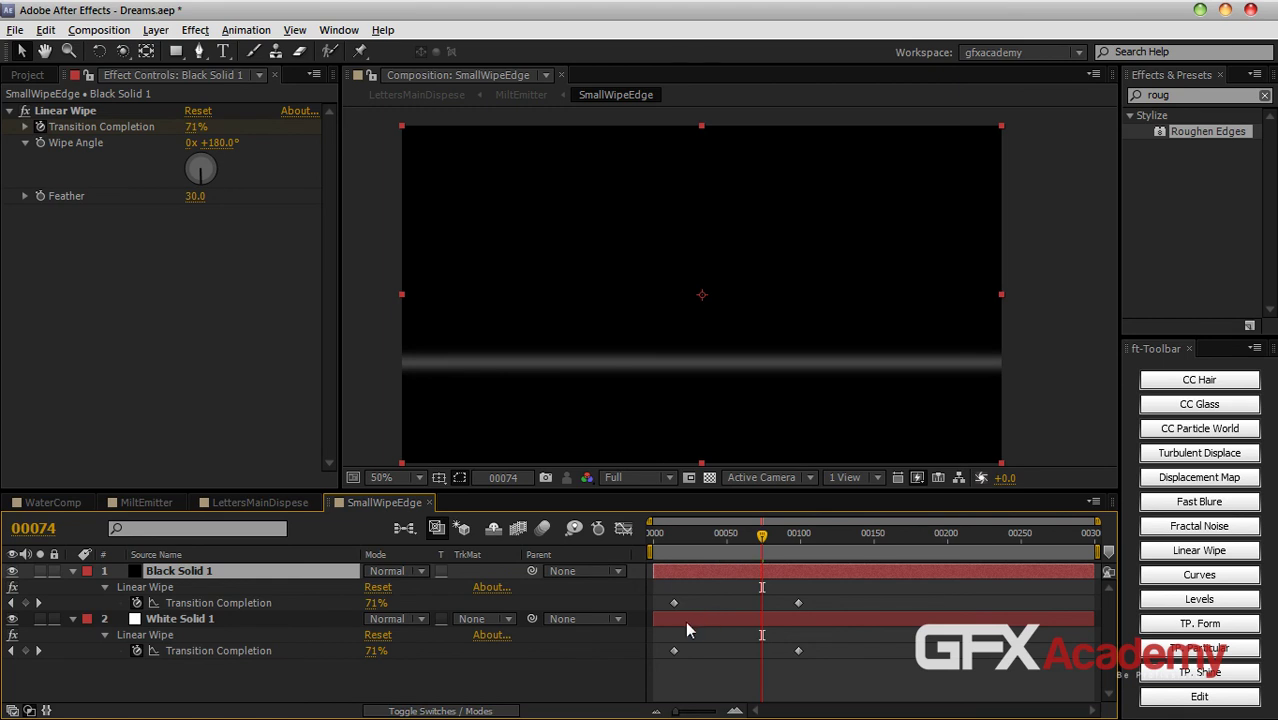
click(659, 620)
drag(659, 620, 664, 620)
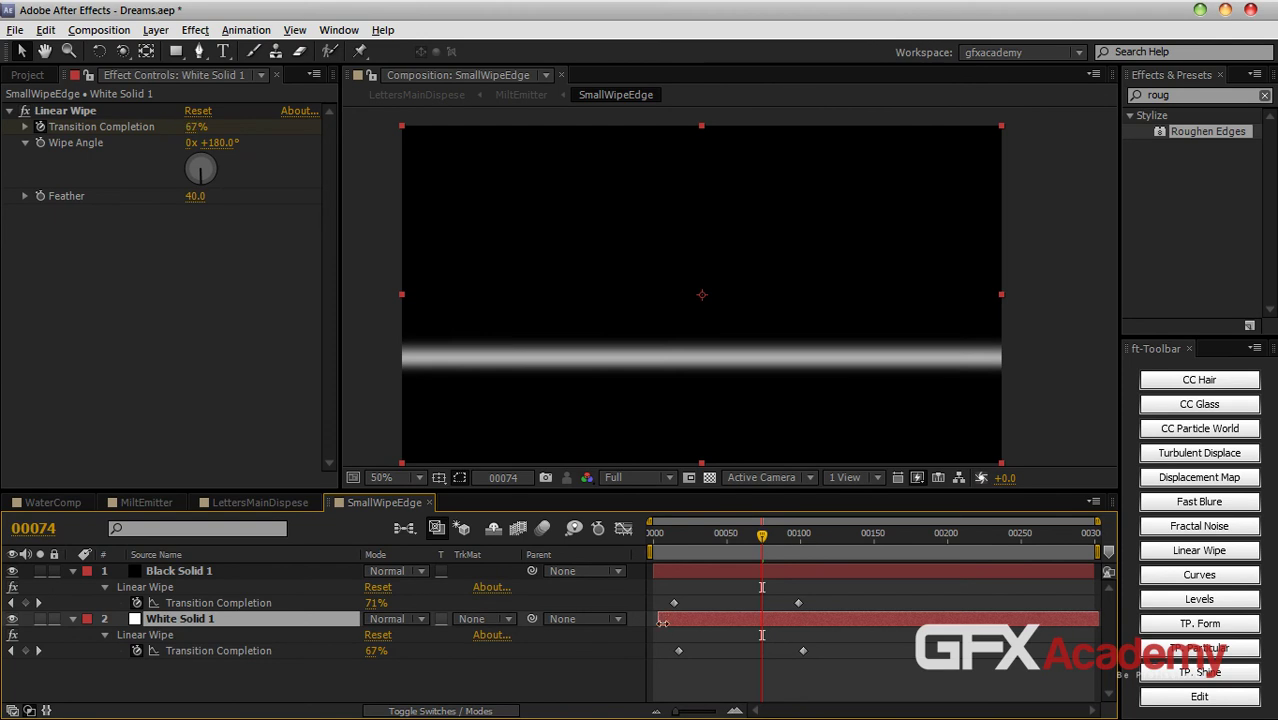
click(428, 503)
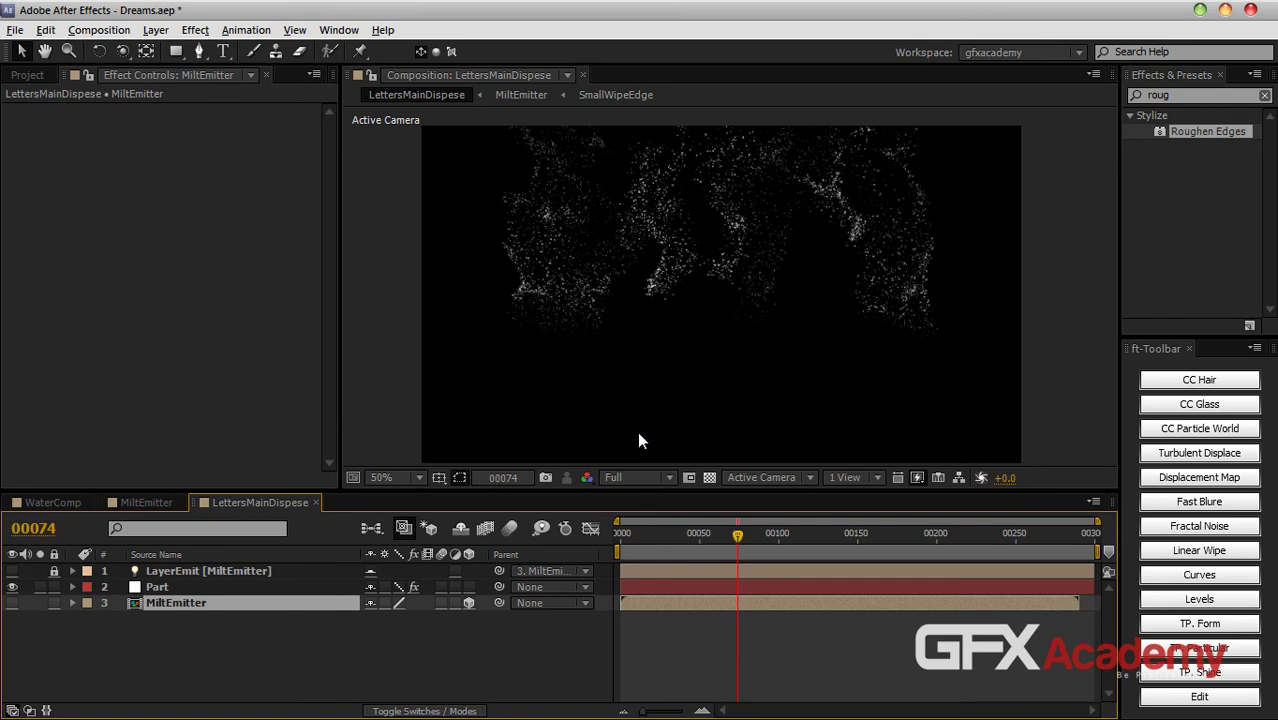
Step: Set Particular's Opacity Random to 60% on the Part layer
click(209, 587)
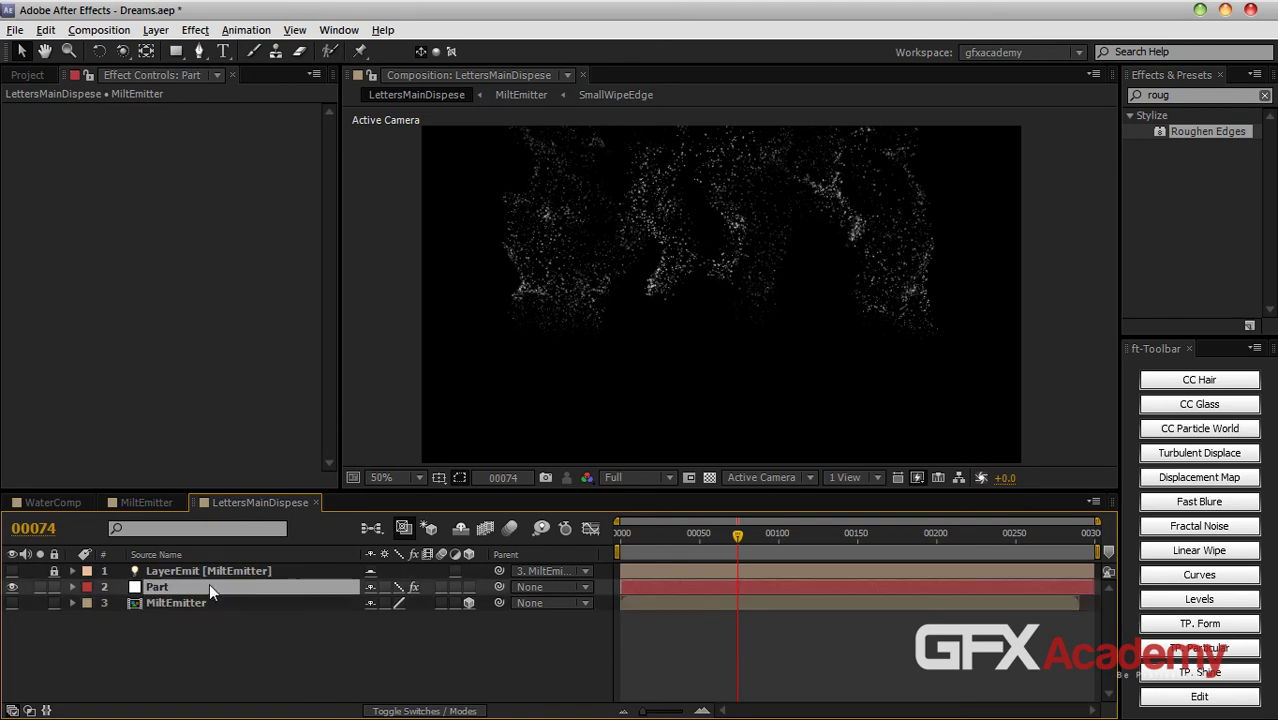
drag(322, 200, 313, 307)
scroll(313, 307, down, 1)
click(199, 335)
text(60)
key(Return)
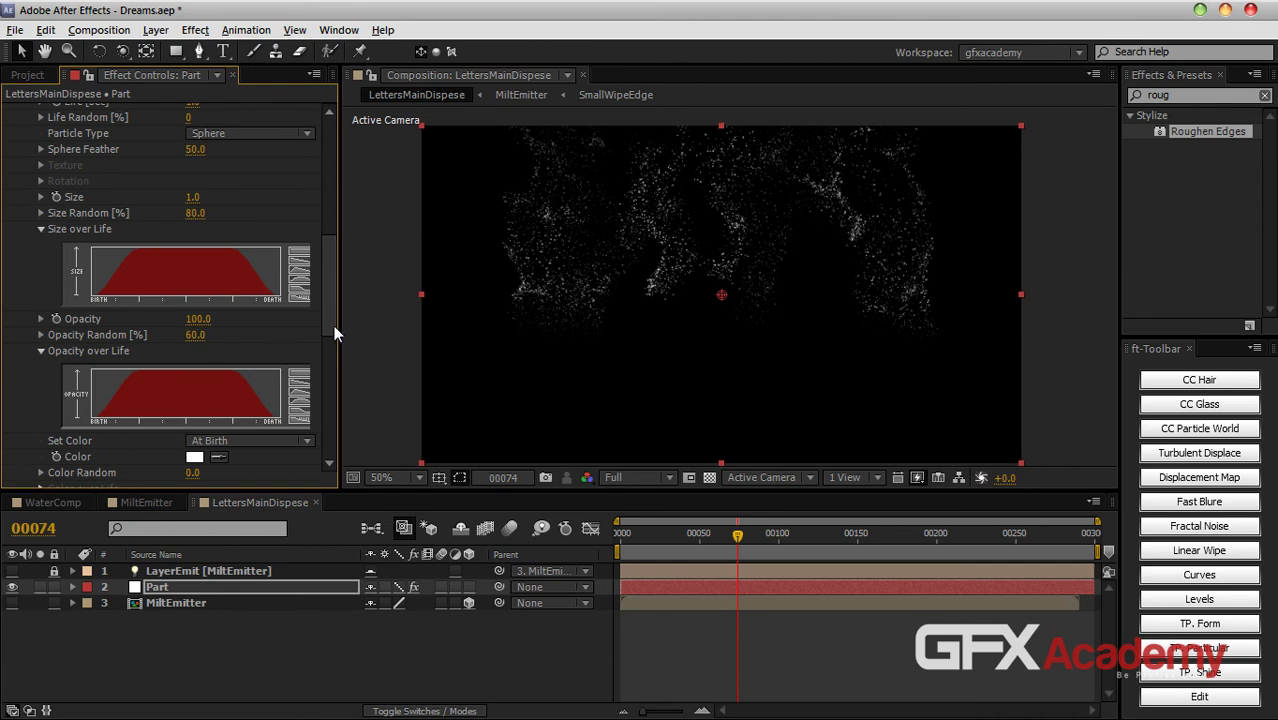
Step: Set the particles' Transfer Mode to Add and their Set Color option to Random from Gradient
drag(331, 324, 322, 375)
click(250, 309)
click(237, 348)
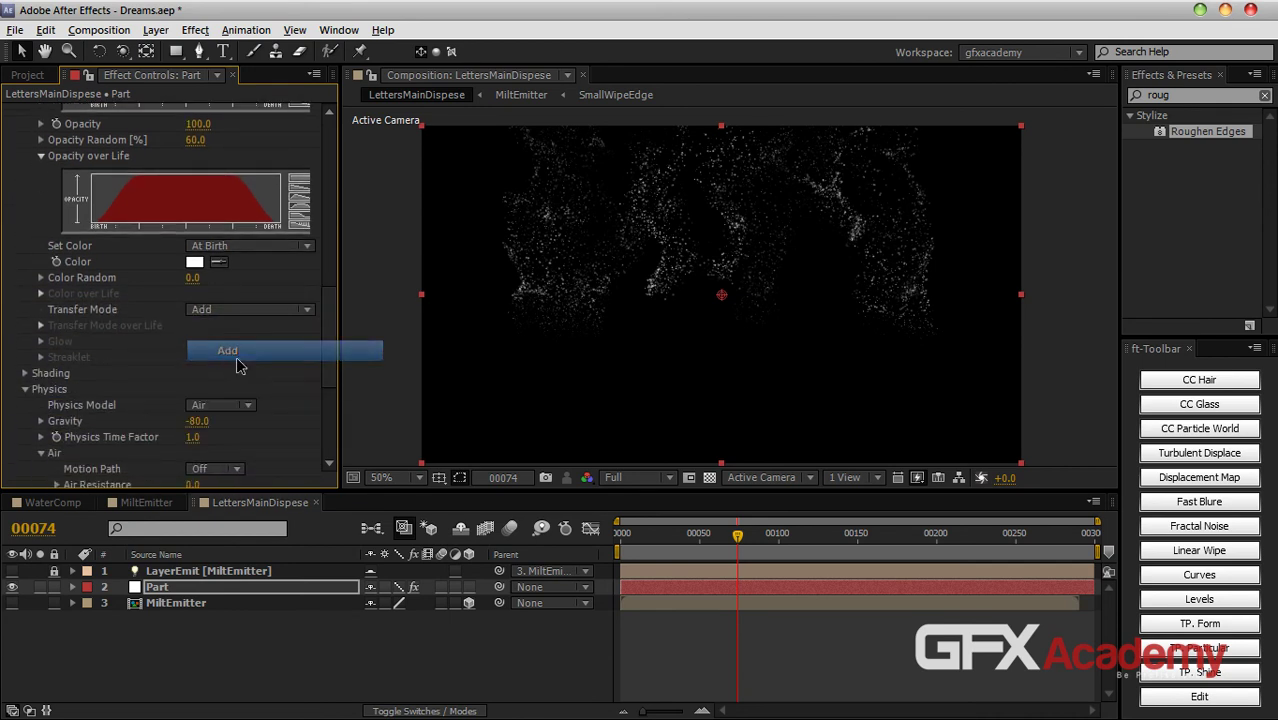
mouse_move(325, 336)
mouse_down()
mouse_move(323, 348)
mouse_move(323, 332)
mouse_up()
click(240, 263)
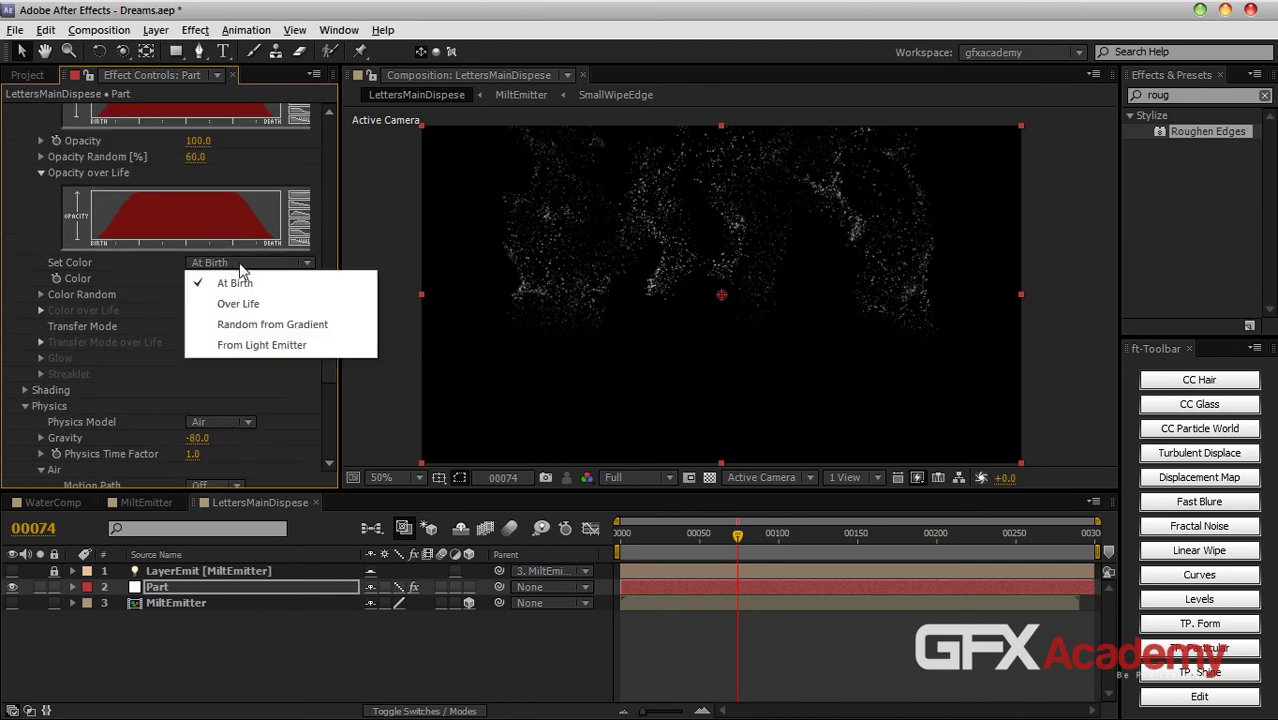
click(252, 322)
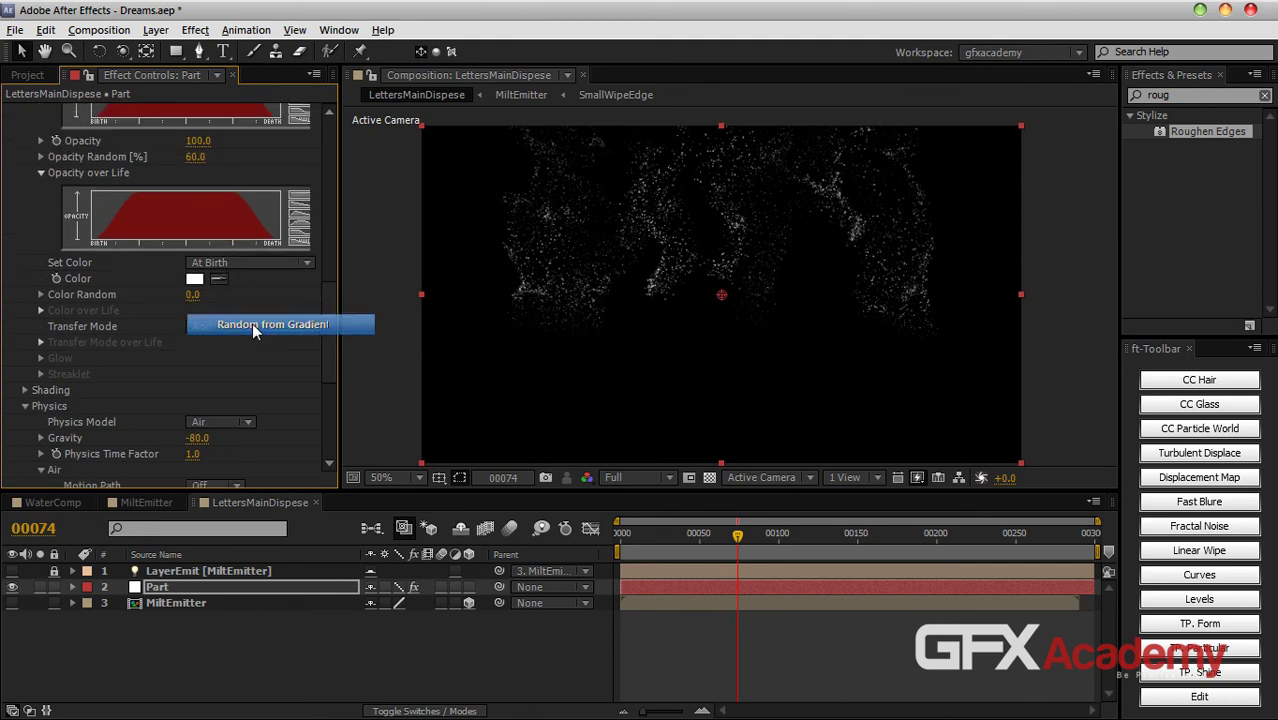
Step: Apply the white-to-black preset to the particles' Color over Life gradient and set its death-end stop to dark navy 000E19
click(41, 311)
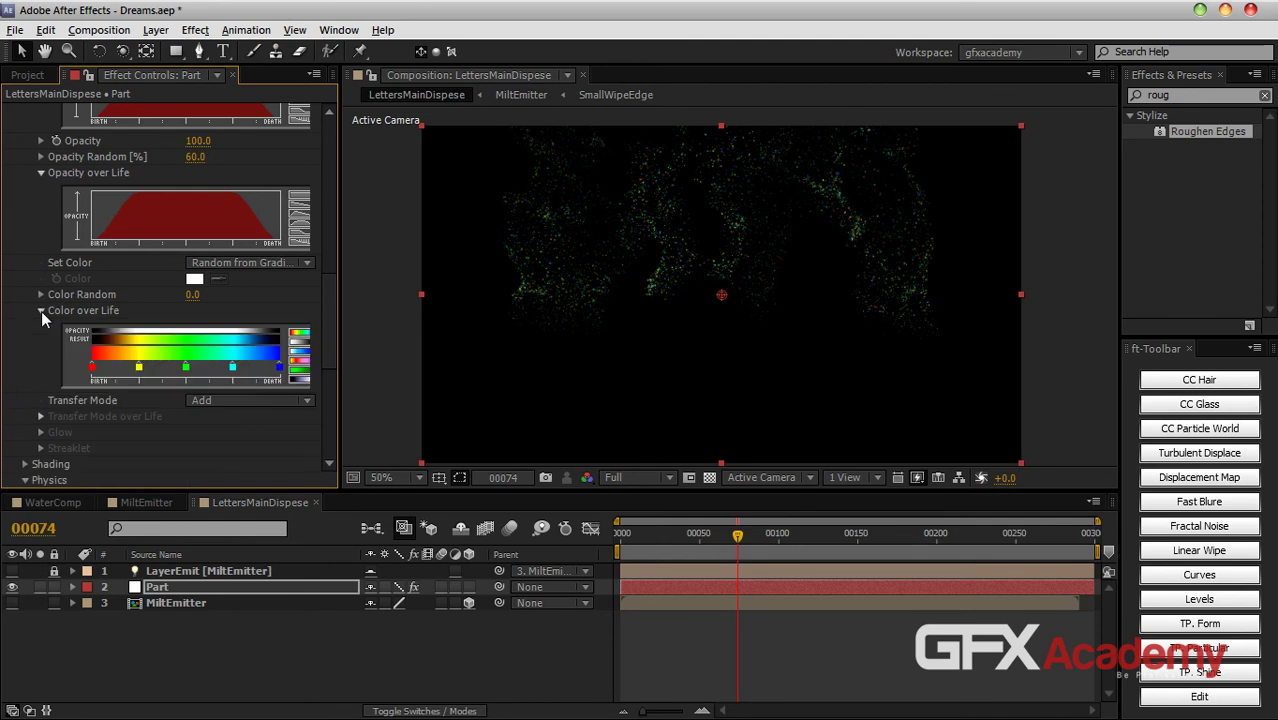
click(300, 377)
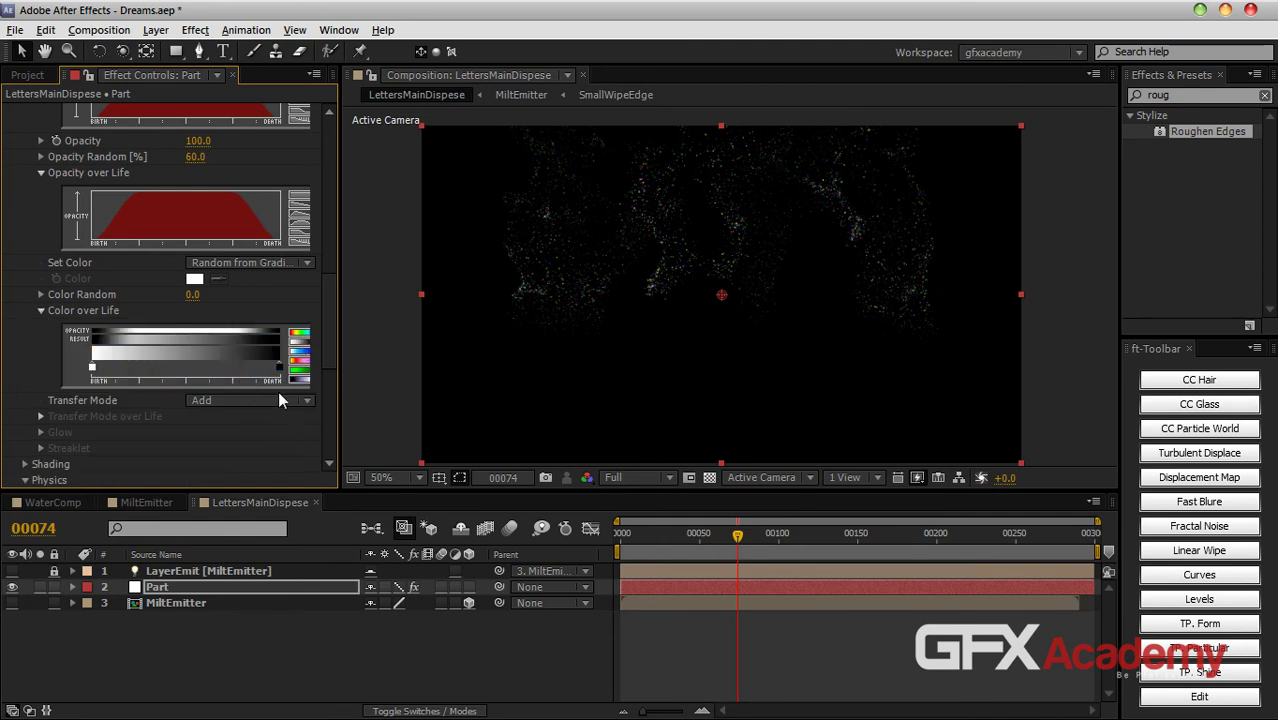
mouse_move(278, 366)
mouse_down()
mouse_move(116, 366)
mouse_move(277, 368)
mouse_up()
double_click(277, 368)
drag(336, 430, 340, 385)
drag(291, 427, 320, 500)
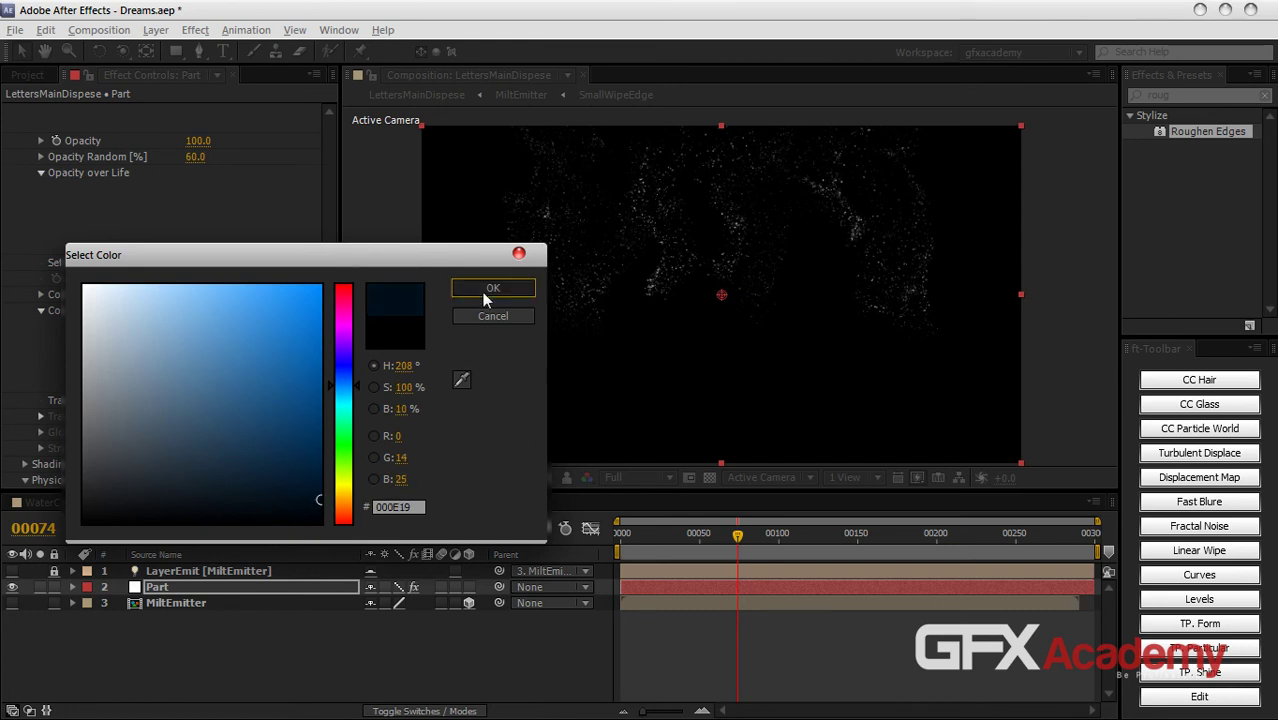
click(489, 289)
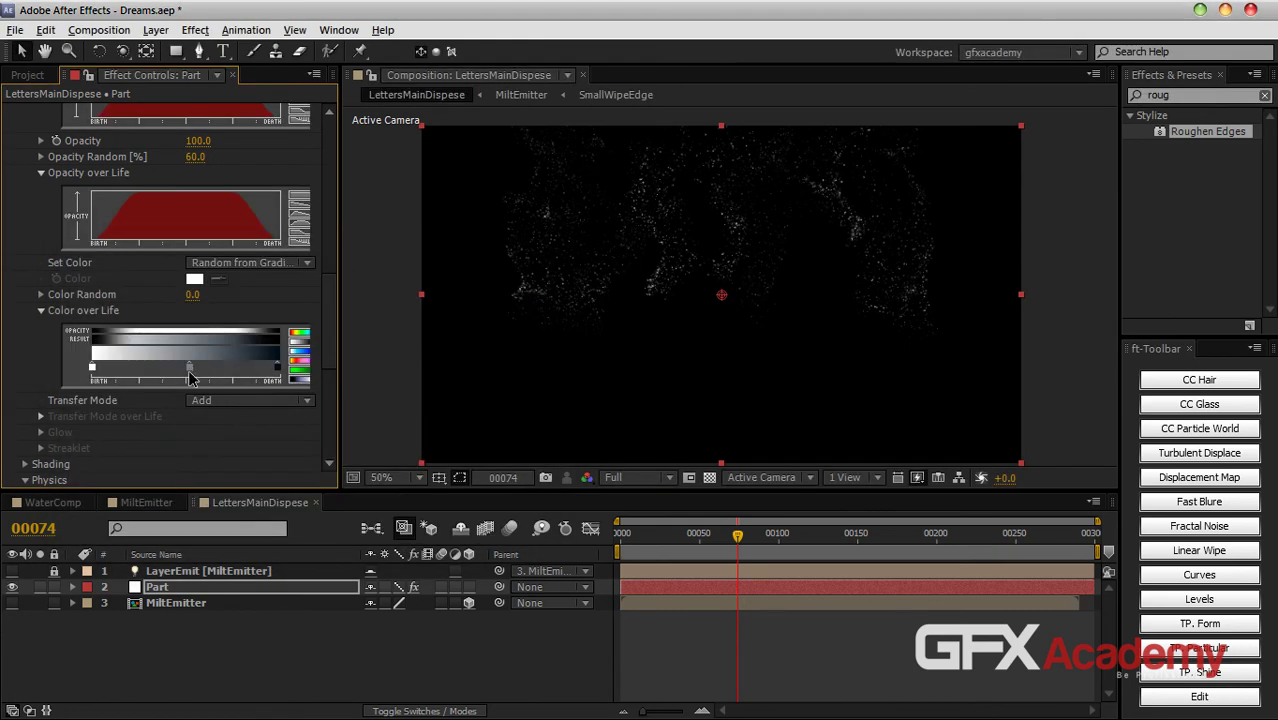
Step: Add a stop at the middle of the Color over Life gradient and colour it slate blue 263847
double_click(189, 366)
click(183, 406)
drag(183, 406, 195, 457)
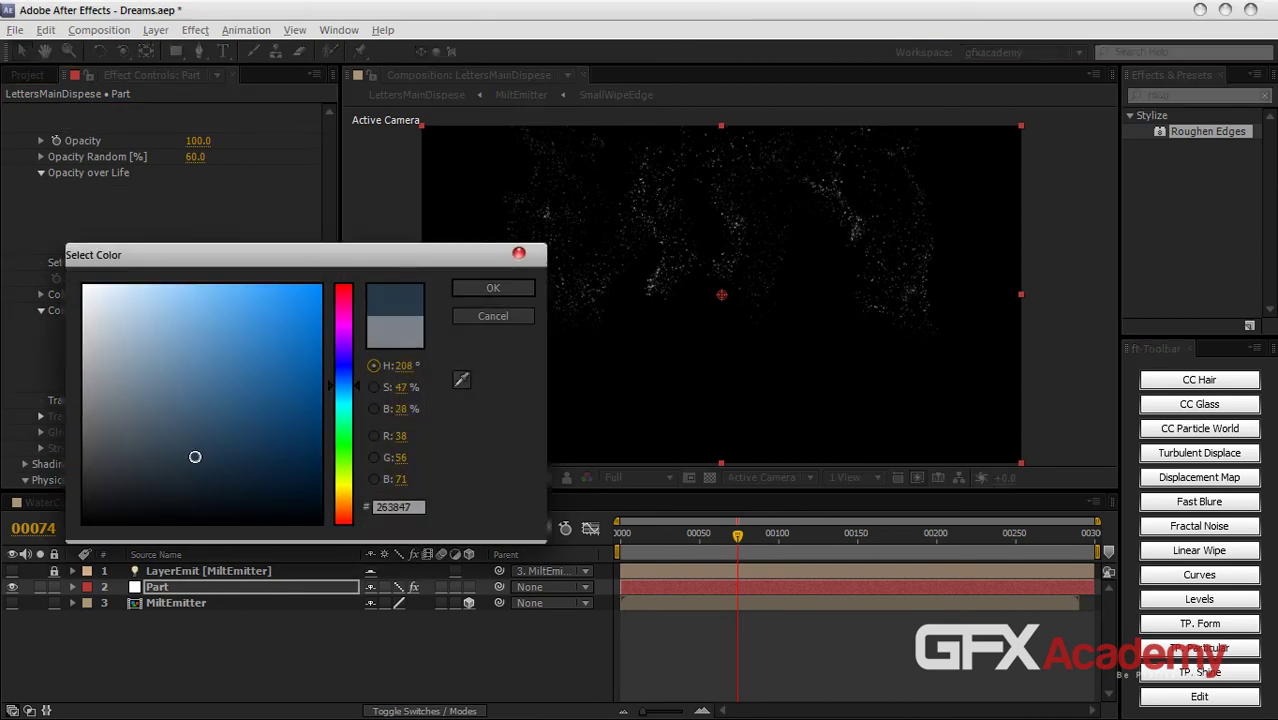
click(491, 292)
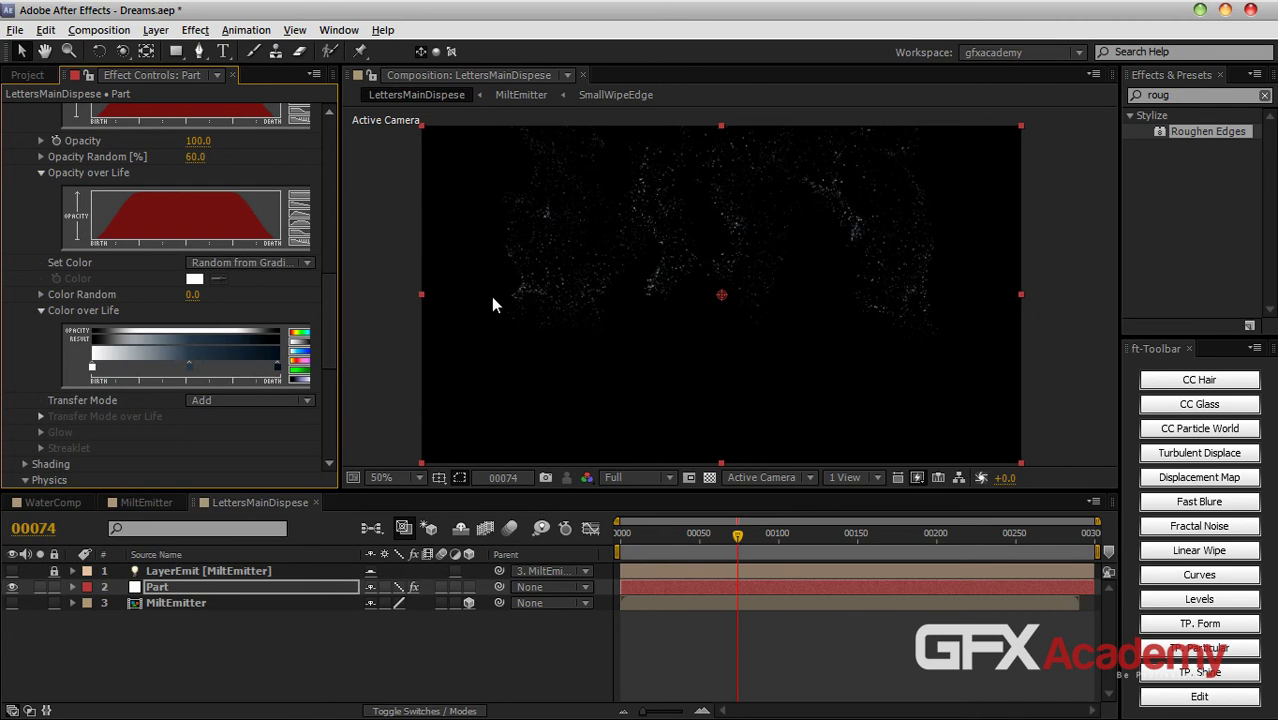
Step: Add a stop near the birth end of the Color over Life gradient and colour it muted green 587347
click(121, 369)
double_click(121, 369)
mouse_move(160, 323)
mouse_down()
mouse_move(220, 345)
mouse_move(223, 315)
mouse_up()
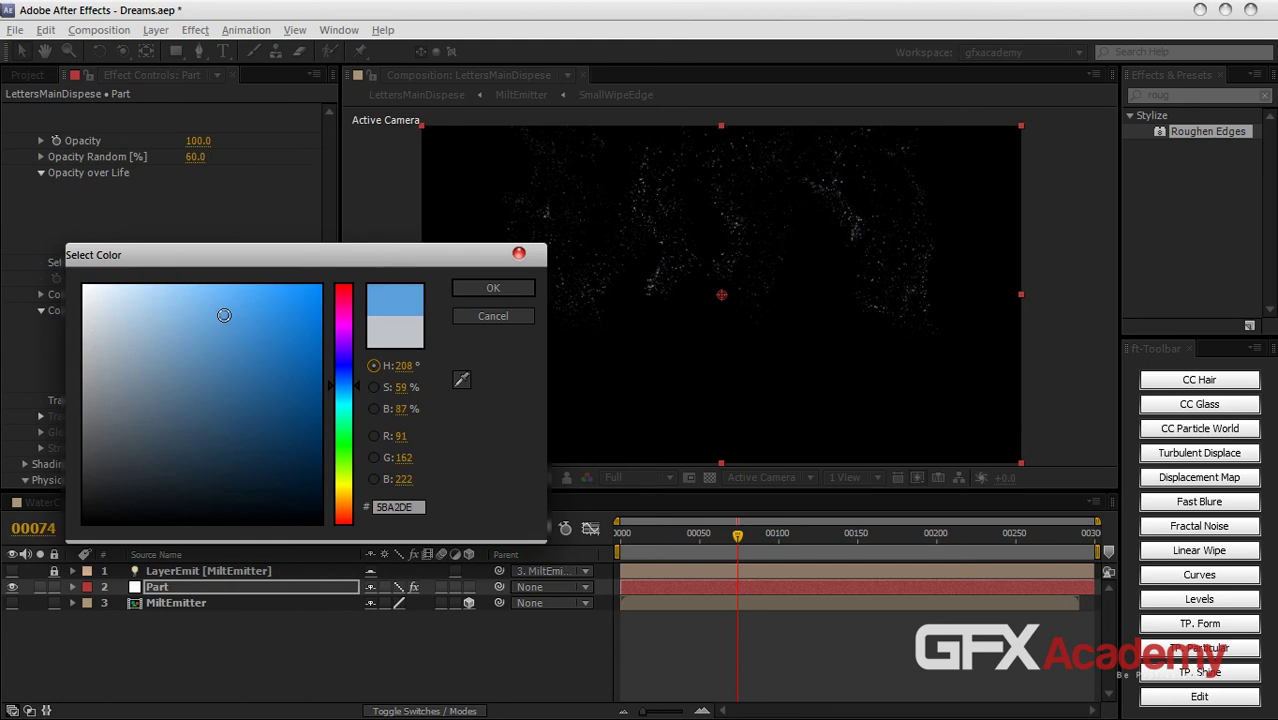
click(343, 378)
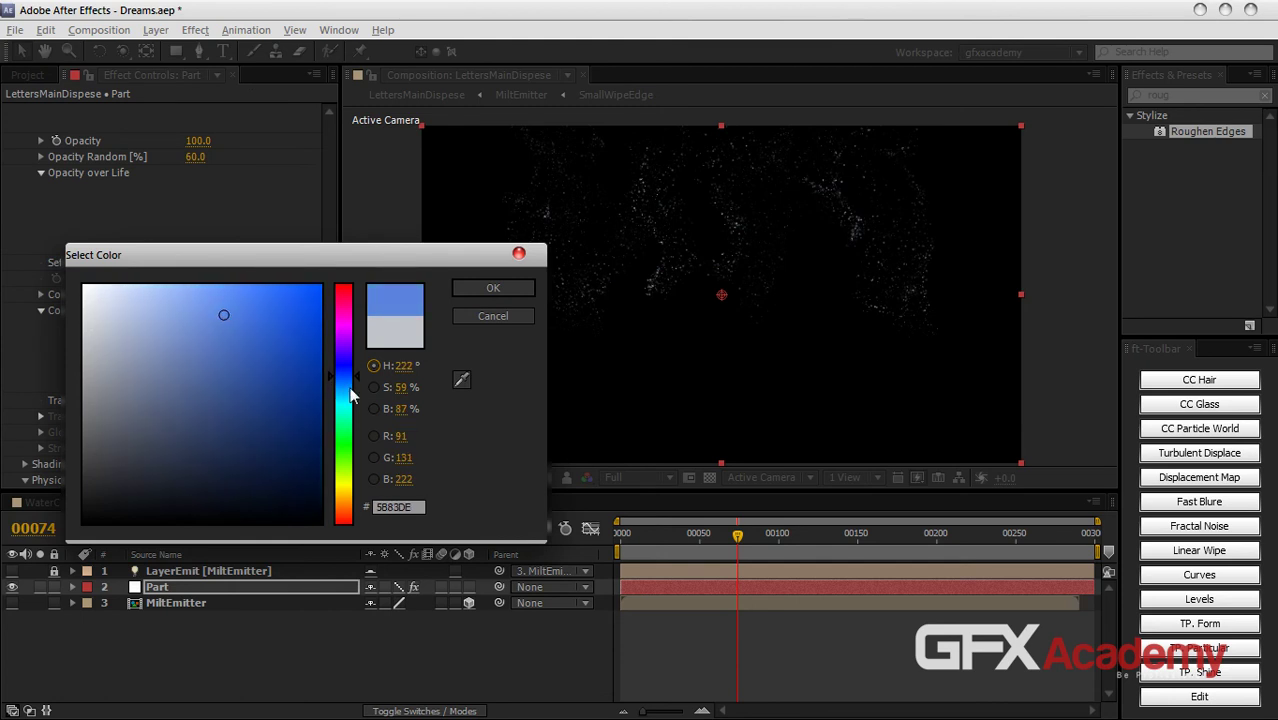
mouse_move(343, 380)
mouse_down()
mouse_move(338, 483)
mouse_move(340, 455)
mouse_move(340, 466)
mouse_up()
mouse_move(243, 368)
mouse_down()
mouse_move(208, 357)
mouse_move(174, 417)
mouse_up()
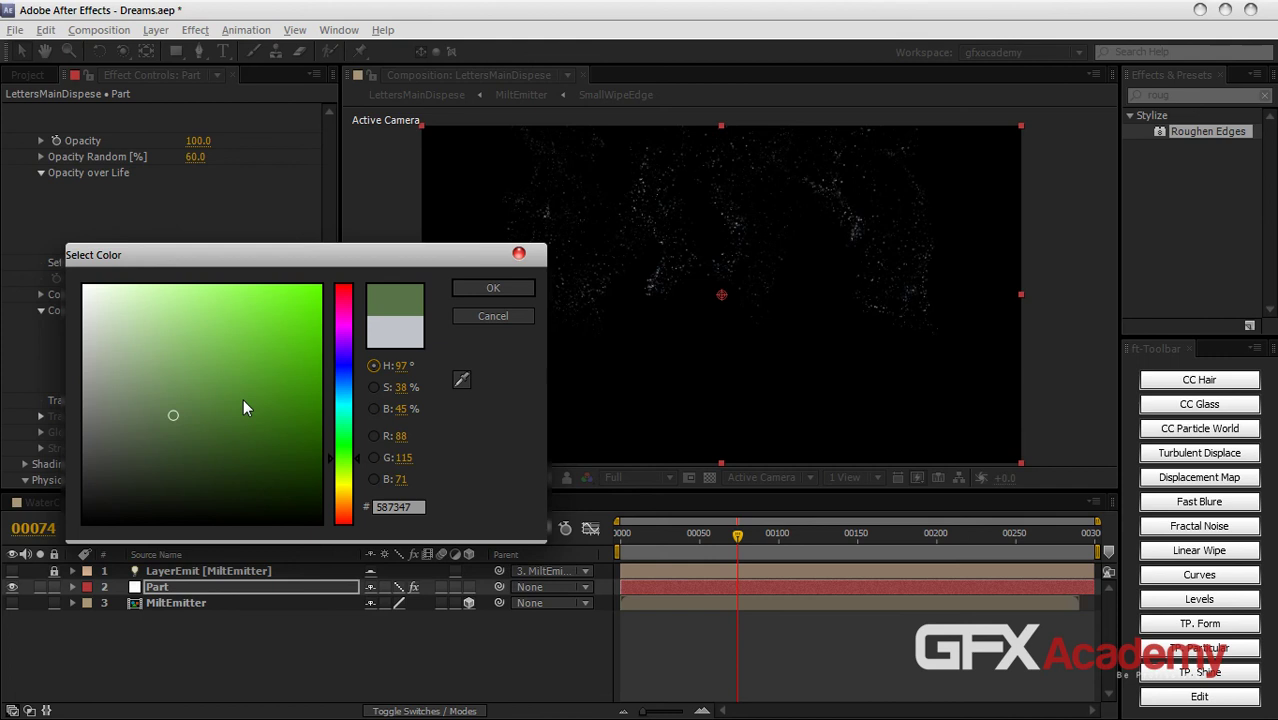
click(473, 287)
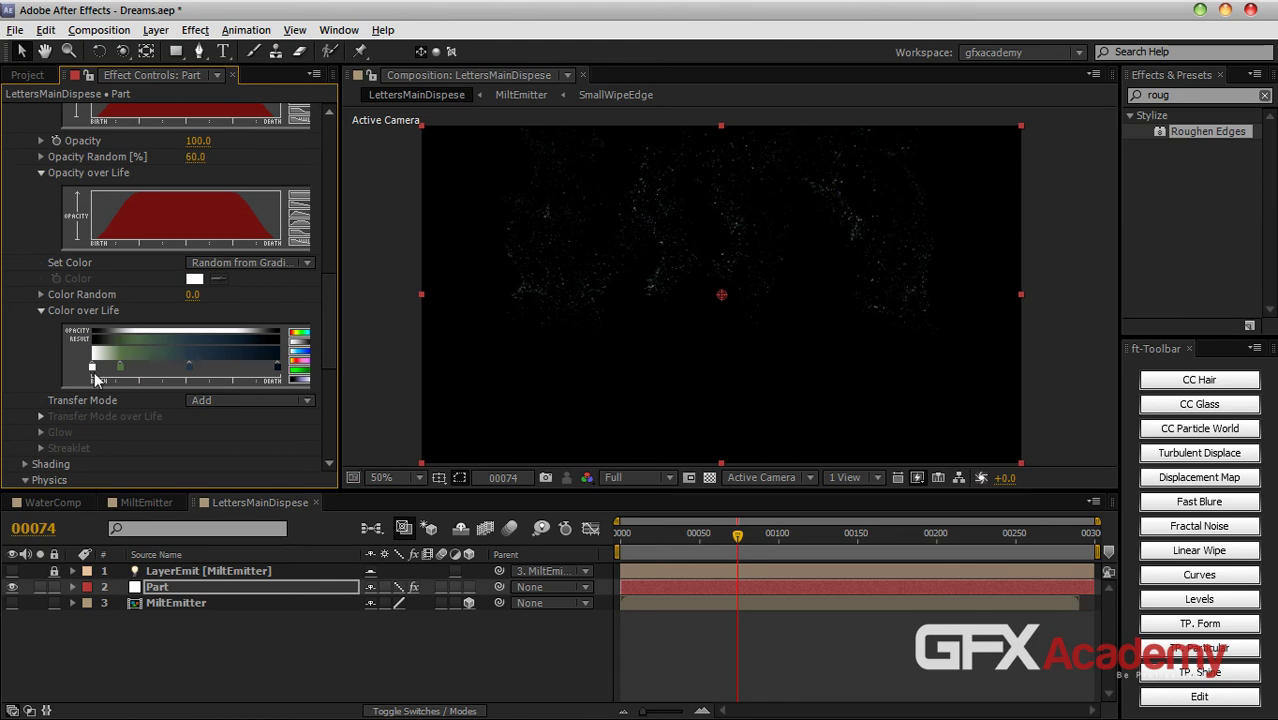
Step: Add a medium blue stop after the green one and adjust the gradient stops' spacing toward the birth end
drag(119, 370, 104, 370)
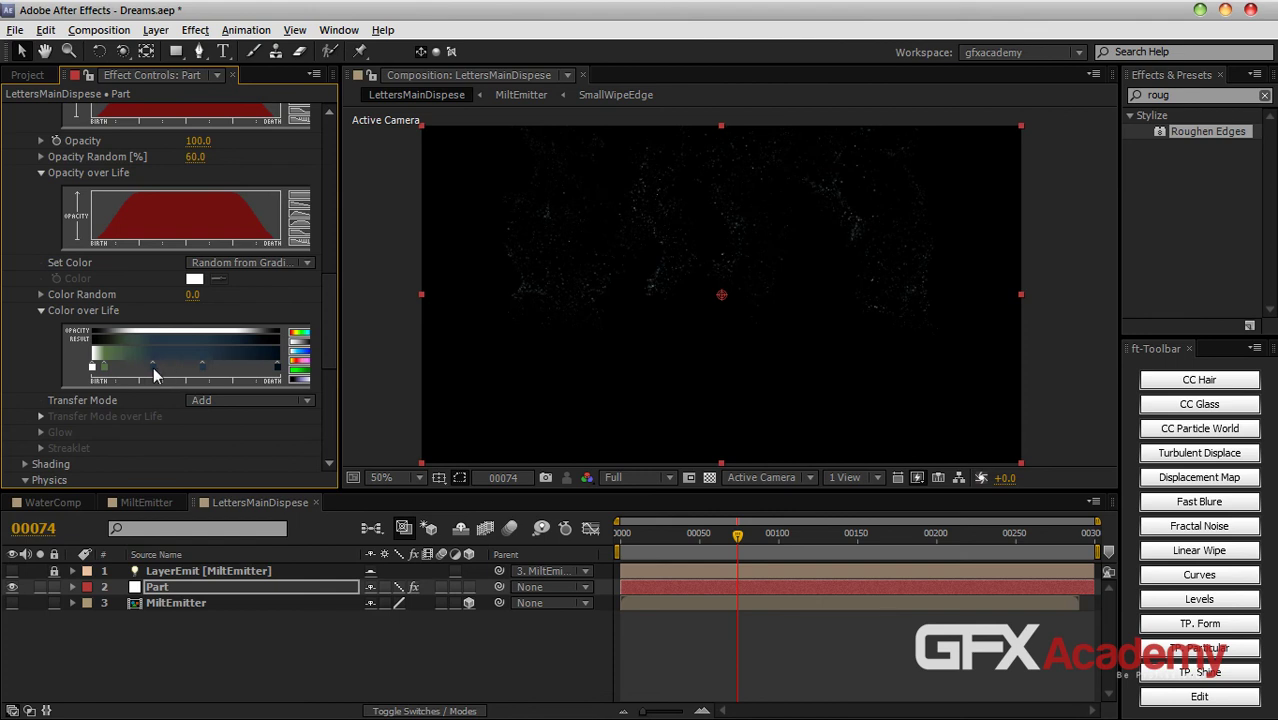
double_click(143, 366)
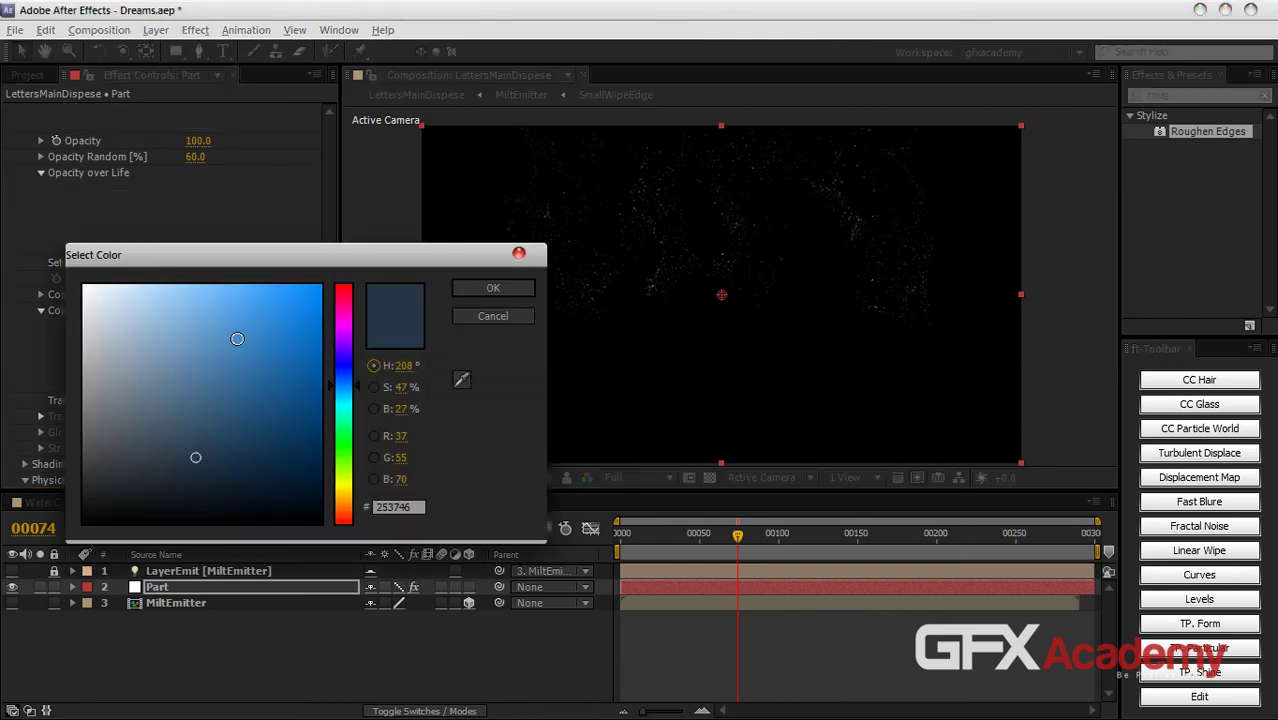
click(232, 336)
click(489, 292)
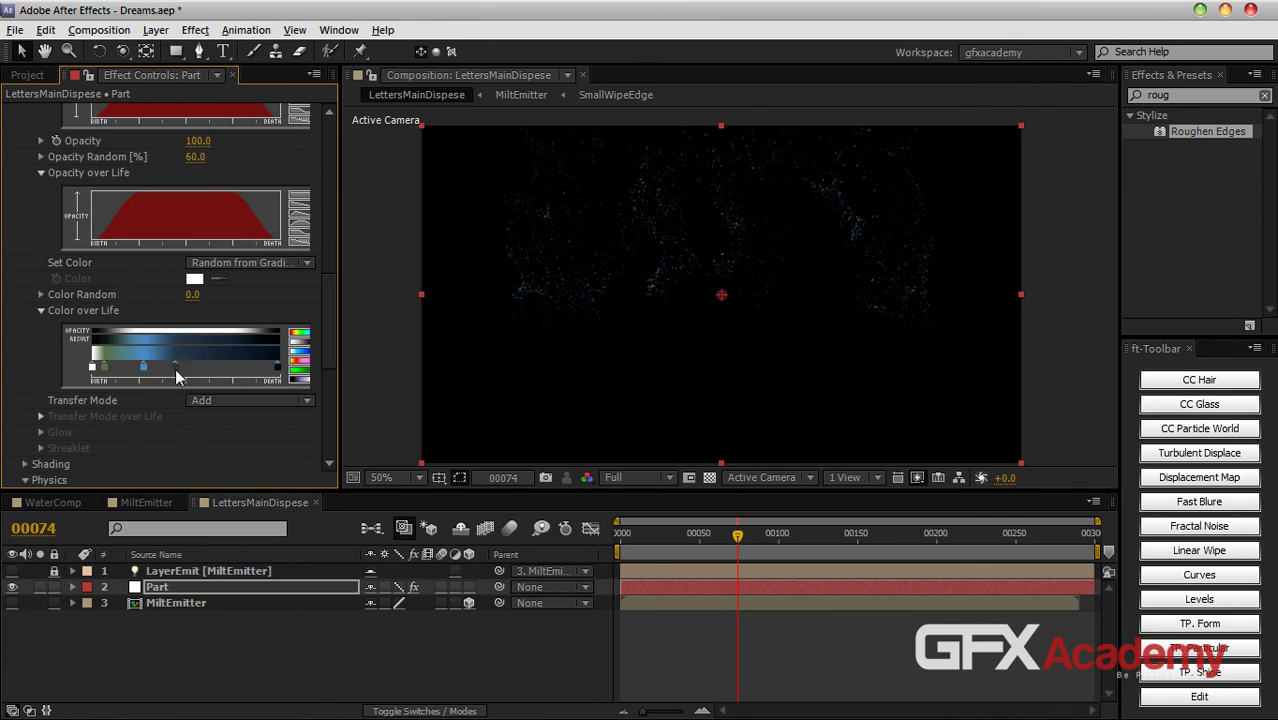
drag(104, 367, 111, 368)
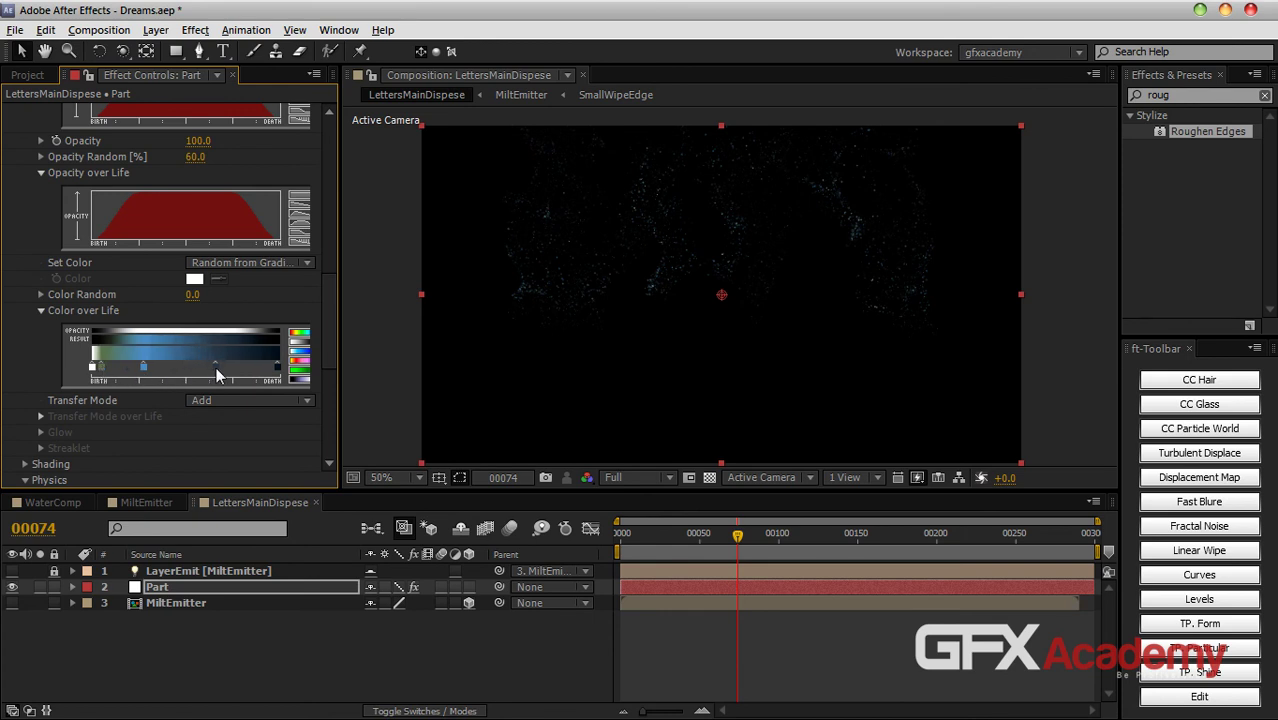
mouse_move(143, 367)
mouse_down()
mouse_move(181, 369)
mouse_move(107, 376)
mouse_up()
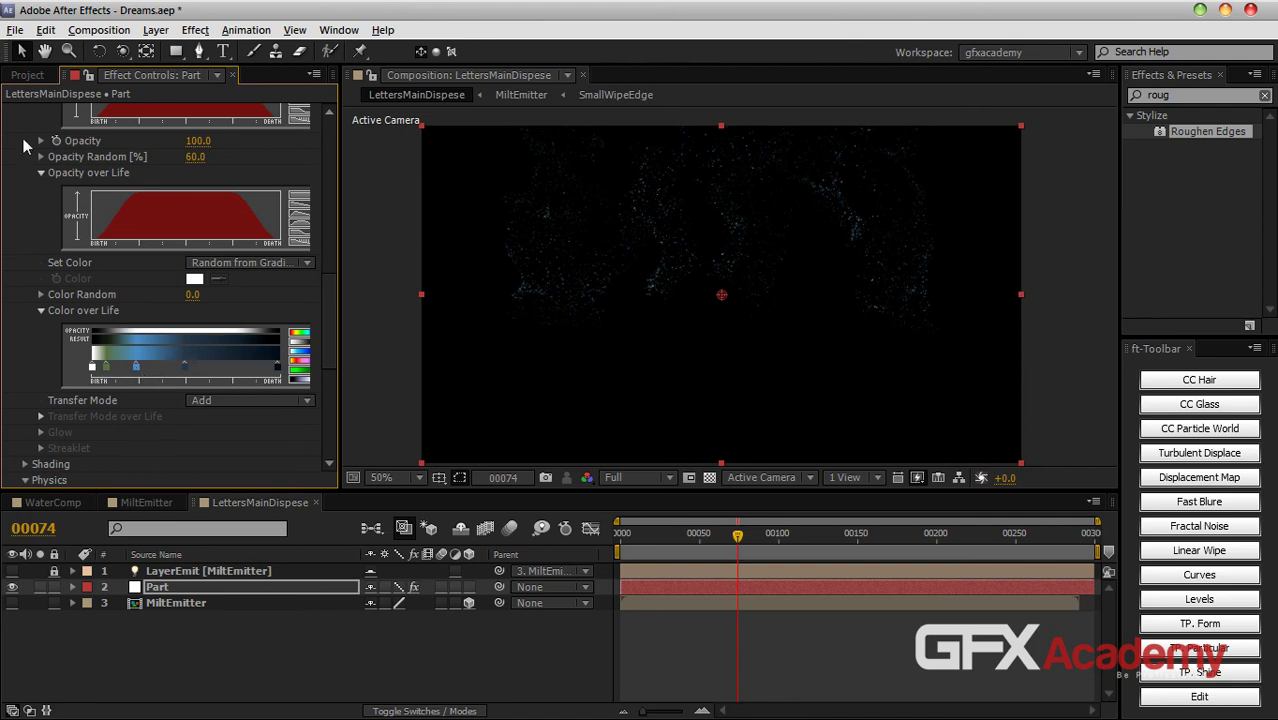
Step: Set Motion Blur to On in Particular's Rendering settings on the Part layer
drag(324, 301, 318, 415)
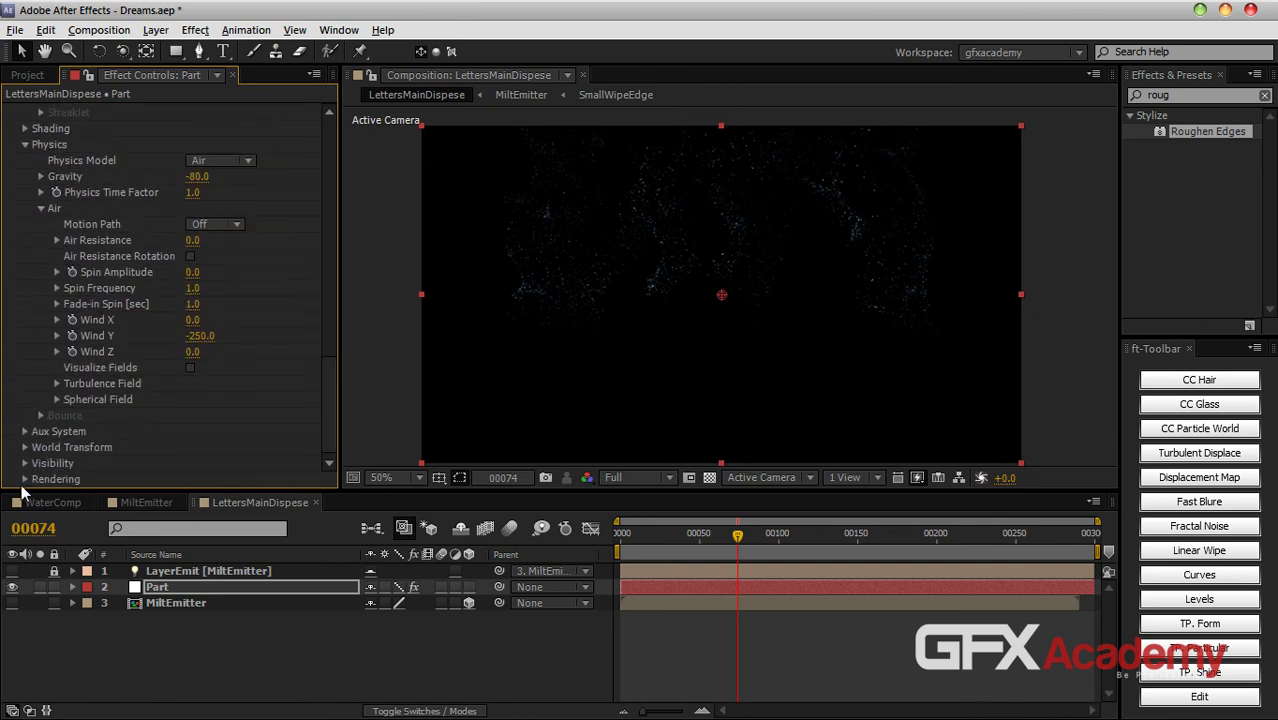
click(25, 479)
click(40, 479)
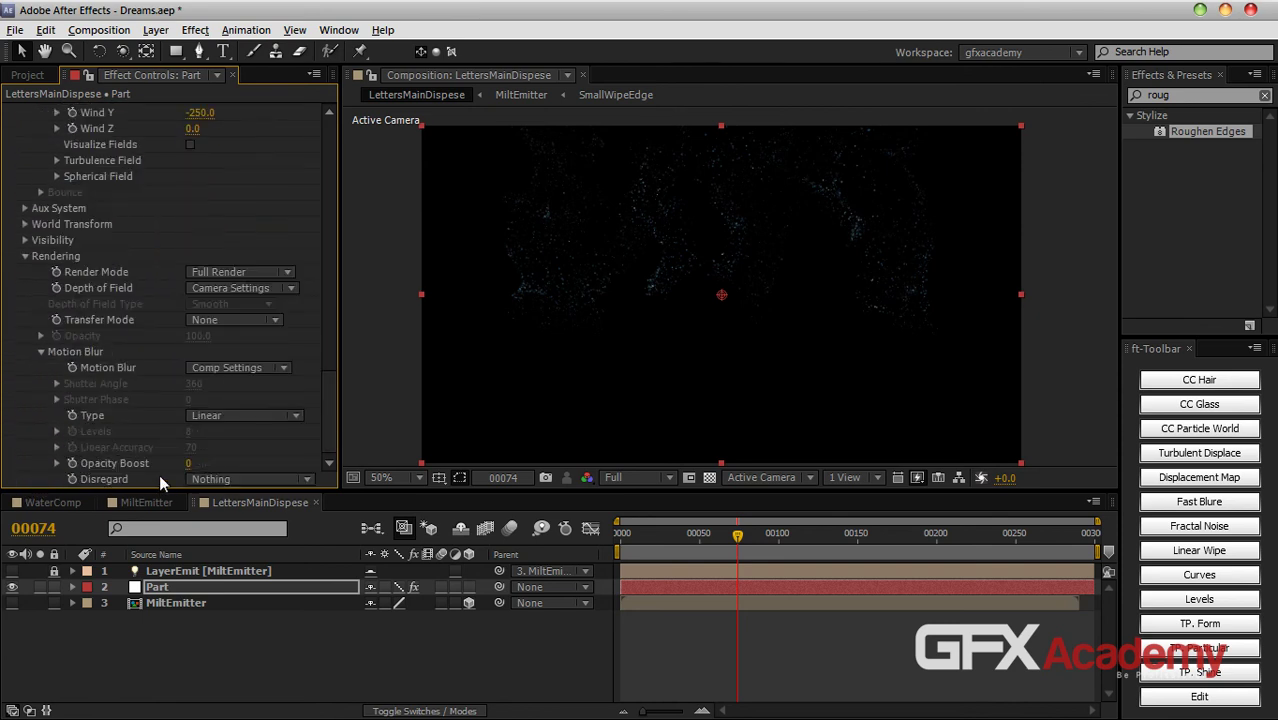
click(231, 372)
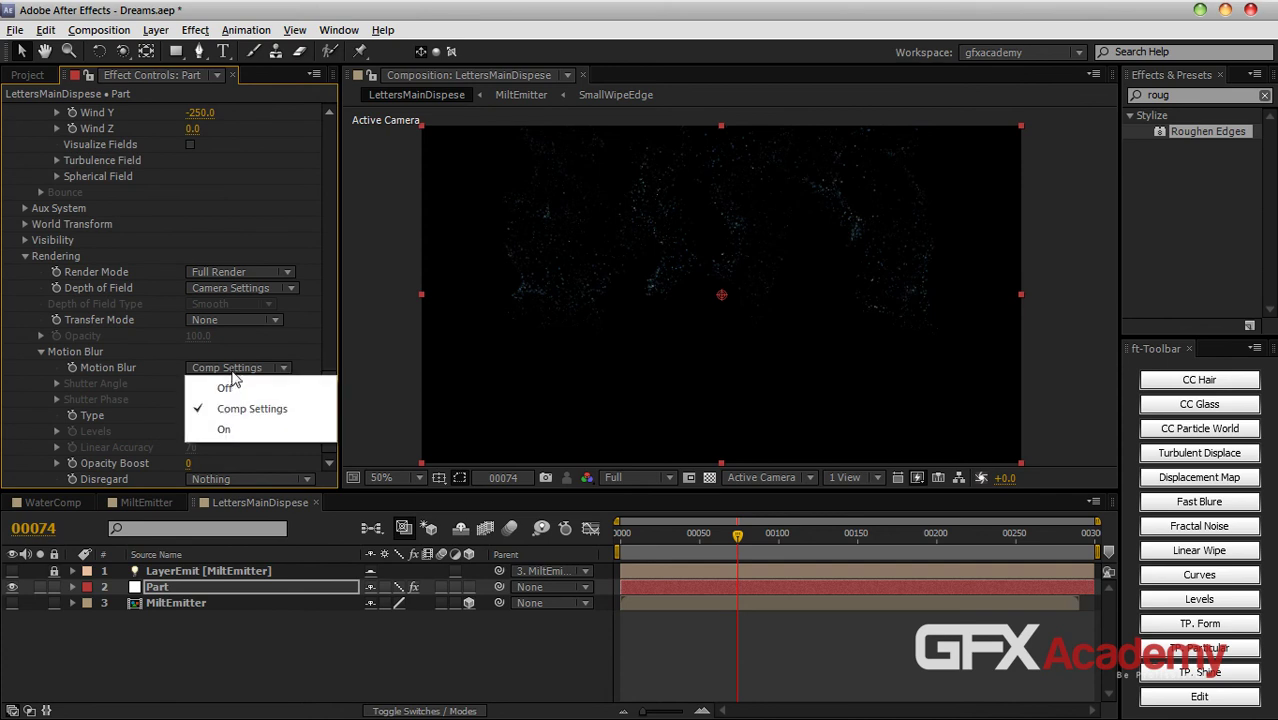
click(240, 433)
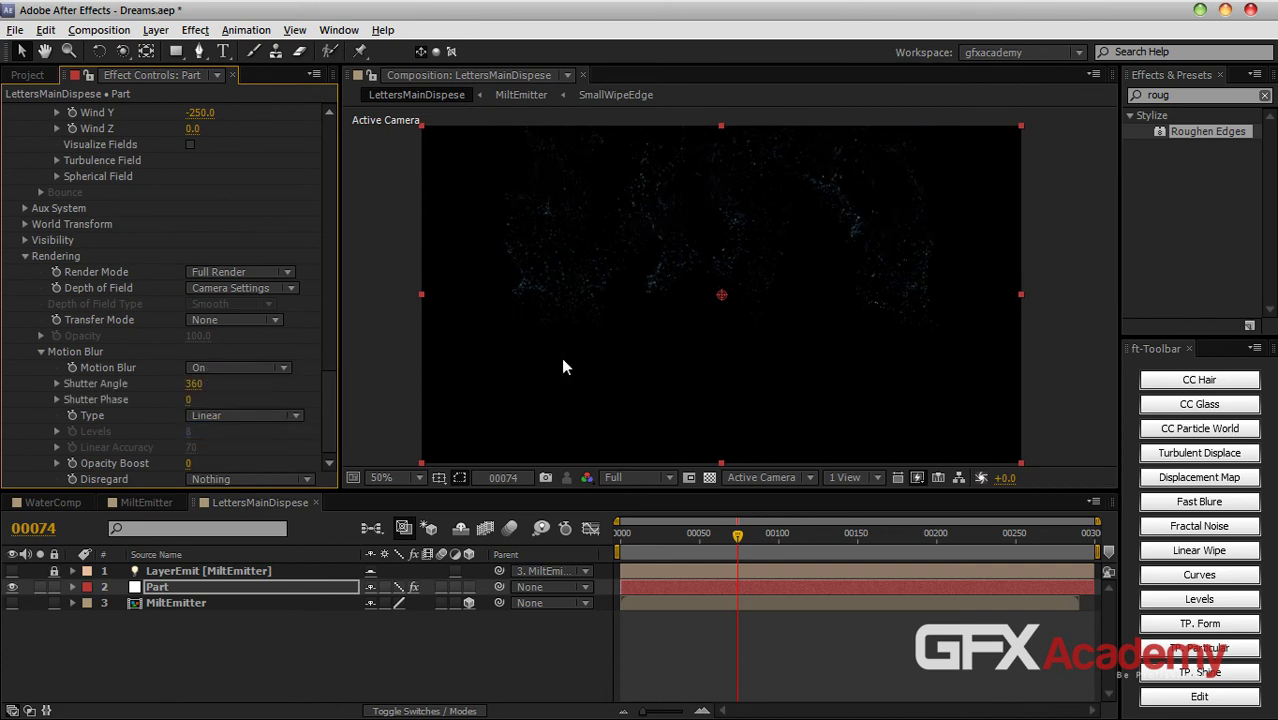
Step: Set the motion blur Type to Subframe Sample, keeping Disregard at Nothing
click(268, 416)
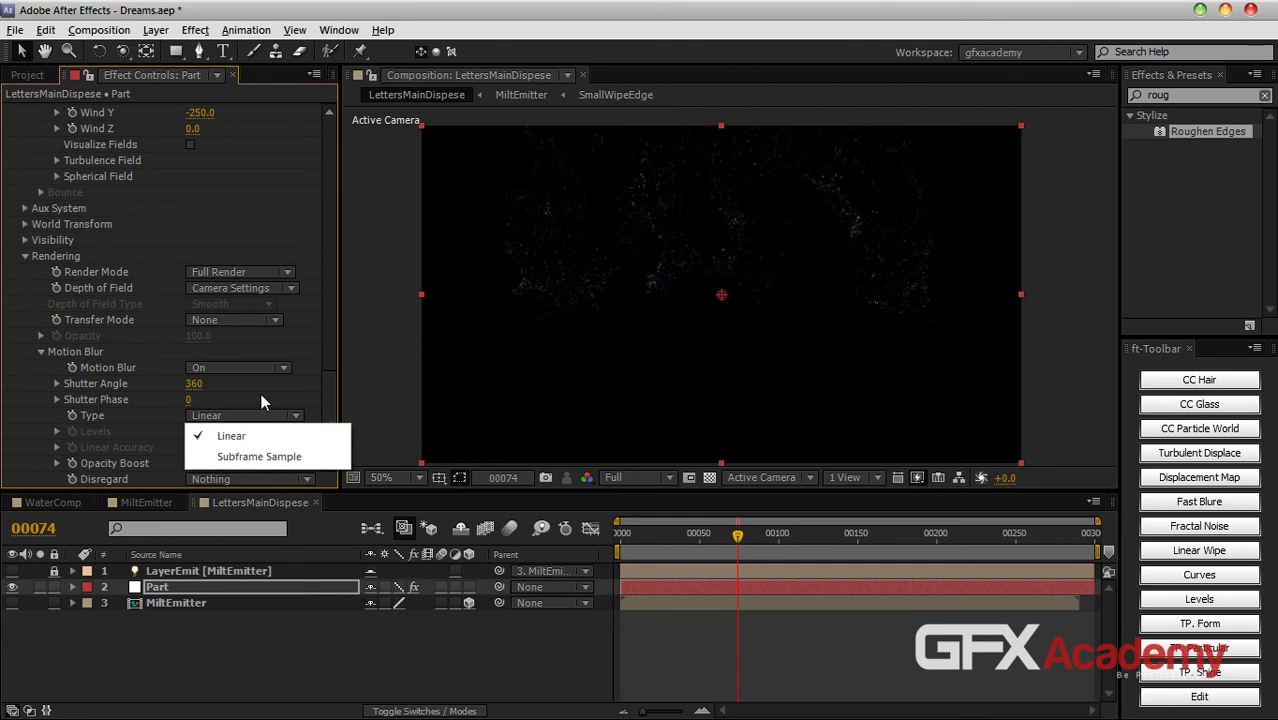
click(261, 393)
click(262, 415)
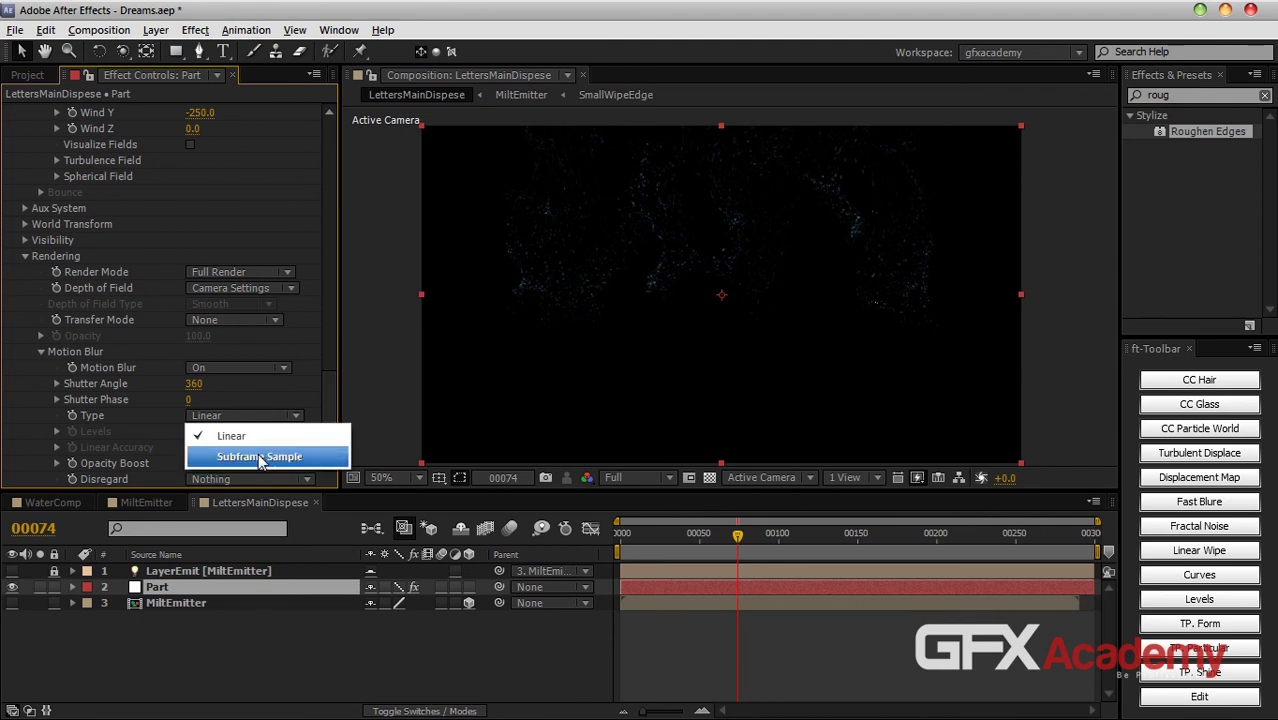
click(259, 456)
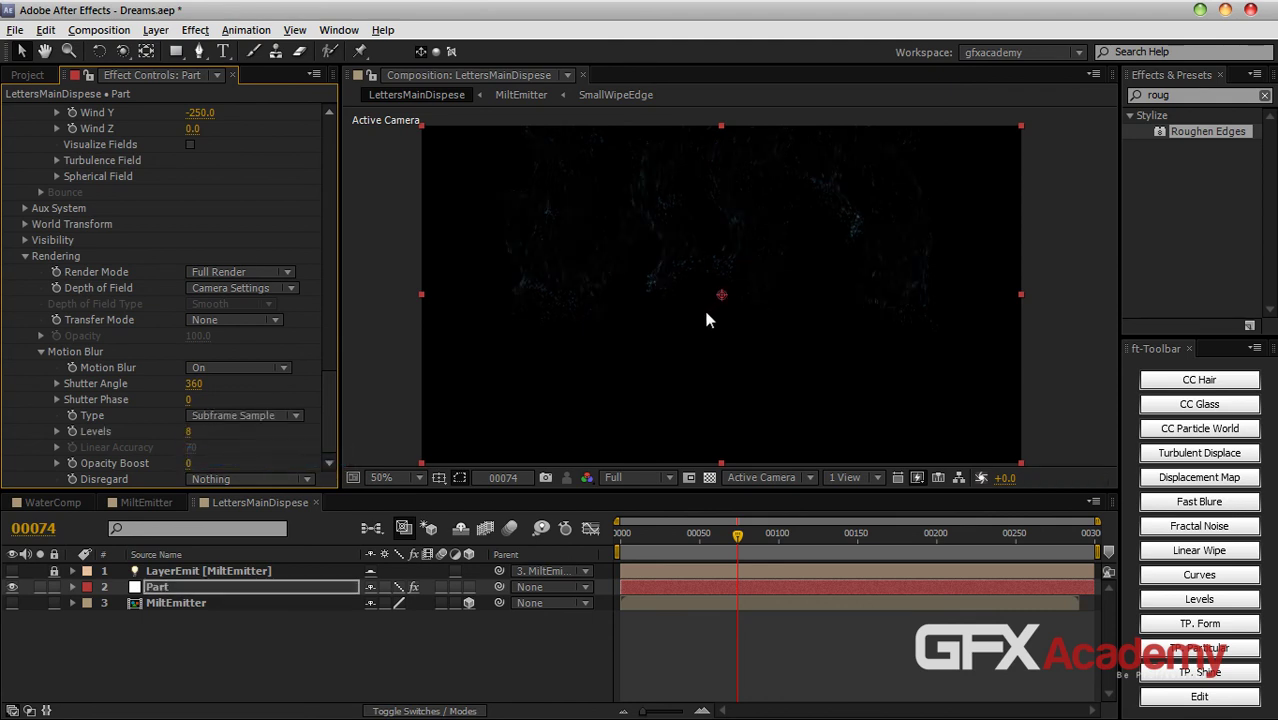
click(250, 481)
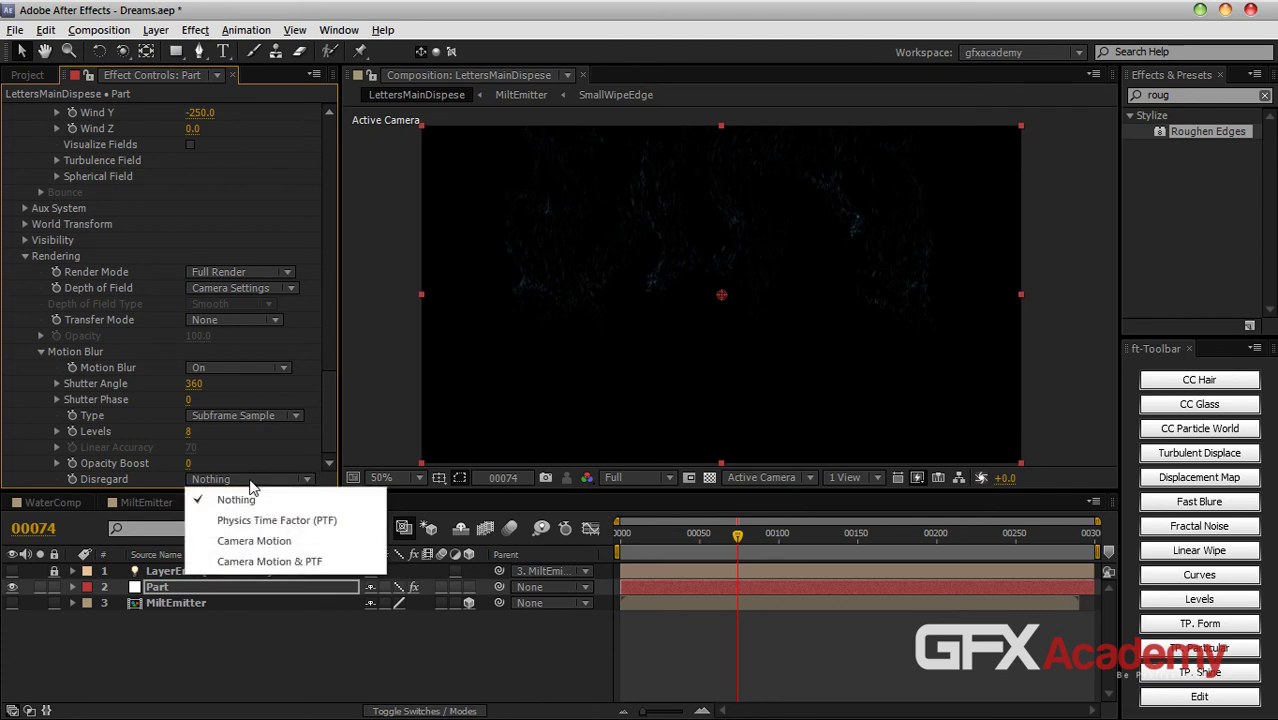
click(332, 426)
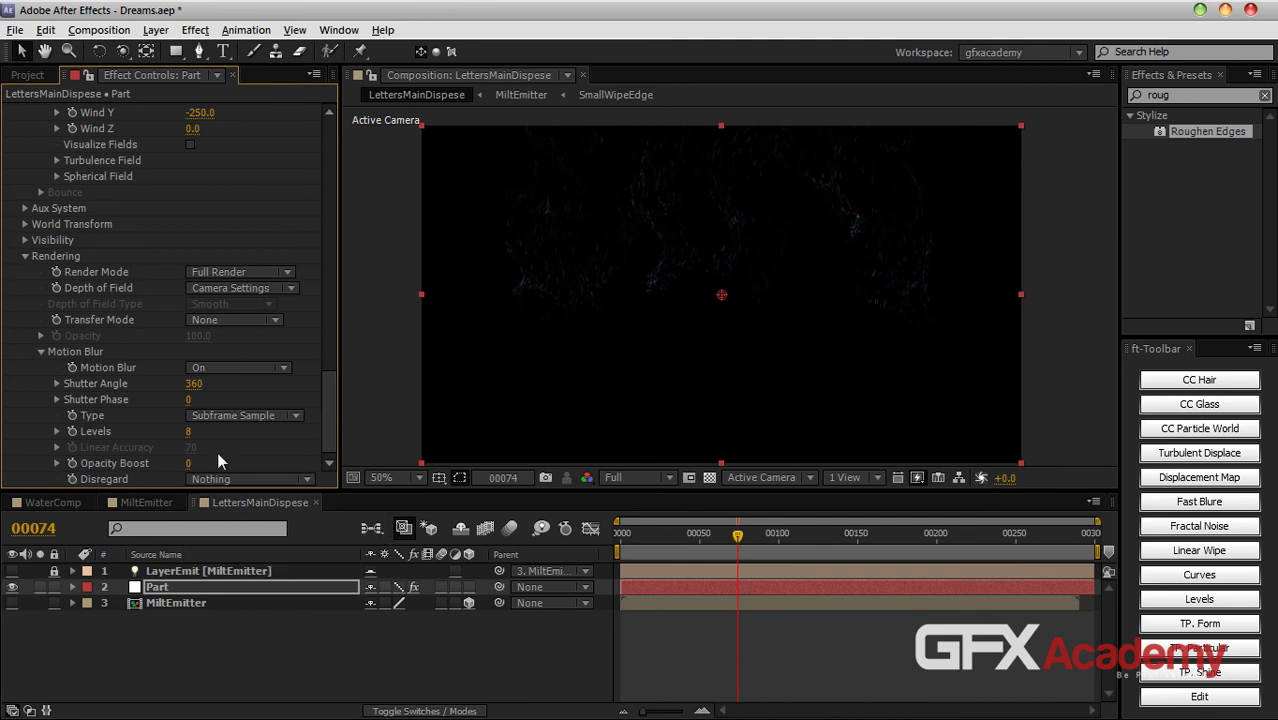
Step: Try motion blur Levels of 9 and 12, and return Levels to 8
click(192, 432)
text(9)
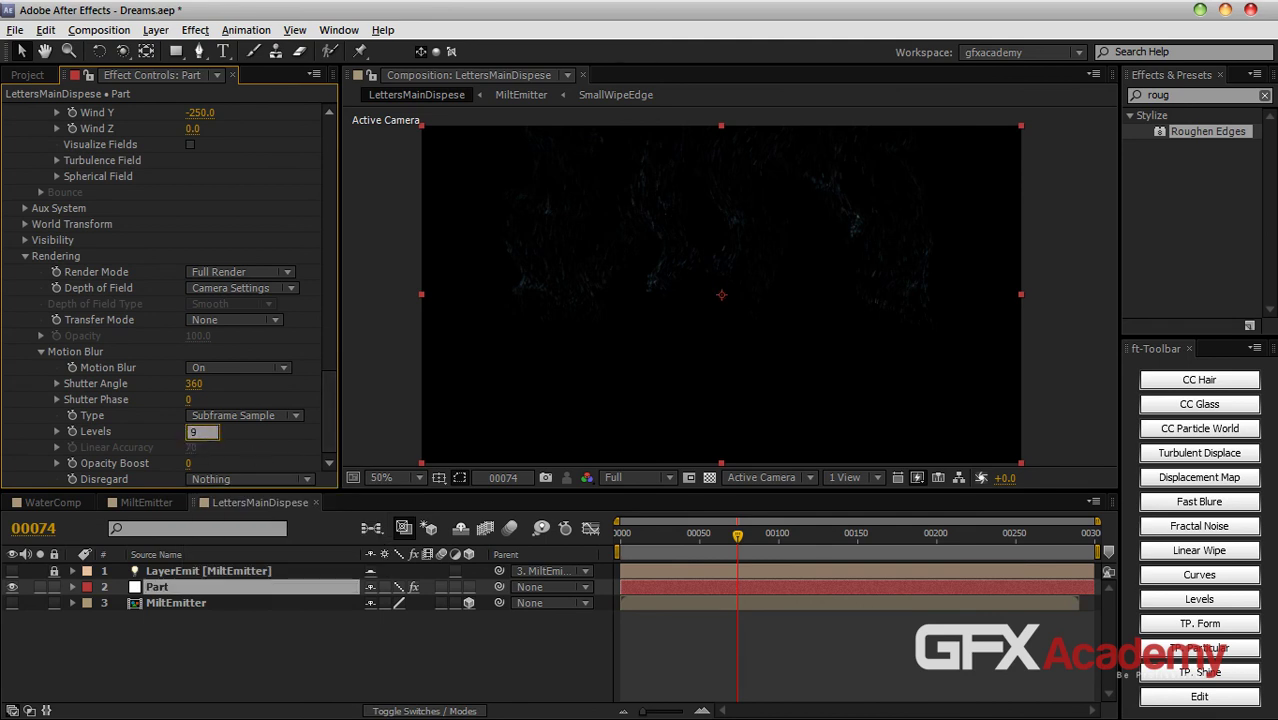
key(Return)
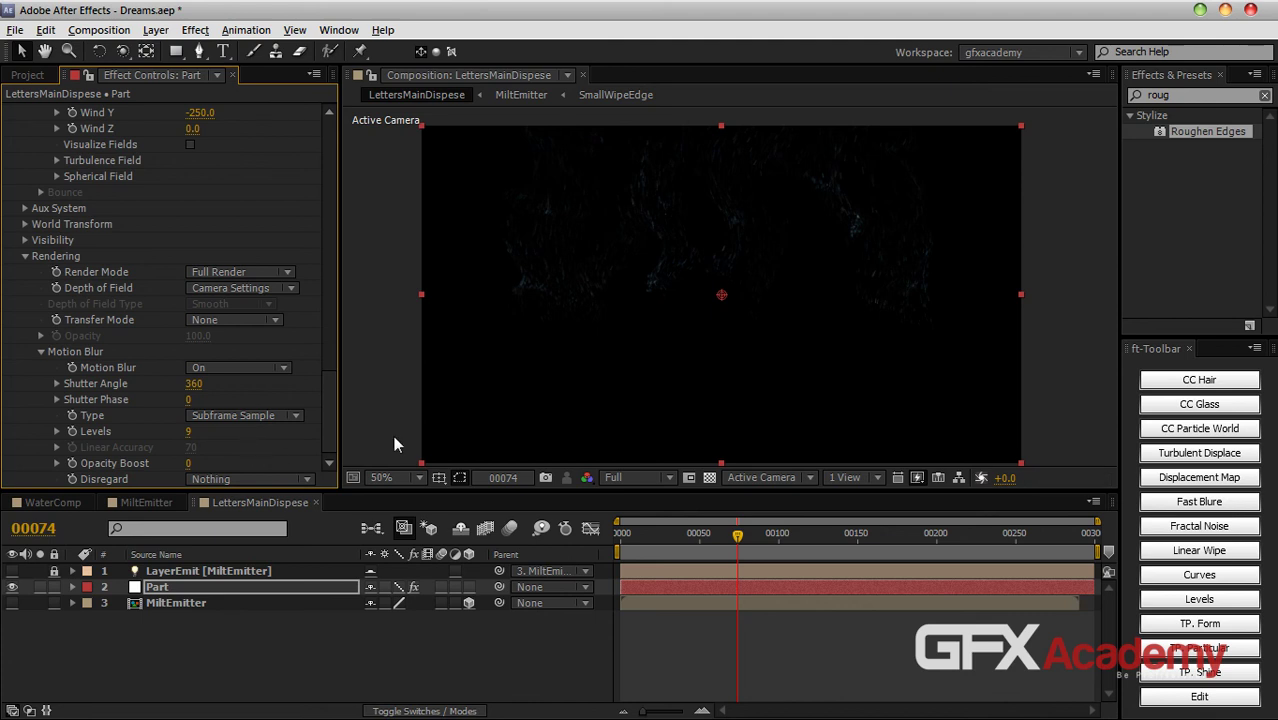
click(190, 432)
text(12)
key(Return)
click(193, 432)
text(8)
key(Return)
mouse_move(800, 267)
mouse_down()
mouse_move(776, 354)
mouse_move(794, 270)
mouse_up()
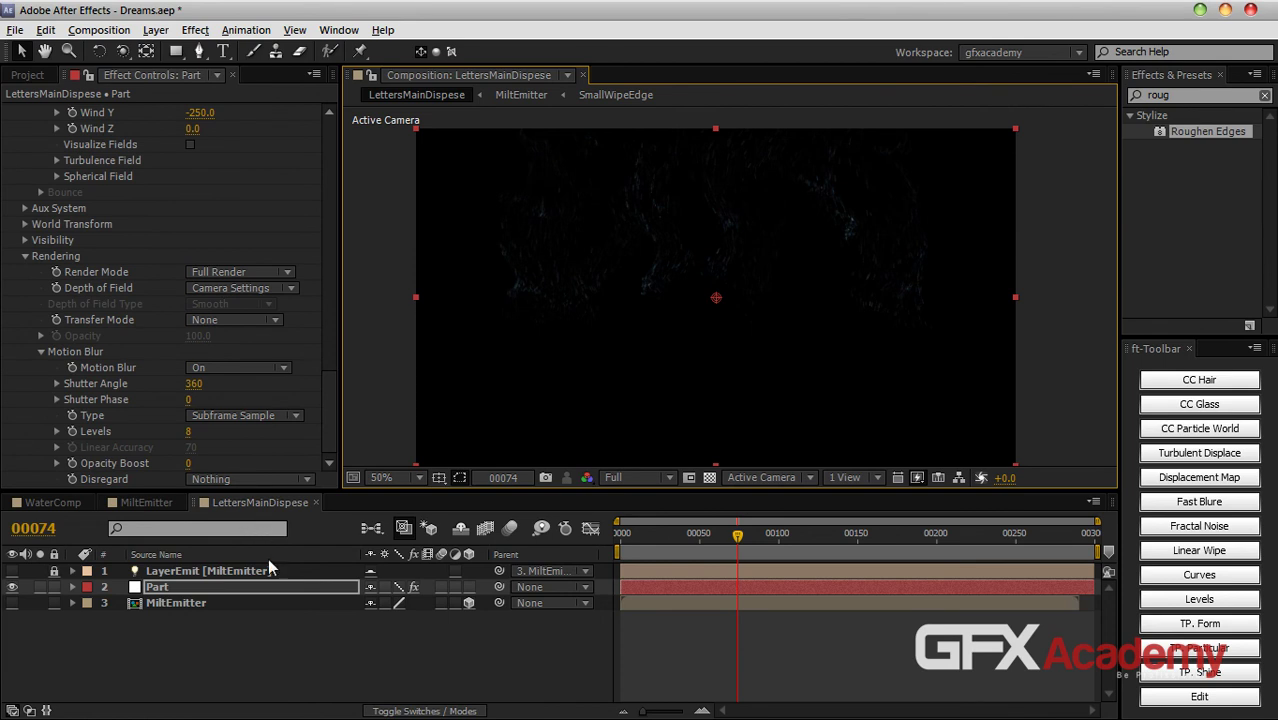
Step: Add the DR_[0000-0290].rpf footage to LettersMainDispese as the lowest layer, beneath MiltEmitter
click(179, 626)
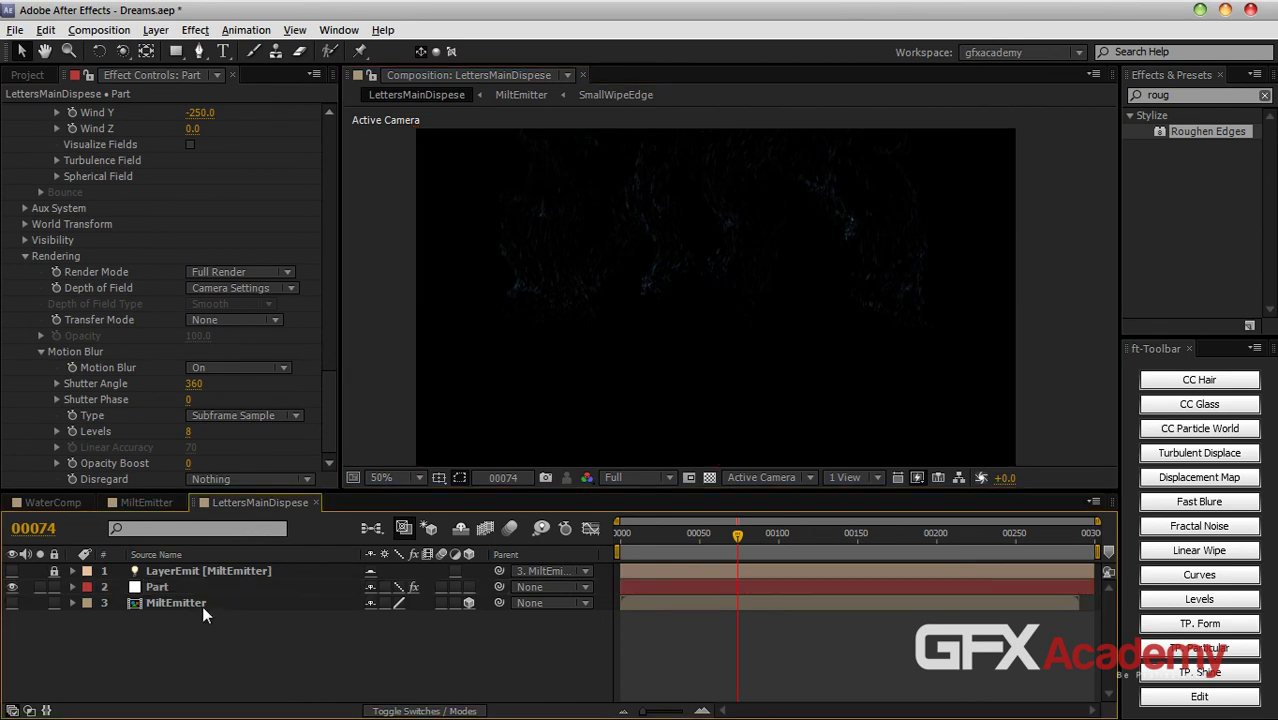
click(28, 75)
drag(107, 400, 150, 622)
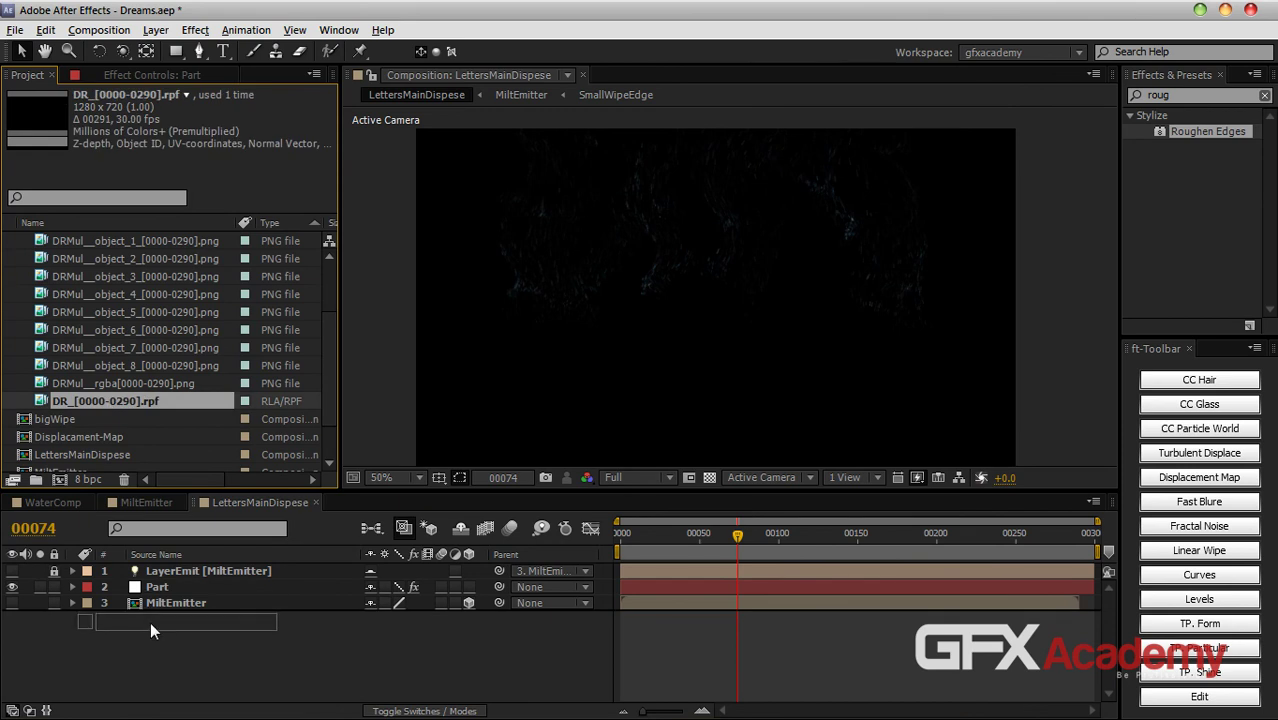
drag(150, 622, 150, 622)
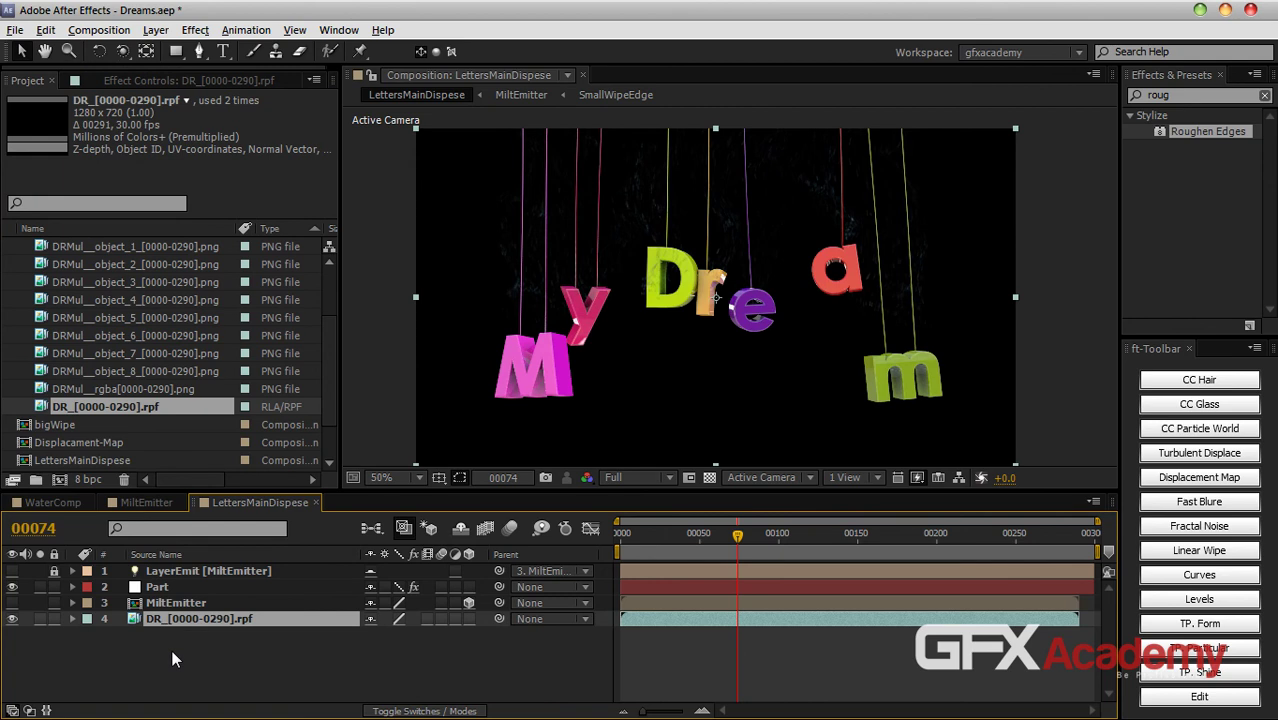
click(170, 646)
click(185, 620)
click(190, 604)
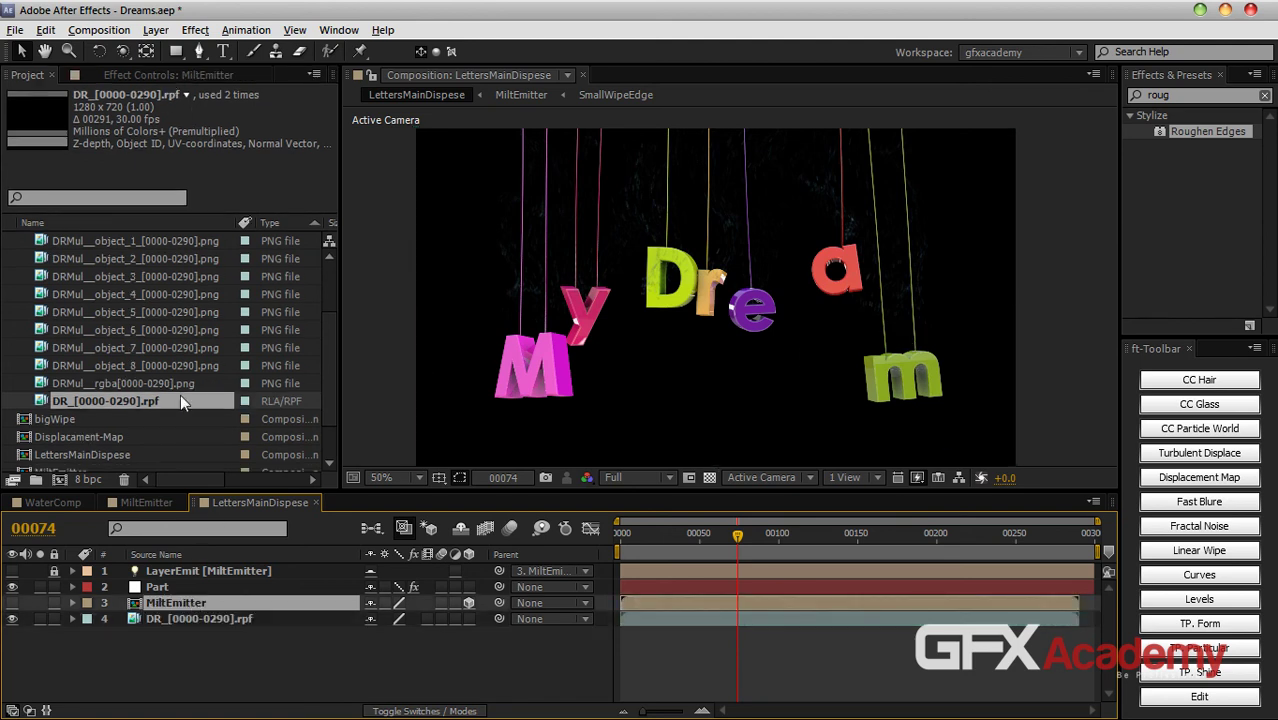
Step: Extend the plateaus of Particular's Size over Life and Opacity over Life curves toward death, and widen the effect settings area
click(176, 587)
click(170, 78)
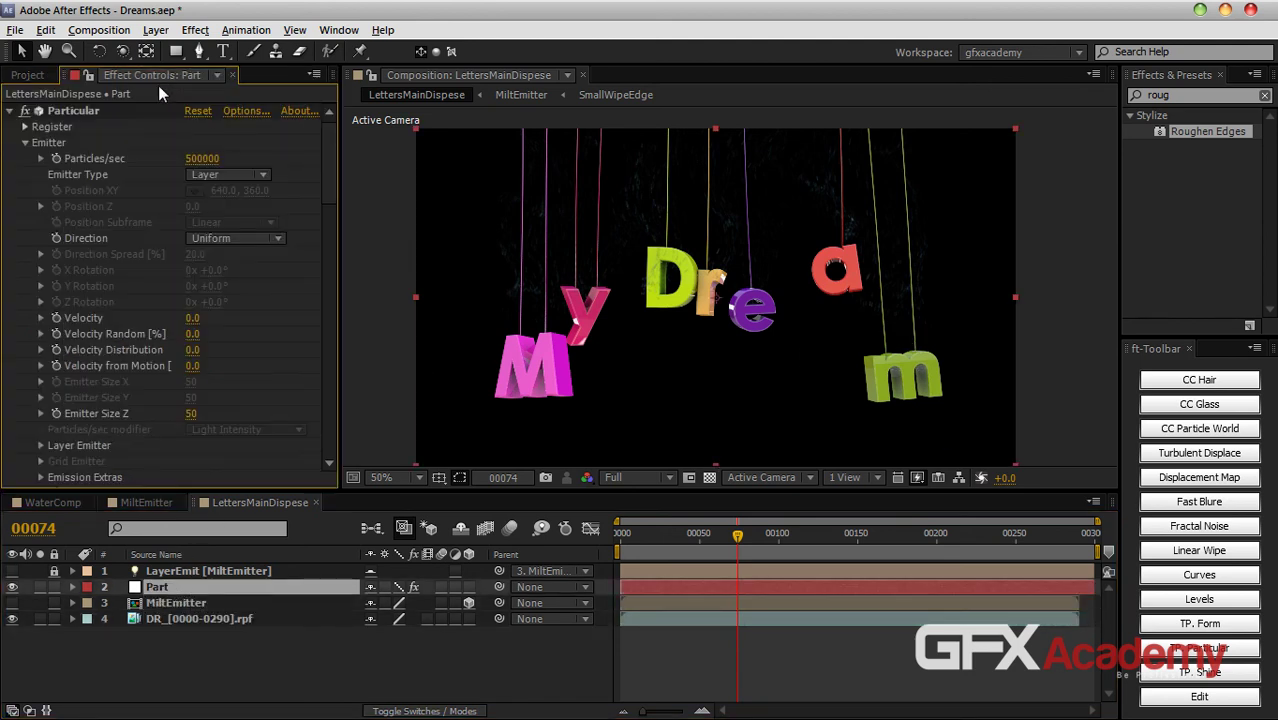
drag(324, 183, 330, 280)
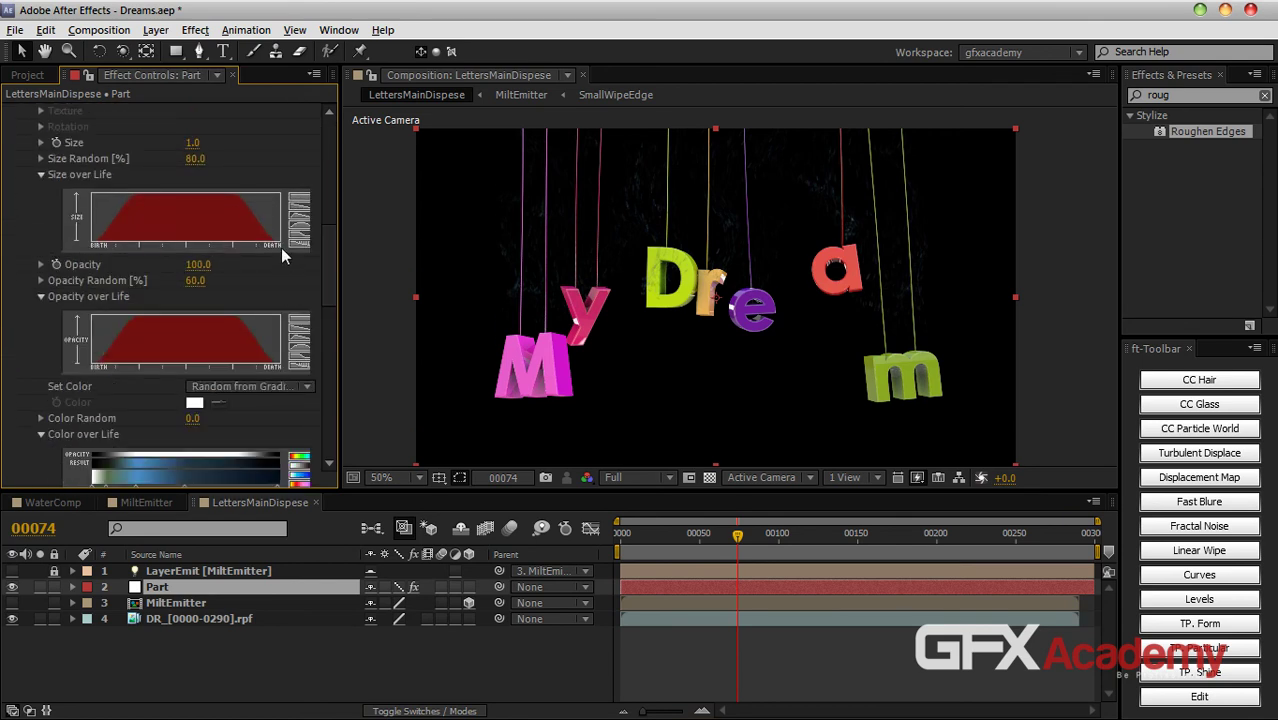
mouse_move(283, 248)
mouse_down()
mouse_move(252, 186)
mouse_move(211, 174)
mouse_up()
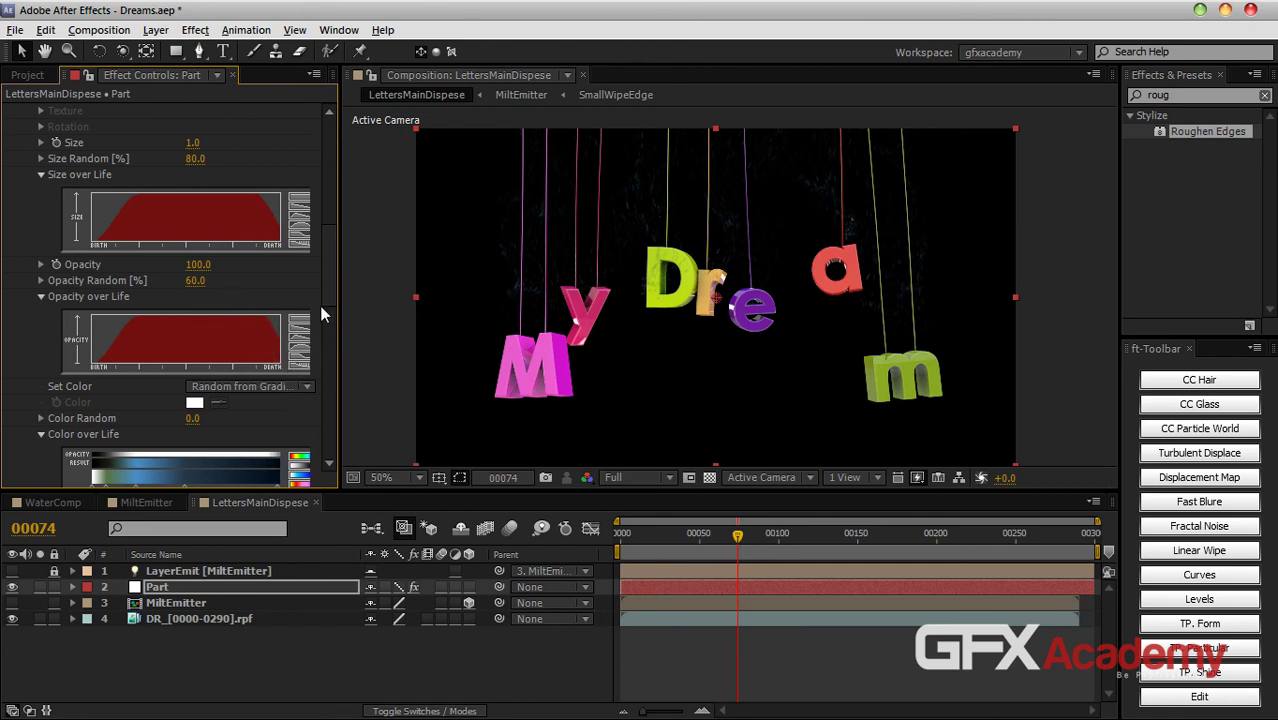
drag(339, 349, 367, 349)
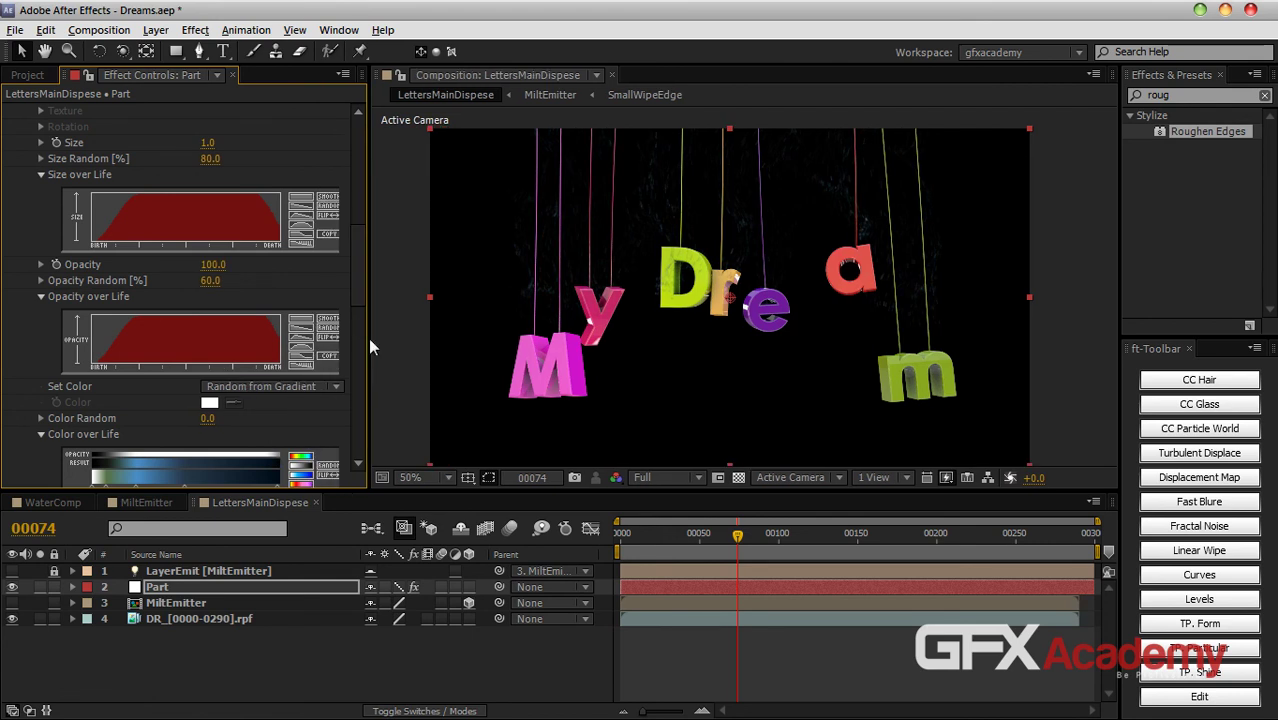
Step: Set Particular's Opacity Random to 20% and Size Random to 50%
mouse_move(352, 283)
mouse_down()
mouse_move(351, 301)
mouse_move(348, 276)
mouse_up()
click(213, 315)
text(20)
key(Return)
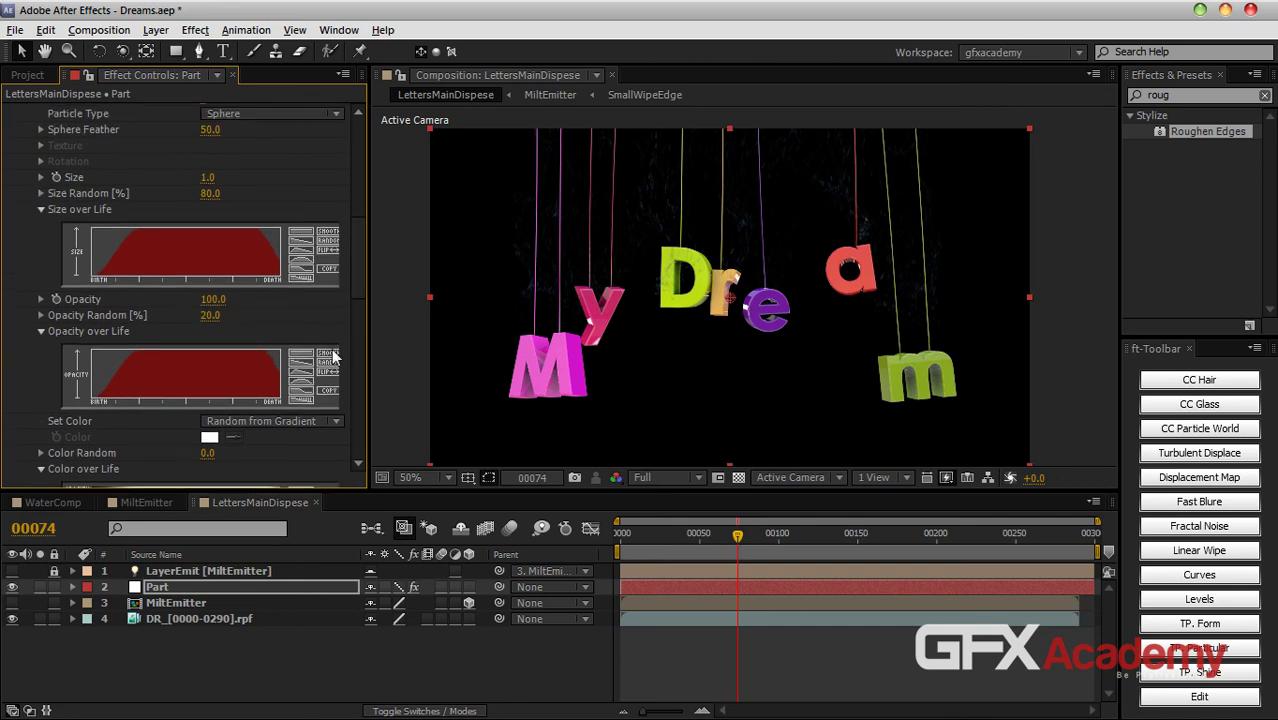
drag(353, 290, 355, 273)
click(210, 245)
text(50)
click(294, 253)
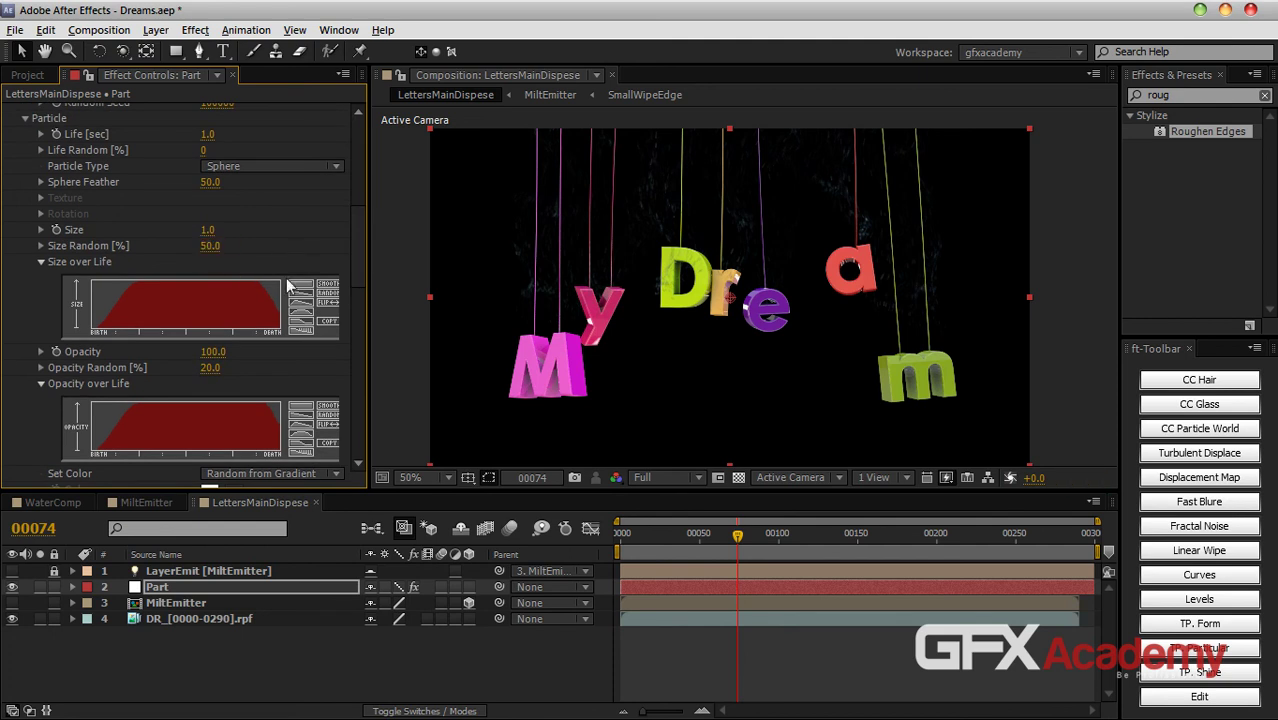
Step: Open the emitter's Particles/sec value for editing
drag(353, 265, 346, 177)
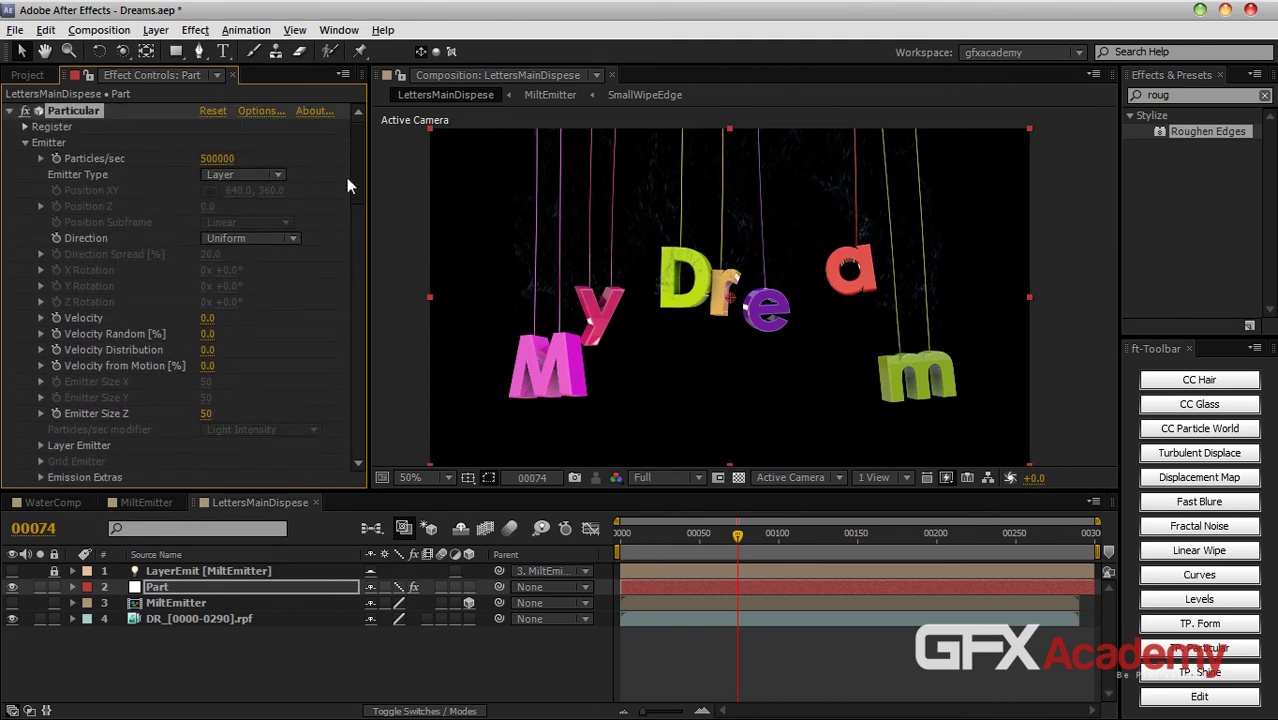
click(205, 159)
text(50000)
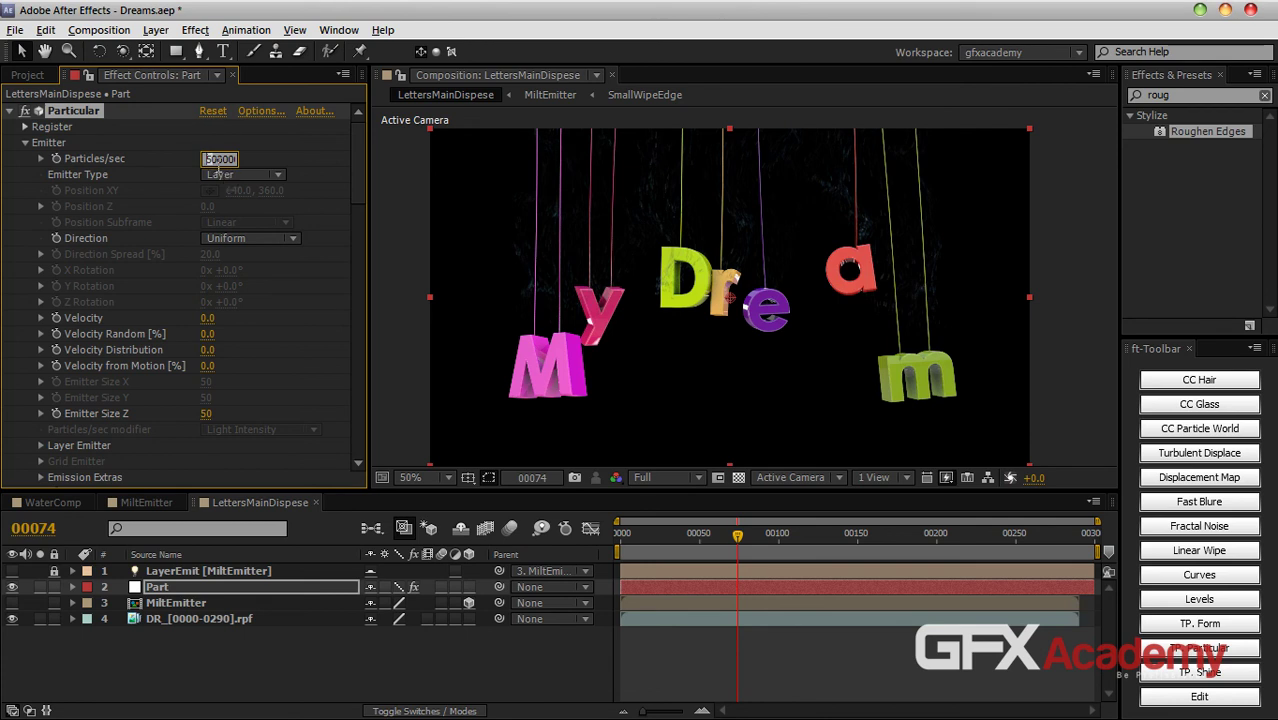
key(Return)
Step: Redraw Particular's Size over Life and Opacity over Life curves to rise quickly at birth and stay full until death
drag(355, 184, 356, 294)
drag(285, 197, 278, 150)
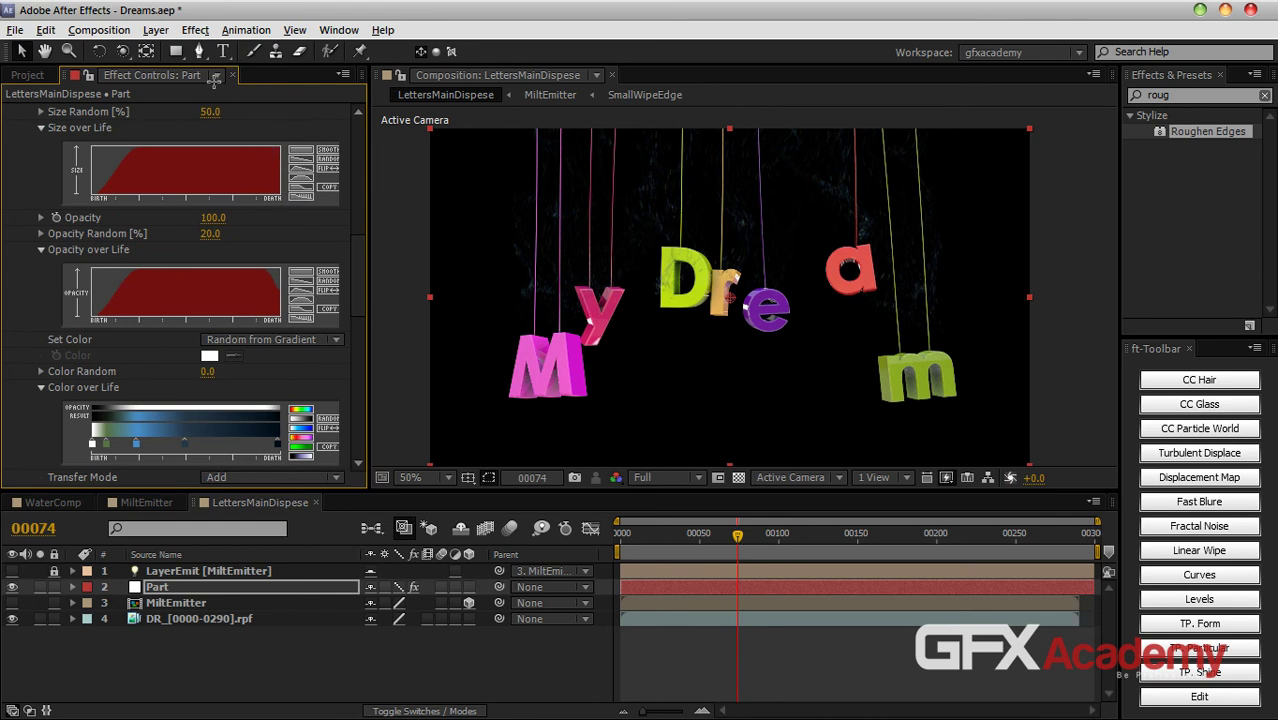
drag(284, 318, 274, 274)
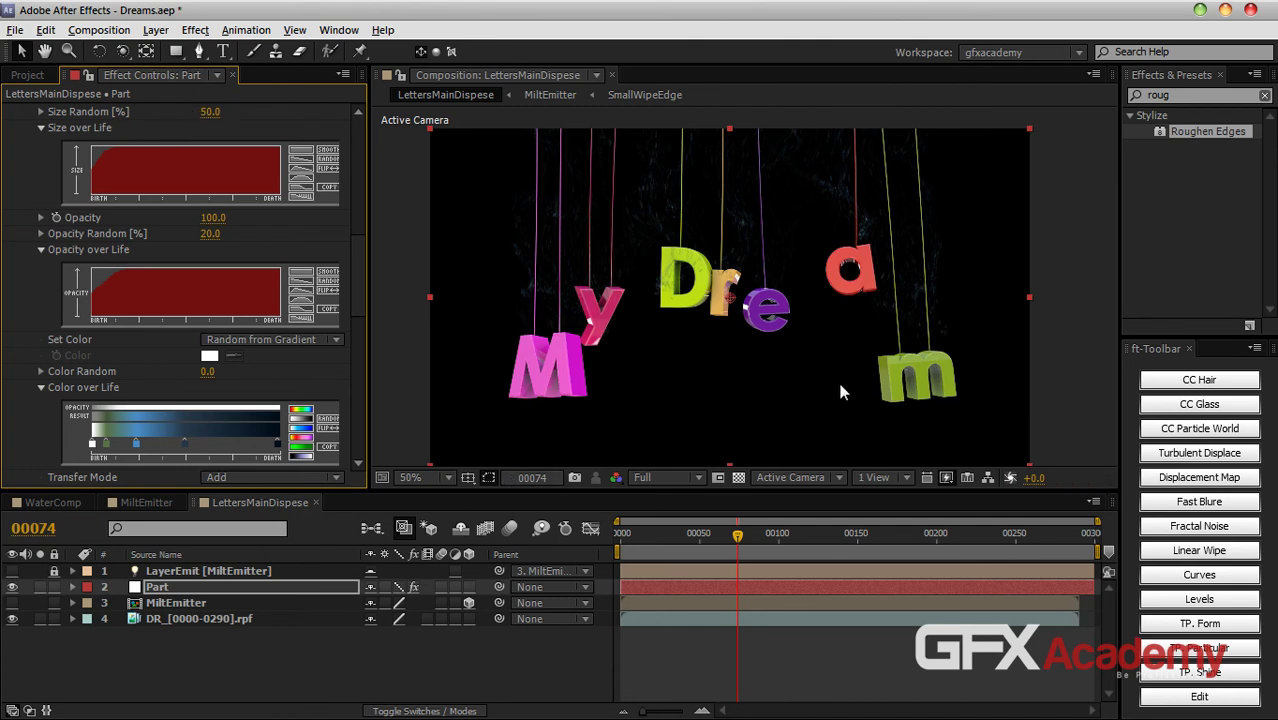
Step: Make the DR_[0000-0290].rpf footage a 3D layer
drag(813, 287, 807, 291)
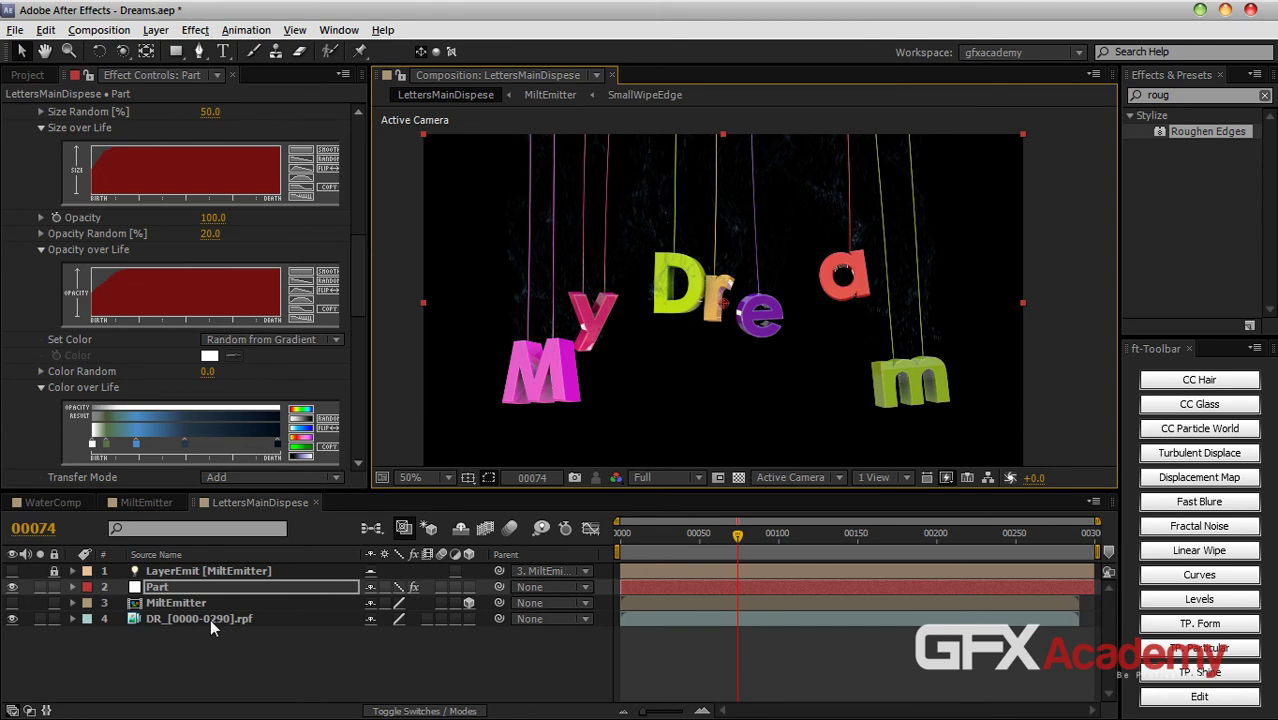
click(210, 619)
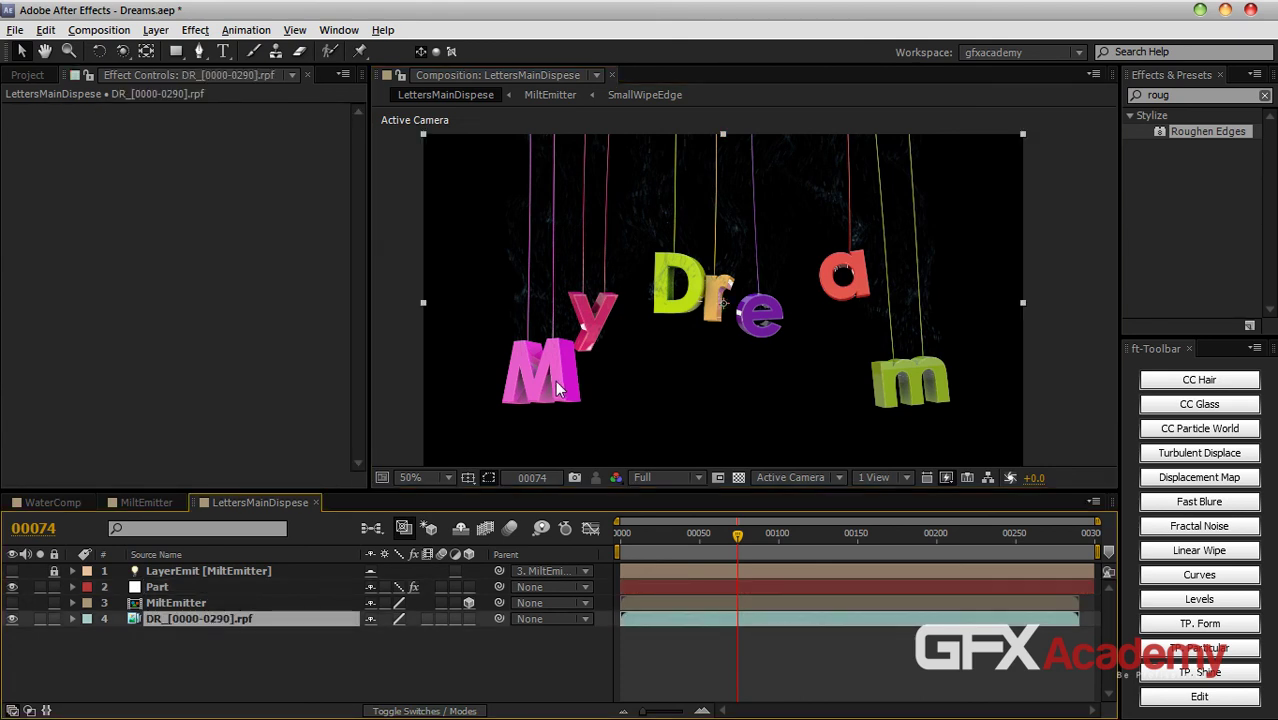
click(469, 619)
Step: Add a Point light named Light 1 with a brighter blue colour, 100% intensity and cast shadows on
click(155, 29)
mouse_move(190, 51)
click(568, 93)
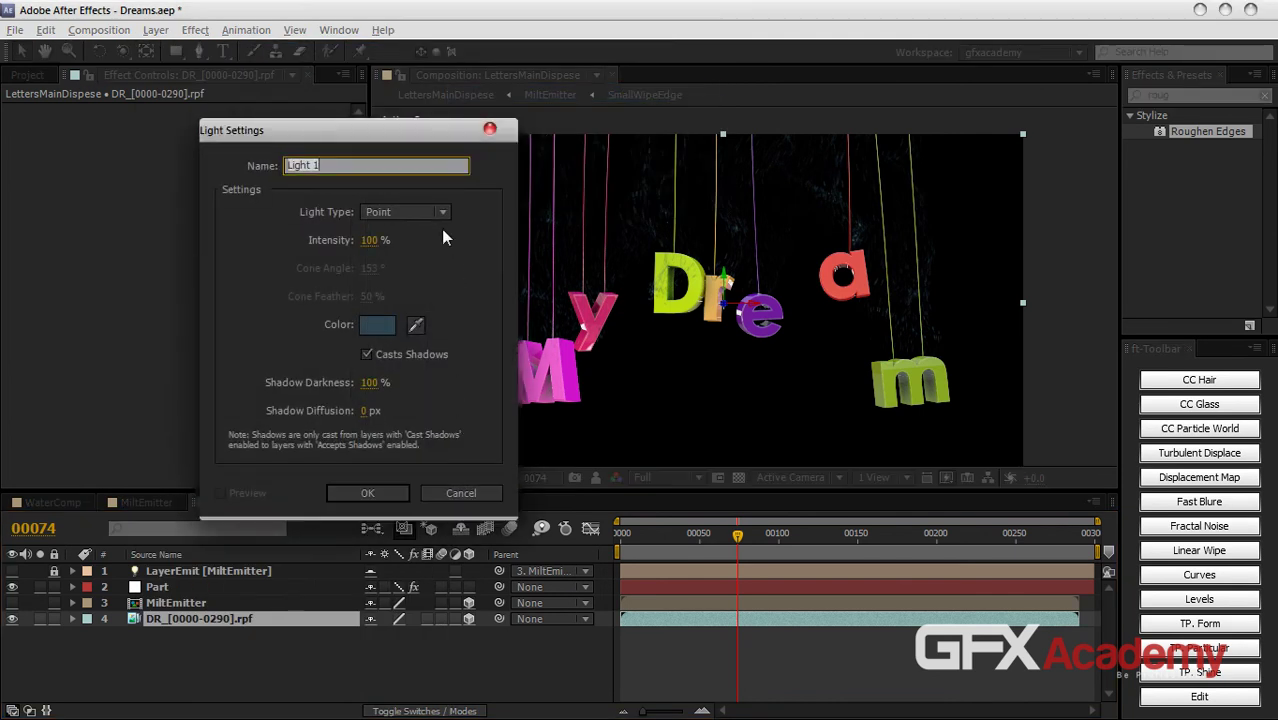
click(393, 322)
drag(205, 344, 211, 361)
click(493, 288)
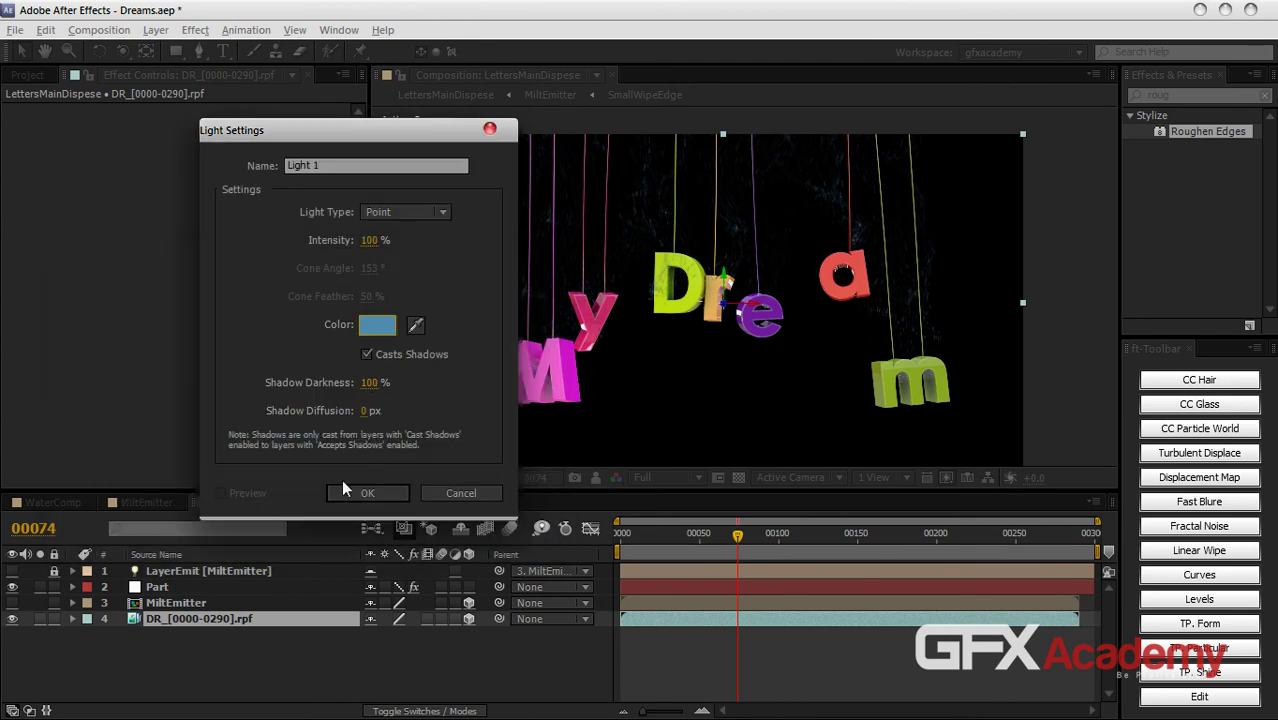
click(387, 491)
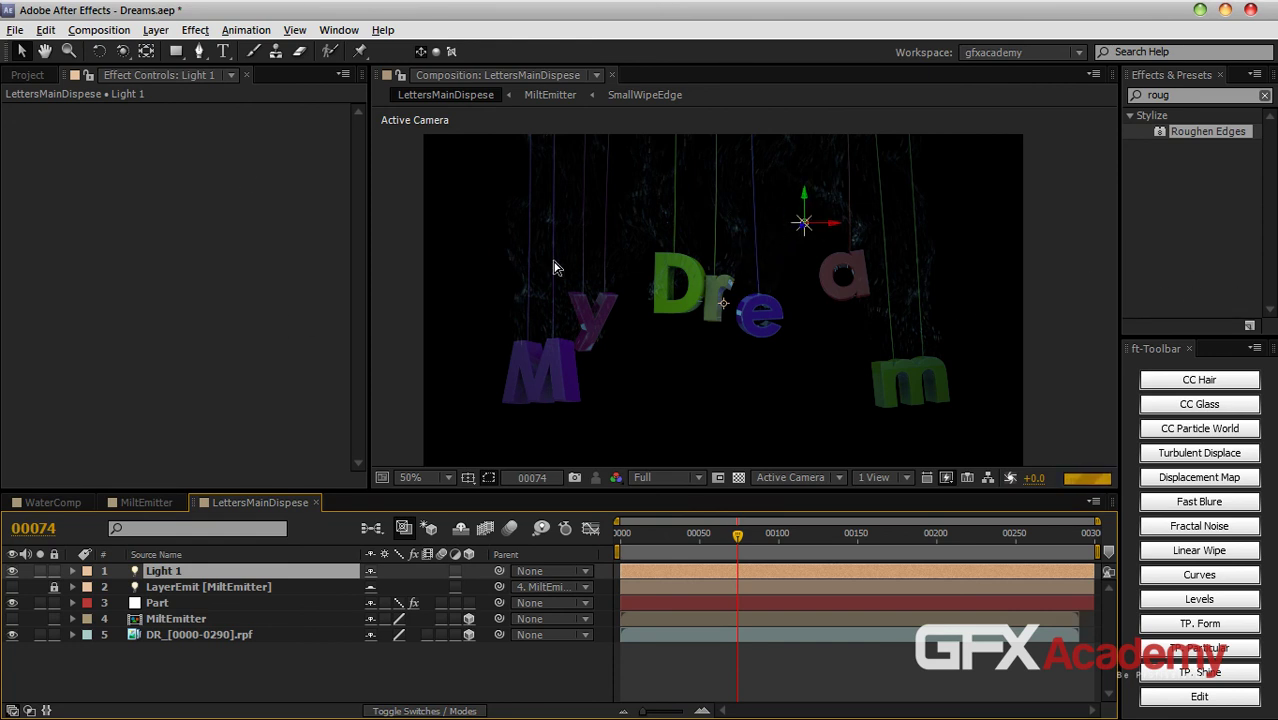
Step: Change Light 1's type to Spot
click(155, 29)
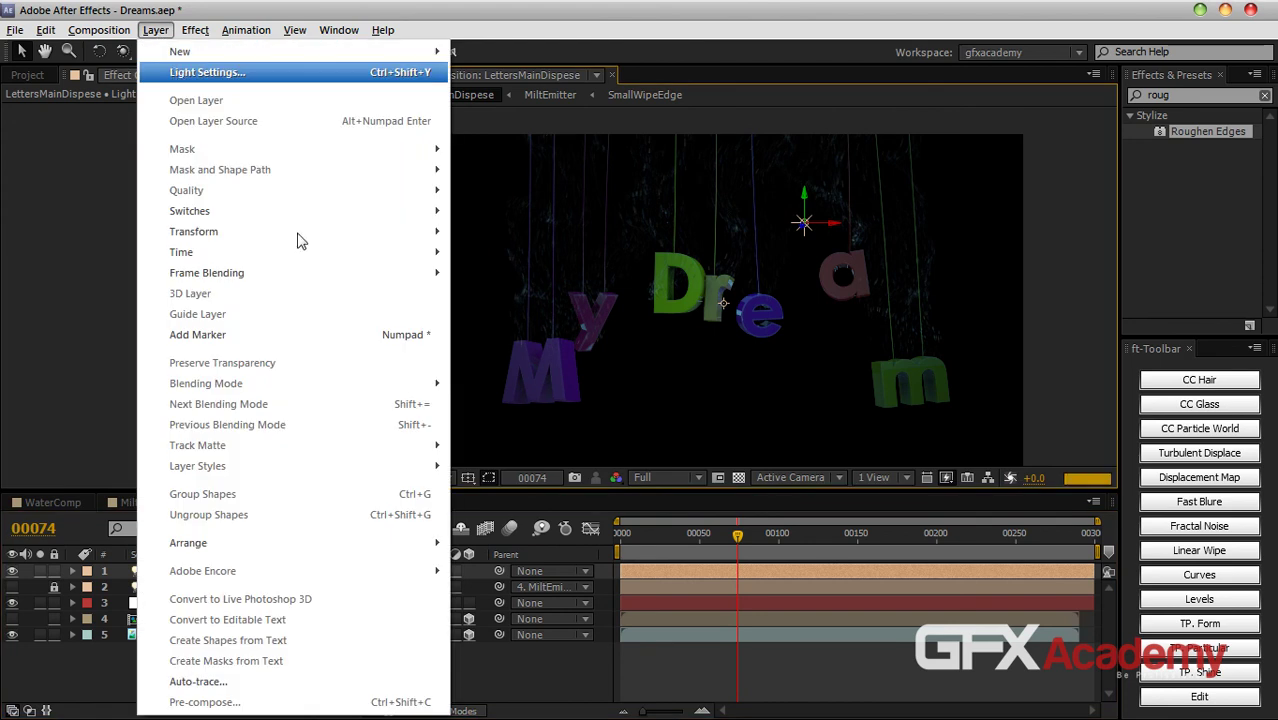
click(207, 72)
click(405, 212)
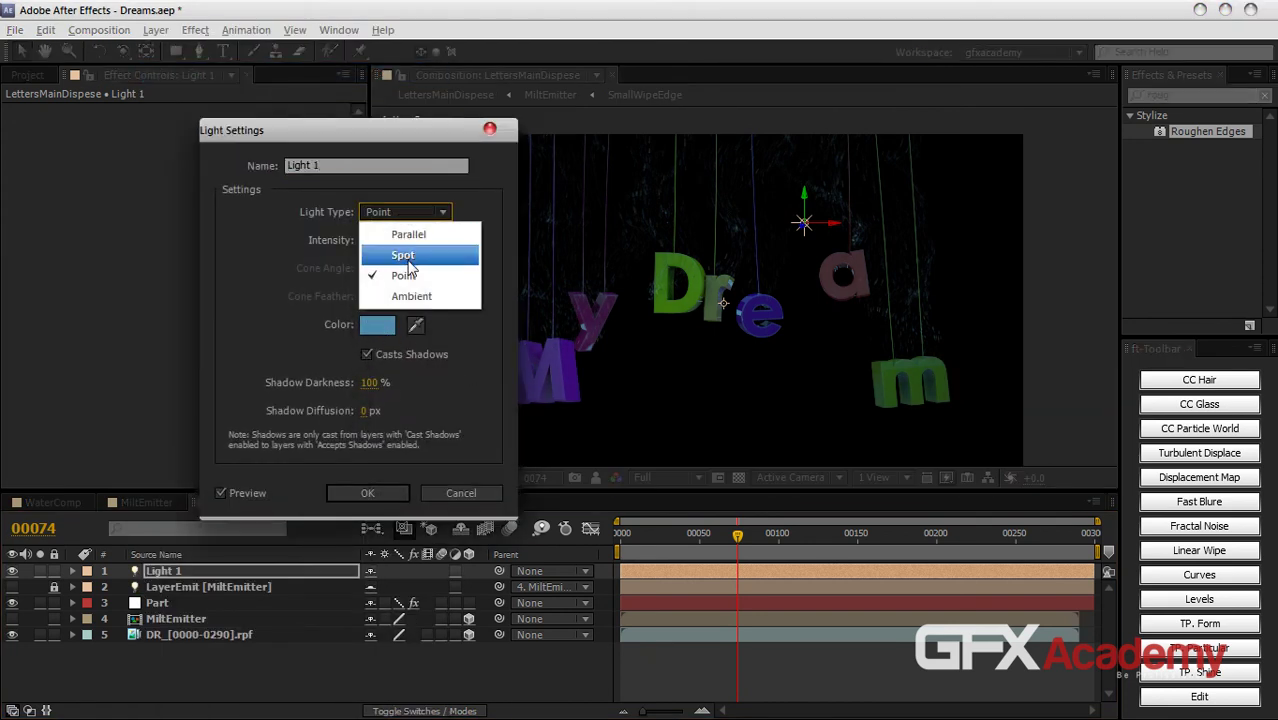
click(406, 257)
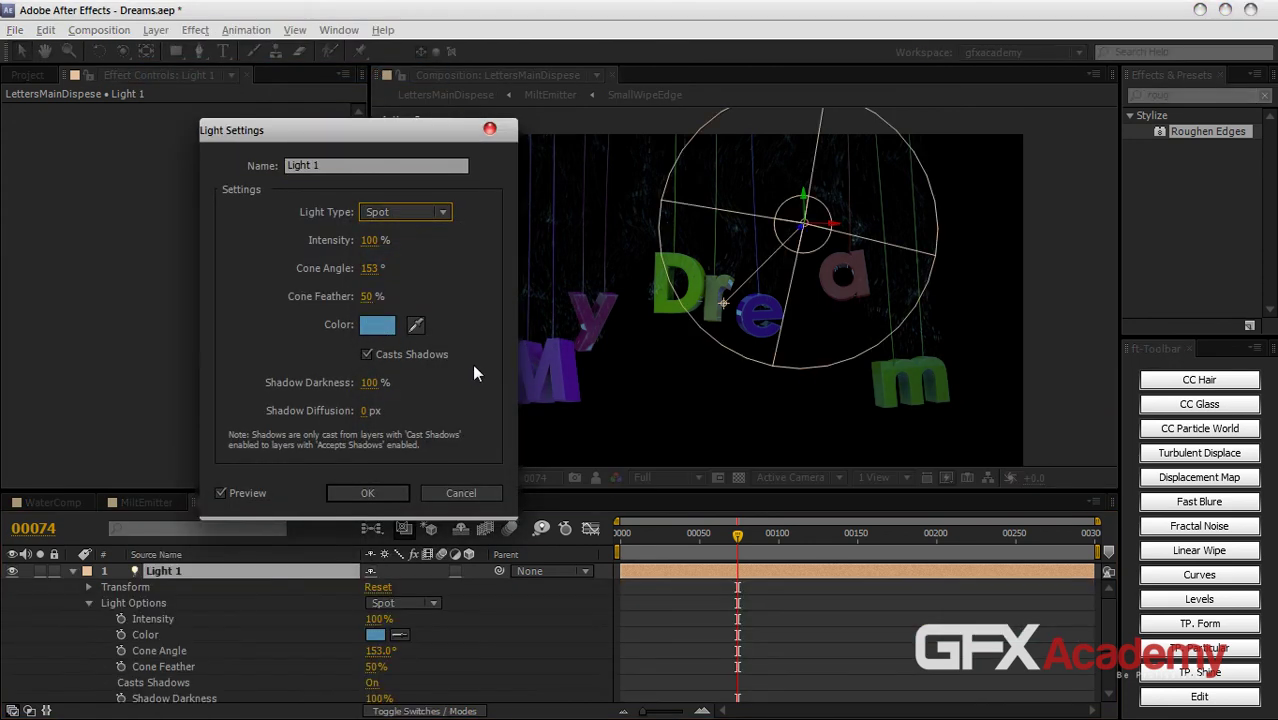
click(390, 489)
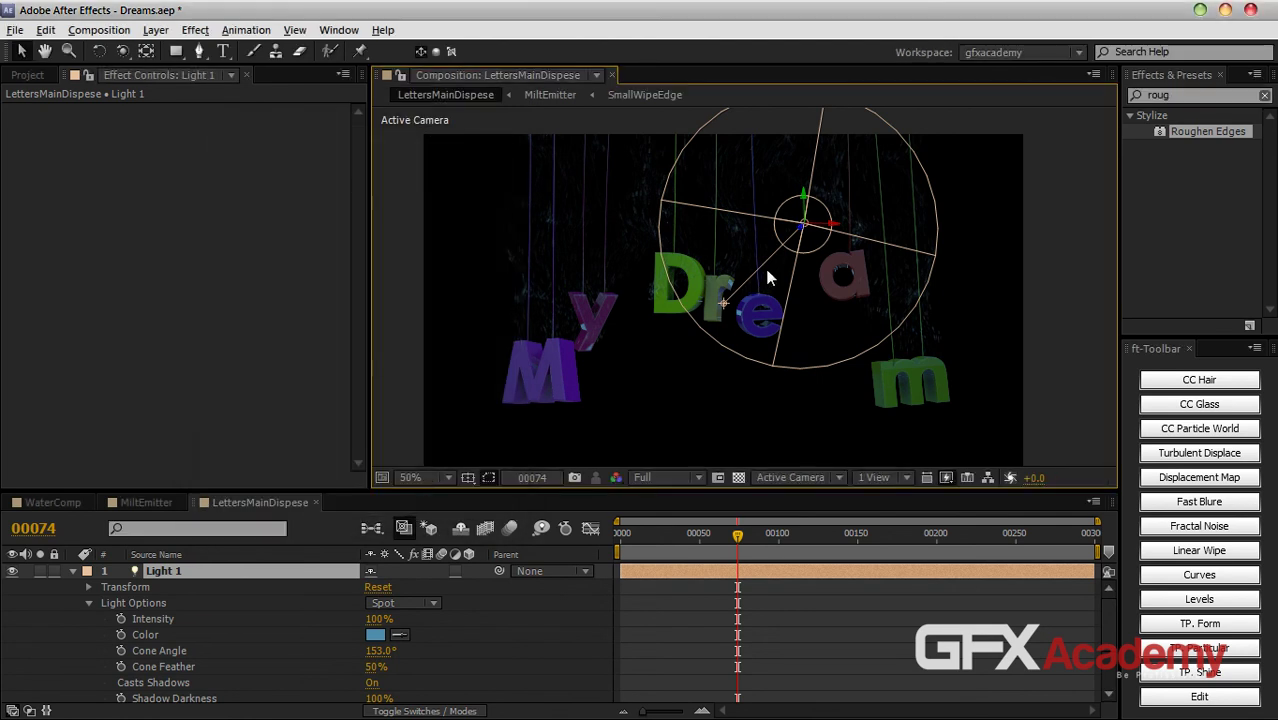
Step: Reduce Light 1's cone angle to 94°
click(155, 30)
click(190, 72)
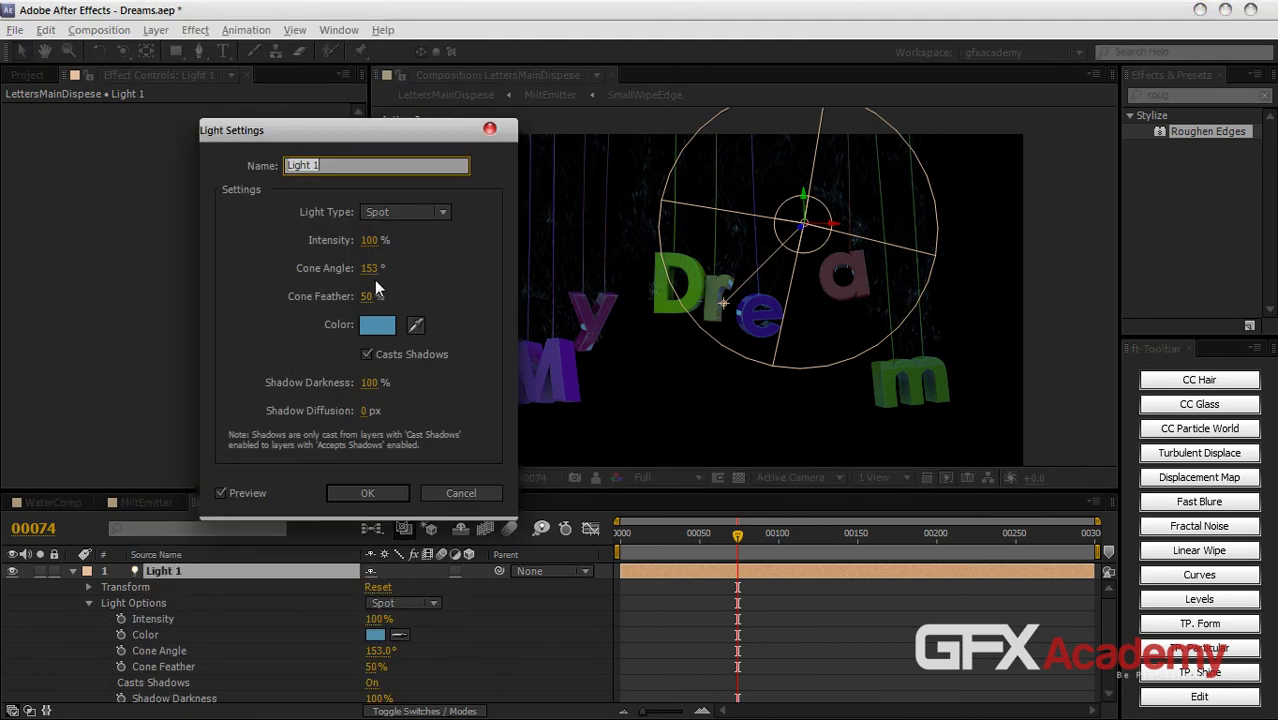
click(370, 269)
drag(335, 275, 319, 279)
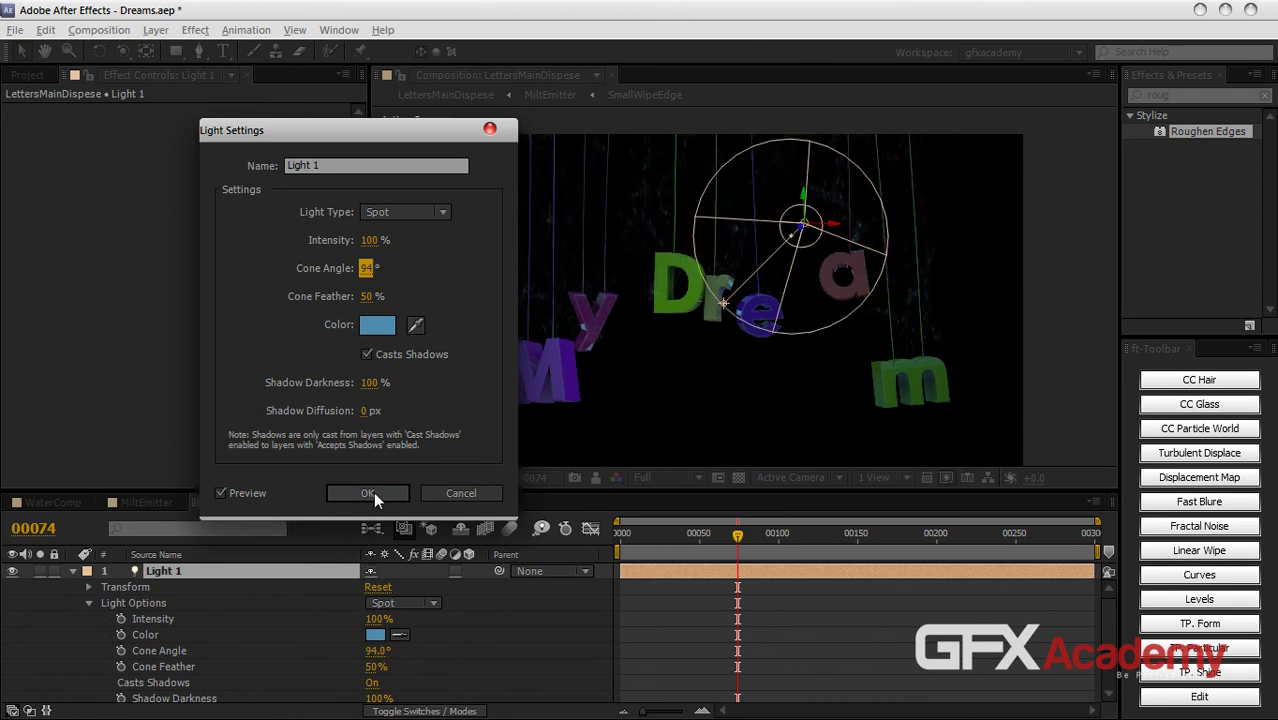
click(392, 492)
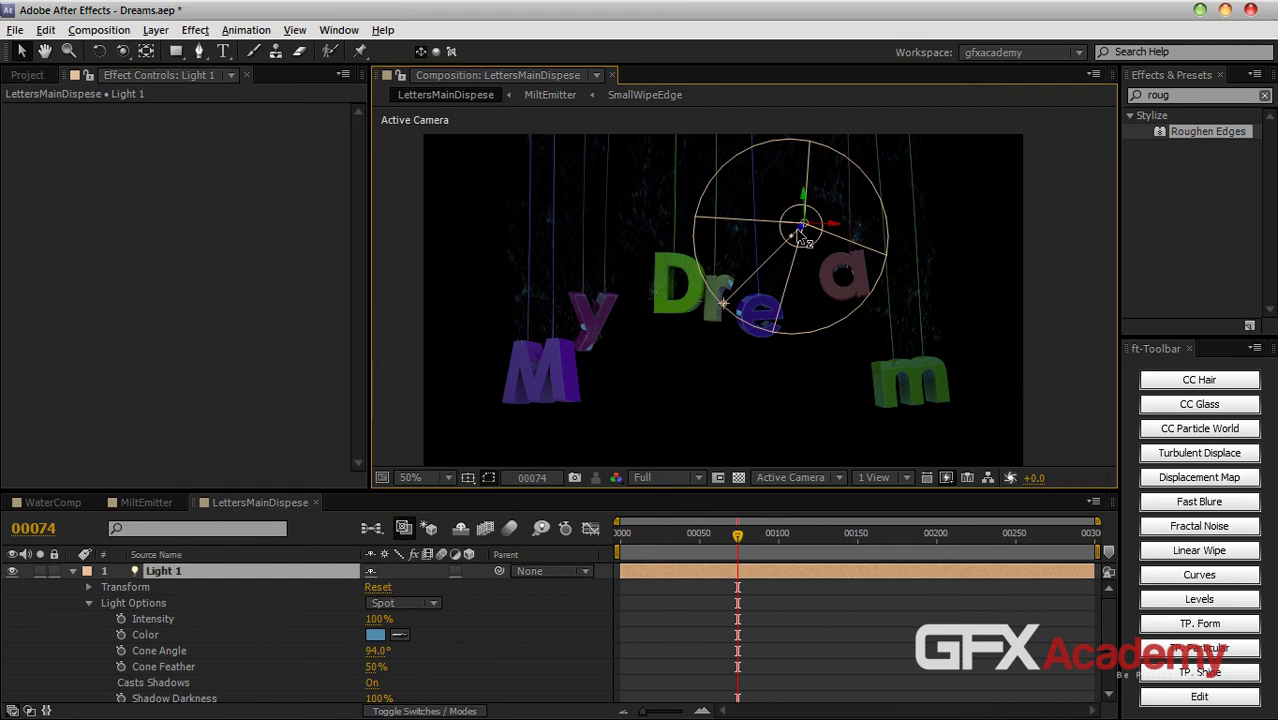
Step: Move Light 1 to the middle of the word, between the r and the e, and collapse its properties
drag(956, 219, 447, 275)
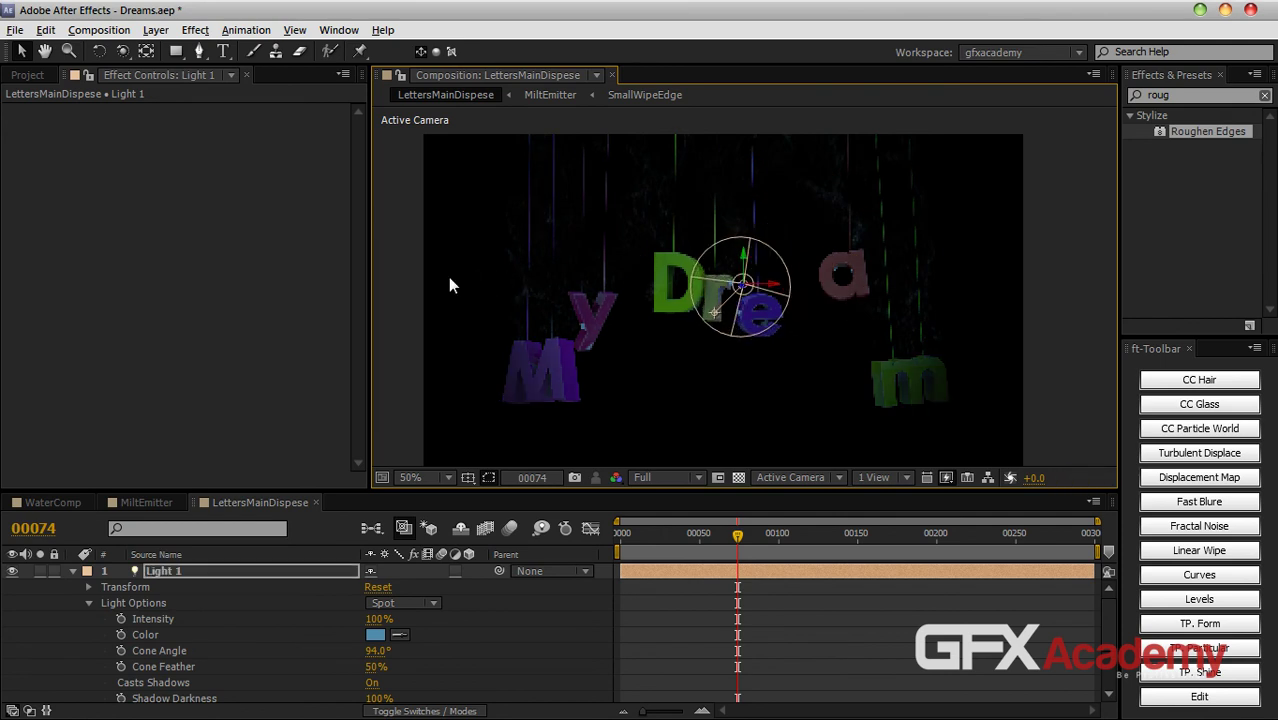
click(73, 571)
click(188, 578)
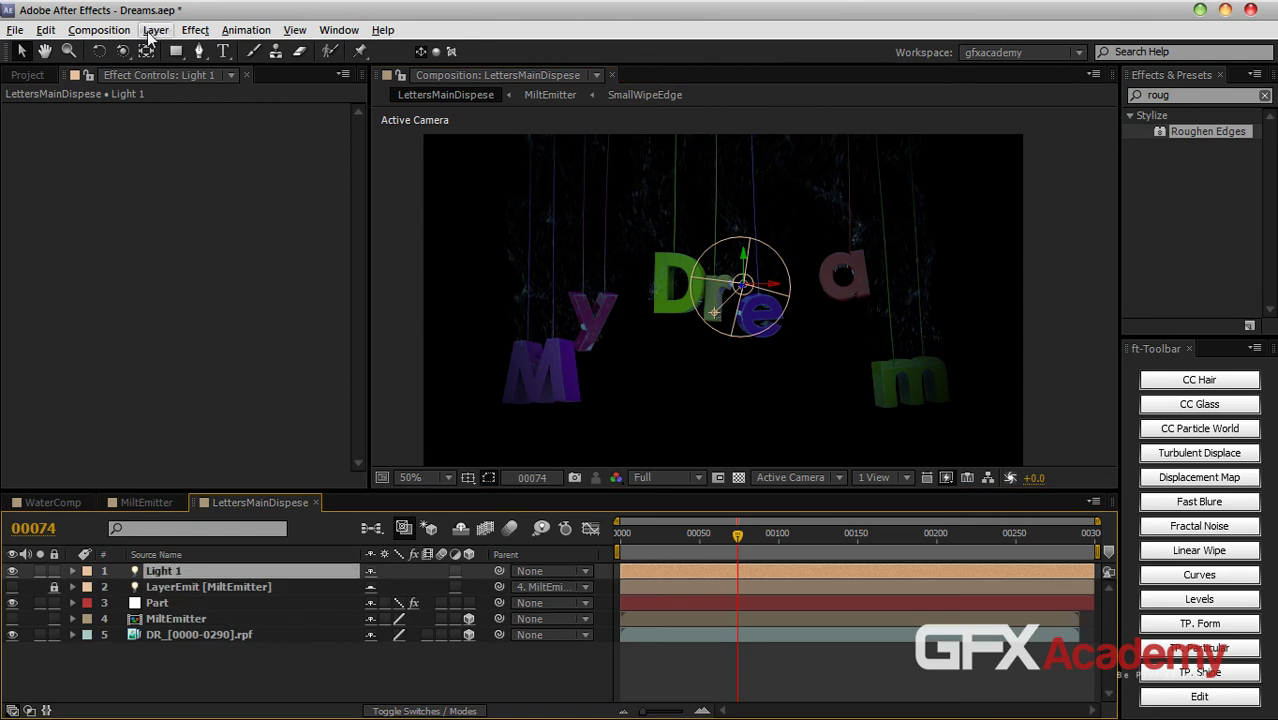
Step: Apply Curves to the DR_[0000-0290].rpf layer and pull the middle of the Red channel curve down slightly
click(189, 635)
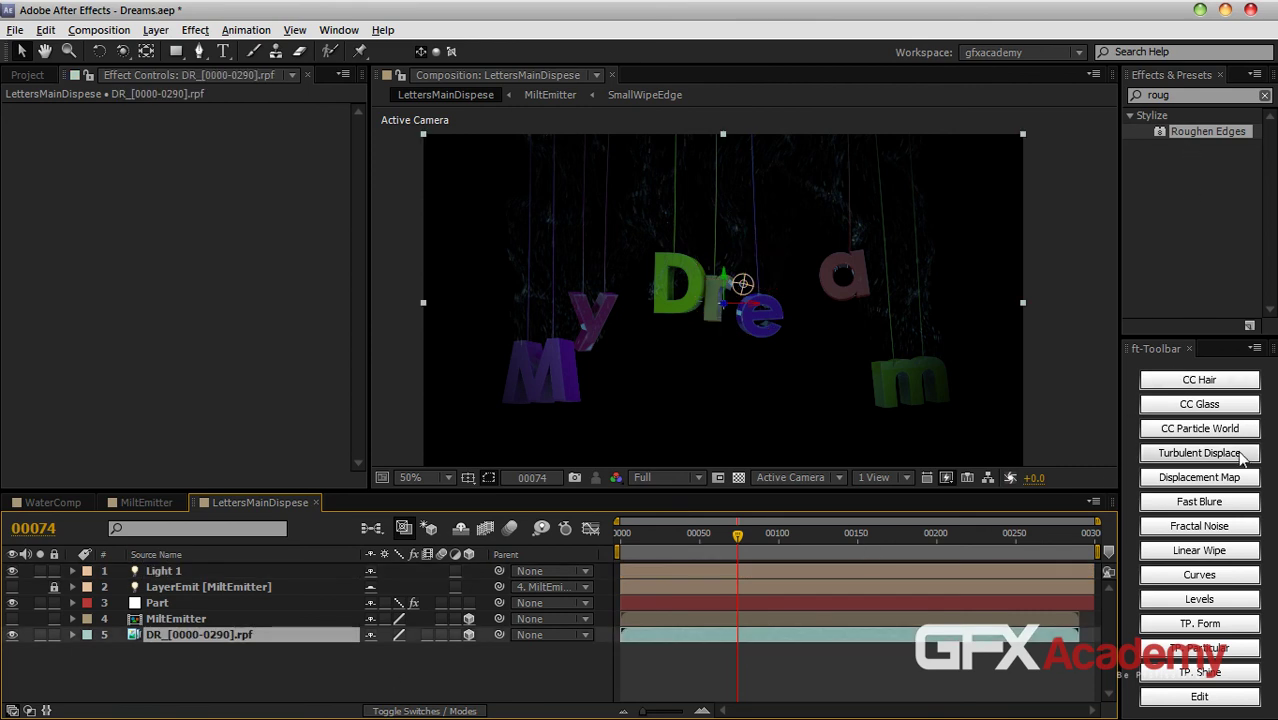
click(1205, 578)
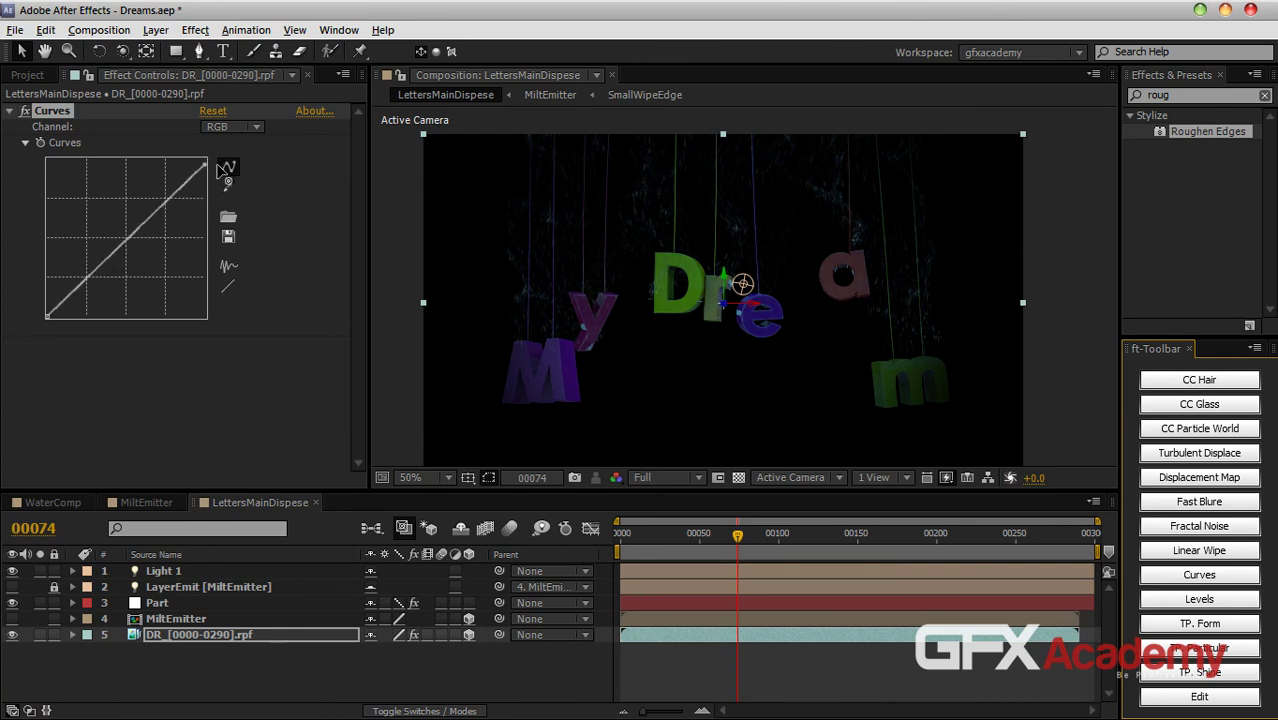
click(230, 127)
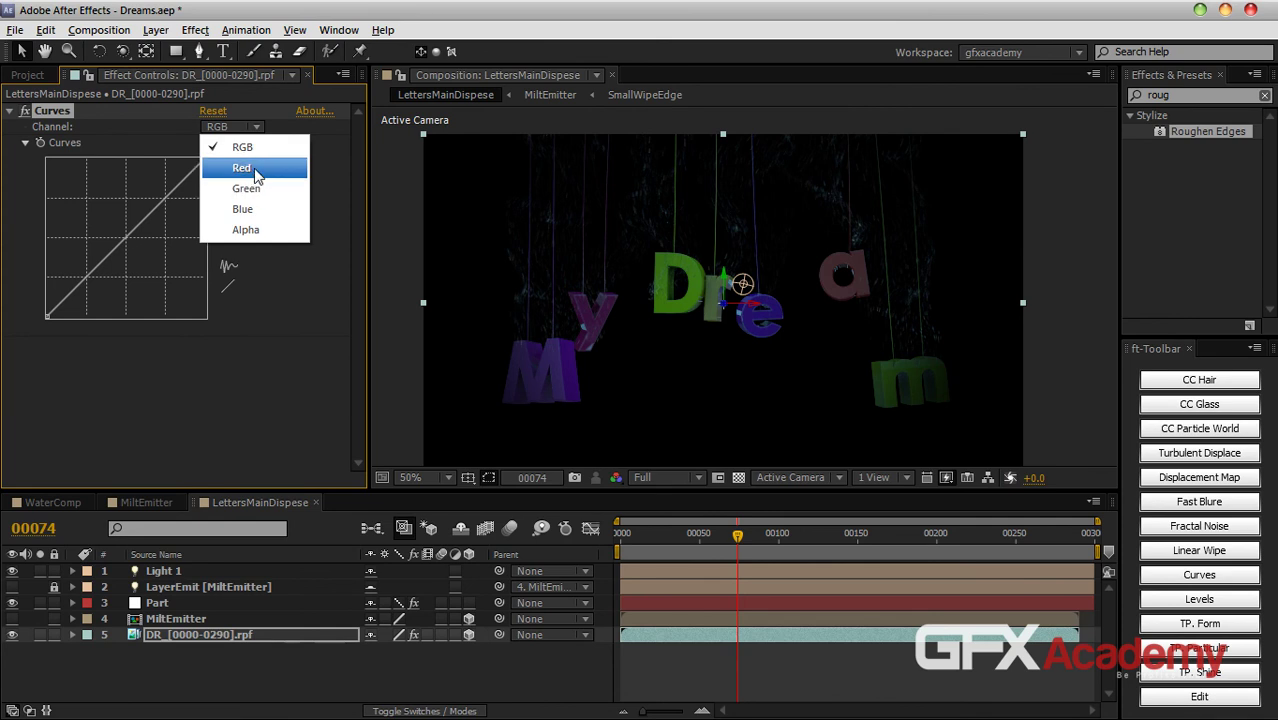
click(254, 170)
drag(122, 244, 134, 248)
Step: Raise the middle of the Green channel curve slightly and the middle of the Blue channel curve a bit more
click(231, 130)
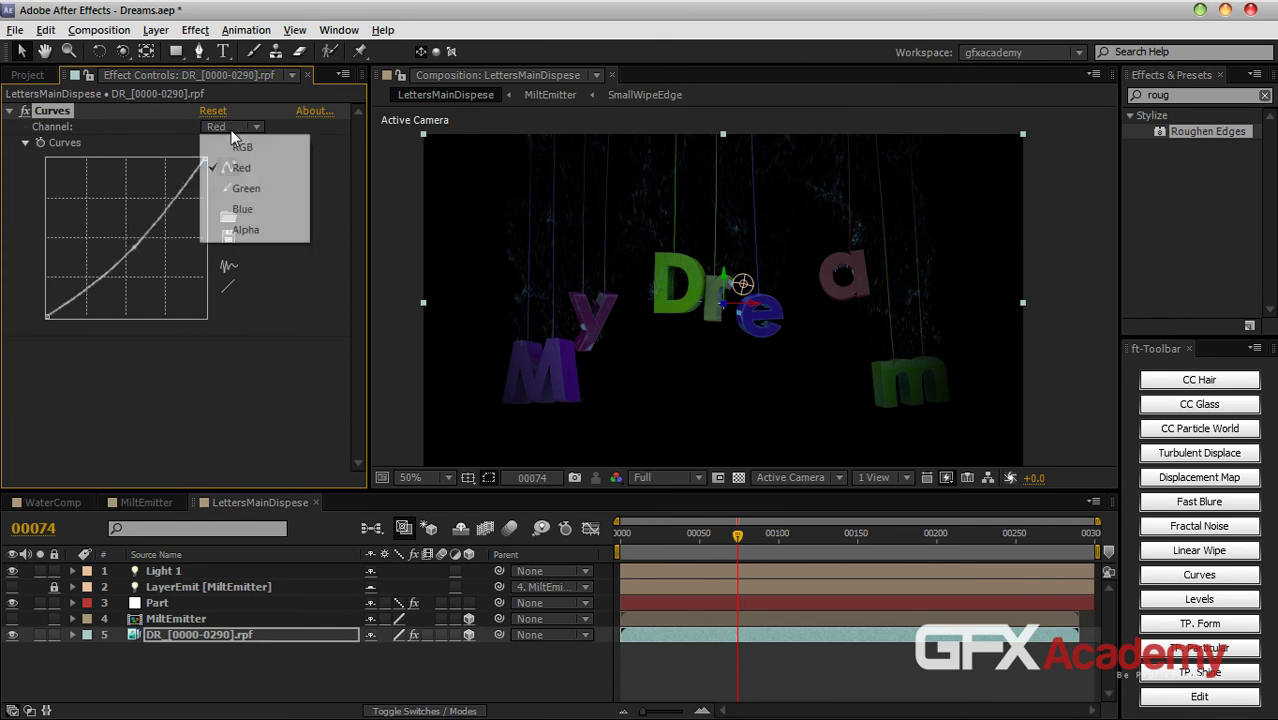
click(245, 189)
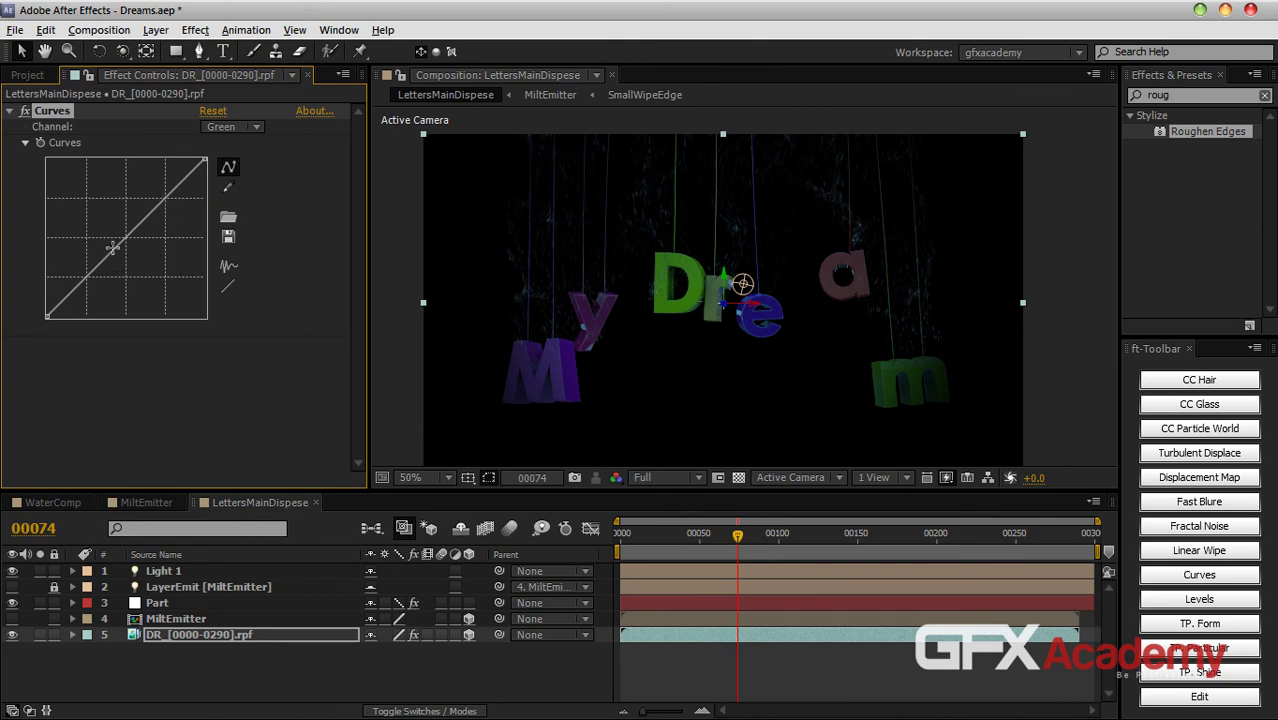
mouse_move(126, 238)
mouse_down()
mouse_move(135, 254)
mouse_move(124, 235)
mouse_up()
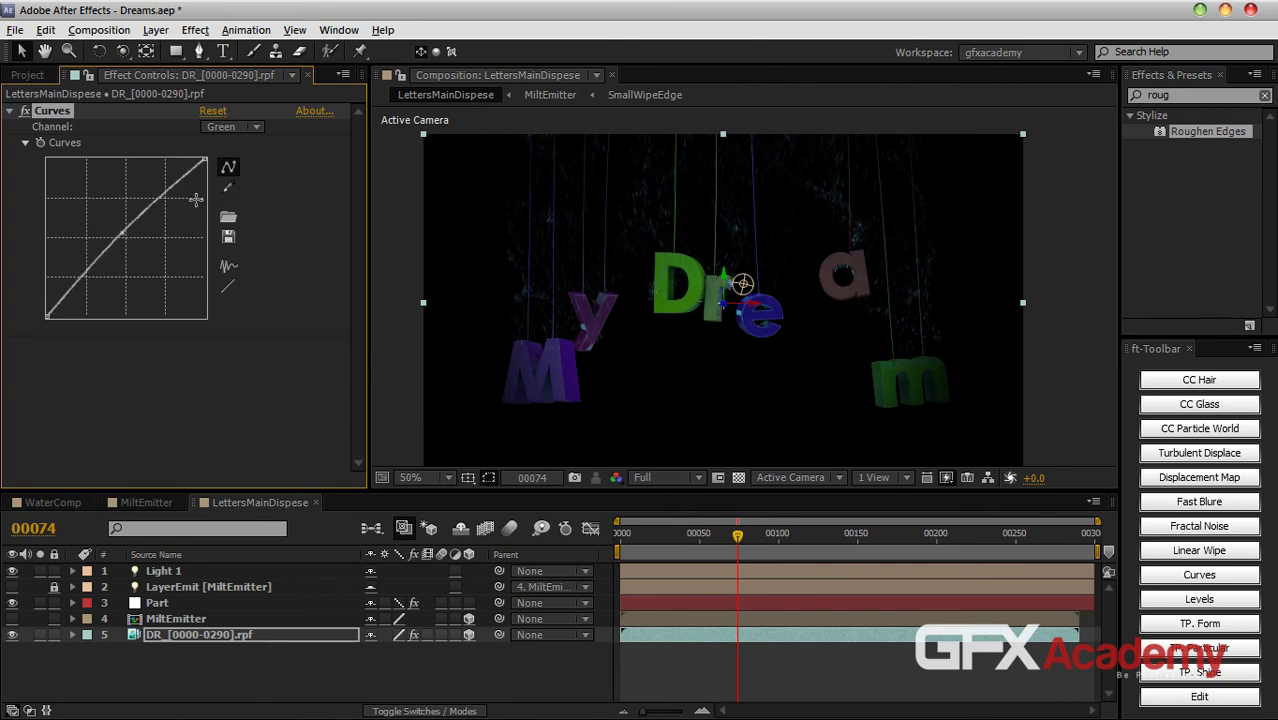
click(238, 127)
click(244, 209)
drag(128, 244, 118, 237)
Step: Find the Tint effect and apply it to the DR_[0000-0290].rpf layer
click(1150, 95)
text(tint)
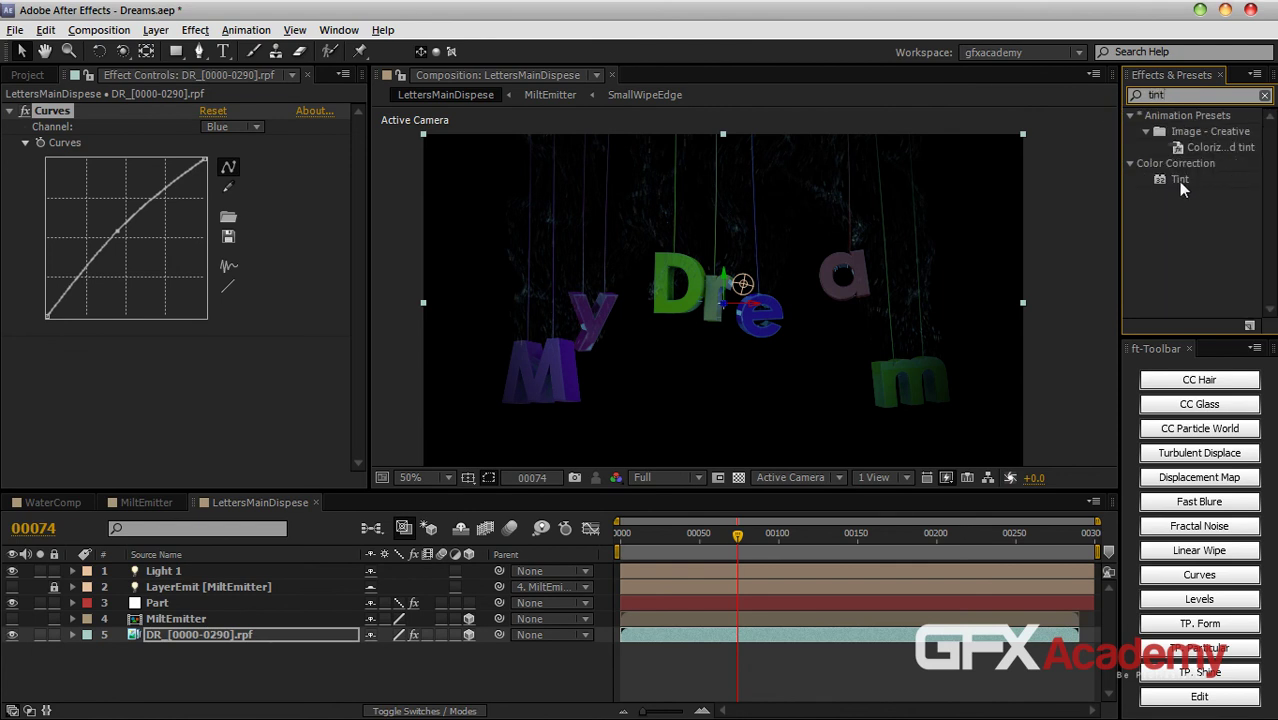
drag(1178, 181, 275, 636)
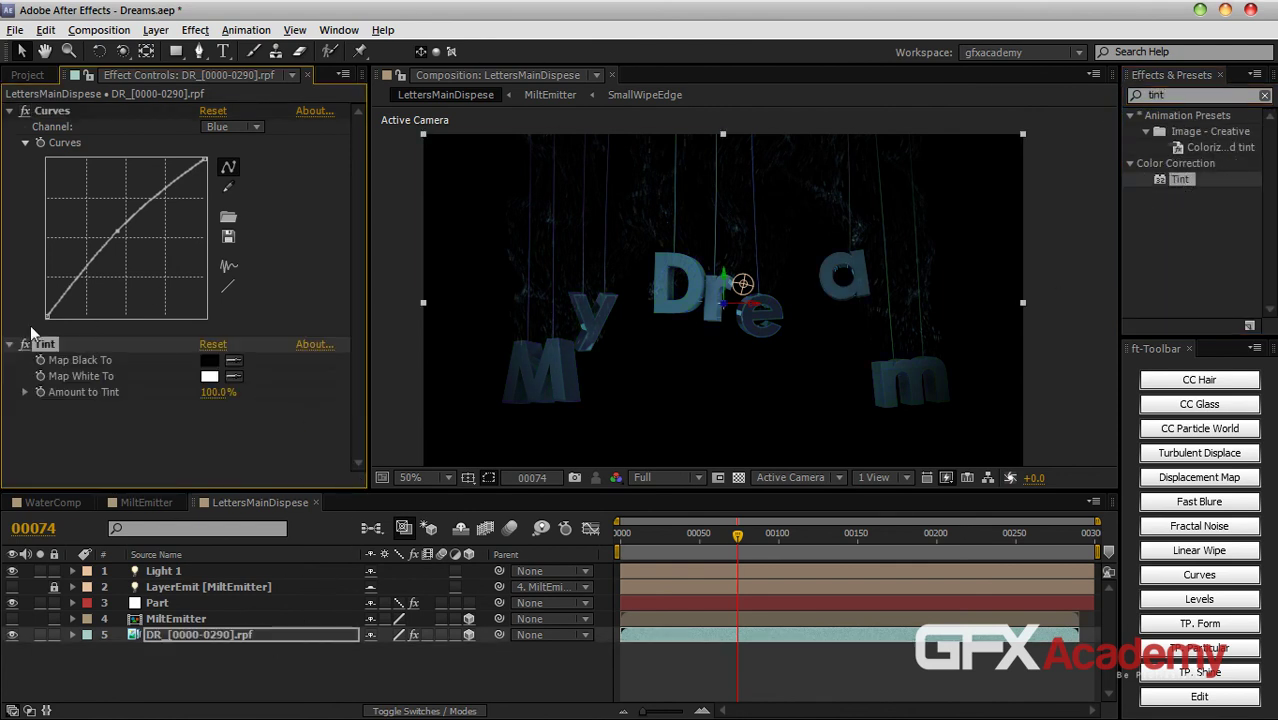
Step: Place Tint above the collapsed Curves effect and set Amount to Tint to 36%
click(10, 111)
drag(45, 127, 42, 106)
drag(216, 158, 166, 171)
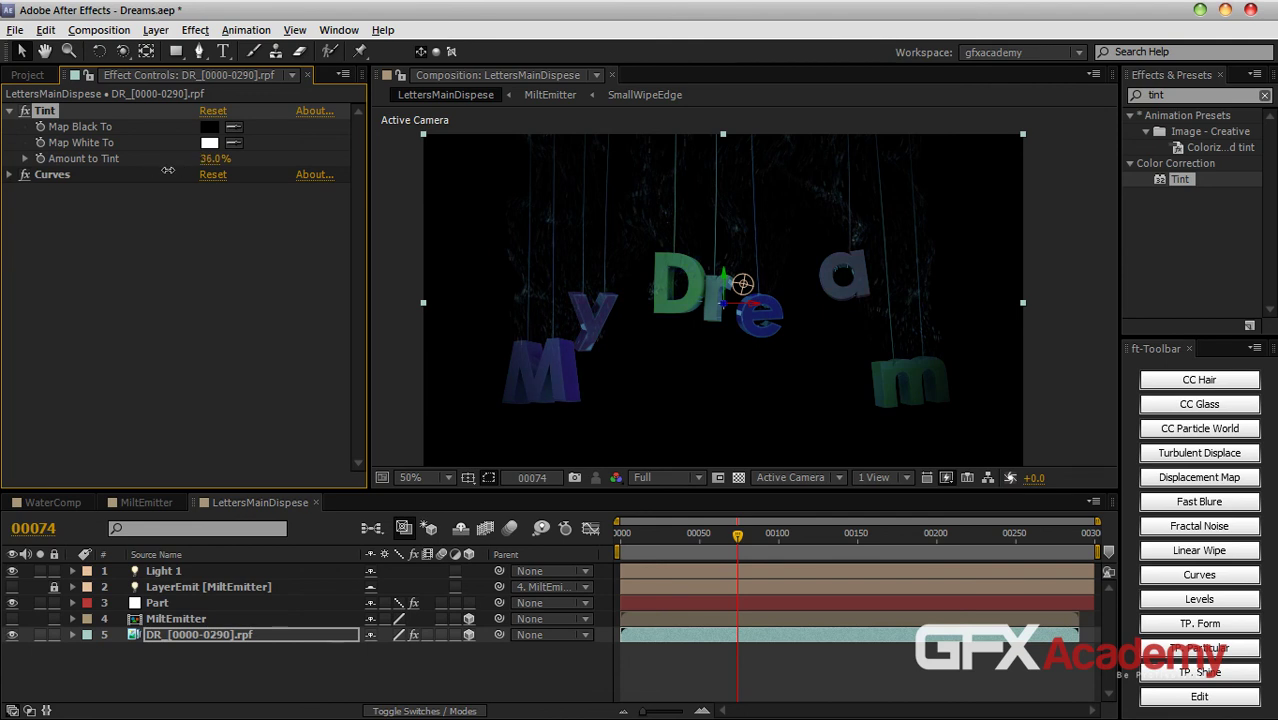
Step: Add LettersMainDispese to WaterComp between the Sea-Dust-Random and WaterSurface layers
click(28, 75)
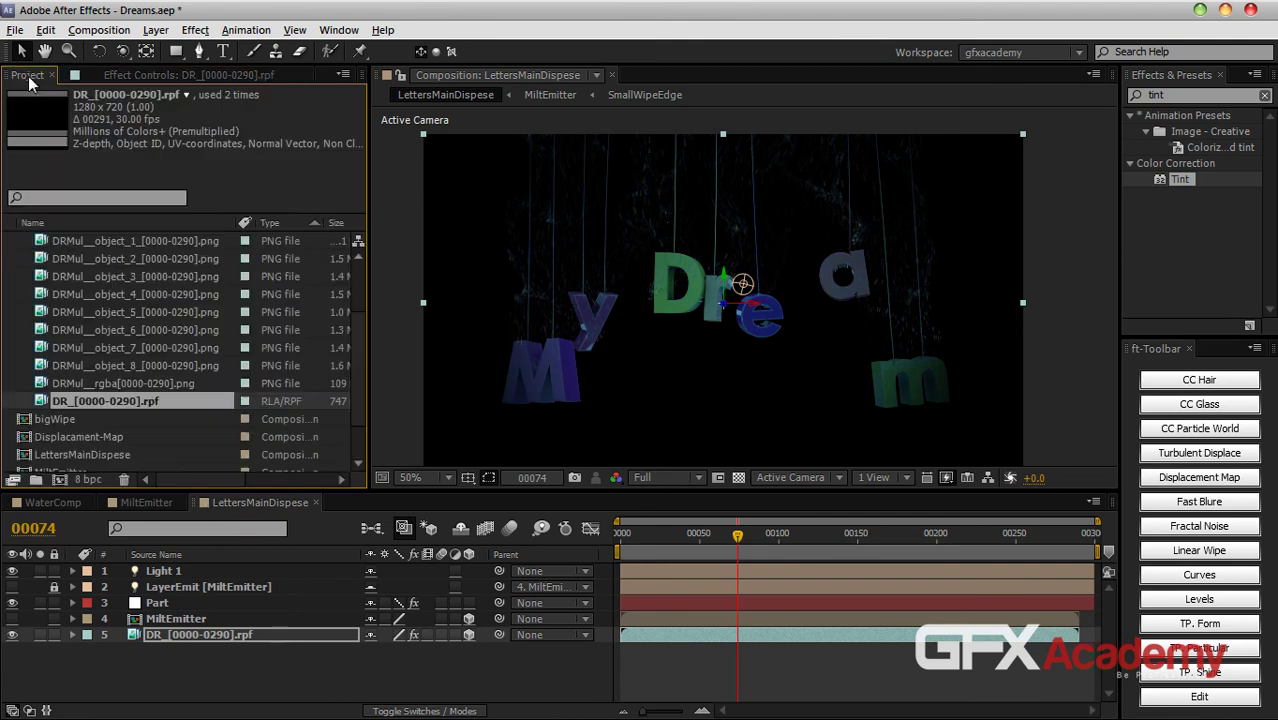
click(55, 502)
click(74, 455)
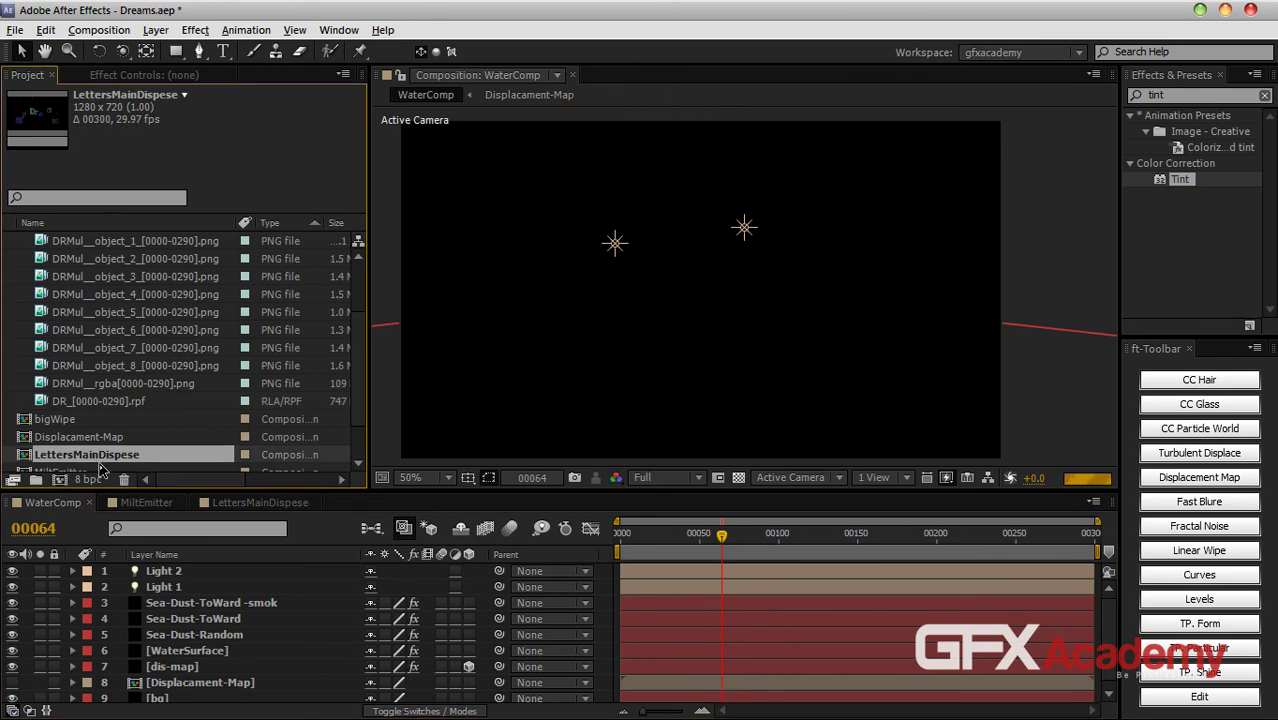
drag(103, 454, 203, 645)
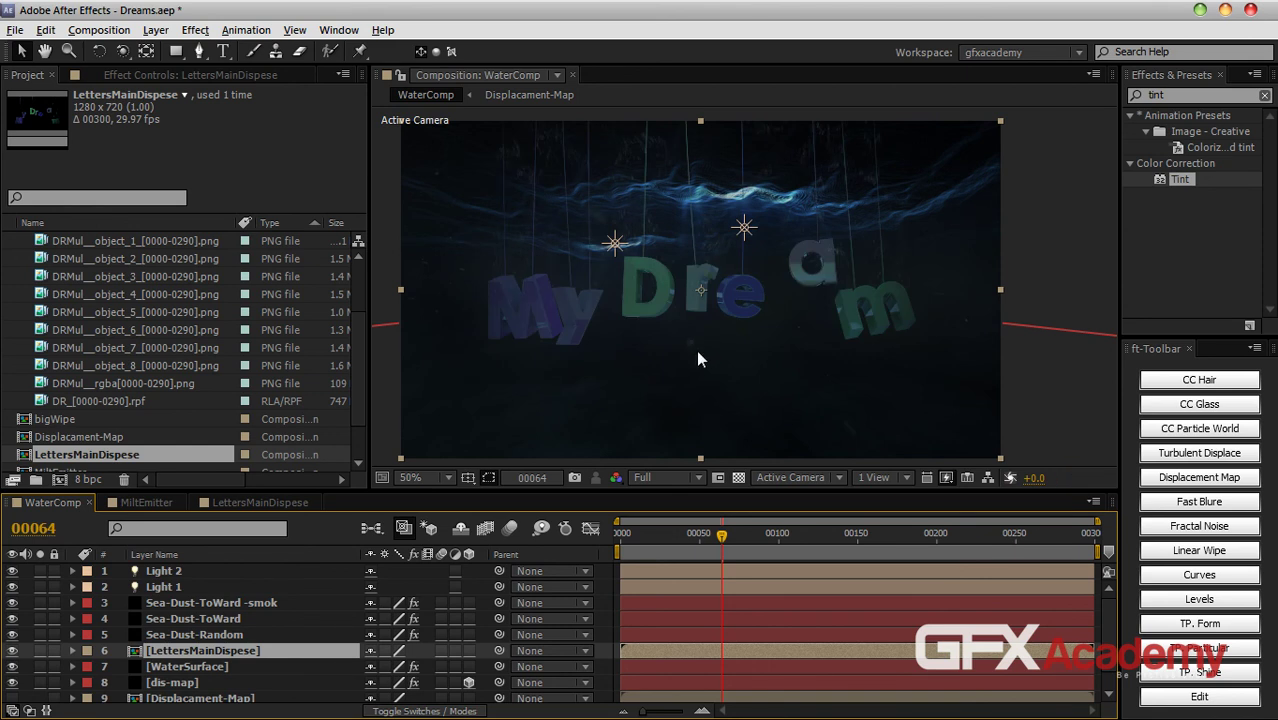
key(comma)
key(comma)
key(period)
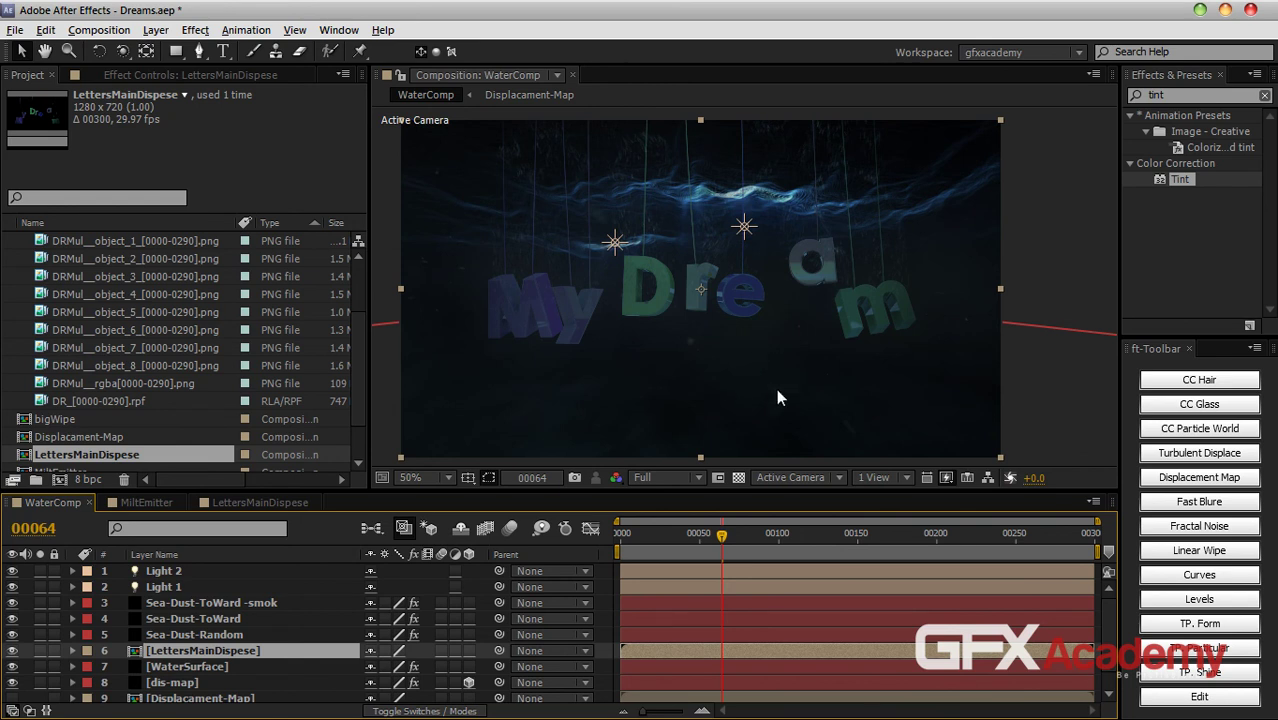
Step: Lower Amount to Tint slightly on the letters footage in LettersMainDispese and return to WaterComp
click(248, 504)
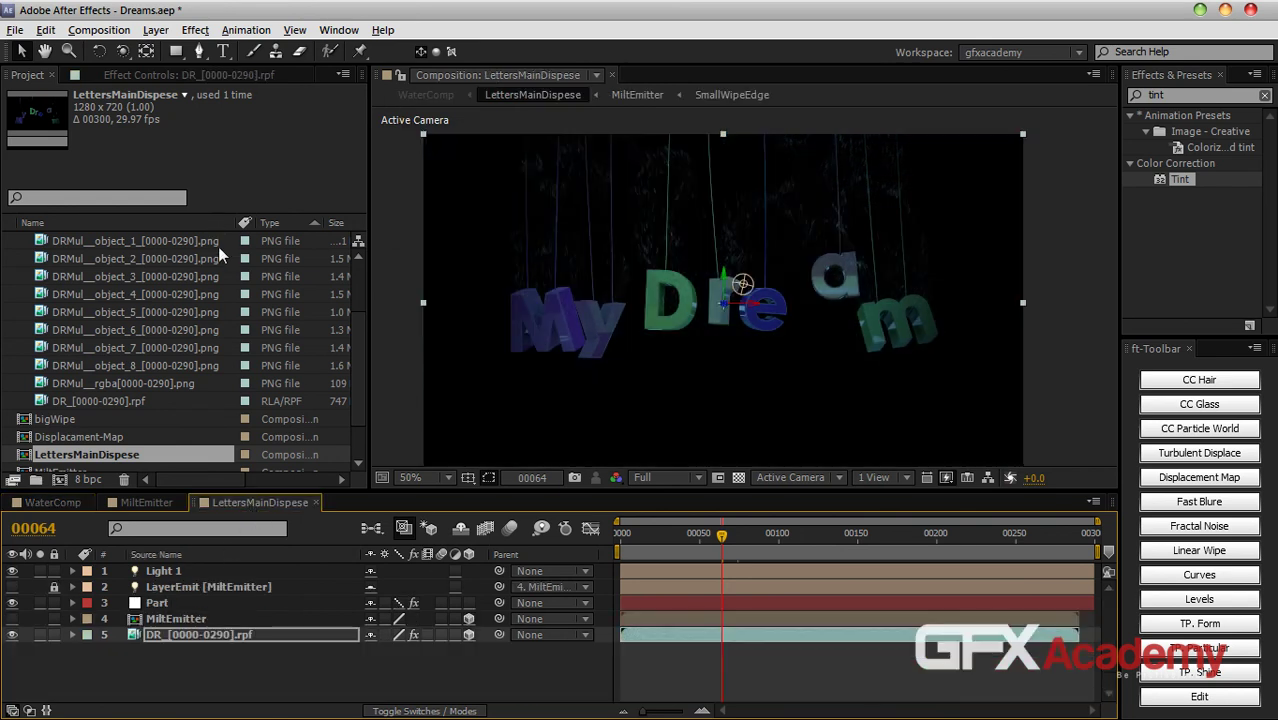
click(191, 74)
mouse_move(216, 159)
mouse_down()
mouse_move(190, 165)
mouse_move(208, 164)
mouse_move(203, 175)
mouse_up()
click(55, 502)
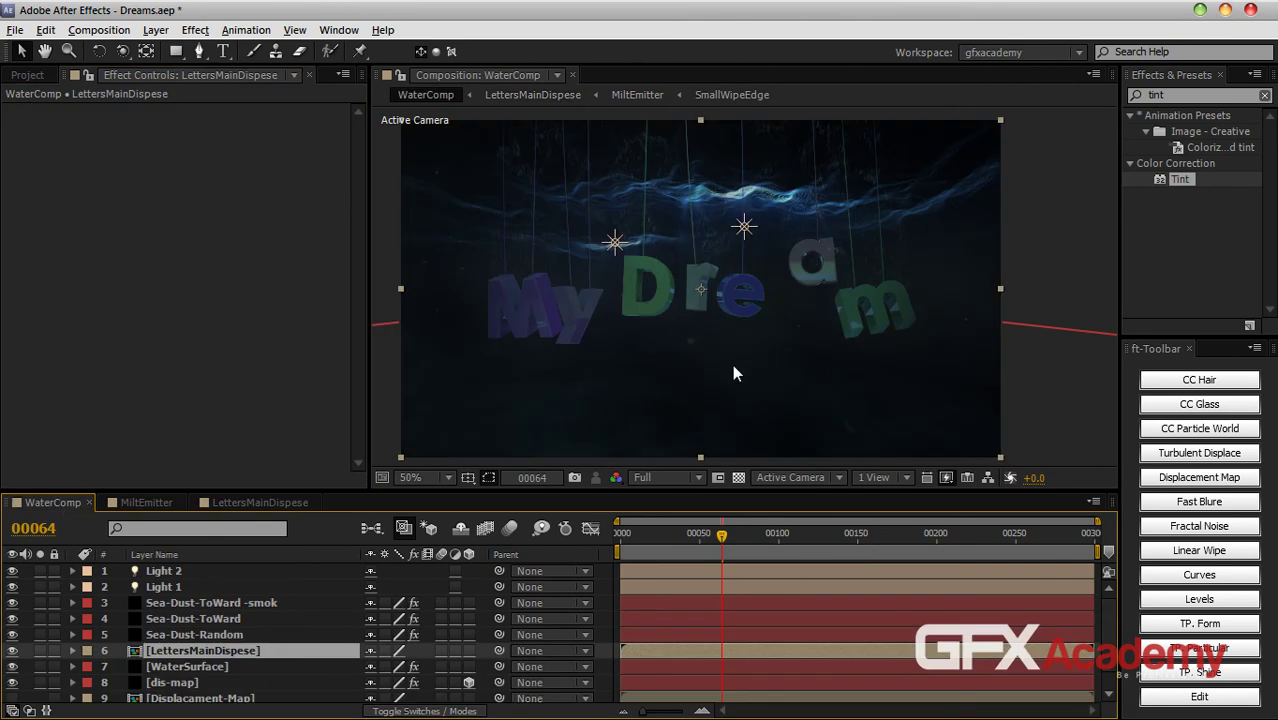
Step: Shape the RGB Curves of the letters footage in LettersMainDispese into an S-curve and return to WaterComp
click(238, 500)
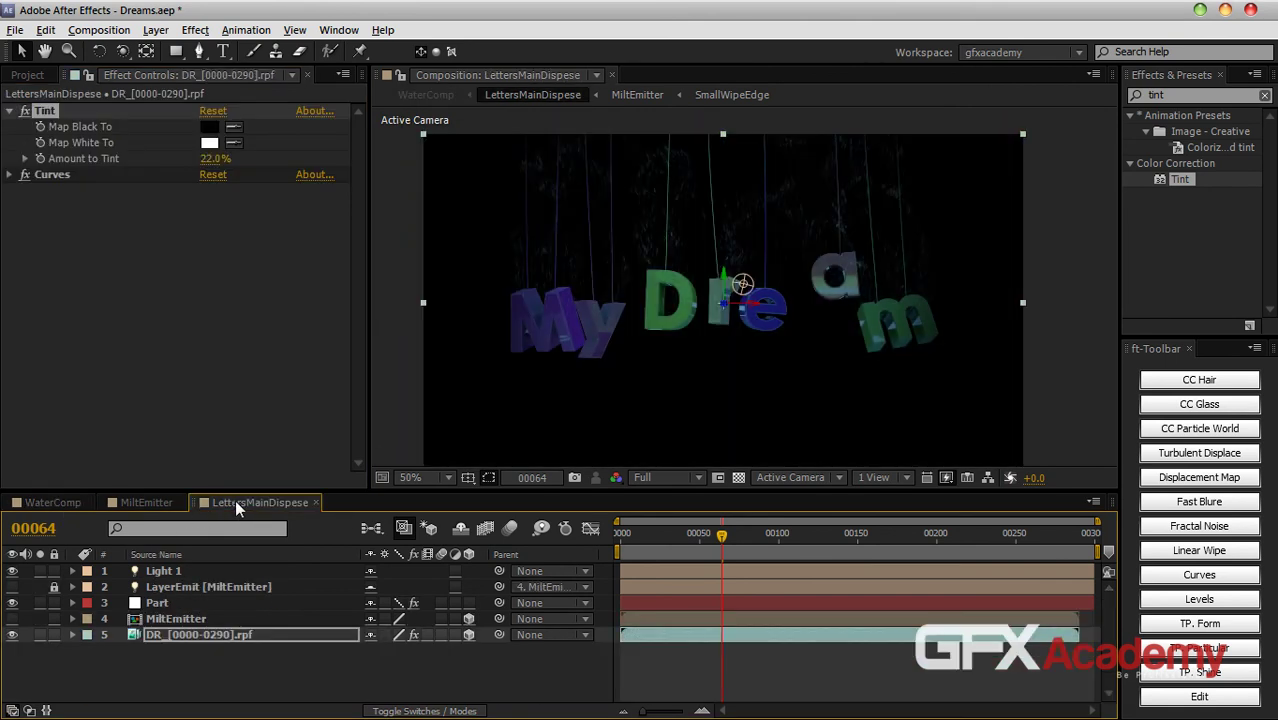
click(9, 175)
click(235, 190)
click(254, 212)
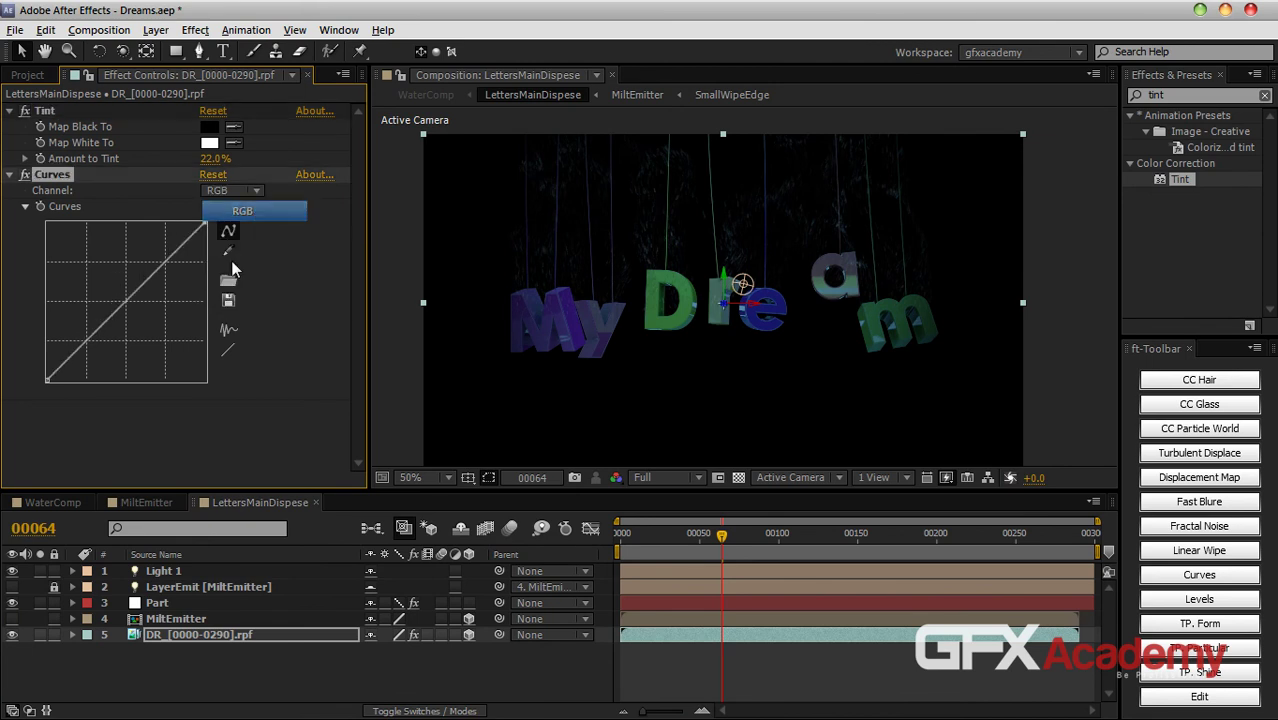
drag(166, 265, 153, 250)
drag(82, 343, 87, 347)
click(63, 503)
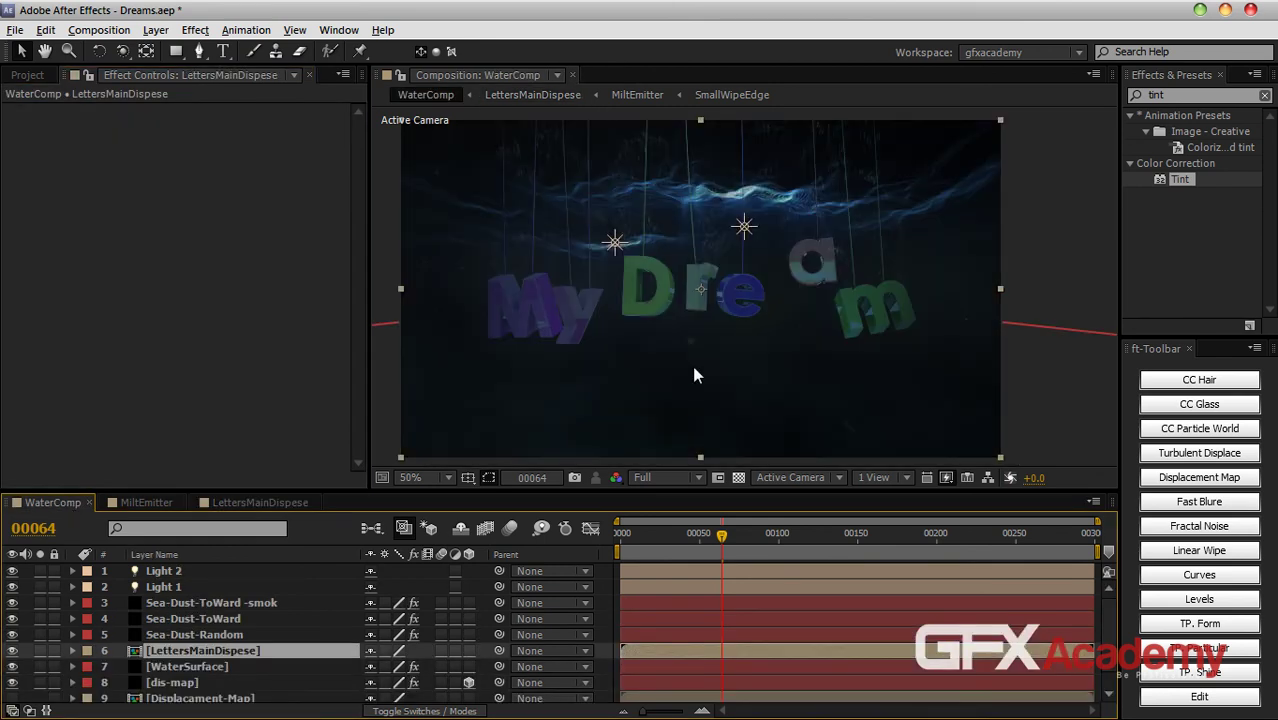
Step: Go back to LettersMainDispese and collapse the Tint and Curves effects on the DR_[0000-0290].rpf layer
click(243, 503)
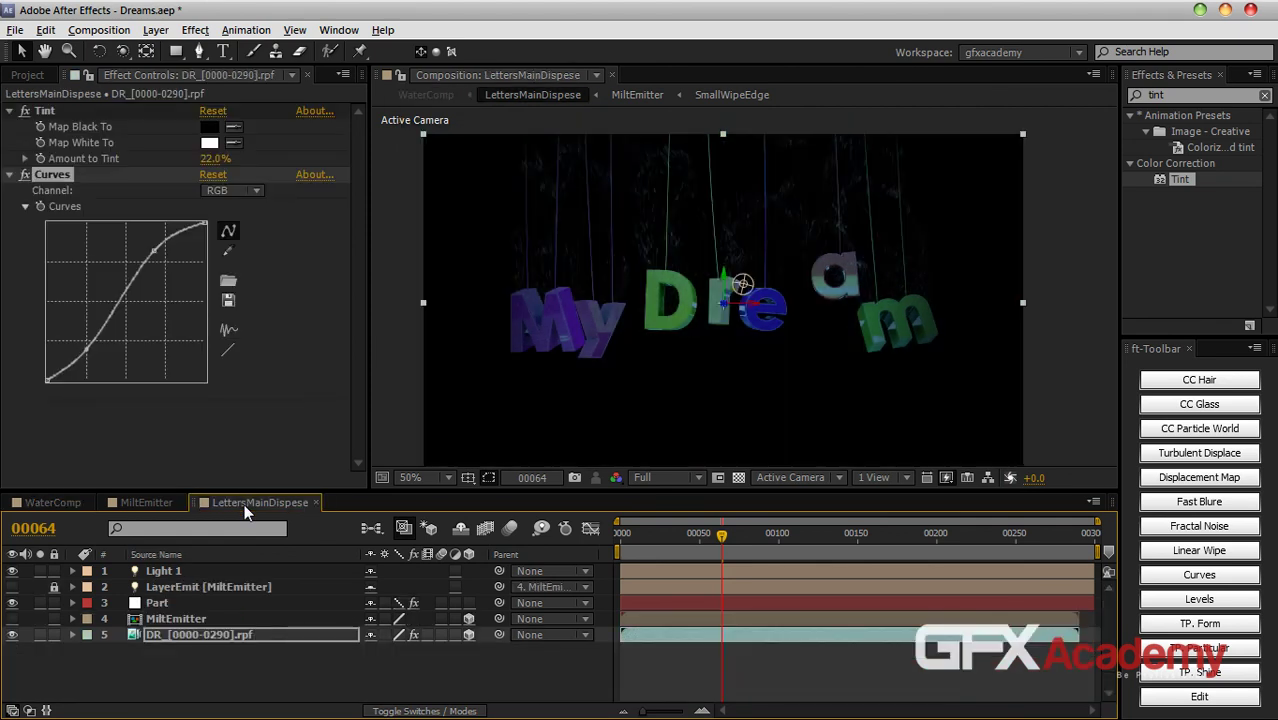
click(192, 603)
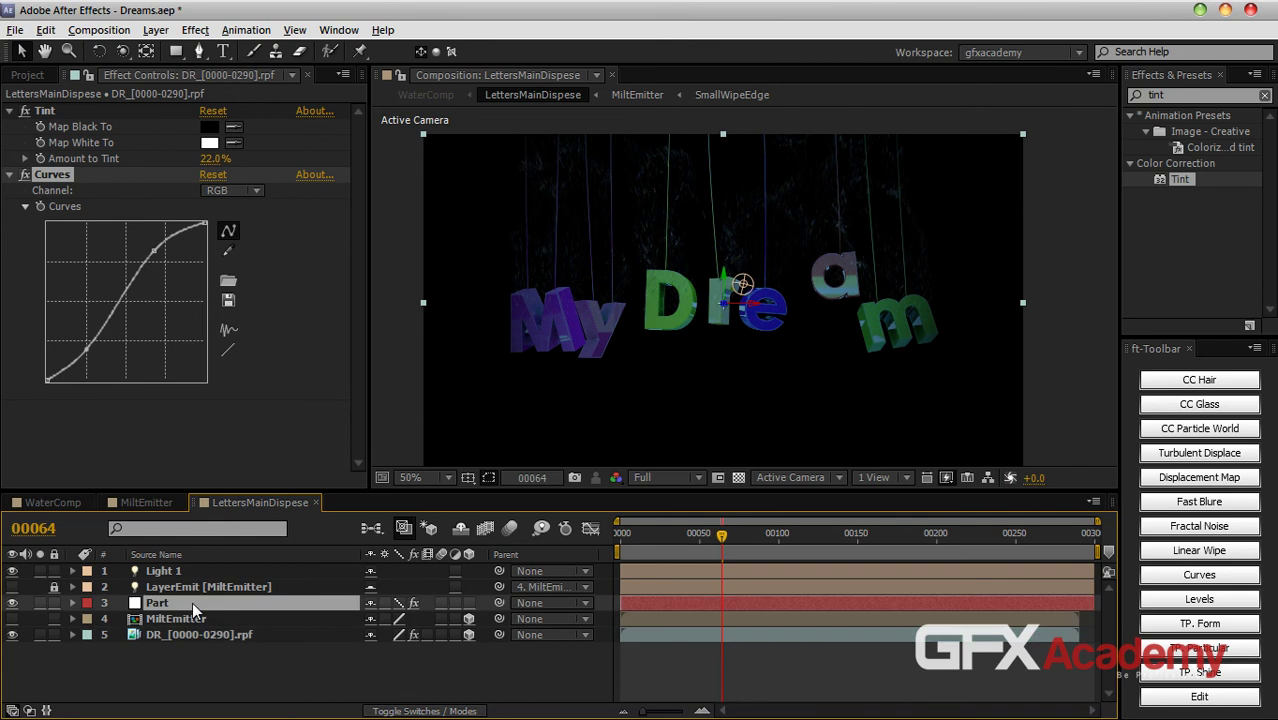
click(213, 669)
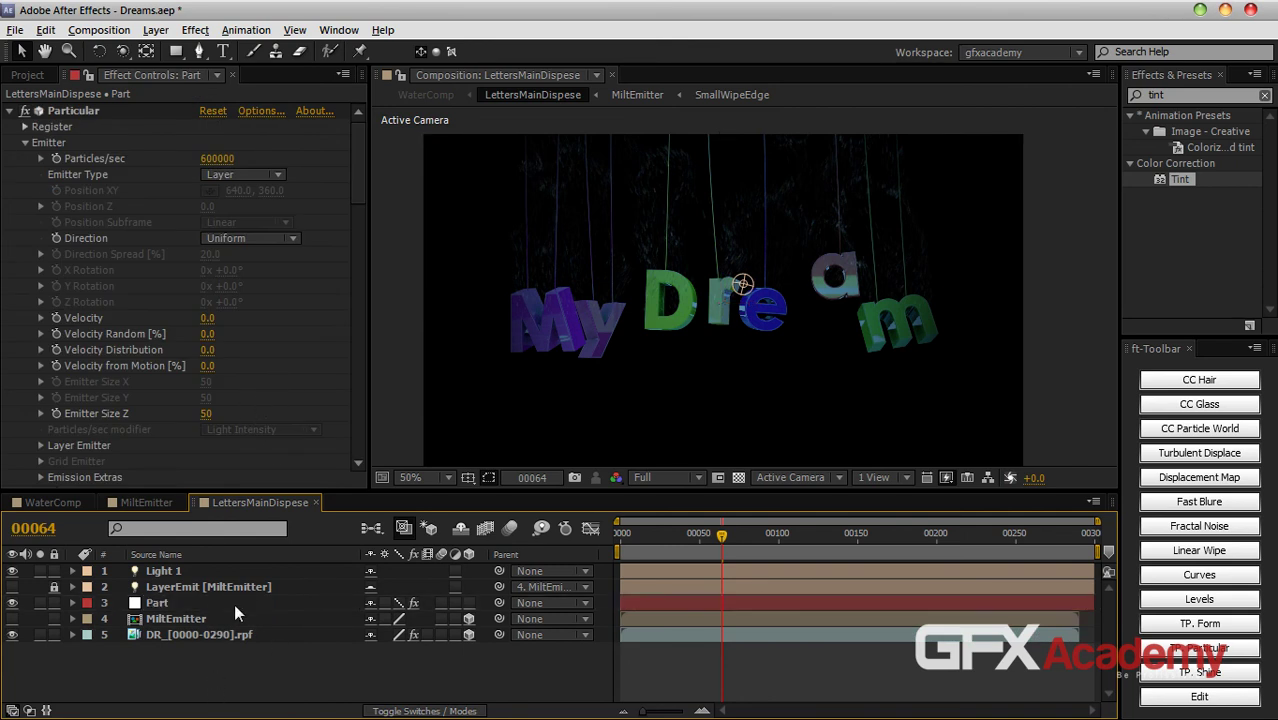
click(203, 638)
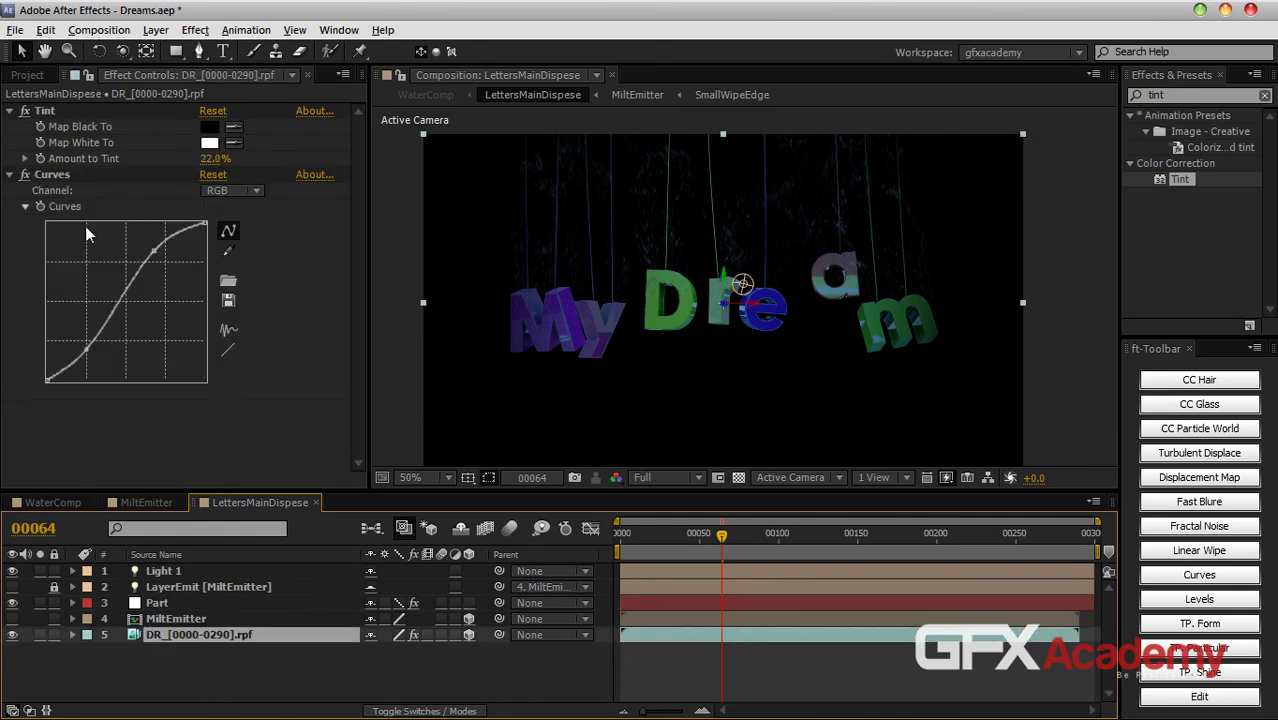
click(22, 175)
click(11, 111)
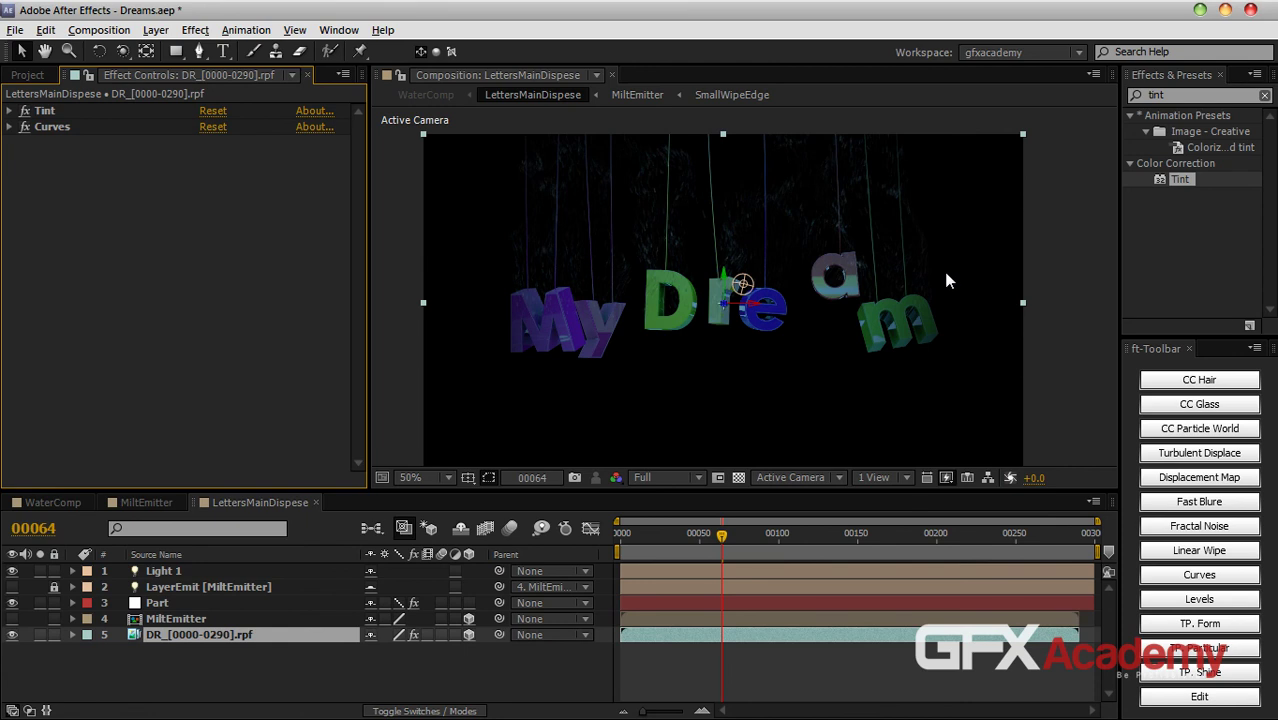
mouse_move(912, 330)
mouse_down()
mouse_move(922, 290)
mouse_move(924, 314)
mouse_up()
click(285, 657)
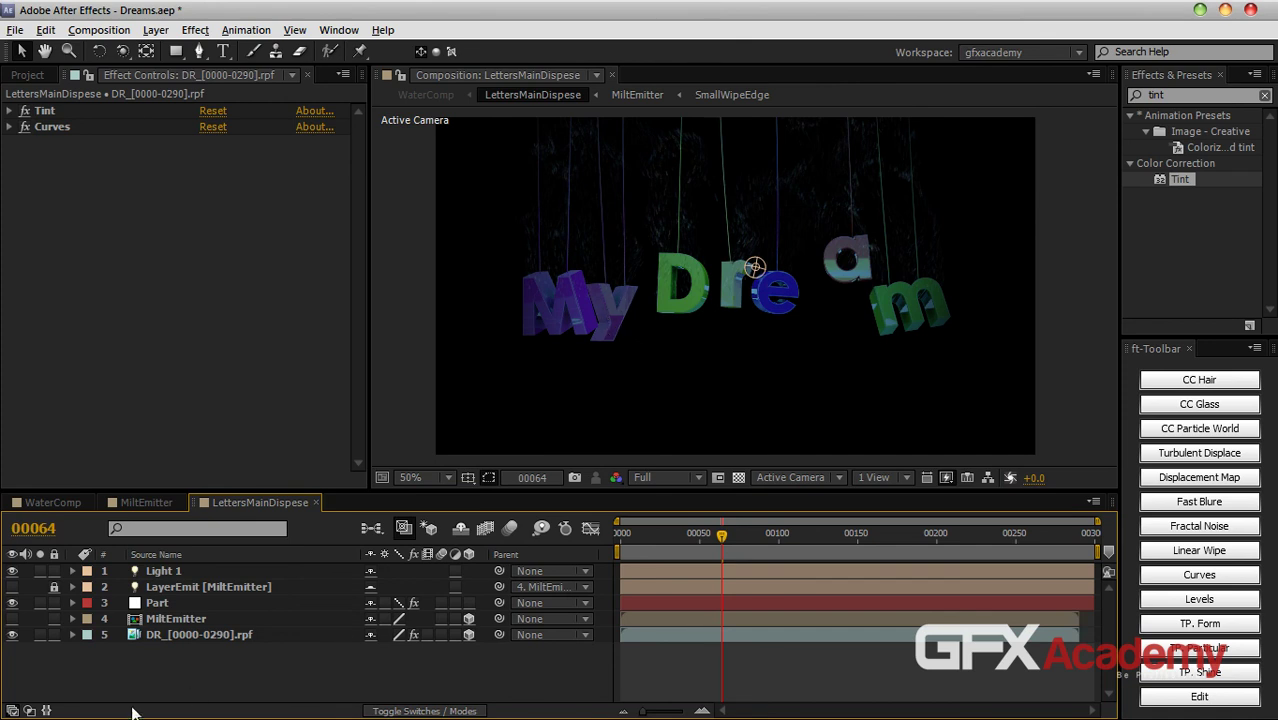
click(206, 635)
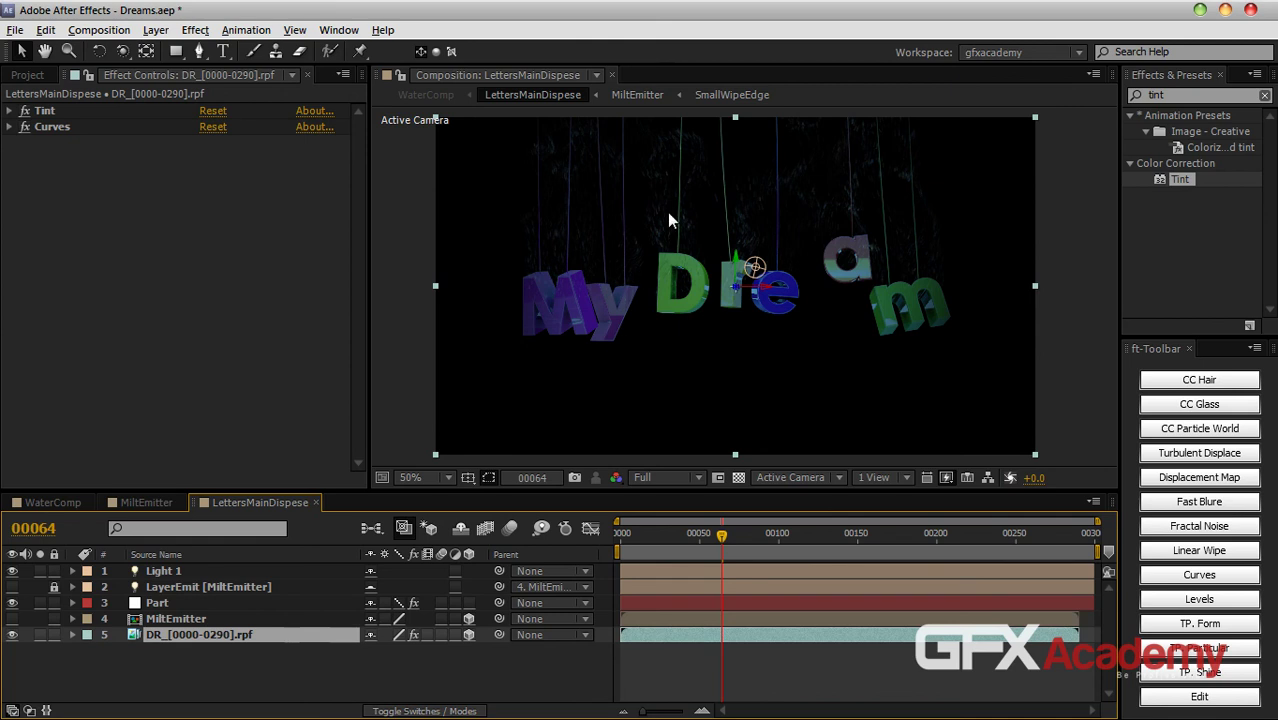
Step: Open the Particular-Matte precomp from the MiltEmitter composition
click(148, 503)
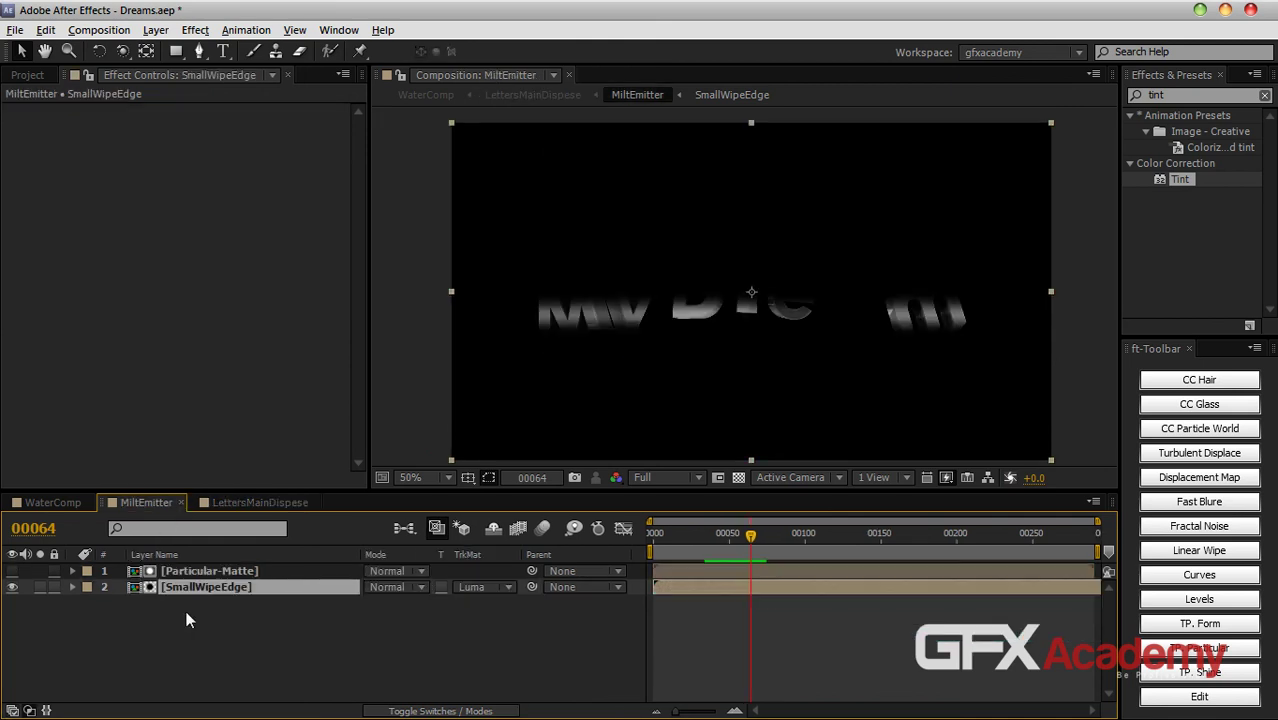
click(261, 501)
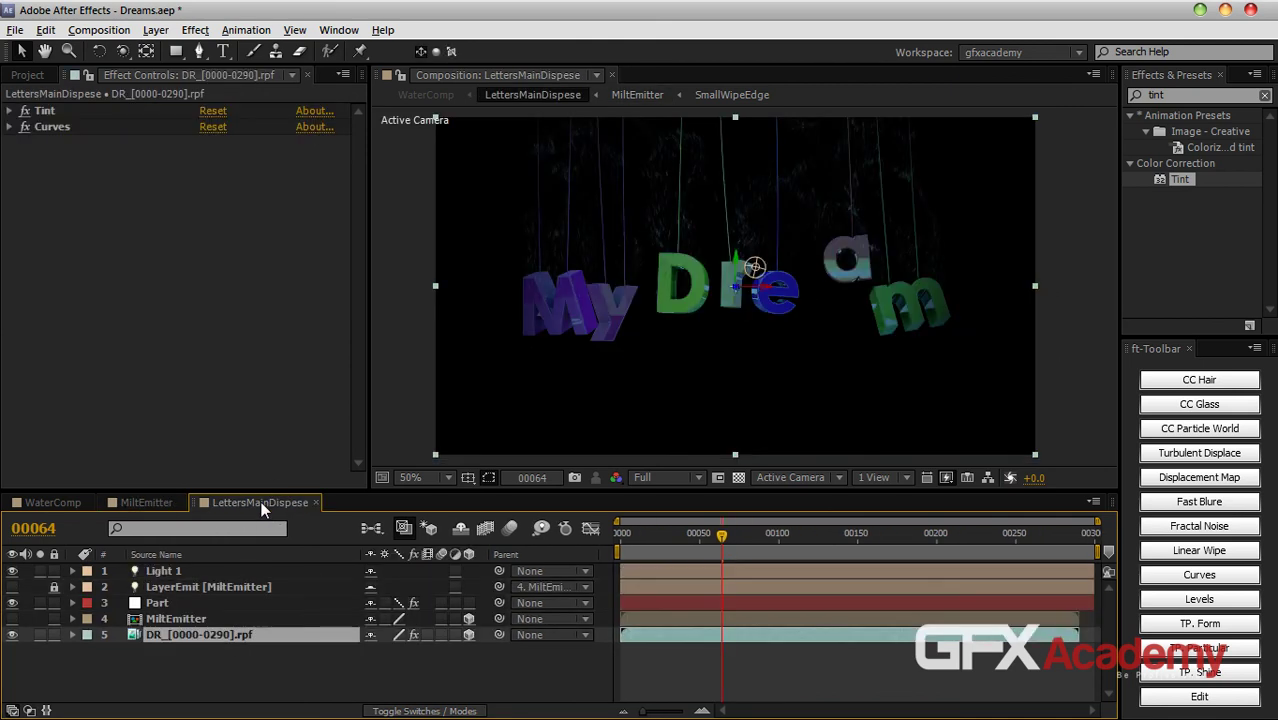
click(148, 503)
click(189, 572)
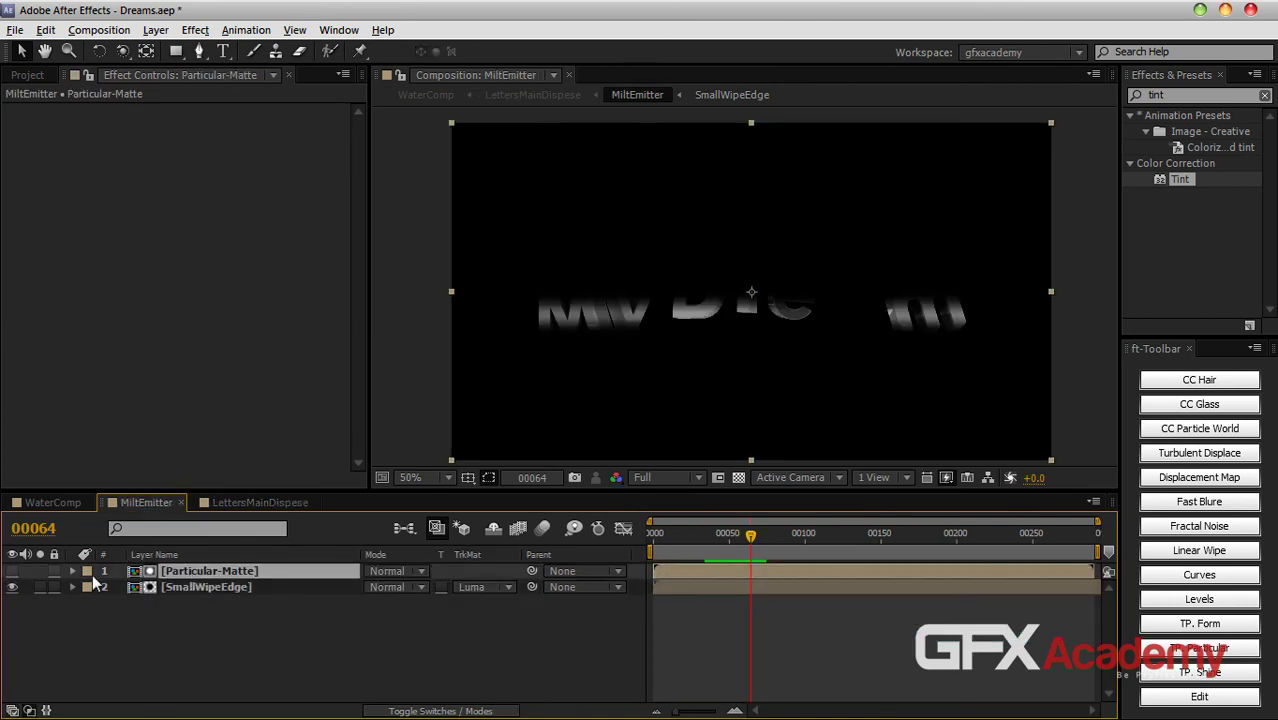
double_click(205, 577)
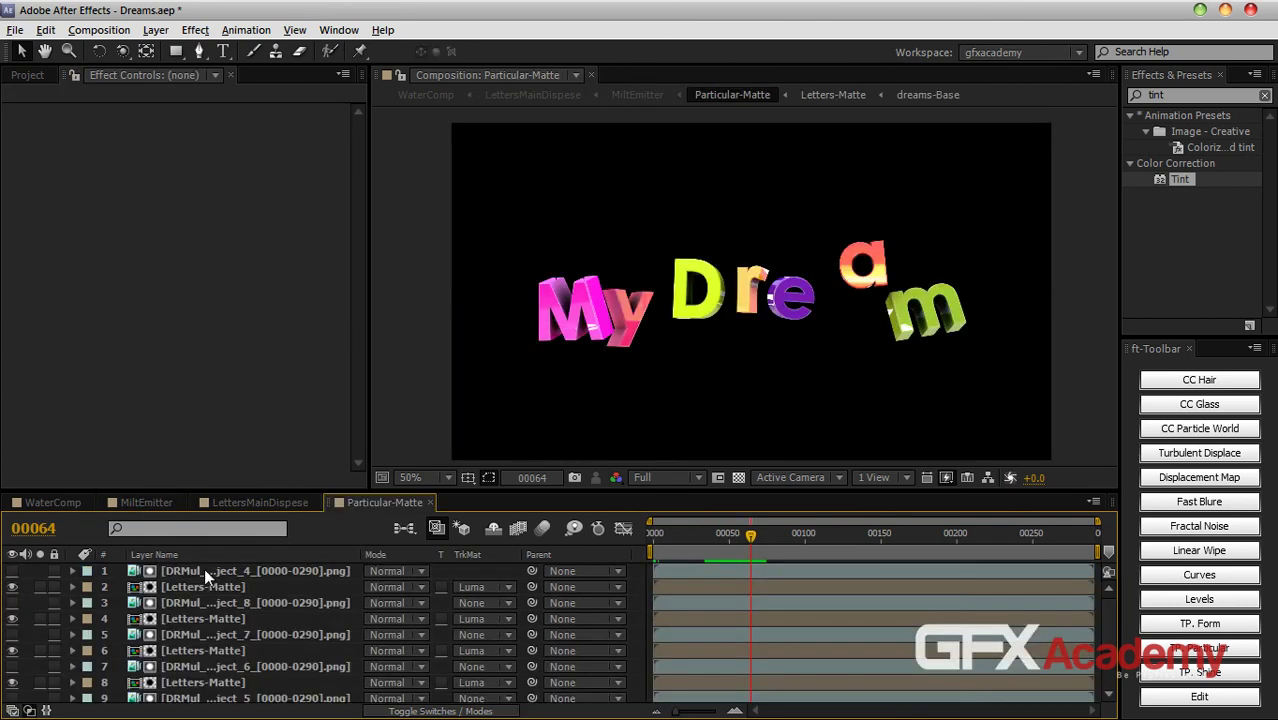
Step: Pre-compose all layers of Particular-Matte into a new composition named FormMatte
drag(532, 490, 532, 422)
scroll(330, 579, down, 1)
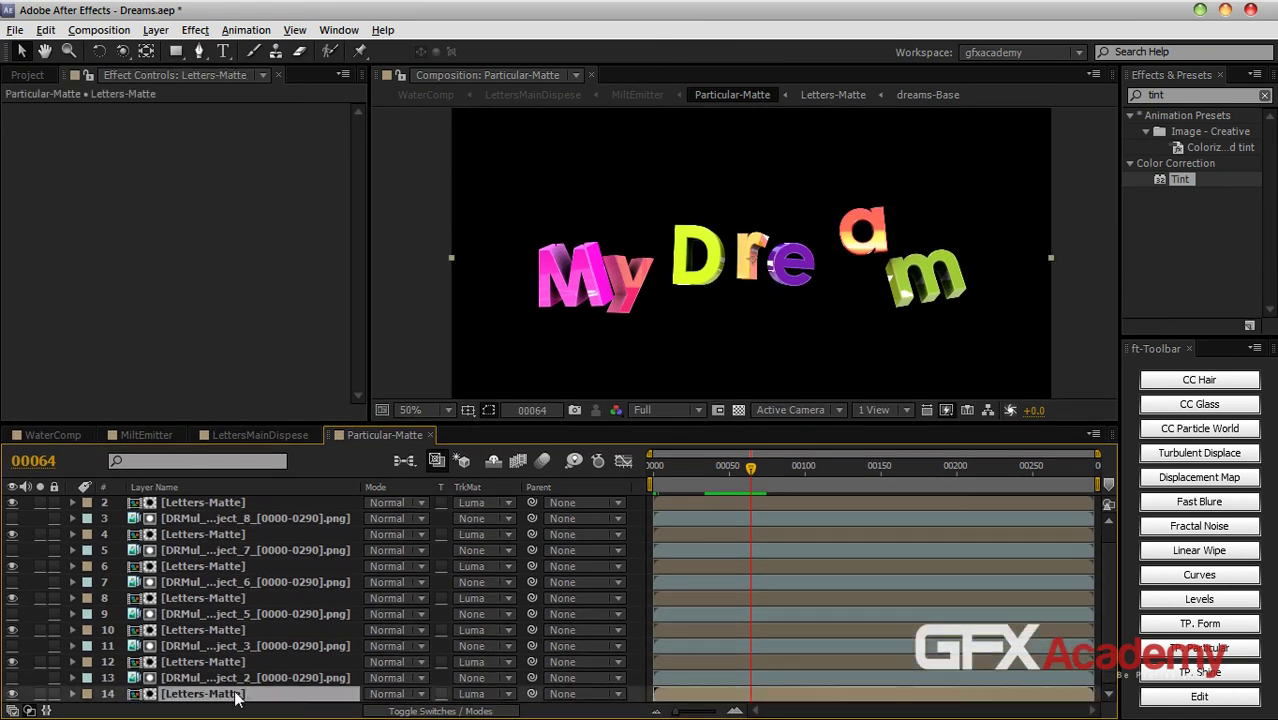
click(246, 694)
scroll(248, 589, up, 1)
key(ctrl+a)
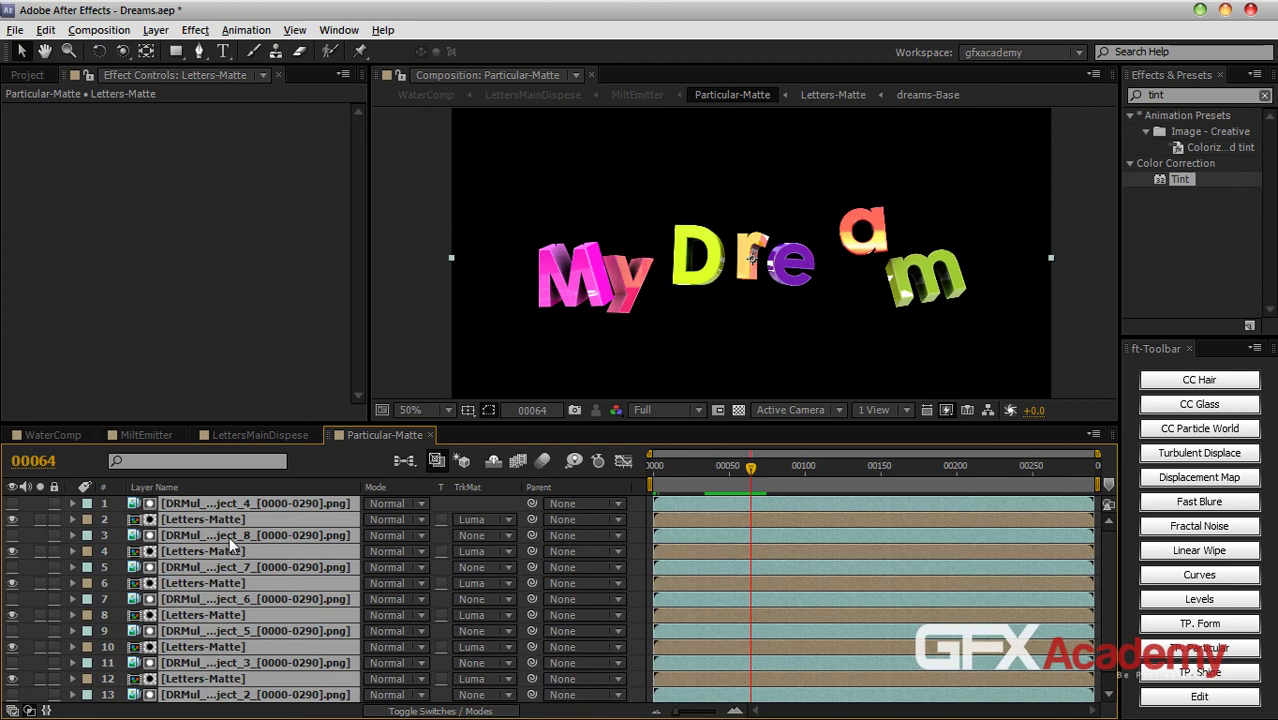
key(ctrl+shift+c)
text(FormMatte)
key(Return)
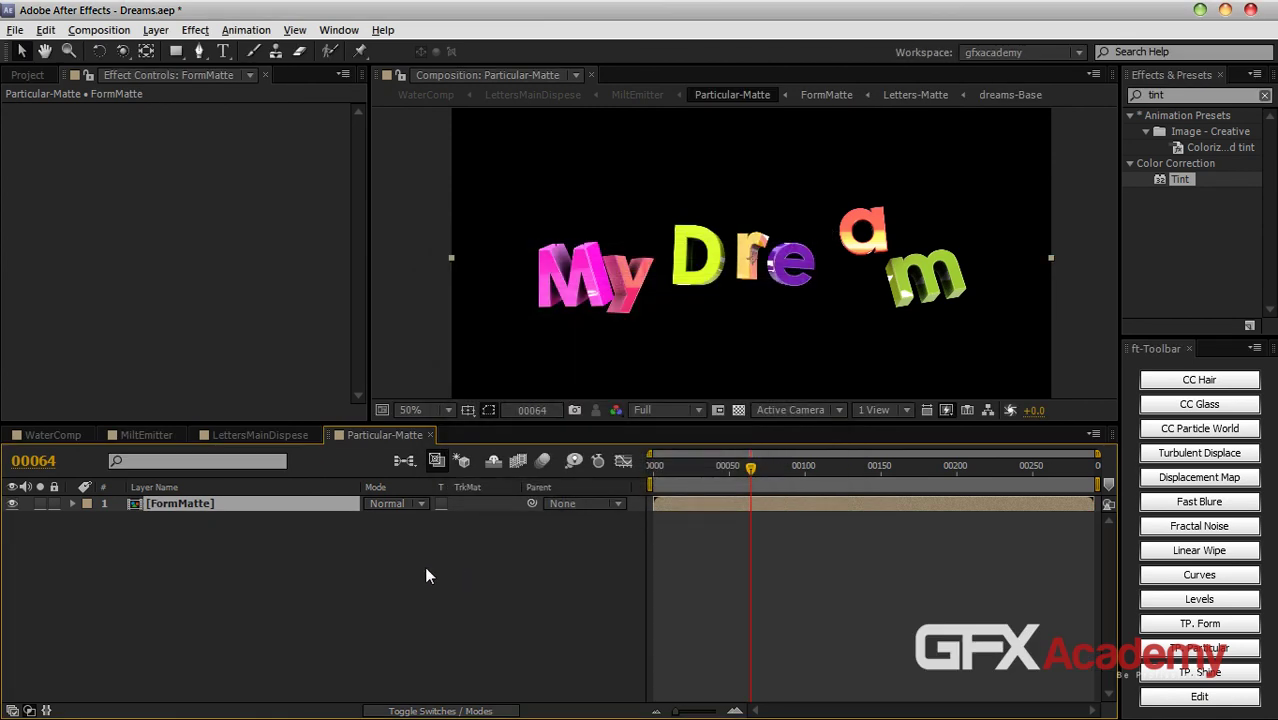
Step: Create a white solid named form in Particular-Matte and apply the Trapcode Form effect to it
click(260, 436)
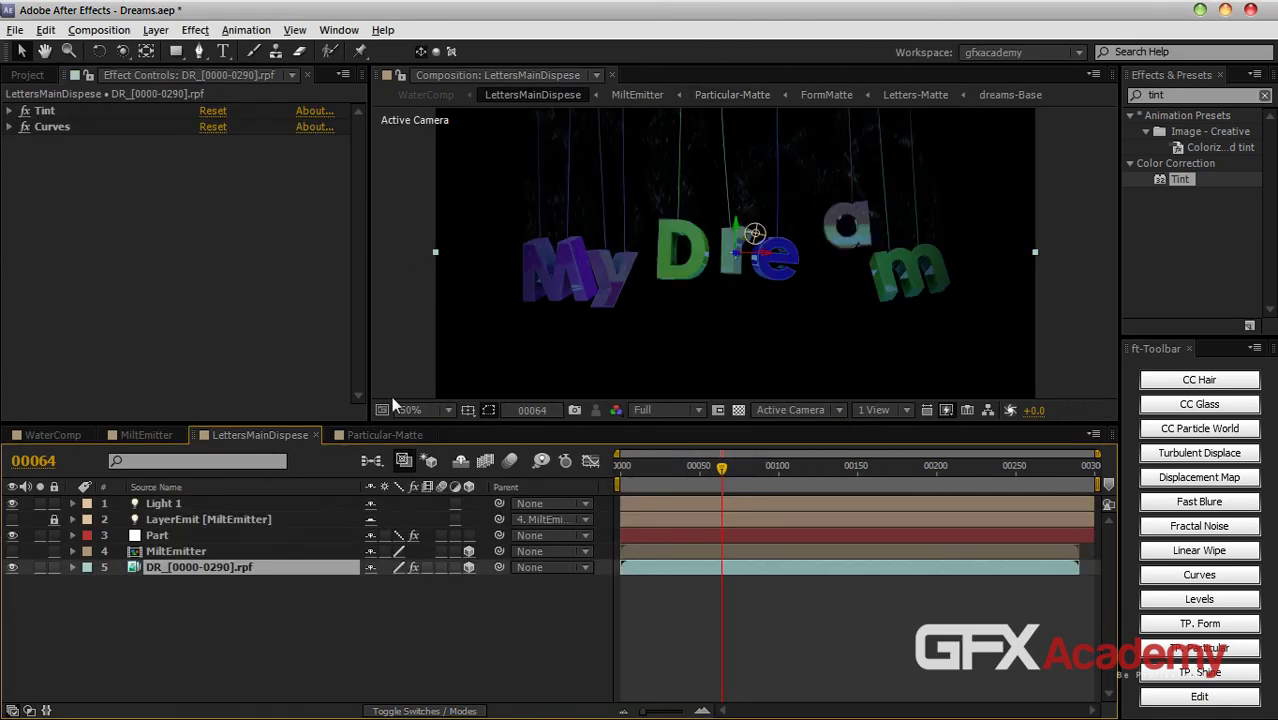
click(376, 437)
drag(314, 420, 314, 489)
click(155, 30)
mouse_move(175, 48)
click(468, 79)
text(form)
key(Return)
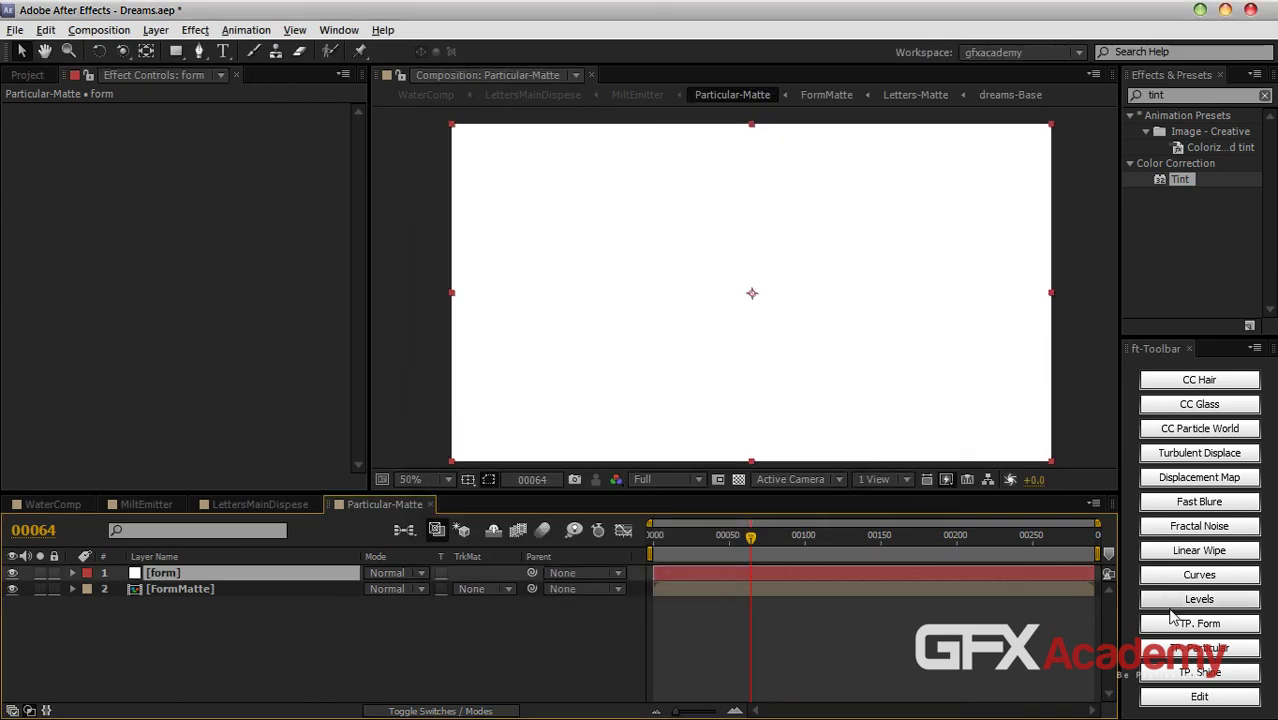
click(1175, 623)
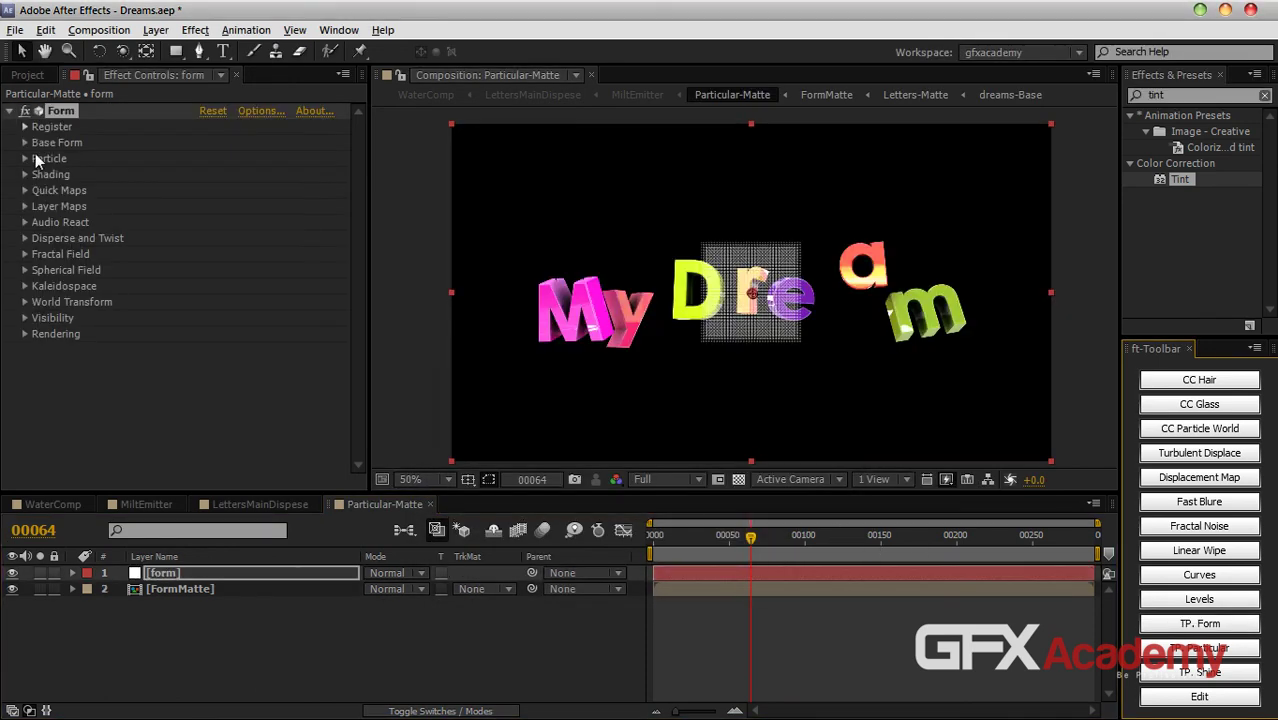
Step: Set the Base Form's Size X to 1280 and Size Y to 720
click(25, 143)
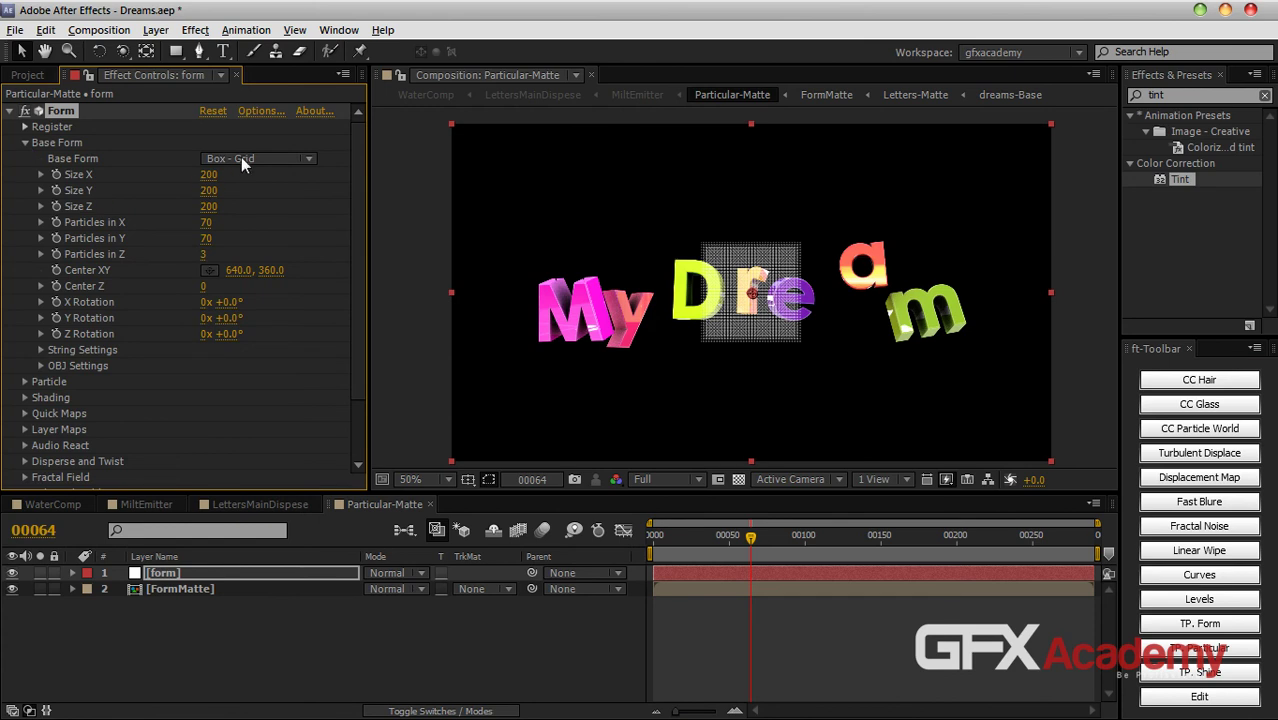
click(208, 174)
text(1280)
key(Tab)
text(720)
key(Return)
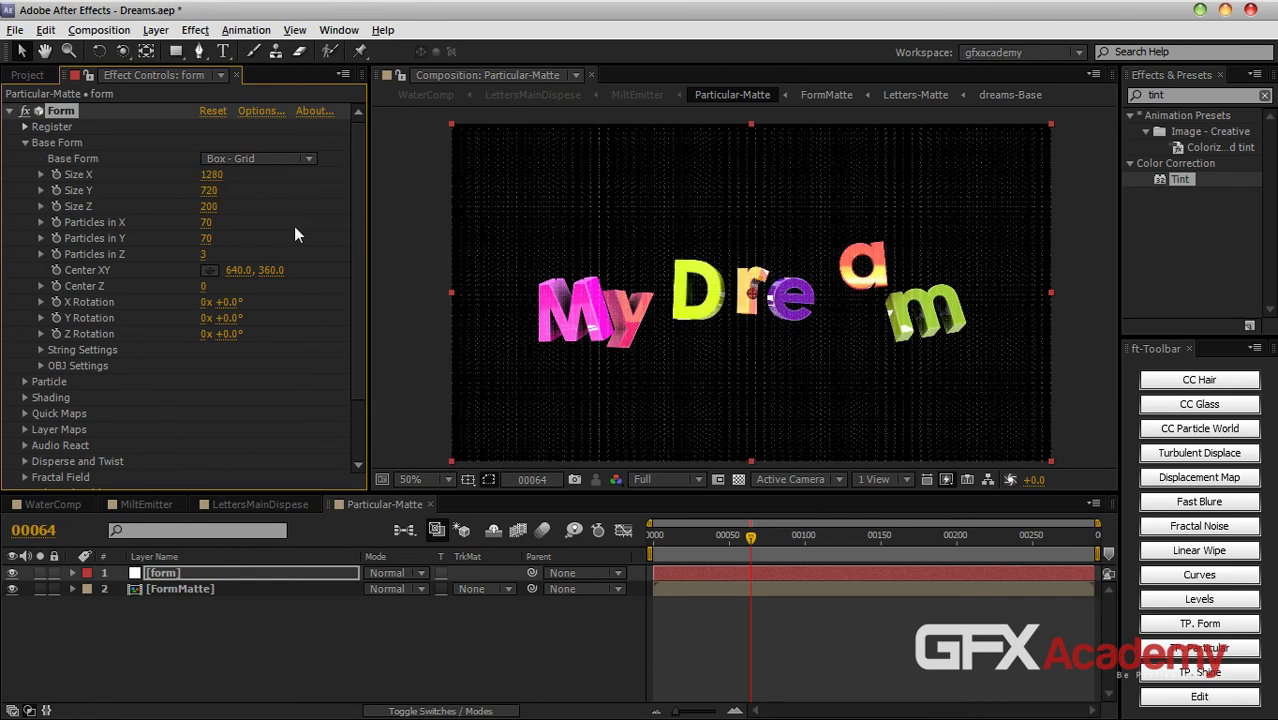
Step: Set the Form particle counts to 1280 in X, 720 in Y and 1 in Z
click(205, 255)
text(1)
key(Return)
click(211, 224)
text(1280)
key(Tab)
text(720)
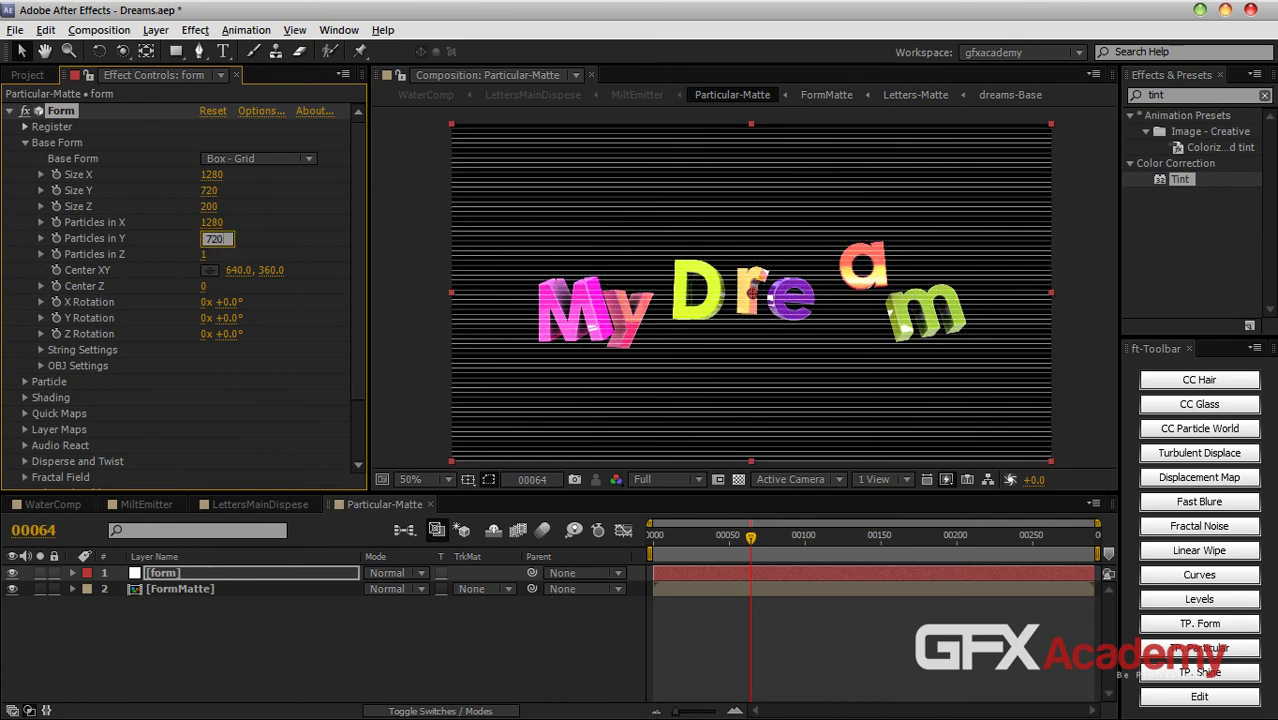
key(Return)
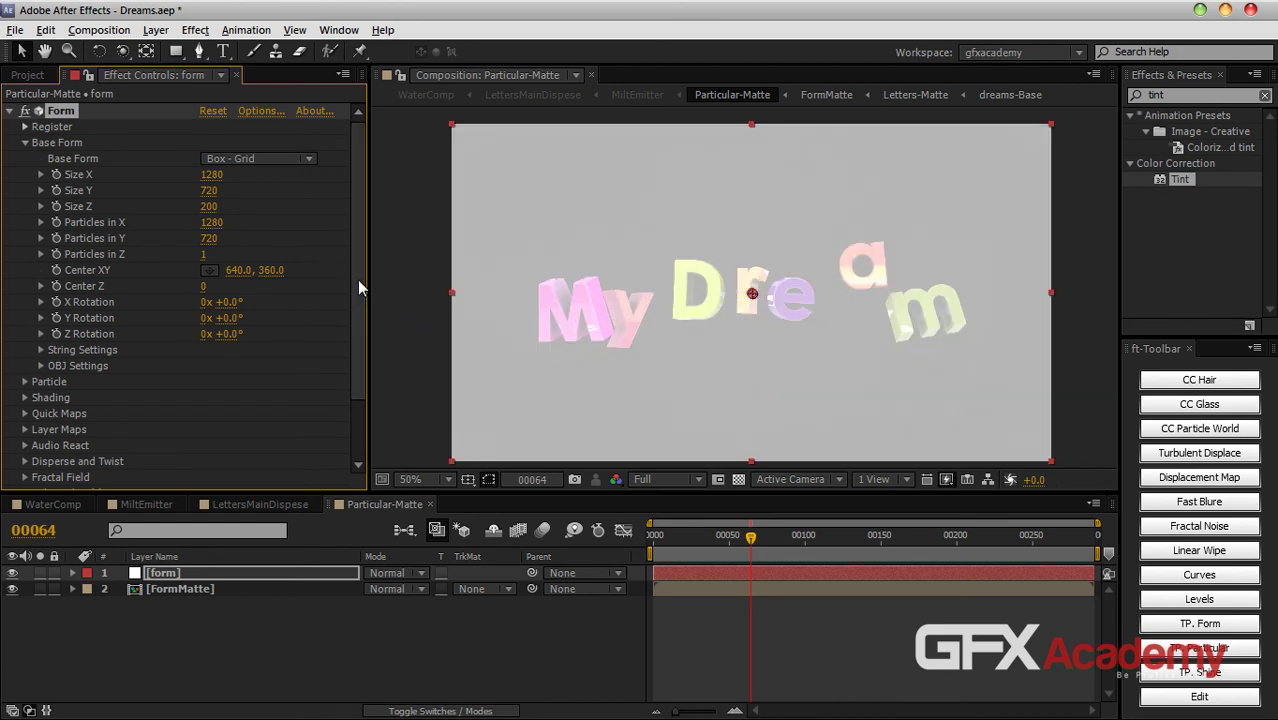
Step: Assign FormMatte as the layer for Form's Color and Alpha layer map
scroll(357, 278, down, 2)
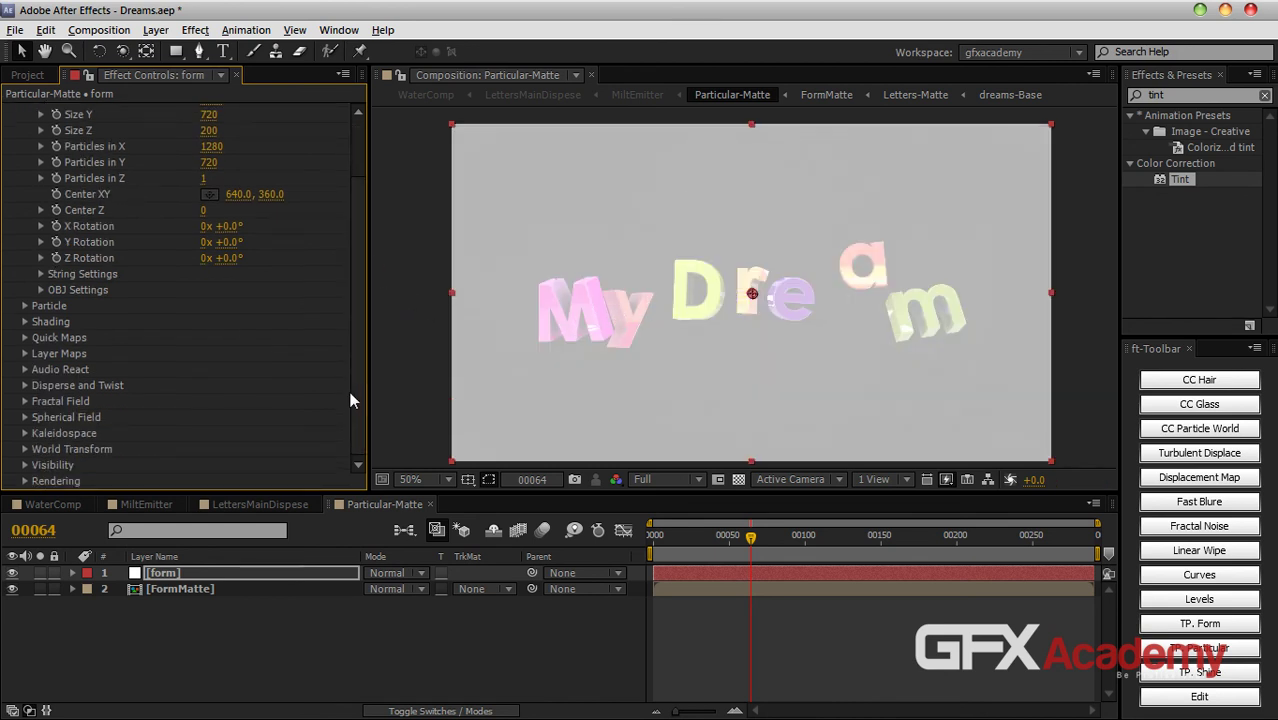
click(24, 305)
scroll(229, 353, down, 5)
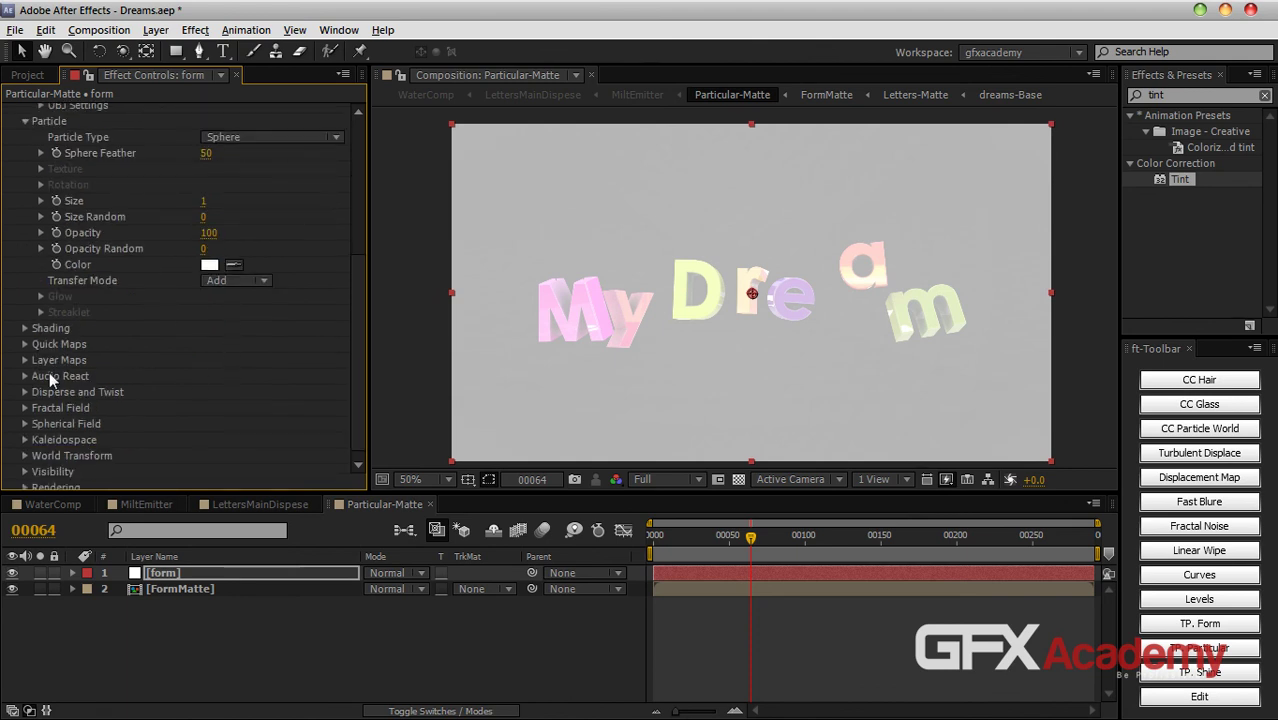
click(24, 360)
click(41, 375)
scroll(200, 370, down, 2)
click(263, 314)
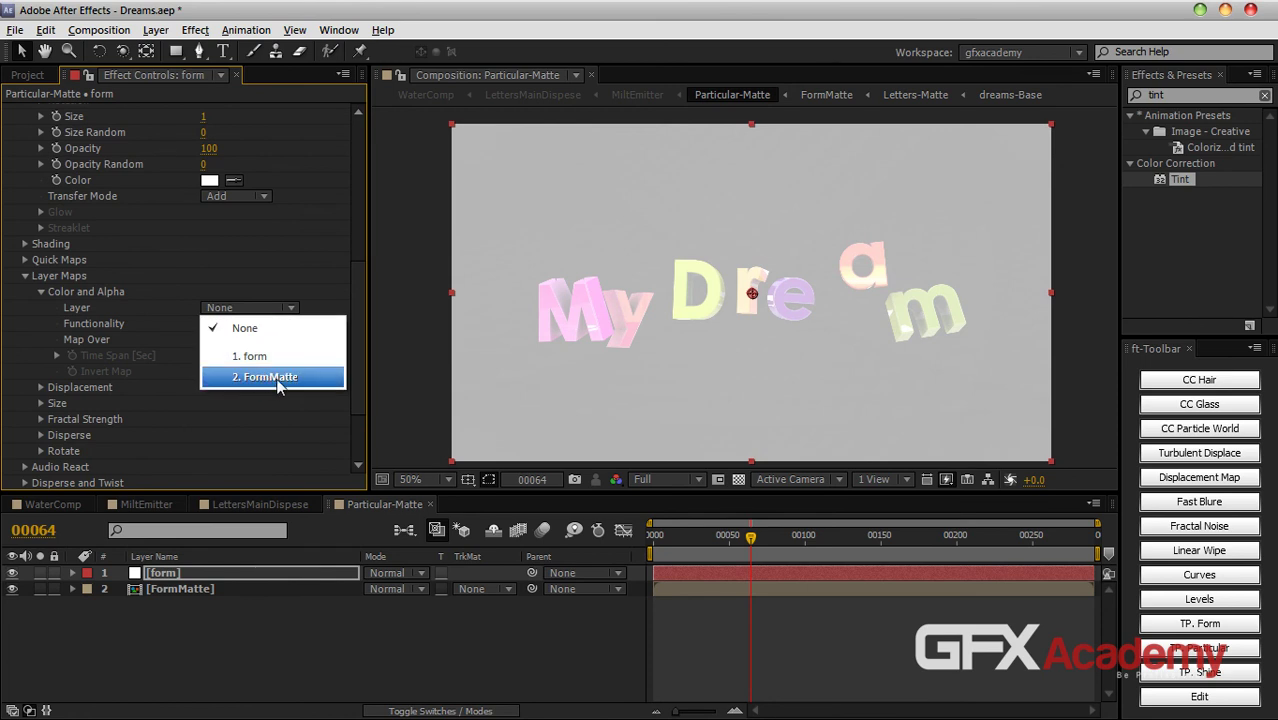
click(278, 378)
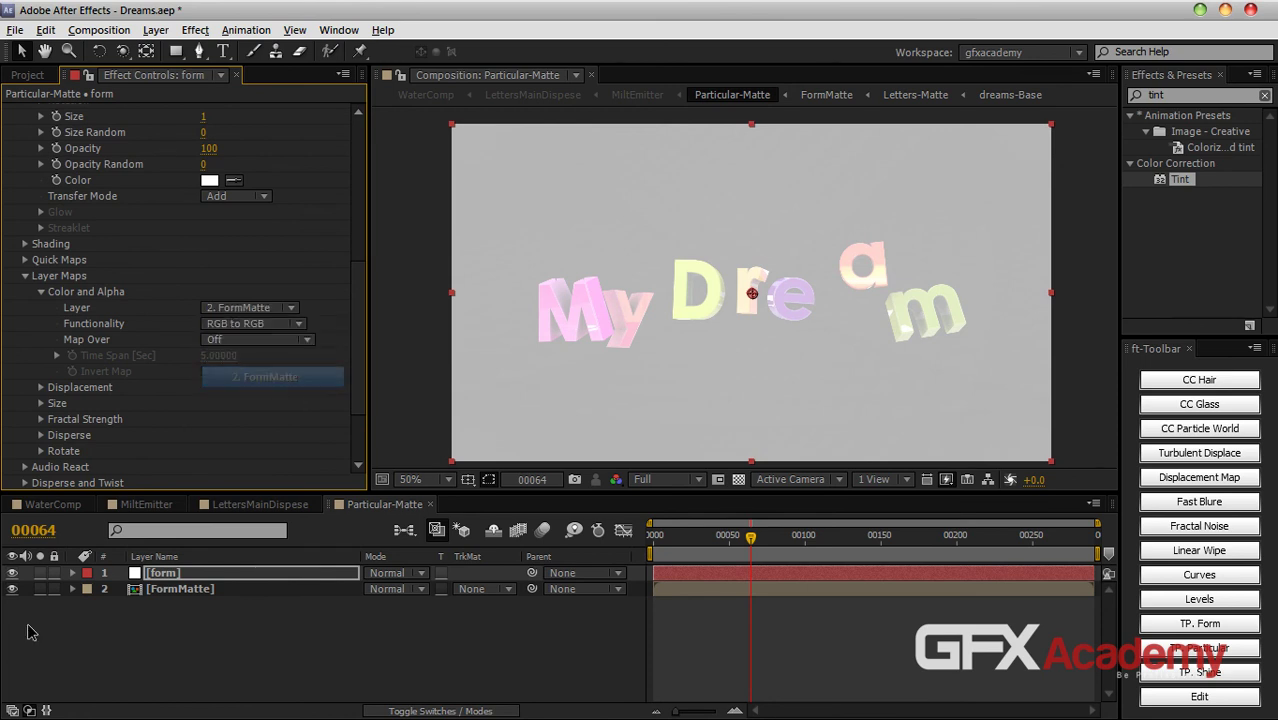
Step: Hide the FormMatte layer and set the Color and Alpha map's Functionality to RGBA to RGBA and Map Over to XY
click(269, 324)
click(270, 363)
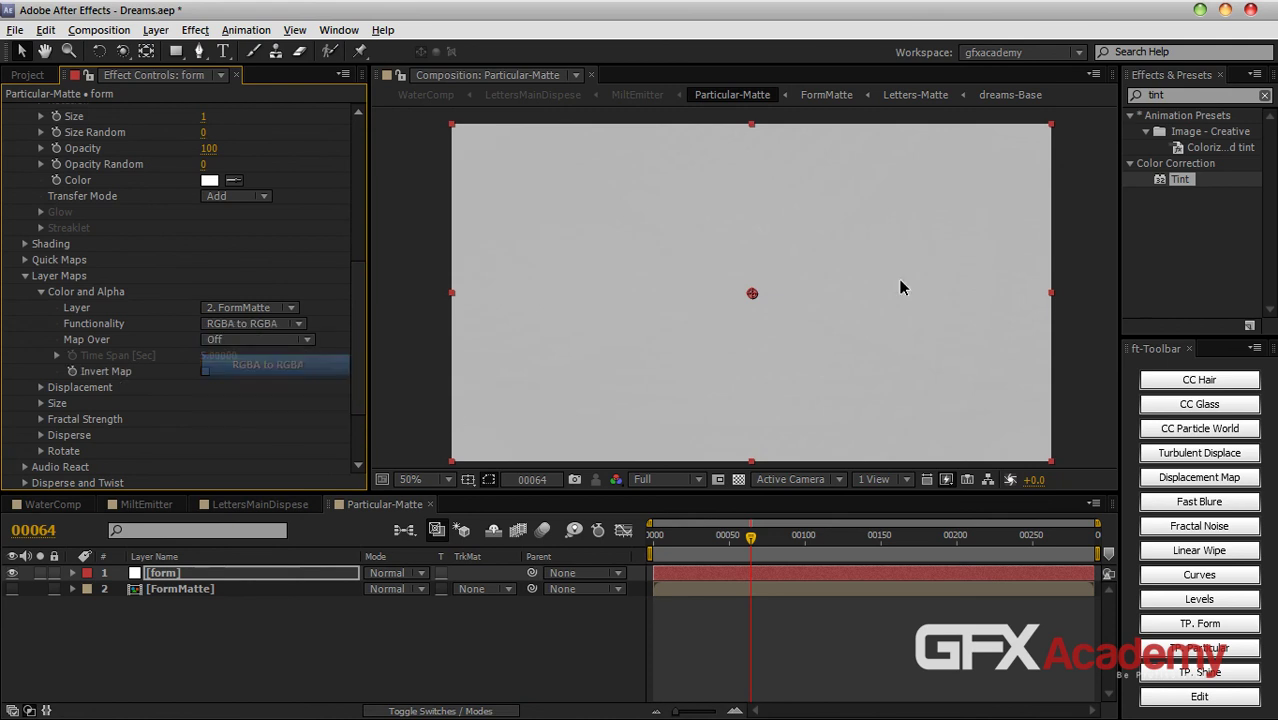
click(239, 338)
click(245, 376)
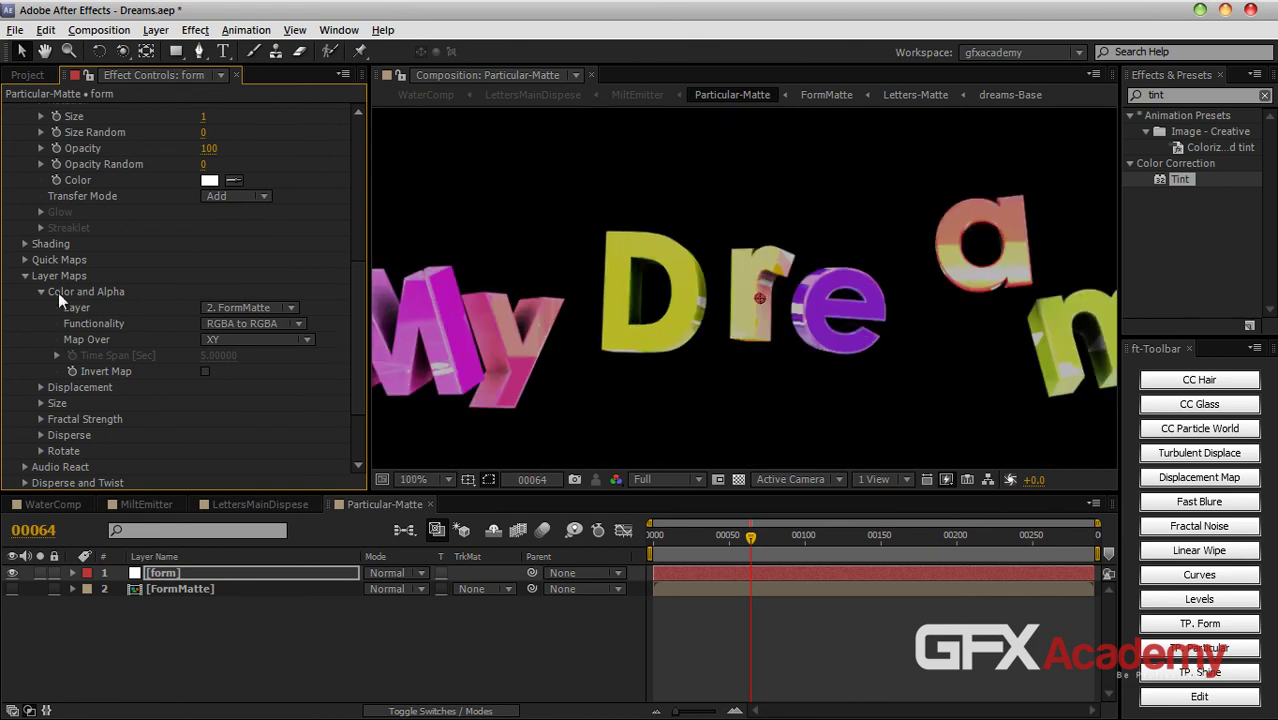
Step: Set Form's particle Sphere Feather to 0 and its Transfer Mode to Normal
scroll(150, 291, up, 4)
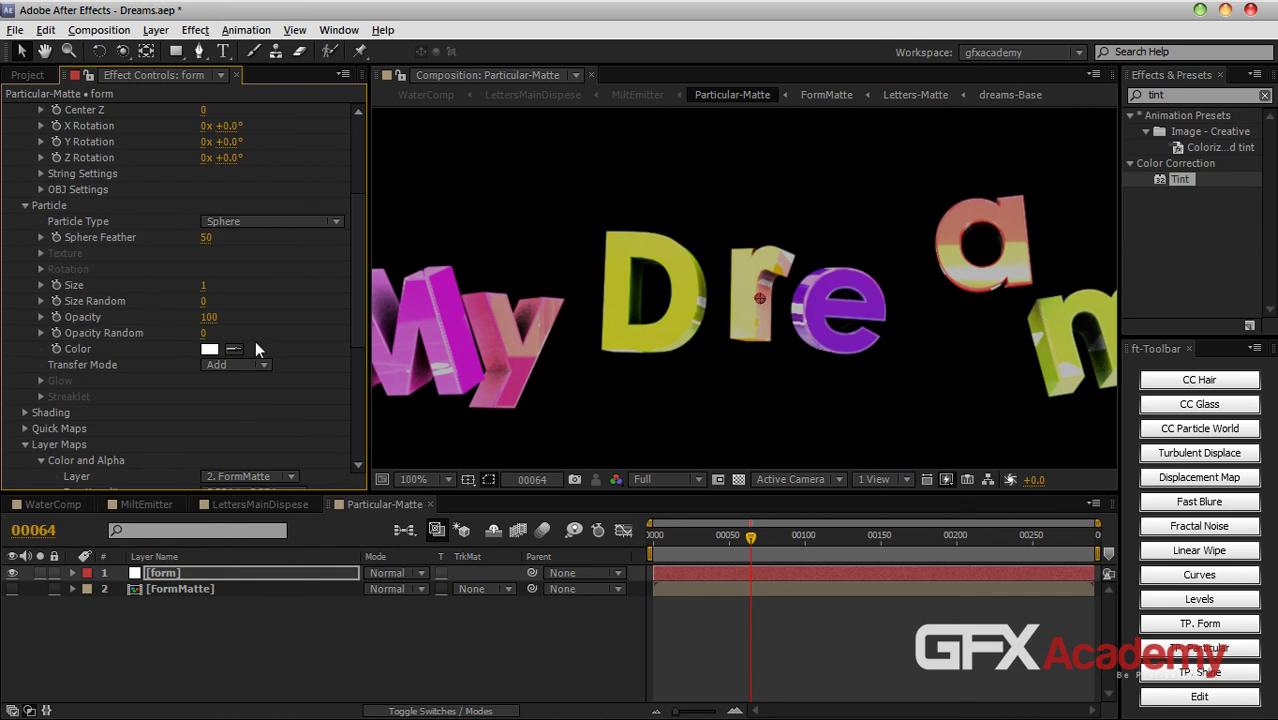
click(204, 240)
text(0)
key(Return)
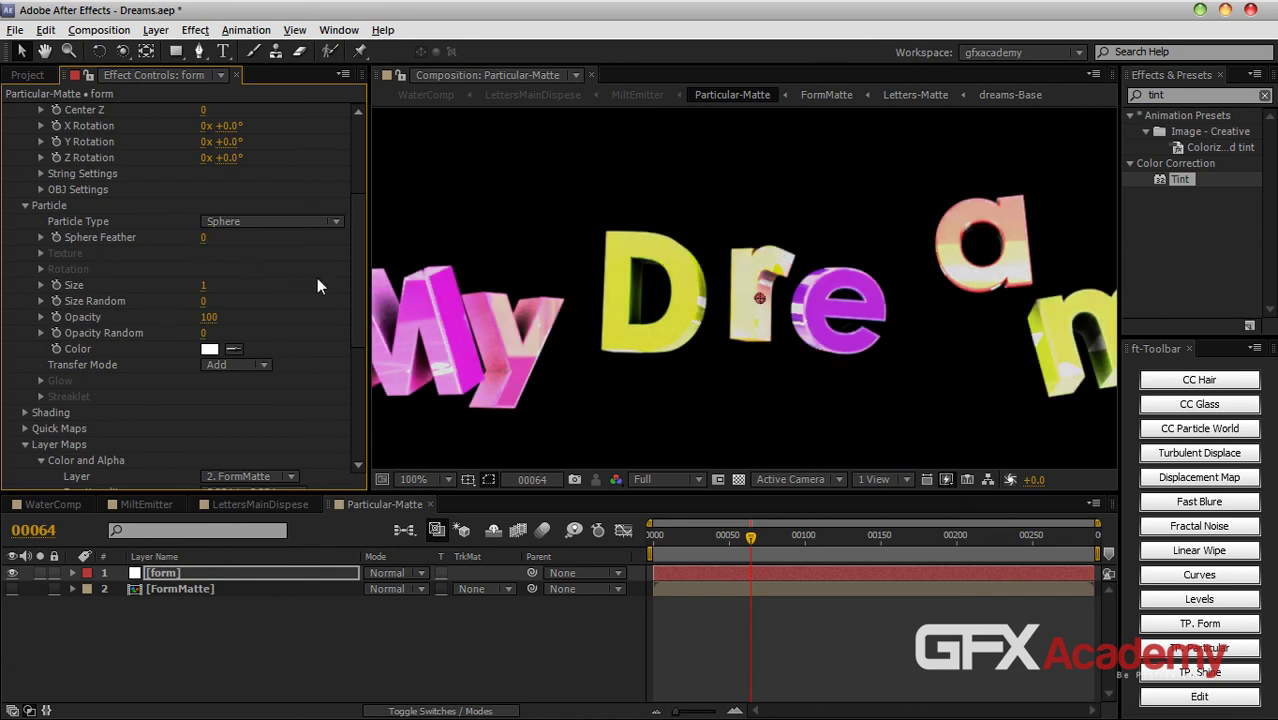
click(262, 365)
click(255, 386)
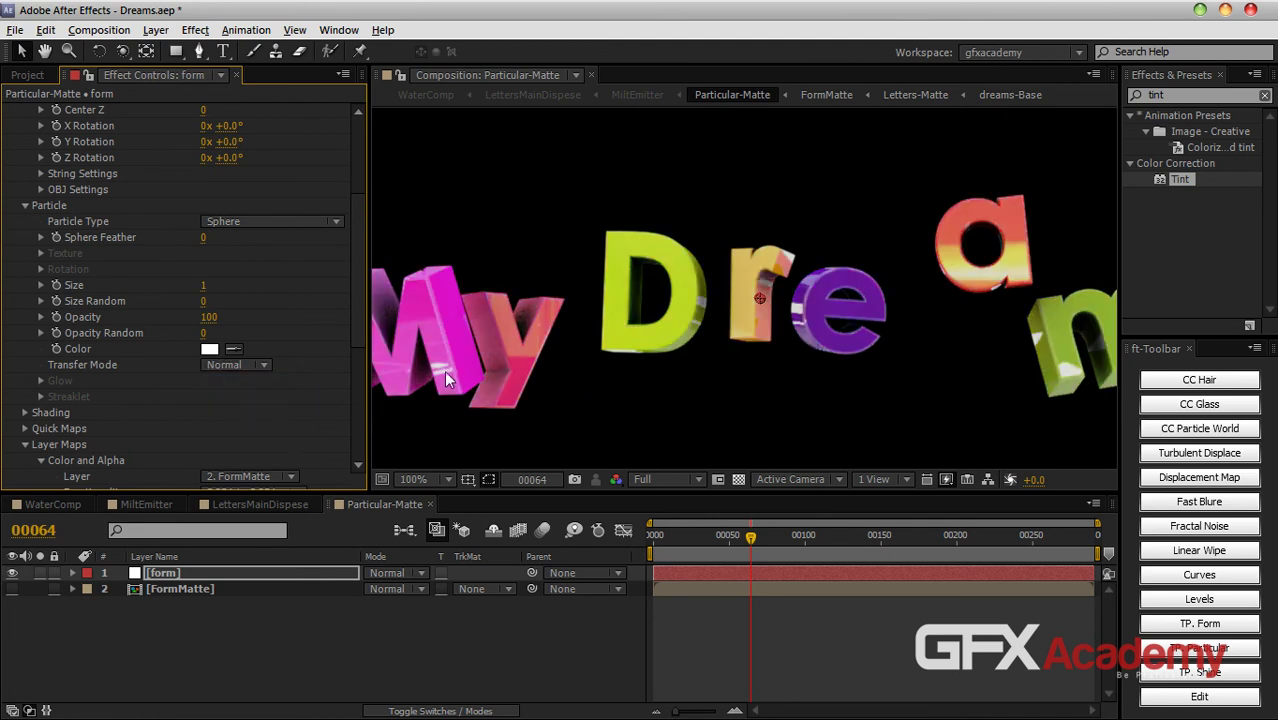
key(comma)
key(comma)
key(period)
key(period)
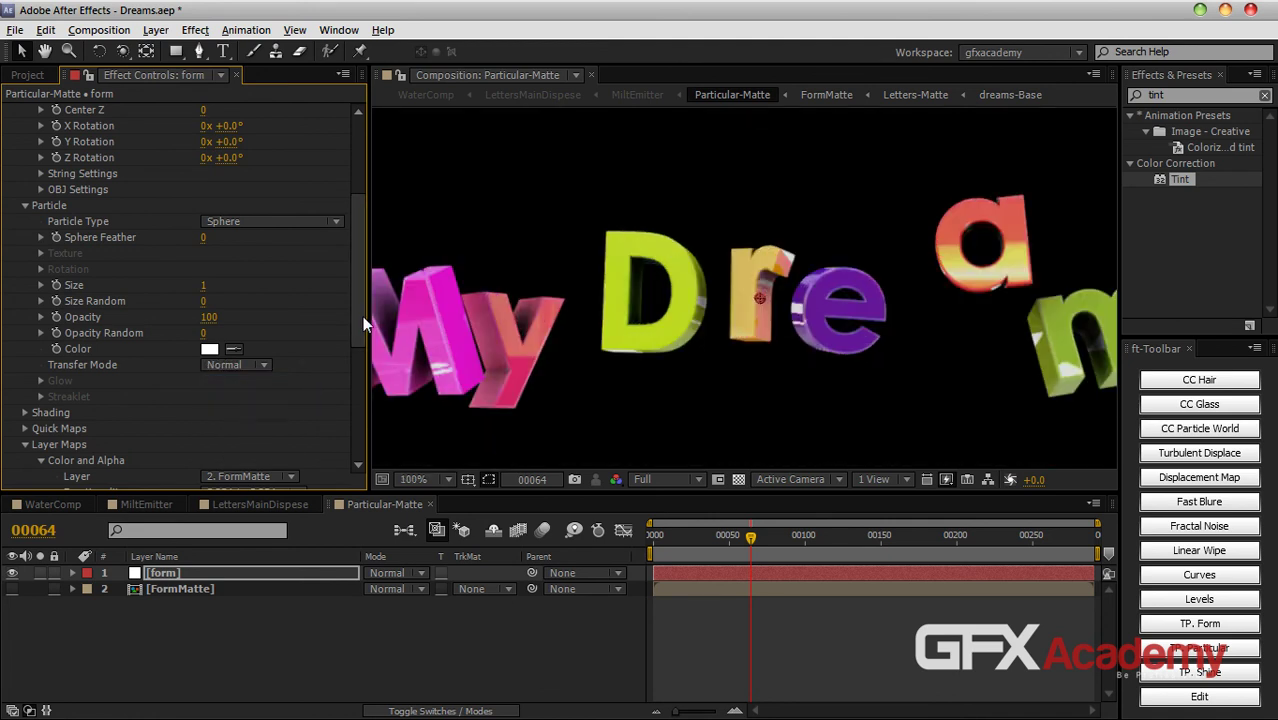
drag(354, 286, 346, 414)
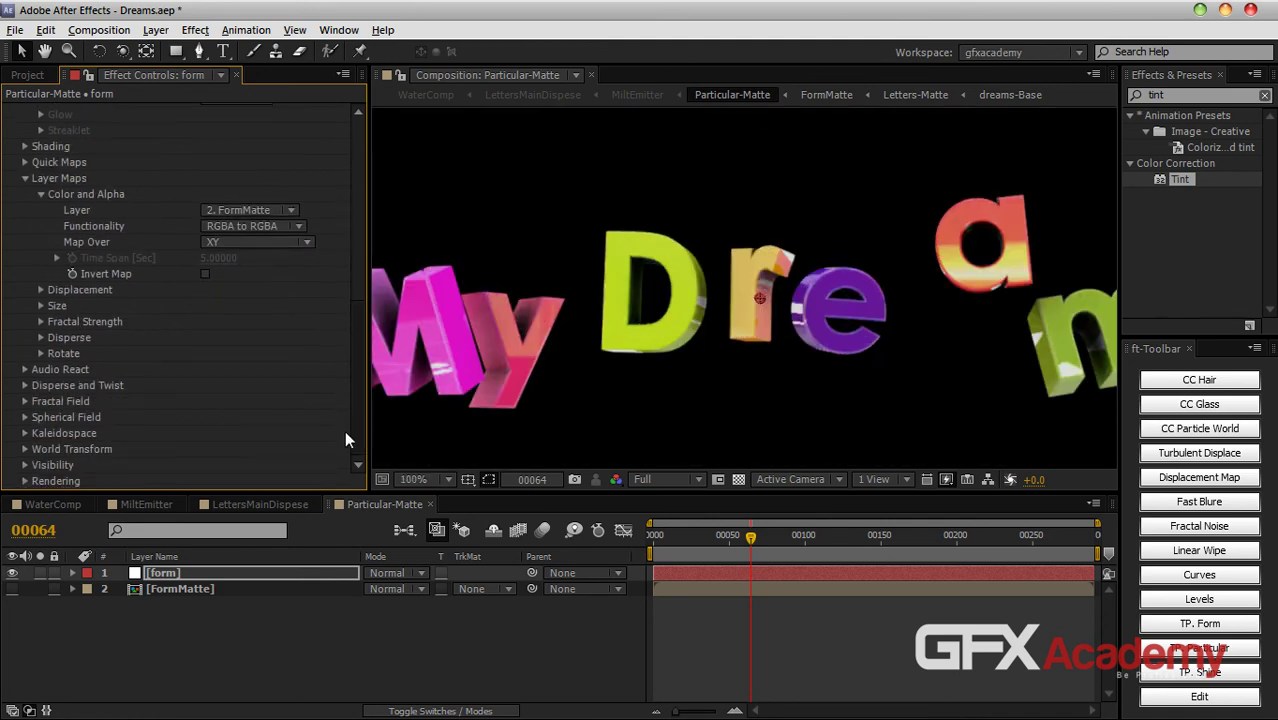
Step: Add the Displacament-Map composition to Particular-Matte as a hidden layer beneath FormMatte
click(27, 77)
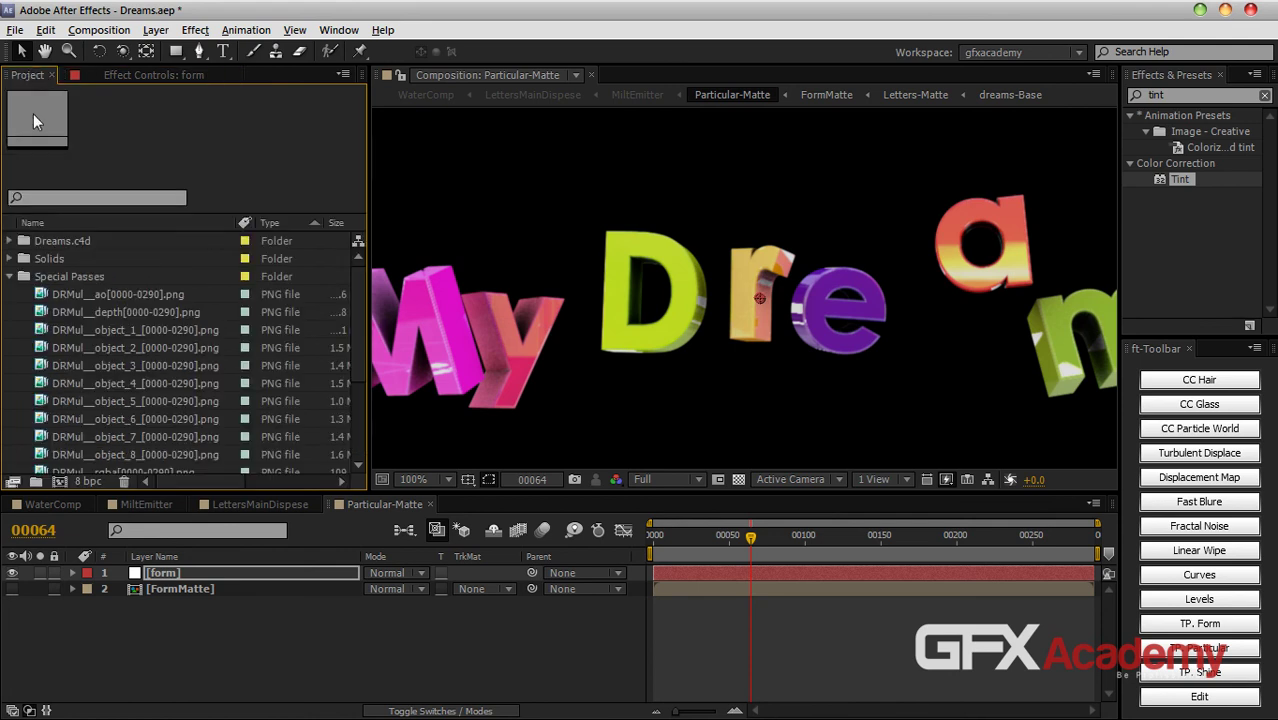
click(10, 276)
click(89, 311)
drag(89, 311, 128, 608)
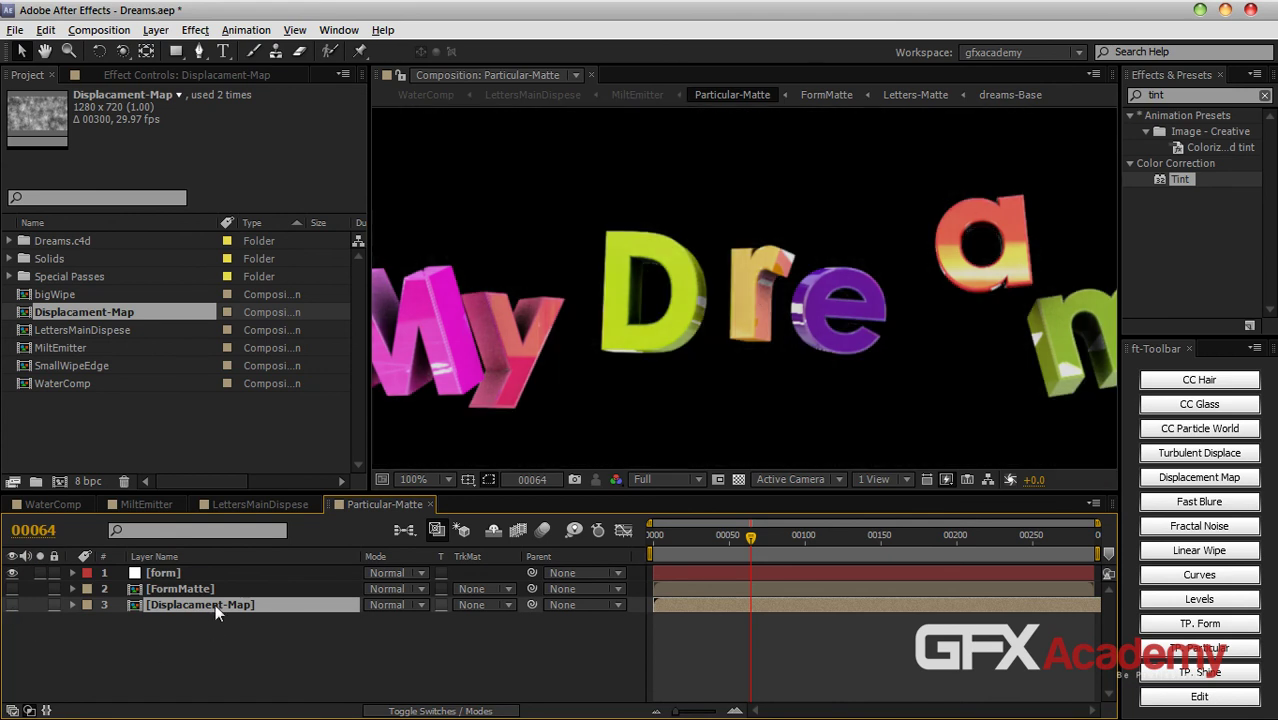
Step: Set the form layer's Displacement map to RGB to XYZ, mapped over XY, with Displacament-Map as the layer for XYZ
click(184, 591)
click(131, 78)
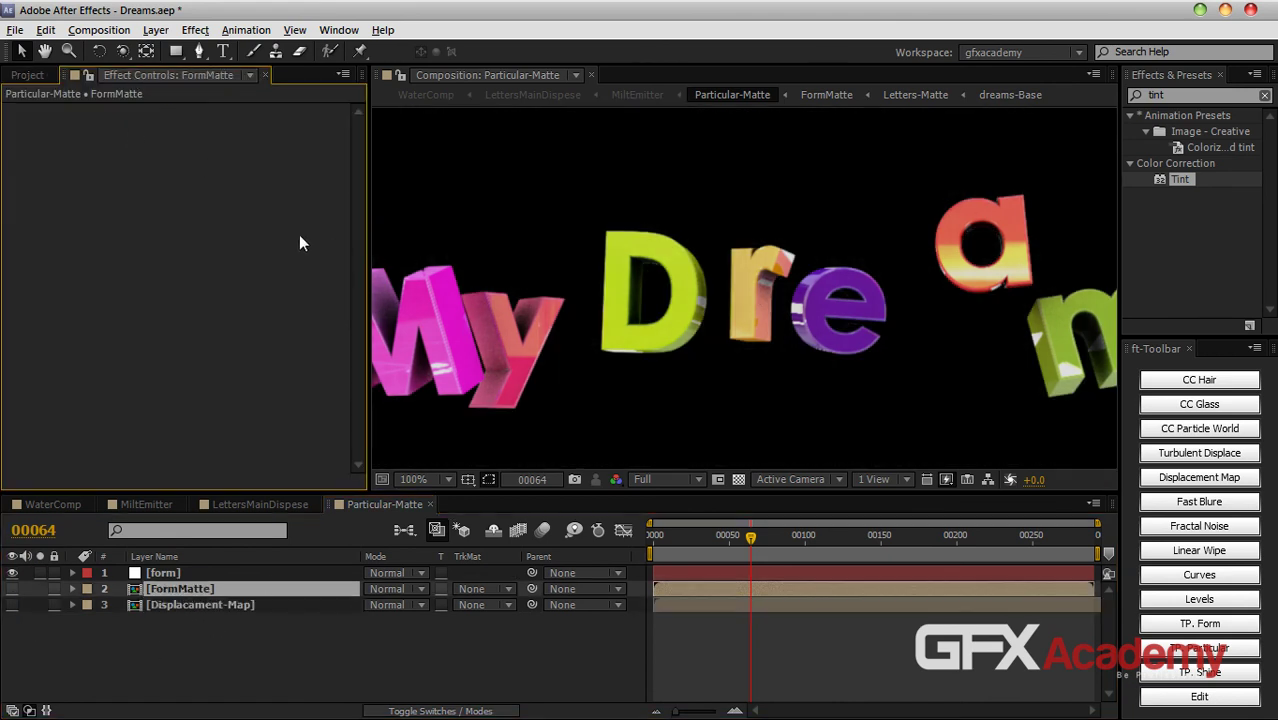
click(168, 573)
scroll(209, 286, down, 15)
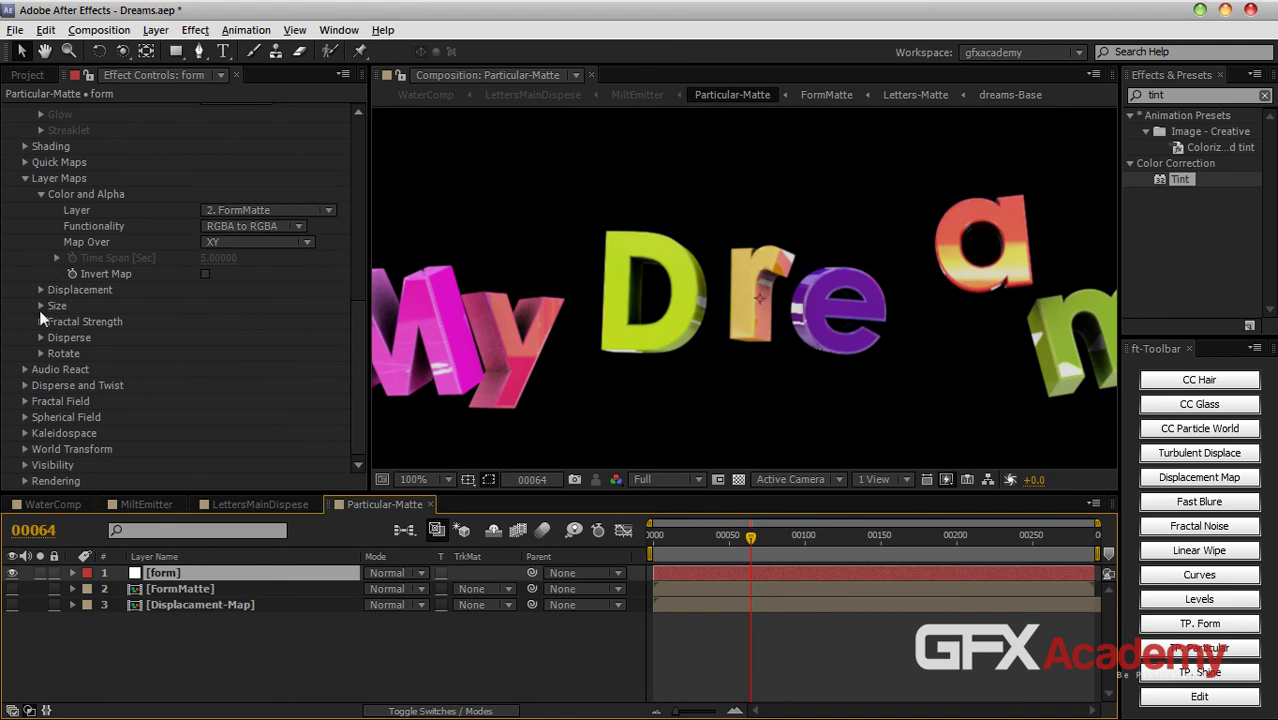
click(42, 289)
click(250, 305)
click(272, 332)
click(258, 322)
click(252, 361)
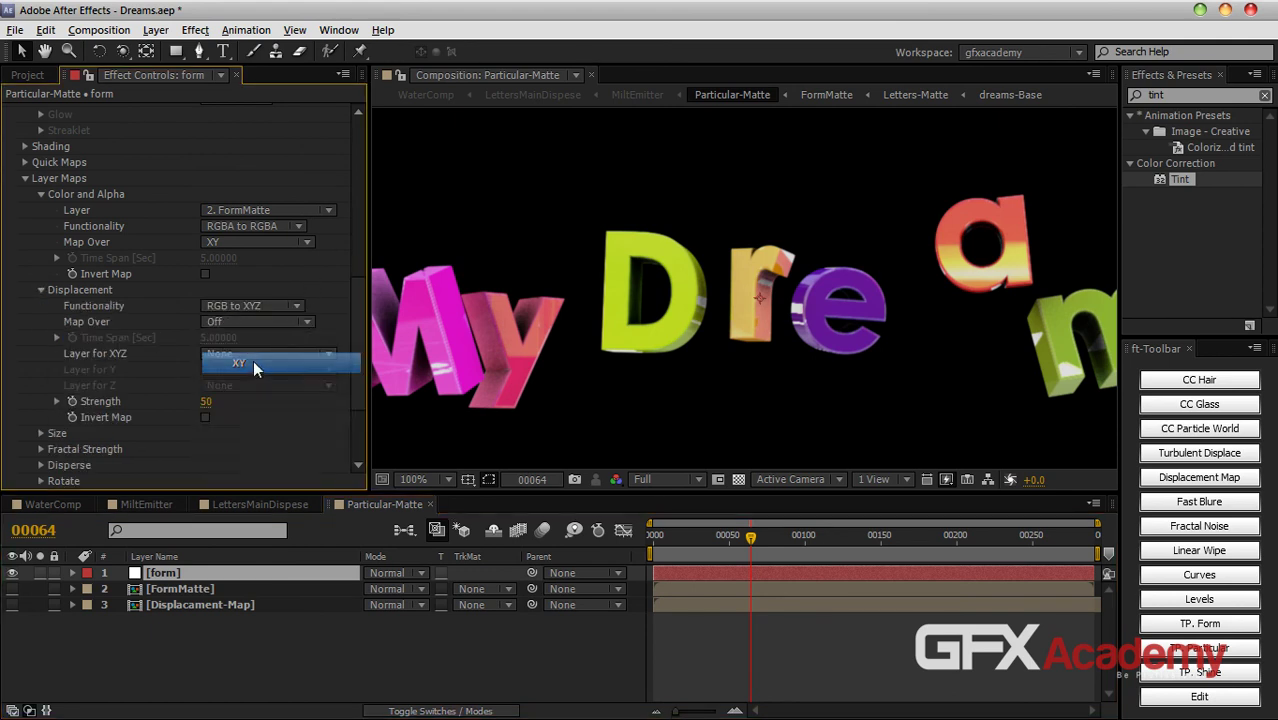
click(258, 354)
click(272, 443)
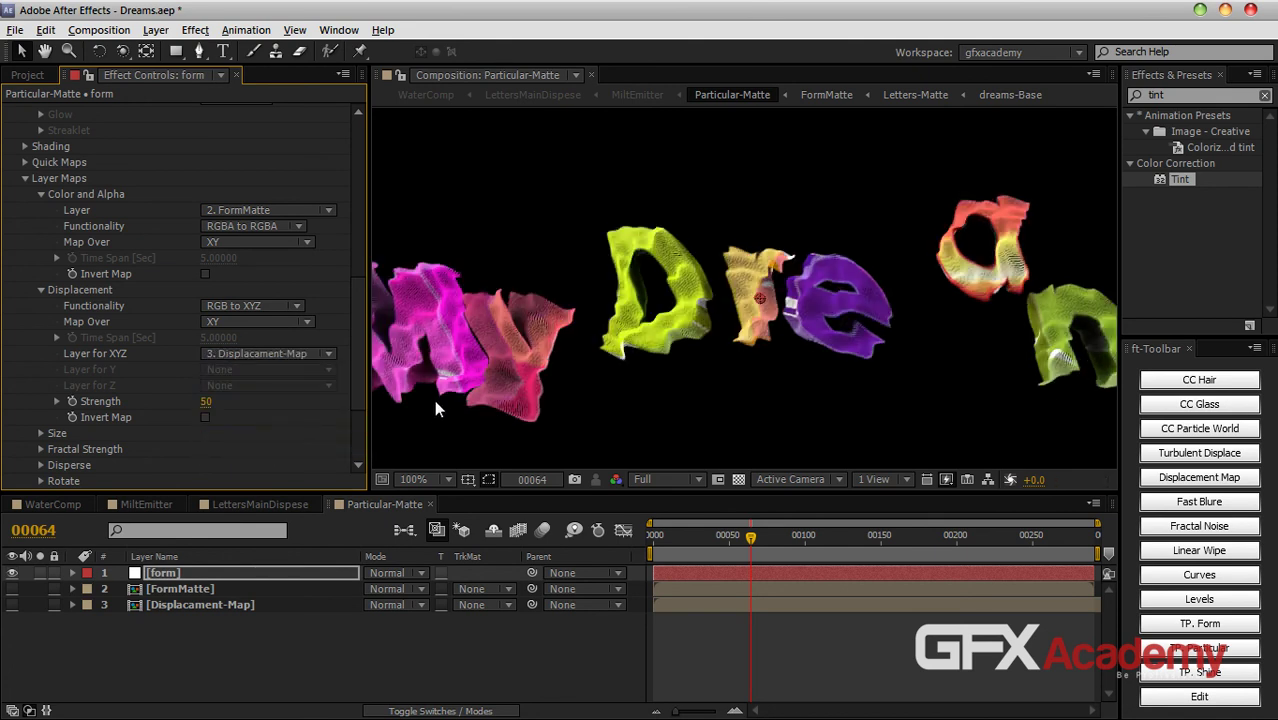
Step: Set the Displacement map's Strength to 10
click(206, 401)
text(10)
key(Return)
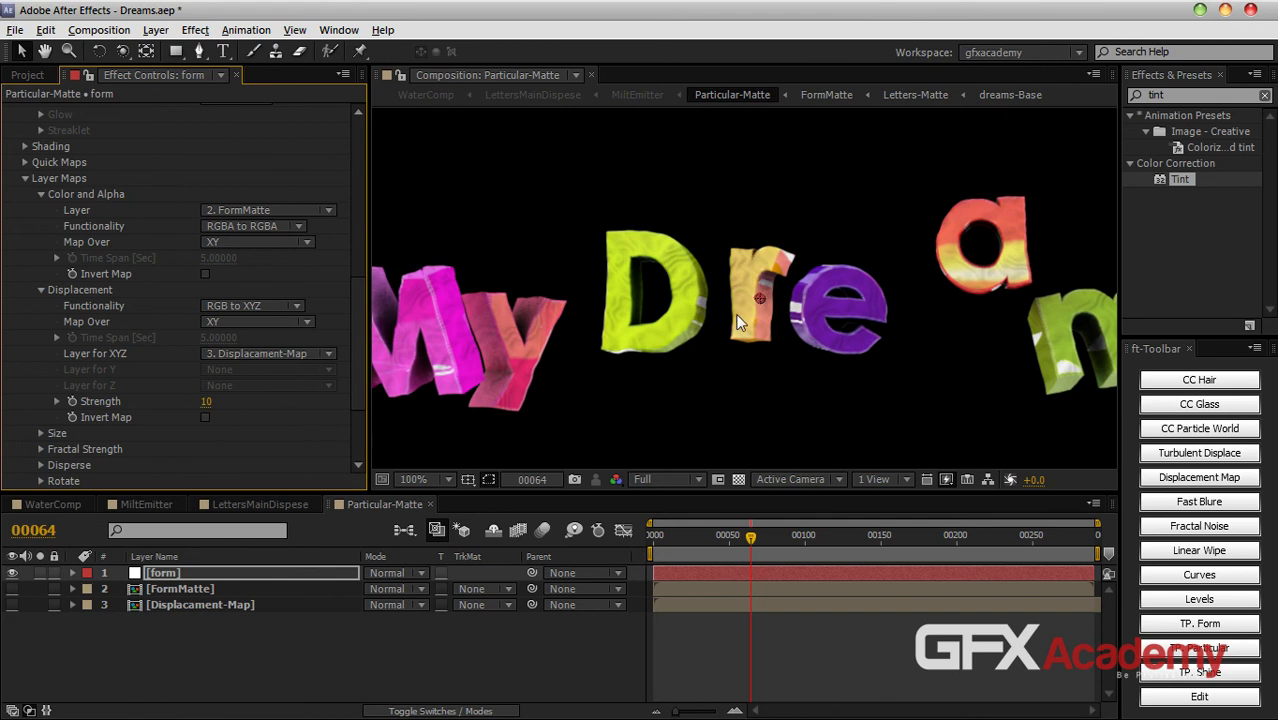
Step: Set the Displace amount in Form's Fractal Field to 10
scroll(738, 322, down, 2)
scroll(733, 317, up, 2)
scroll(354, 328, down, 3)
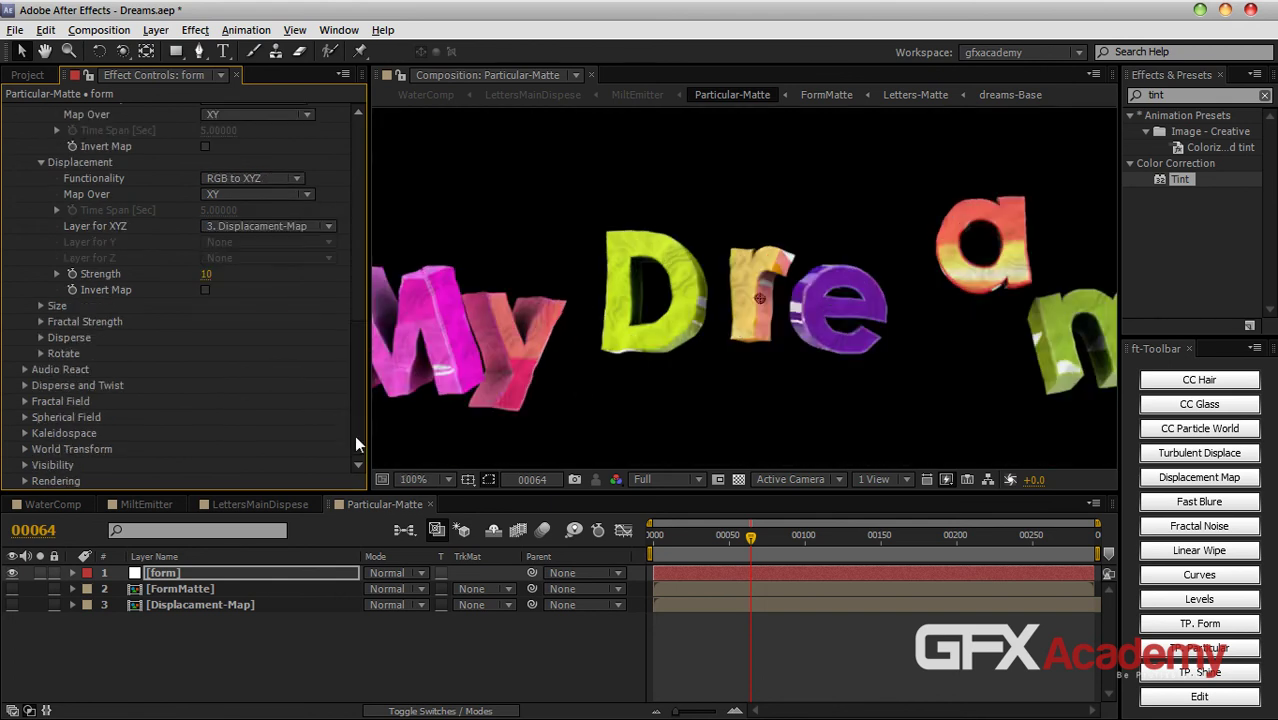
click(24, 401)
scroll(120, 424, down, 5)
click(203, 156)
text(10)
key(Return)
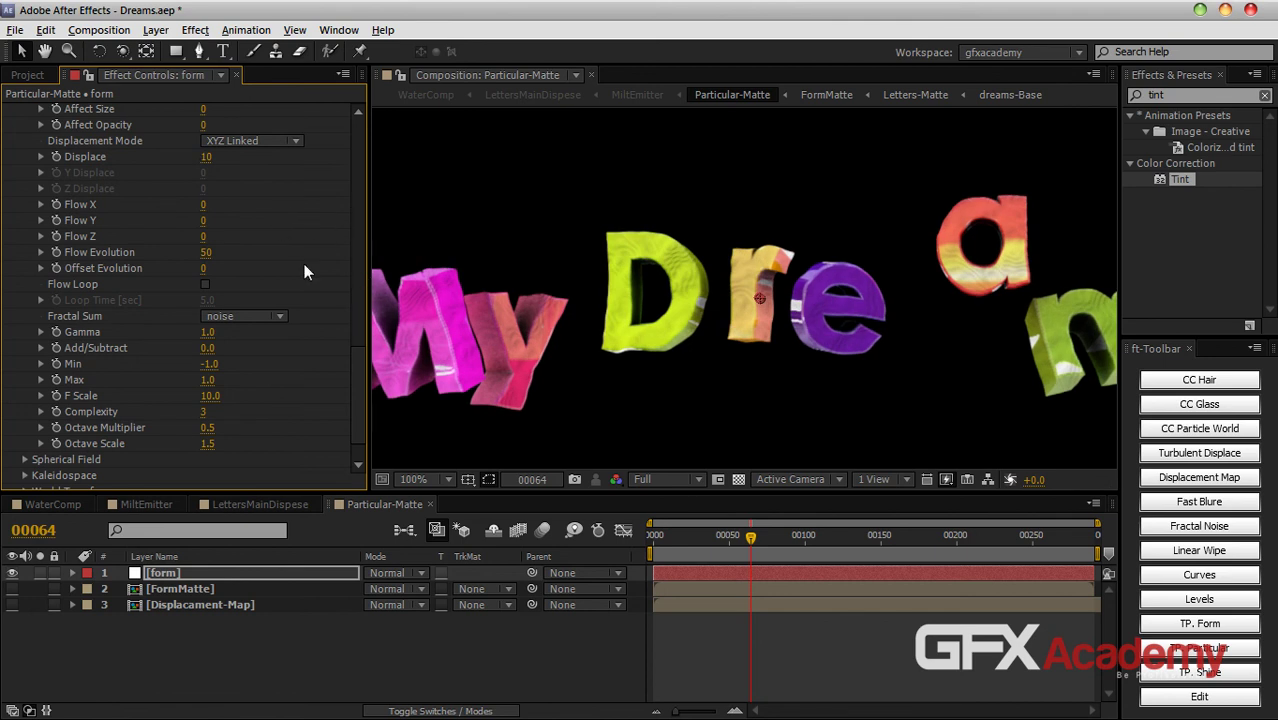
Step: Try an Affect Opacity of 20 in the Fractal Field and check it on the letters
click(203, 125)
text(20)
key(Return)
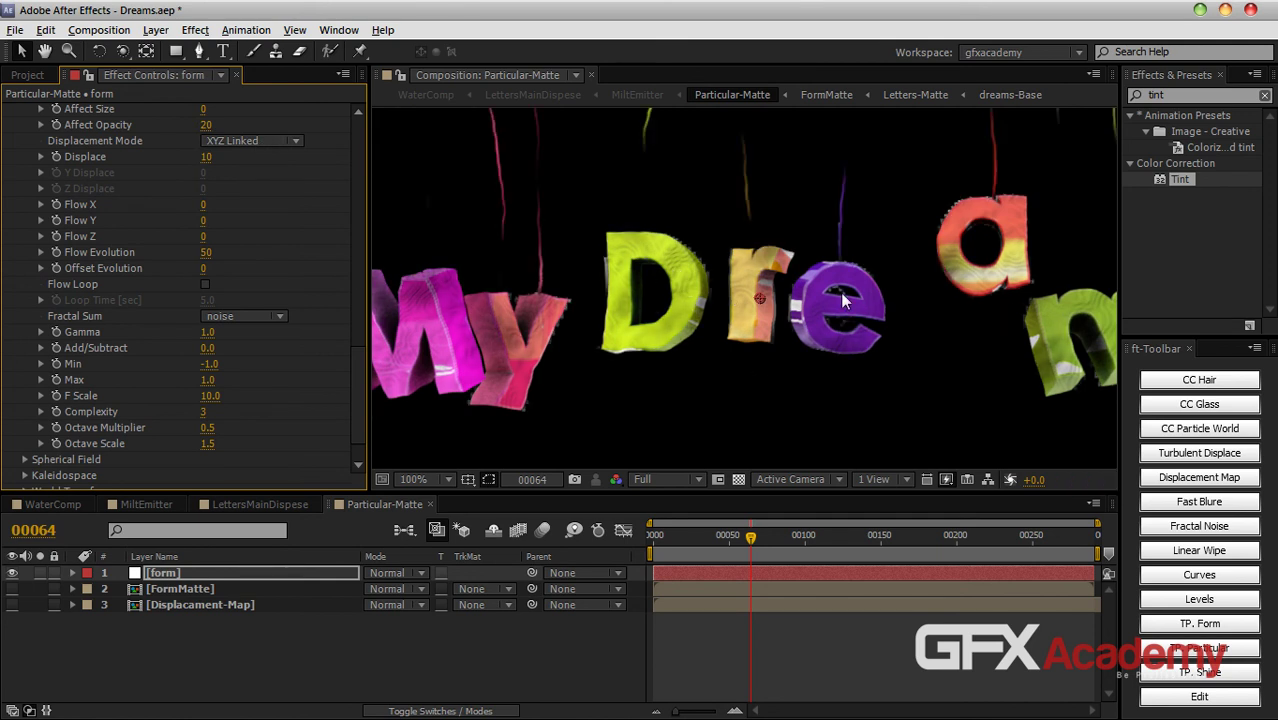
drag(587, 300, 689, 310)
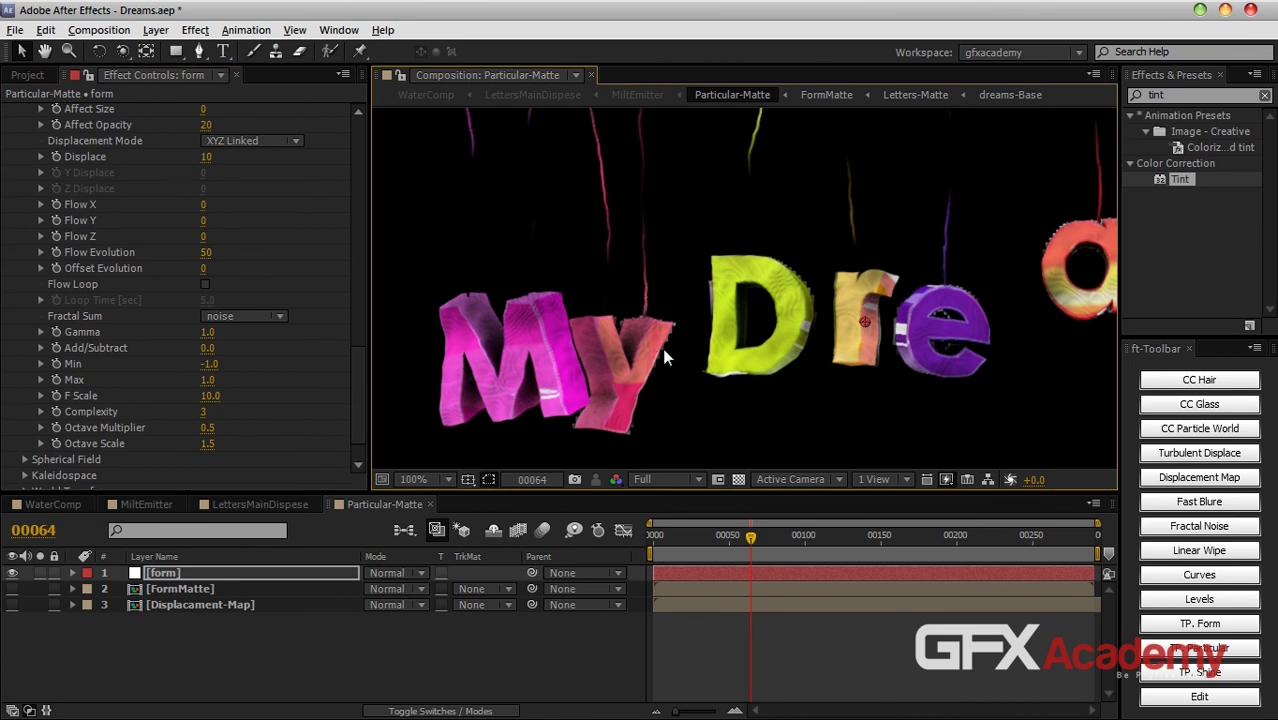
Step: Set the Fractal Field's Affect Opacity to 5
key(shift+Tab)
text(5)
key(Return)
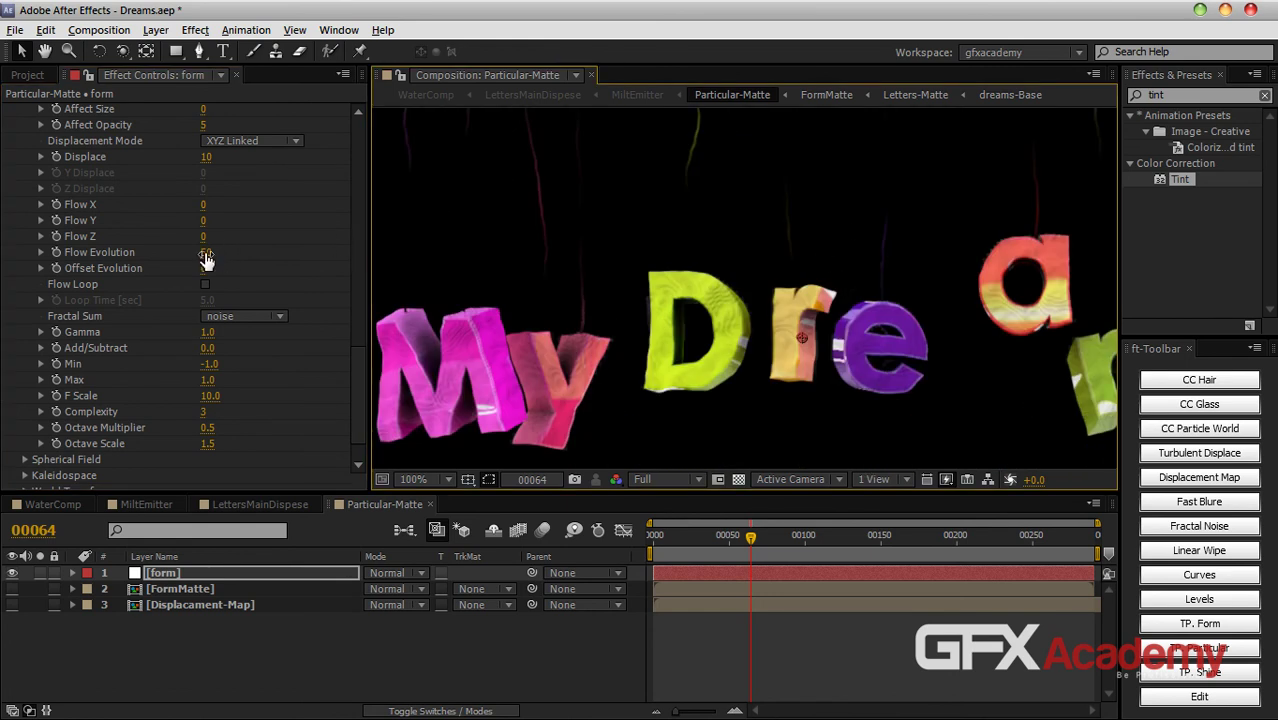
Step: Set the Fractal Field's Fractal Sum to abs(noise) and its F Scale to 15
click(240, 316)
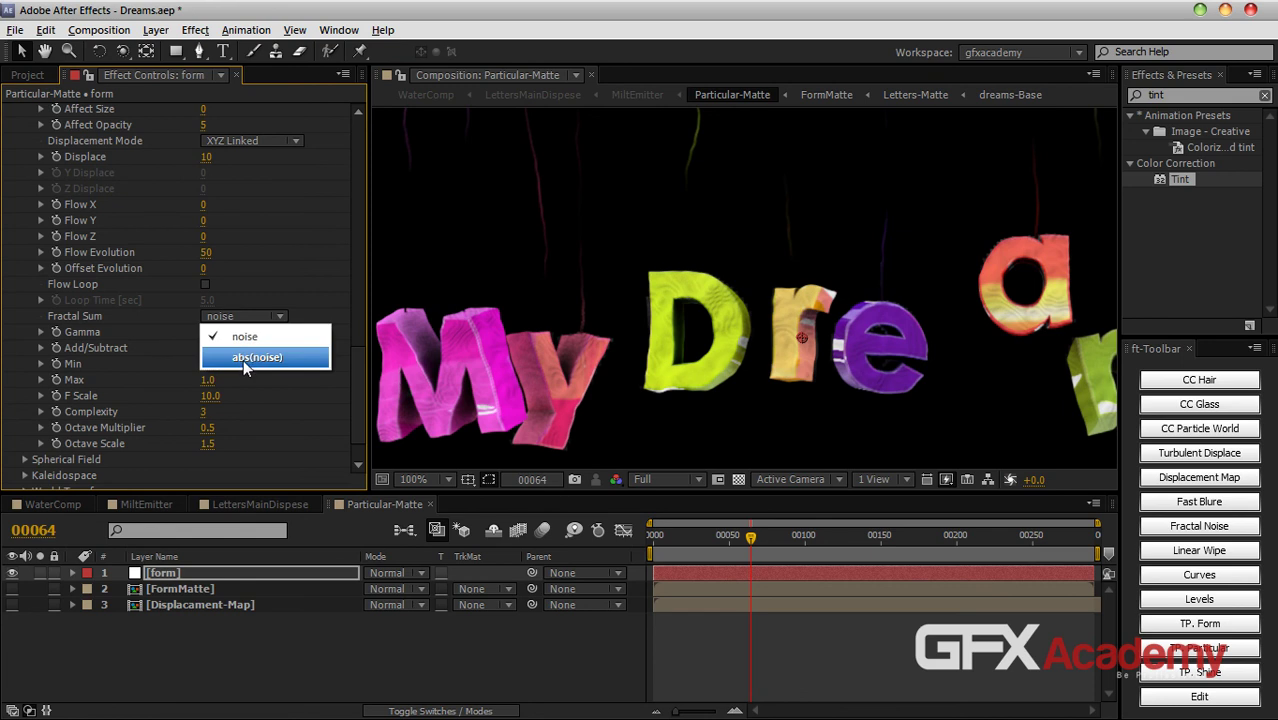
click(244, 358)
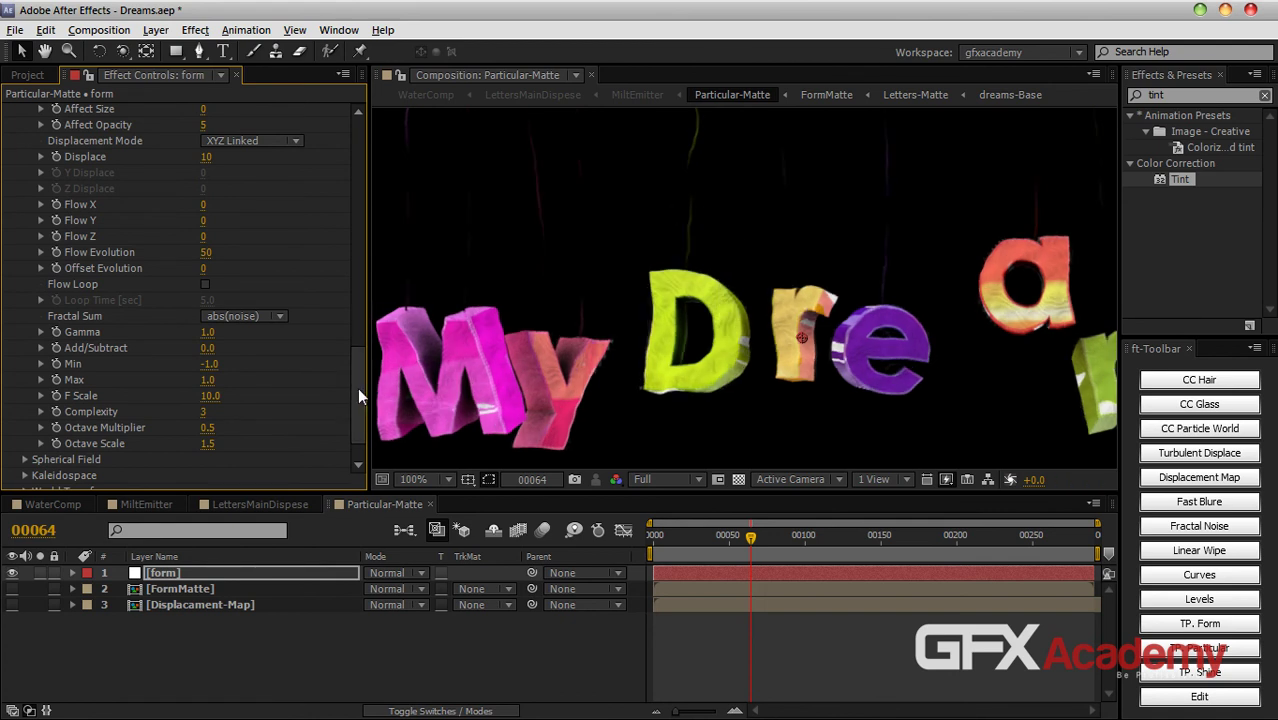
scroll(356, 395, down, 3)
click(210, 354)
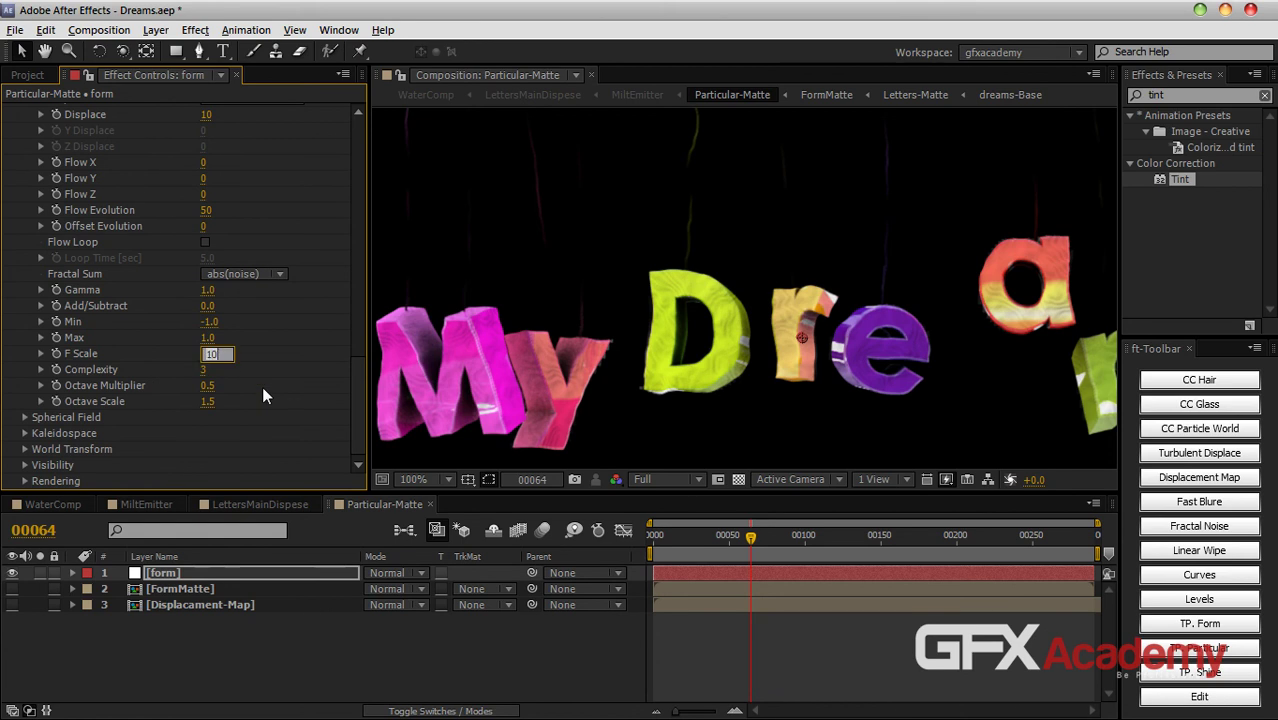
text(15)
key(Return)
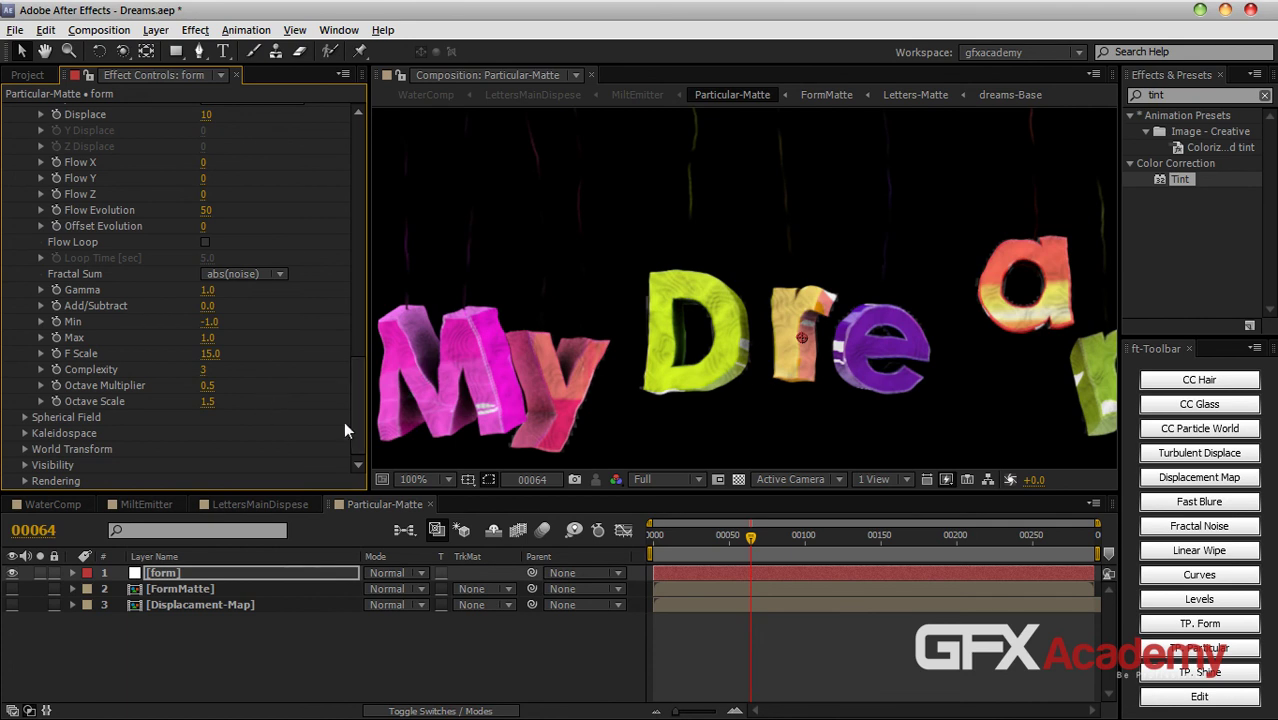
Step: Collapse the Form effect, close Particular-Matte and examine the tinted letters footage in LettersMainDispese
scroll(345, 428, up, 5)
scroll(347, 432, down, 5)
scroll(350, 428, up, 10)
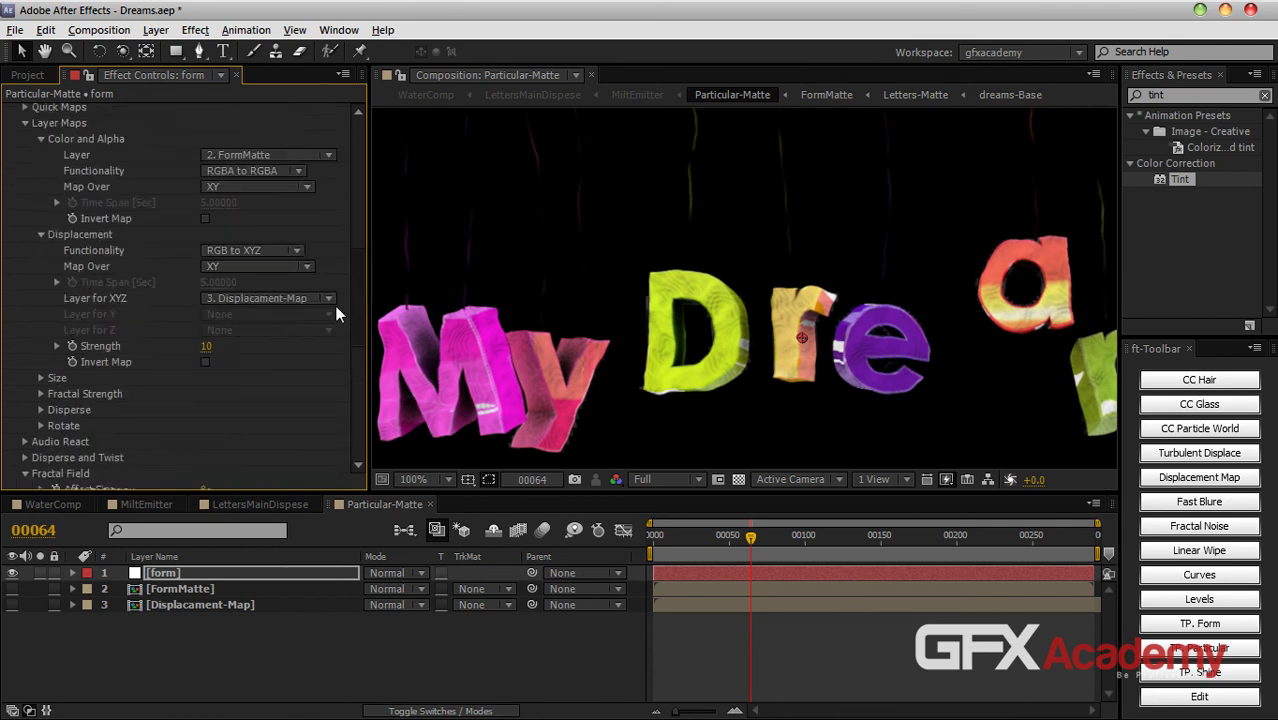
click(10, 111)
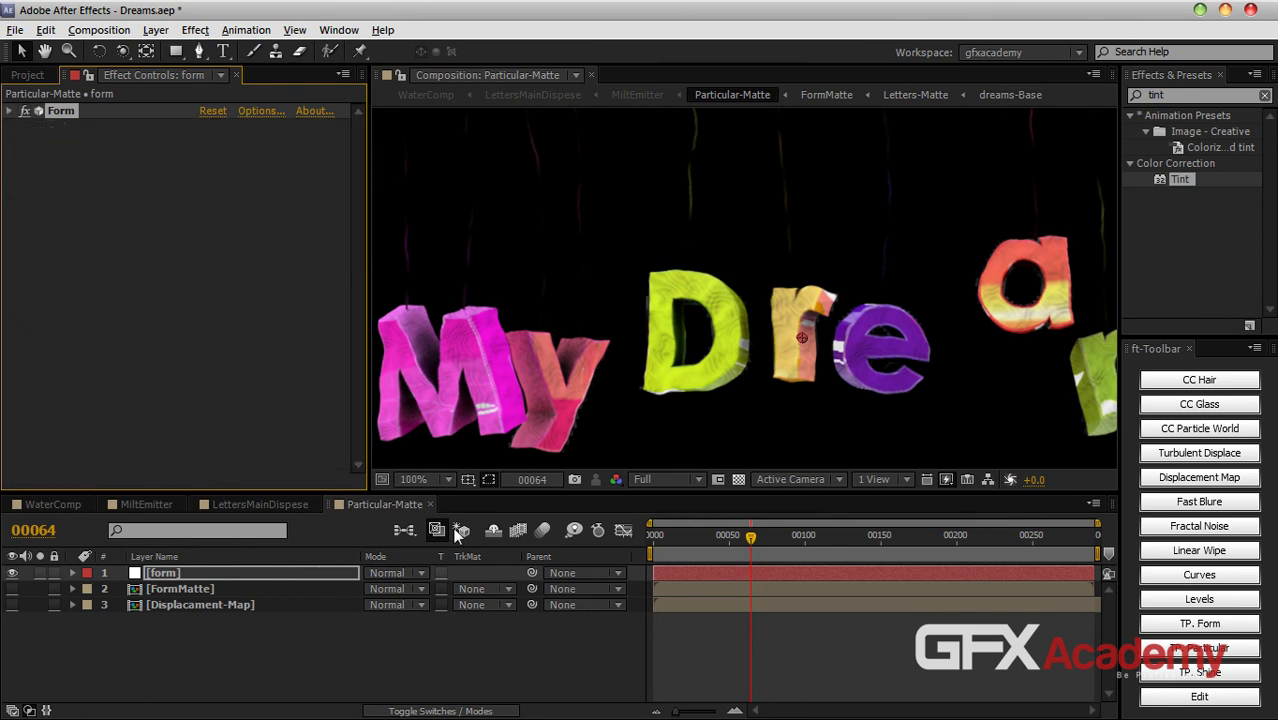
click(429, 501)
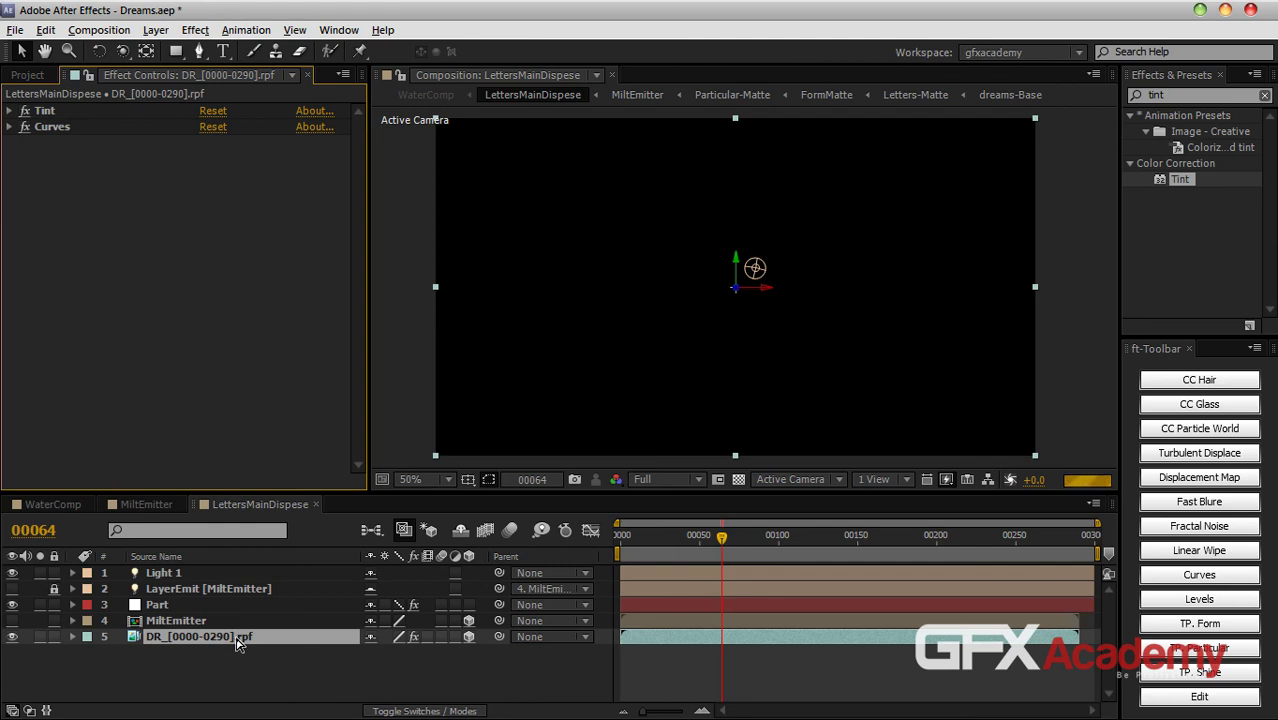
key(F2)
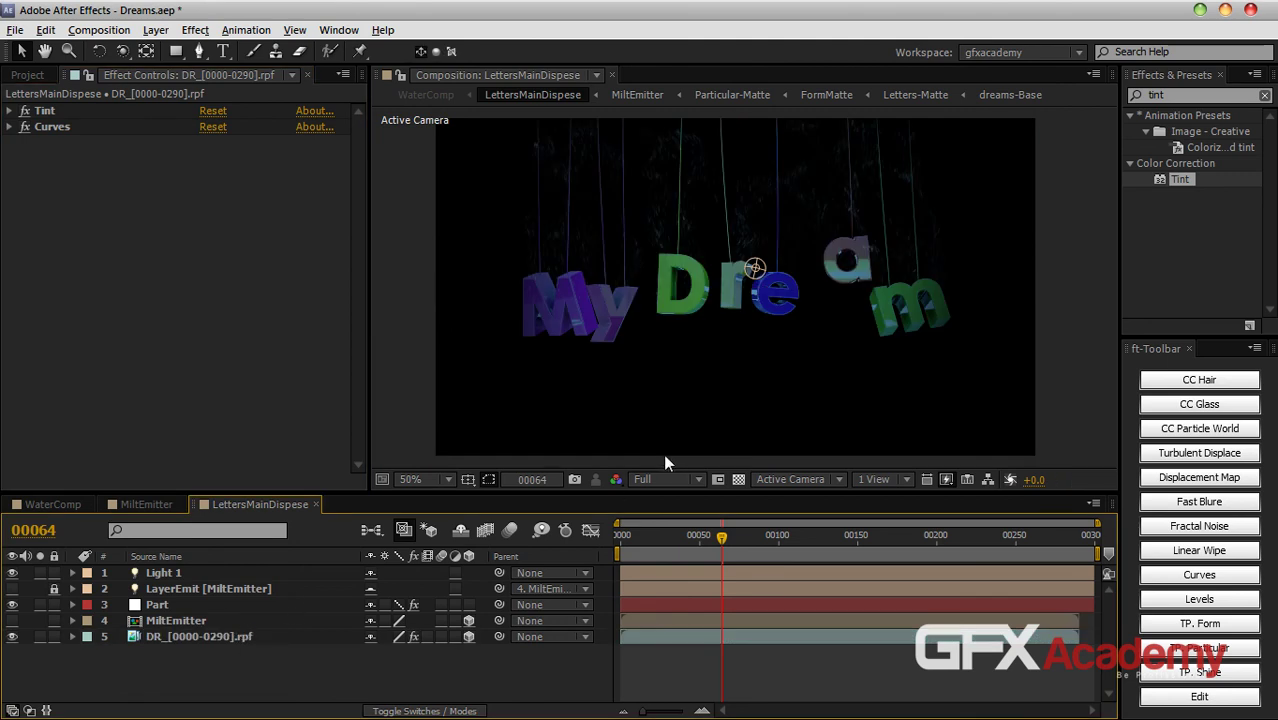
click(213, 638)
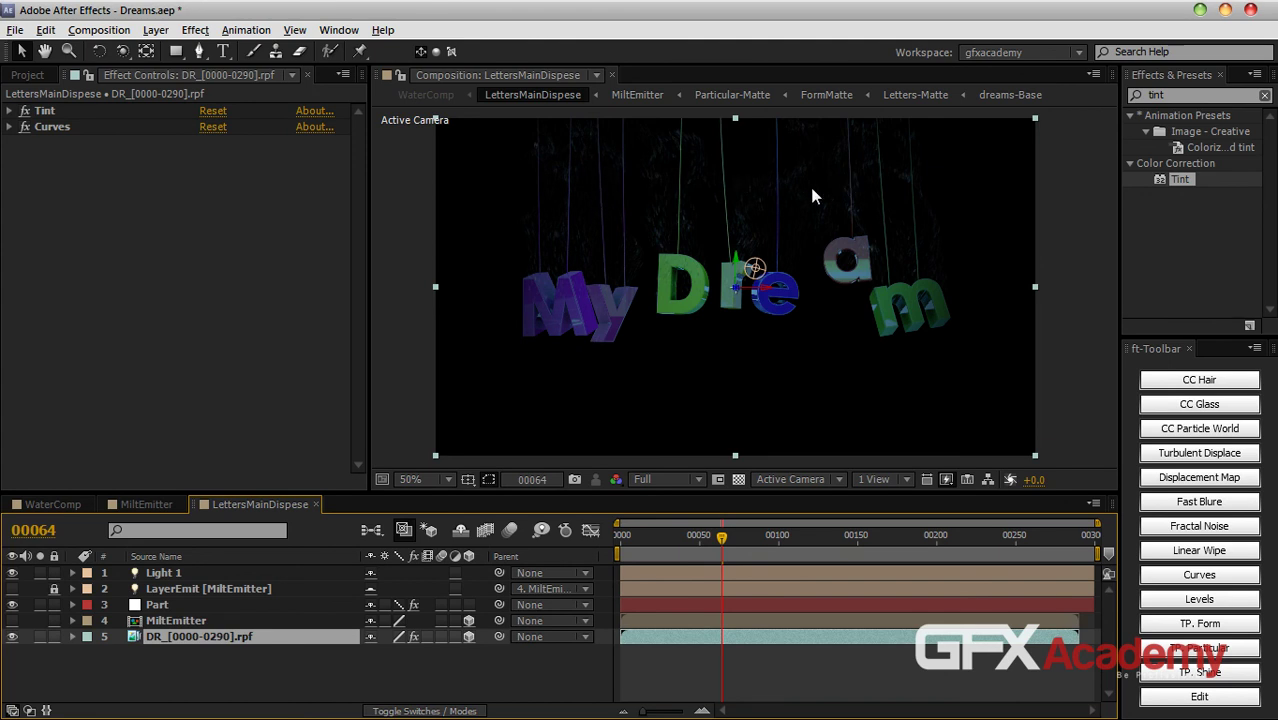
key(period)
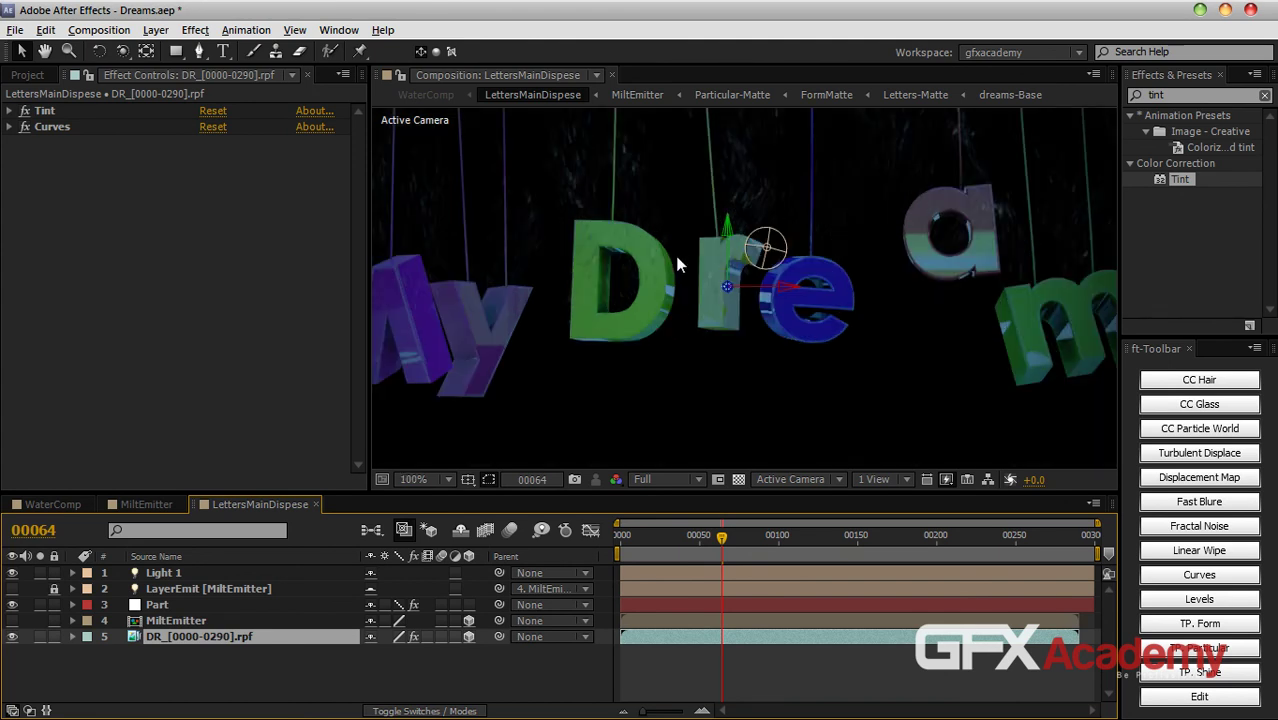
key(comma)
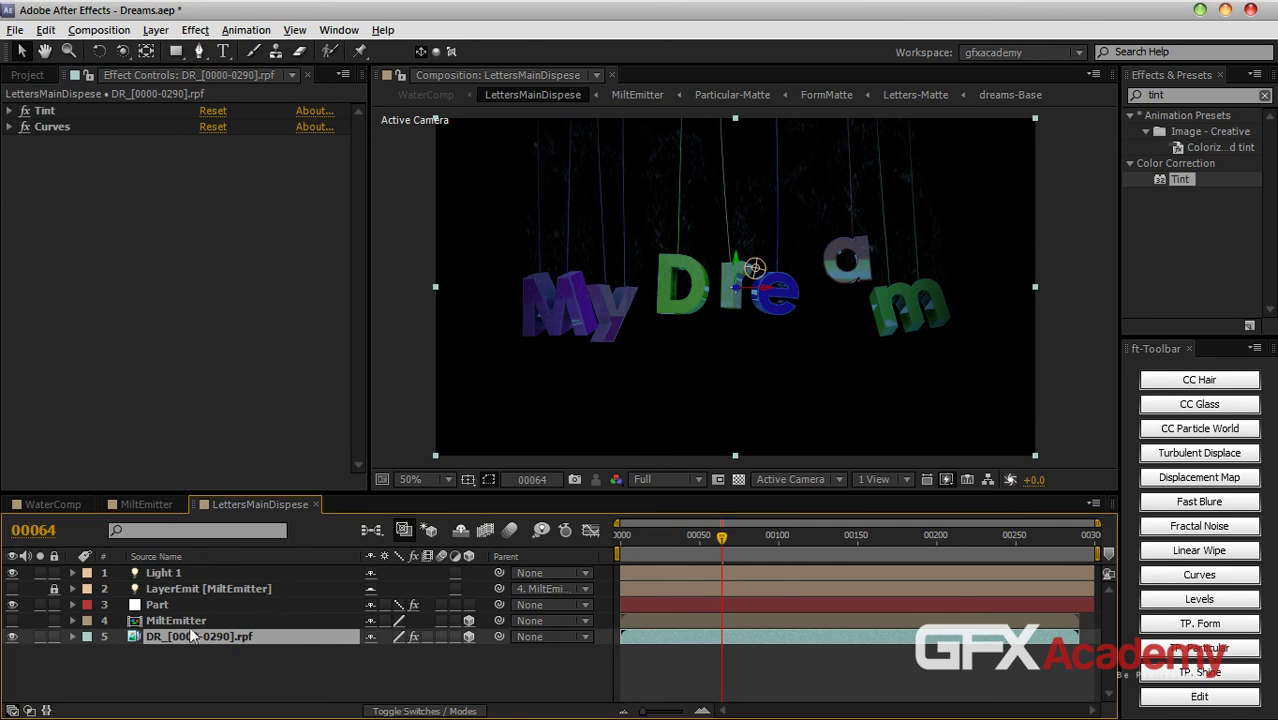
Step: Reopen Particular-Matte from the MiltEmitter composition and cut its form and Displacament-Map layers
click(146, 504)
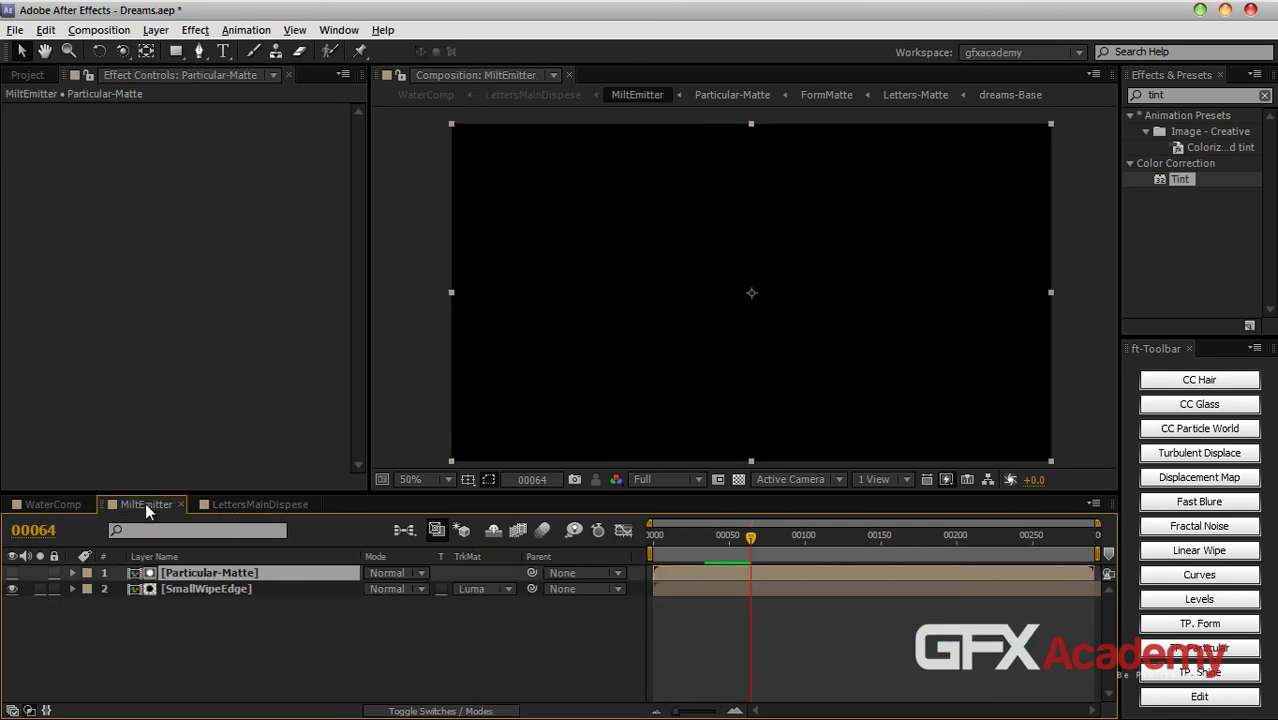
double_click(196, 570)
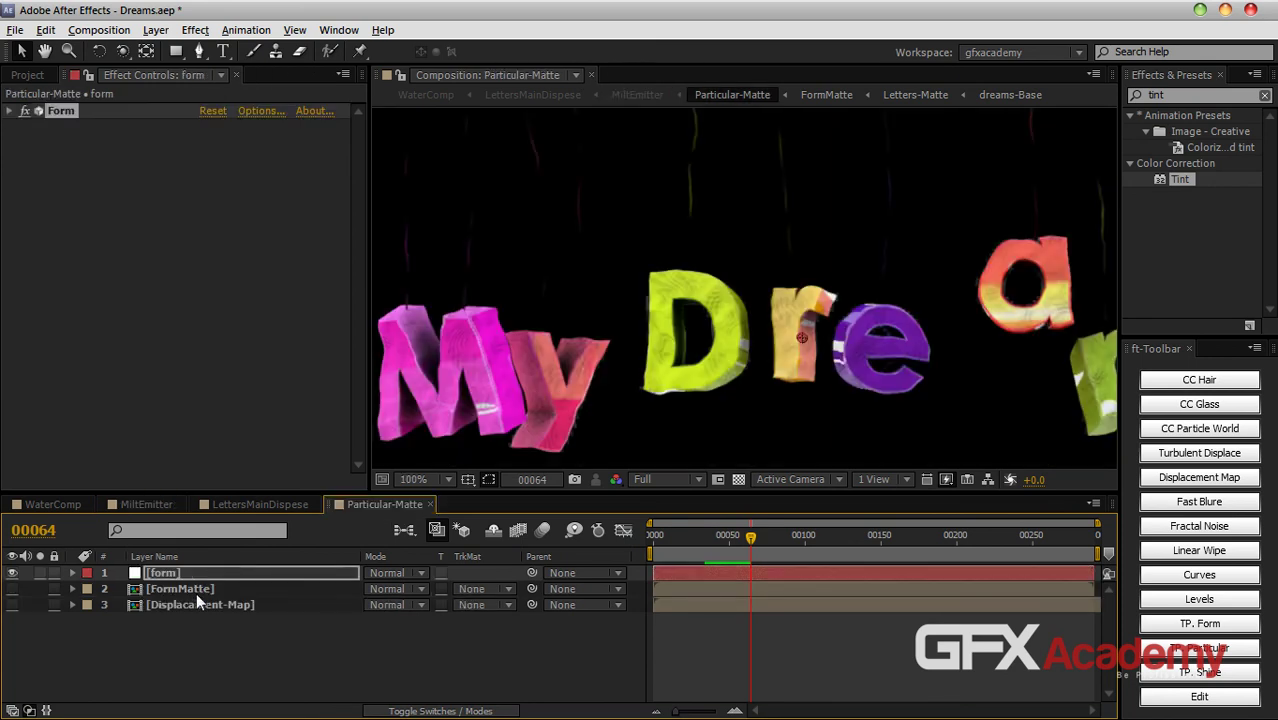
click(189, 572)
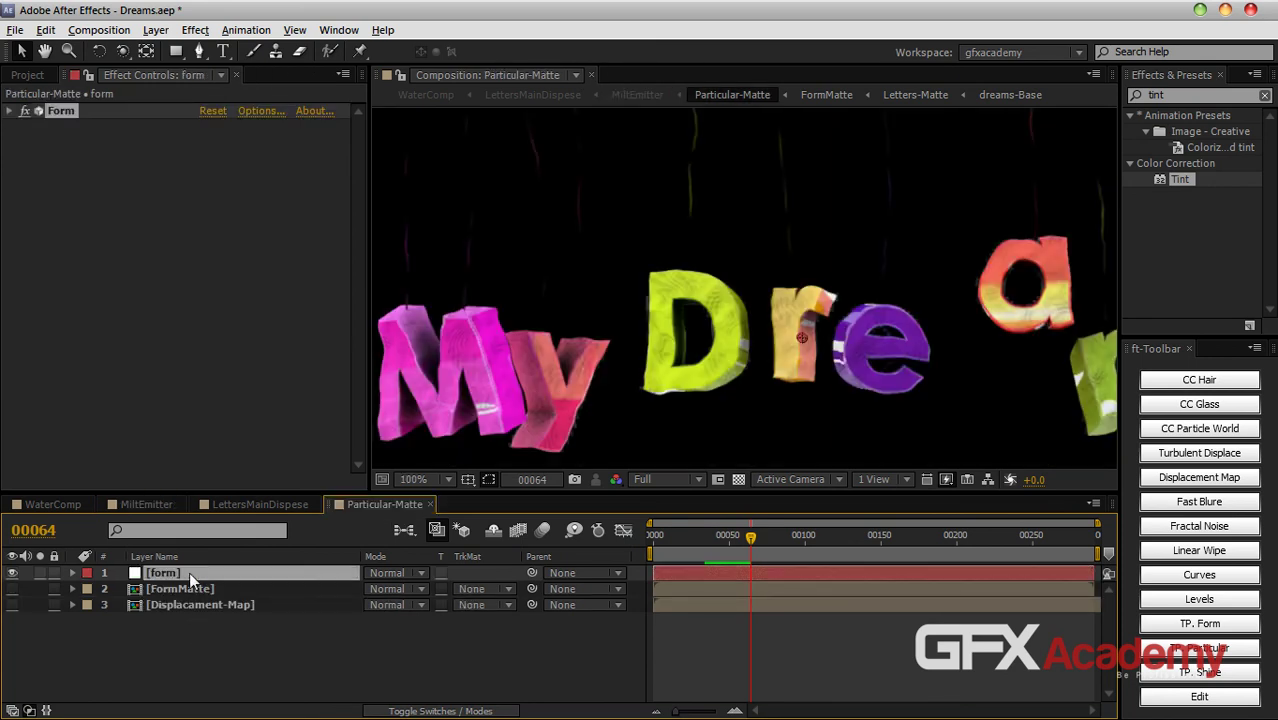
ctrl+click(189, 603)
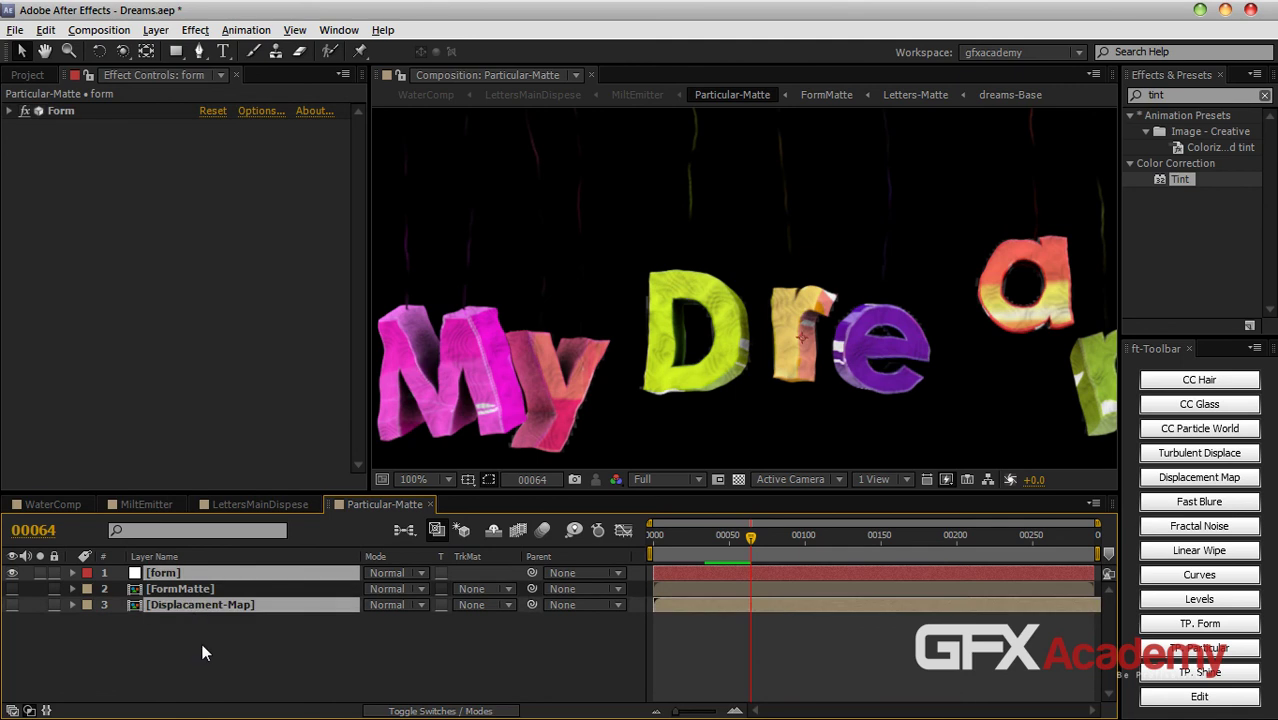
key(Delete)
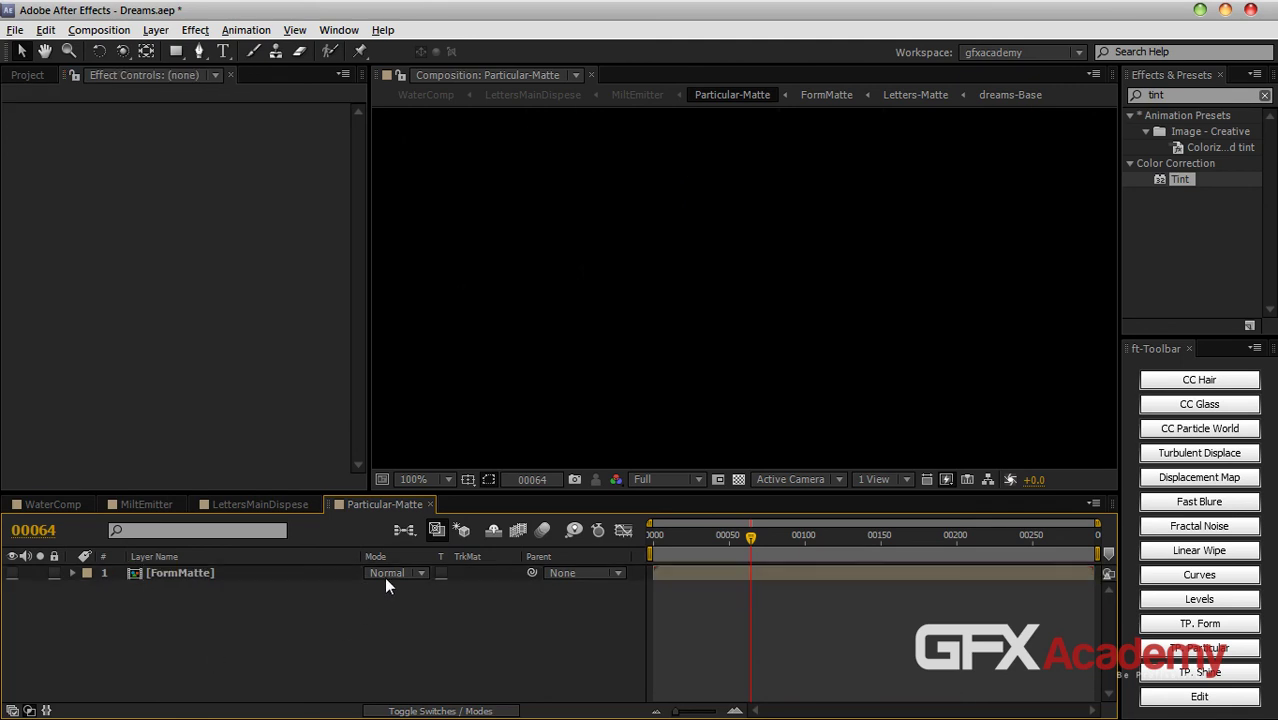
Step: Make the FormMatte layer visible and close the Particular-Matte composition
click(430, 527)
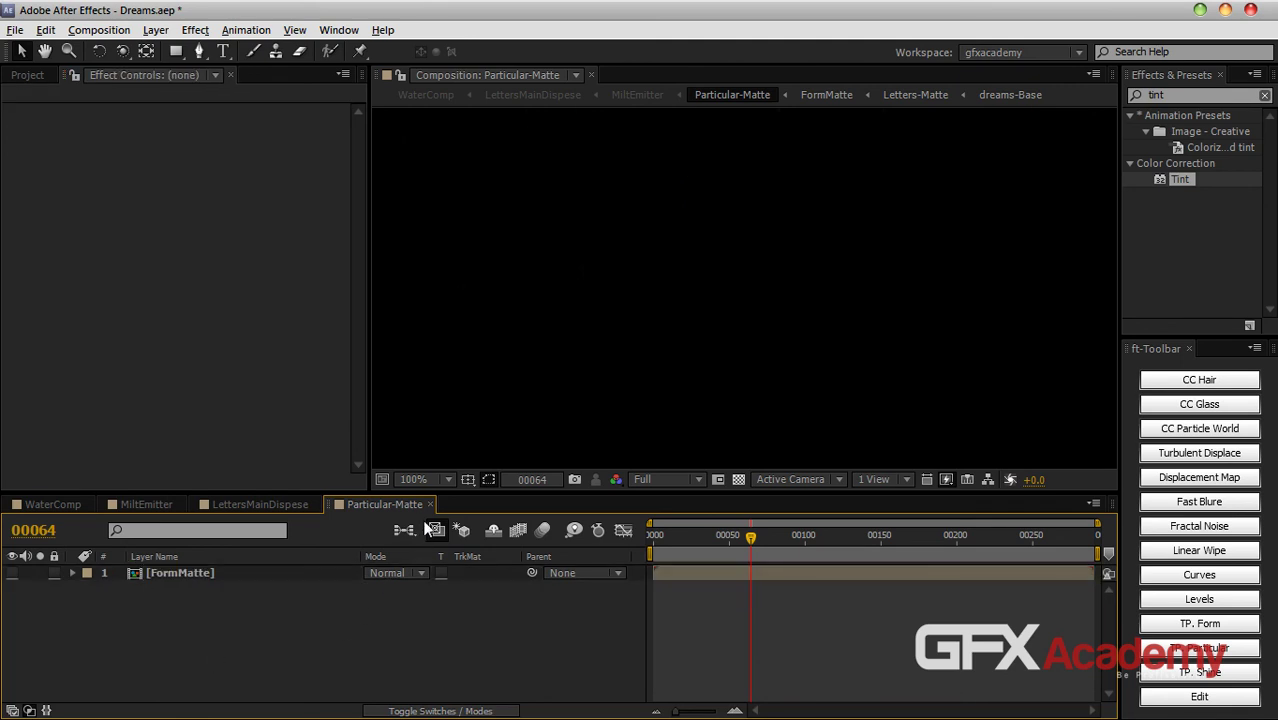
click(12, 574)
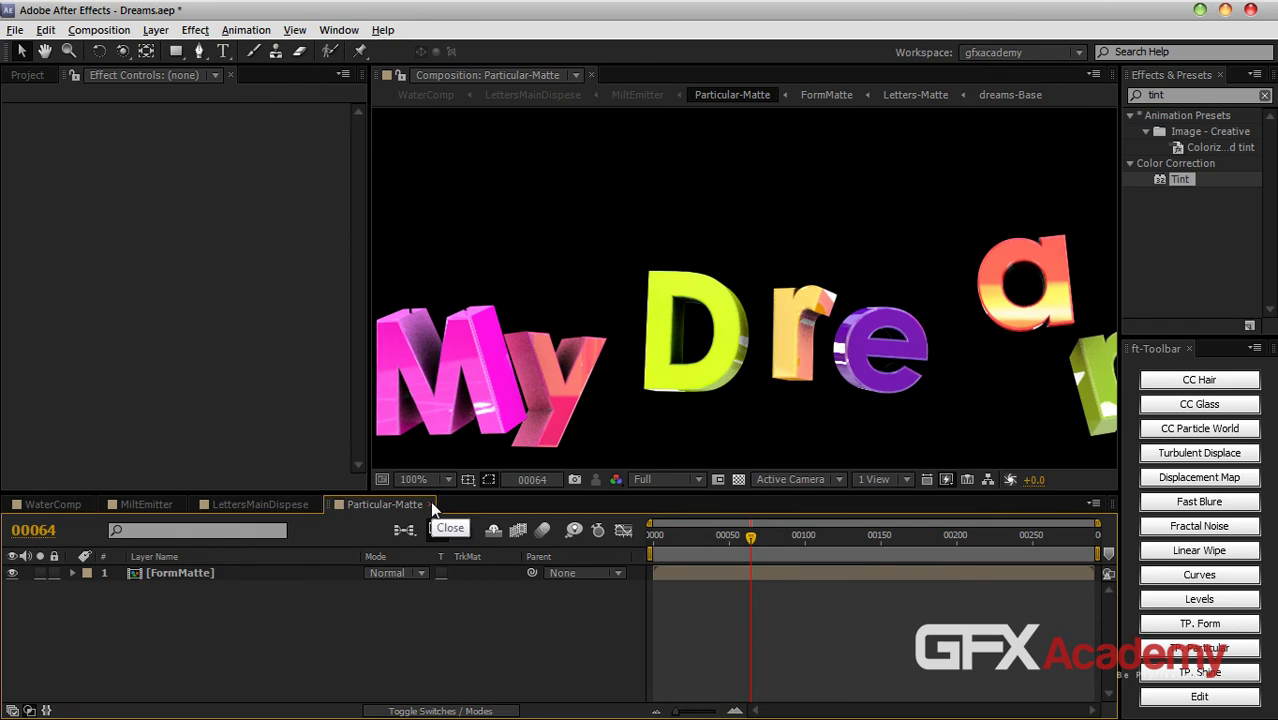
click(430, 504)
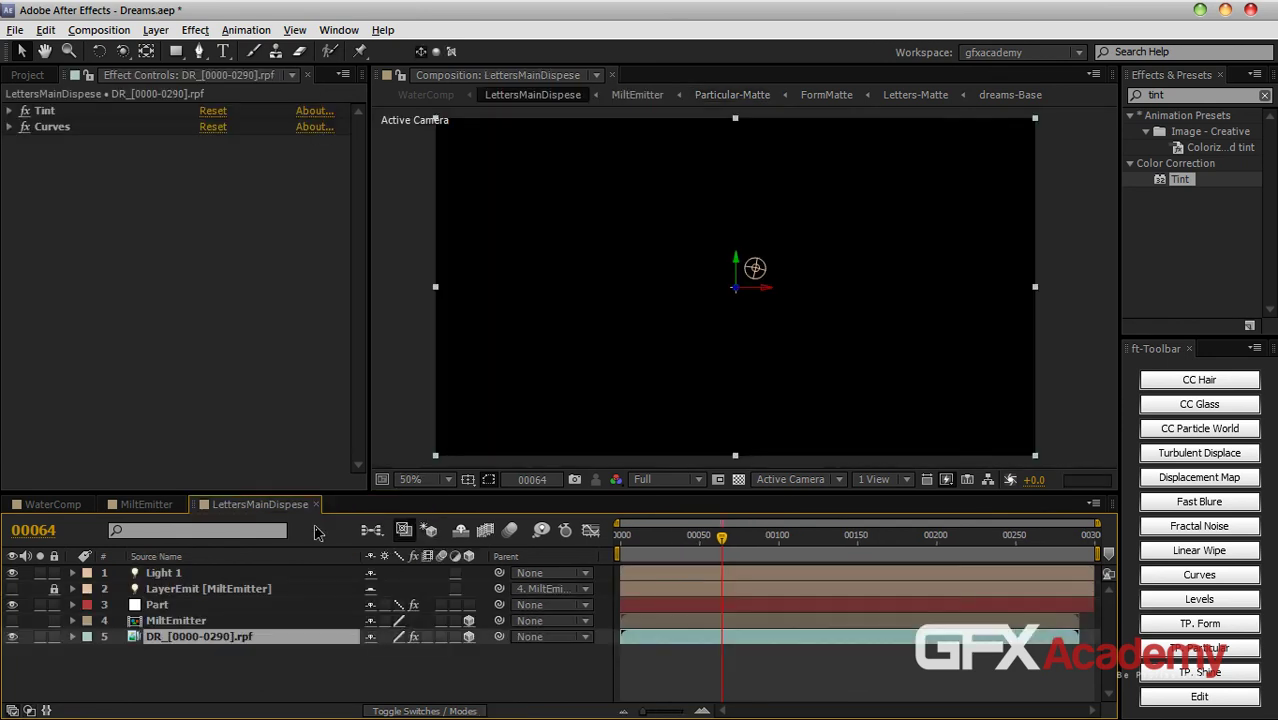
Step: Paste the form and Displacament-Map layers into the LettersMainDispese composition
click(213, 680)
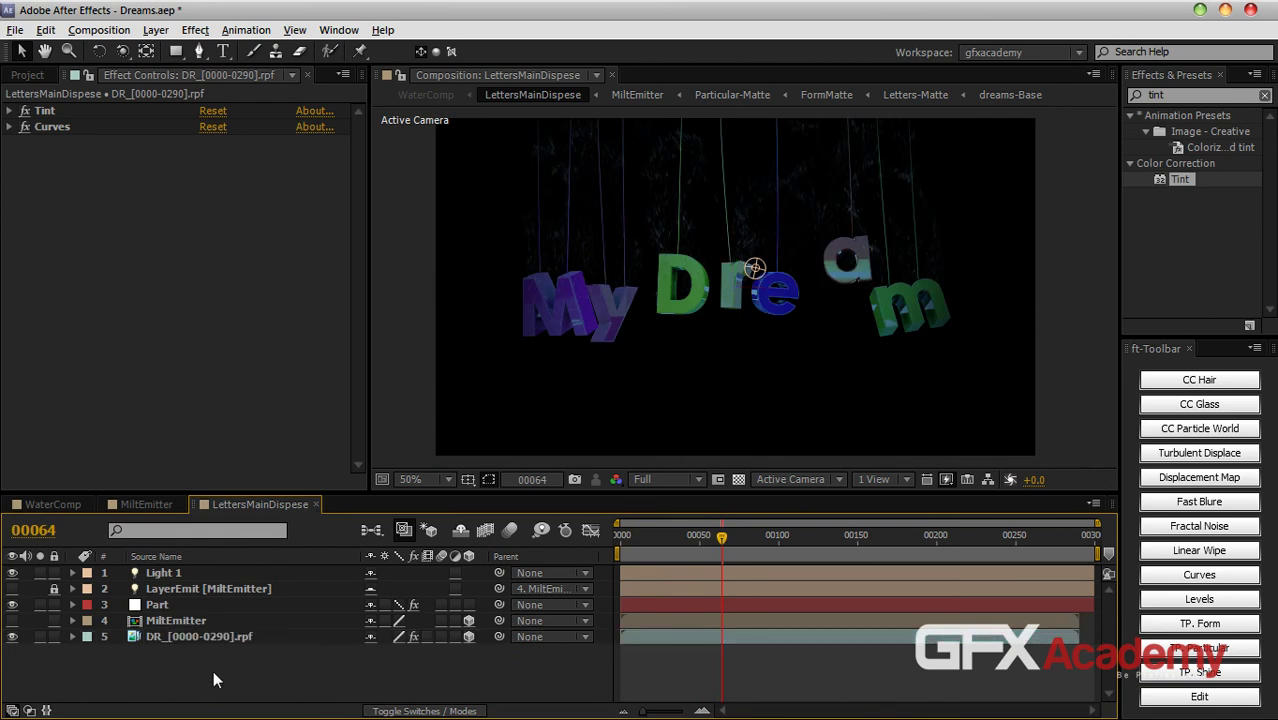
key(ctrl+v)
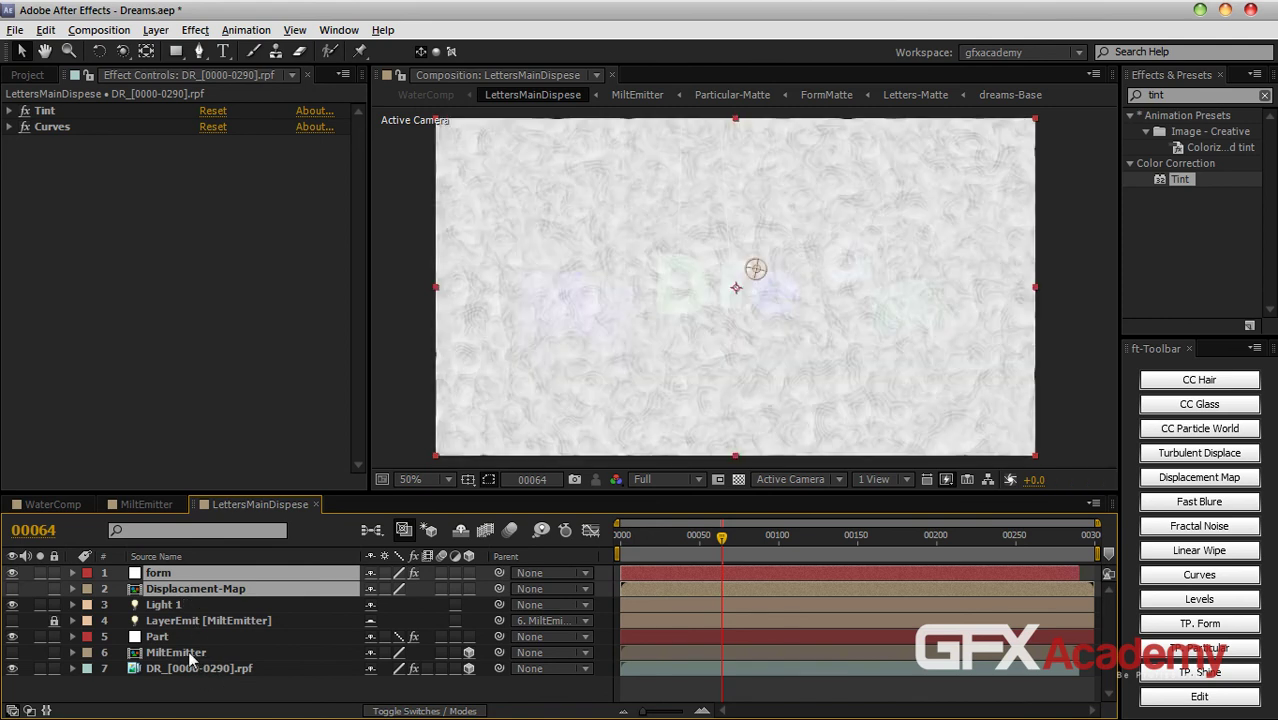
key(KP_7)
Step: Hide the DR_[0000-0290].rpf layer and set the form layer's displacement Layer for XYZ to Displacament-Map
click(192, 572)
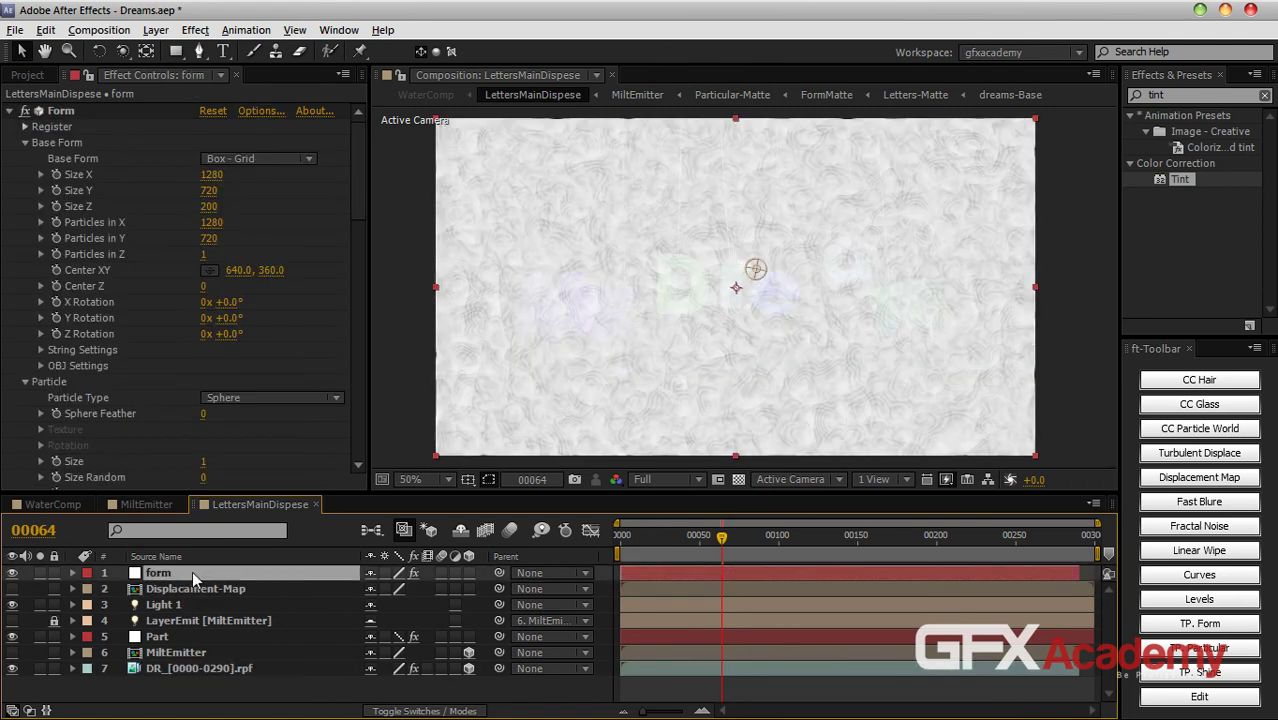
scroll(352, 250, down, 15)
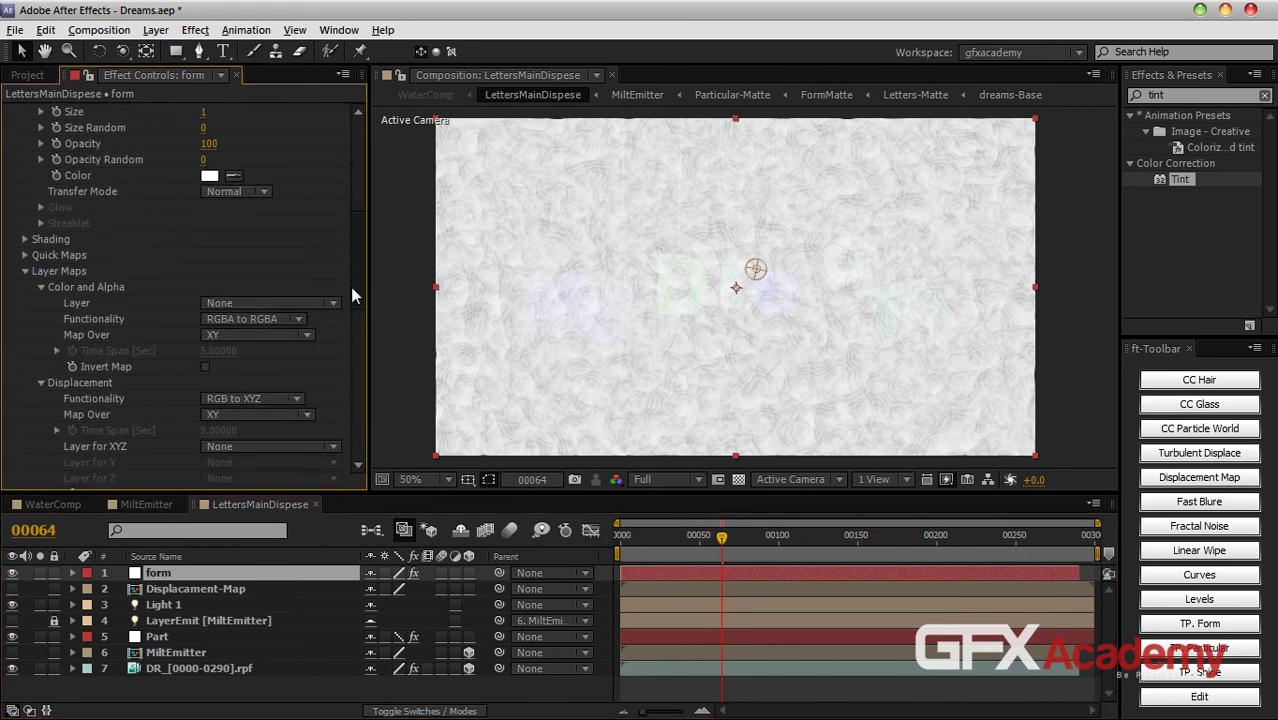
scroll(350, 318, down, 1)
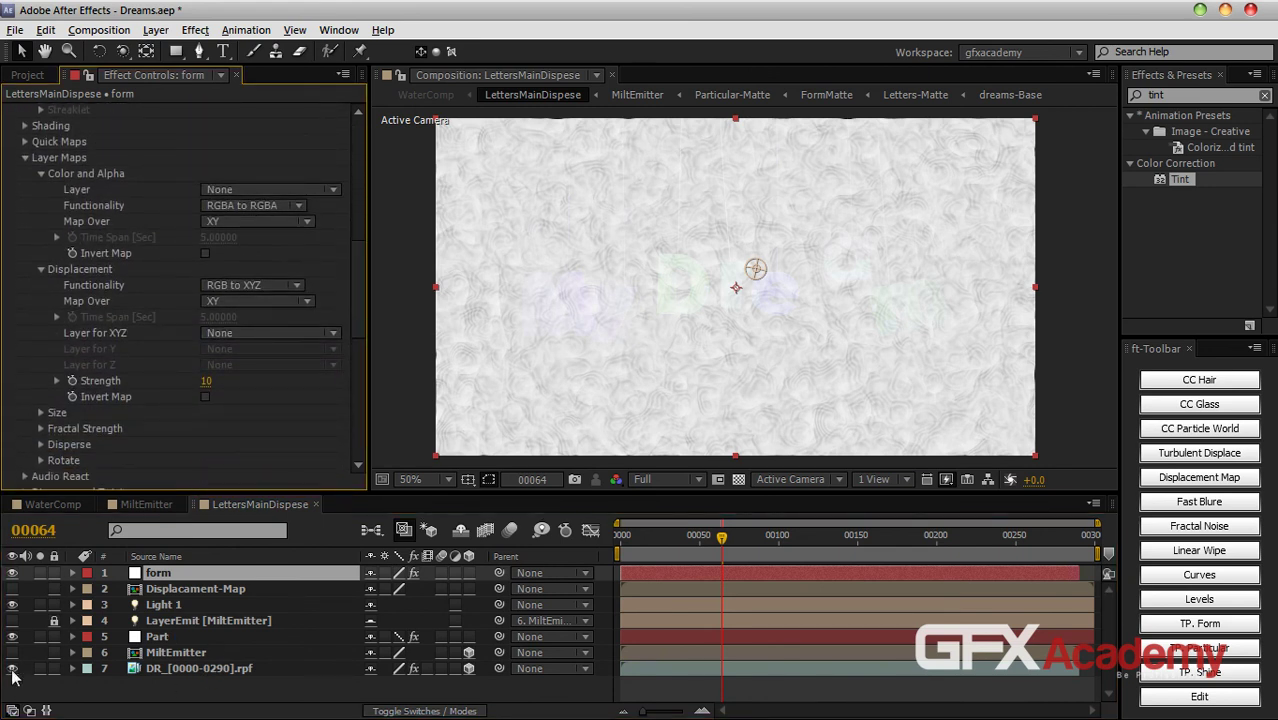
click(12, 588)
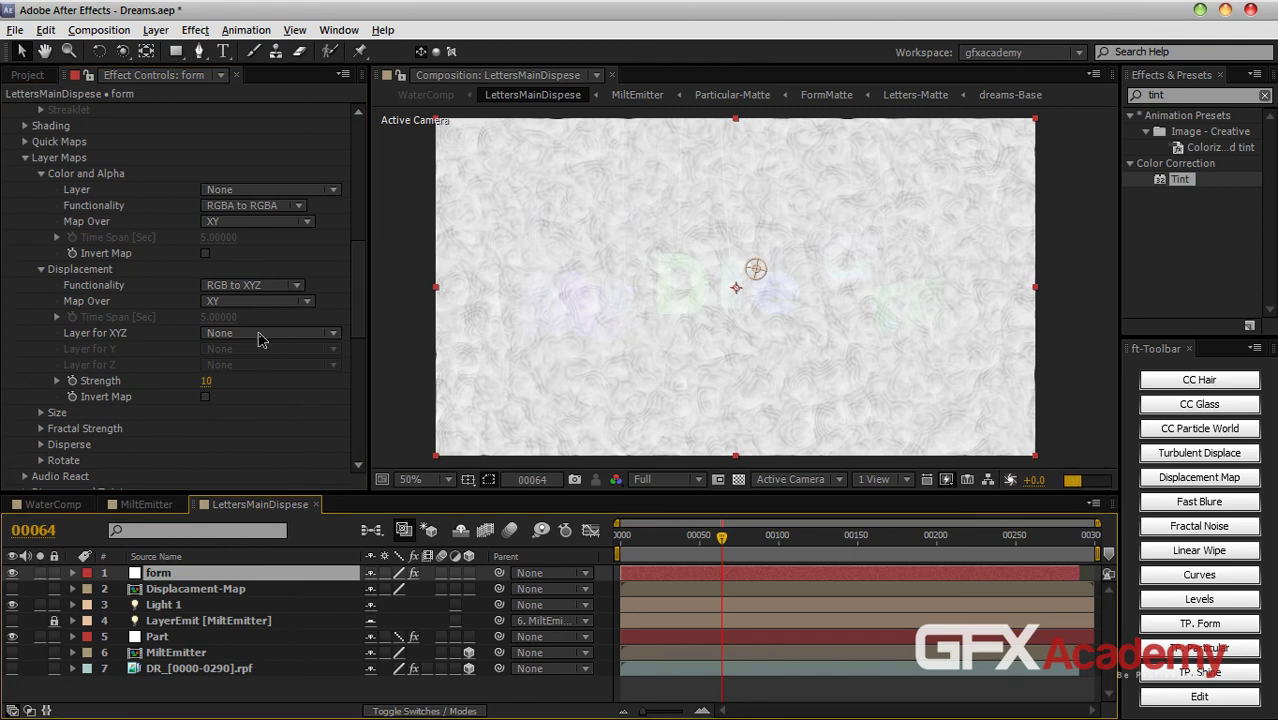
click(258, 338)
click(286, 456)
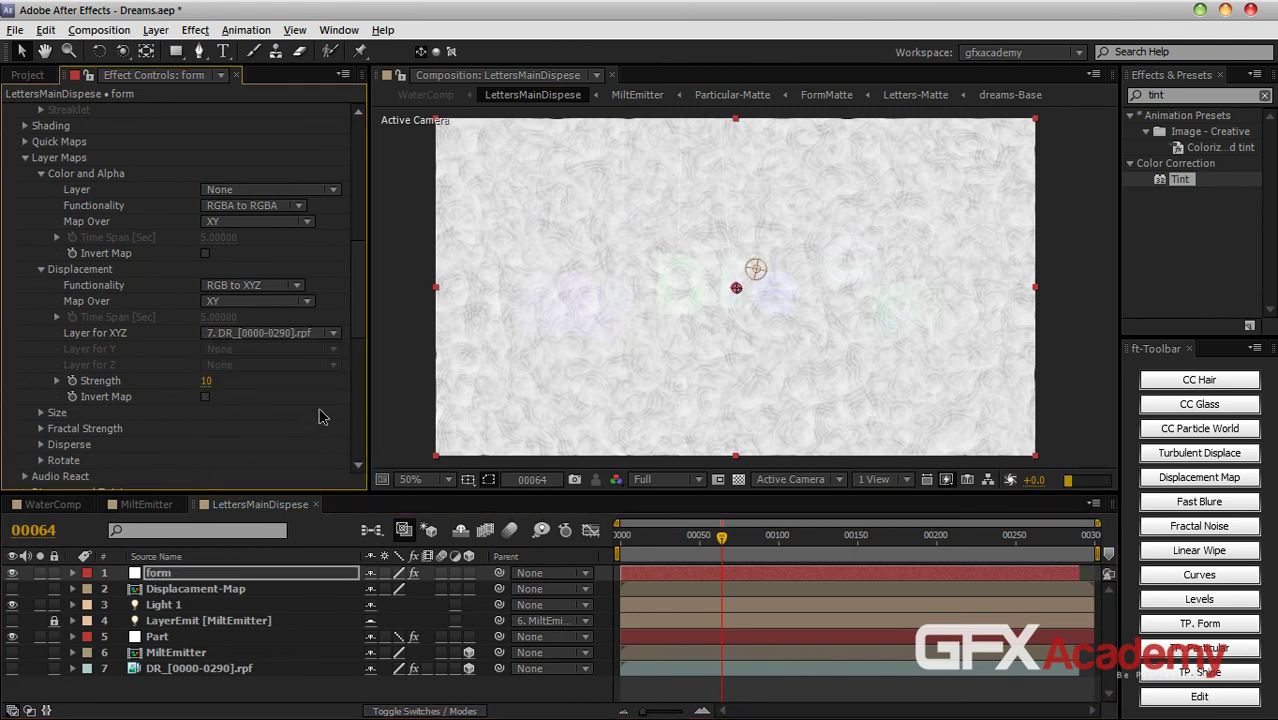
click(255, 303)
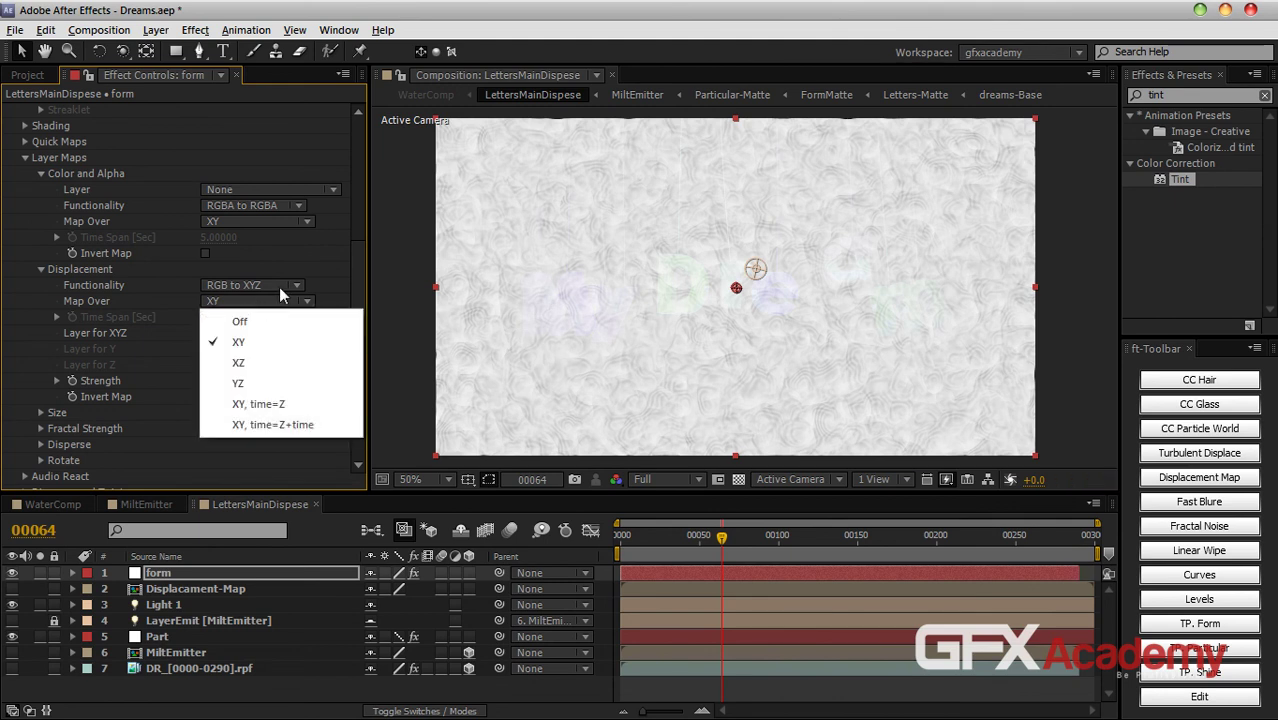
click(351, 274)
click(318, 333)
click(300, 404)
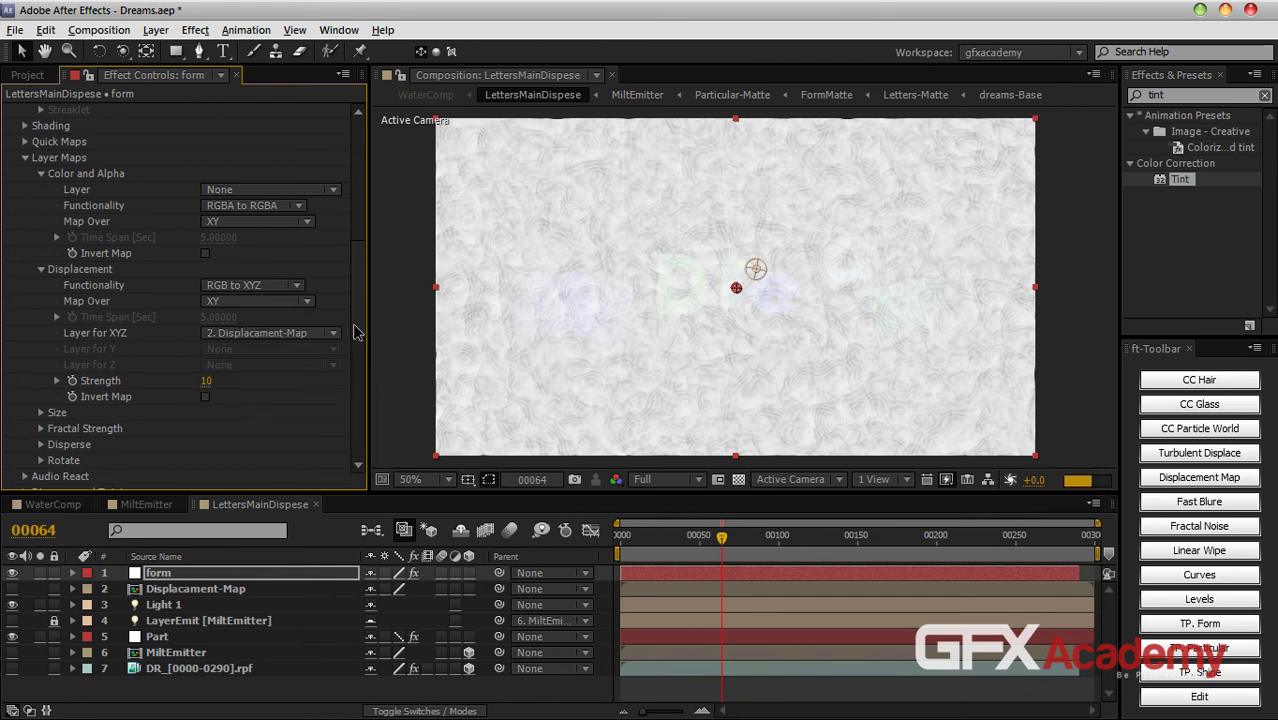
Step: Set the Color and Alpha map layer of the Form effect to DR_[0000-0290].rpf
scroll(352, 300, up, 3)
click(284, 300)
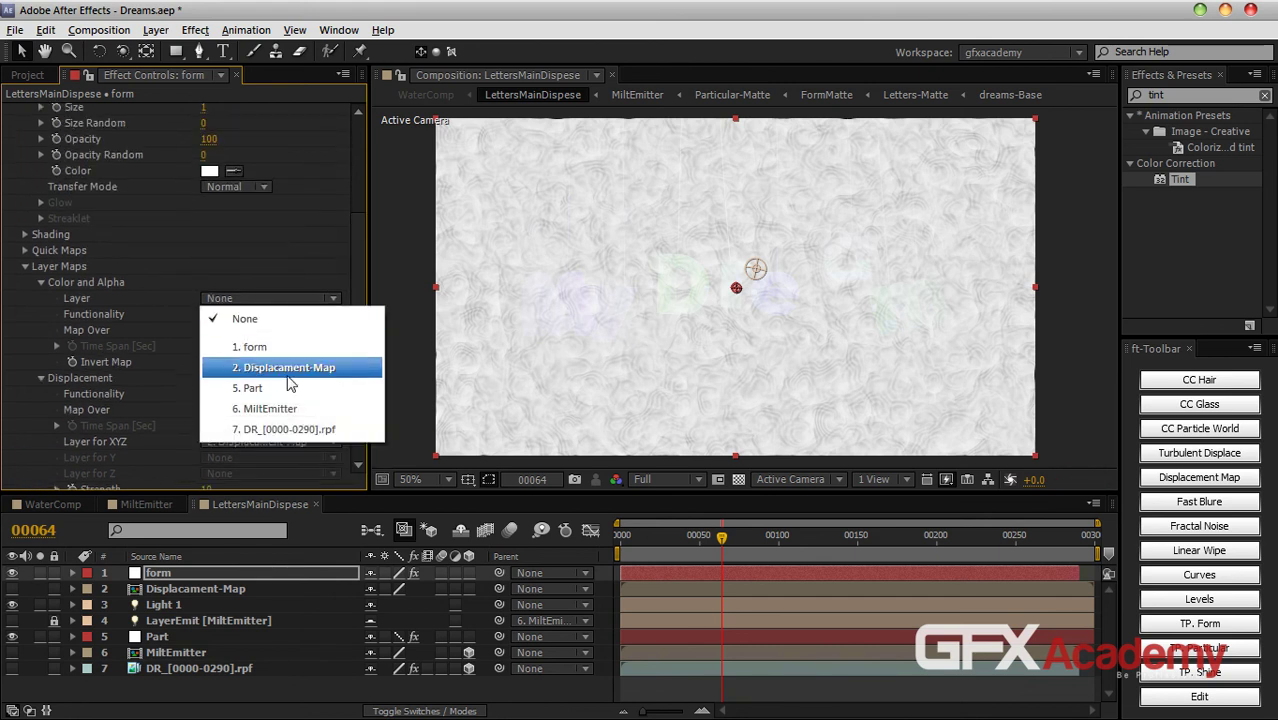
click(300, 432)
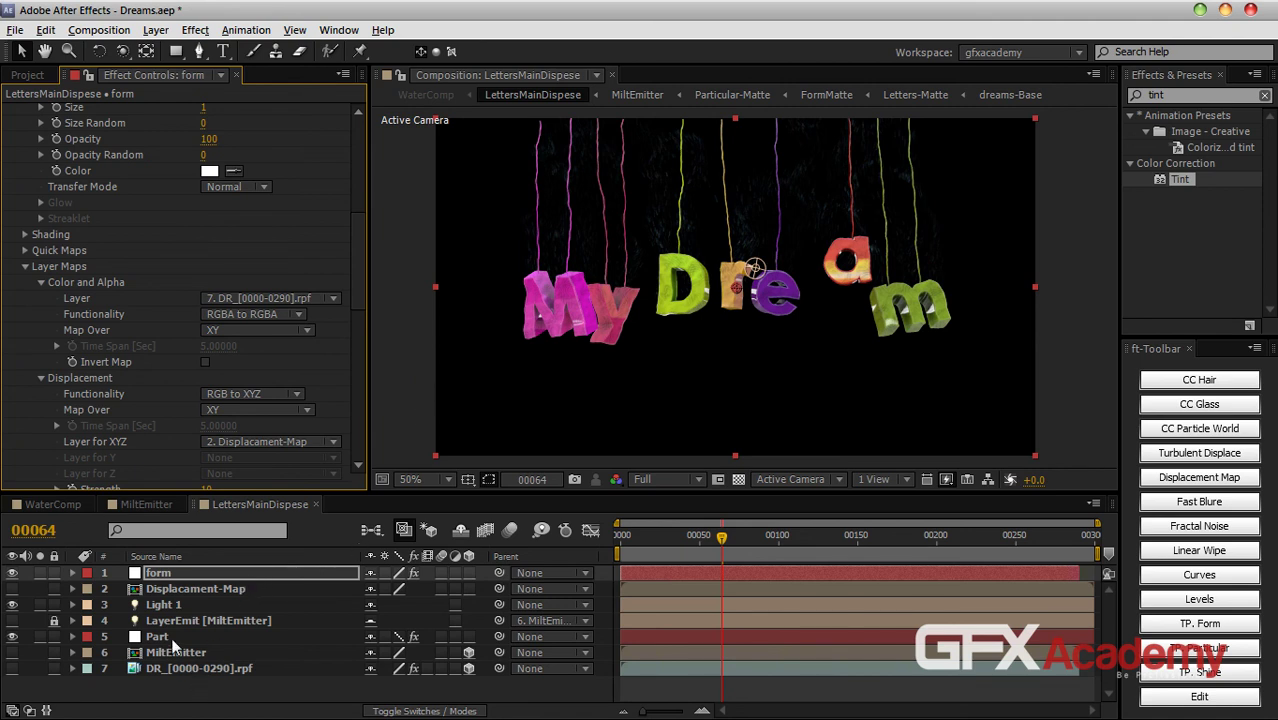
Step: Move the Tint and Curves effects from the DR_[0000-0290].rpf layer to the form layer, and collapse the Form effect
click(178, 668)
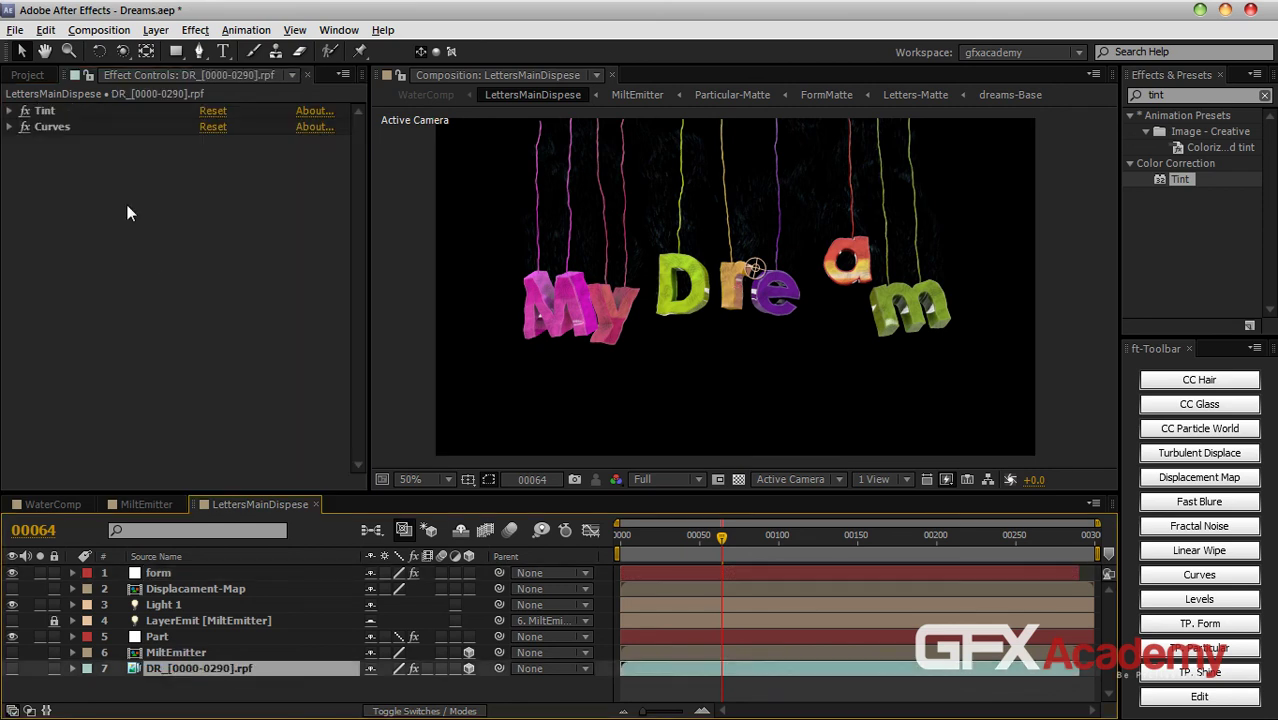
click(44, 110)
shift+click(60, 128)
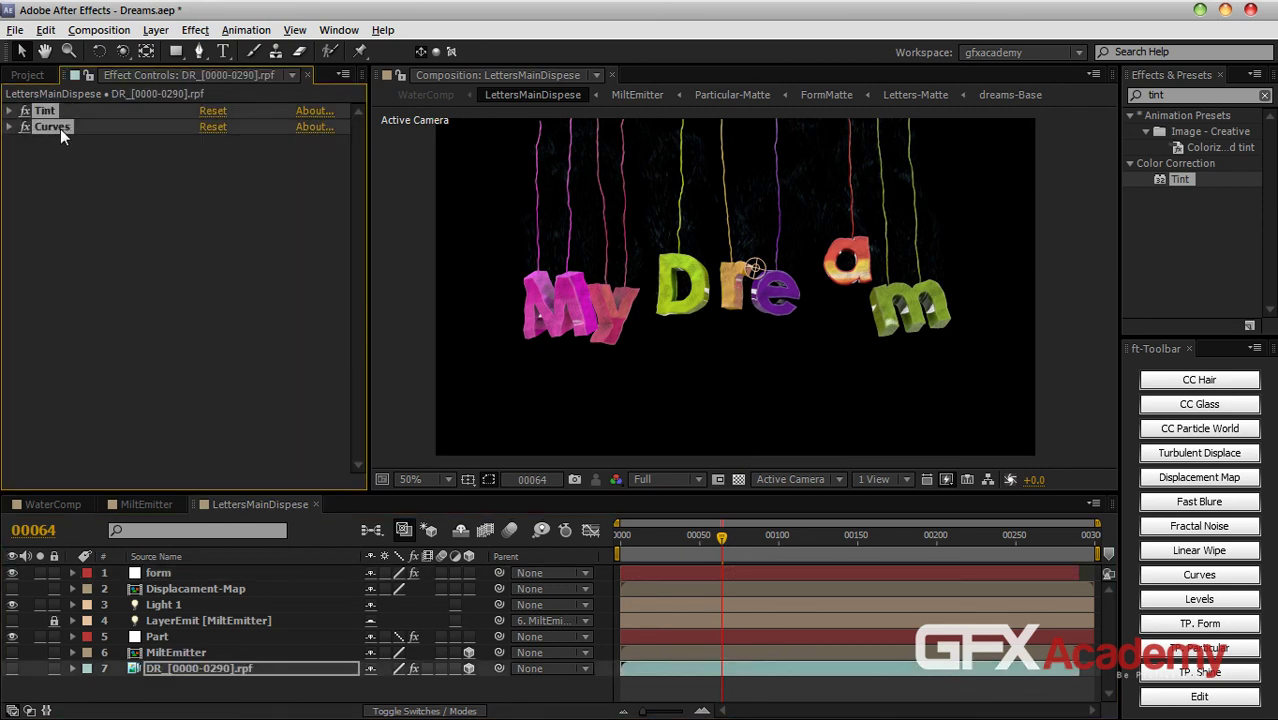
key(Delete)
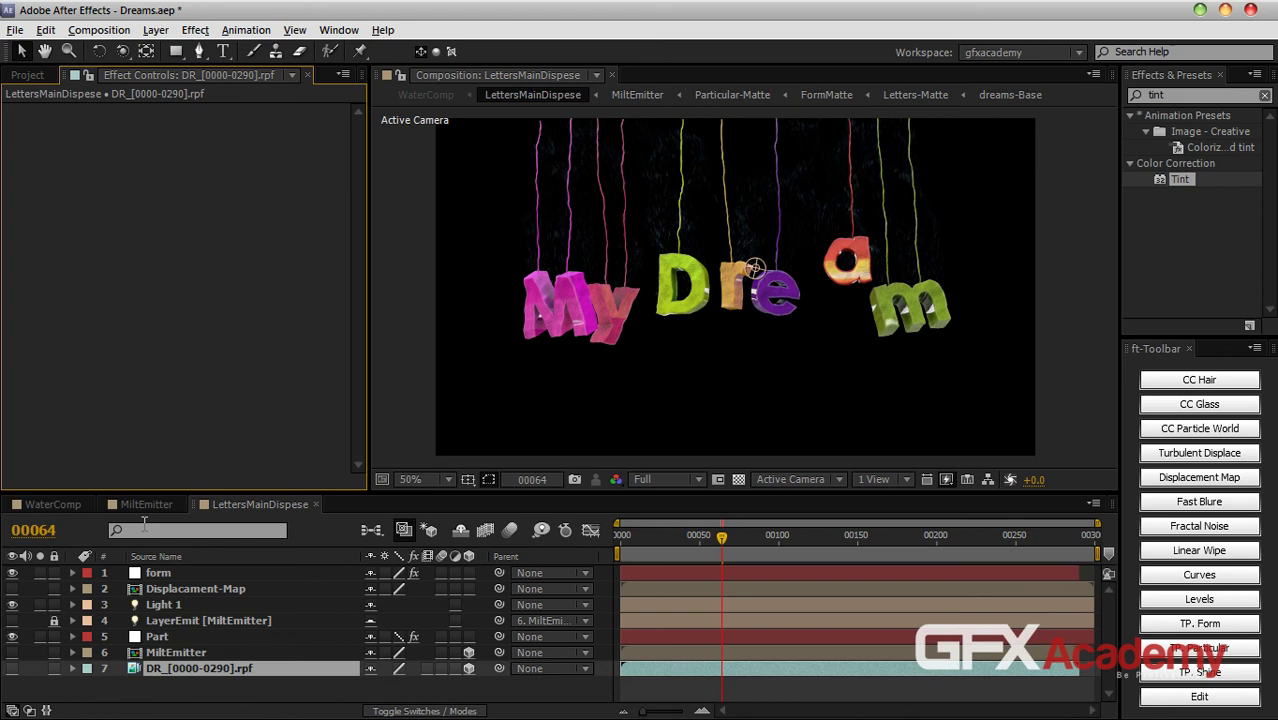
click(169, 572)
click(9, 111)
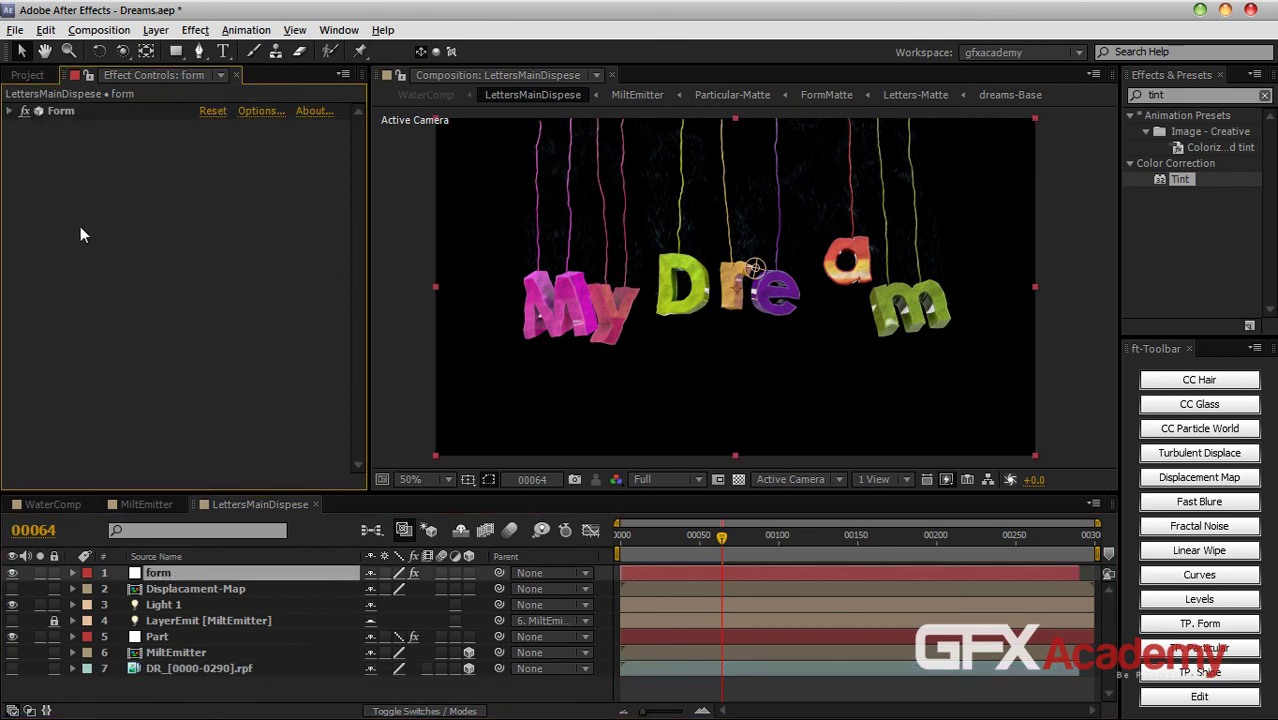
key(ctrl+z)
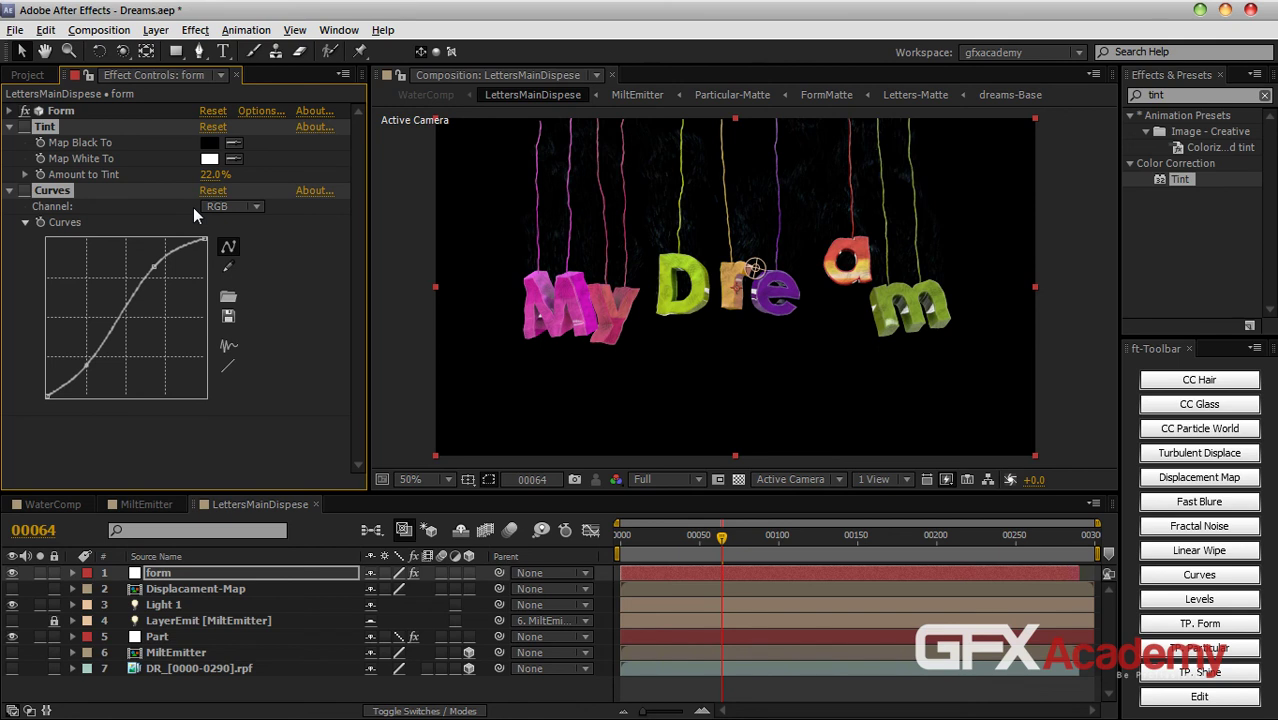
Step: Enable the pasted Tint and Curves effects on the form layer
click(180, 652)
click(197, 668)
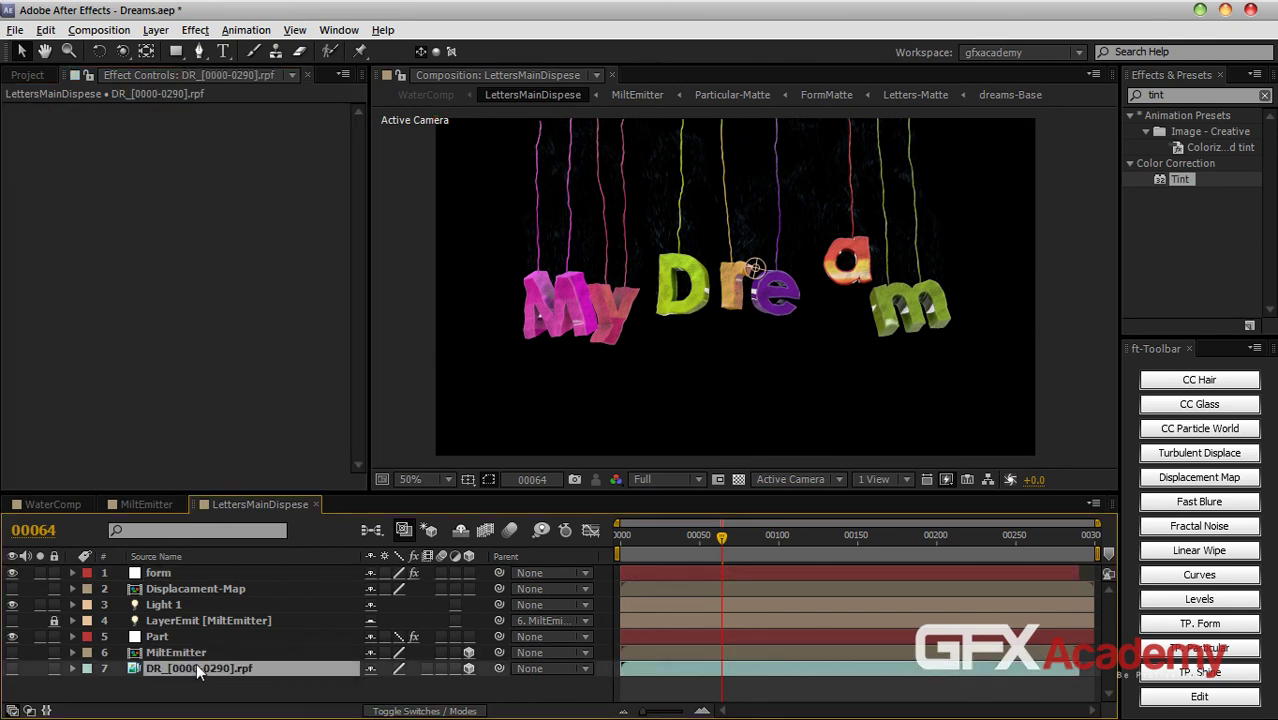
click(179, 574)
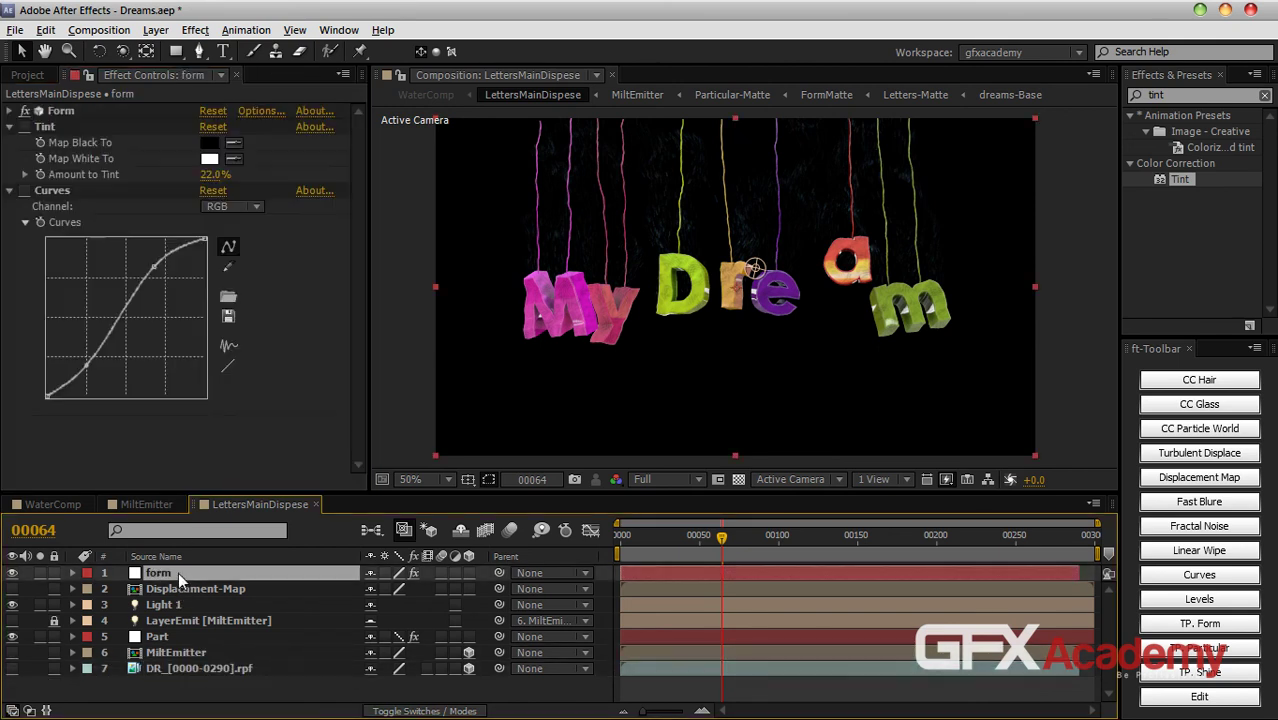
click(26, 129)
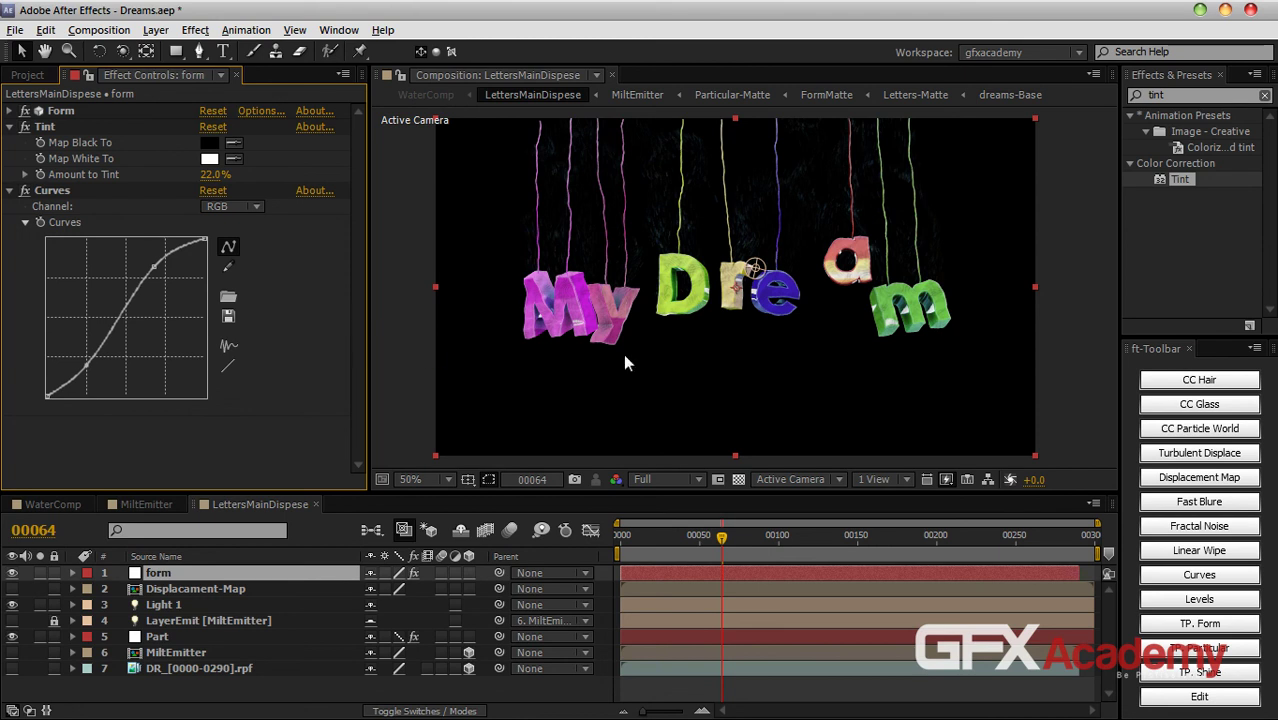
Step: Delete the existing Light 1 layer and create a new Point light named Light 1
click(170, 604)
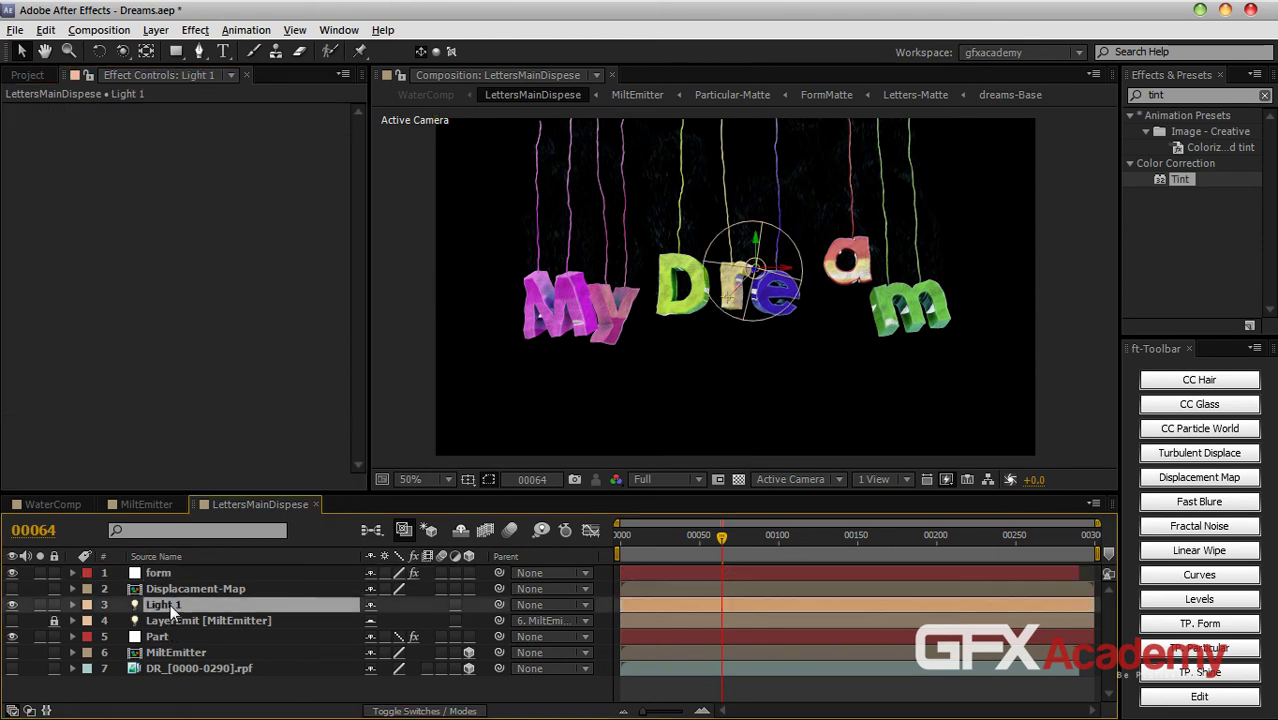
key(Delete)
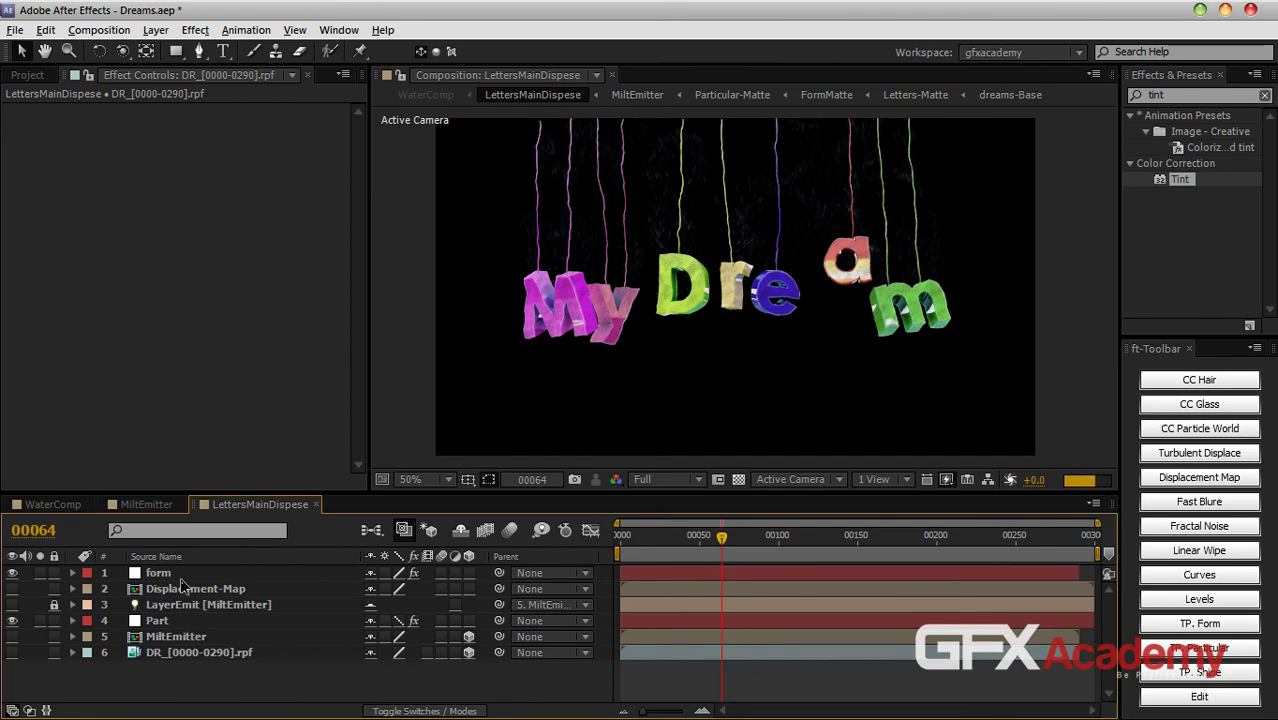
click(235, 572)
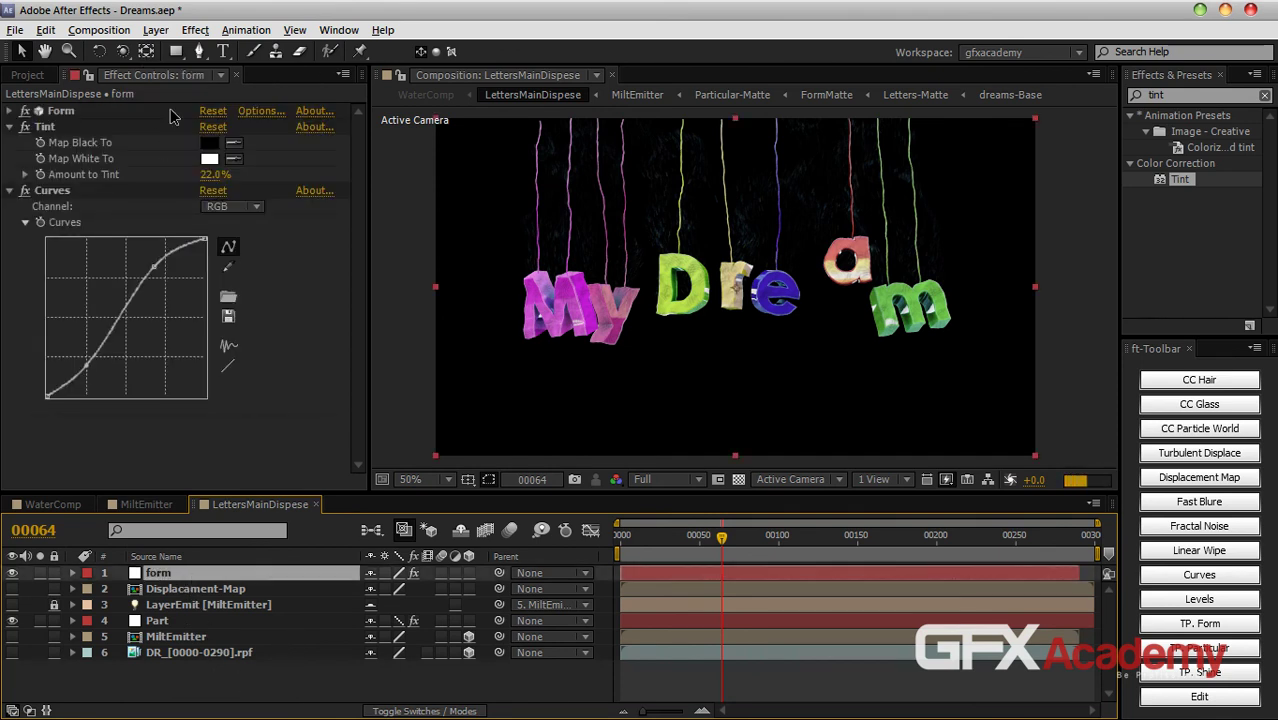
click(157, 31)
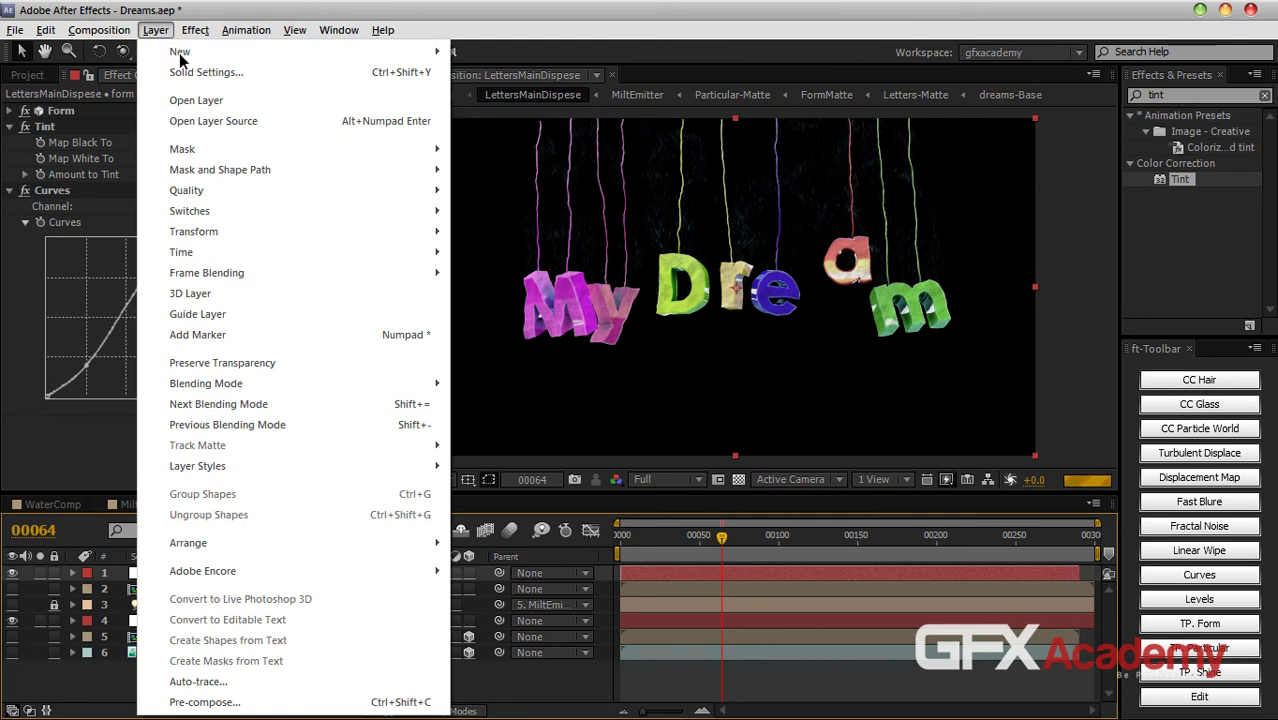
mouse_move(181, 56)
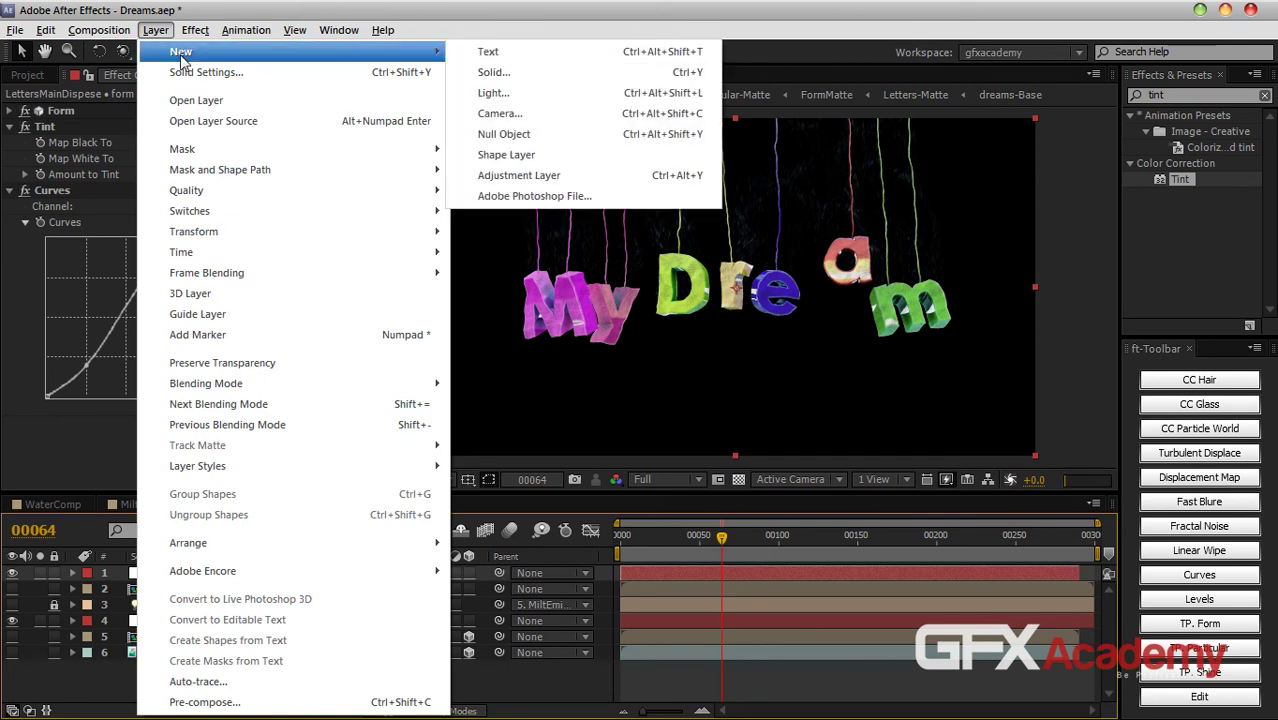
click(494, 93)
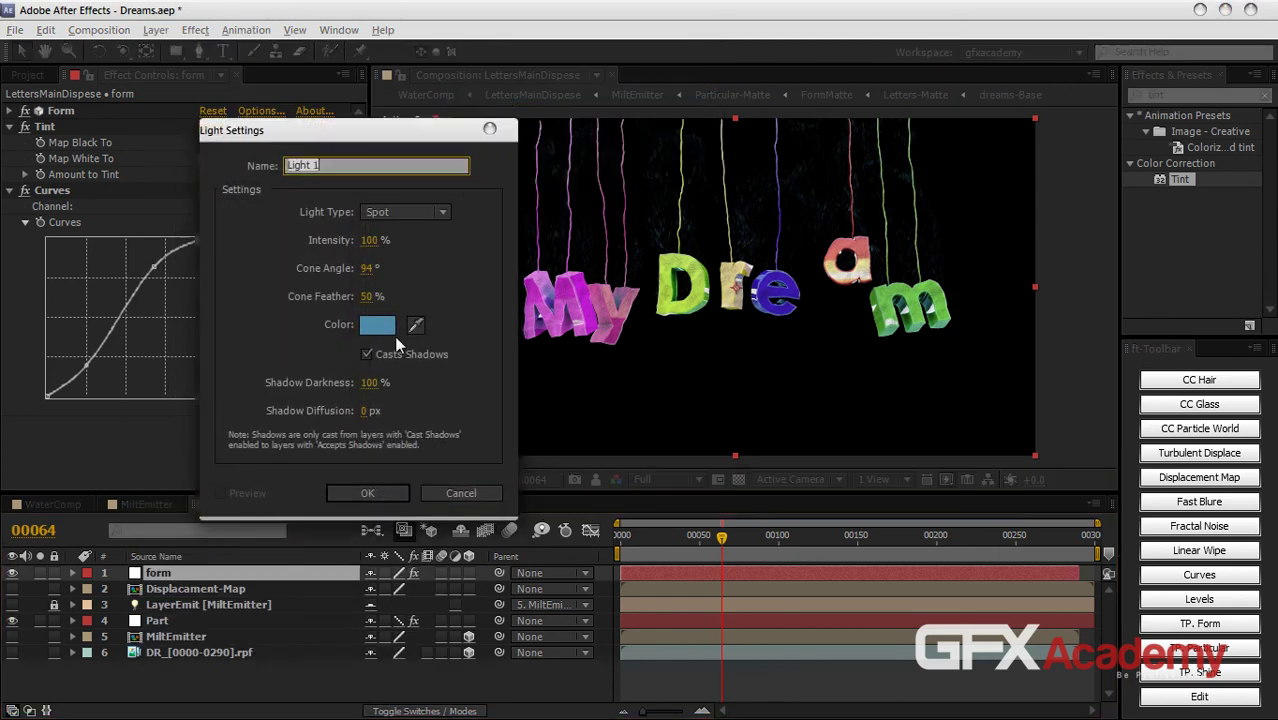
click(385, 214)
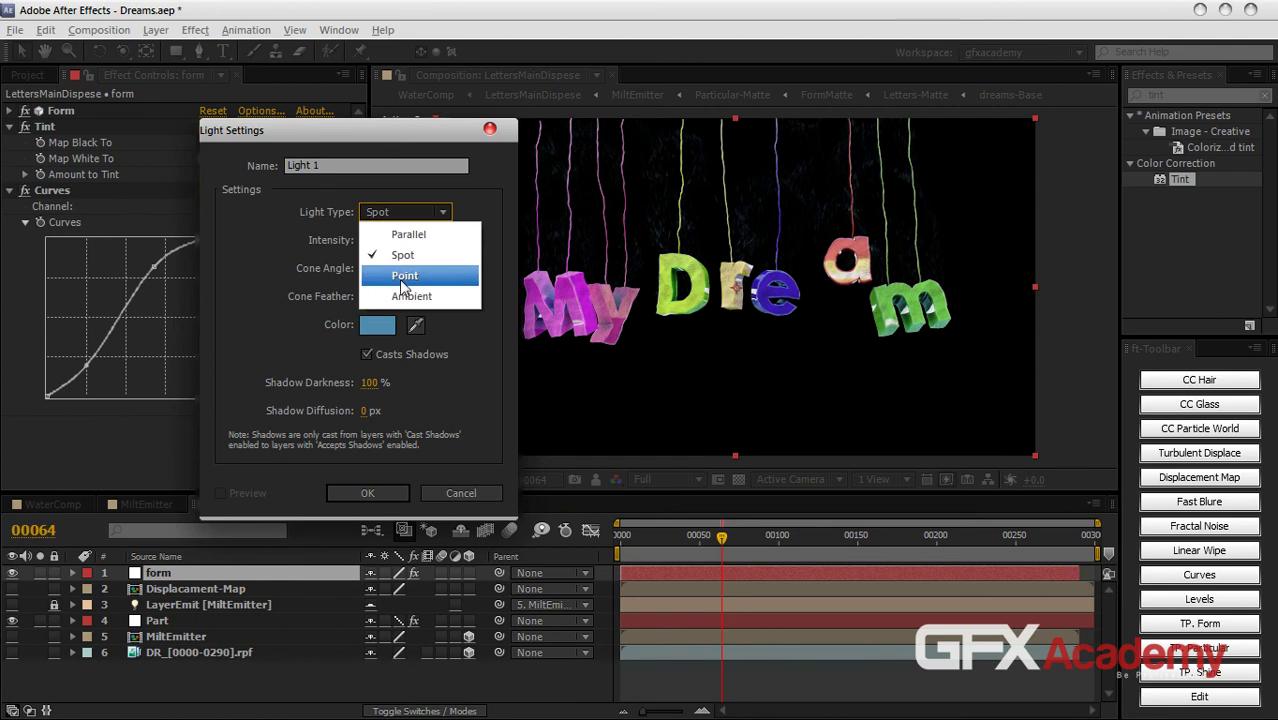
click(404, 275)
click(367, 493)
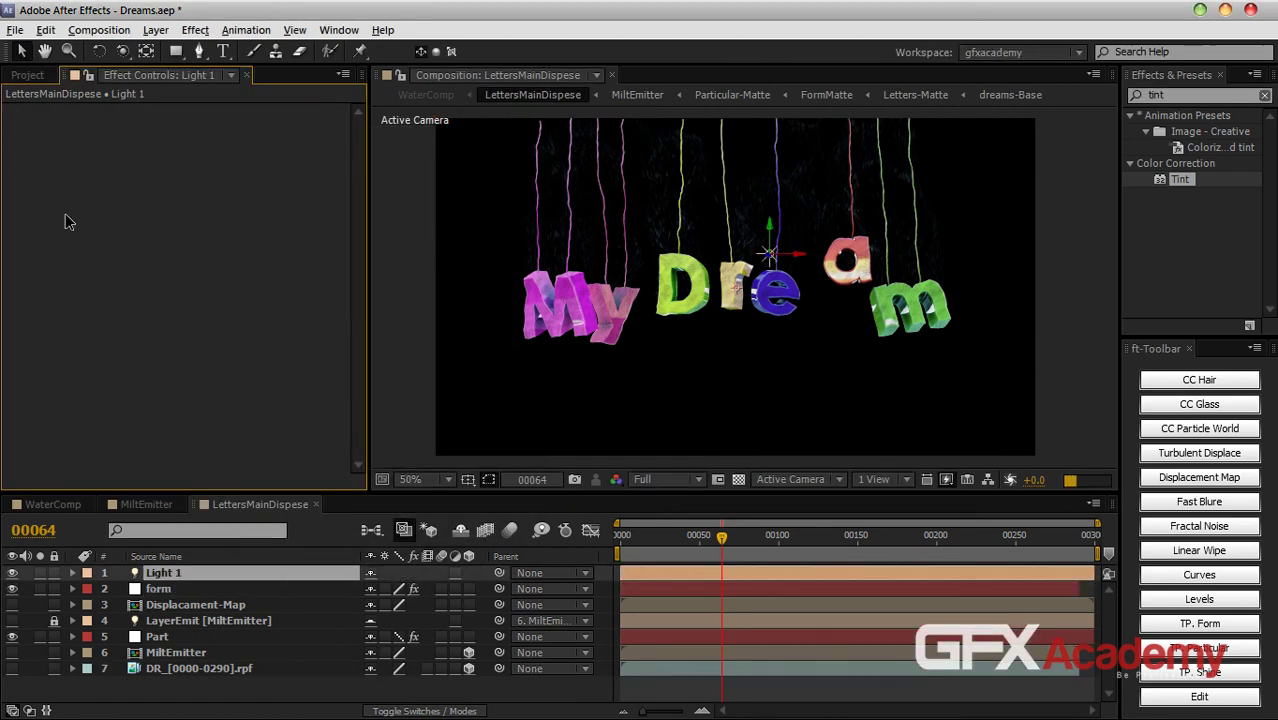
Step: Turn on Shading in the form layer's Form effect
click(180, 590)
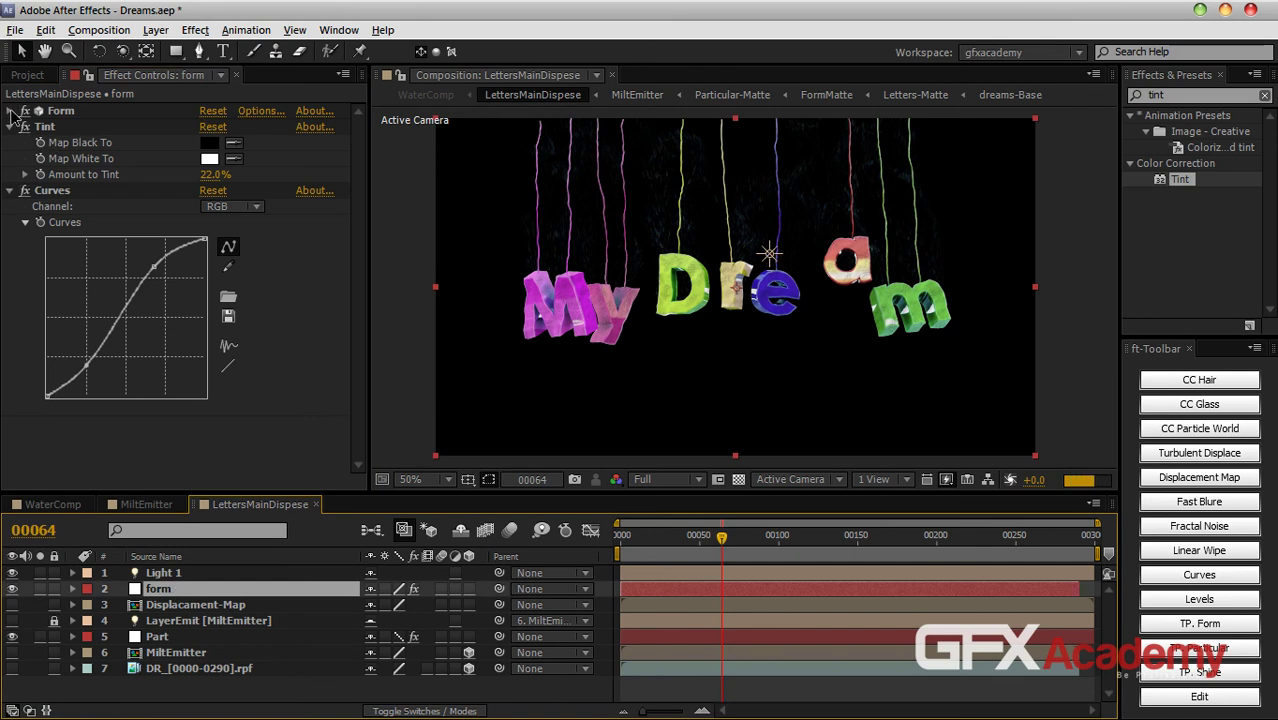
click(12, 111)
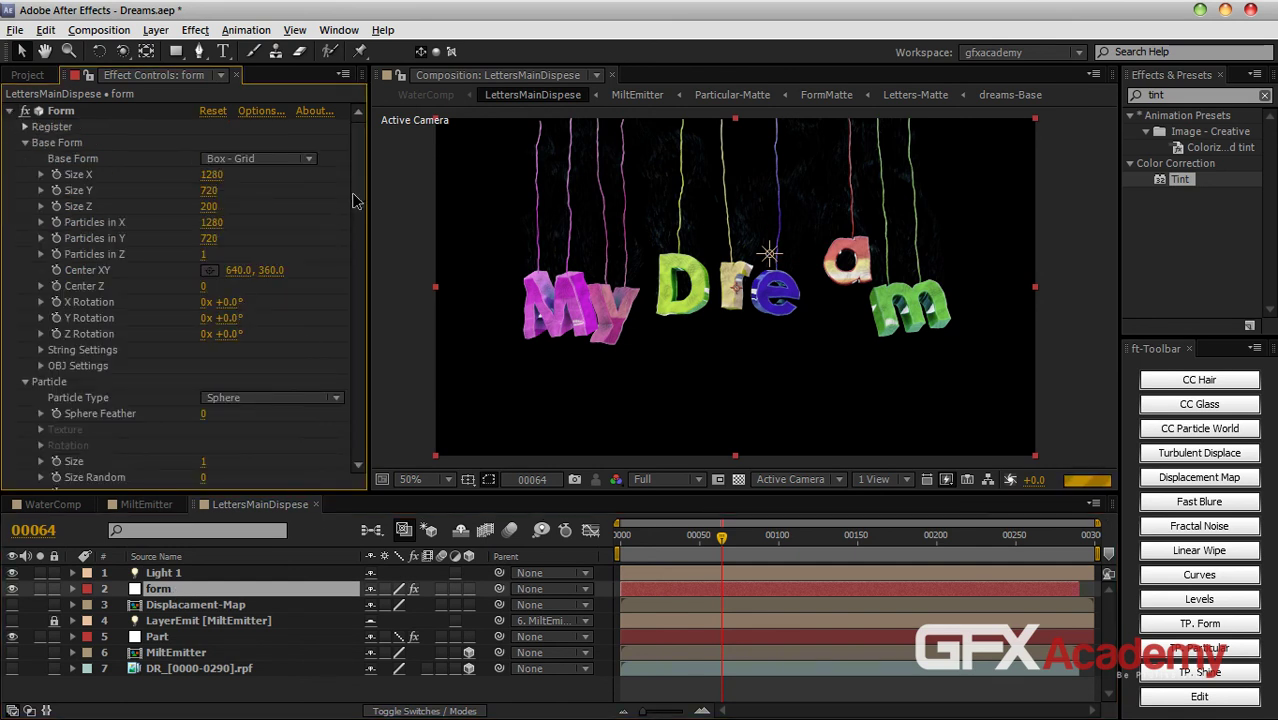
scroll(357, 188, down, 10)
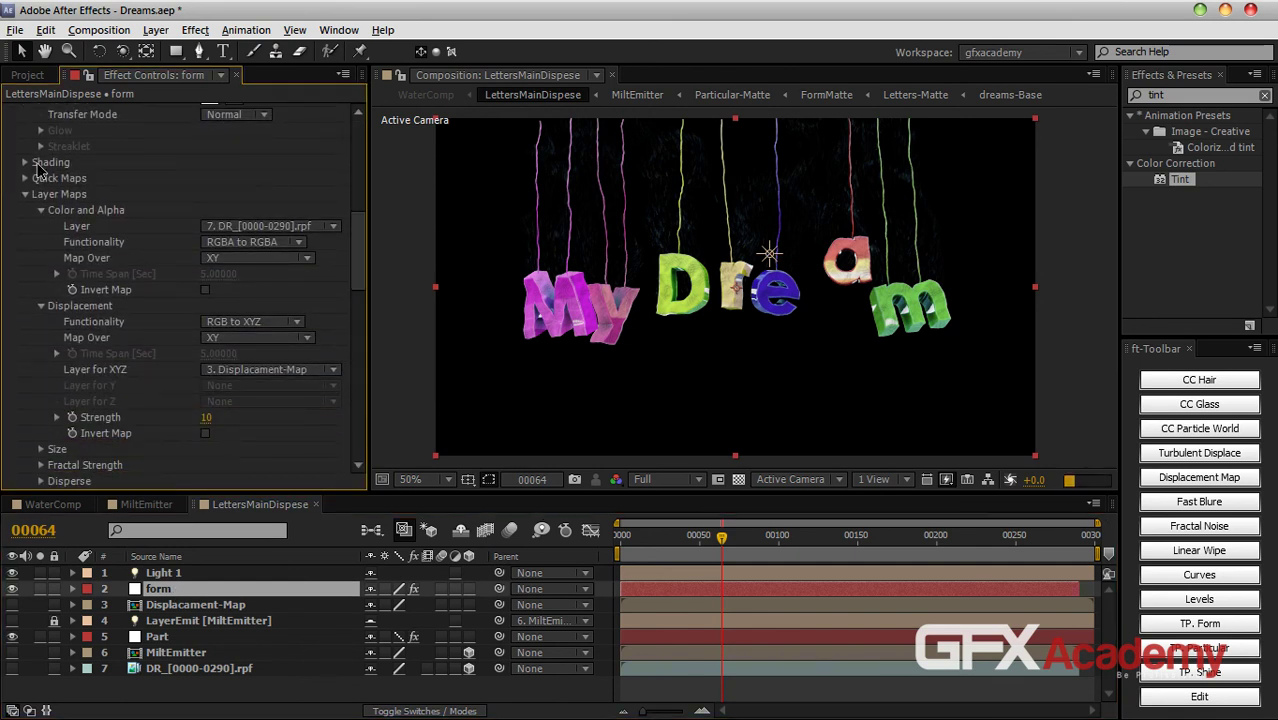
click(25, 162)
click(228, 180)
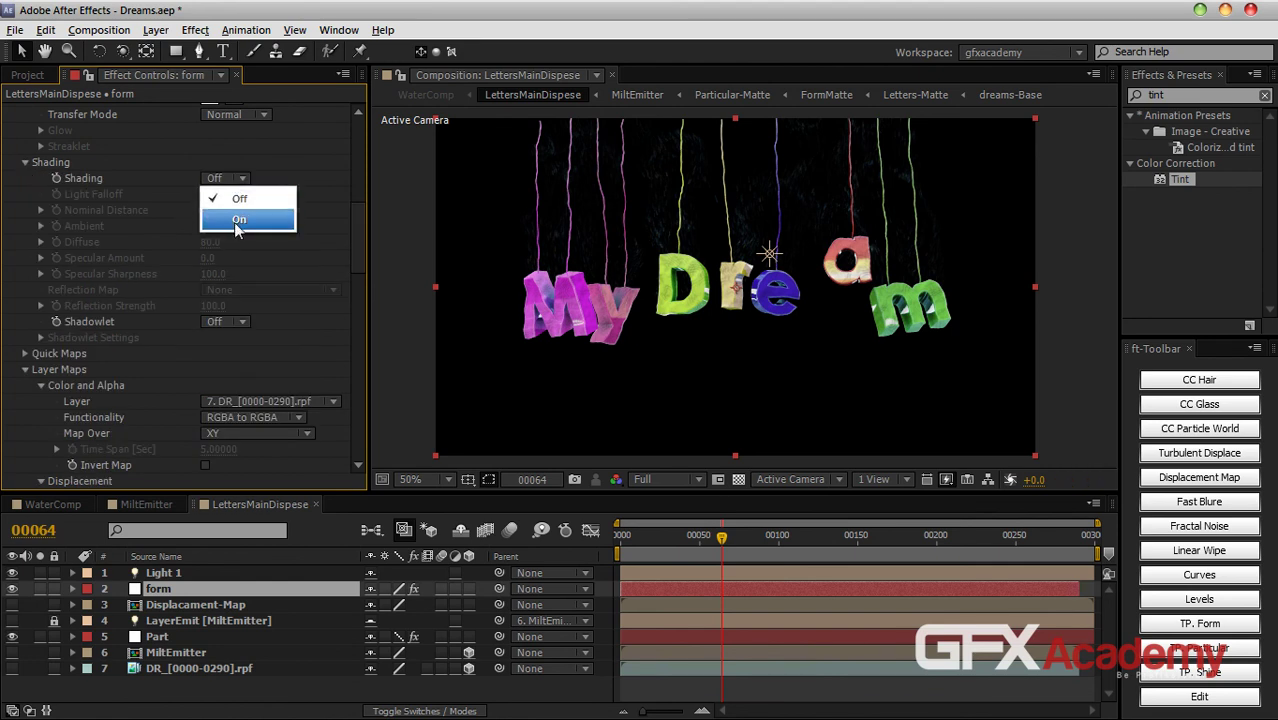
click(234, 216)
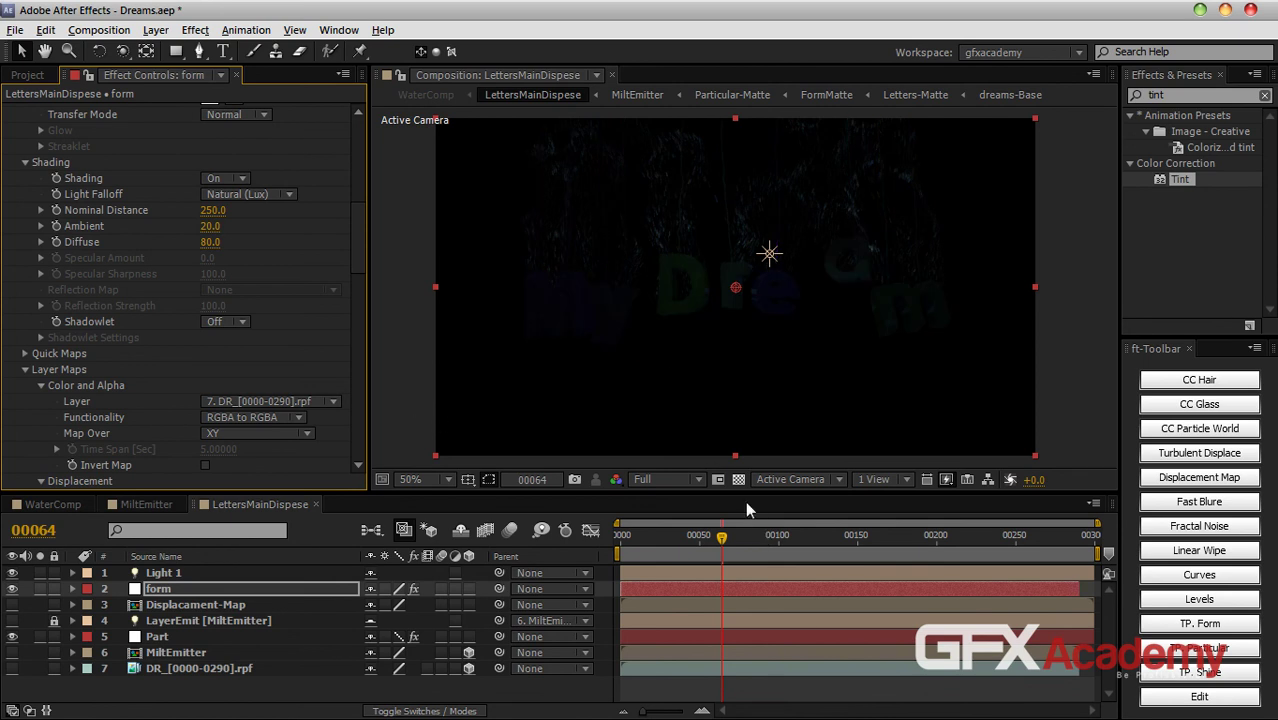
Step: Set the preview resolution to Third and reposition Light 1 just above the letter e, adjusting its distance from the letters
click(668, 481)
click(671, 570)
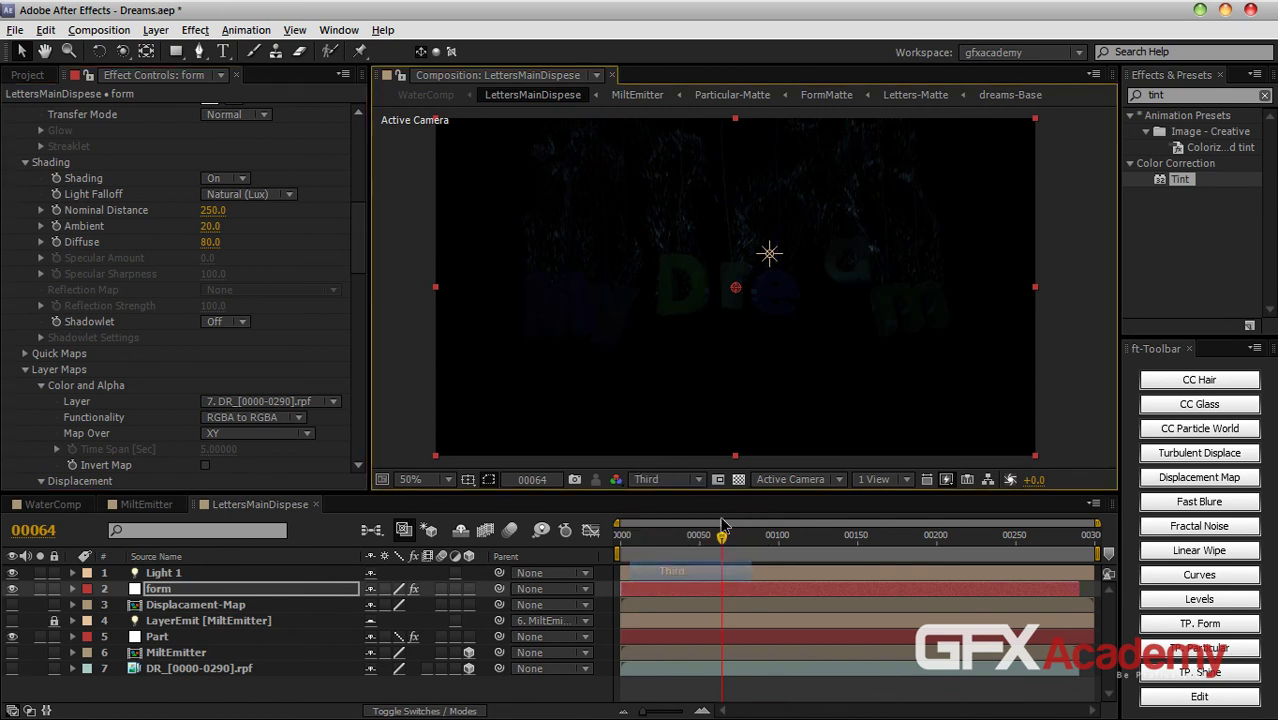
click(200, 575)
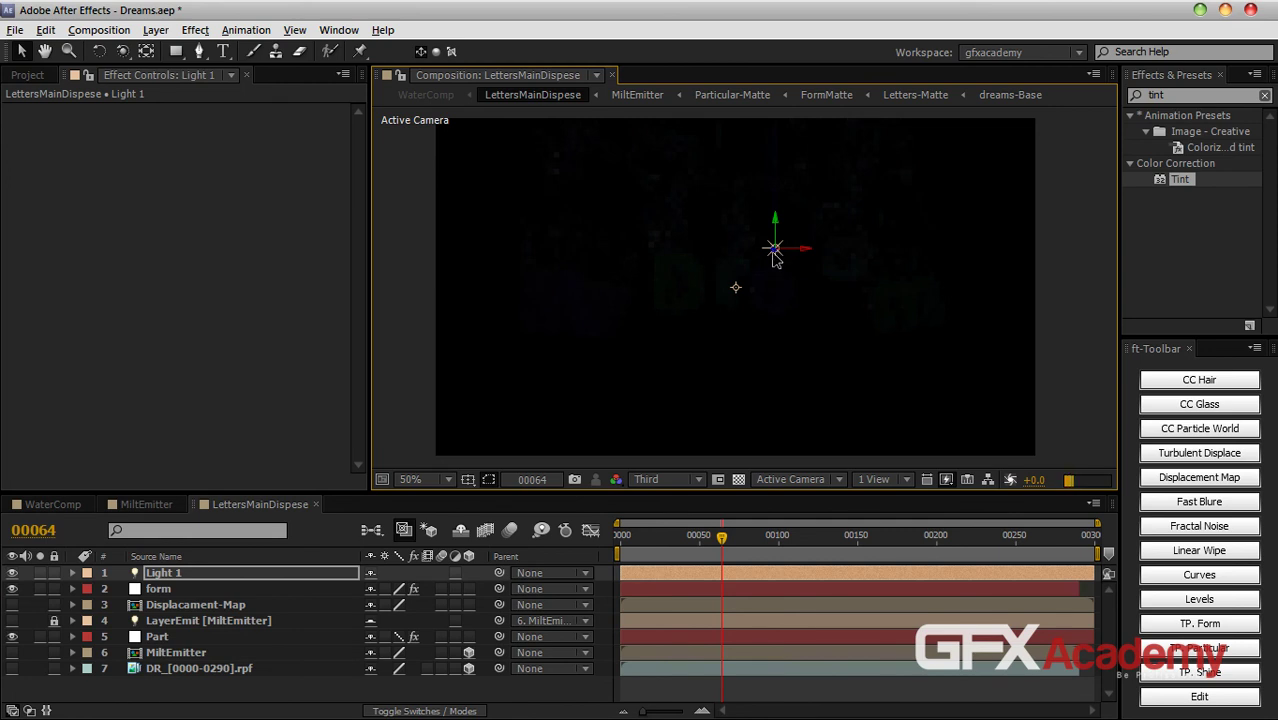
key(shift+Left)
key(shift+Down)
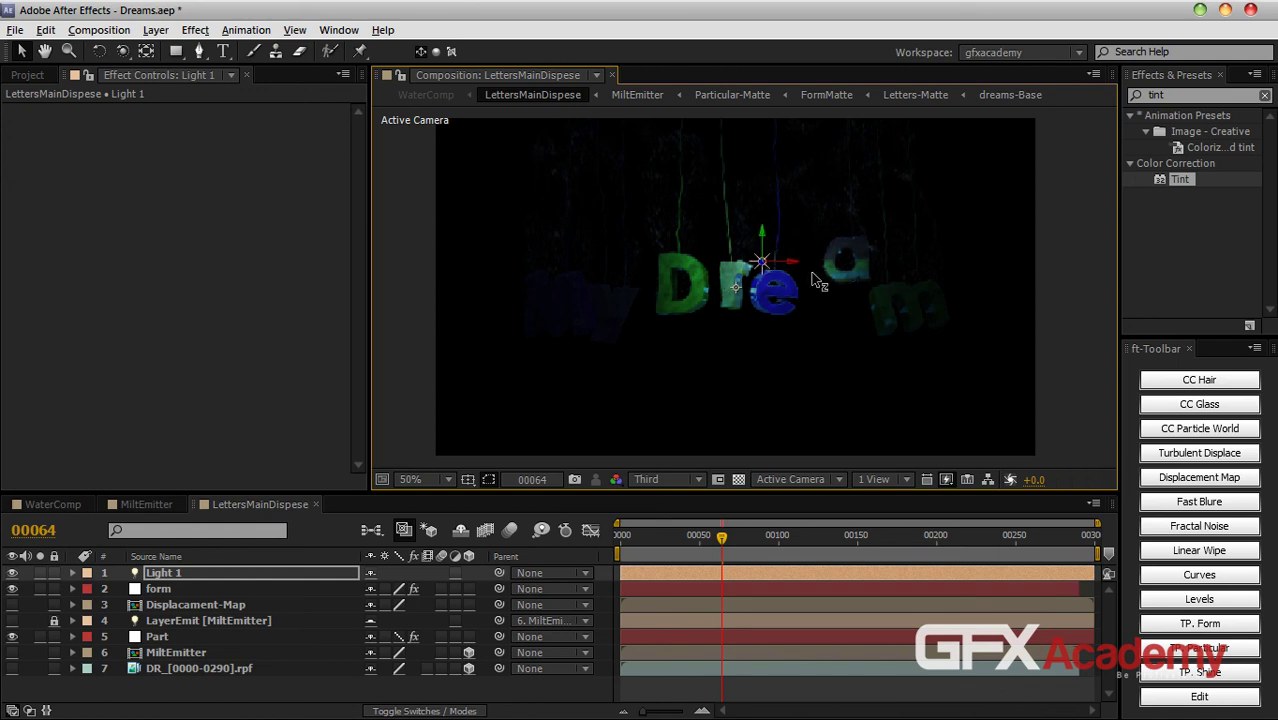
drag(898, 268, 1040, 258)
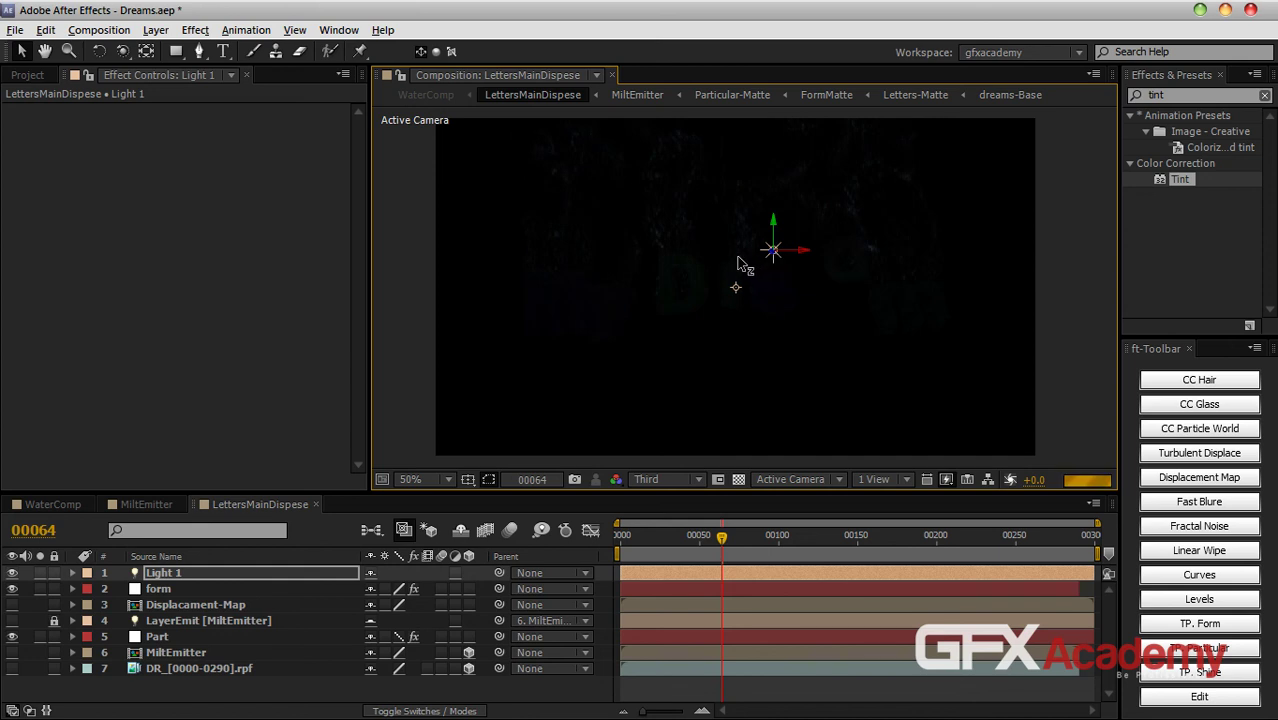
drag(742, 265, 722, 266)
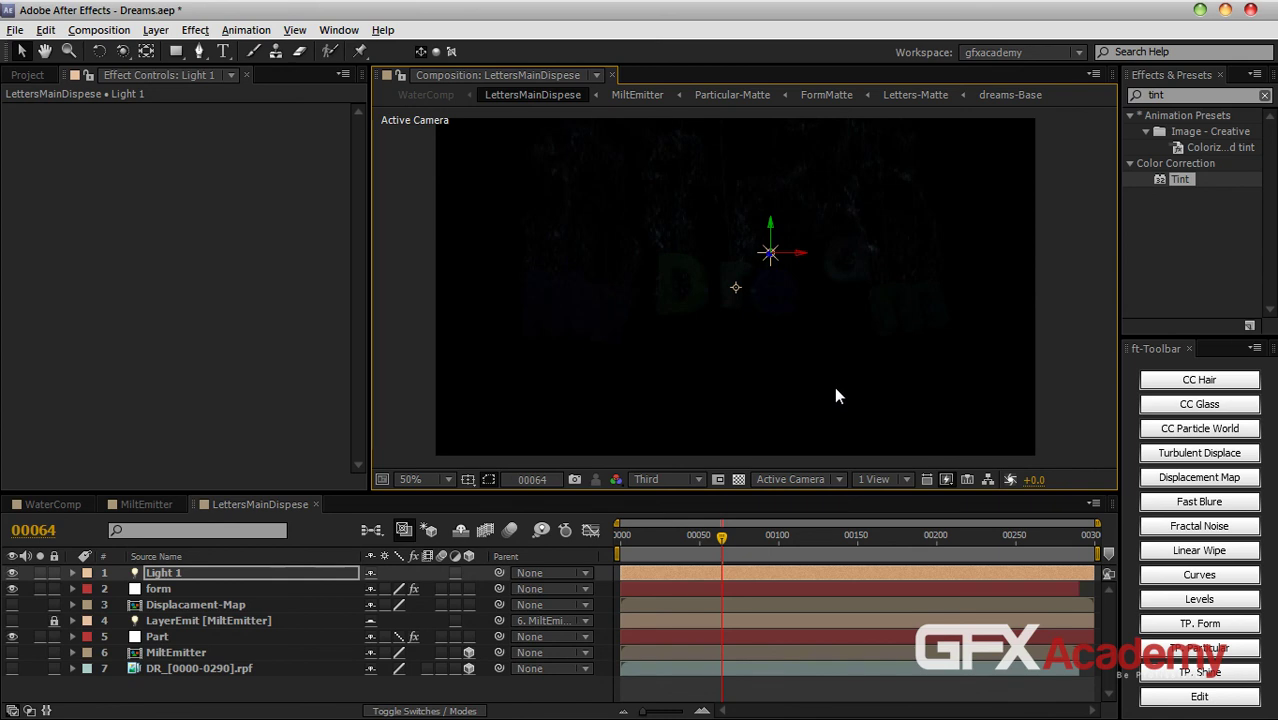
Step: Duplicate Light 1 twice and move the Light 3 copy past the letter m, raised above the letters
click(256, 575)
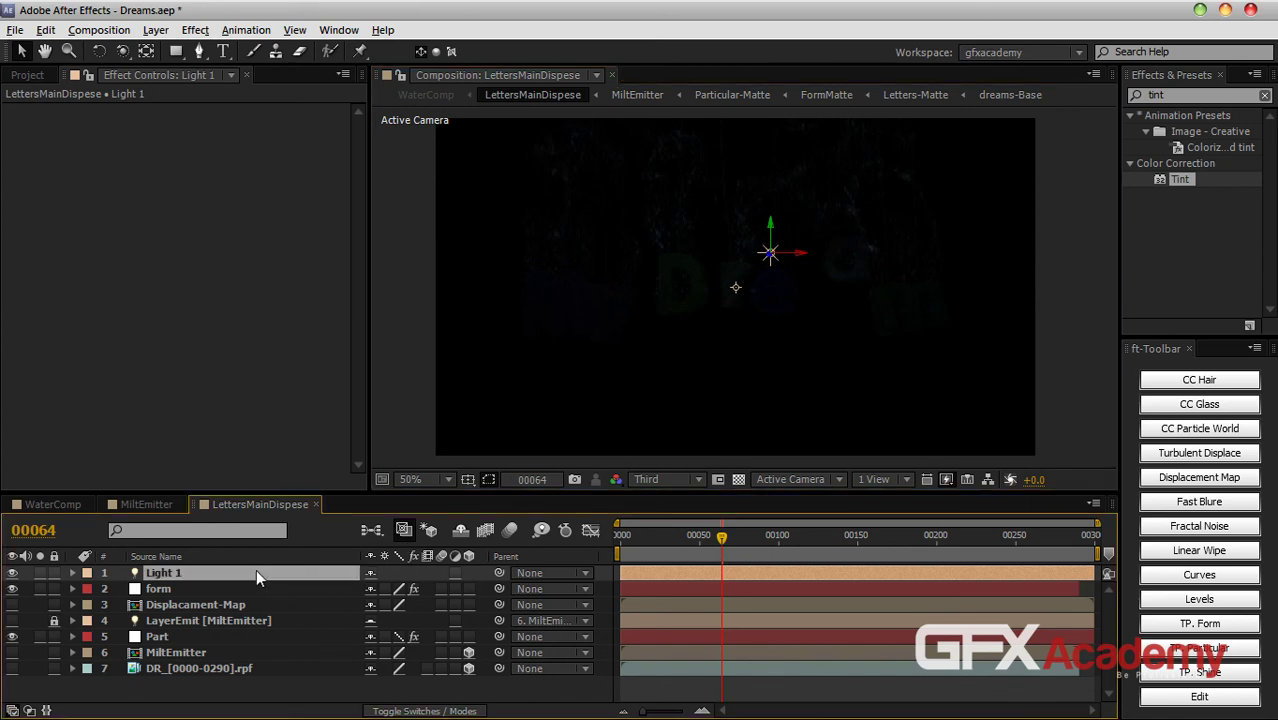
key(ctrl+d)
key(ctrl+d)
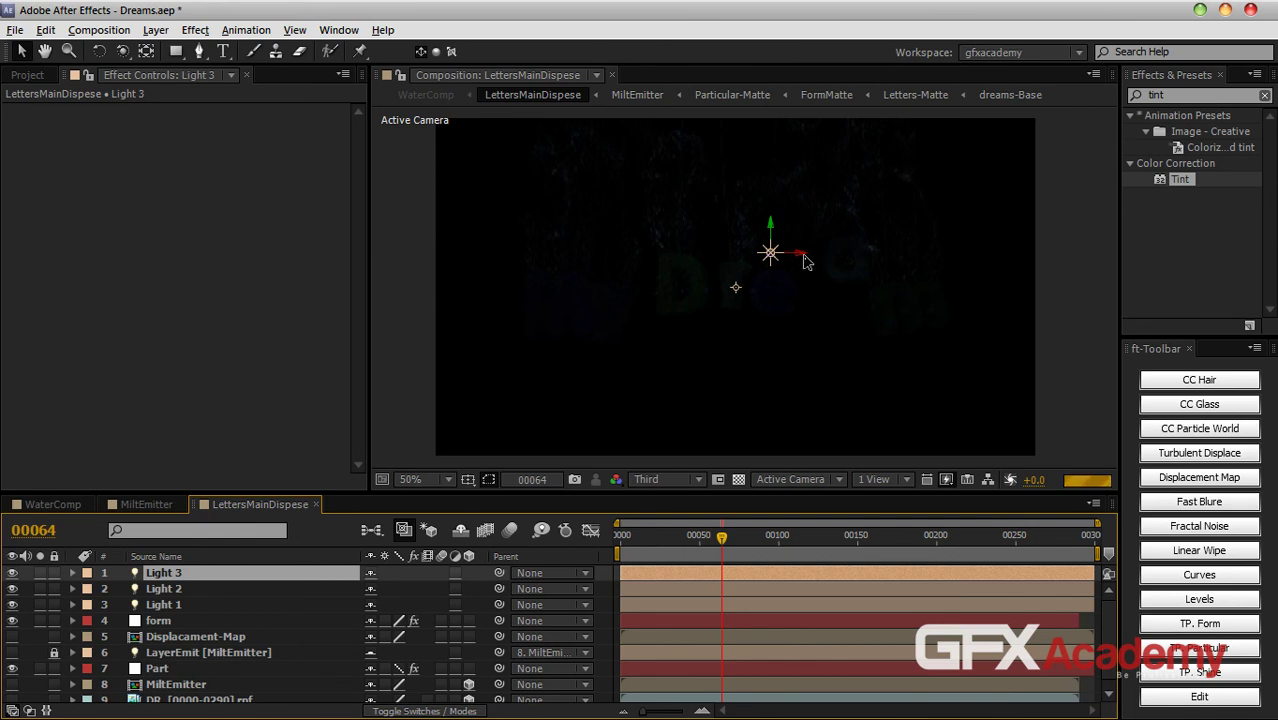
drag(800, 258, 942, 255)
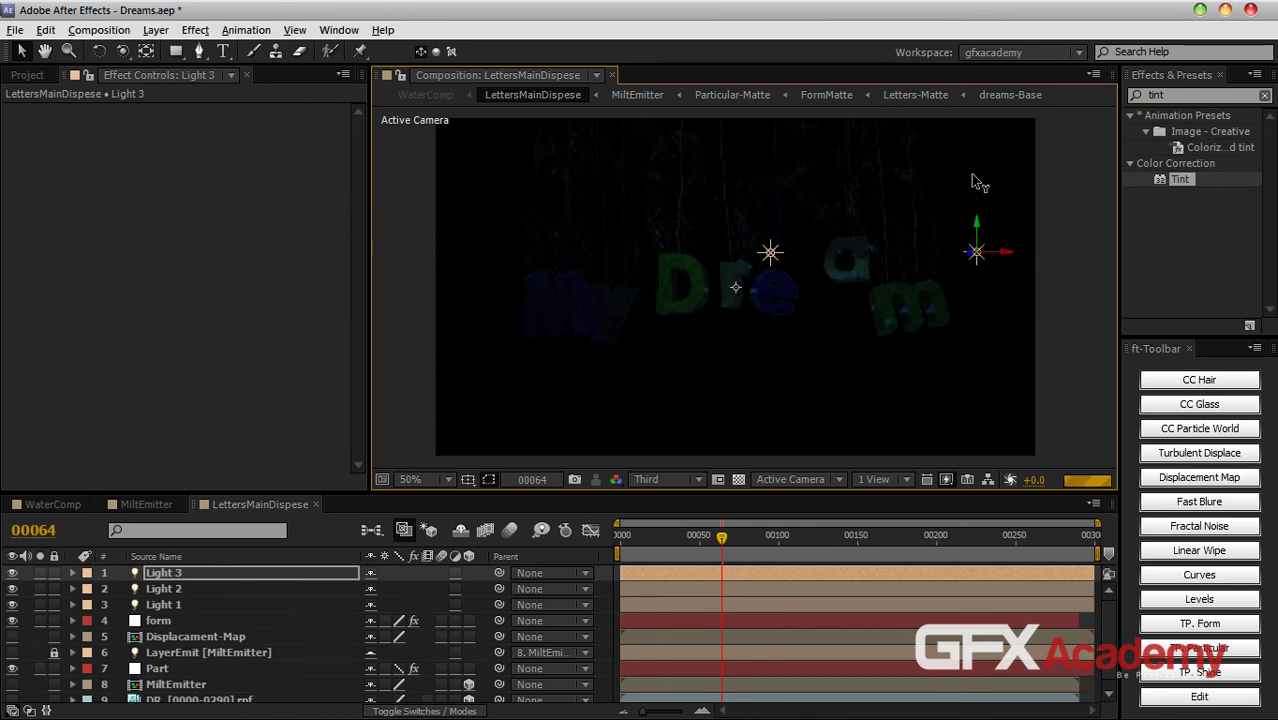
drag(976, 251, 977, 179)
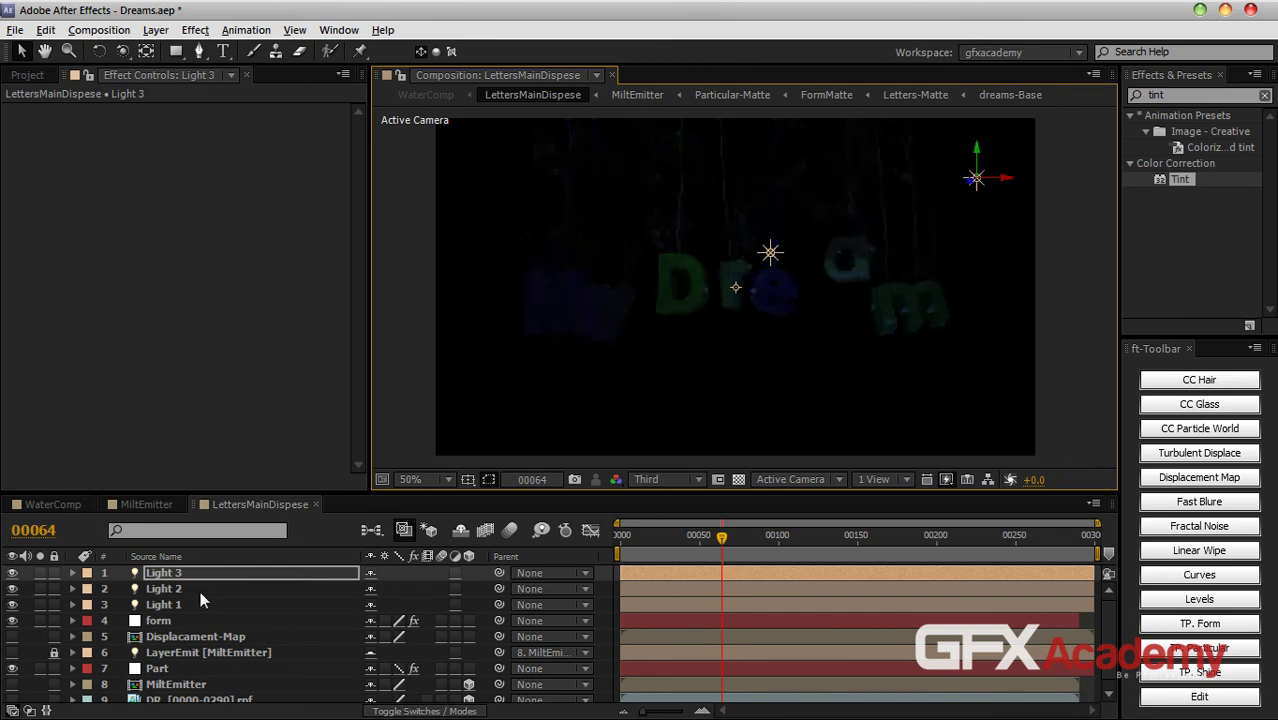
Step: Place Light 2 beside the outer edge of the word My and bring Light 3 closer, above the letter m
click(200, 591)
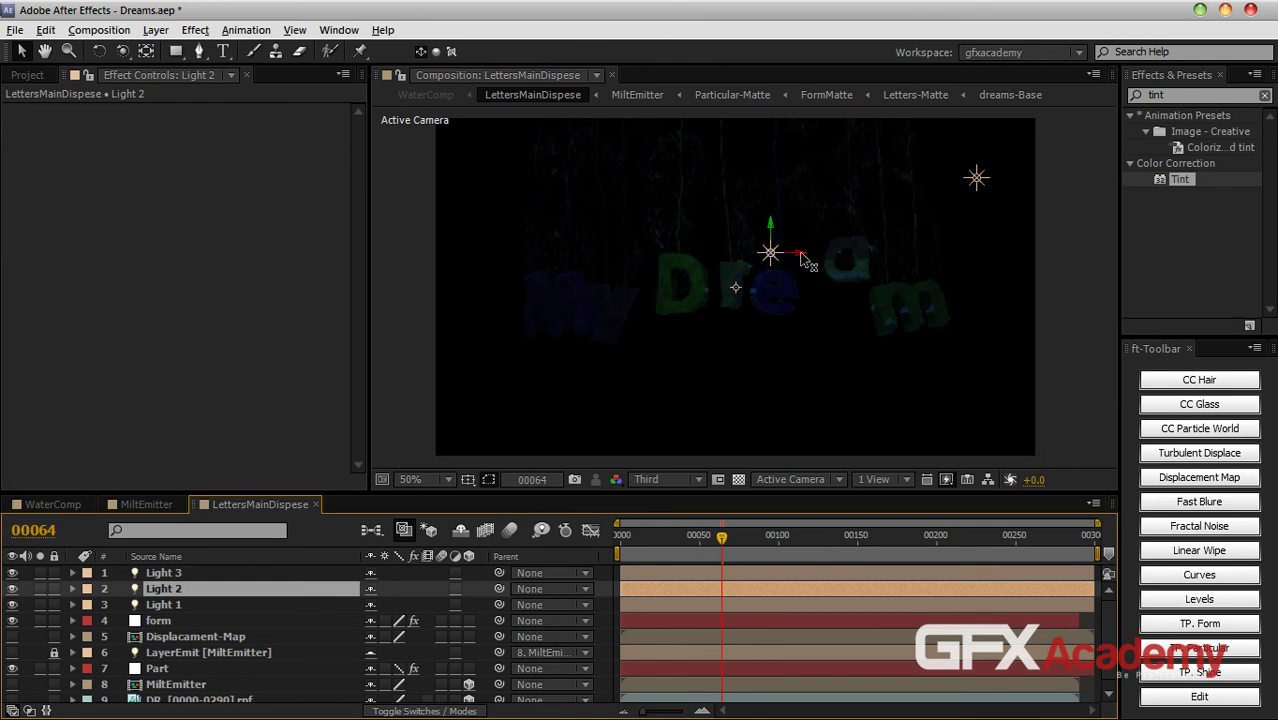
drag(770, 254, 587, 260)
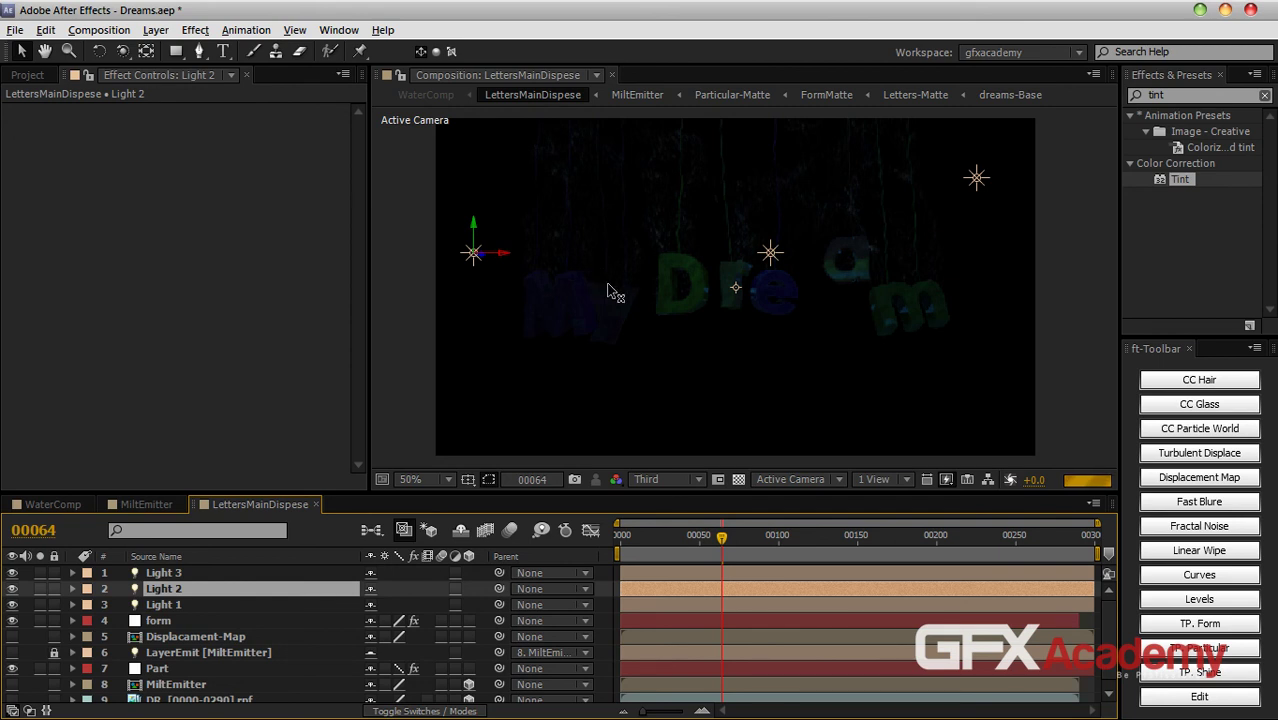
click(615, 292)
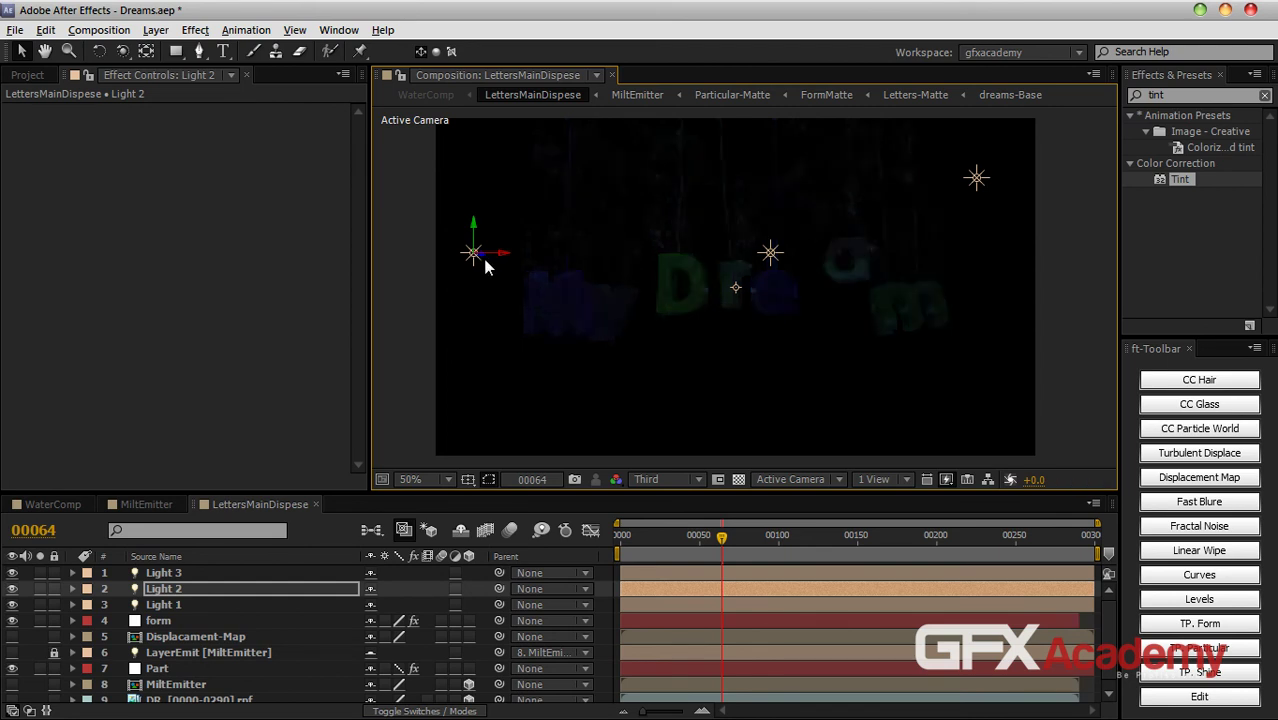
drag(489, 262, 521, 266)
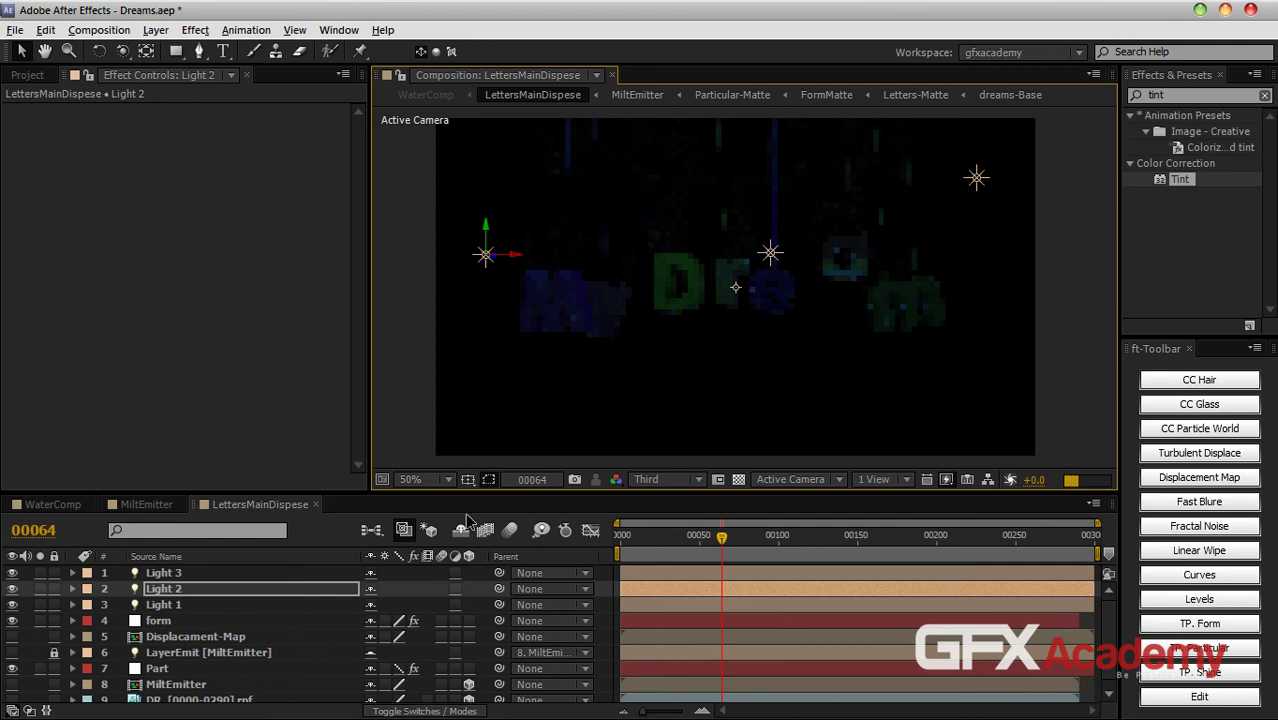
click(165, 573)
drag(973, 183, 895, 208)
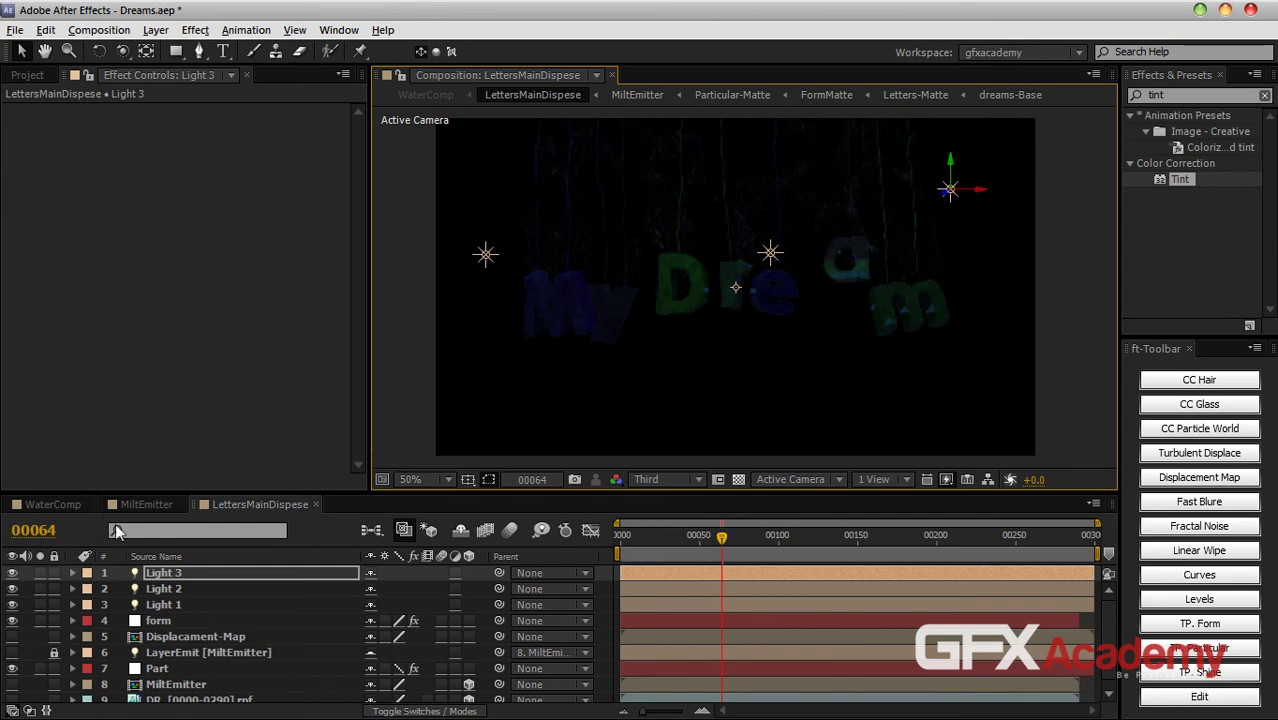
Step: Collapse the form layer's Form effect and compare the letters with the Tint effect switched off and on
click(181, 622)
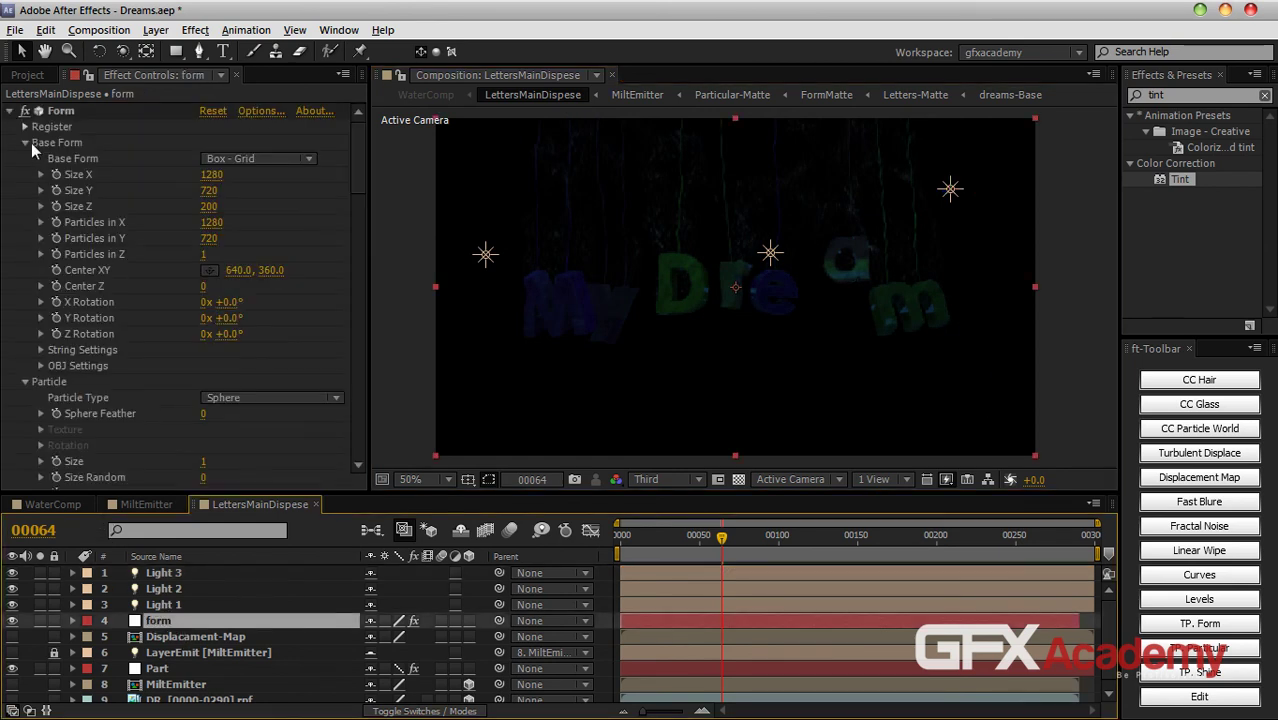
click(14, 111)
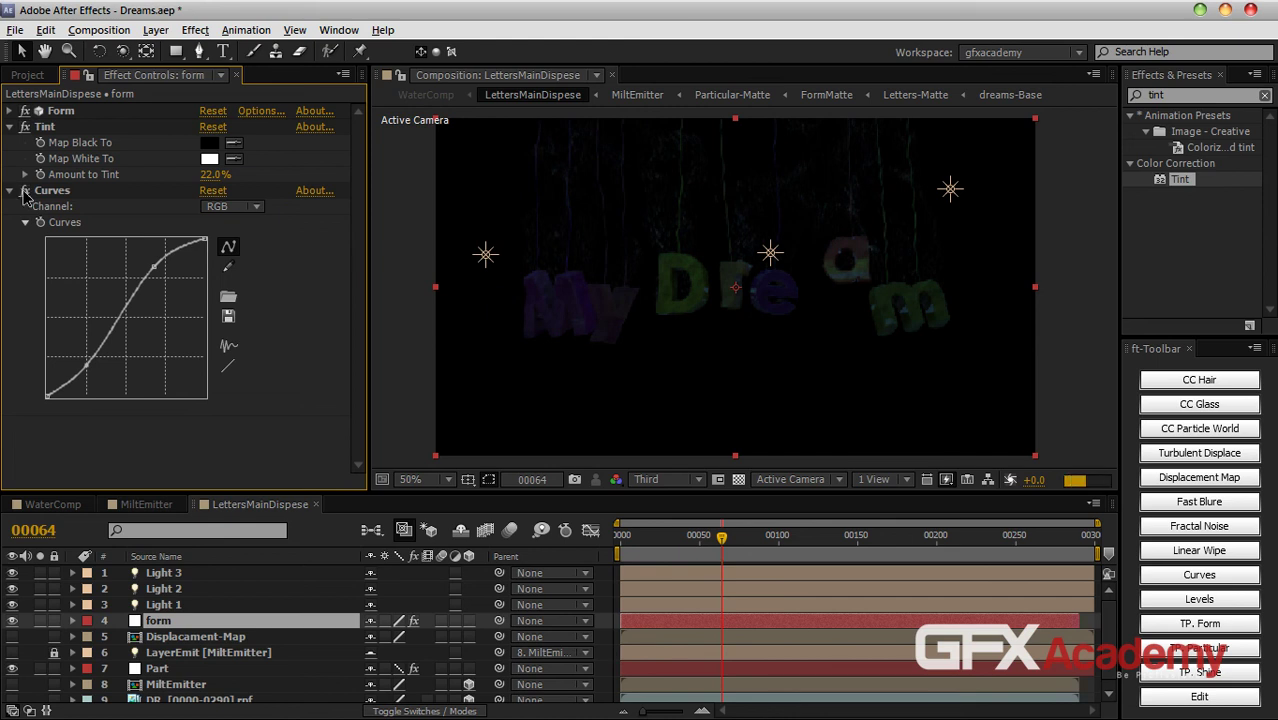
click(25, 127)
click(26, 130)
Step: Change Light 1's color to dark teal 1C4A4B in its light settings
click(180, 604)
click(155, 29)
click(175, 70)
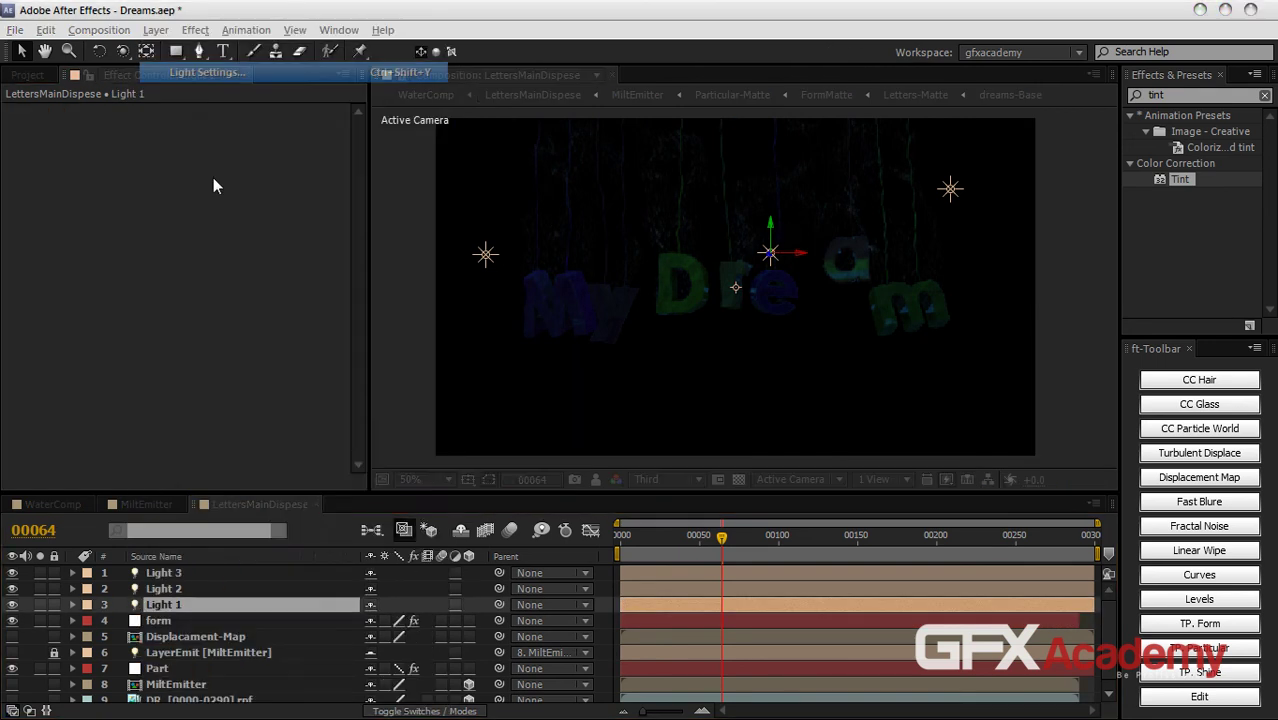
click(380, 325)
click(343, 441)
drag(343, 483, 349, 405)
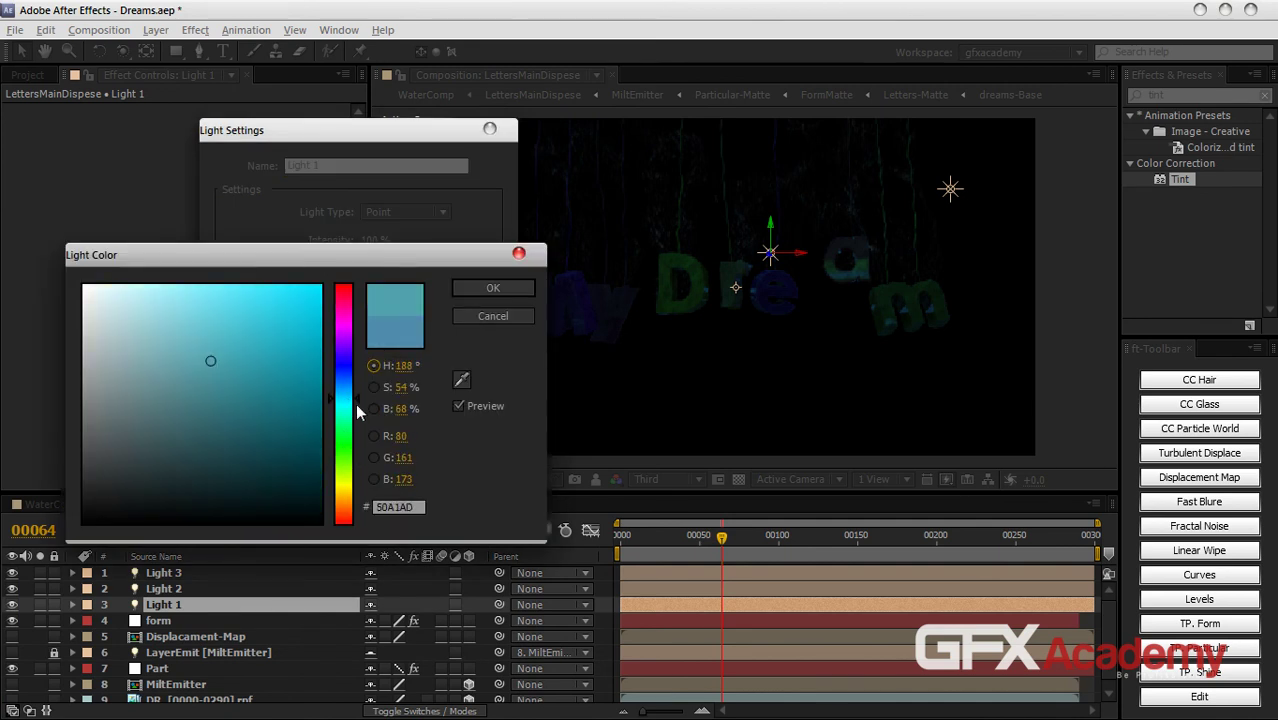
click(233, 452)
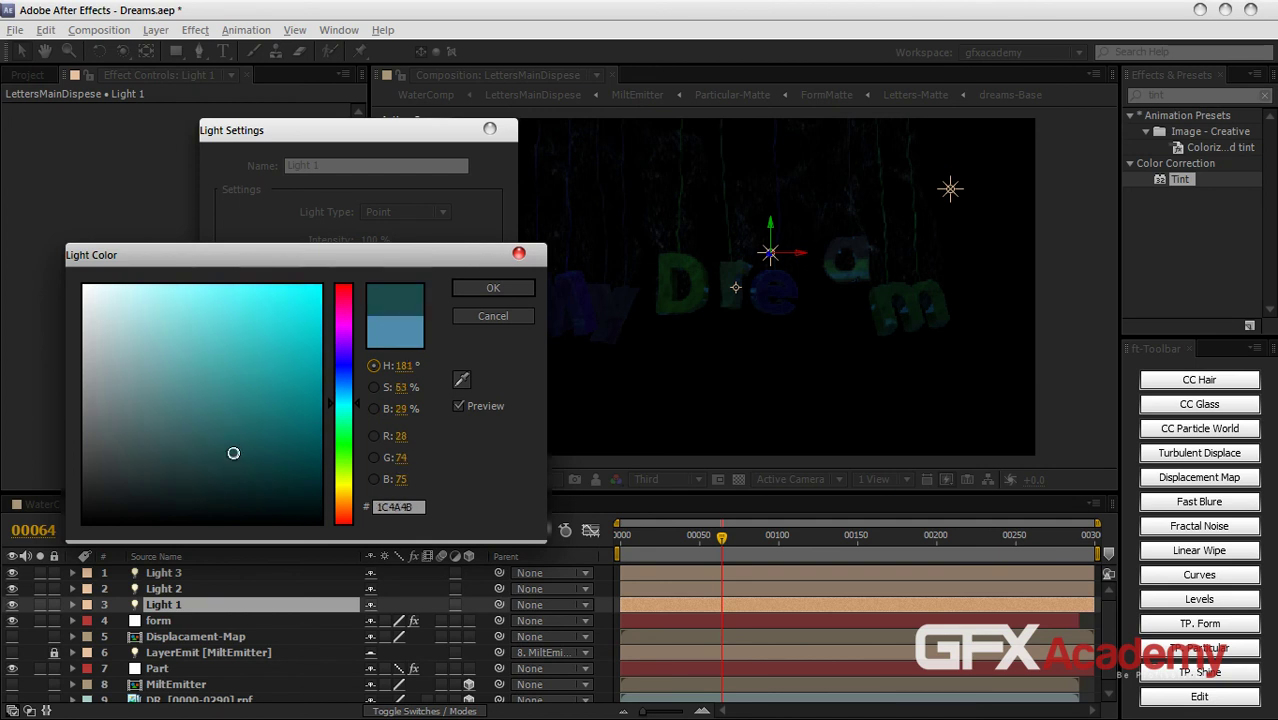
click(514, 292)
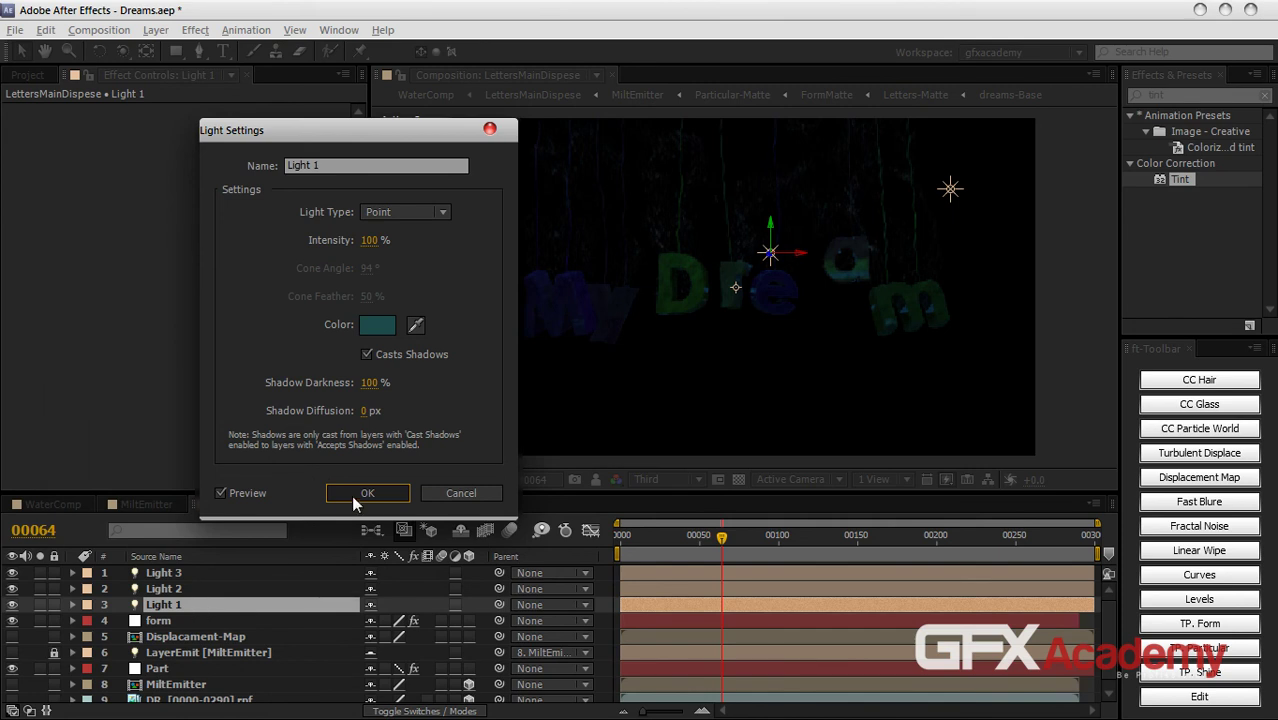
click(353, 497)
Step: Change Light 3's color to light blue 83C7EE in its light settings
click(212, 572)
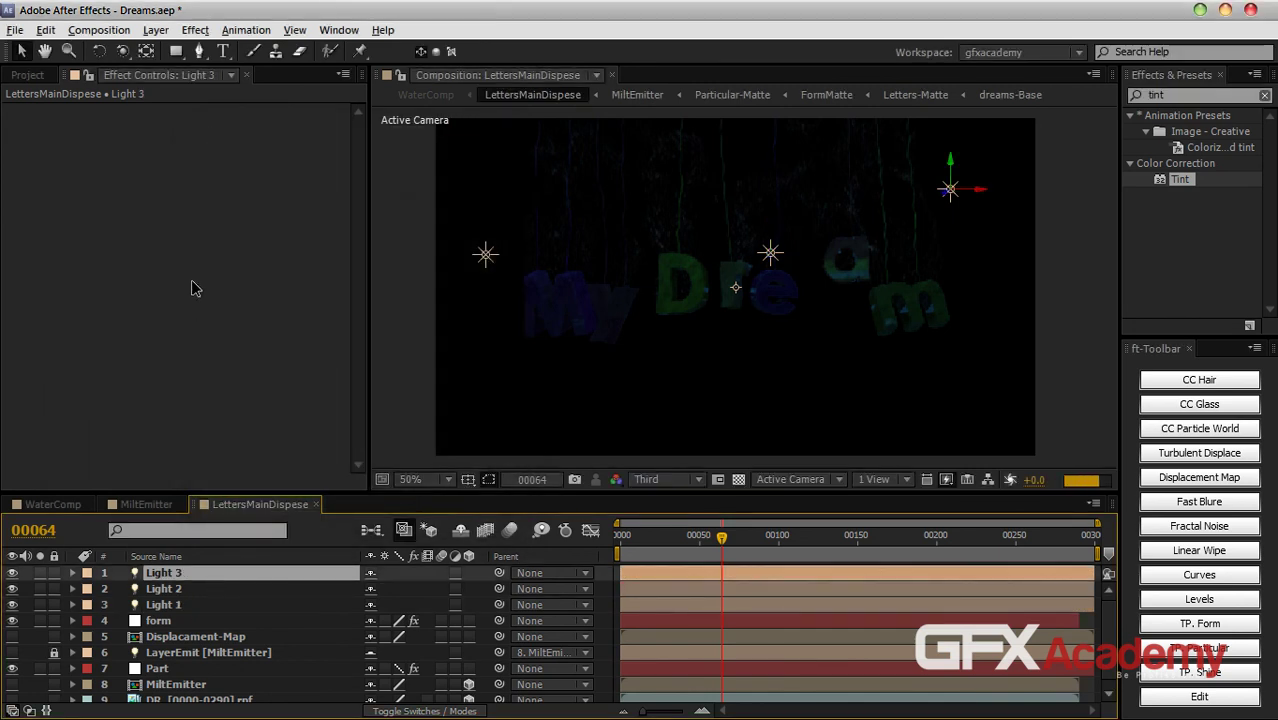
click(155, 30)
click(179, 71)
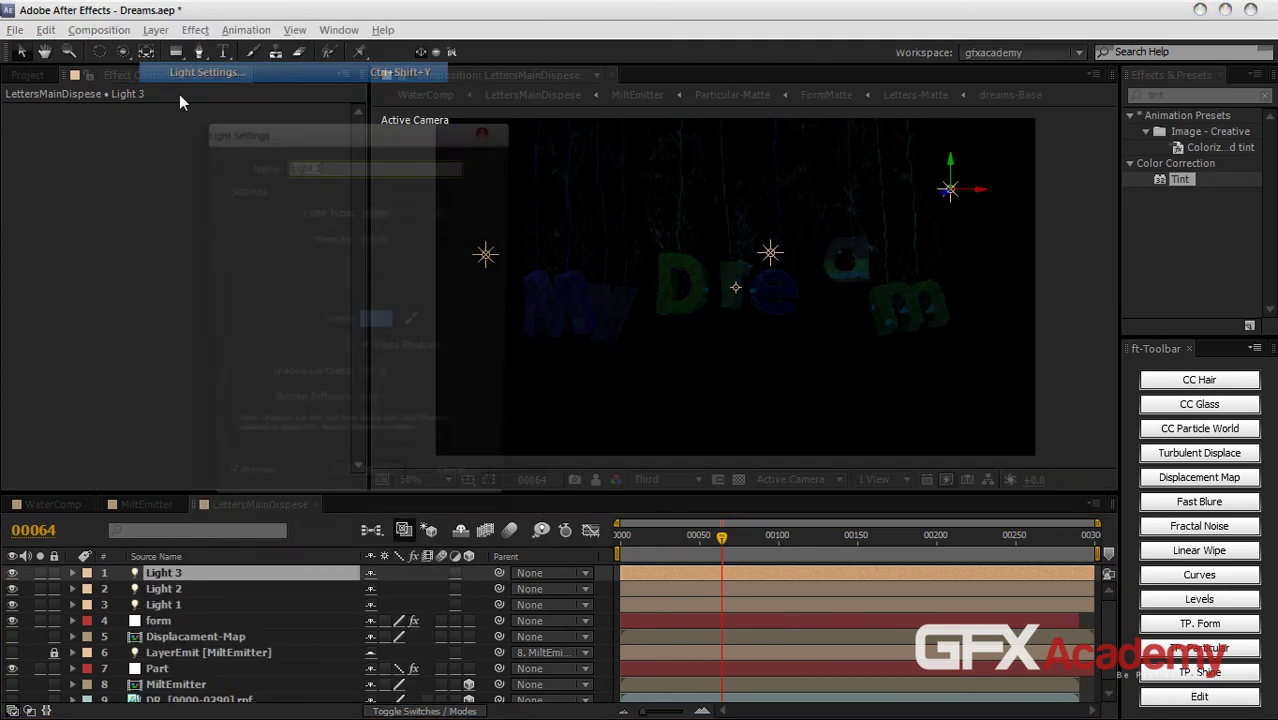
click(373, 326)
mouse_move(196, 318)
mouse_down()
mouse_move(200, 297)
mouse_move(190, 300)
mouse_up()
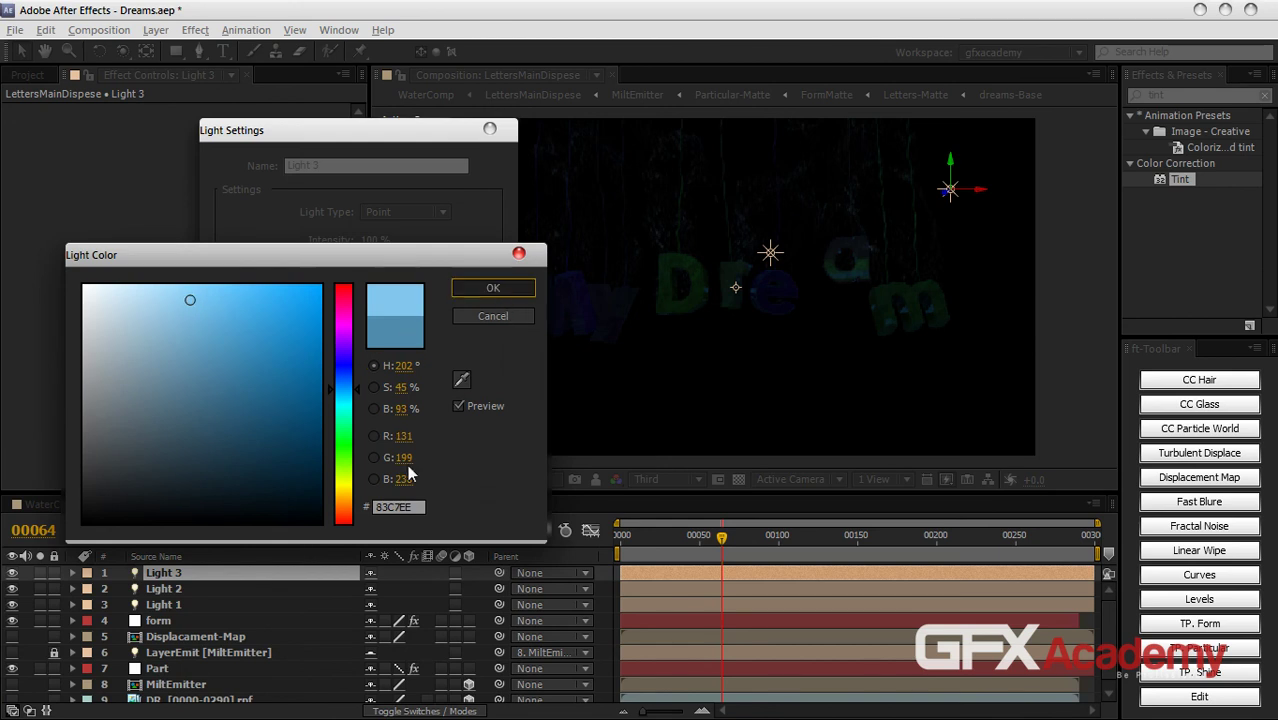
click(481, 289)
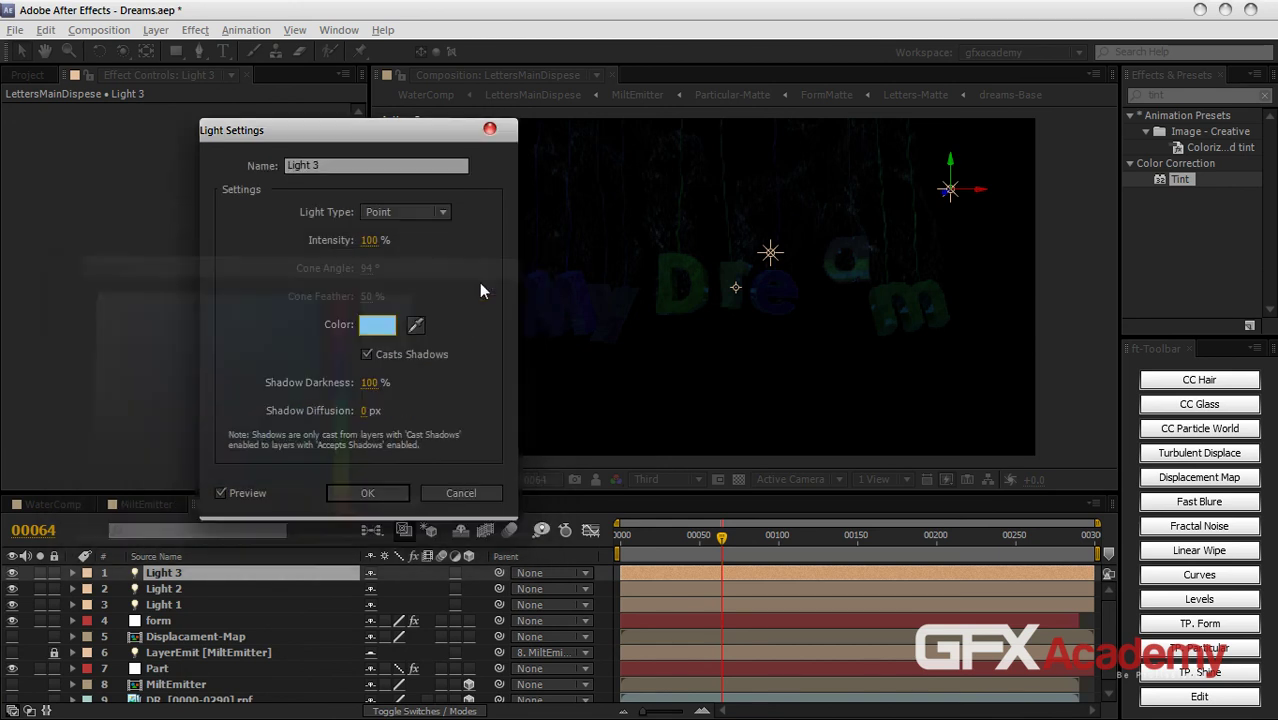
click(383, 490)
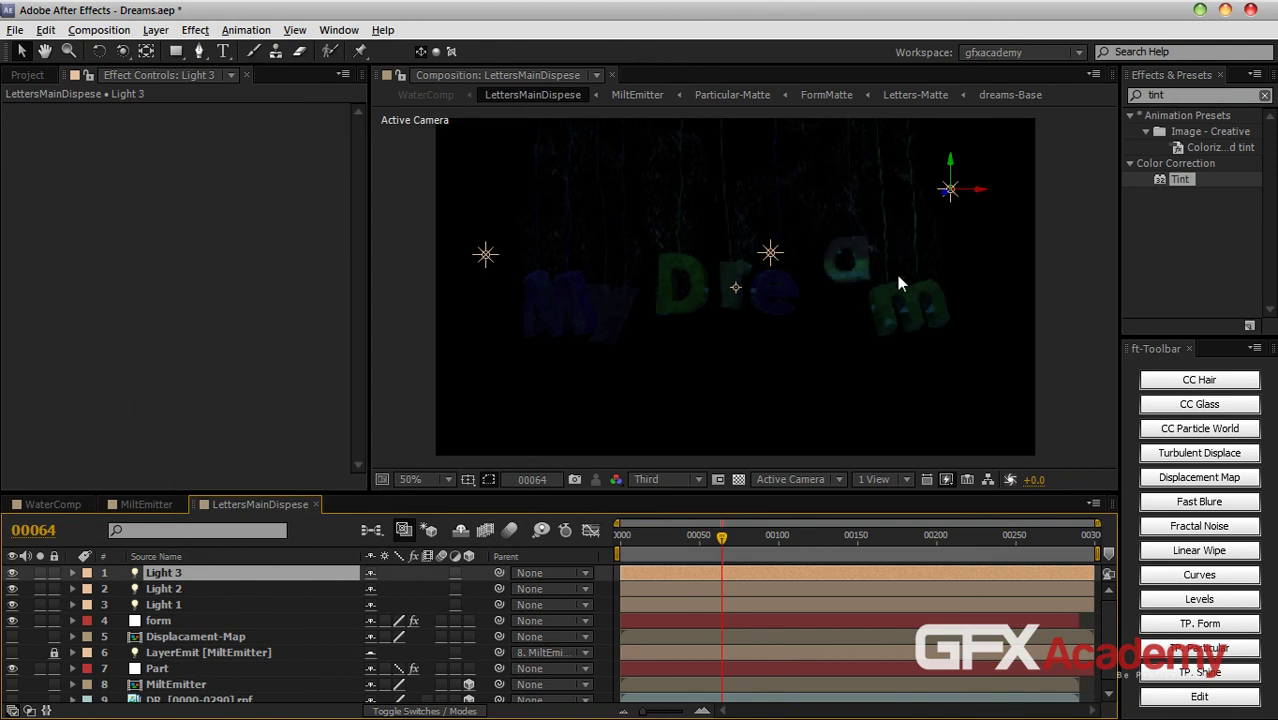
Step: Make the LettersMainDispese layer a 3D layer in the WaterComp composition
click(54, 507)
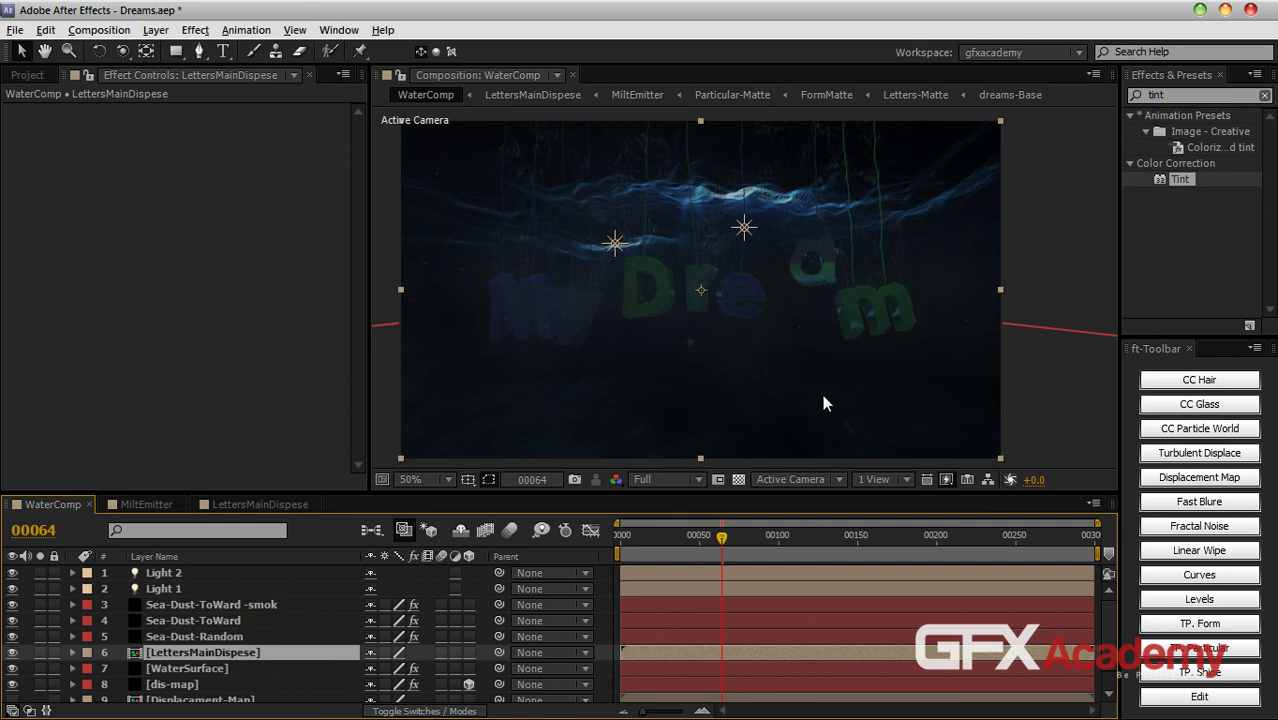
click(469, 652)
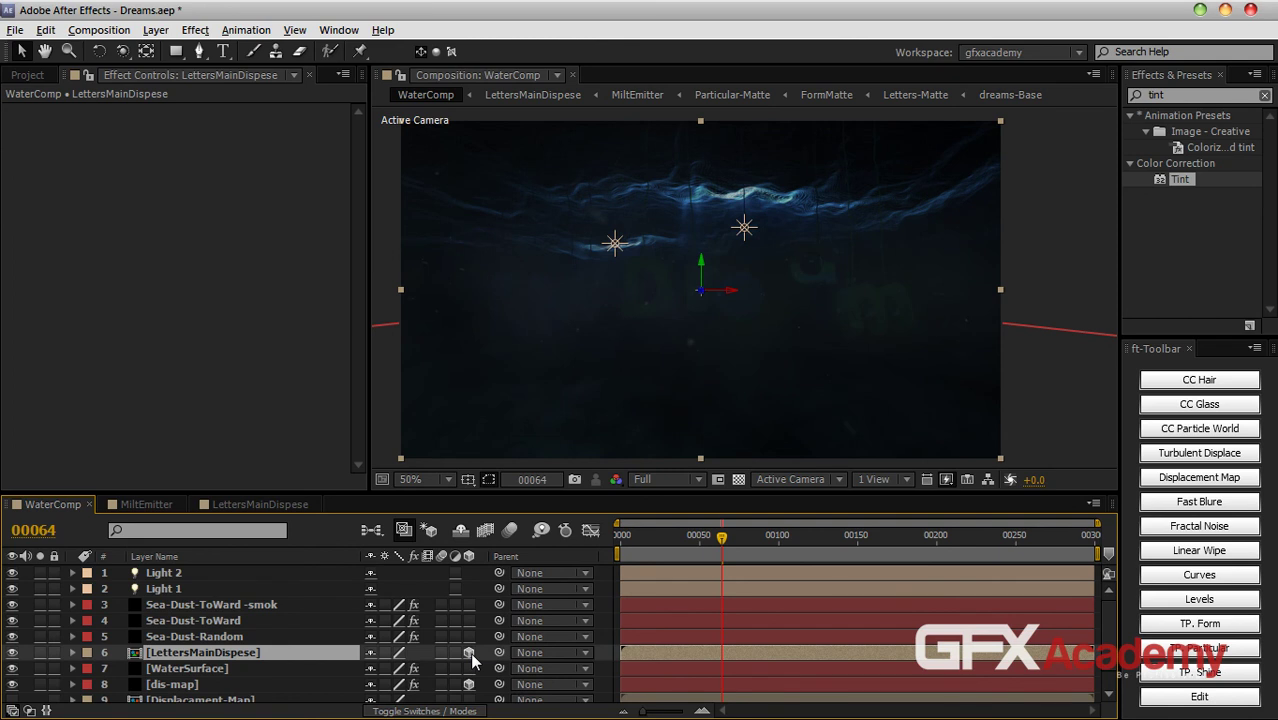
Step: Disable Tint and slightly steepen the Curves highlights on the form layer in LettersMainDispese, and check the result in WaterComp
click(242, 506)
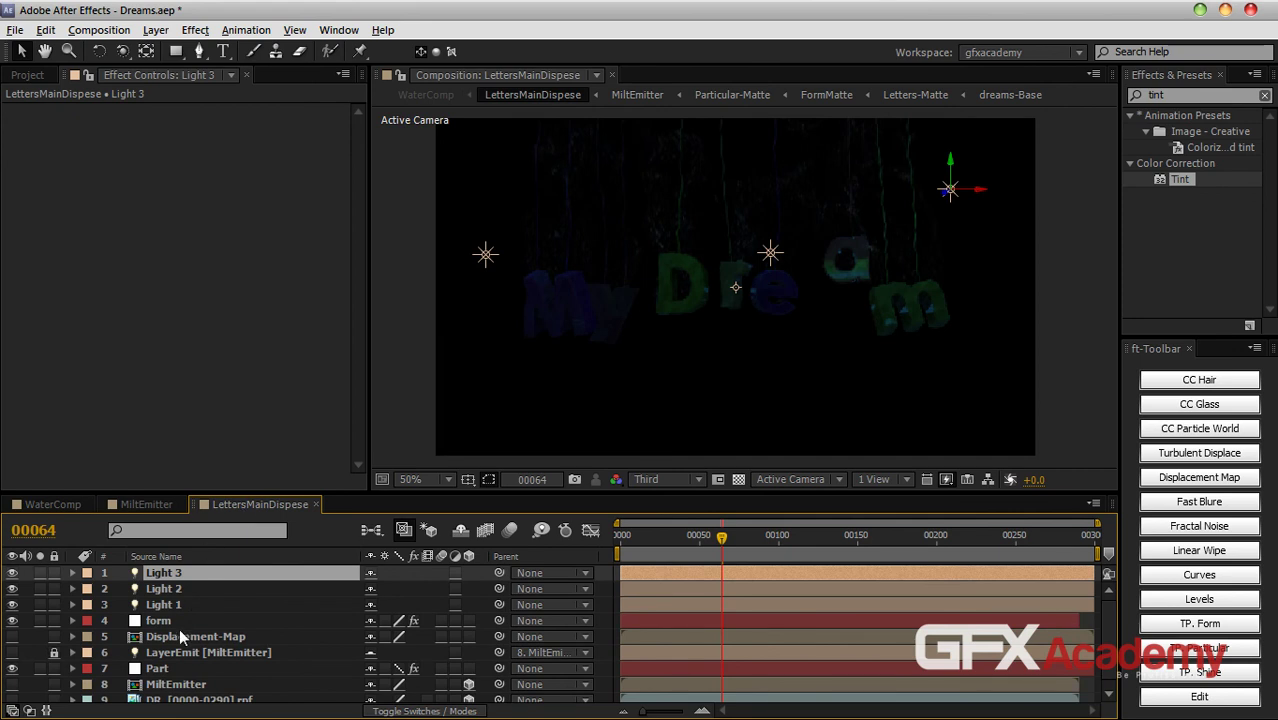
click(176, 619)
click(25, 128)
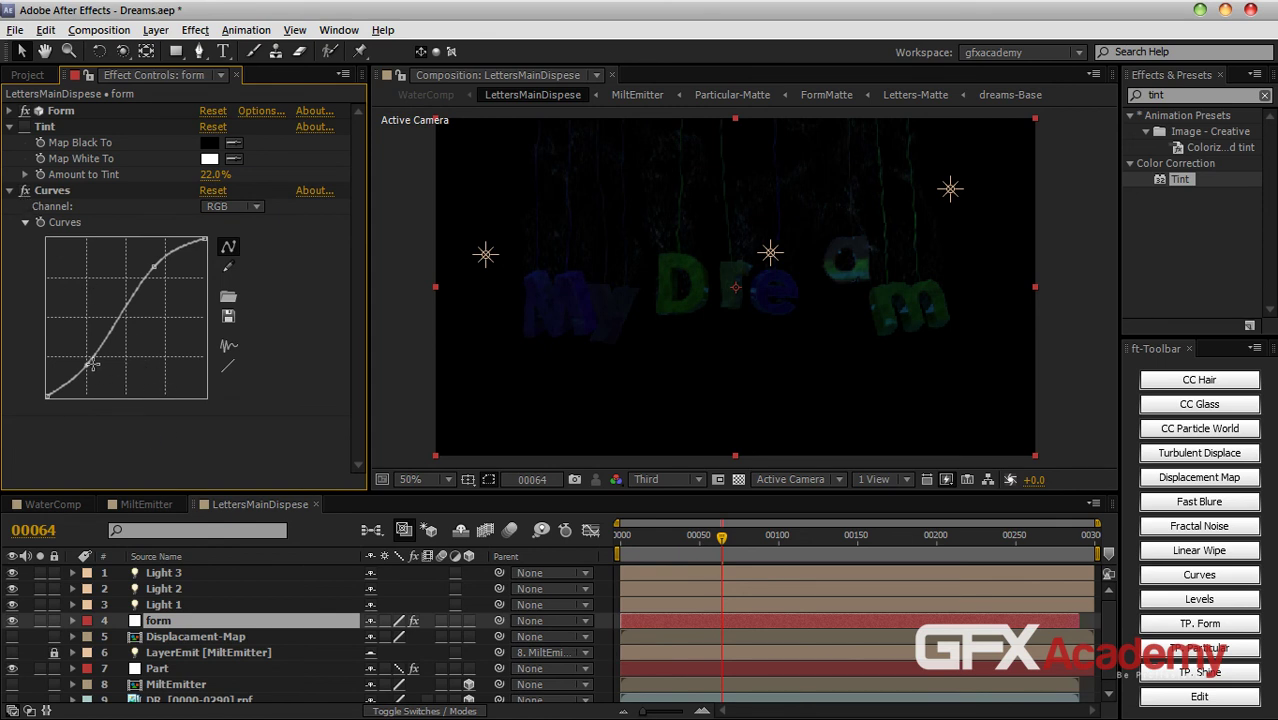
click(155, 271)
drag(155, 271, 148, 268)
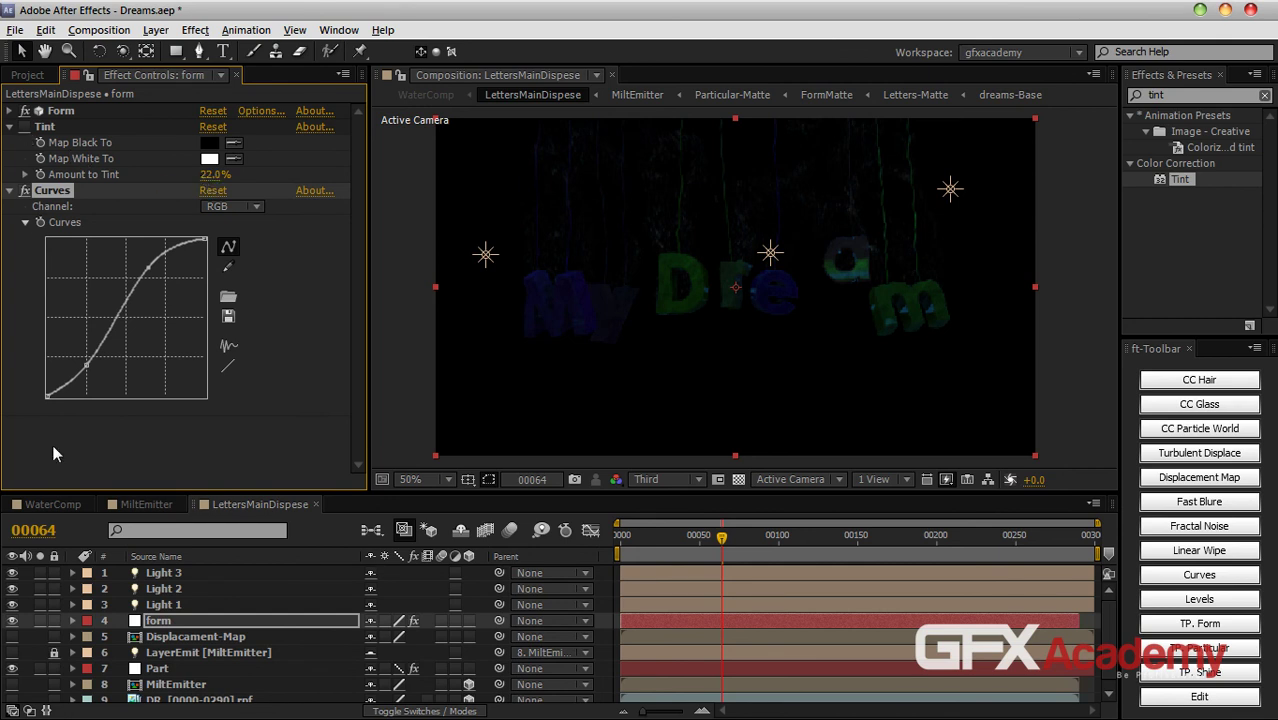
click(56, 503)
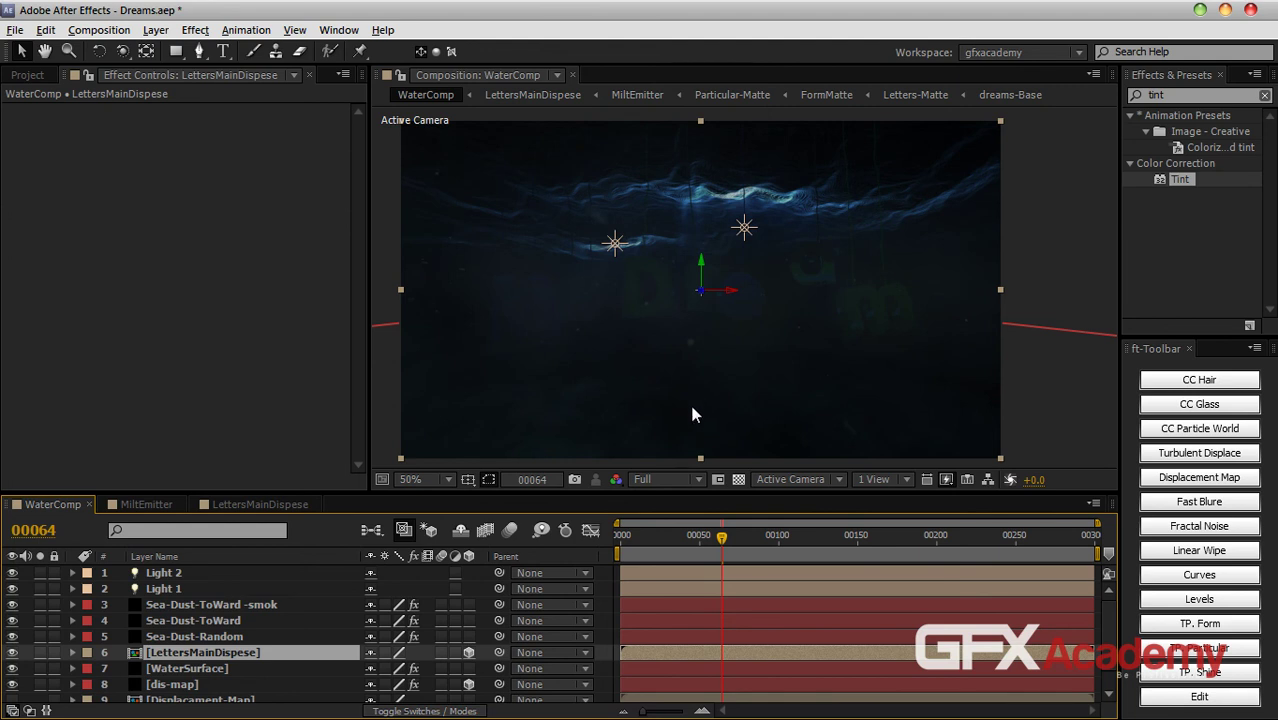
Step: In LettersMainDispese, collapse the form layer's Tint and Curves effects and set the Form particle Transfer Mode to Add
click(261, 503)
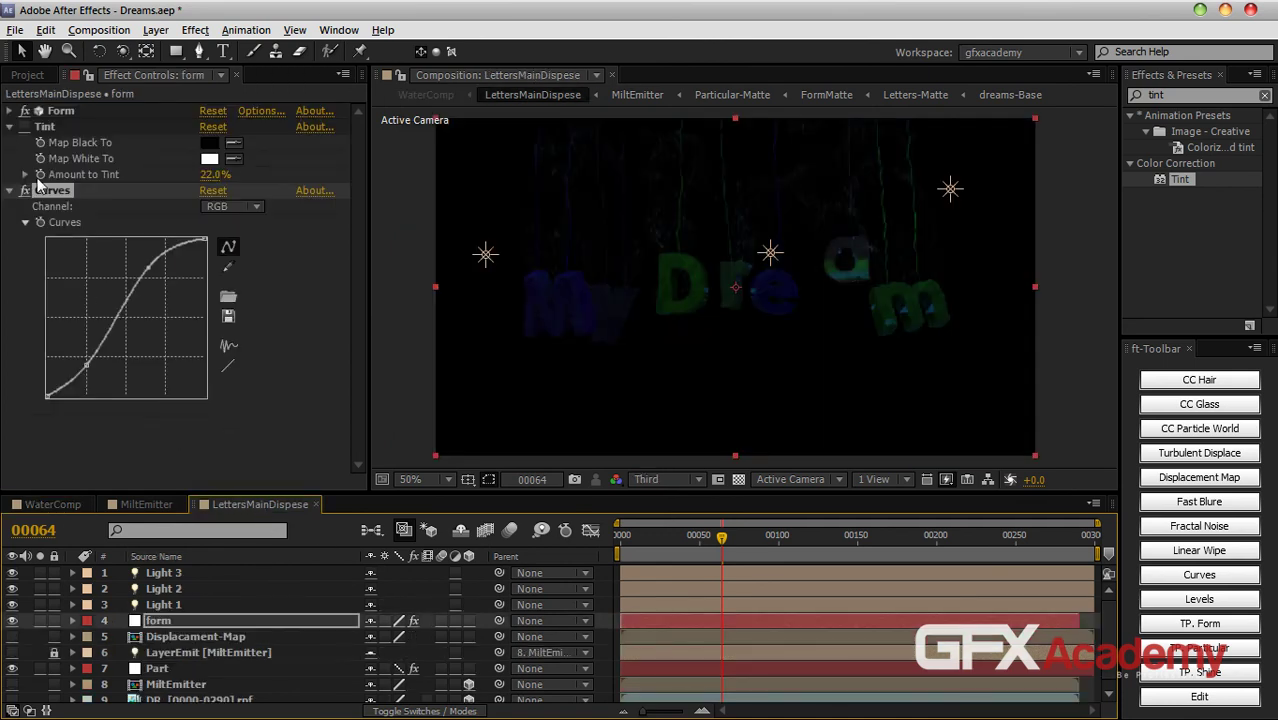
click(10, 126)
click(10, 142)
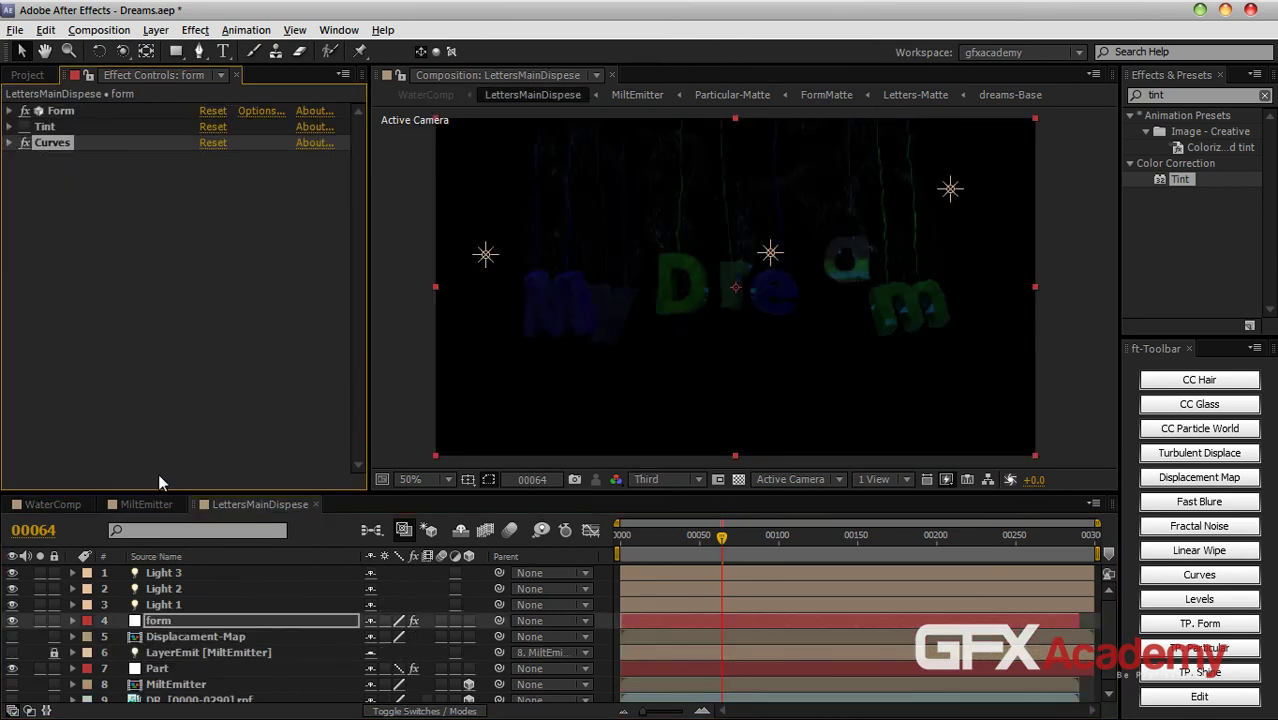
click(10, 110)
scroll(270, 335, down, 5)
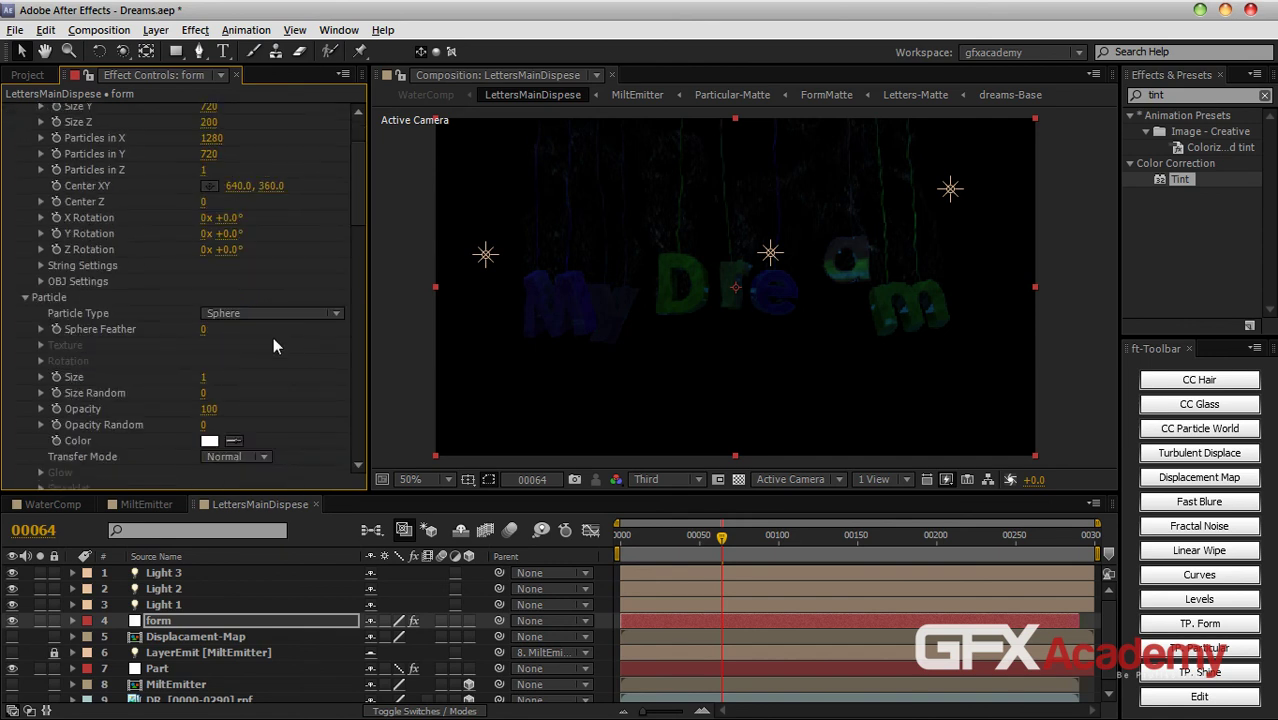
scroll(273, 338, down, 3)
click(243, 331)
click(247, 369)
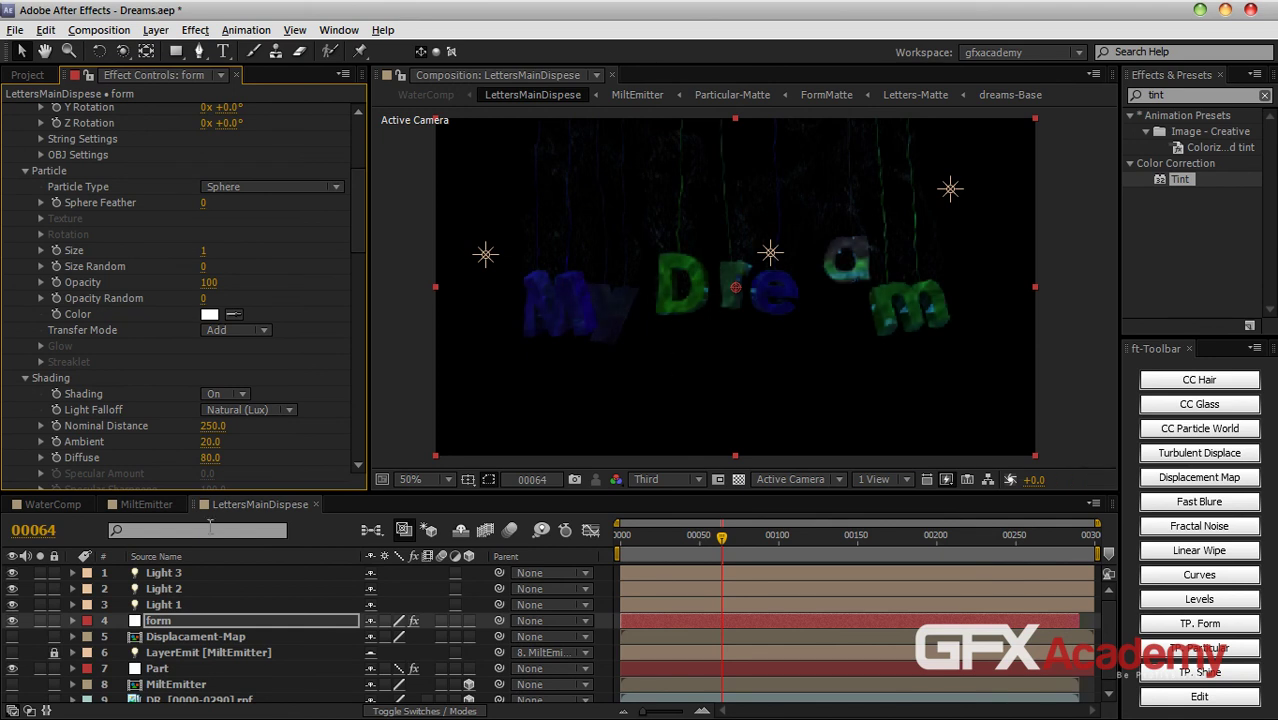
Step: Slightly shift Light 1 near the middle letters in LettersMainDispese and check the letters in WaterComp
click(52, 504)
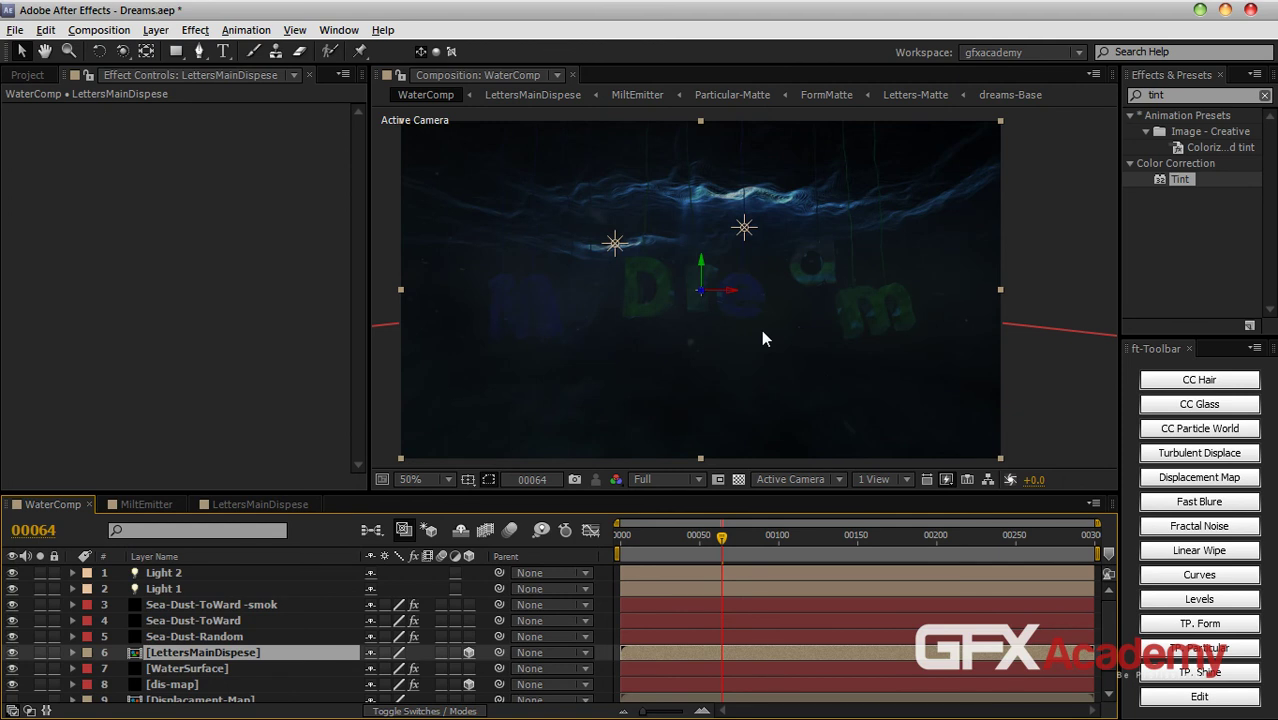
click(262, 505)
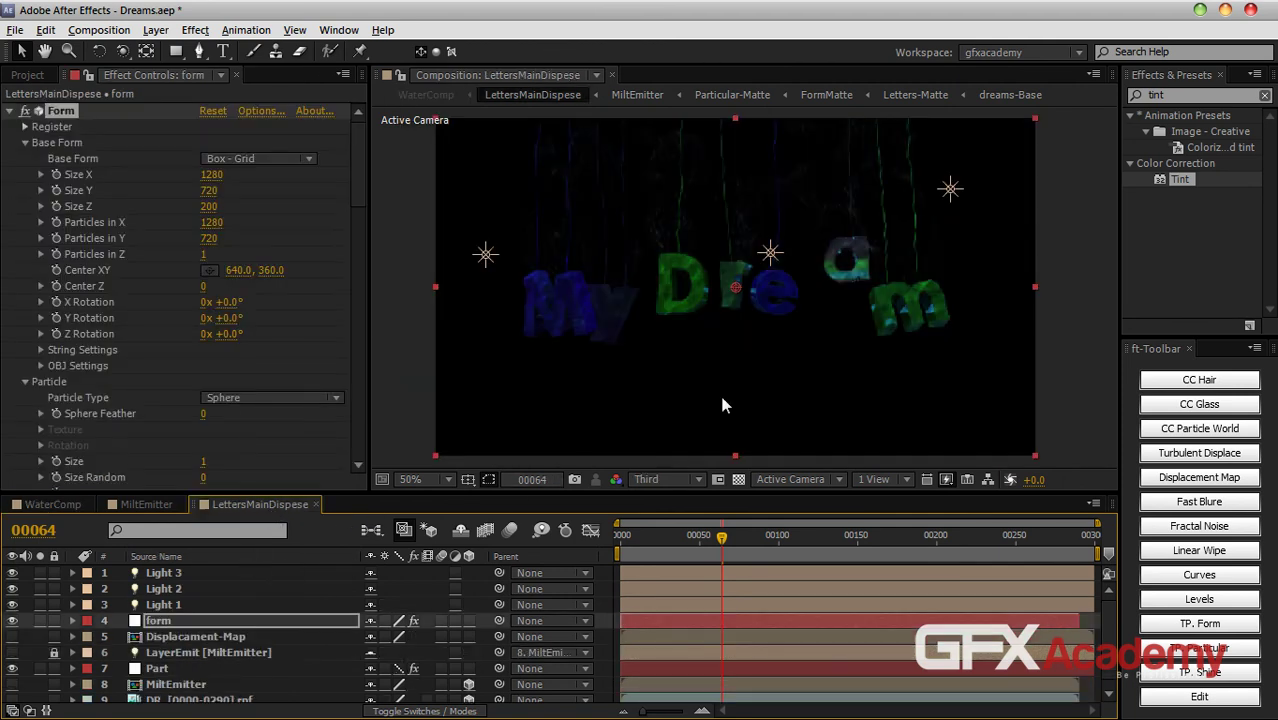
click(769, 256)
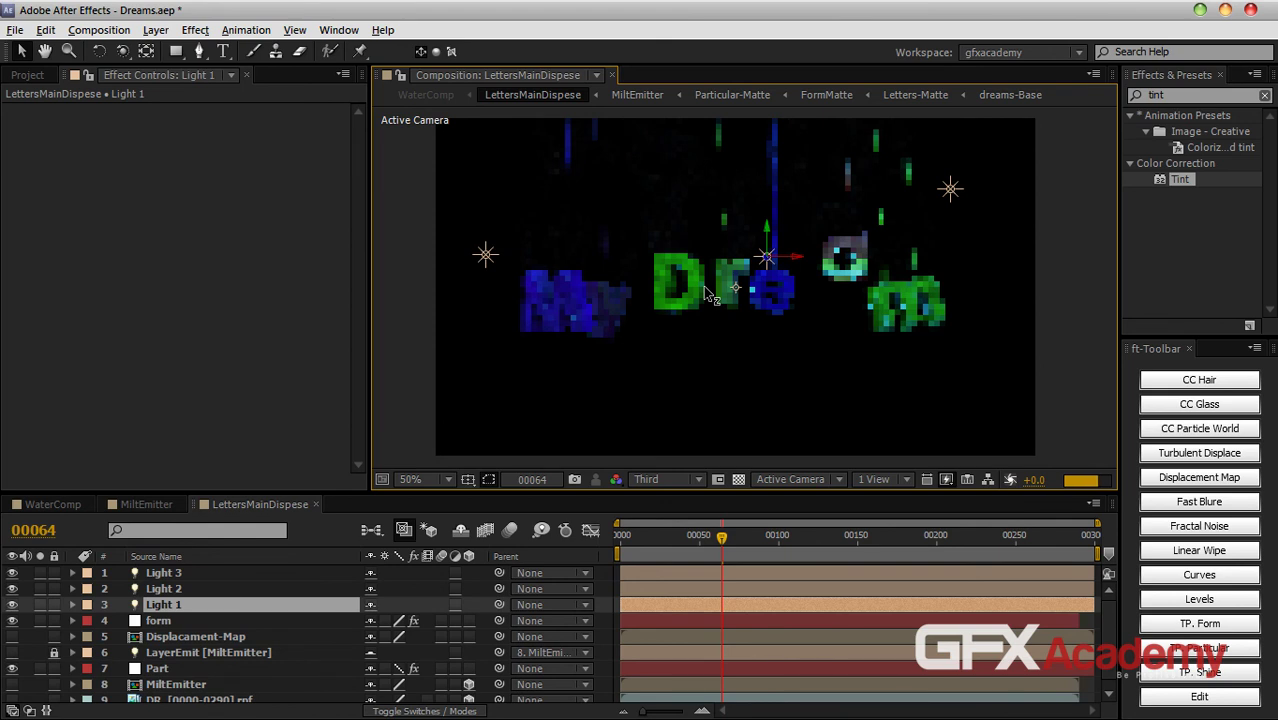
key(Return)
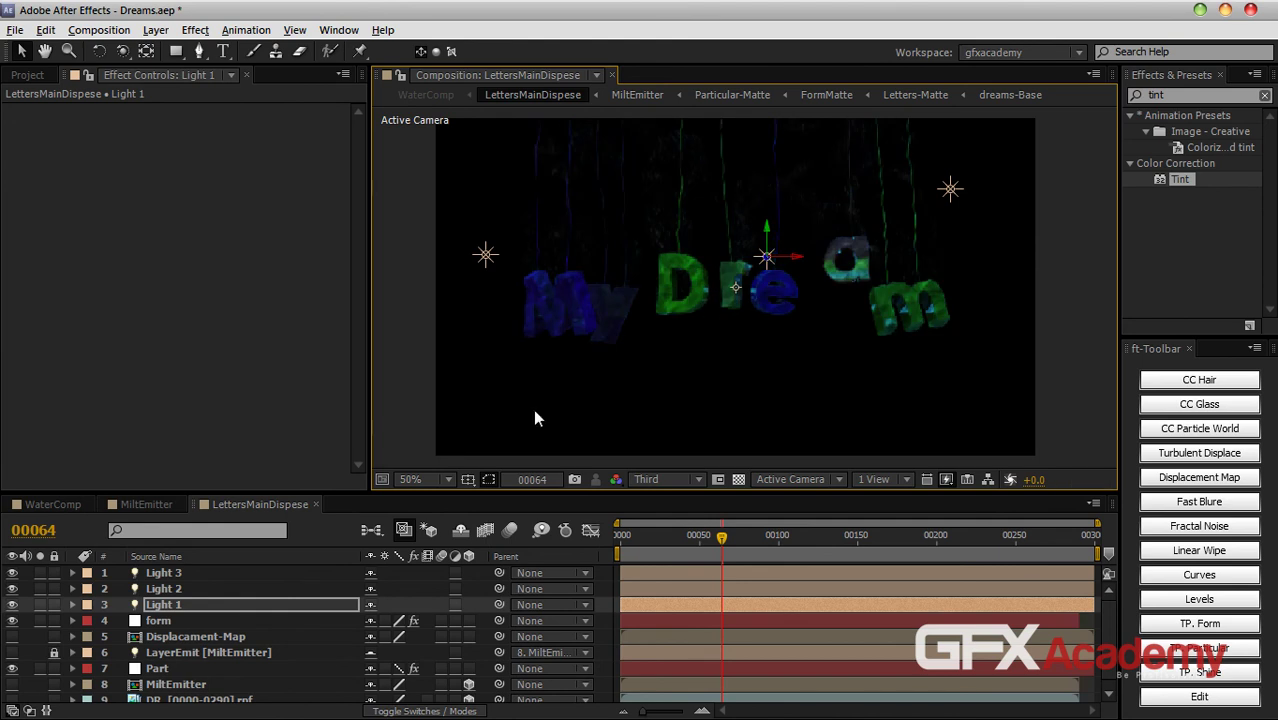
click(47, 504)
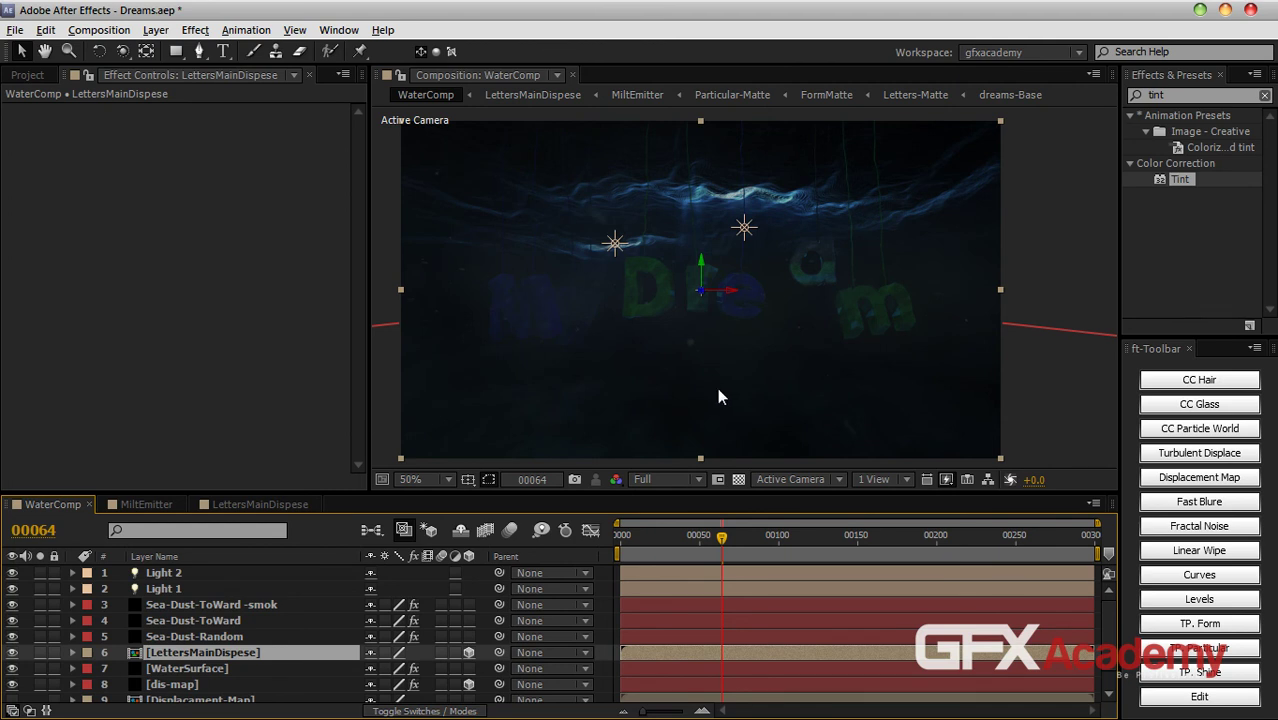
Step: Stop the WaterComp preview, go to frame 190 and unsolo the LettersMainDispese and WaterSurface layers
click(380, 414)
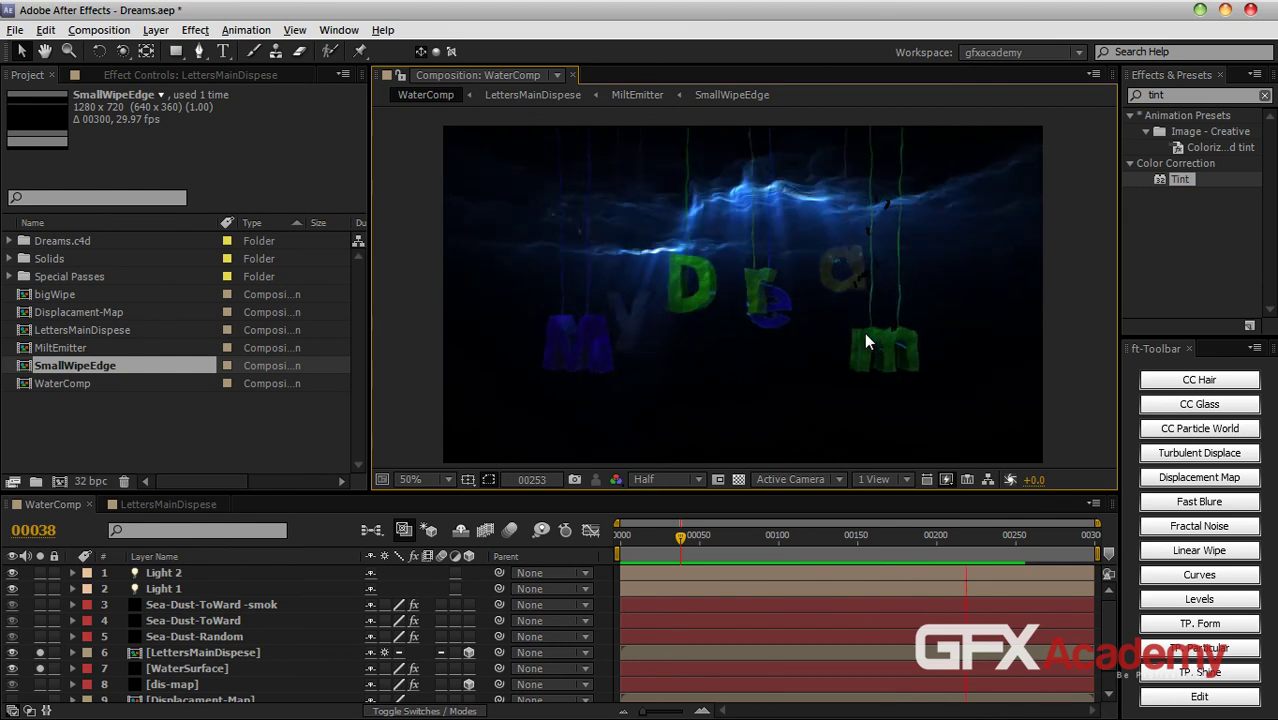
key(space)
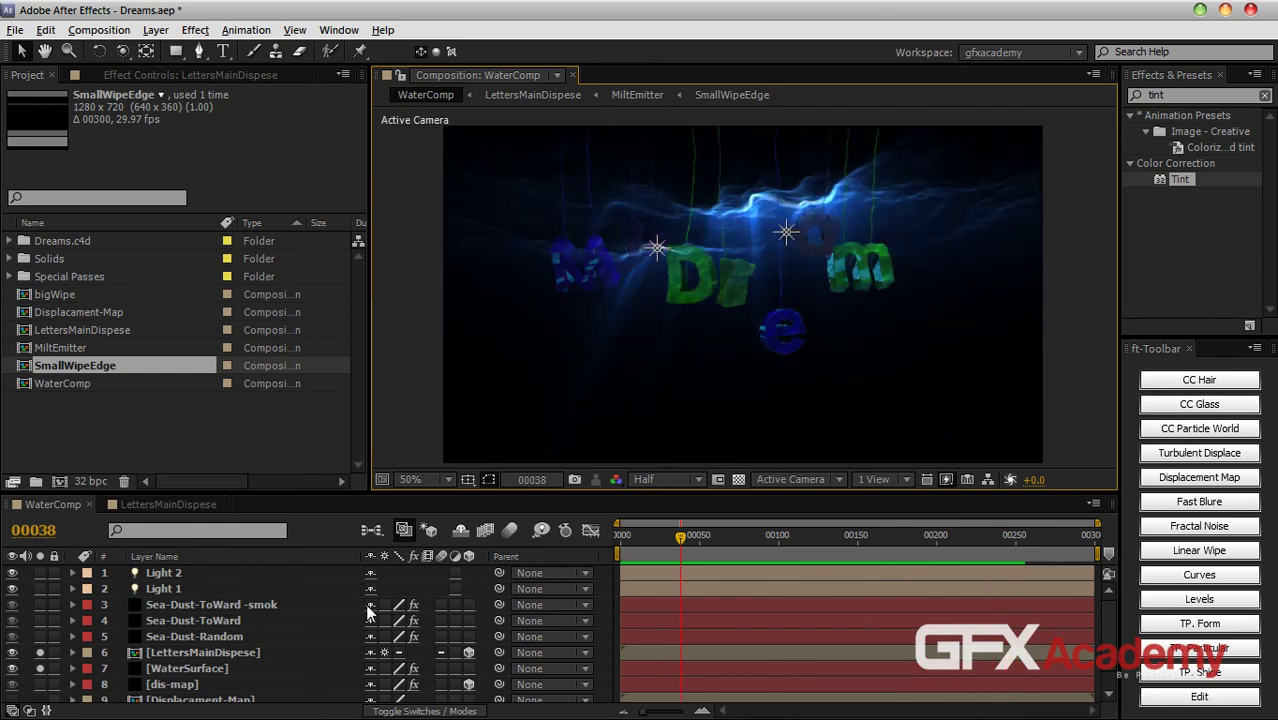
drag(690, 542, 922, 540)
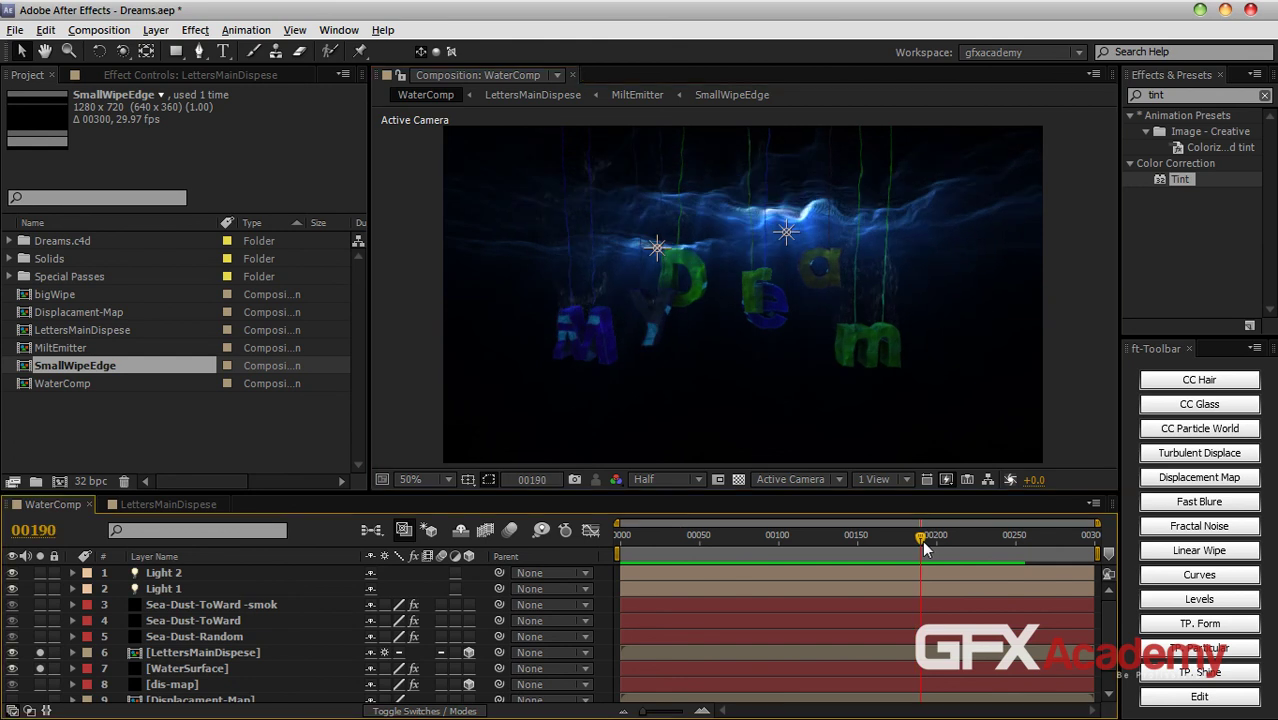
click(40, 668)
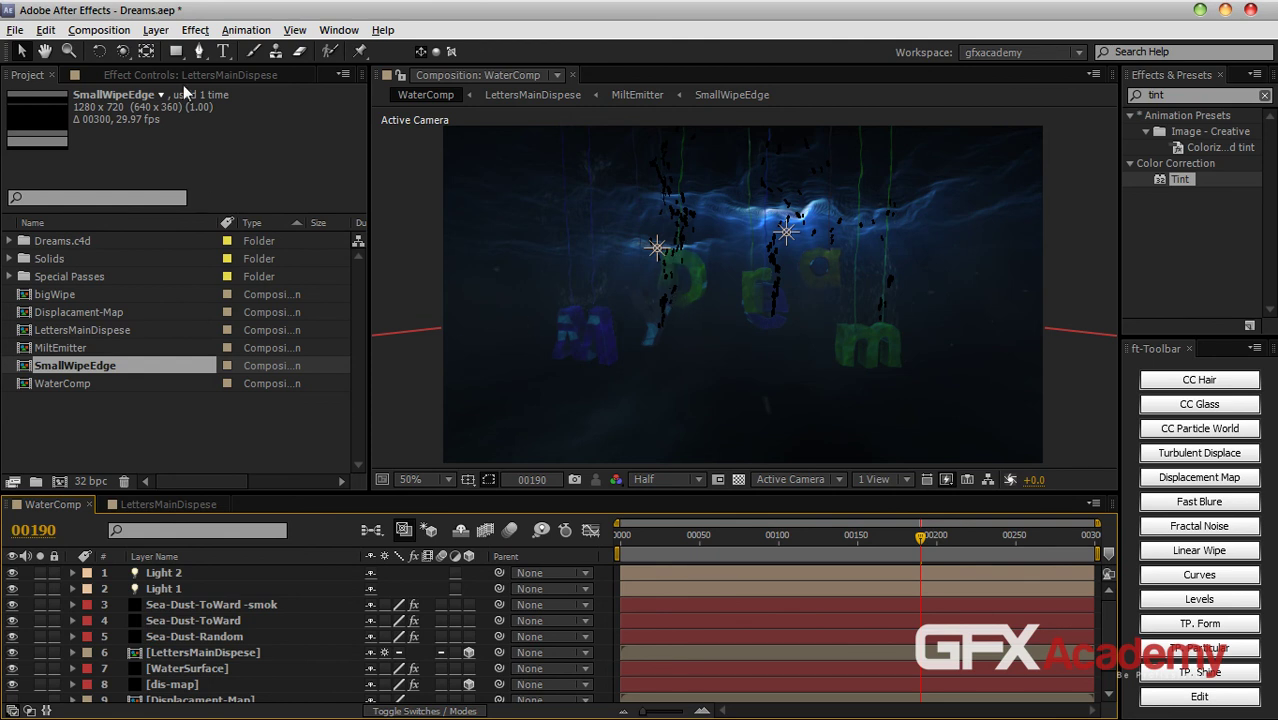
click(948, 481)
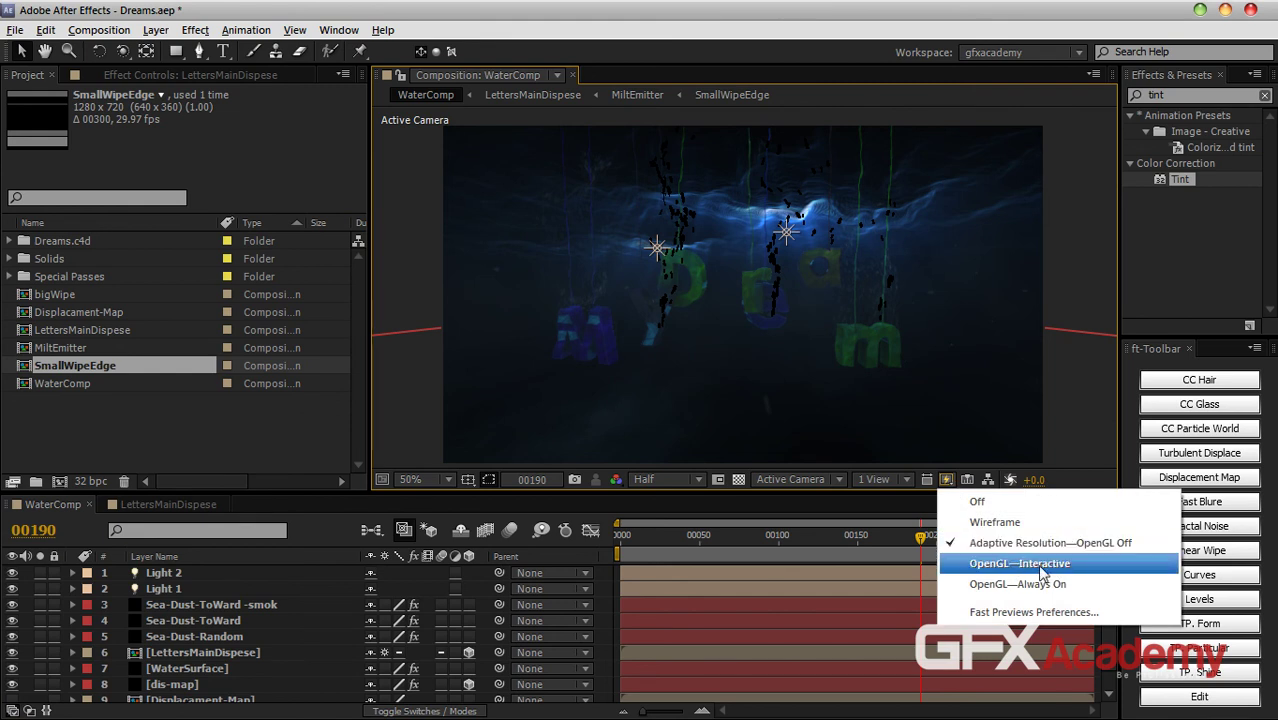
key(Escape)
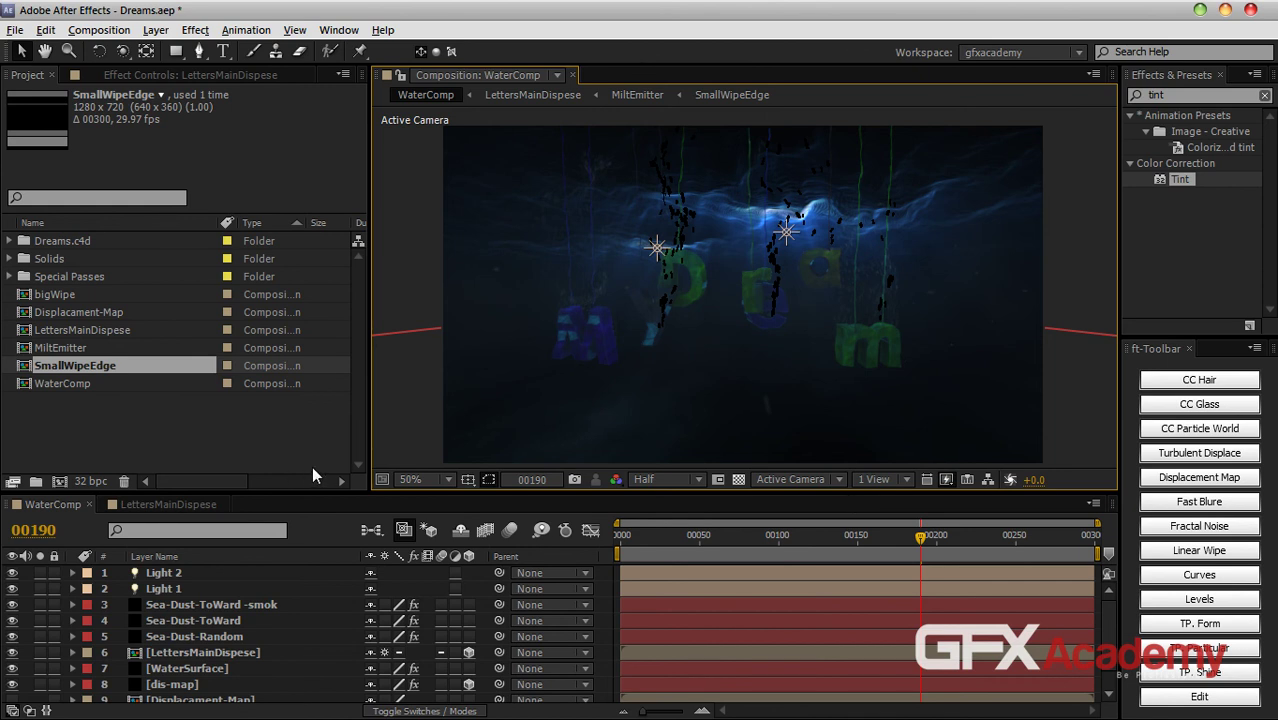
Step: Add a new adjustment layer above all layers in WaterComp and apply Fast Blur to it
click(155, 30)
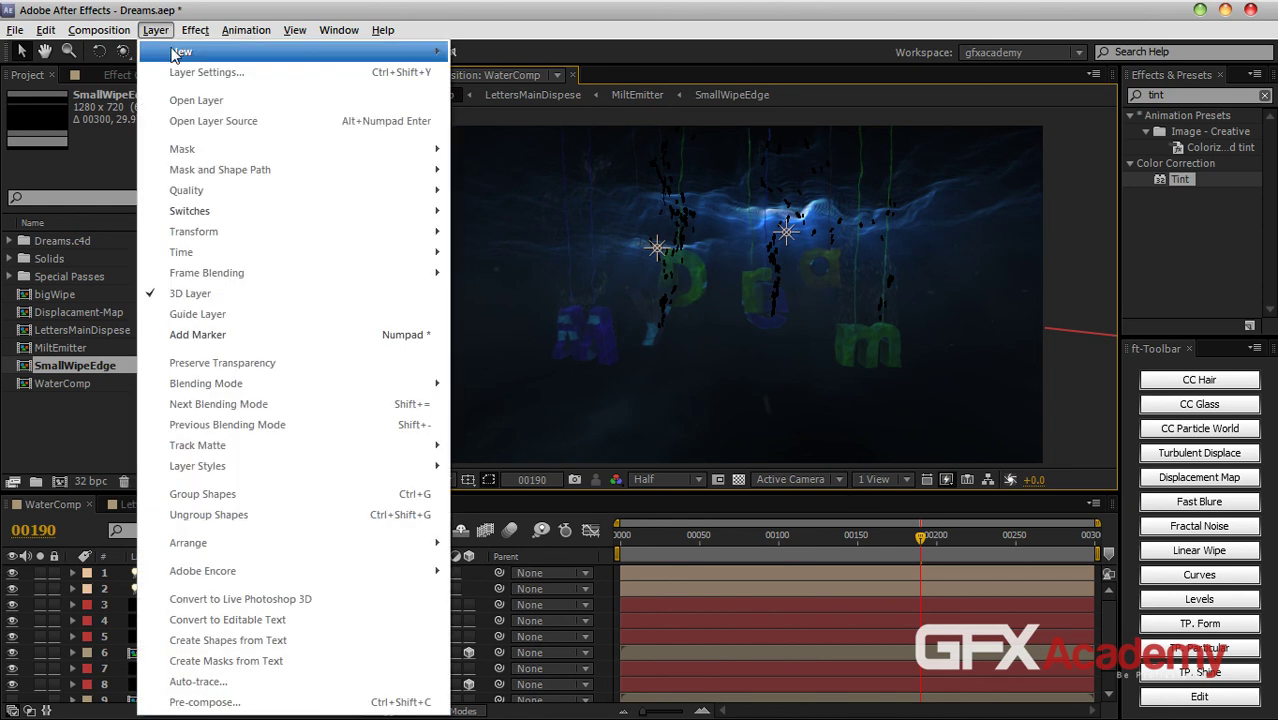
mouse_move(182, 51)
click(525, 175)
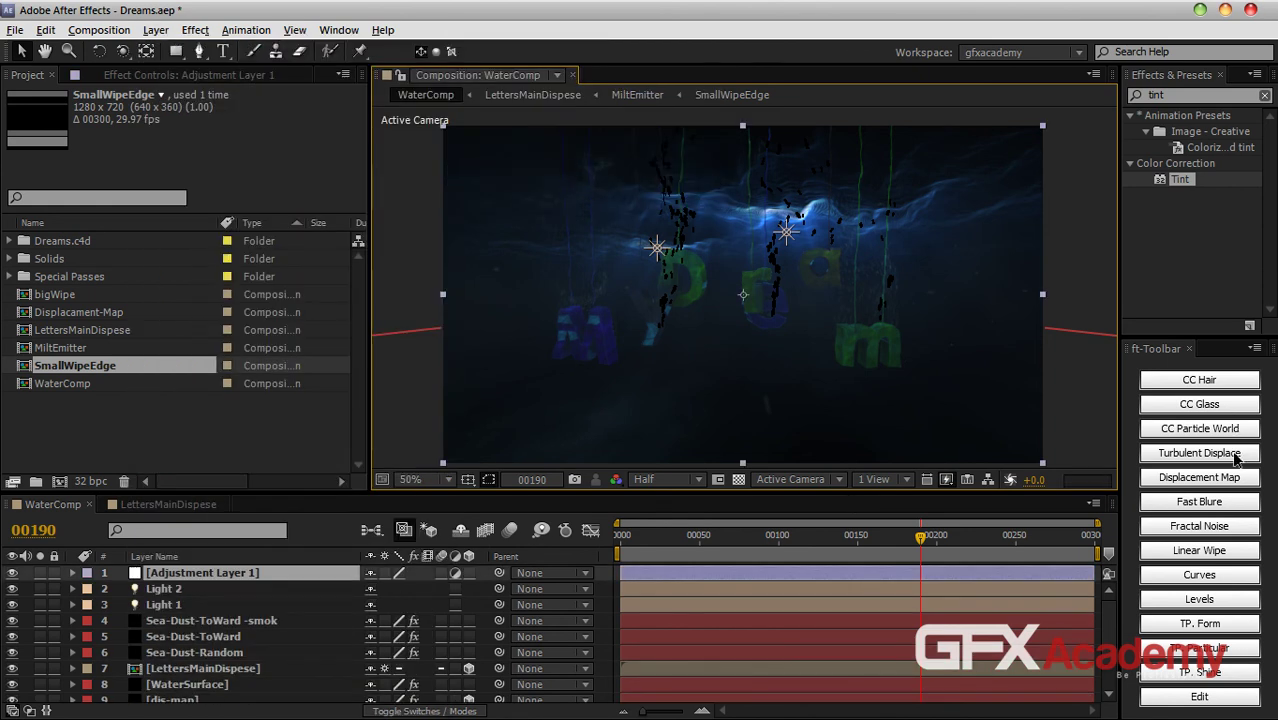
click(1217, 579)
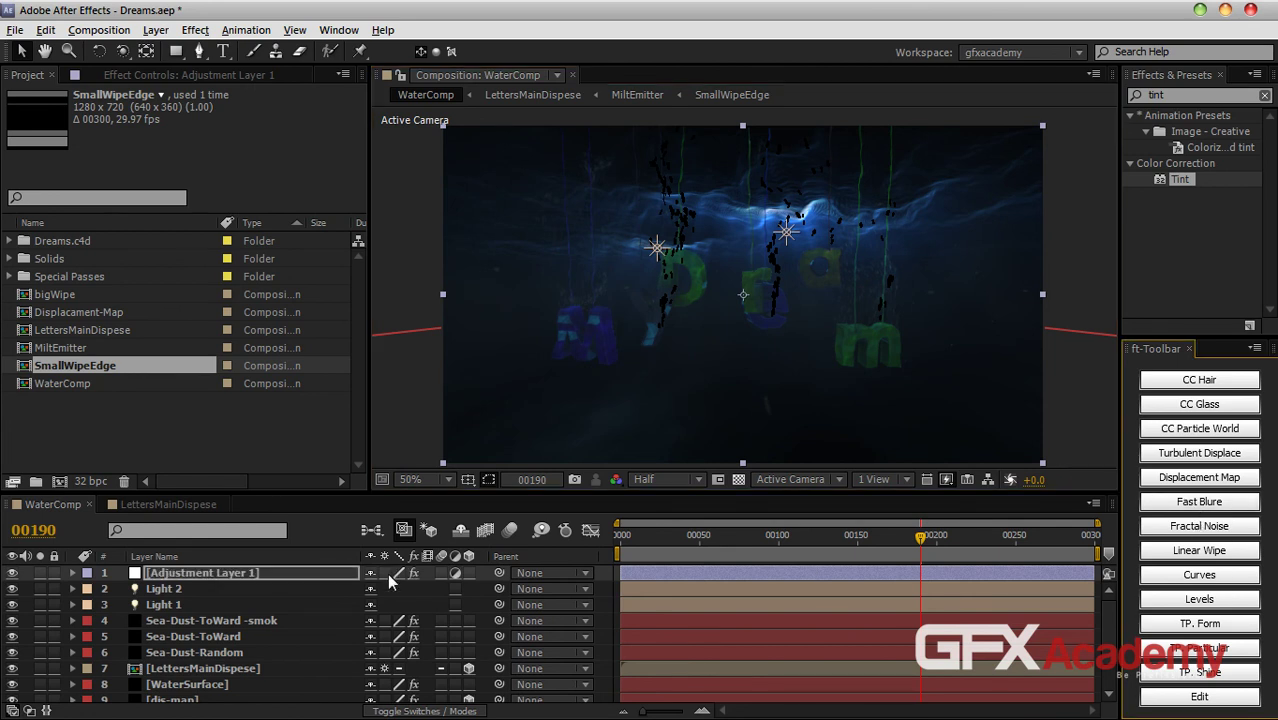
Step: Set the adjustment layer's Fast Blur Blurriness to 15 and turn on Repeat Edge Pixels
click(140, 77)
click(209, 127)
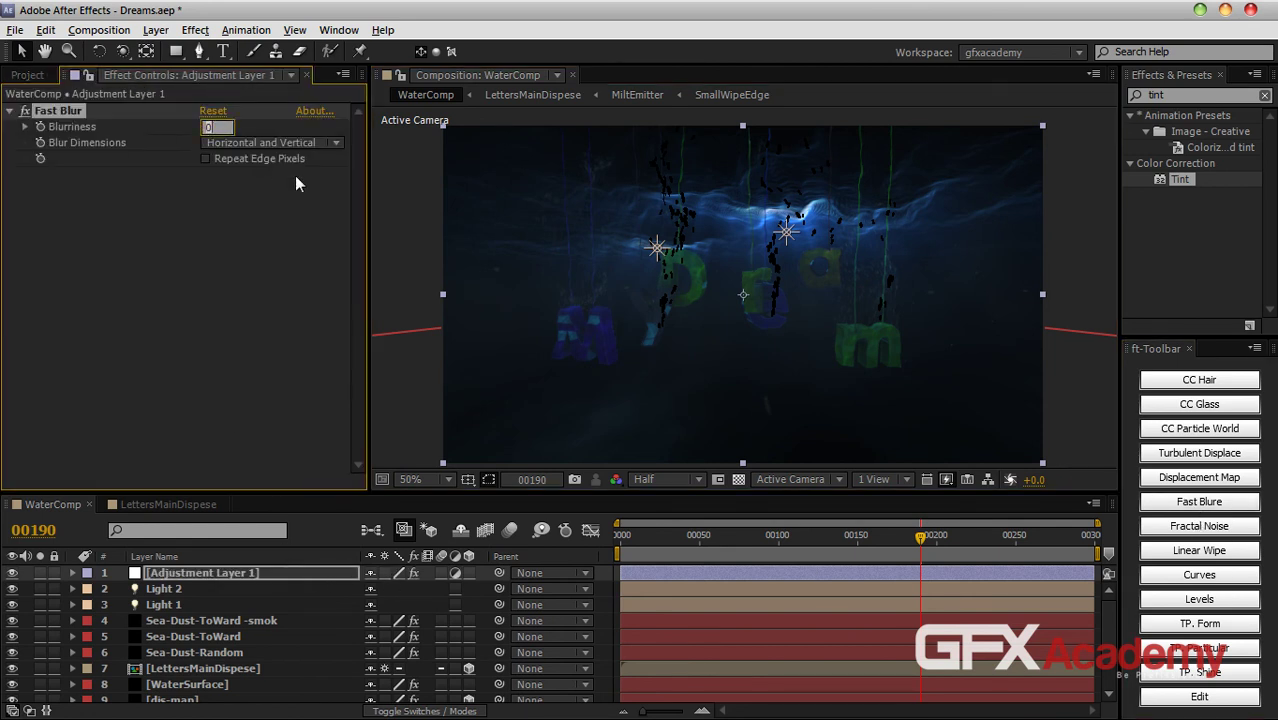
text(15)
key(Return)
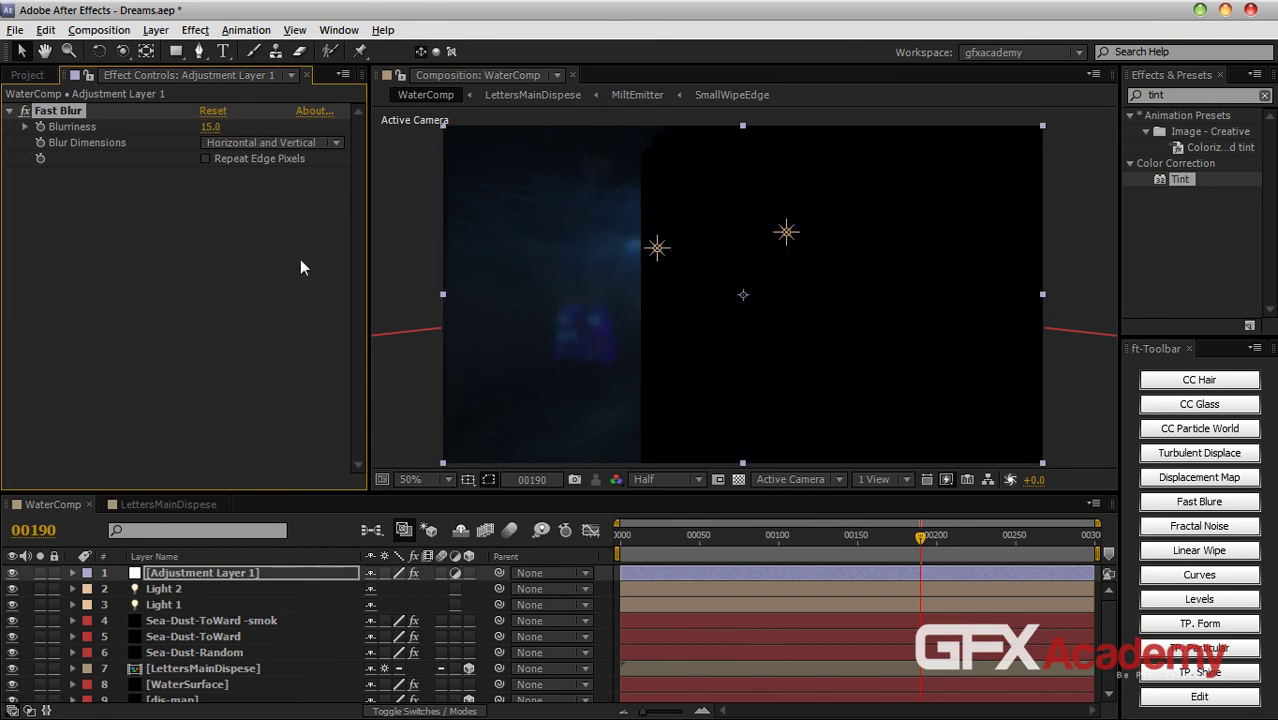
click(331, 571)
click(206, 159)
Step: Set the blending mode of Adjustment Layer 1 to Soft Light
click(315, 578)
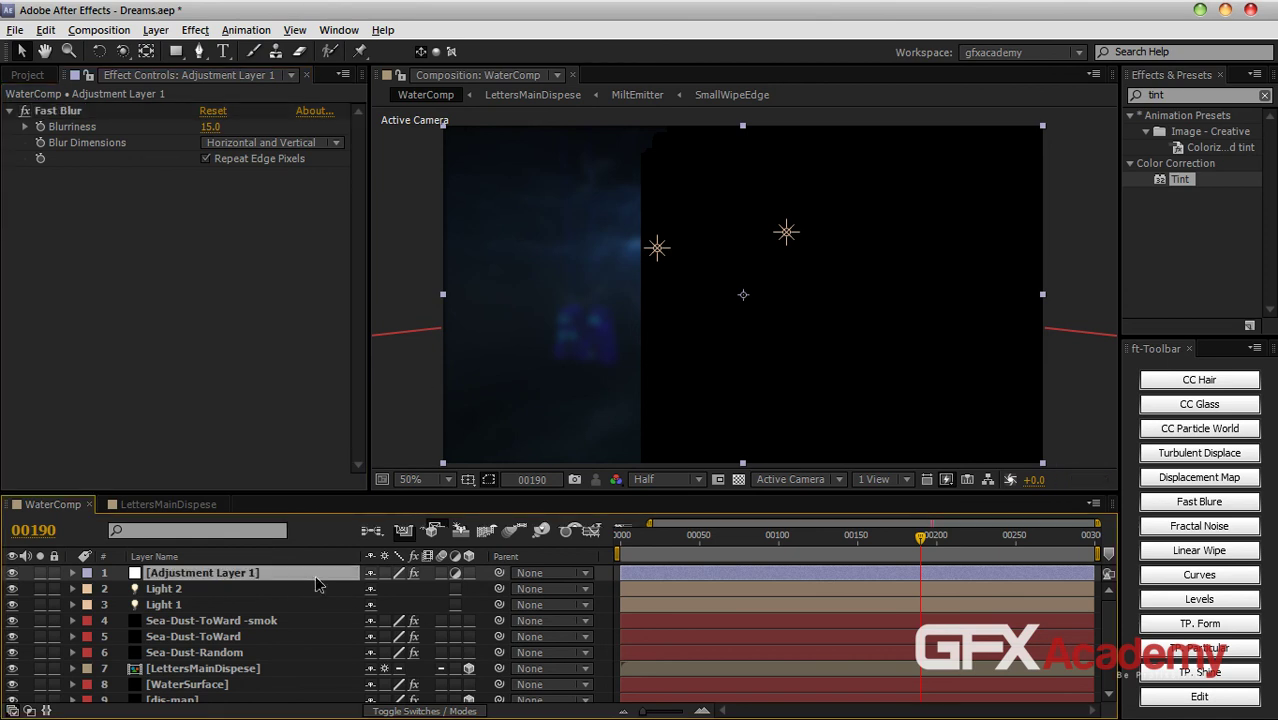
key(F4)
click(388, 574)
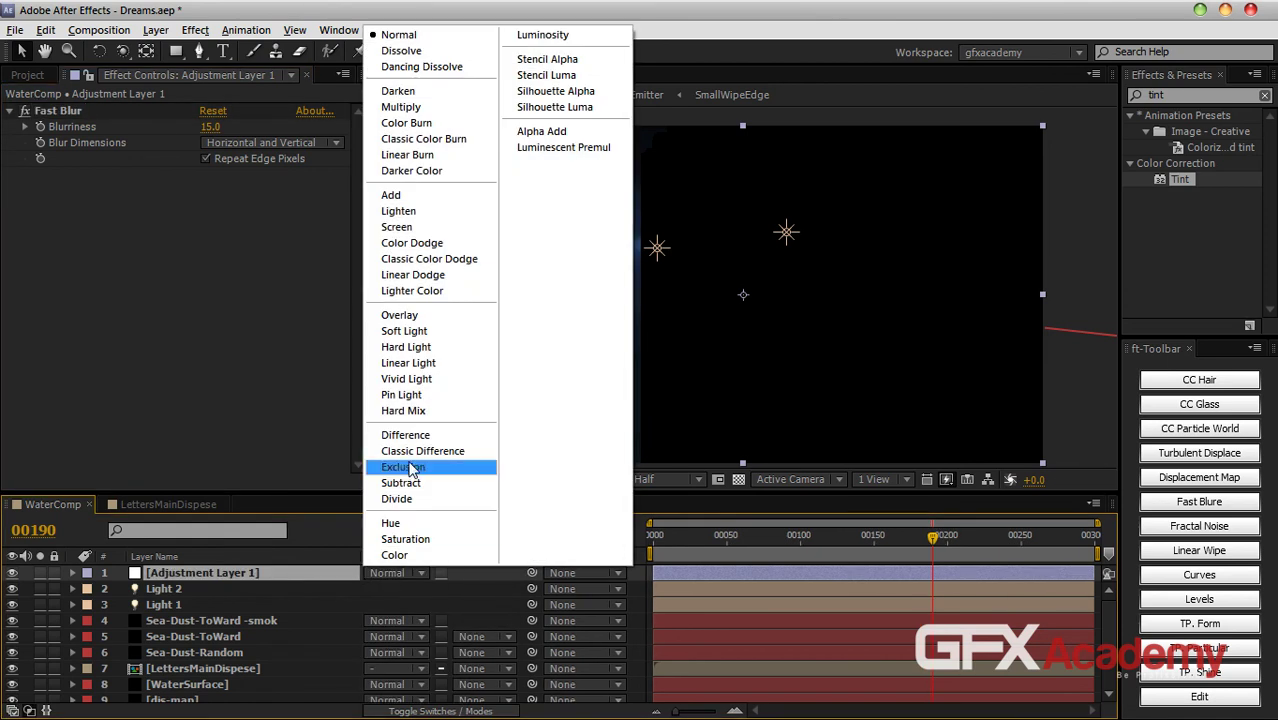
click(408, 331)
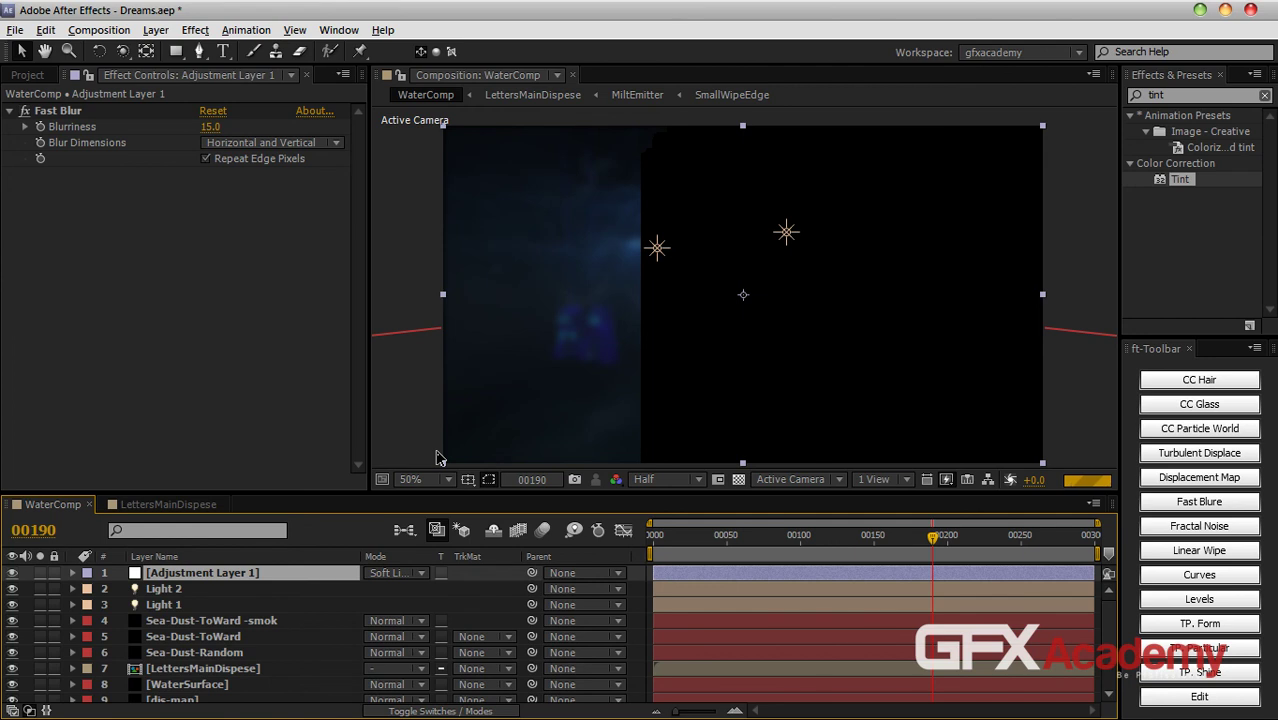
Step: Start saving a copy of the project
key(ctrl+alt+s)
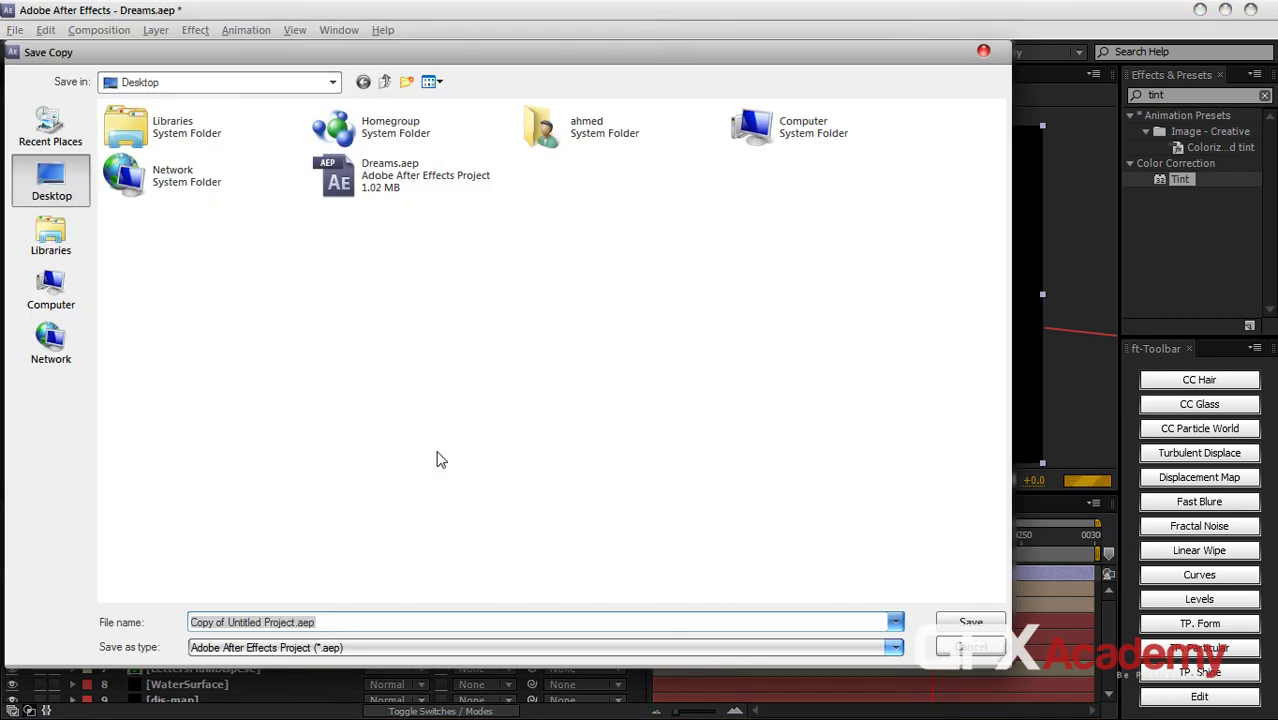